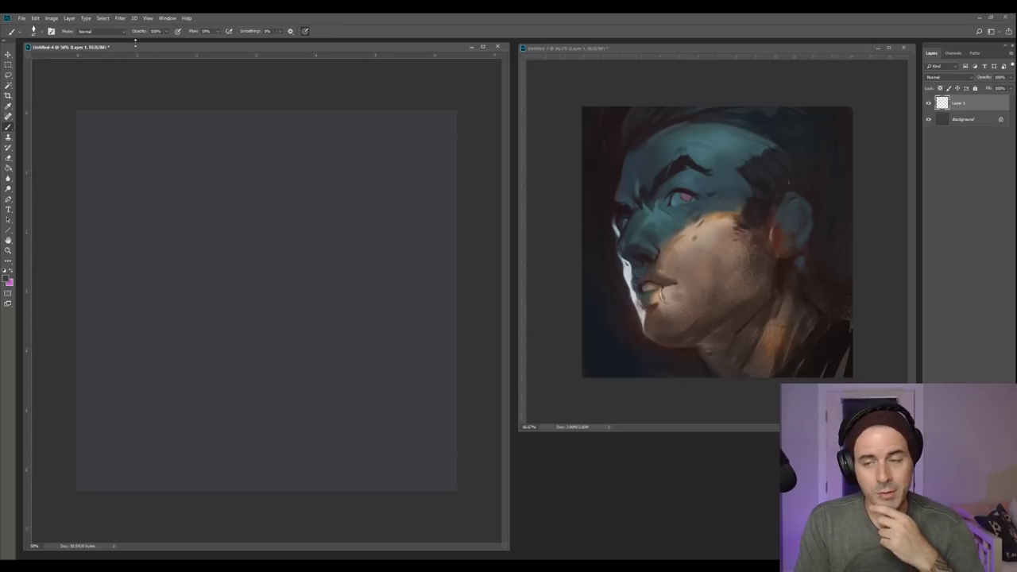
# Slightly narrow the blank canvas window and set the Brush foreground colour to near-black 030303.
pyautogui.click(7, 65)
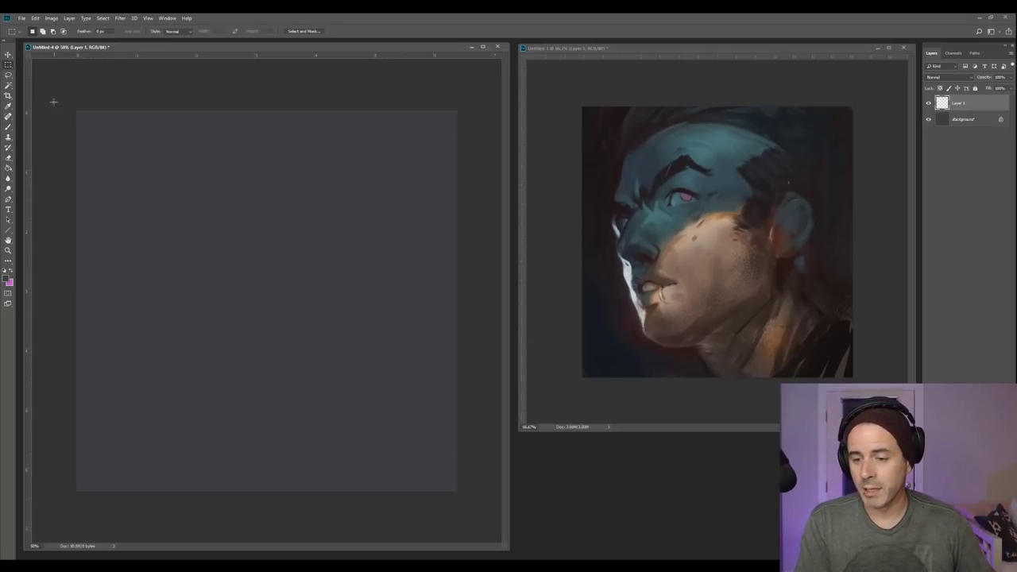
pyautogui.moveTo(503, 548); pyautogui.dragTo(501, 550)
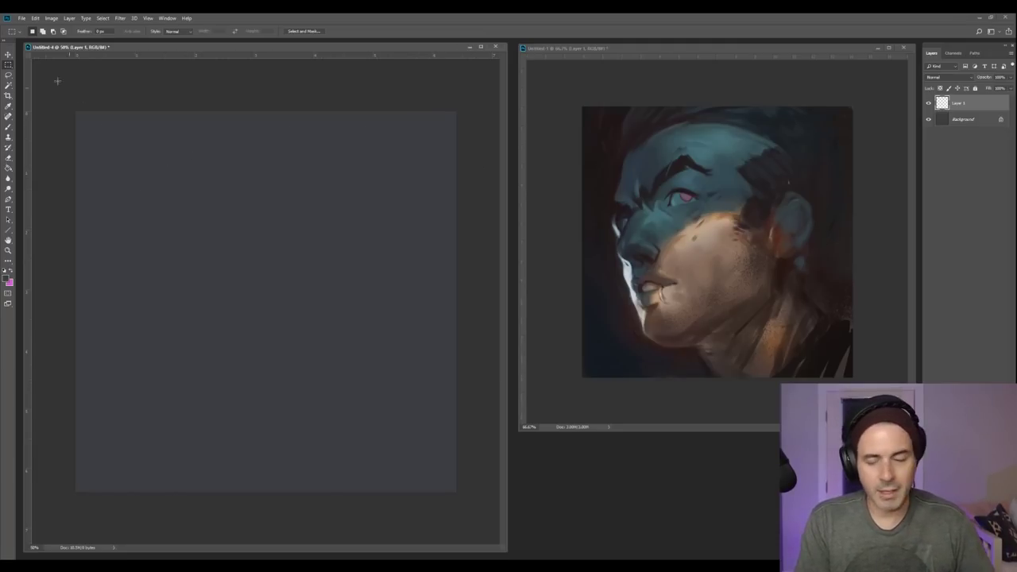
pyautogui.click(8, 127)
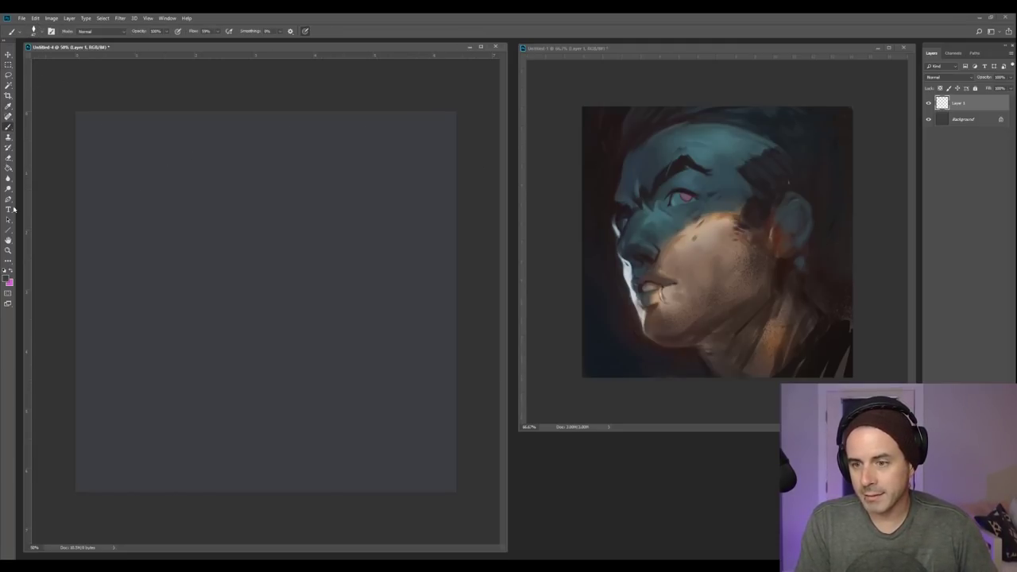
pyautogui.click(7, 278)
pyautogui.moveTo(469, 267); pyautogui.dragTo(442, 303)
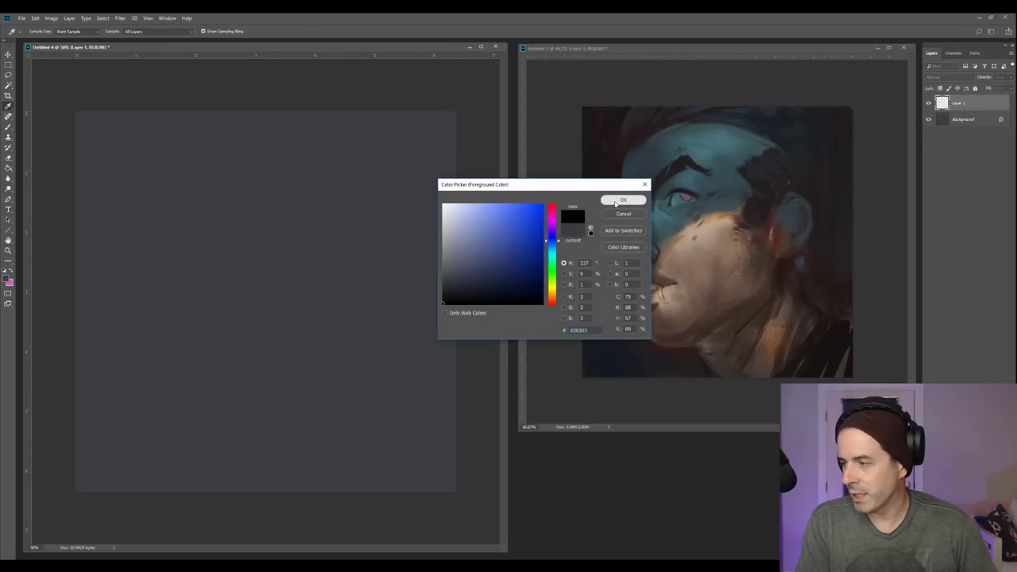
pyautogui.click(623, 199)
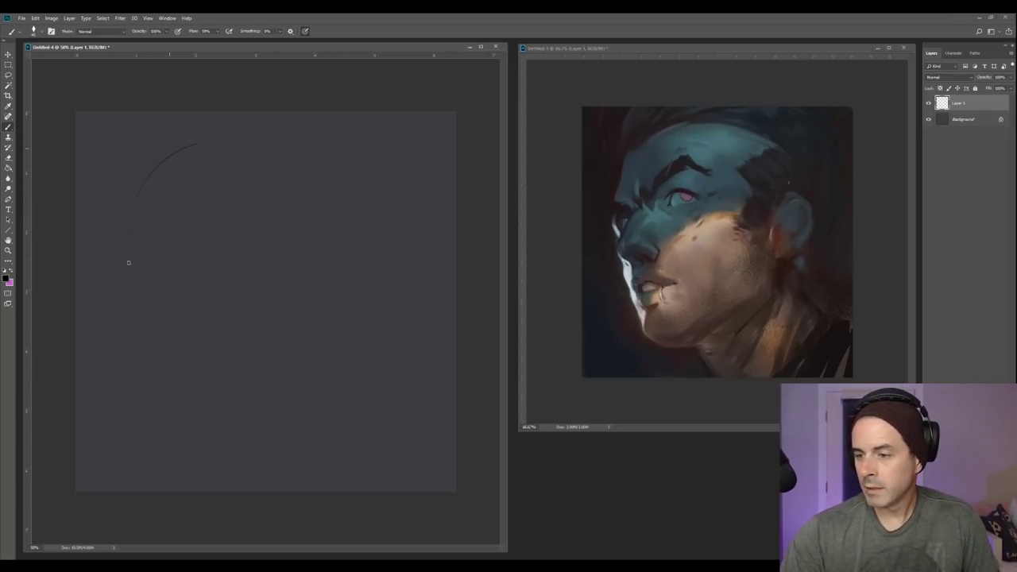
# Sketch the loose outline of a three-quarter head, covering the cranium, face front, chin, jaw and side plane.
pyautogui.moveTo(334, 154)
pyautogui.mouseDown()
pyautogui.moveTo(230, 135)
pyautogui.moveTo(144, 307)
pyautogui.mouseUp()
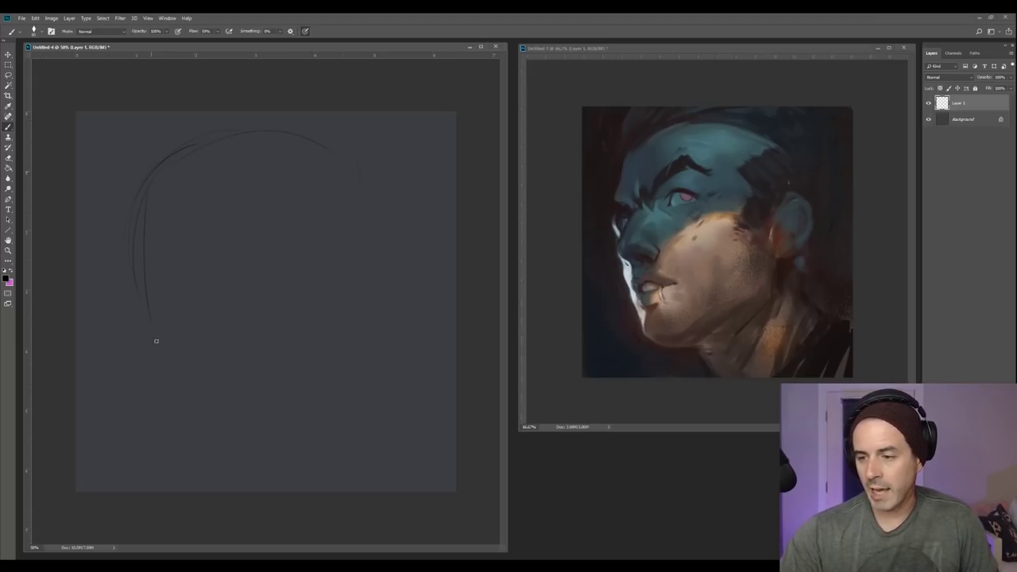
pyautogui.moveTo(148, 324); pyautogui.dragTo(156, 368)
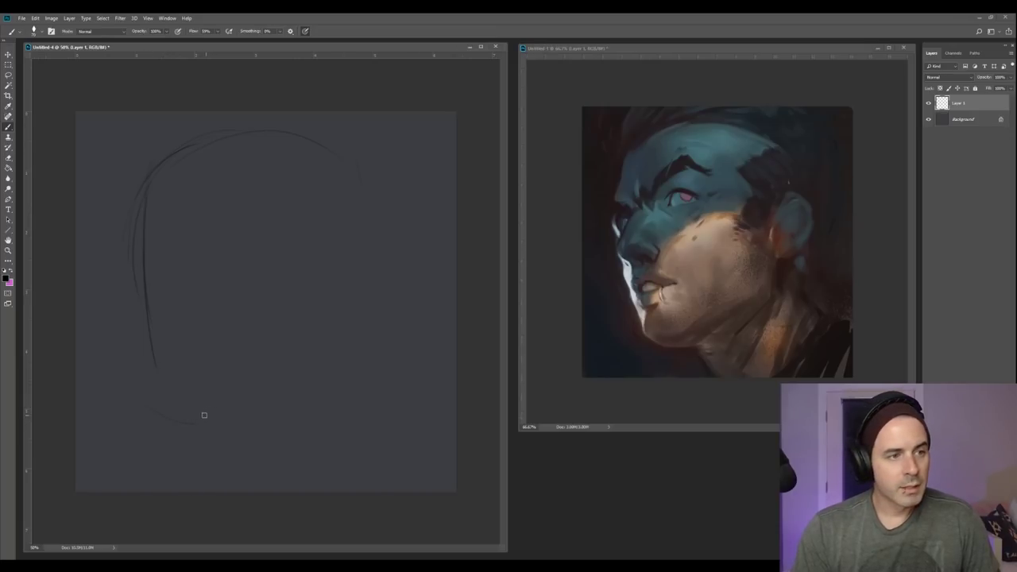
pyautogui.moveTo(188, 426); pyautogui.dragTo(273, 385)
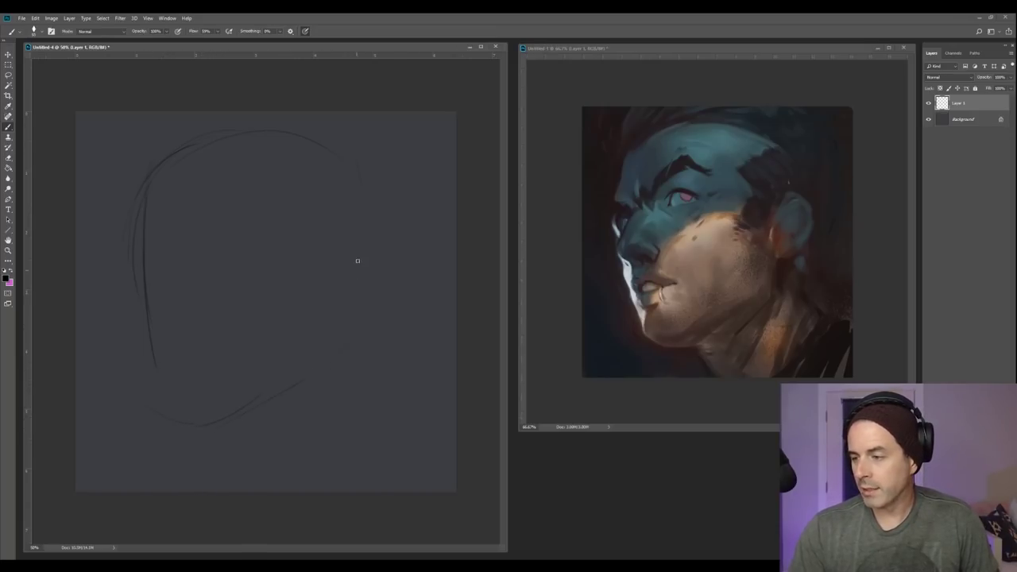
pyautogui.moveTo(359, 194); pyautogui.dragTo(352, 270)
pyautogui.moveTo(378, 219); pyautogui.dragTo(231, 135)
pyautogui.moveTo(139, 191); pyautogui.dragTo(156, 421)
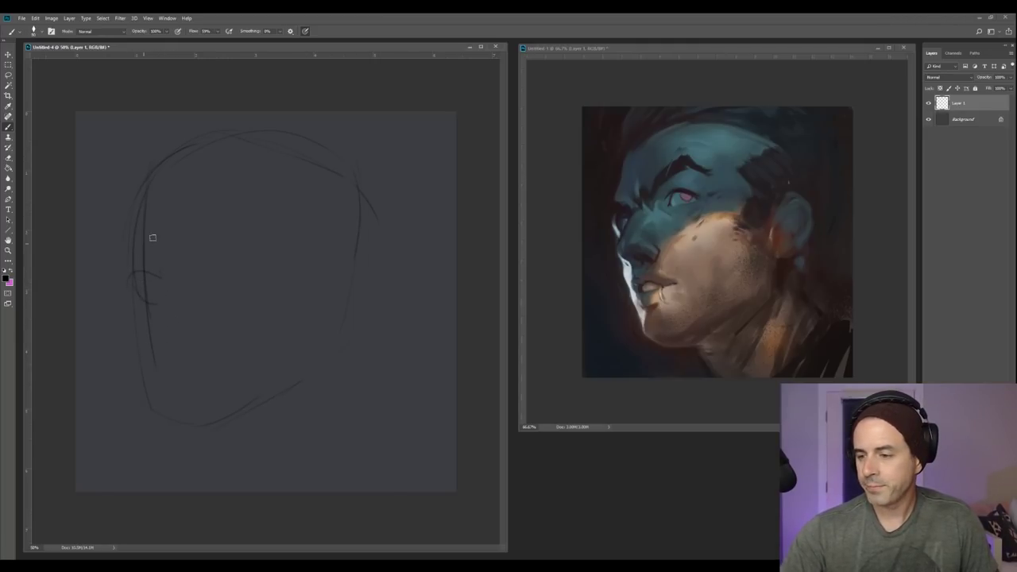
# Block in the facial features with light strokes: the far brow, near brow, rounded nose tip and mouth line.
pyautogui.moveTo(136, 219); pyautogui.dragTo(132, 253)
pyautogui.moveTo(123, 217); pyautogui.dragTo(146, 188)
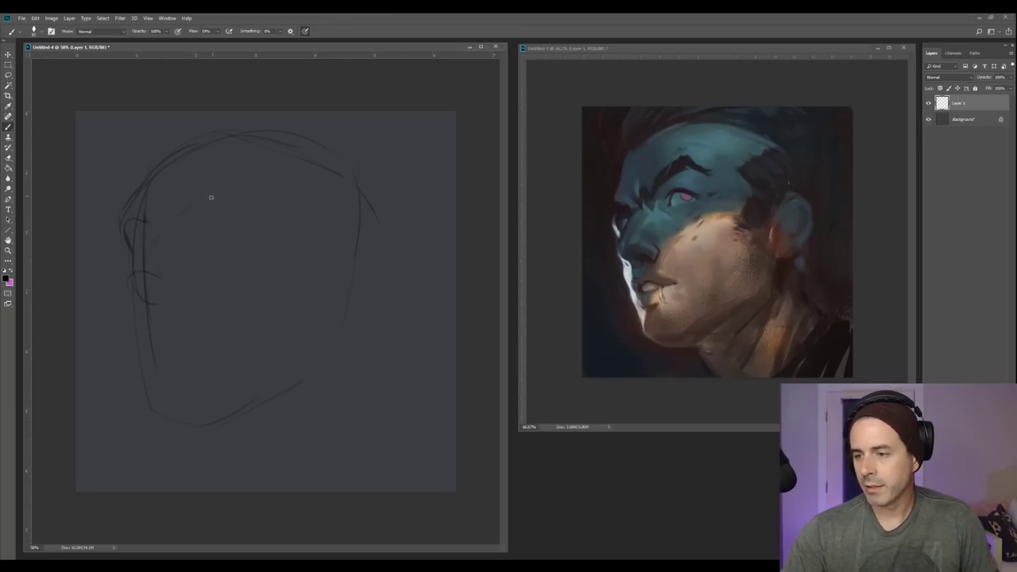
pyautogui.moveTo(201, 201)
pyautogui.mouseDown()
pyautogui.moveTo(241, 217)
pyautogui.moveTo(228, 207)
pyautogui.moveTo(171, 218)
pyautogui.moveTo(237, 213)
pyautogui.mouseUp()
pyautogui.moveTo(176, 220)
pyautogui.mouseDown()
pyautogui.moveTo(228, 195)
pyautogui.moveTo(249, 212)
pyautogui.mouseUp()
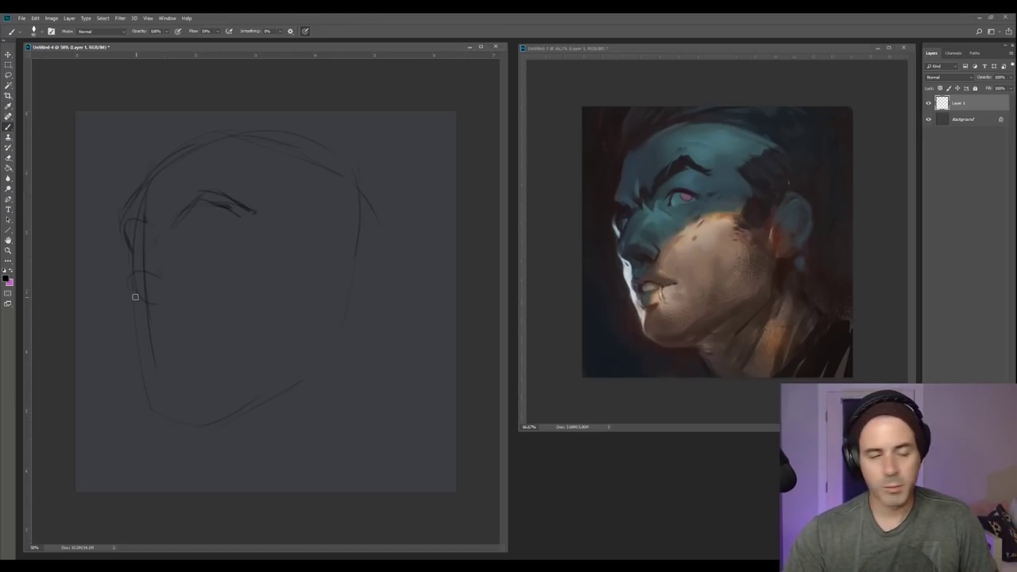
pyautogui.moveTo(161, 277)
pyautogui.mouseDown()
pyautogui.moveTo(159, 302)
pyautogui.moveTo(174, 284)
pyautogui.moveTo(158, 297)
pyautogui.moveTo(126, 288)
pyautogui.moveTo(155, 303)
pyautogui.mouseUp()
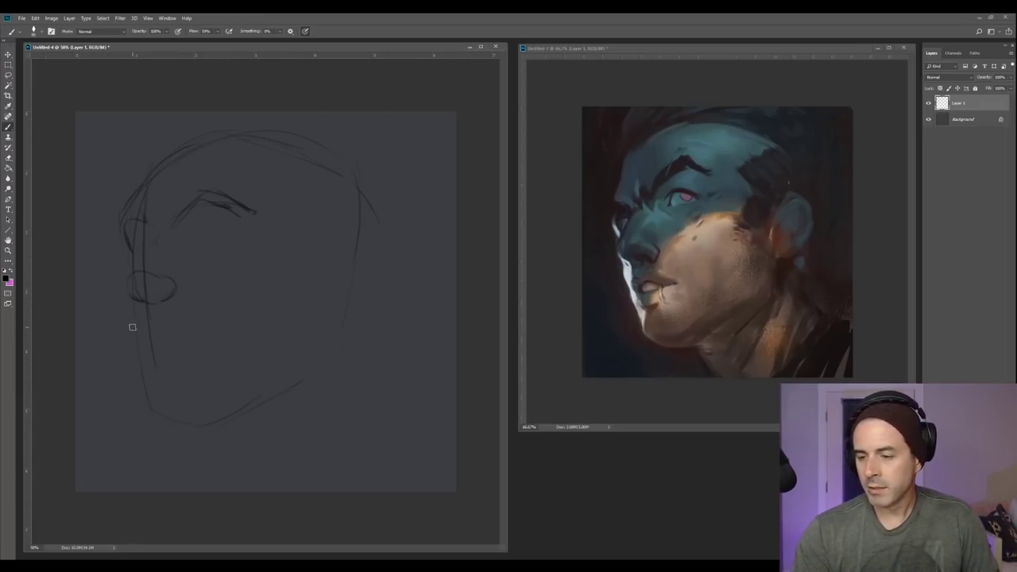
pyautogui.moveTo(145, 323); pyautogui.dragTo(186, 322)
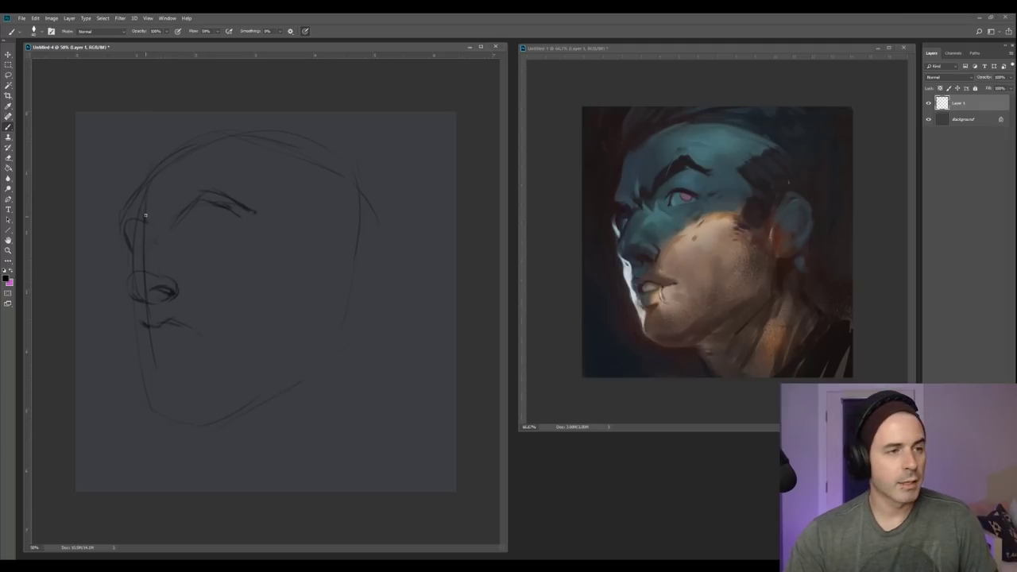
# Build up the far eye socket and nose contour, and add the upper eyelid of the near eye.
pyautogui.moveTo(126, 215); pyautogui.dragTo(148, 241)
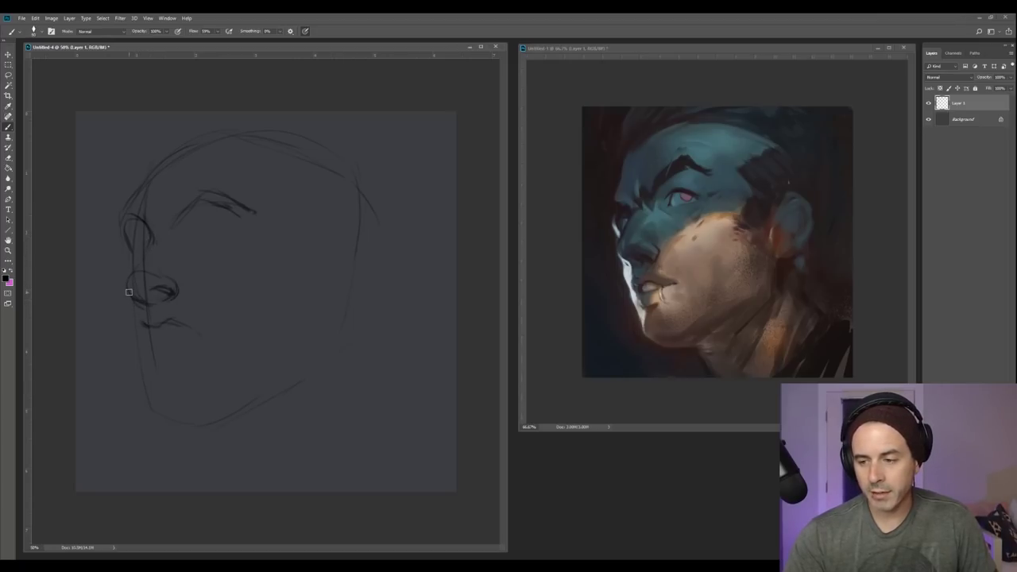
pyautogui.moveTo(148, 292); pyautogui.dragTo(170, 299)
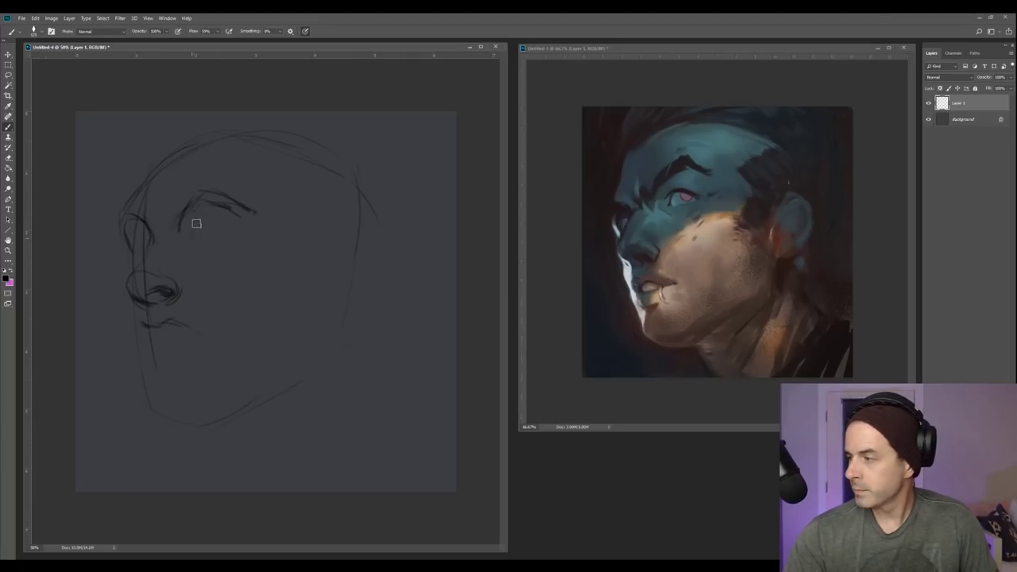
pyautogui.moveTo(183, 233)
pyautogui.mouseDown()
pyautogui.moveTo(238, 231)
pyautogui.moveTo(236, 219)
pyautogui.mouseUp()
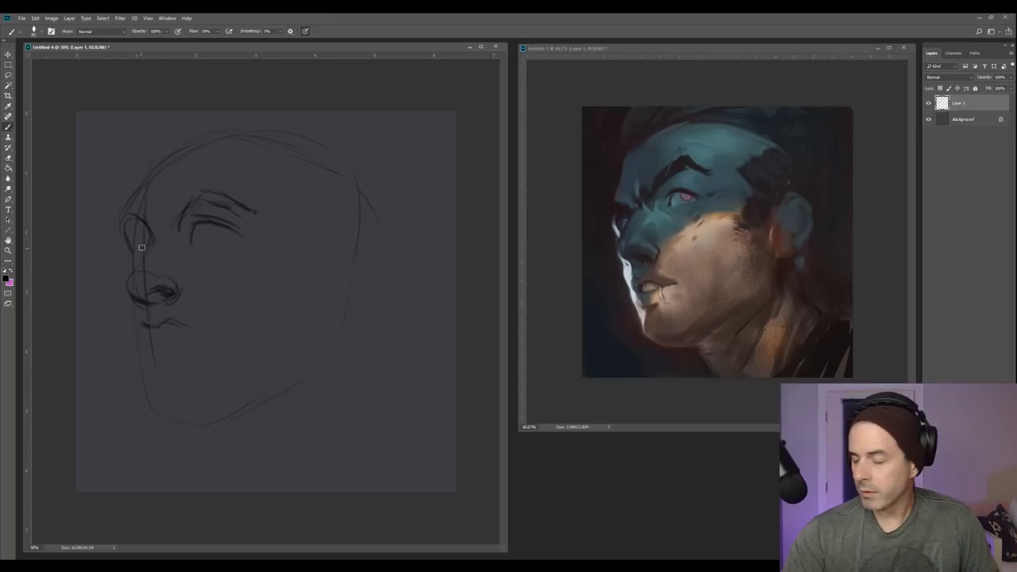
pyautogui.moveTo(128, 239)
pyautogui.mouseDown()
pyautogui.moveTo(152, 233)
pyautogui.moveTo(137, 215)
pyautogui.moveTo(153, 239)
pyautogui.moveTo(141, 260)
pyautogui.moveTo(148, 252)
pyautogui.moveTo(142, 311)
pyautogui.moveTo(136, 305)
pyautogui.moveTo(152, 313)
pyautogui.moveTo(140, 291)
pyautogui.moveTo(155, 292)
pyautogui.moveTo(139, 325)
pyautogui.moveTo(165, 311)
pyautogui.mouseUp()
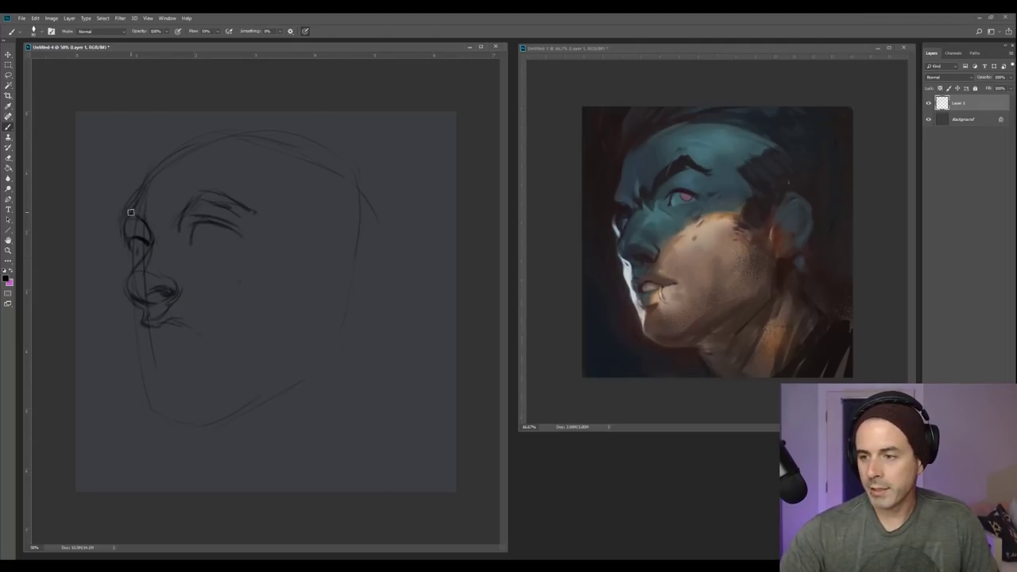
# Reinforce the forehead contour, and complete the near eye with a heavy arched eyebrow above it.
pyautogui.moveTo(164, 162); pyautogui.dragTo(239, 140)
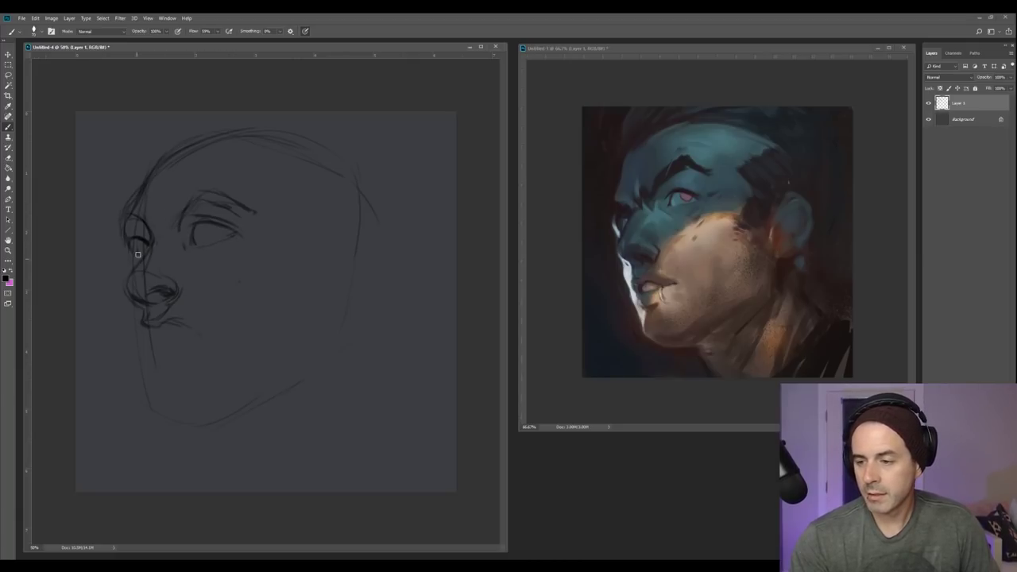
pyautogui.moveTo(205, 245); pyautogui.dragTo(236, 236)
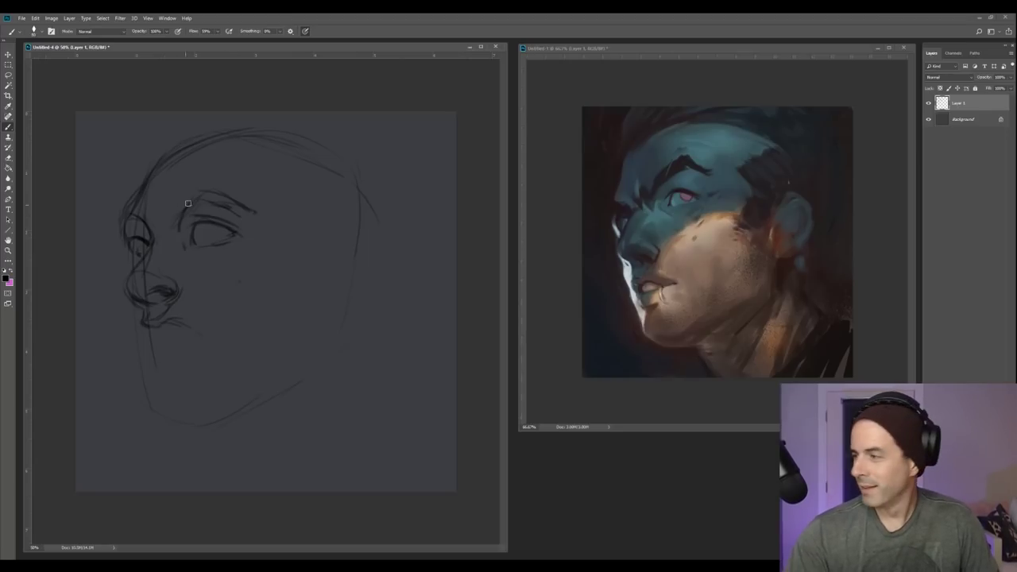
pyautogui.moveTo(170, 225)
pyautogui.mouseDown()
pyautogui.moveTo(194, 192)
pyautogui.moveTo(170, 222)
pyautogui.moveTo(209, 174)
pyautogui.moveTo(176, 225)
pyautogui.moveTo(231, 180)
pyautogui.mouseUp()
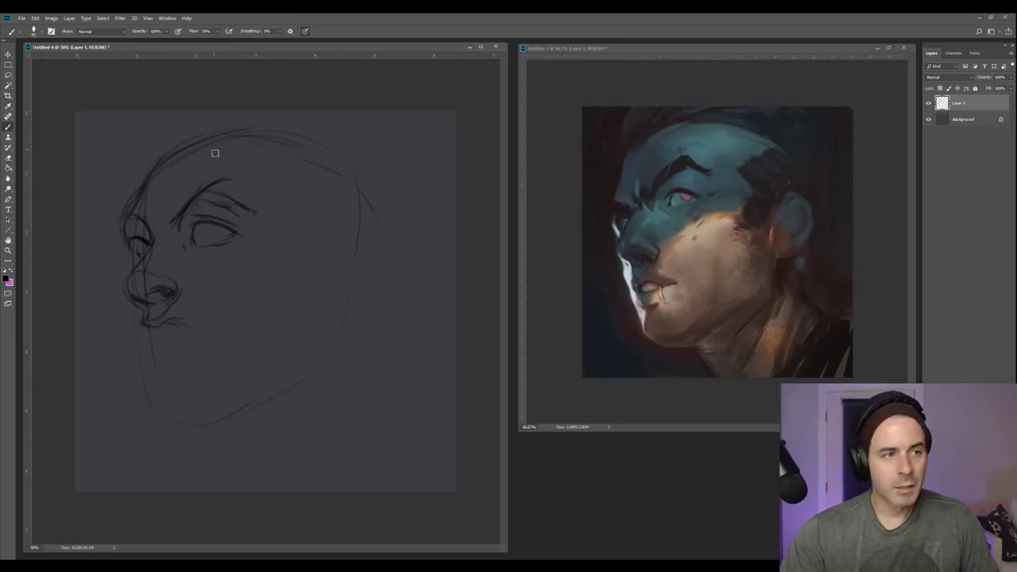
pyautogui.moveTo(172, 224)
pyautogui.mouseDown()
pyautogui.moveTo(202, 173)
pyautogui.moveTo(173, 229)
pyautogui.moveTo(218, 172)
pyautogui.moveTo(176, 223)
pyautogui.moveTo(234, 186)
pyautogui.moveTo(213, 173)
pyautogui.moveTo(227, 192)
pyautogui.moveTo(249, 189)
pyautogui.moveTo(214, 172)
pyautogui.moveTo(256, 197)
pyautogui.moveTo(230, 168)
pyautogui.moveTo(255, 191)
pyautogui.mouseUp()
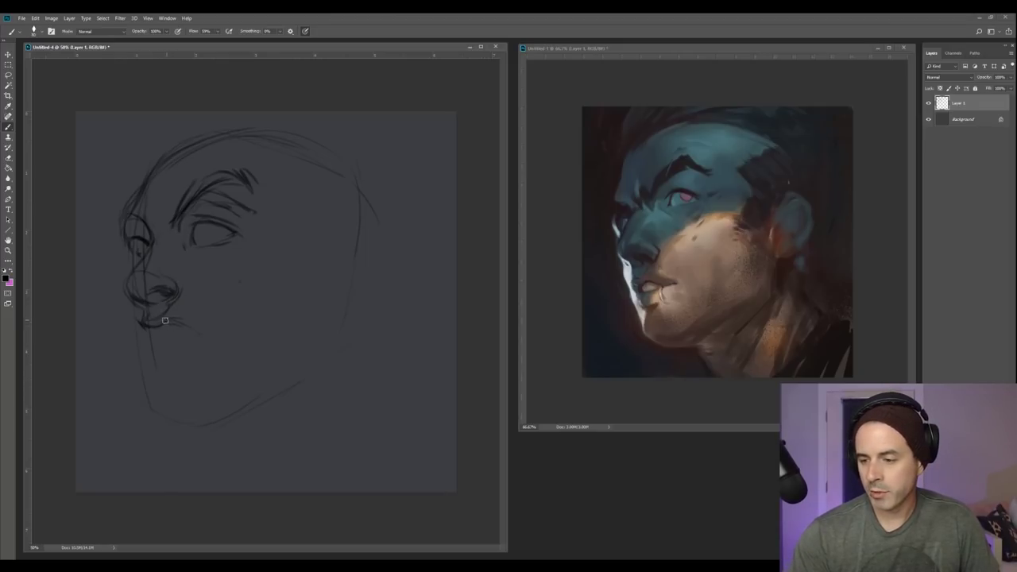
# Define the lips and the crease above the chin, and darken the outer contour of the nose.
pyautogui.moveTo(158, 324); pyautogui.dragTo(196, 332)
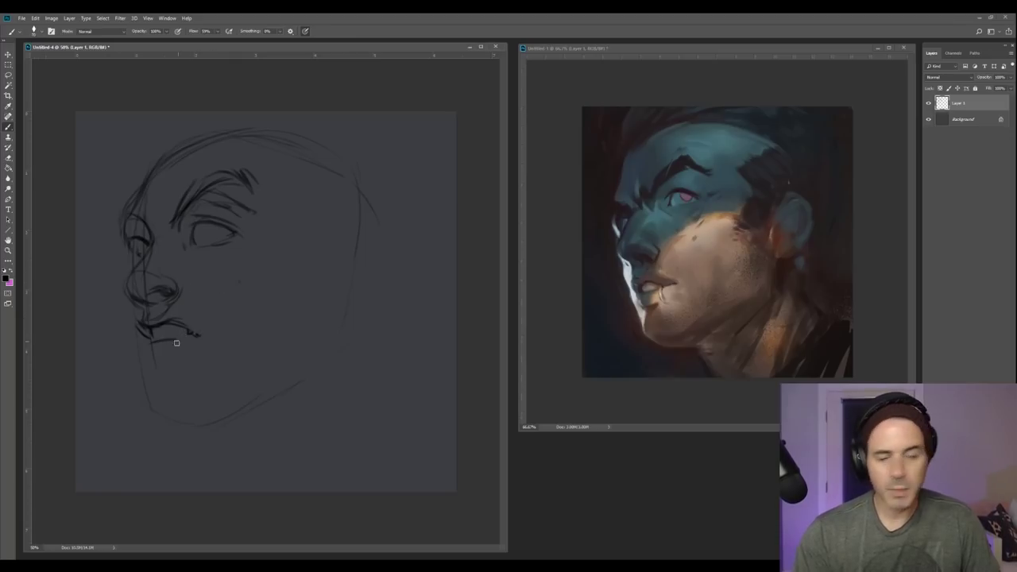
pyautogui.moveTo(147, 352)
pyautogui.mouseDown()
pyautogui.moveTo(166, 362)
pyautogui.moveTo(153, 372)
pyautogui.mouseUp()
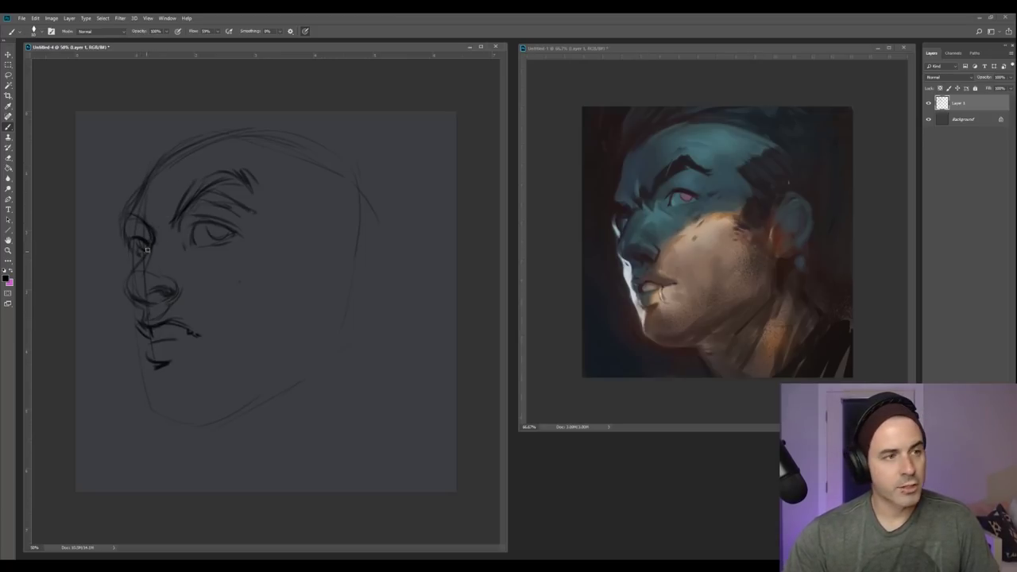
pyautogui.moveTo(126, 284)
pyautogui.mouseDown()
pyautogui.moveTo(147, 308)
pyautogui.moveTo(166, 297)
pyautogui.mouseUp()
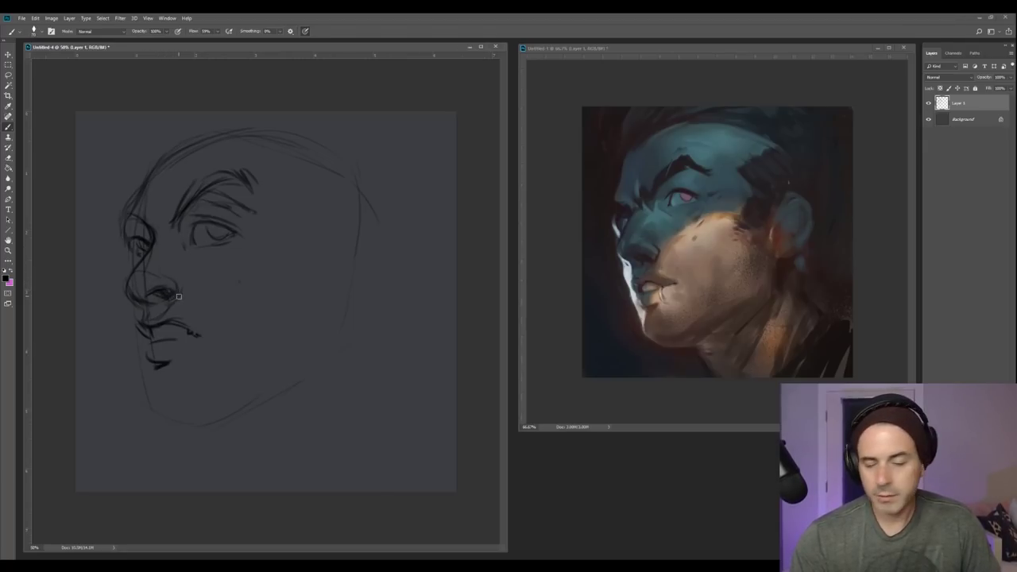
# Erase the rough construction lines inside the nose and around the nostril, adjusting the Eraser size as needed.
pyautogui.press('e')
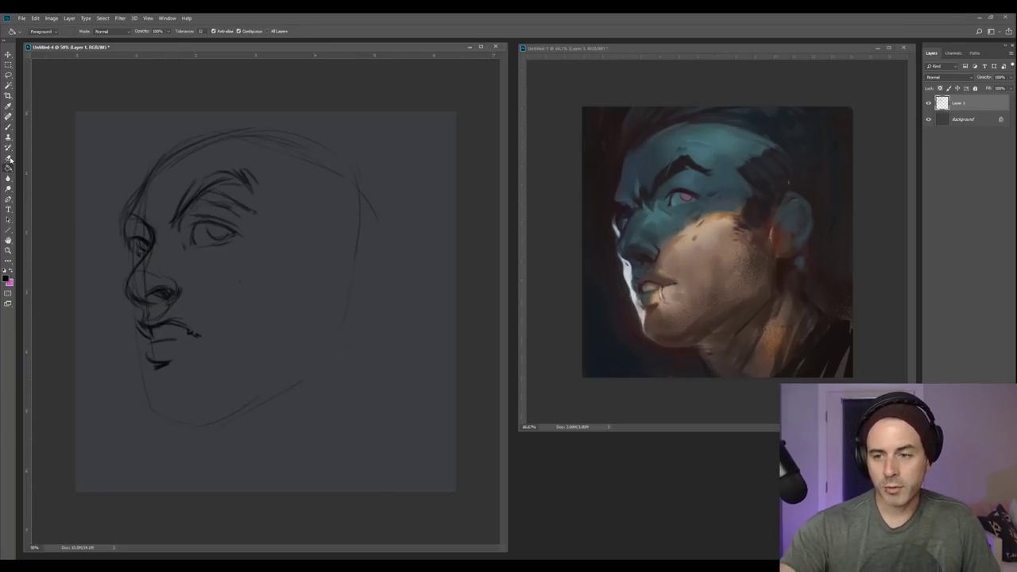
pyautogui.press('[')
pyautogui.press('[')
pyautogui.press('[')
pyautogui.press('[')
pyautogui.press('[')
pyautogui.press('[')
pyautogui.press('[')
pyautogui.press('[')
pyautogui.press('[')
pyautogui.press('[')
pyautogui.press('[')
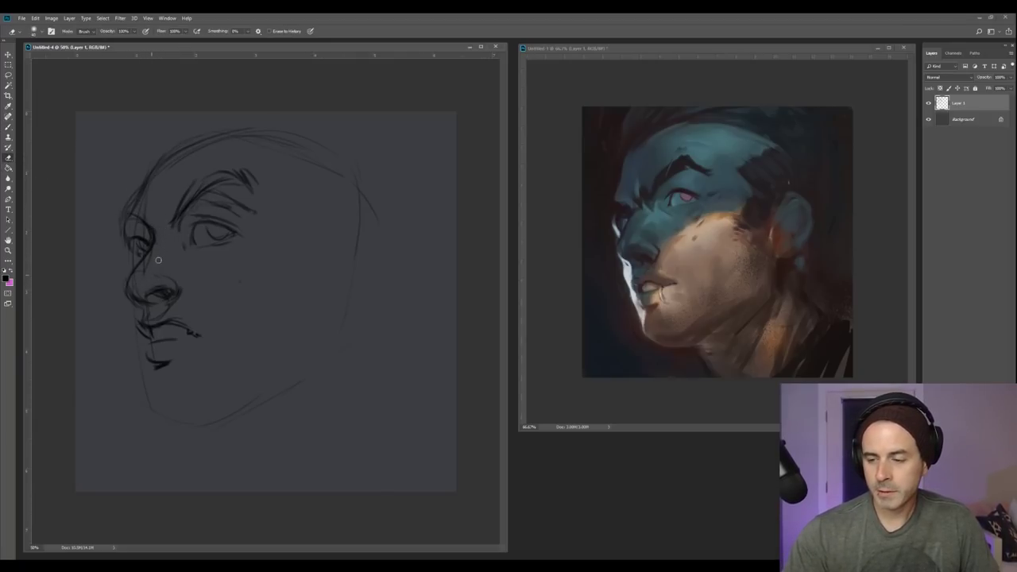
pyautogui.moveTo(163, 285)
pyautogui.mouseDown()
pyautogui.moveTo(153, 230)
pyautogui.moveTo(163, 231)
pyautogui.moveTo(154, 305)
pyautogui.mouseUp()
pyautogui.press(']')
pyautogui.press(']')
pyautogui.press(']')
pyautogui.press(']')
pyautogui.moveTo(165, 271)
pyautogui.mouseDown()
pyautogui.moveTo(178, 296)
pyautogui.moveTo(170, 306)
pyautogui.mouseUp()
# Redraw the nostril and nose wing with the Brush.
pyautogui.press('b')
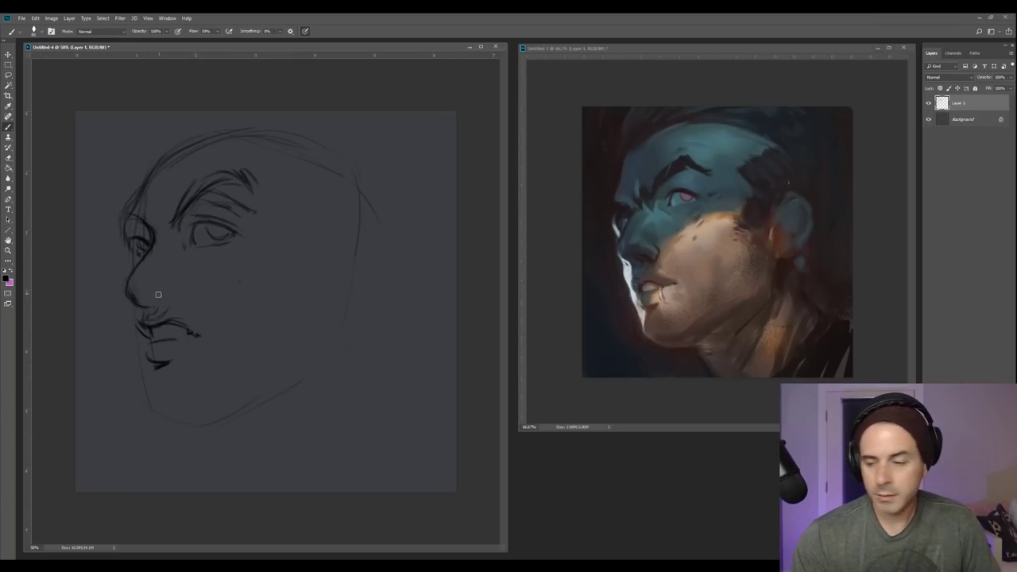
pyautogui.moveTo(151, 297); pyautogui.dragTo(162, 301)
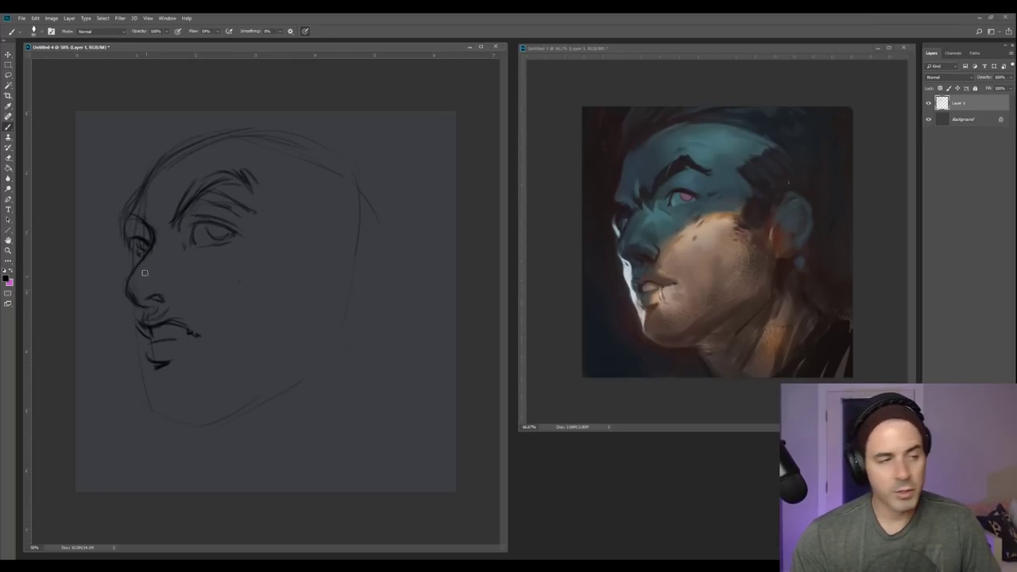
pyautogui.keyDown('alt'); pyautogui.click(130, 291); pyautogui.keyUp('alt')
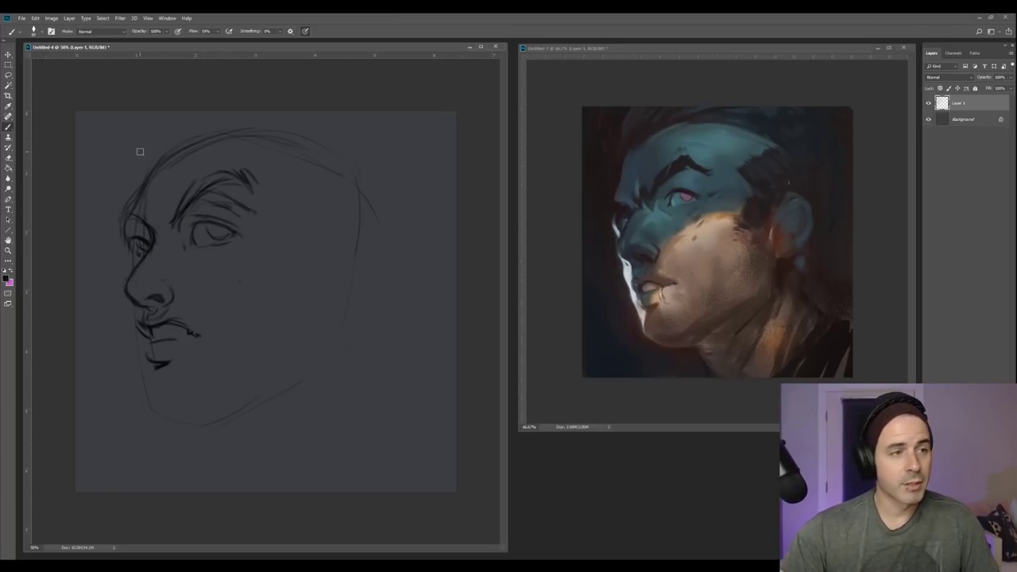
# Darken the forehead and crown contour and sketch the angular hairline at the temple.
pyautogui.moveTo(156, 166); pyautogui.dragTo(132, 206)
pyautogui.moveTo(182, 136)
pyautogui.mouseDown()
pyautogui.moveTo(147, 182)
pyautogui.moveTo(272, 129)
pyautogui.mouseUp()
pyautogui.moveTo(311, 191)
pyautogui.mouseDown()
pyautogui.moveTo(283, 203)
pyautogui.moveTo(310, 231)
pyautogui.mouseUp()
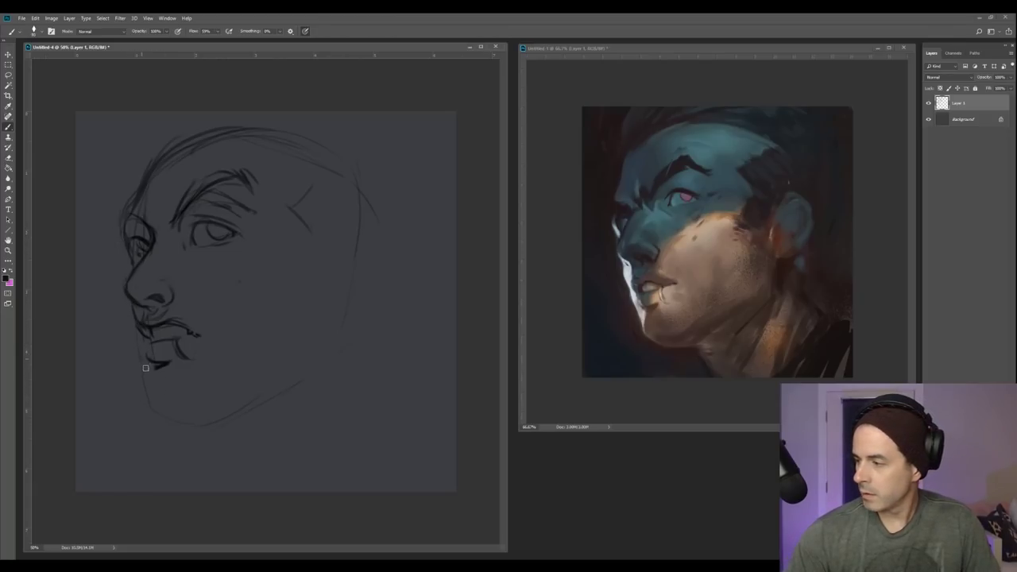
# Strengthen the chin and jawline, and draw the ear with its inner folds at the back of the jaw.
pyautogui.moveTo(151, 374)
pyautogui.mouseDown()
pyautogui.moveTo(162, 415)
pyautogui.moveTo(205, 420)
pyautogui.moveTo(206, 411)
pyautogui.moveTo(208, 424)
pyautogui.moveTo(318, 363)
pyautogui.mouseUp()
pyautogui.moveTo(331, 279); pyautogui.dragTo(294, 390)
pyautogui.moveTo(318, 249)
pyautogui.mouseDown()
pyautogui.moveTo(371, 235)
pyautogui.moveTo(333, 302)
pyautogui.mouseUp()
pyautogui.moveTo(359, 247); pyautogui.dragTo(331, 306)
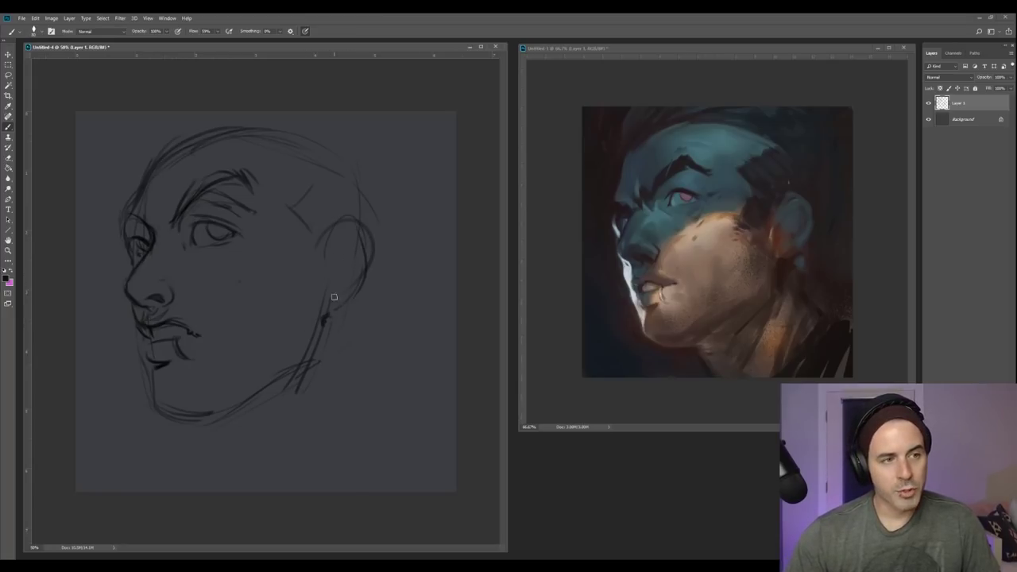
pyautogui.moveTo(339, 269)
pyautogui.mouseDown()
pyautogui.moveTo(348, 231)
pyautogui.moveTo(355, 257)
pyautogui.mouseUp()
pyautogui.moveTo(363, 221); pyautogui.dragTo(347, 299)
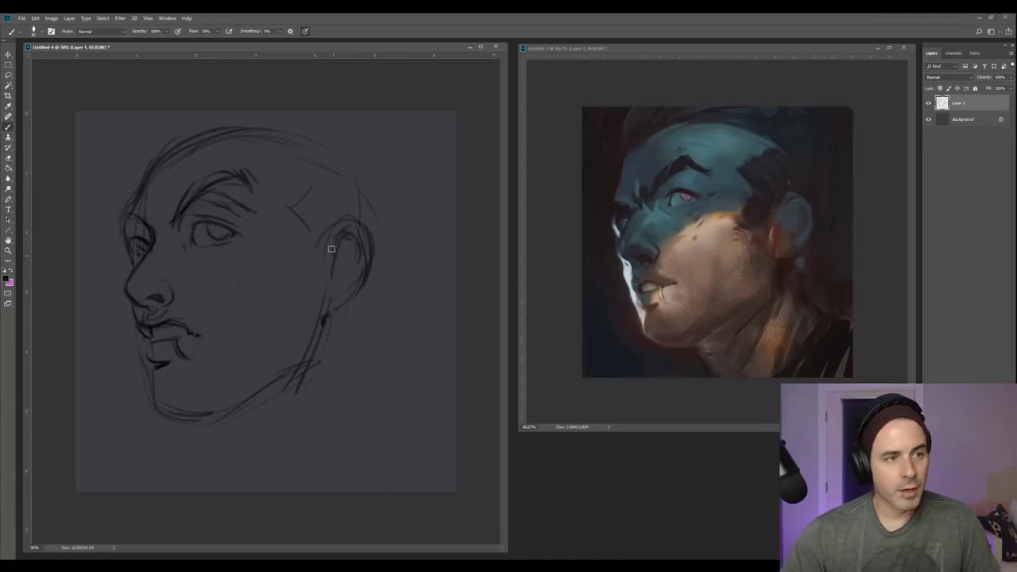
pyautogui.moveTo(333, 249)
pyautogui.mouseDown()
pyautogui.moveTo(330, 283)
pyautogui.moveTo(346, 251)
pyautogui.mouseUp()
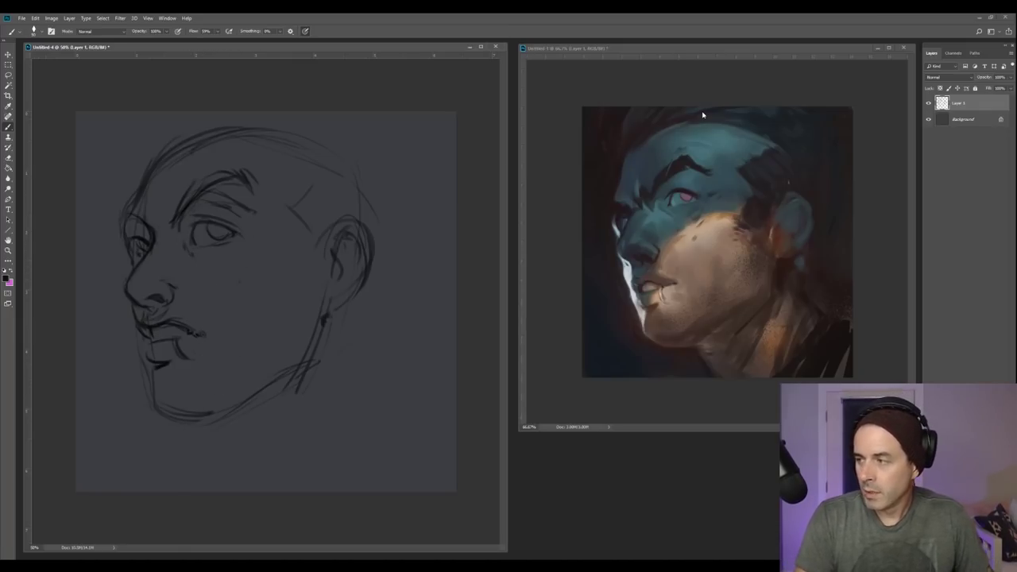
# Flip both the reference portrait and the head sketch horizontally.
pyautogui.click(683, 79)
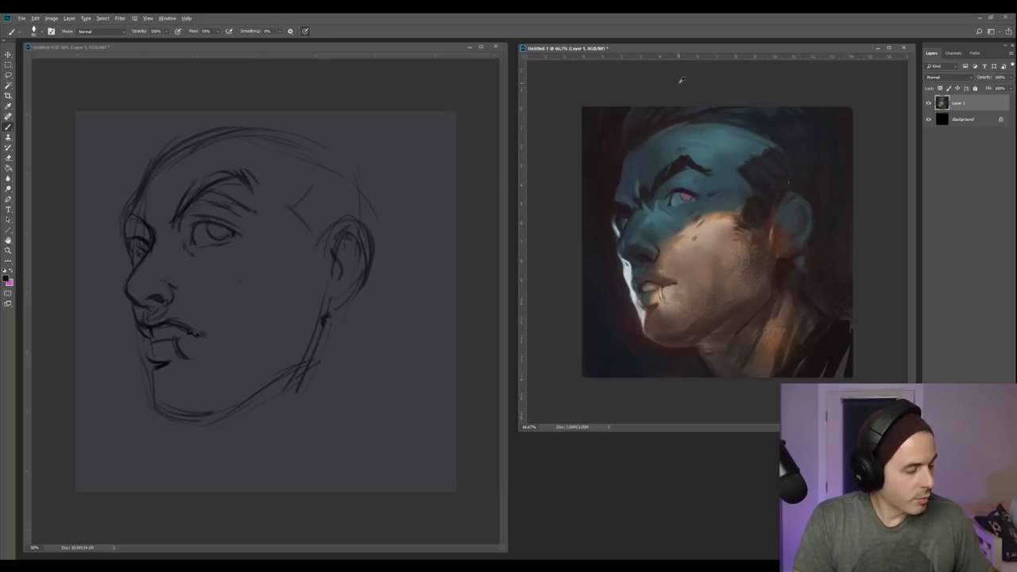
pyautogui.hotkey('ctrl', 'shift', 'h')
pyautogui.click(273, 184)
pyautogui.hotkey('ctrl', 'shift', 'h')
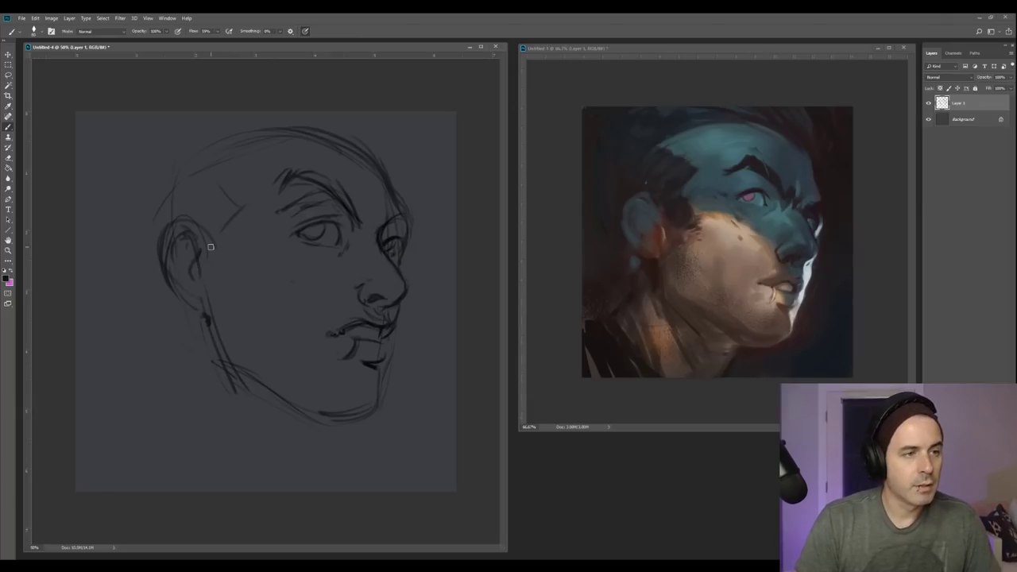
# Choose a darker drawing colour and reinforce the outer upper eyelid line of the near eye.
pyautogui.hotkey('ctrl', 'Tab')
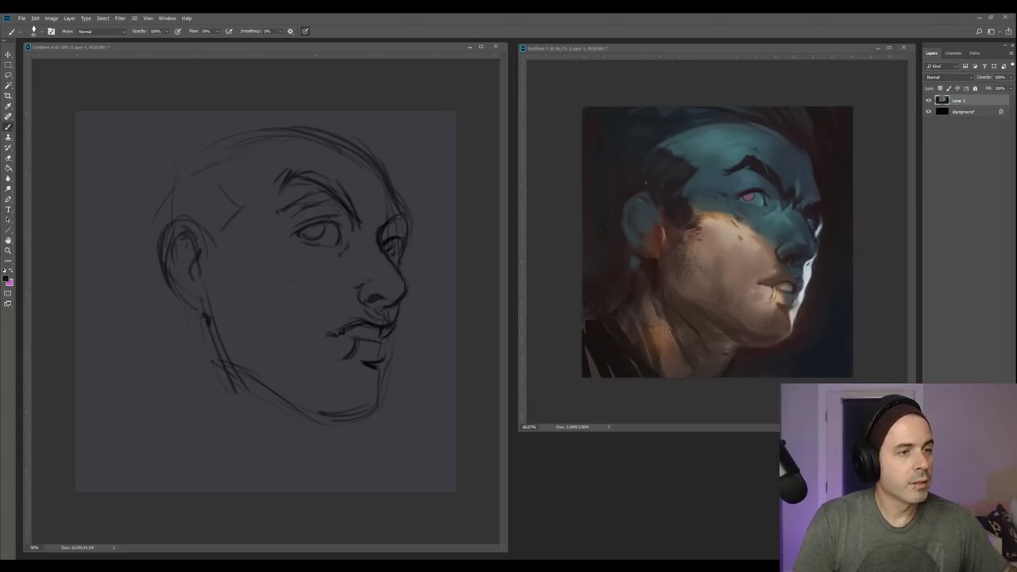
pyautogui.hotkey('ctrl', 'Tab')
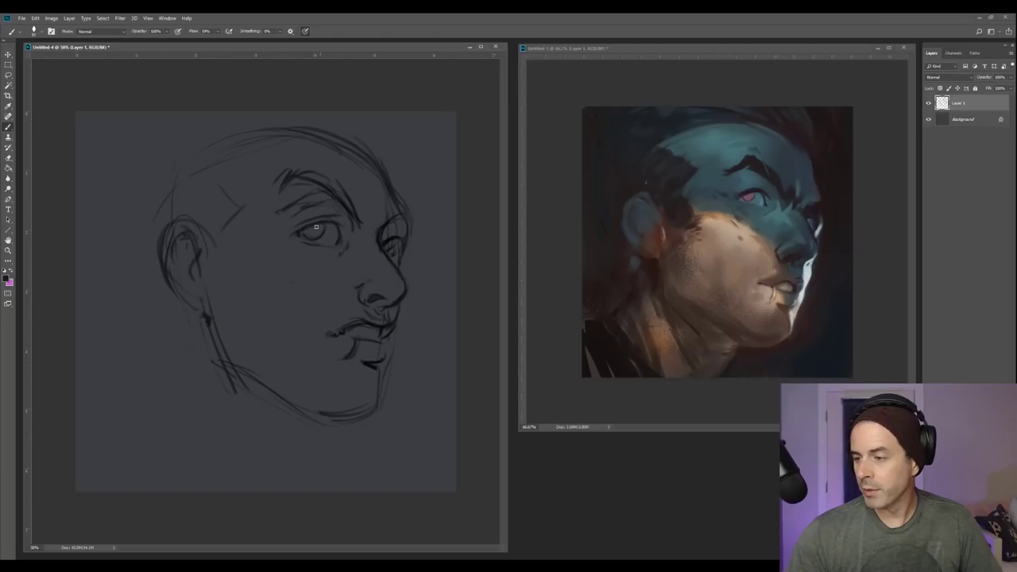
pyautogui.click(7, 278)
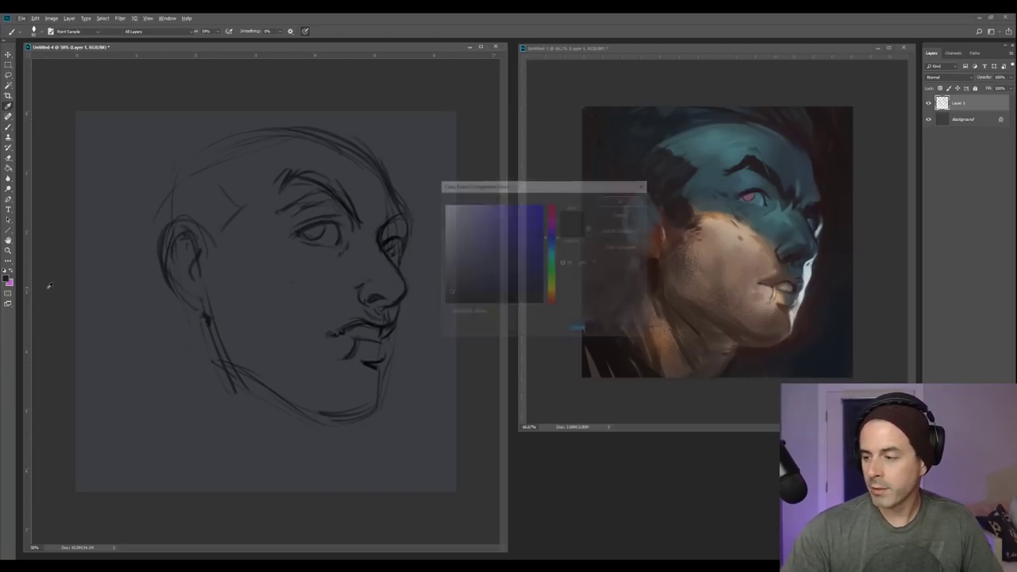
pyautogui.press('Return')
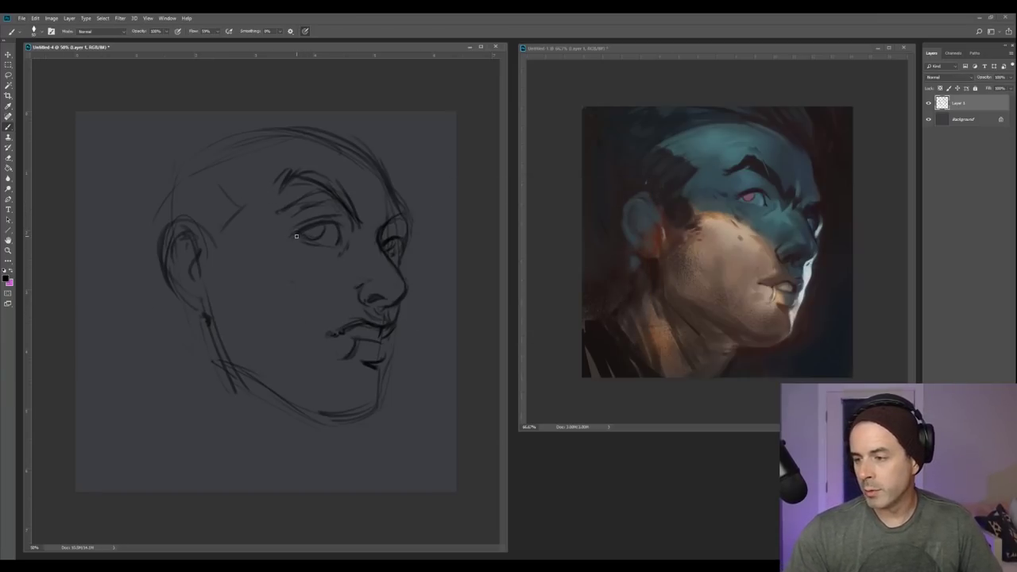
pyautogui.moveTo(296, 236); pyautogui.dragTo(314, 229)
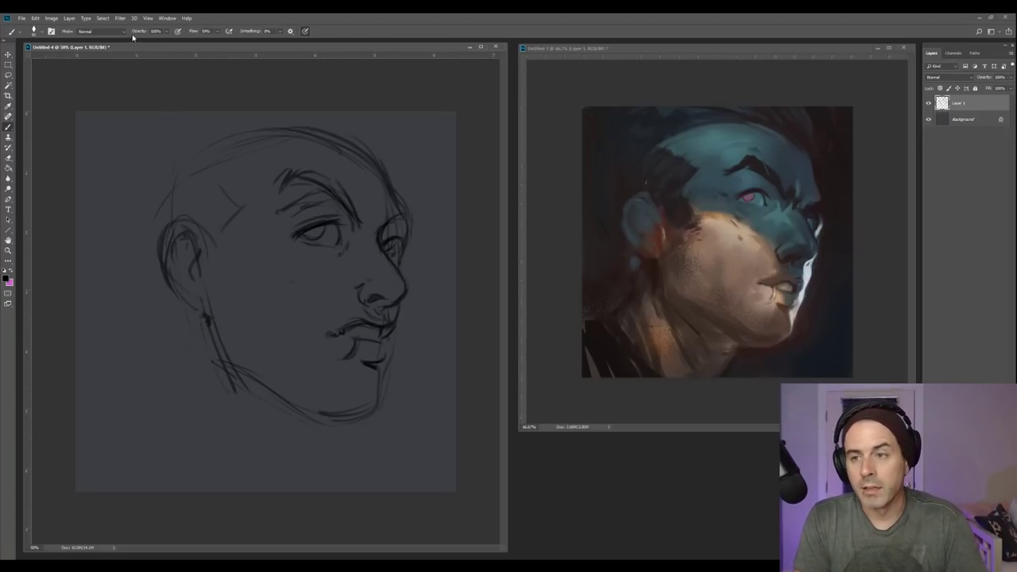
# Look up the keyboard shortcut assigned to Flip Canvas Horizontal in the Image command list.
pyautogui.click(36, 18)
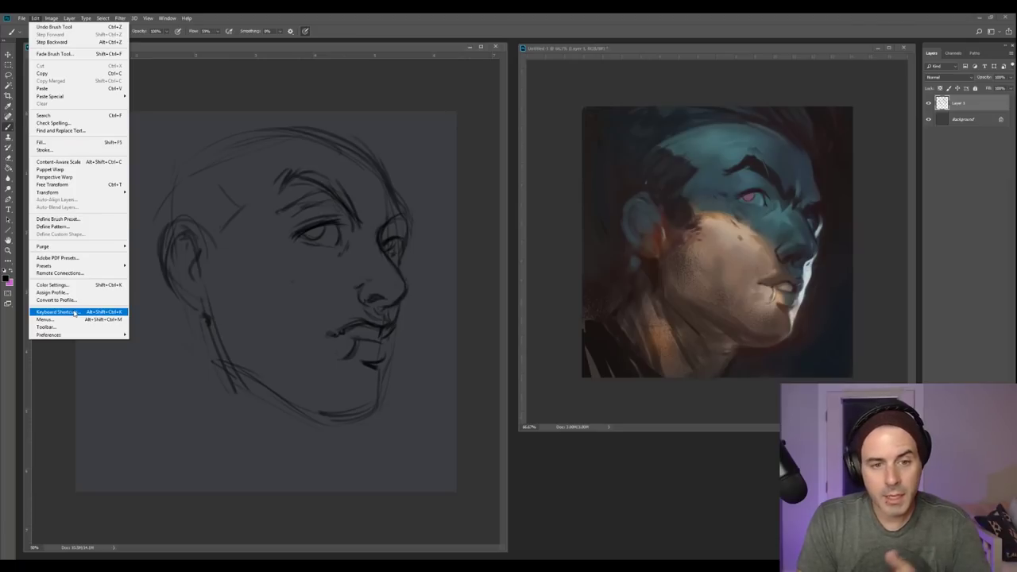
pyautogui.click(74, 313)
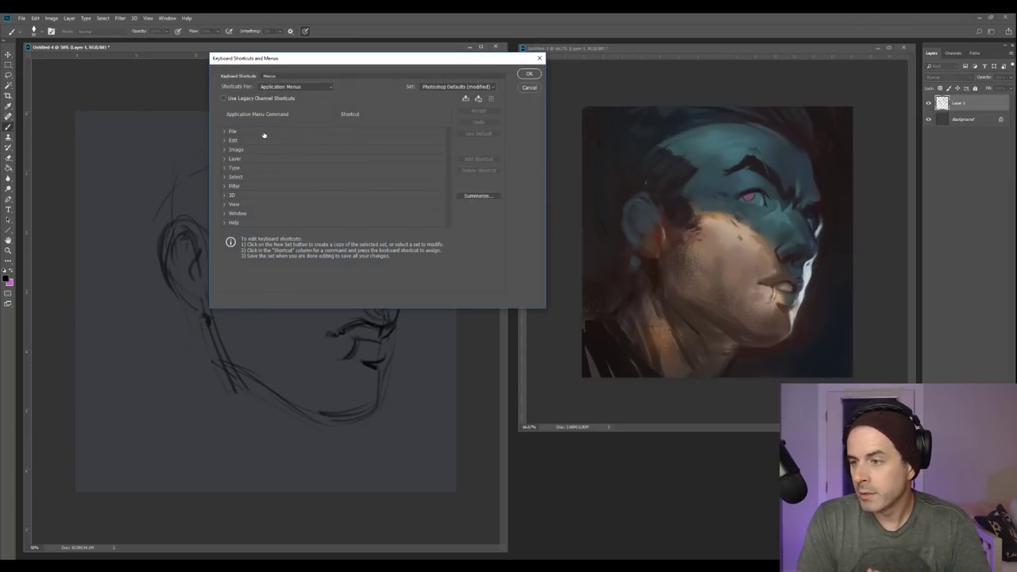
pyautogui.click(237, 150)
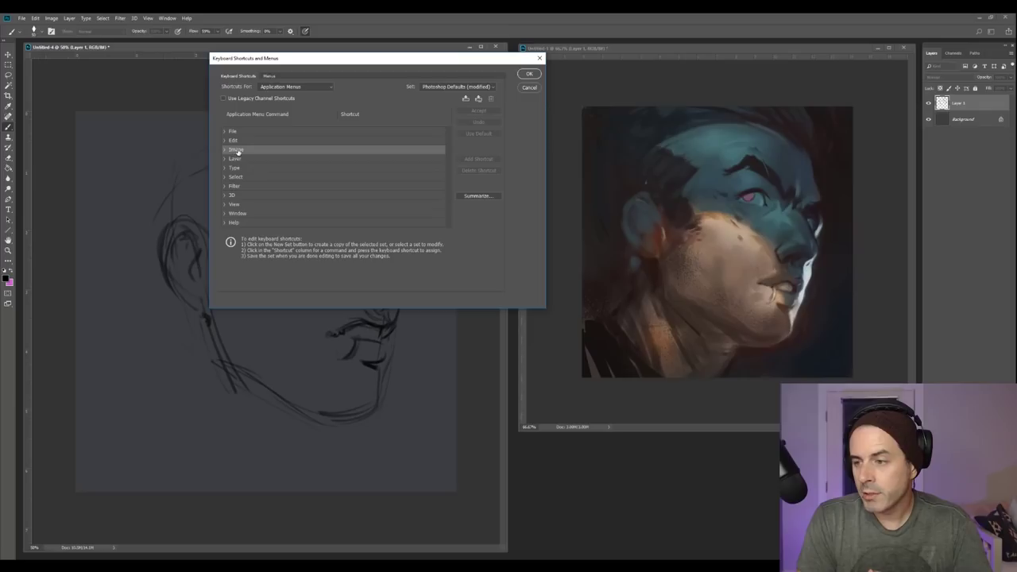
pyautogui.click(224, 151)
pyautogui.scroll(-3, 263, 176)
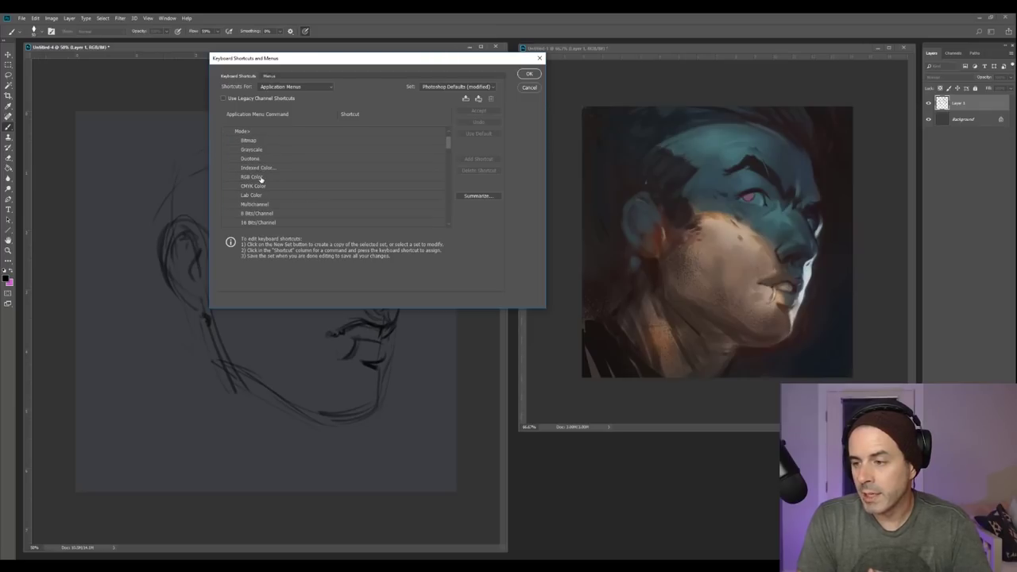
pyautogui.scroll(-7, 265, 171)
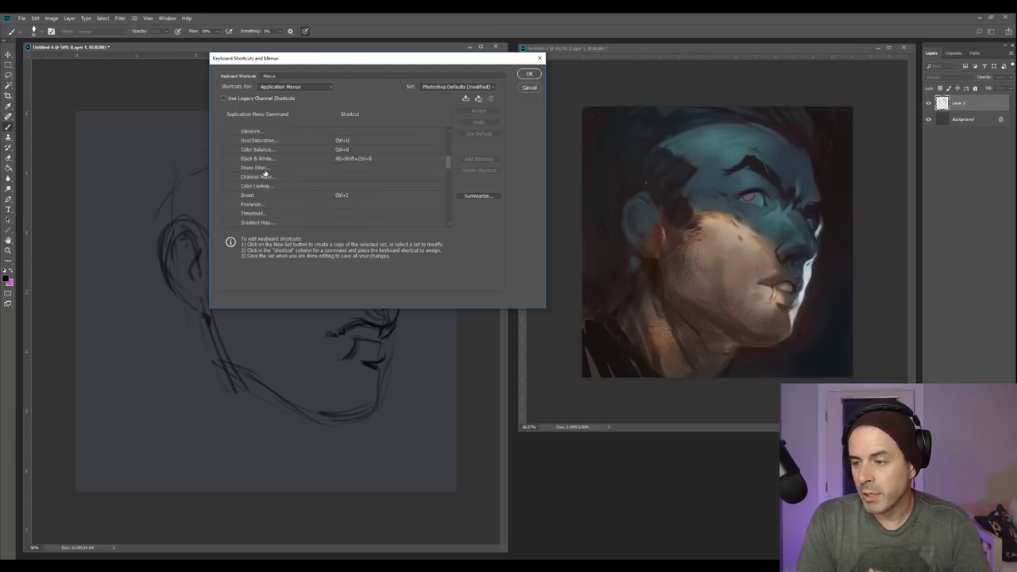
pyautogui.scroll(-2, 265, 172)
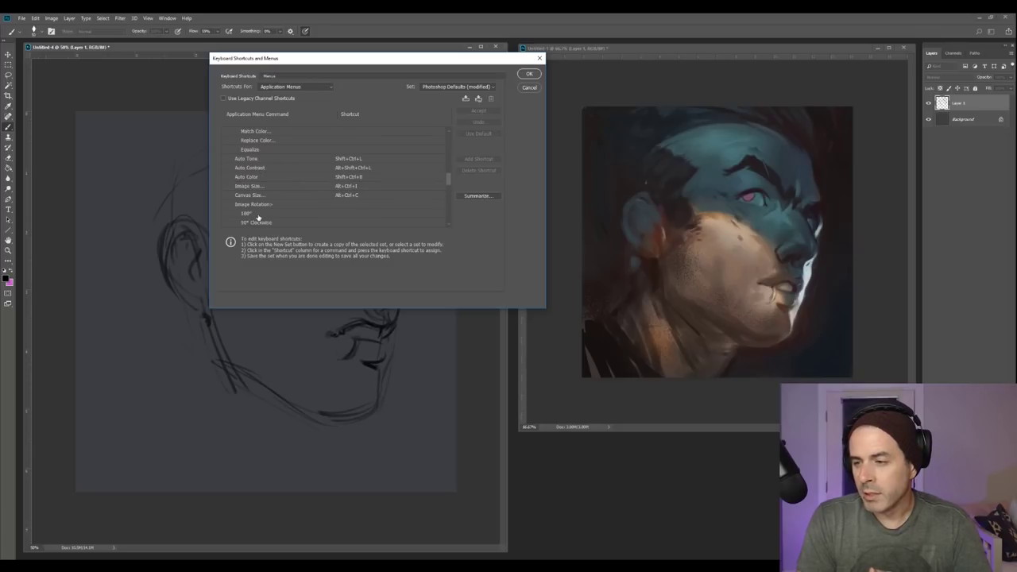
pyautogui.scroll(-2, 262, 210)
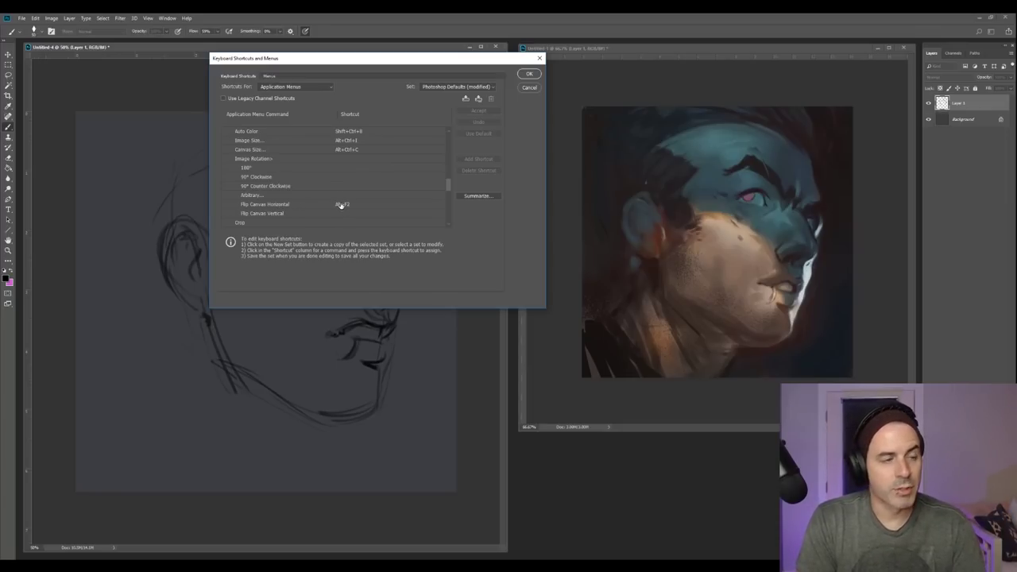
pyautogui.click(530, 73)
pyautogui.click(8, 63)
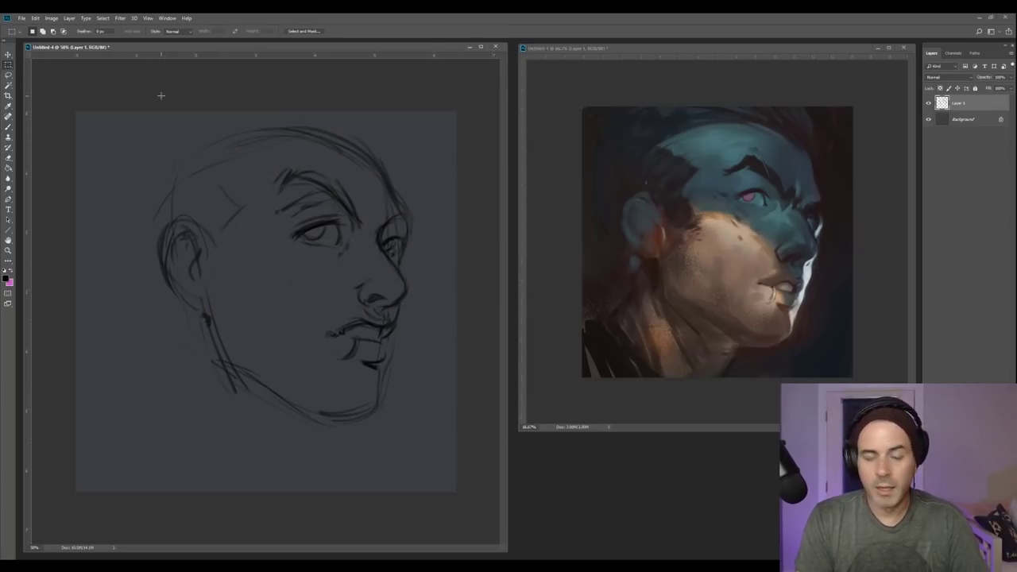
pyautogui.click(161, 95)
pyautogui.click(489, 220)
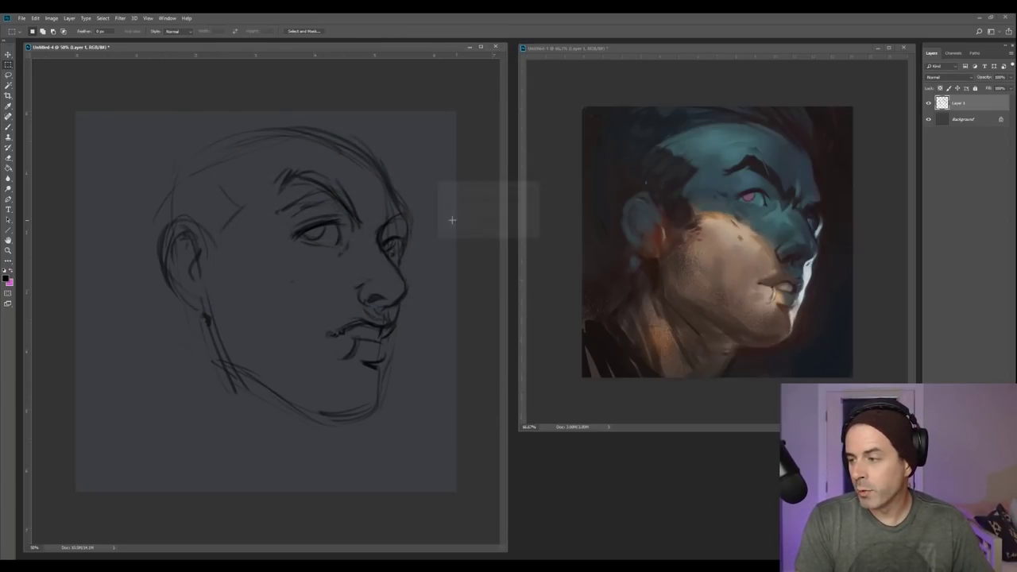
pyautogui.press('F2')
pyautogui.press('F2')
pyautogui.press('F2')
pyautogui.press('F2')
pyautogui.press('F2')
pyautogui.press('h')
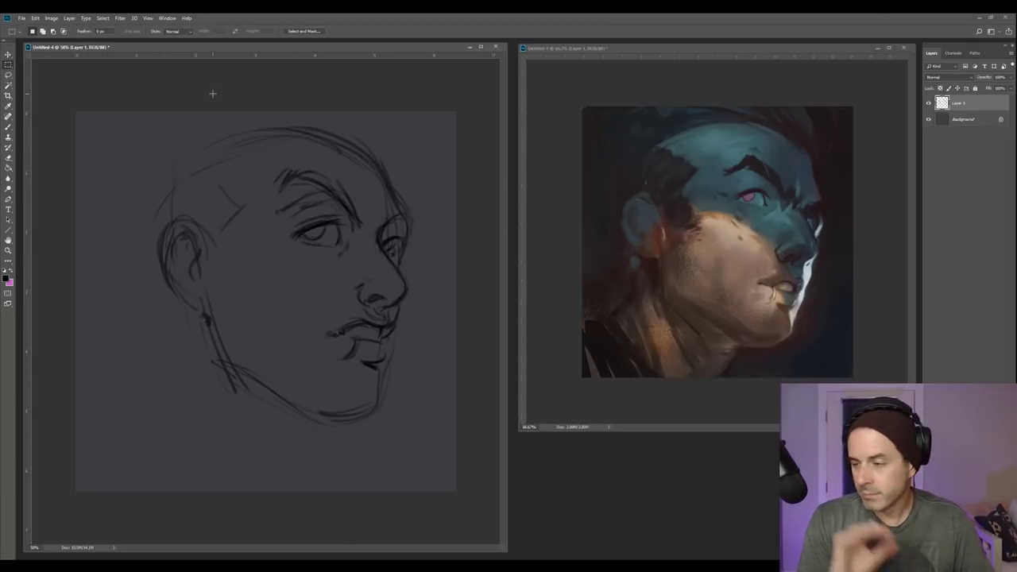
pyautogui.click(8, 126)
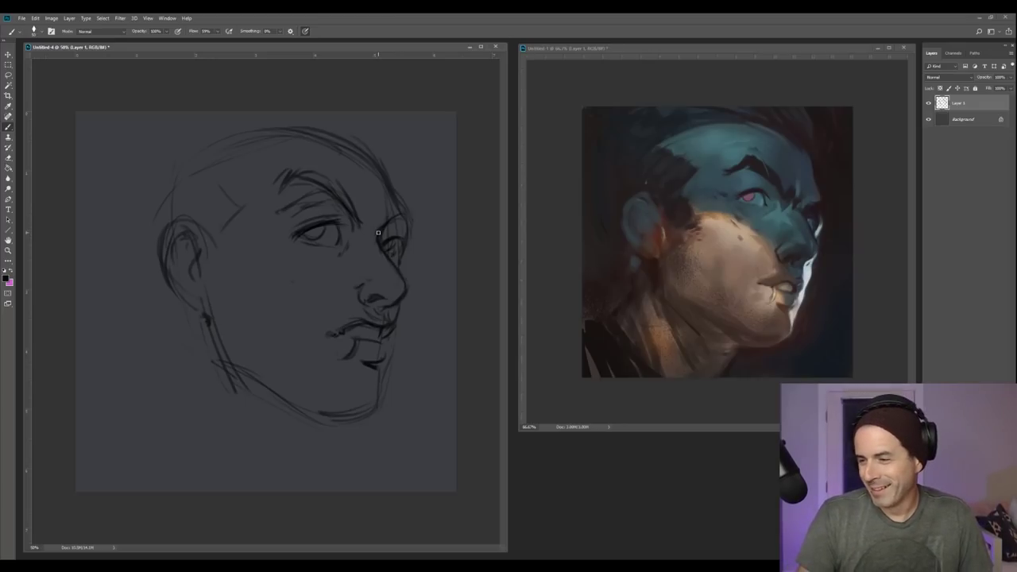
# Lasso the ear onto its own layer and shift it slightly down along the jaw with Free Transform.
pyautogui.press('l')
pyautogui.moveTo(193, 205)
pyautogui.mouseDown()
pyautogui.moveTo(163, 312)
pyautogui.moveTo(189, 209)
pyautogui.mouseUp()
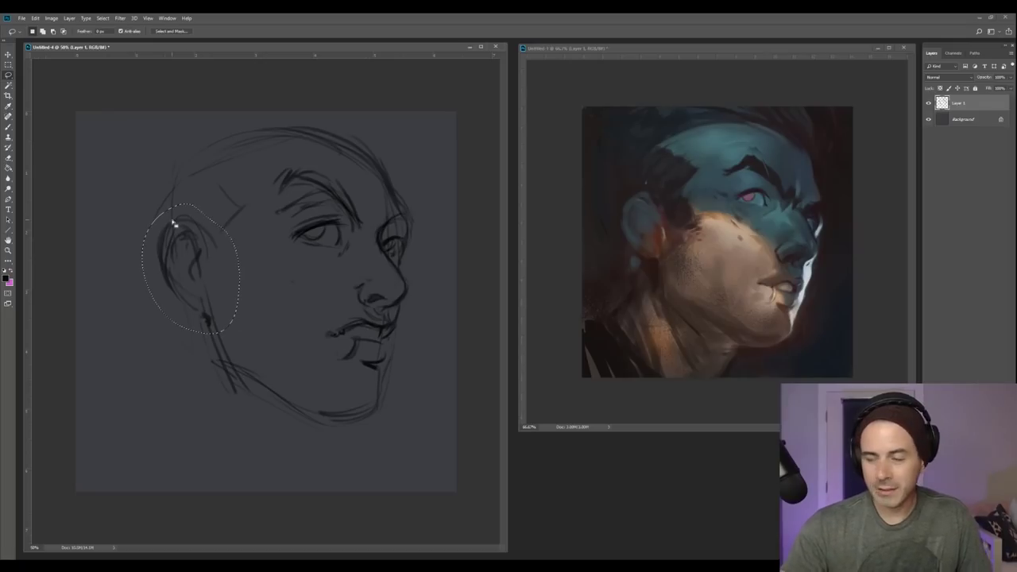
pyautogui.hotkey('ctrl', 'j')
pyautogui.rightClick(252, 212)
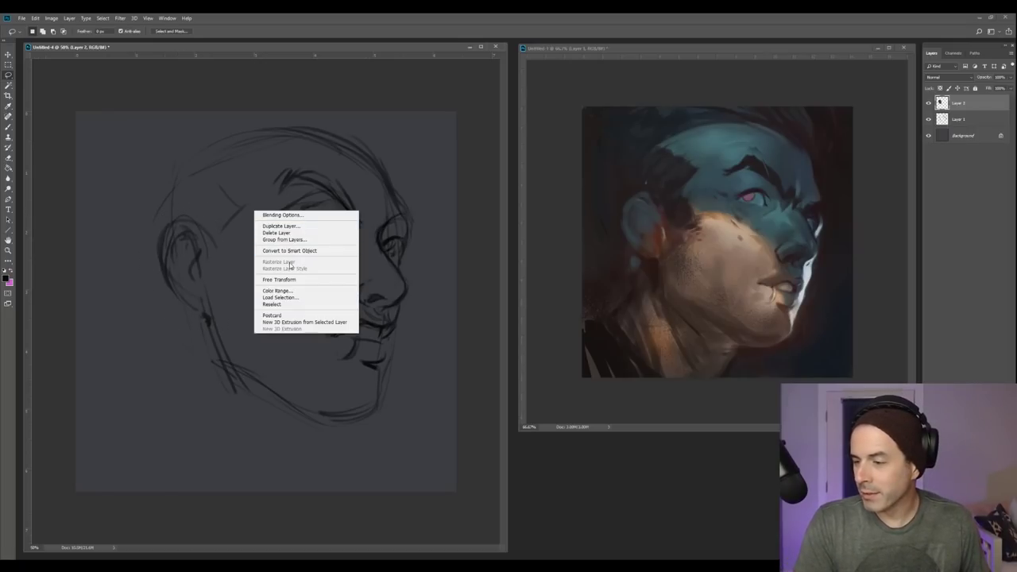
pyautogui.click(289, 280)
pyautogui.moveTo(206, 243); pyautogui.dragTo(206, 254)
pyautogui.press('Return')
pyautogui.press('l')
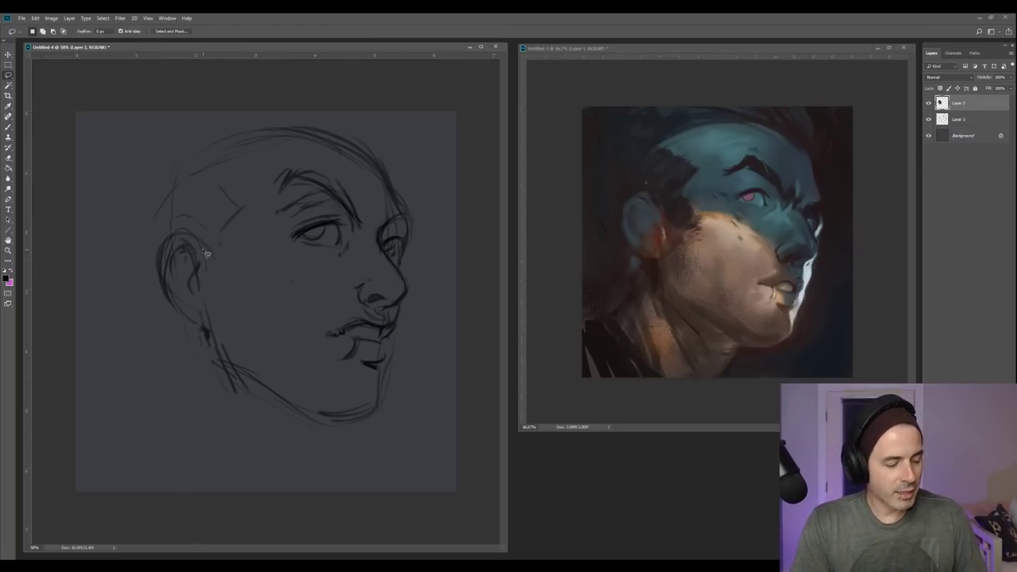
# Sketch the sideburn and hatched temple hairline with the Brush, and reinforce the crown, brow and jaw contours.
pyautogui.click(8, 127)
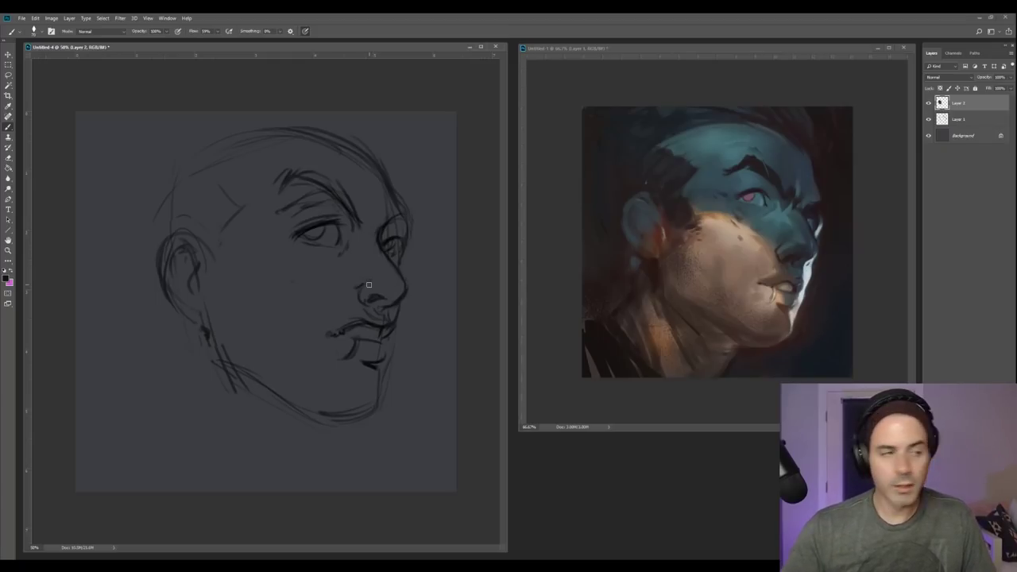
pyautogui.moveTo(237, 215); pyautogui.dragTo(225, 270)
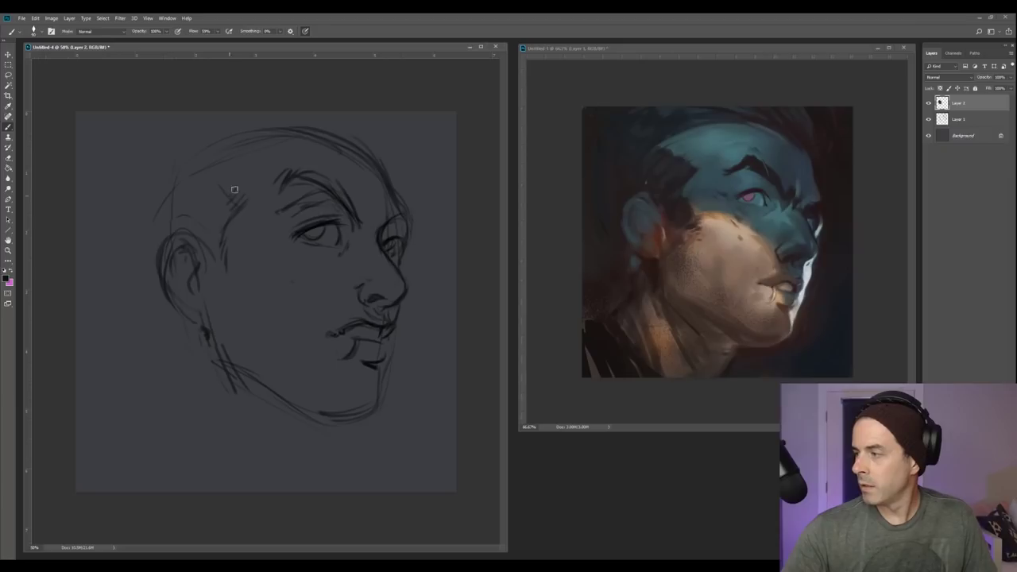
pyautogui.moveTo(222, 184); pyautogui.dragTo(217, 199)
pyautogui.press(']')
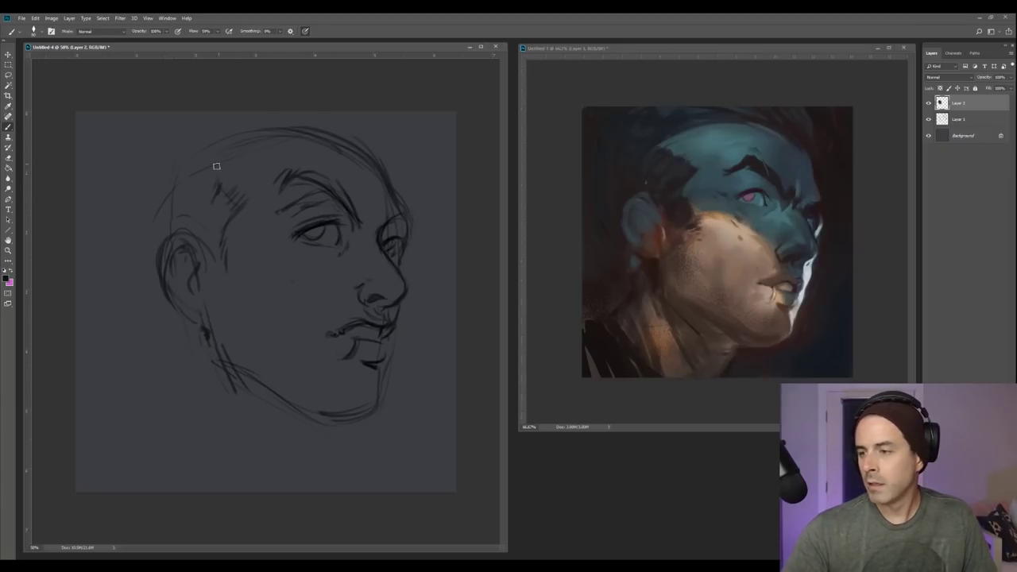
pyautogui.moveTo(251, 143); pyautogui.dragTo(292, 146)
pyautogui.moveTo(196, 165)
pyautogui.mouseDown()
pyautogui.moveTo(349, 146)
pyautogui.moveTo(256, 143)
pyautogui.moveTo(342, 137)
pyautogui.moveTo(369, 175)
pyautogui.moveTo(341, 135)
pyautogui.moveTo(388, 192)
pyautogui.mouseUp()
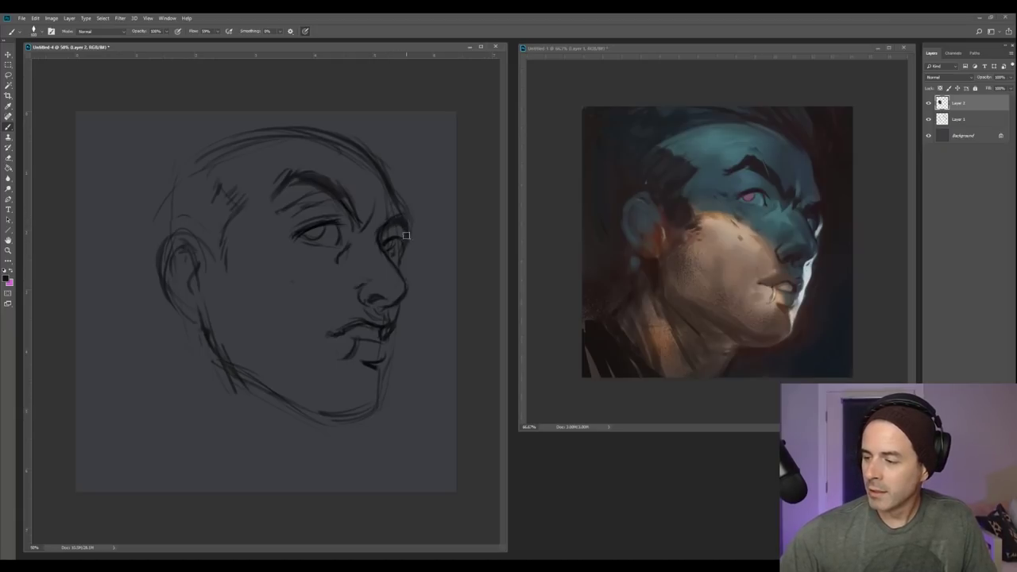
# Shade the temple hair with a larger brush and add loose dark locks above the far side of the forehead.
pyautogui.press(']')
pyautogui.press(']')
pyautogui.press(']')
pyautogui.press(']')
pyautogui.press(']')
pyautogui.moveTo(202, 176)
pyautogui.mouseDown()
pyautogui.moveTo(199, 235)
pyautogui.moveTo(219, 262)
pyautogui.moveTo(224, 209)
pyautogui.moveTo(198, 184)
pyautogui.moveTo(220, 155)
pyautogui.mouseUp()
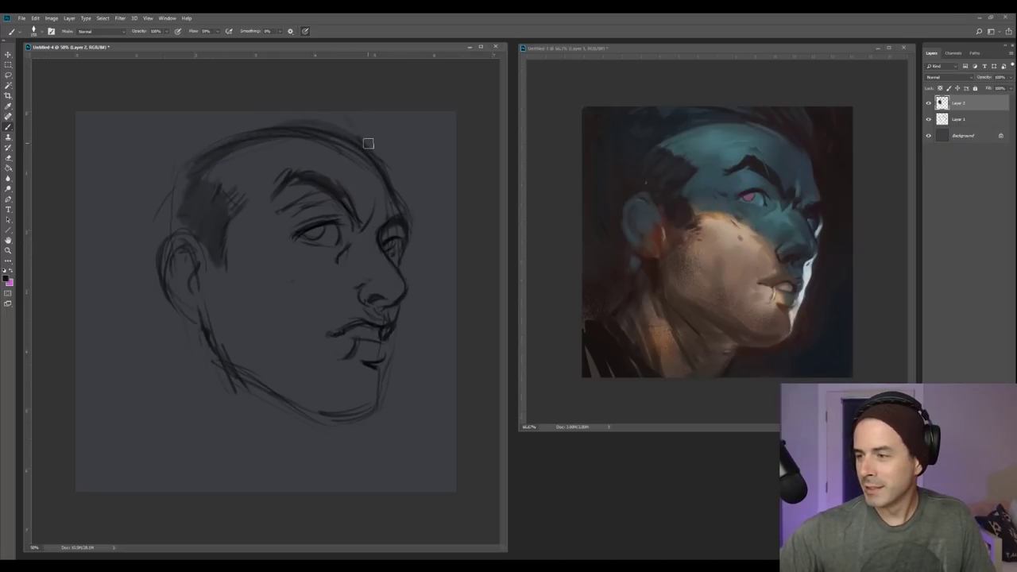
pyautogui.moveTo(358, 119); pyautogui.dragTo(379, 157)
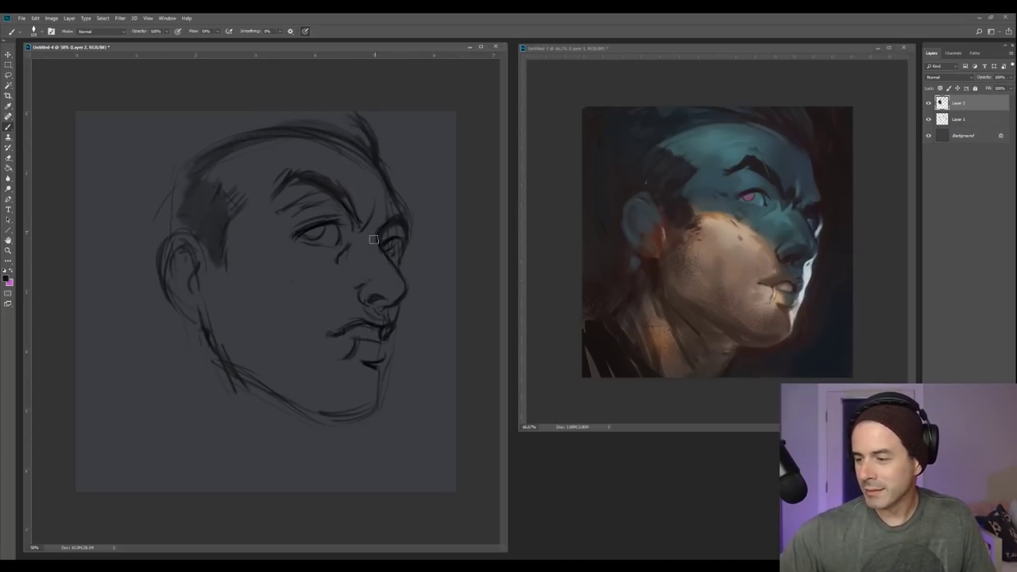
pyautogui.moveTo(380, 132)
pyautogui.mouseDown()
pyautogui.moveTo(389, 141)
pyautogui.moveTo(374, 171)
pyautogui.moveTo(390, 164)
pyautogui.mouseUp()
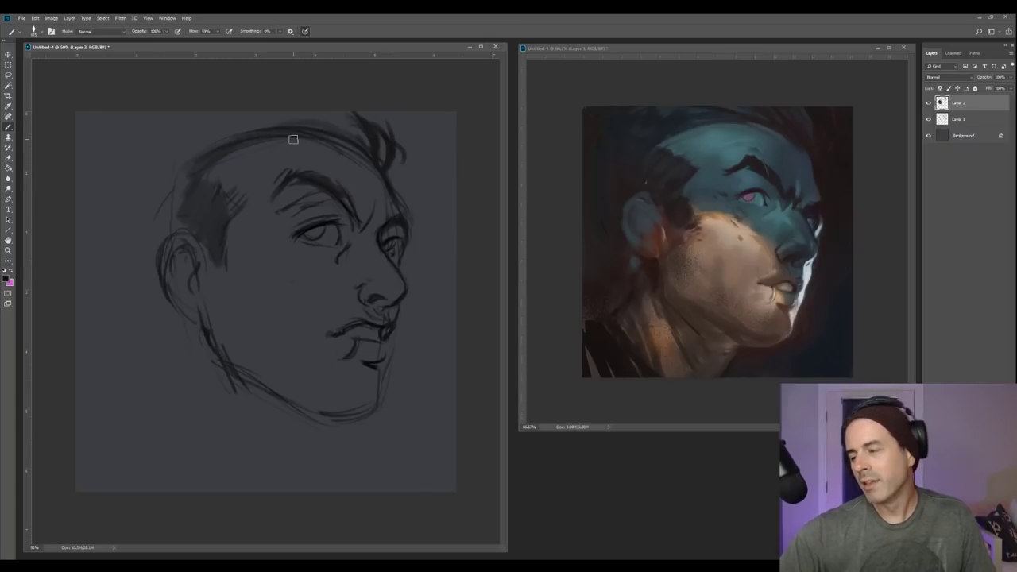
# Paint thick dark strokes with an enlarged brush for the hair edge at the back of the head behind the ear.
pyautogui.press(']')
pyautogui.press(']')
pyautogui.press(']')
pyautogui.press(']')
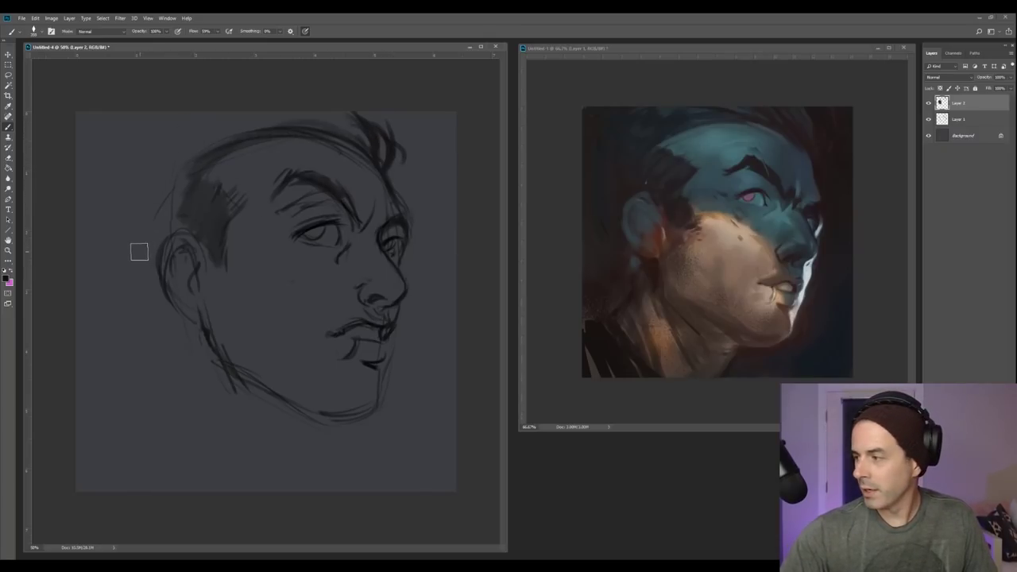
pyautogui.moveTo(139, 233); pyautogui.dragTo(156, 306)
pyautogui.moveTo(146, 267); pyautogui.dragTo(157, 307)
pyautogui.press(']')
pyautogui.press(']')
pyautogui.press(']')
pyautogui.press(']')
pyautogui.moveTo(136, 219); pyautogui.dragTo(162, 313)
pyautogui.moveTo(145, 234); pyautogui.dragTo(165, 313)
pyautogui.moveTo(149, 262); pyautogui.dragTo(166, 309)
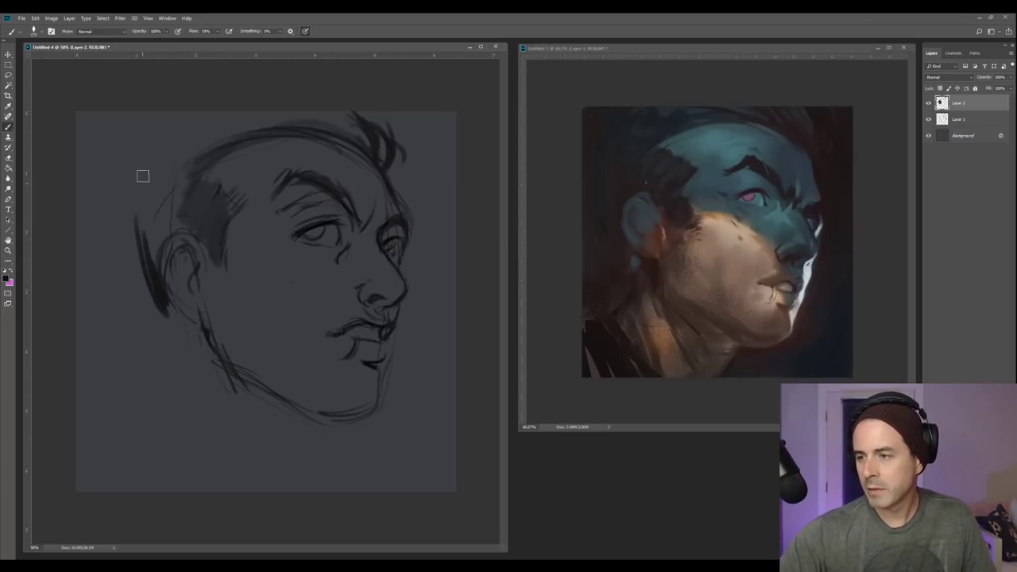
# Block in the dark hair mass across the top and back of the head with broad strokes and ragged tufts.
pyautogui.moveTo(199, 115); pyautogui.dragTo(156, 122)
pyautogui.moveTo(277, 113)
pyautogui.mouseDown()
pyautogui.moveTo(128, 116)
pyautogui.moveTo(145, 131)
pyautogui.mouseUp()
pyautogui.press(']')
pyautogui.press(']')
pyautogui.press(']')
pyautogui.press(']')
pyautogui.press(']')
pyautogui.press(']')
pyautogui.press(']')
pyautogui.press(']')
pyautogui.press(']')
pyautogui.press(']')
pyautogui.moveTo(177, 165)
pyautogui.mouseDown()
pyautogui.moveTo(205, 147)
pyautogui.moveTo(303, 130)
pyautogui.moveTo(246, 125)
pyautogui.moveTo(358, 141)
pyautogui.moveTo(329, 134)
pyautogui.mouseUp()
pyautogui.press('[')
pyautogui.press('[')
pyautogui.press('[')
pyautogui.press('[')
pyautogui.moveTo(164, 156)
pyautogui.mouseDown()
pyautogui.moveTo(143, 170)
pyautogui.moveTo(153, 179)
pyautogui.moveTo(143, 226)
pyautogui.moveTo(155, 188)
pyautogui.moveTo(174, 192)
pyautogui.moveTo(220, 164)
pyautogui.moveTo(192, 203)
pyautogui.moveTo(212, 187)
pyautogui.moveTo(214, 233)
pyautogui.mouseUp()
# Strengthen the jaw and chin line with a smaller brush and sketch the front and back contours of the neck.
pyautogui.press(']')
pyautogui.press(']')
pyautogui.press('[')
pyautogui.press('[')
pyautogui.press('[')
pyautogui.press('[')
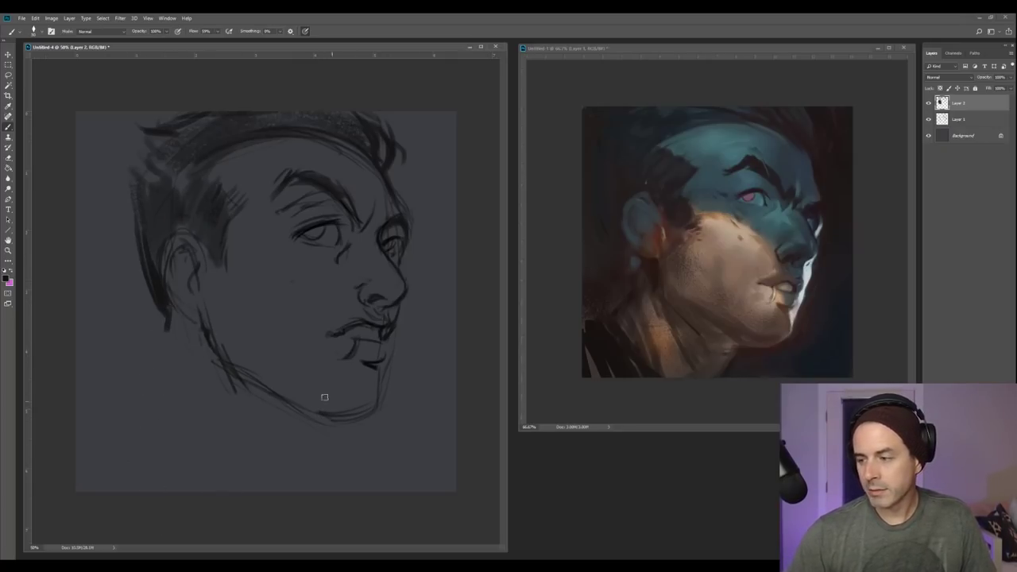
pyautogui.moveTo(268, 391); pyautogui.dragTo(330, 425)
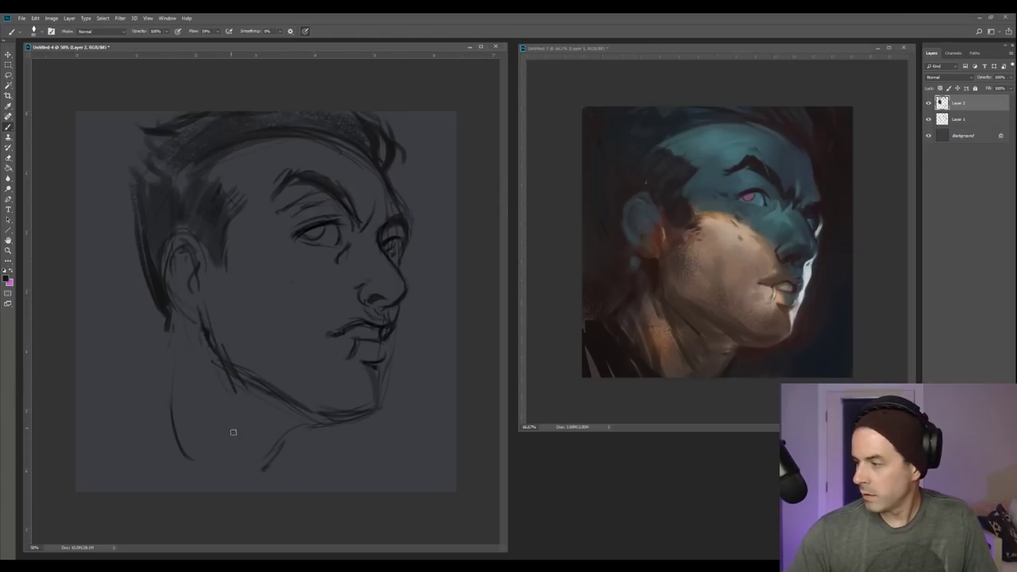
# Draw the neck muscle line below the jaw and shade the area under the jaw with a larger brush.
pyautogui.press(']')
pyautogui.press(']')
pyautogui.moveTo(218, 365)
pyautogui.mouseDown()
pyautogui.moveTo(262, 444)
pyautogui.moveTo(257, 436)
pyautogui.mouseUp()
pyautogui.press(']')
pyautogui.press(']')
pyautogui.press(']')
pyautogui.press(']')
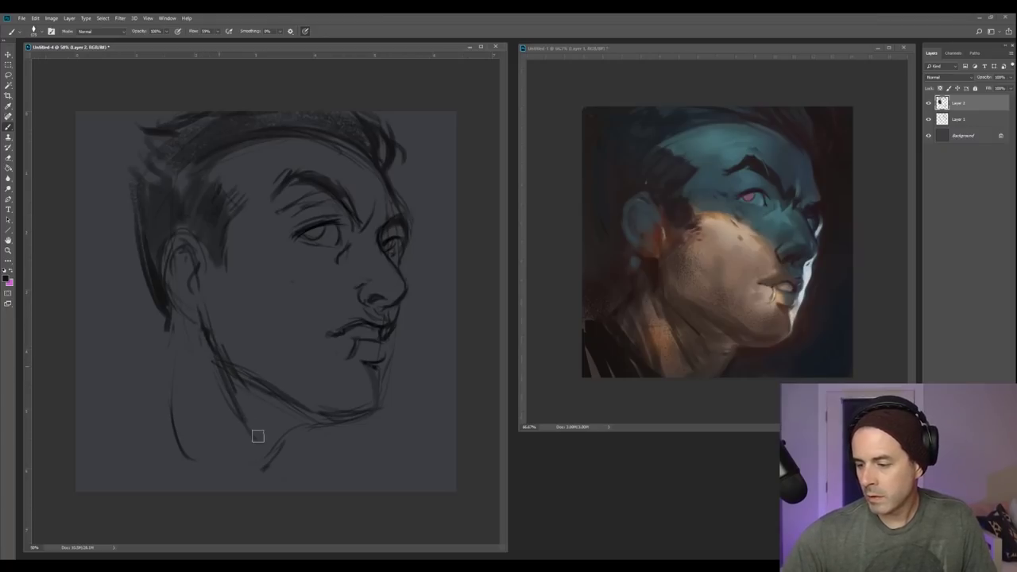
pyautogui.moveTo(240, 393)
pyautogui.mouseDown()
pyautogui.moveTo(267, 437)
pyautogui.moveTo(306, 431)
pyautogui.moveTo(259, 451)
pyautogui.mouseUp()
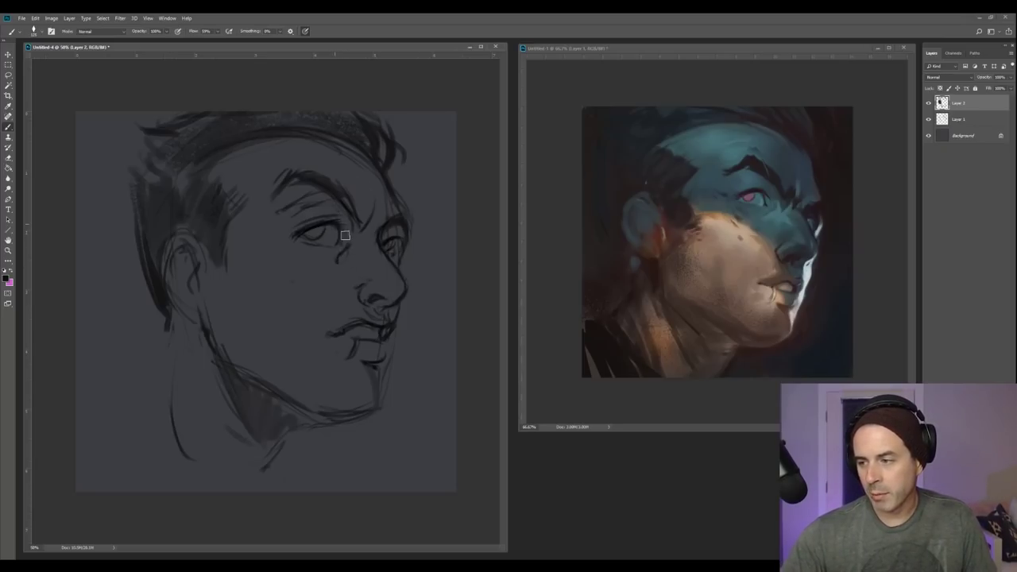
# Clean away the loose sketch lines beneath the near eyebrow with a resized brush.
pyautogui.press(']')
pyautogui.press(']')
pyautogui.press(']')
pyautogui.press(']')
pyautogui.press(']')
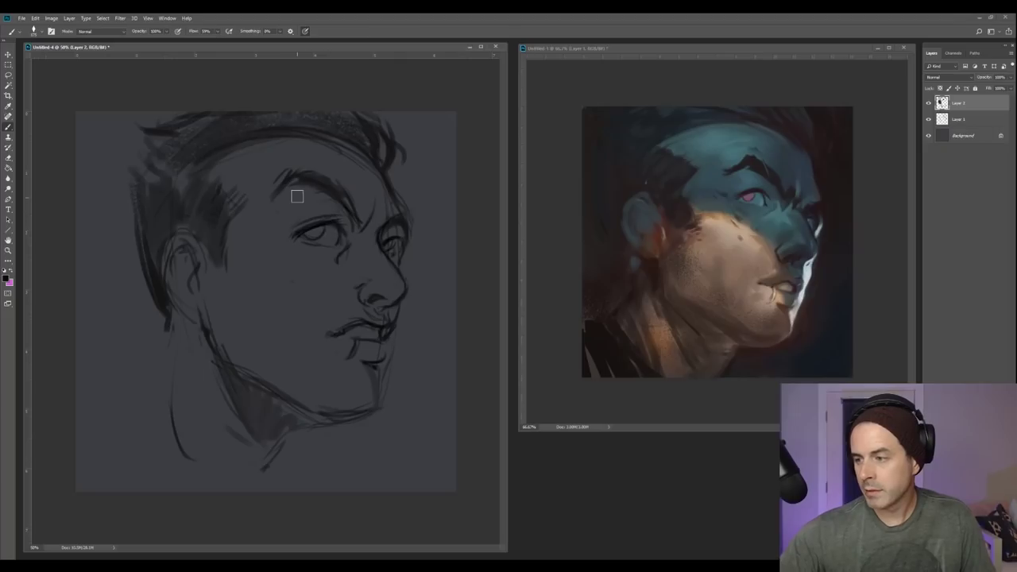
# Darken the near brow and both eyes, and refine the nostril using a tone sampled beside it.
pyautogui.press(']')
pyautogui.press(']')
pyautogui.press(']')
pyautogui.press(']')
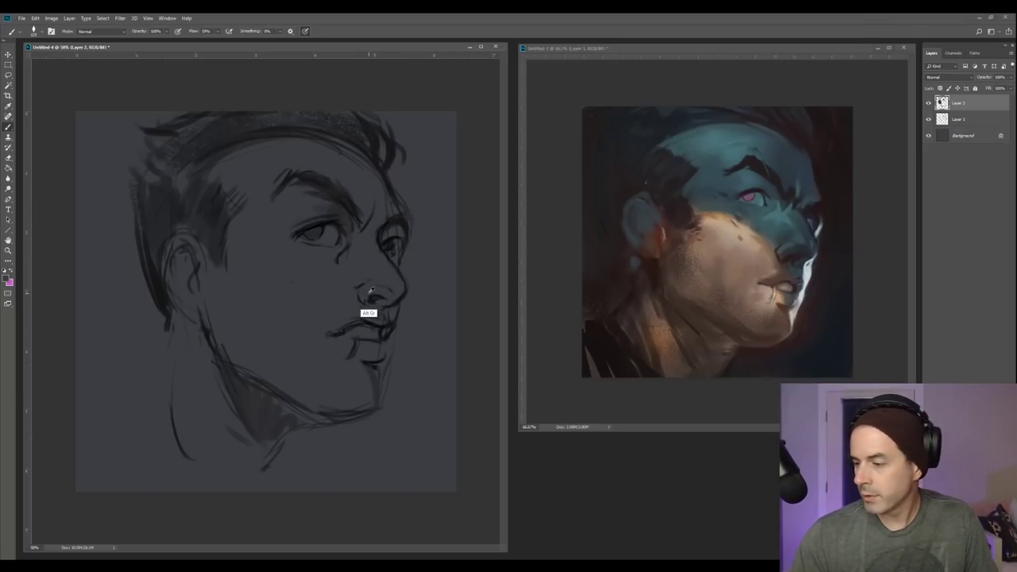
pyautogui.keyDown('alt'); pyautogui.click(371, 292); pyautogui.keyUp('alt')
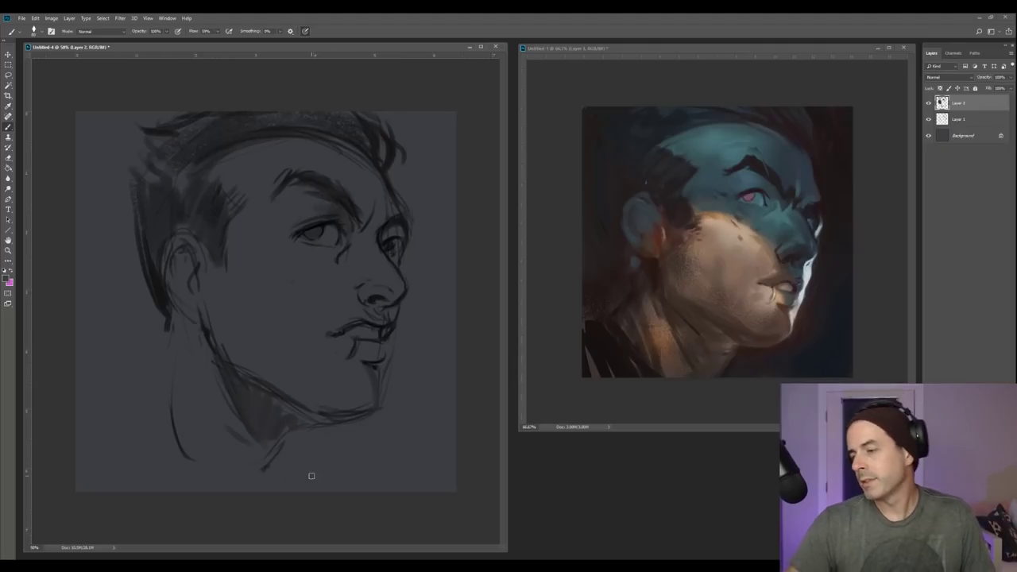
# Save the sketch as a Photoshop file named red, accepting the default save options.
pyautogui.hotkey('ctrl', 's')
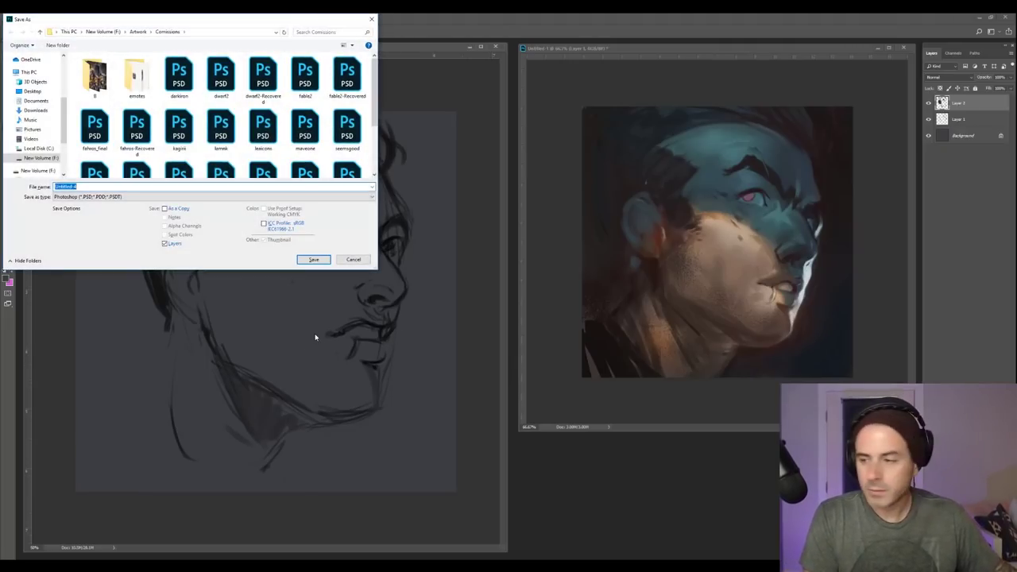
pyautogui.write('red')
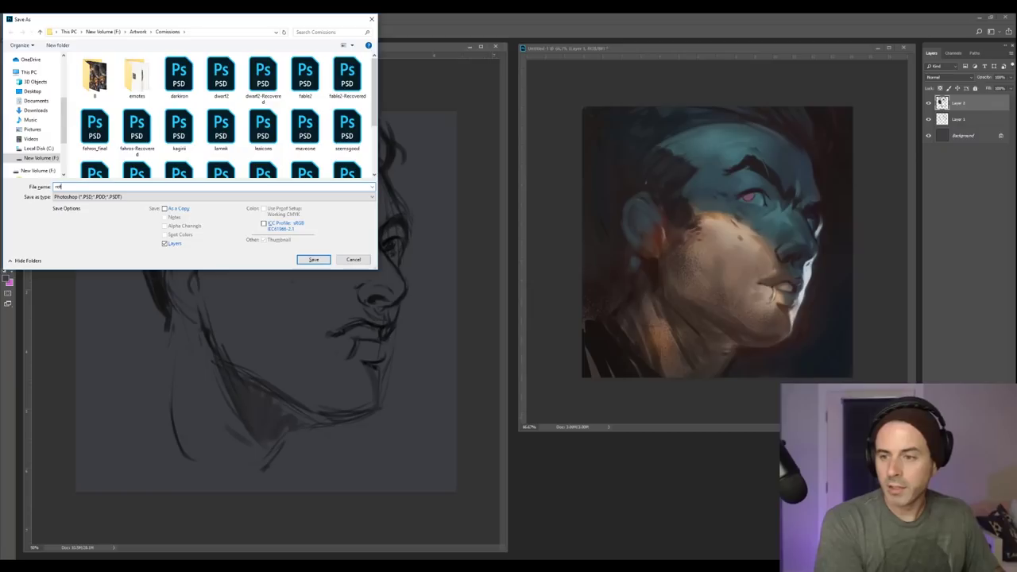
pyautogui.press('Return')
pyautogui.press('Return')
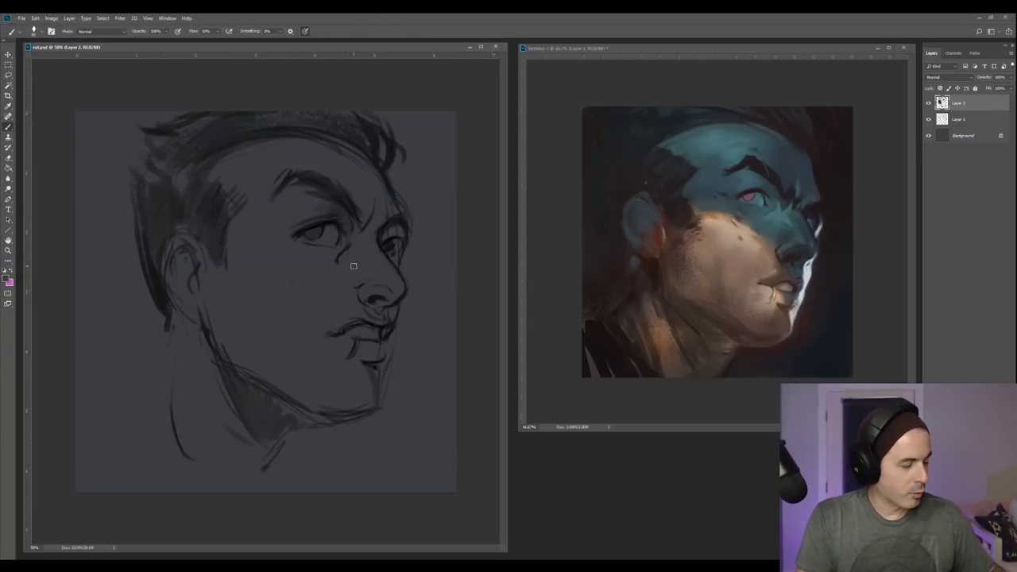
# Flip the sketch horizontally and paste a merged copy of the whole drawing as a new layer.
pyautogui.hotkey('ctrl', 'shift', 'h')
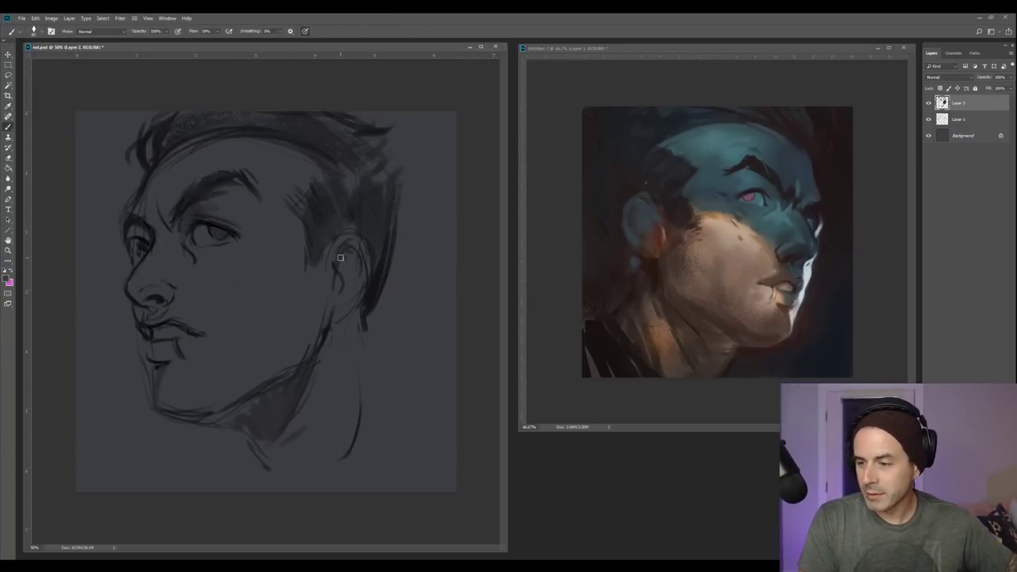
pyautogui.click(8, 64)
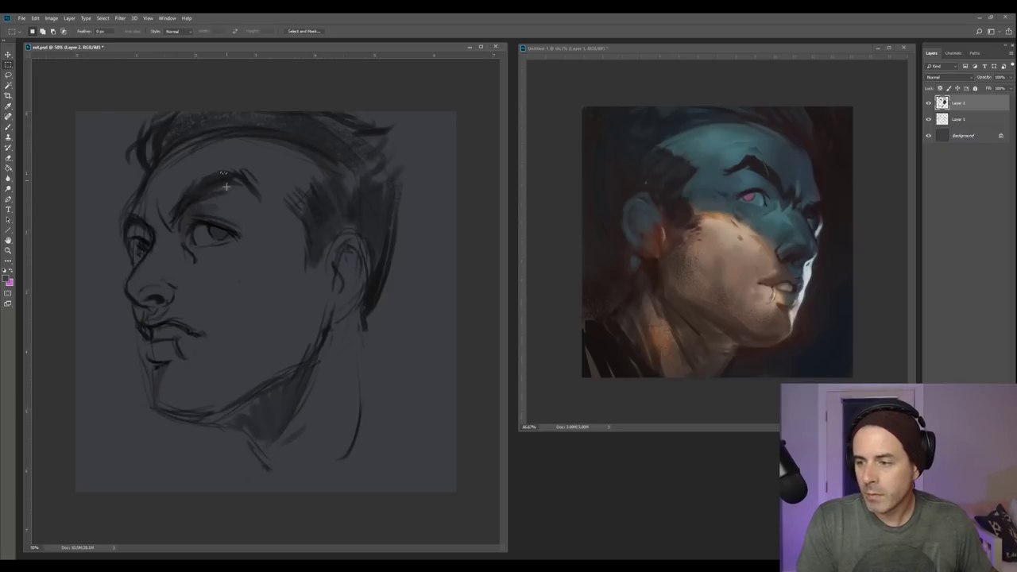
pyautogui.hotkey('ctrl', 'a')
pyautogui.hotkey('ctrl', 'shift', 'c')
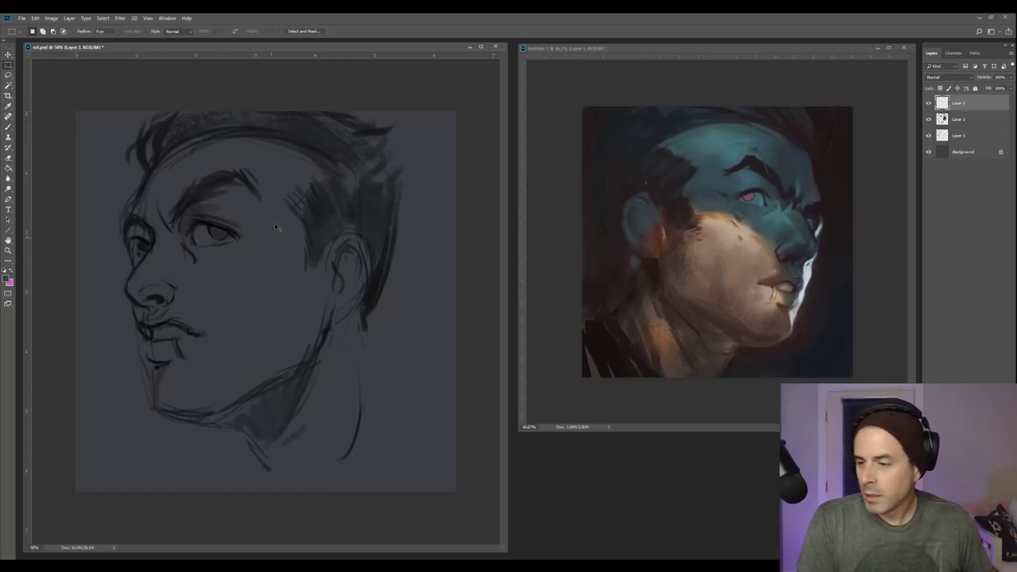
pyautogui.hotkey('ctrl', 'v')
# Free transform the merged copy with Distort, lowering its upper edge slightly and pulling the corner below the neck outward.
pyautogui.rightClick(275, 222)
pyautogui.click(308, 291)
pyautogui.rightClick(289, 187)
pyautogui.click(313, 226)
pyautogui.moveTo(266, 112); pyautogui.dragTo(268, 117)
pyautogui.rightClick(339, 225)
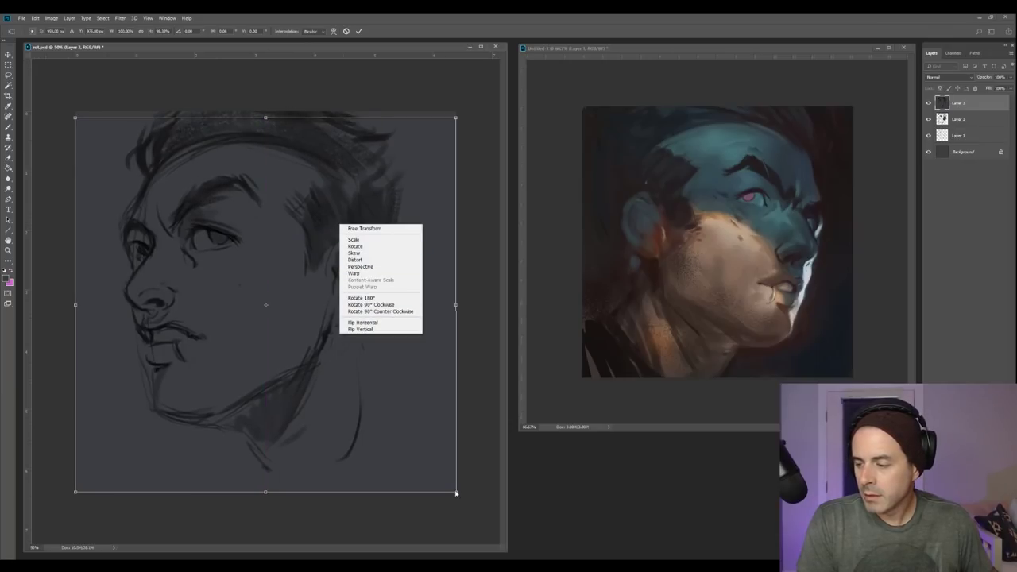
pyautogui.click(355, 260)
pyautogui.moveTo(456, 494); pyautogui.dragTo(478, 493)
pyautogui.moveTo(397, 379); pyautogui.dragTo(395, 390)
# Distort the copy's other lower corner outward, move the drawing slightly back up and apply the transformation.
pyautogui.rightClick(282, 197)
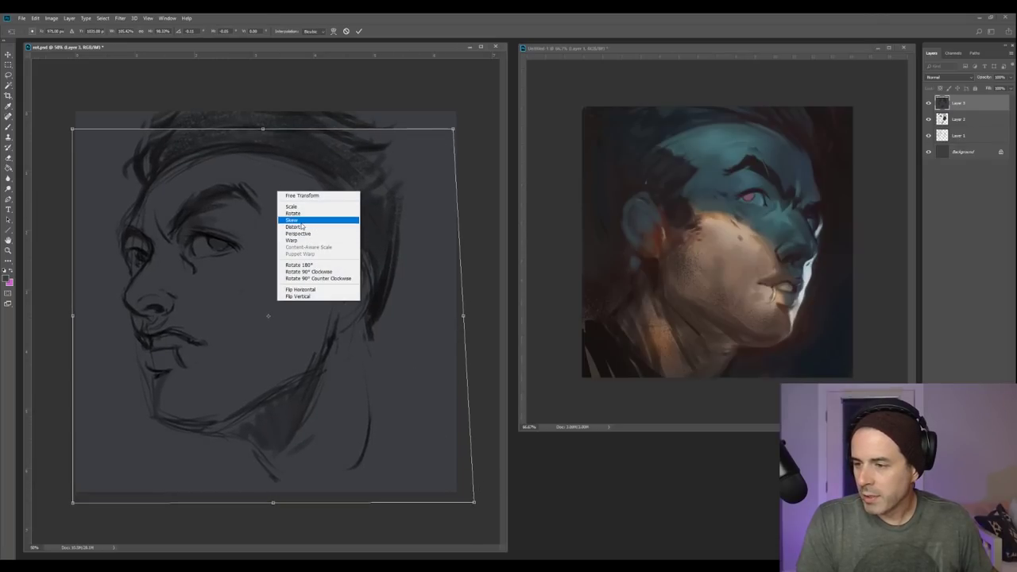
pyautogui.click(302, 231)
pyautogui.moveTo(266, 133); pyautogui.dragTo(272, 134)
pyautogui.moveTo(291, 171); pyautogui.dragTo(285, 162)
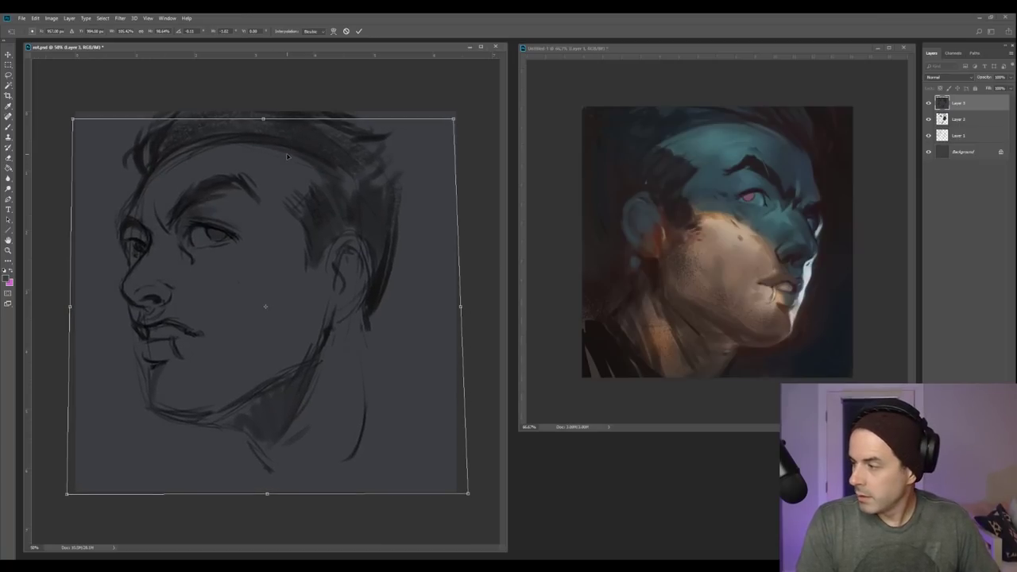
pyautogui.press('Return')
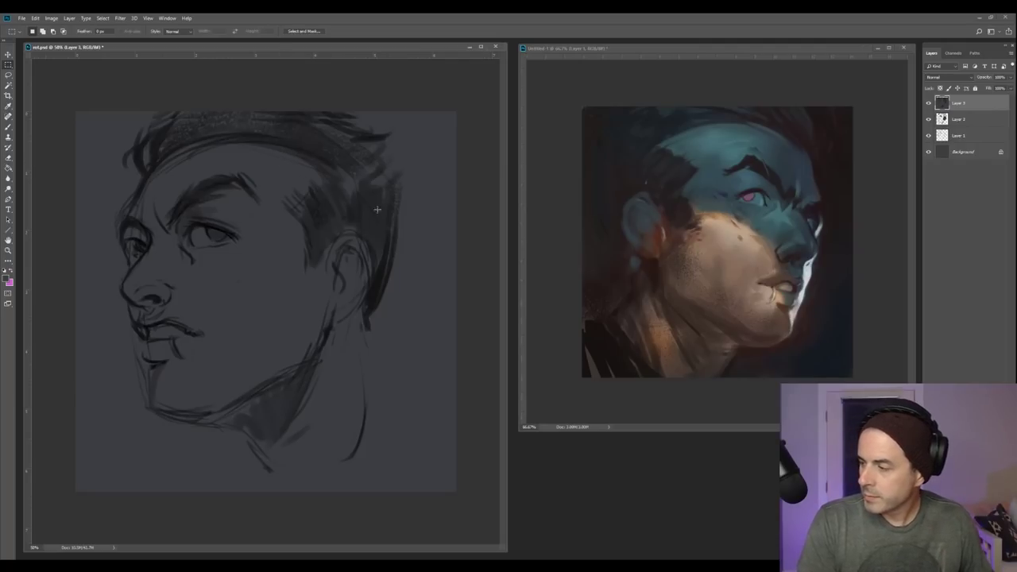
# Flip the sketch horizontally again and draw the throat line below the chin and the contour from nape to shoulder.
pyautogui.click(642, 182)
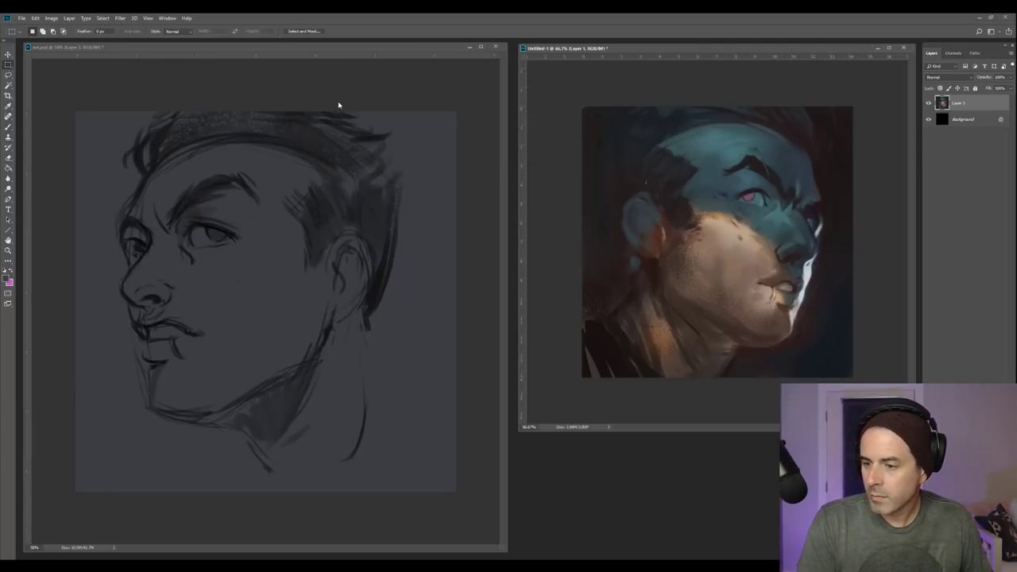
pyautogui.click(336, 136)
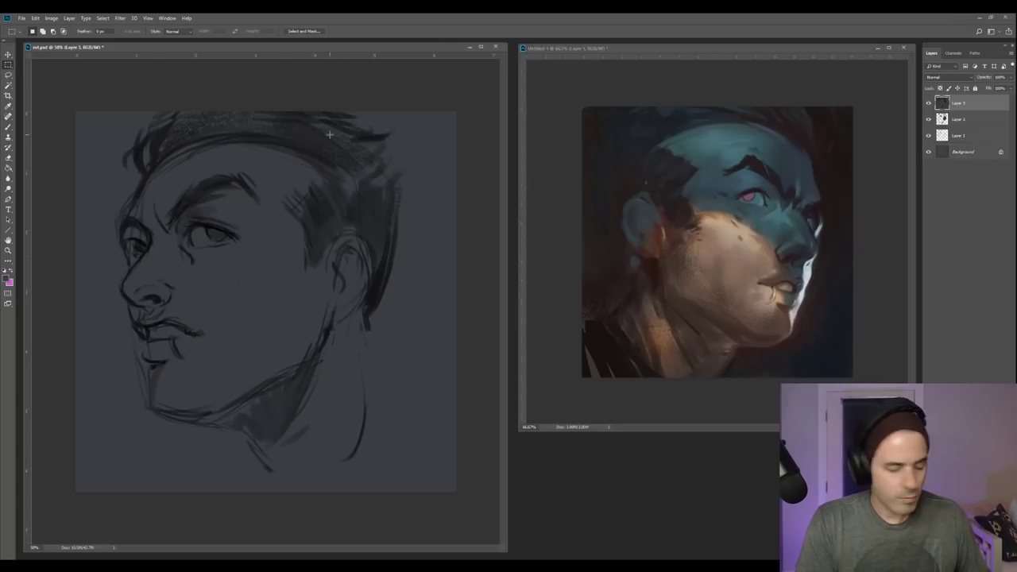
pyautogui.hotkey('ctrl', 'shift', 'h')
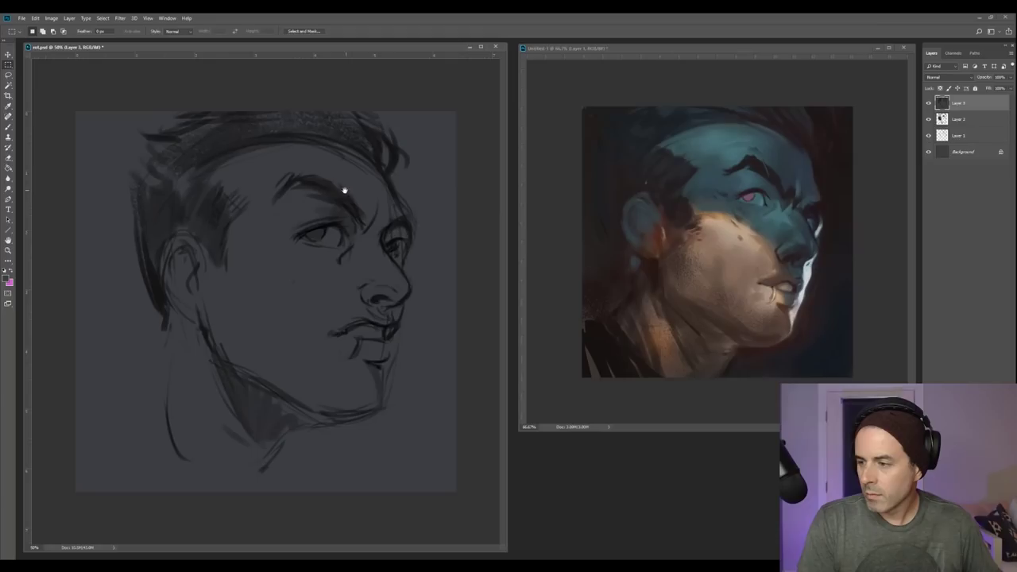
pyautogui.click(10, 127)
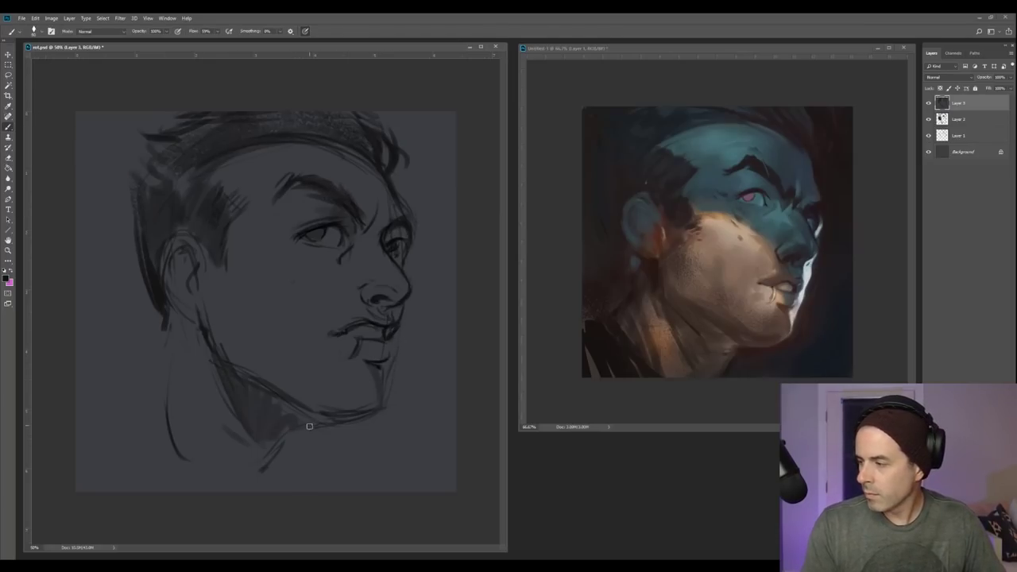
pyautogui.moveTo(313, 427); pyautogui.dragTo(263, 492)
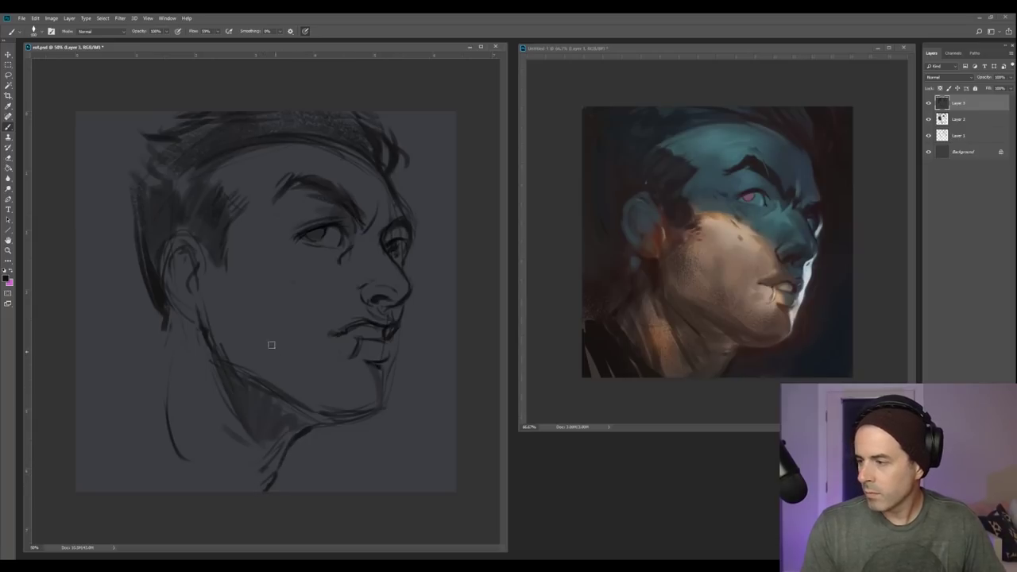
pyautogui.moveTo(161, 365)
pyautogui.mouseDown()
pyautogui.moveTo(141, 436)
pyautogui.moveTo(136, 415)
pyautogui.moveTo(144, 441)
pyautogui.mouseUp()
# Shade the cheek and jaw beside the ear softly with a much larger brush.
pyautogui.press(']')
pyautogui.press(']')
pyautogui.press(']')
pyautogui.press(']')
pyautogui.press(']')
pyautogui.press(']')
pyautogui.press(']')
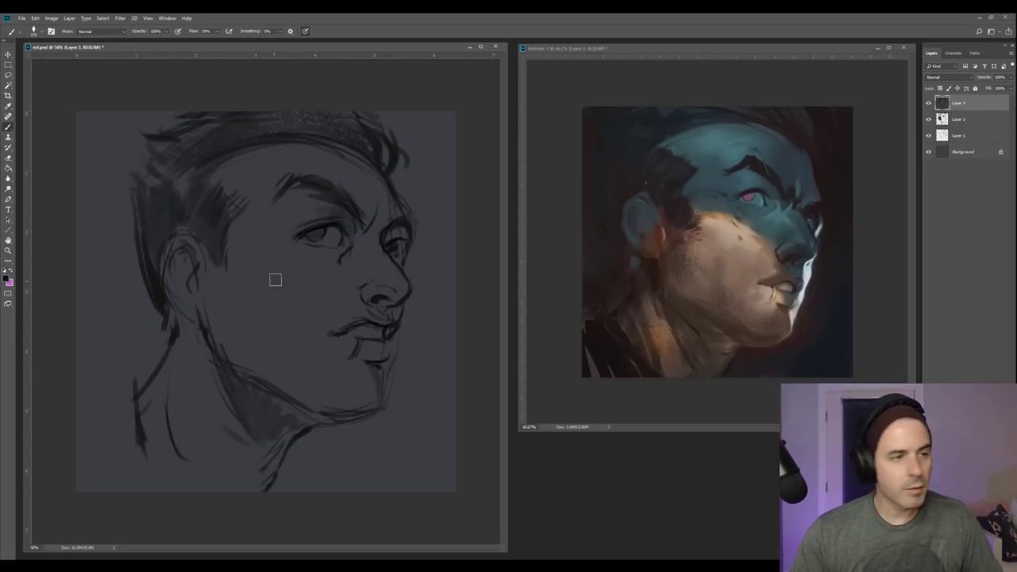
pyautogui.press(']')
pyautogui.press(']')
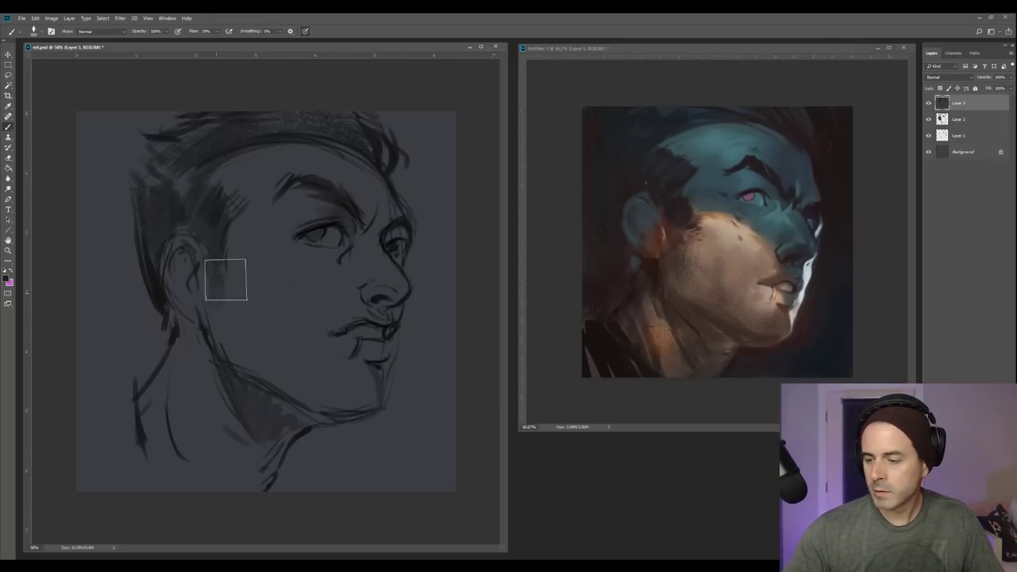
pyautogui.press(']')
pyautogui.press('[')
pyautogui.press('[')
pyautogui.press('[')
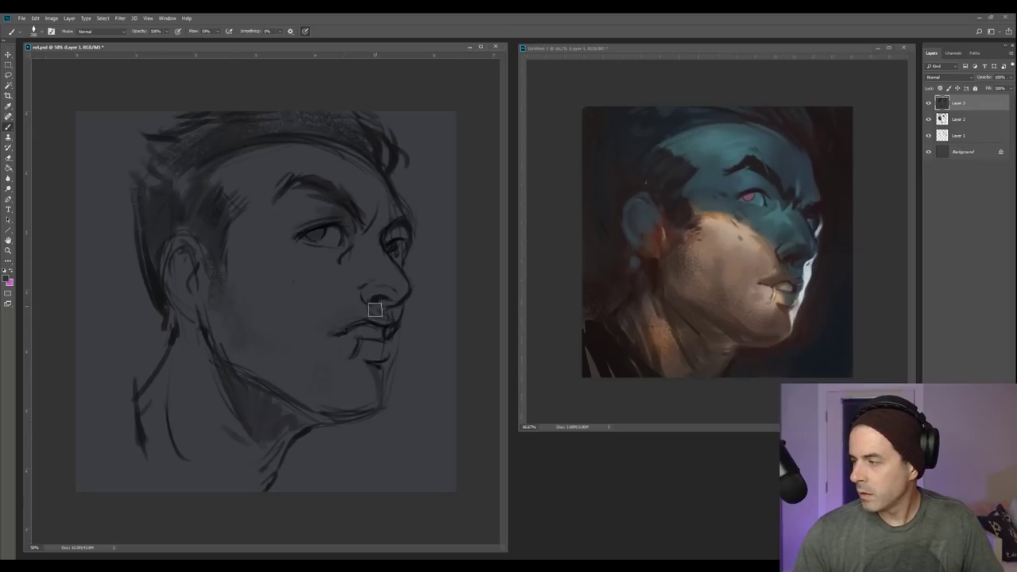
# Shade the upper lip and mouth area using tones sampled around the lips.
pyautogui.keyDown('alt'); pyautogui.click(350, 325); pyautogui.keyUp('alt')
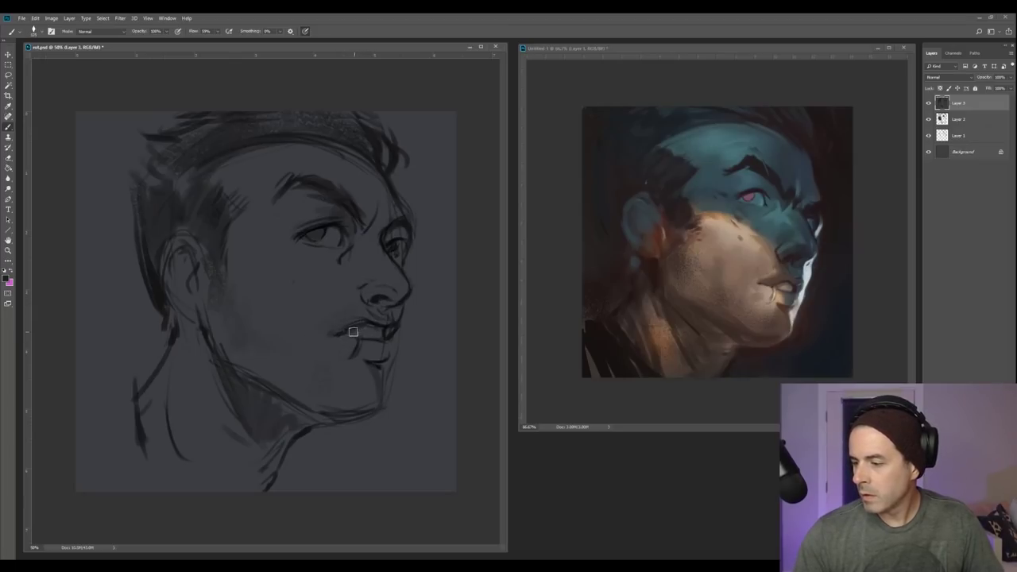
pyautogui.press(']')
pyautogui.keyDown('alt'); pyautogui.click(357, 330); pyautogui.keyUp('alt')
pyautogui.keyDown('alt'); pyautogui.click(369, 323); pyautogui.keyUp('alt')
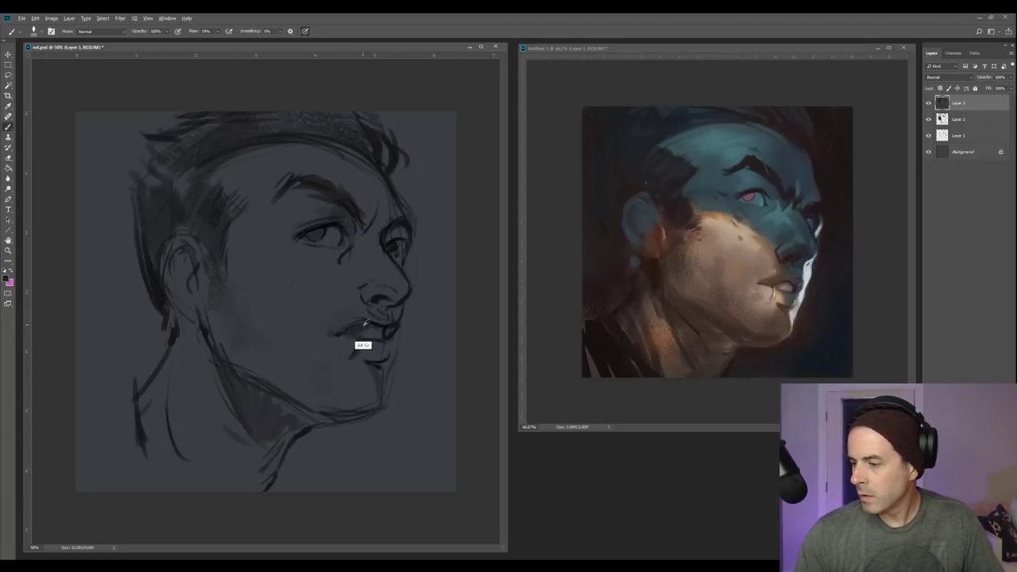
pyautogui.keyDown('alt'); pyautogui.click(368, 320); pyautogui.keyUp('alt')
pyautogui.press('[')
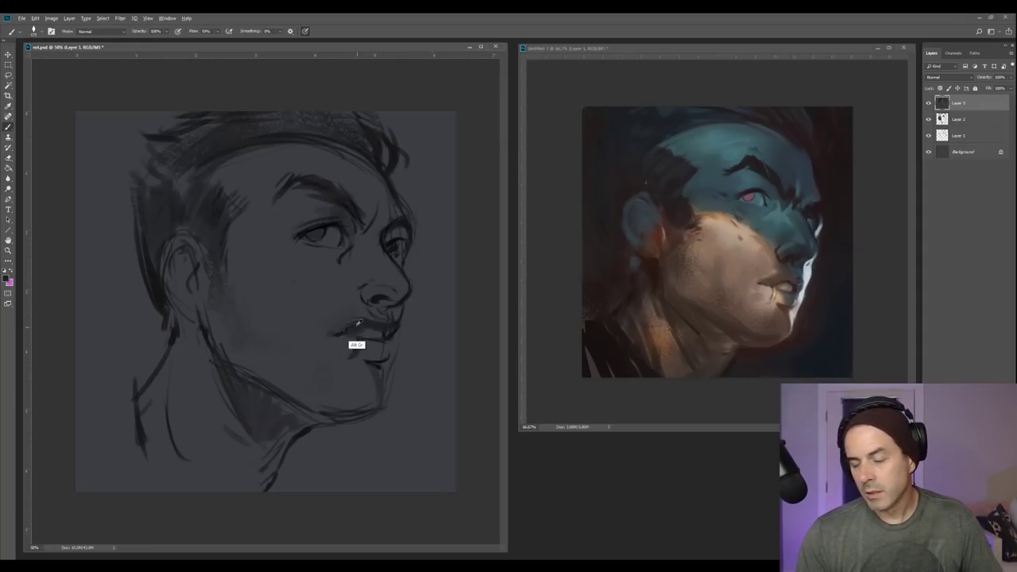
# Darken and define the upper lip with a smaller brush, using tones sampled near the mouth and nostril.
pyautogui.keyDown('alt'); pyautogui.click(359, 325); pyautogui.keyUp('alt')
pyautogui.keyDown('alt'); pyautogui.click(386, 292); pyautogui.keyUp('alt')
pyautogui.press('[')
pyautogui.press('[')
pyautogui.press('[')
pyautogui.press('[')
pyautogui.press('[')
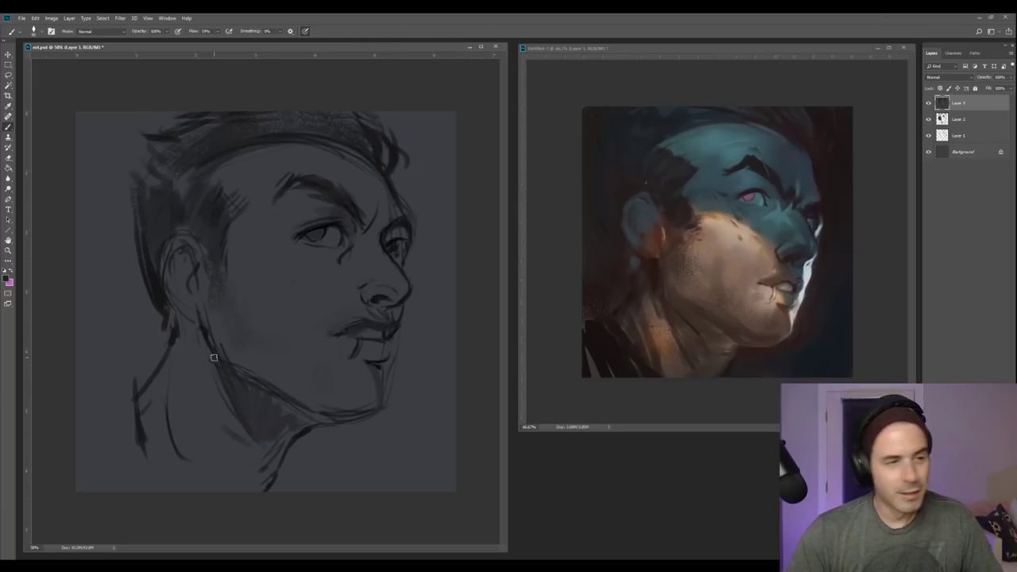
# Copy the lassoed mouth area onto a new layer and nudge it slightly back toward the cheek.
pyautogui.click(8, 75)
pyautogui.moveTo(380, 312)
pyautogui.mouseDown()
pyautogui.moveTo(358, 311)
pyautogui.moveTo(410, 344)
pyautogui.moveTo(394, 315)
pyautogui.mouseUp()
pyautogui.hotkey('ctrl', 'j')
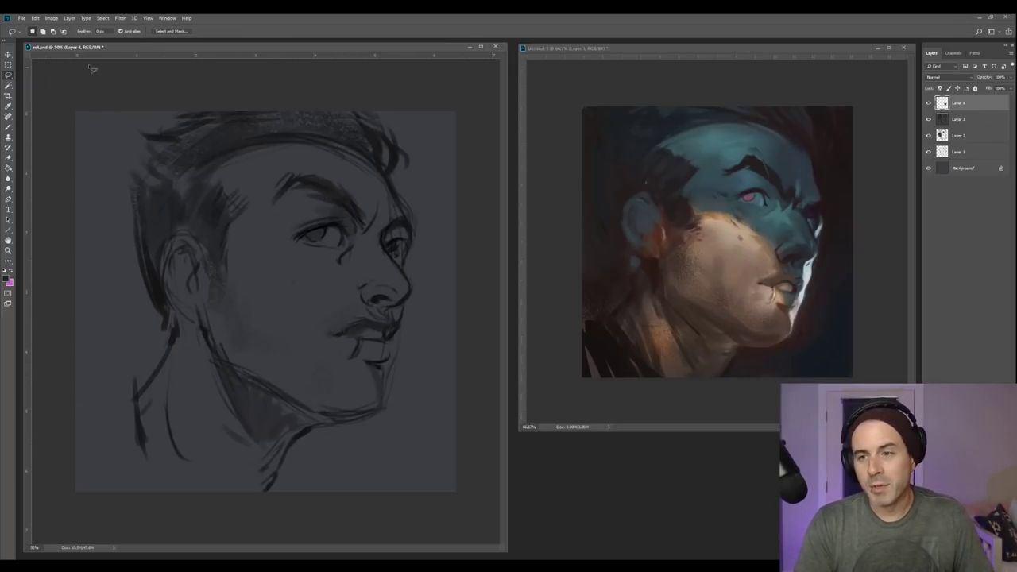
pyautogui.click(9, 55)
pyautogui.moveTo(263, 211); pyautogui.dragTo(260, 210)
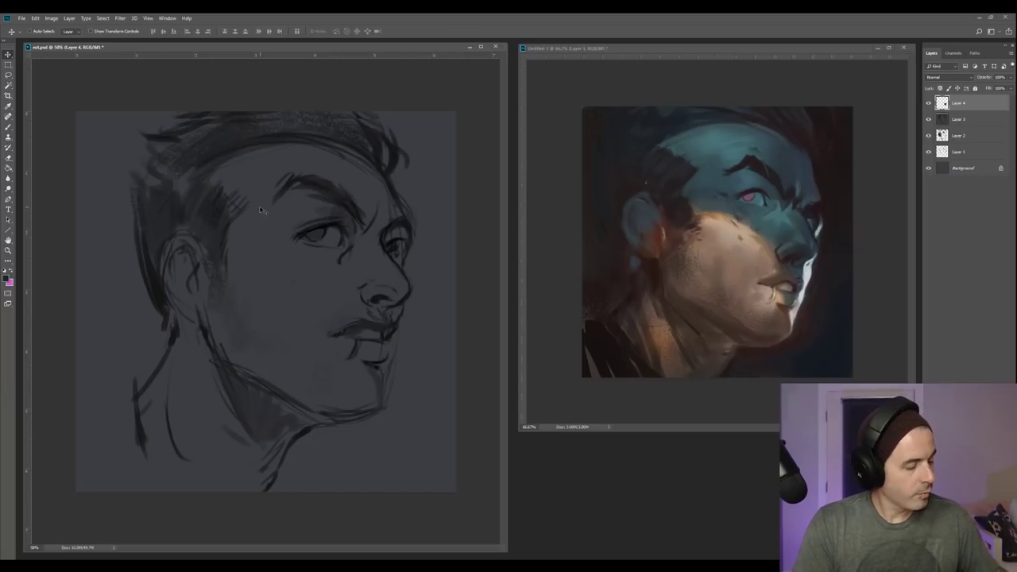
# Flip both the sketch and the painted reference horizontally, then return to the sketch.
pyautogui.hotkey('ctrl', 'shift', 'h')
pyautogui.click(577, 236)
pyautogui.hotkey('ctrl', 'shift', 'h')
pyautogui.click(311, 294)
pyautogui.hotkey('ctrl', 'Tab')
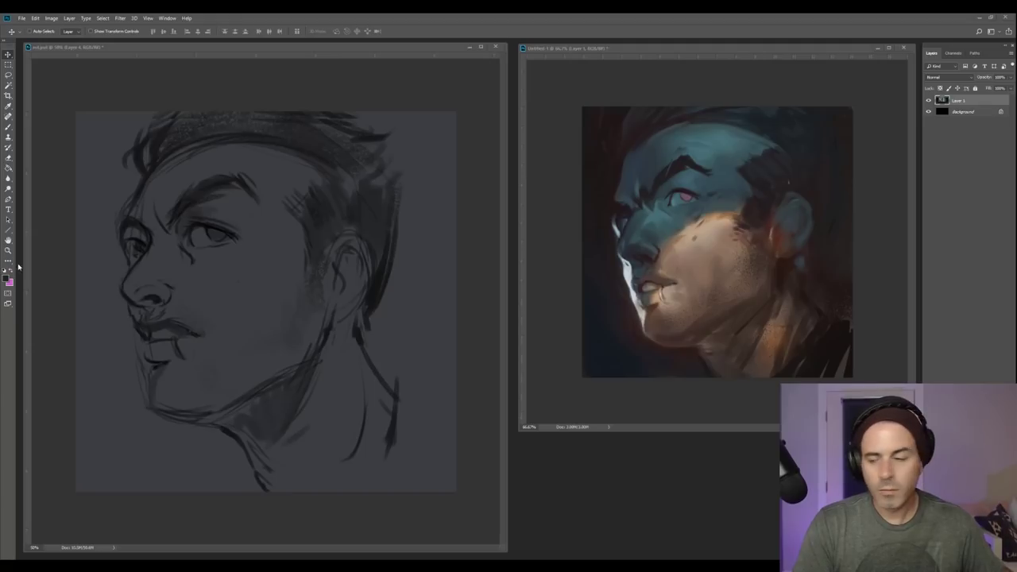
pyautogui.hotkey('ctrl', 'Tab')
# Copy the lassoed face onto a new layer and distort its ear-side edge outward and upward.
pyautogui.click(9, 75)
pyautogui.moveTo(272, 165)
pyautogui.mouseDown()
pyautogui.moveTo(100, 238)
pyautogui.moveTo(315, 311)
pyautogui.moveTo(268, 187)
pyautogui.mouseUp()
pyautogui.hotkey('ctrl', 'j')
pyautogui.rightClick(307, 168)
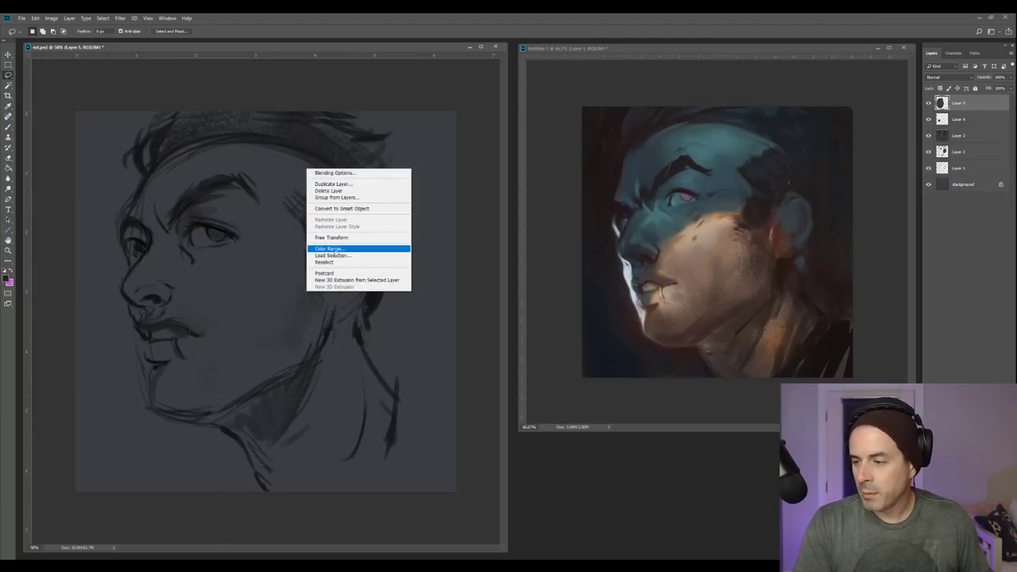
pyautogui.click(332, 238)
pyautogui.rightClick(272, 198)
pyautogui.click(318, 234)
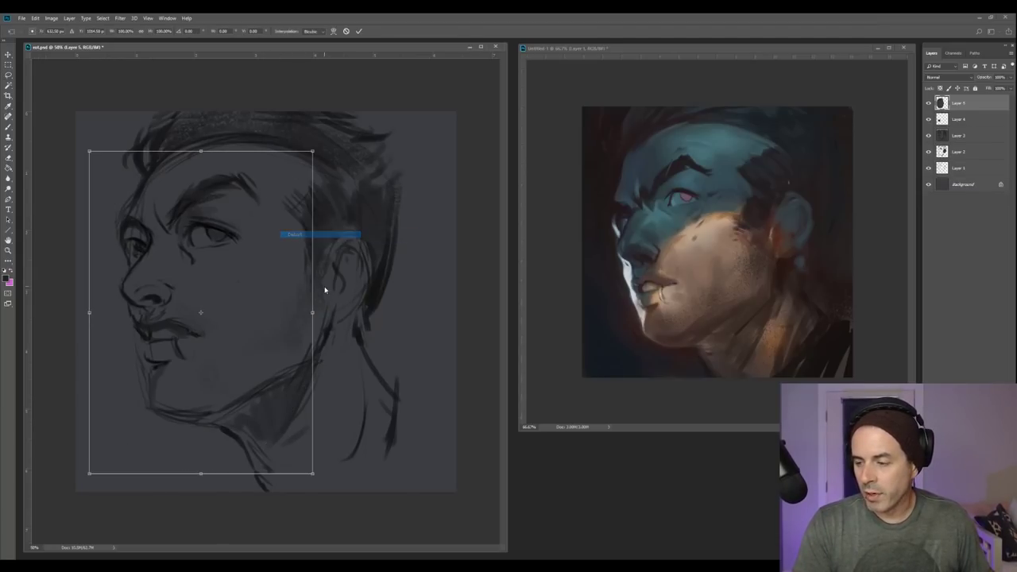
pyautogui.moveTo(311, 315)
pyautogui.mouseDown()
pyautogui.moveTo(336, 291)
pyautogui.moveTo(309, 326)
pyautogui.moveTo(337, 296)
pyautogui.mouseUp()
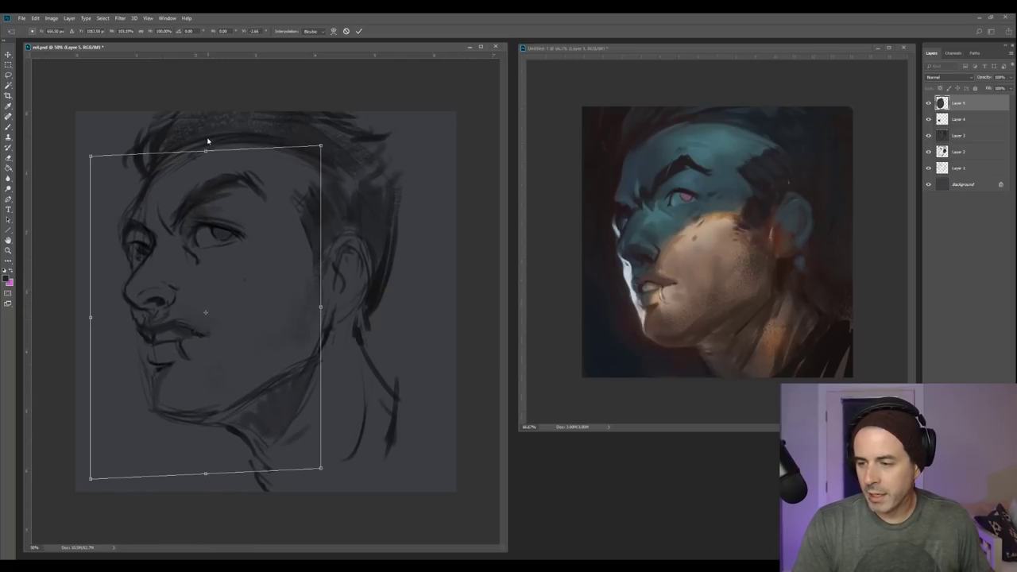
# Warp the copied face, adjusting the area beside the nose and lifting the jaw slightly, and apply the transformation.
pyautogui.rightClick(200, 162)
pyautogui.click(223, 217)
pyautogui.moveTo(188, 266)
pyautogui.mouseDown()
pyautogui.moveTo(167, 265)
pyautogui.moveTo(191, 262)
pyautogui.mouseUp()
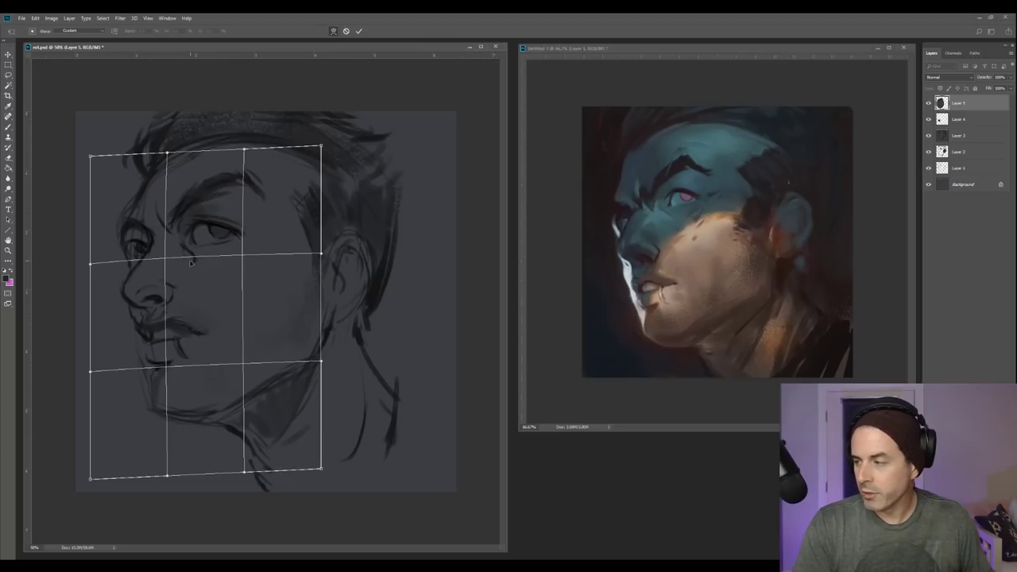
pyautogui.moveTo(277, 375); pyautogui.dragTo(270, 365)
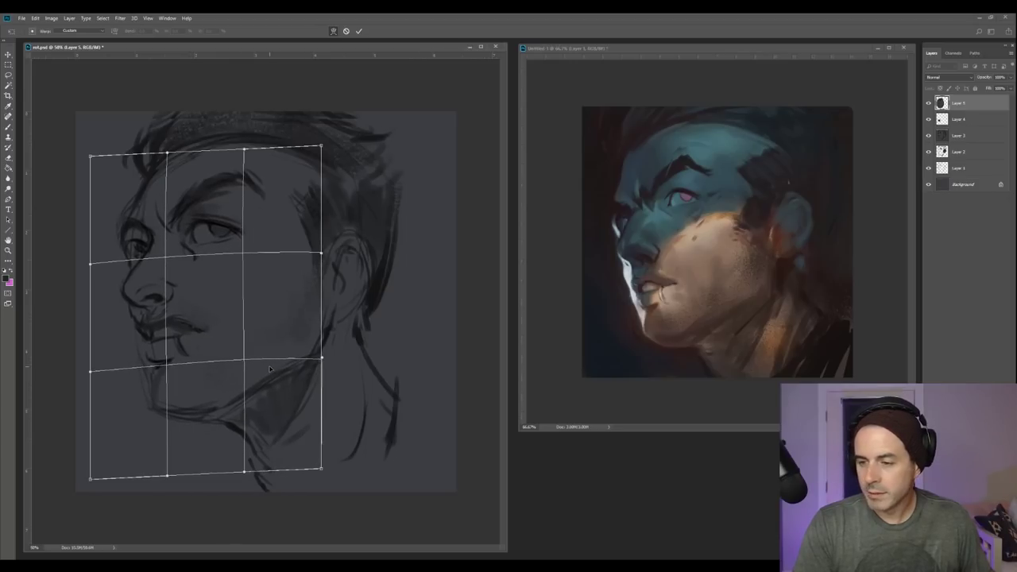
pyautogui.press('Return')
pyautogui.press('l')
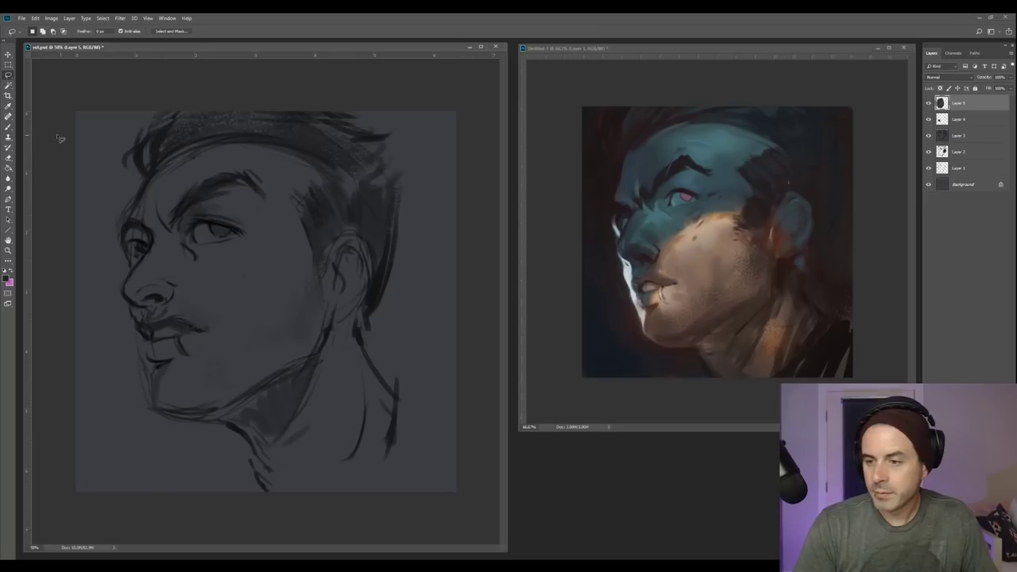
# Paint out the existing mouth with skin tones sampled from the cheek and redraw smaller lips in a sampled dark tone.
pyautogui.click(8, 126)
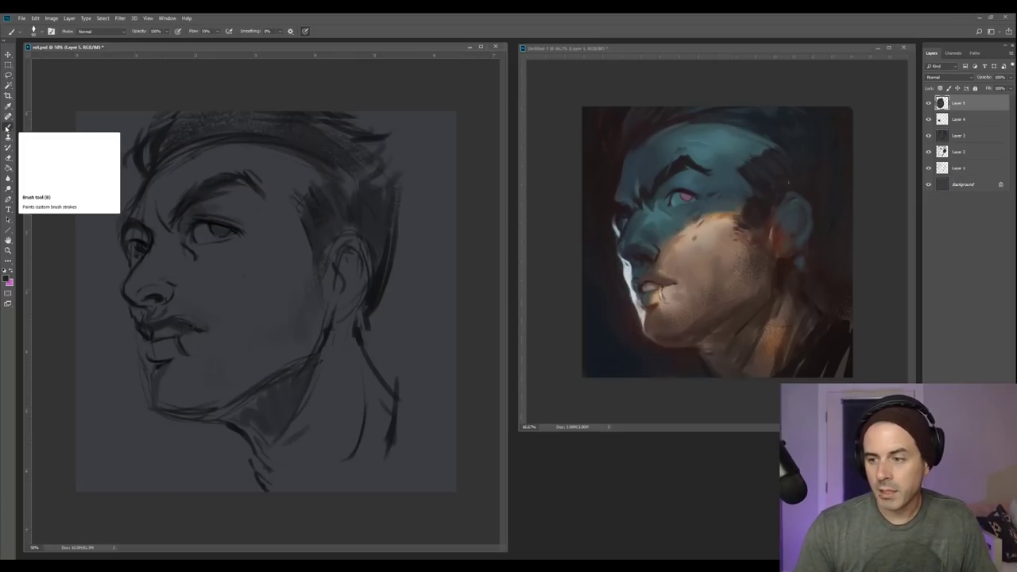
pyautogui.keyDown('alt'); pyautogui.click(198, 224); pyautogui.keyUp('alt')
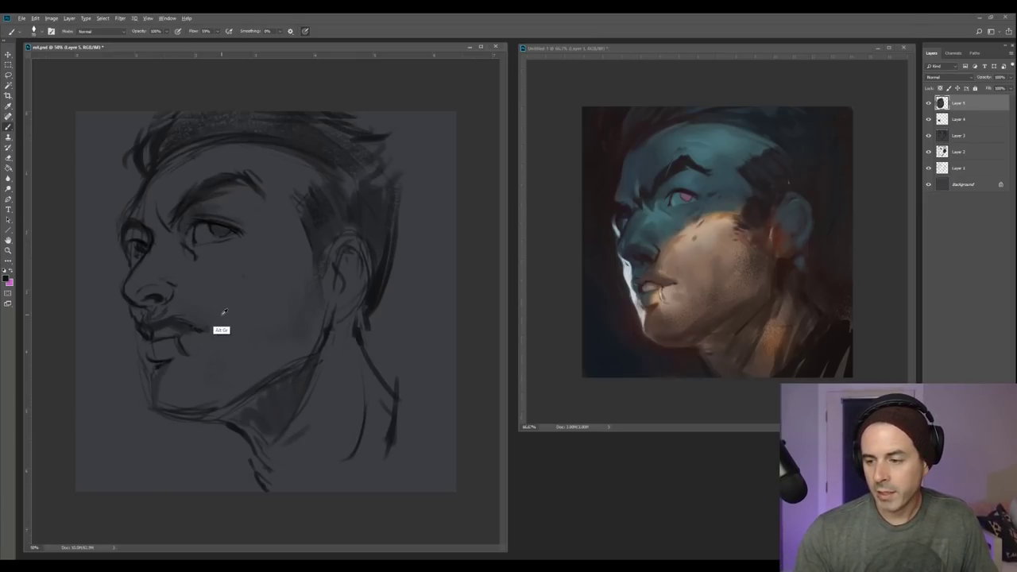
pyautogui.keyDown('alt'); pyautogui.click(195, 287); pyautogui.keyUp('alt')
pyautogui.moveTo(151, 319)
pyautogui.mouseDown()
pyautogui.moveTo(183, 353)
pyautogui.moveTo(207, 342)
pyautogui.moveTo(156, 342)
pyautogui.moveTo(183, 390)
pyautogui.mouseUp()
pyautogui.keyDown('alt'); pyautogui.click(199, 297); pyautogui.keyUp('alt')
pyautogui.press(']')
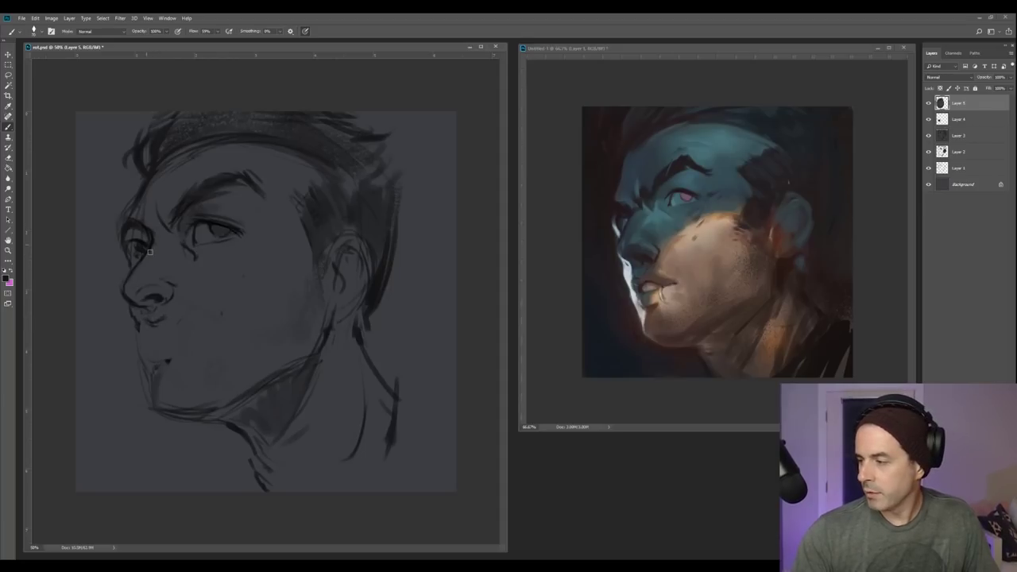
pyautogui.keyDown('alt'); pyautogui.click(142, 318); pyautogui.keyUp('alt')
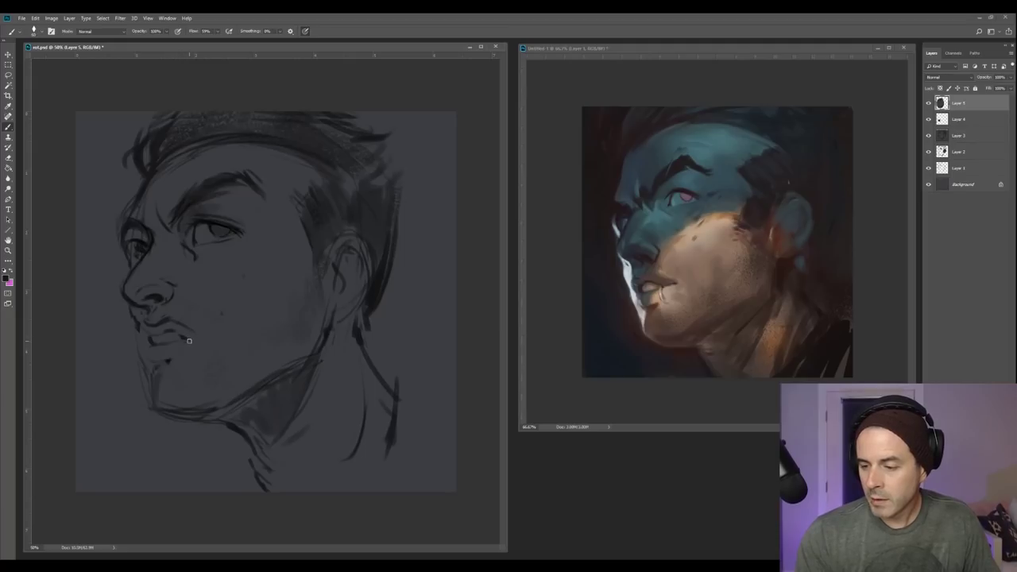
# Refine the lips and the shadow beneath the lower lip with a dark tone sampled from the mouth.
pyautogui.press(']')
pyautogui.press(']')
pyautogui.press(']')
pyautogui.press(']')
pyautogui.press(']')
pyautogui.keyDown('alt'); pyautogui.click(150, 337); pyautogui.keyUp('alt')
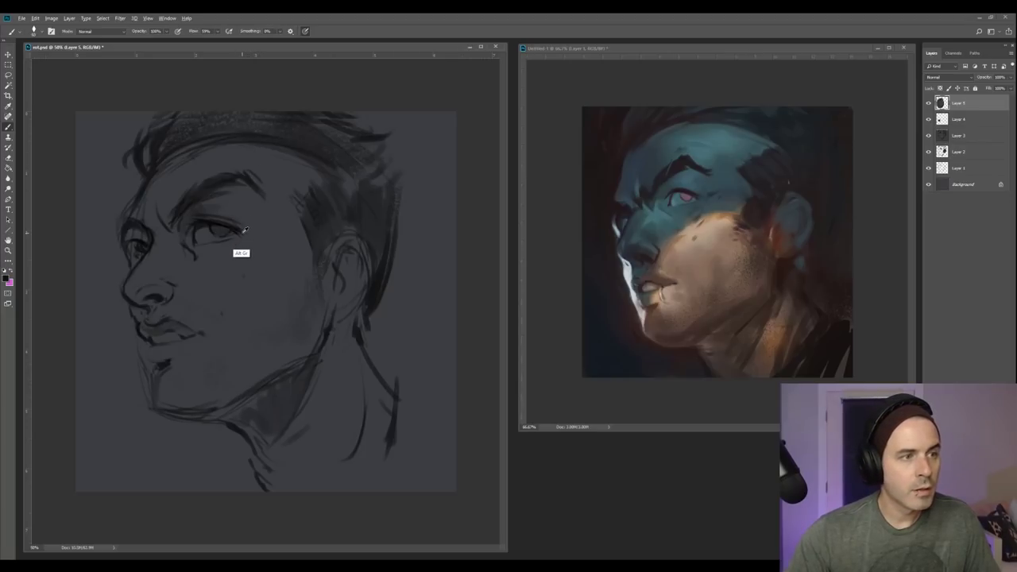
# On a new layer above Layer 5, redraw the ear's rim and inner folds and extend the neck line into the shoulder.
pyautogui.hotkey('alt', '[')
pyautogui.hotkey('alt', '[')
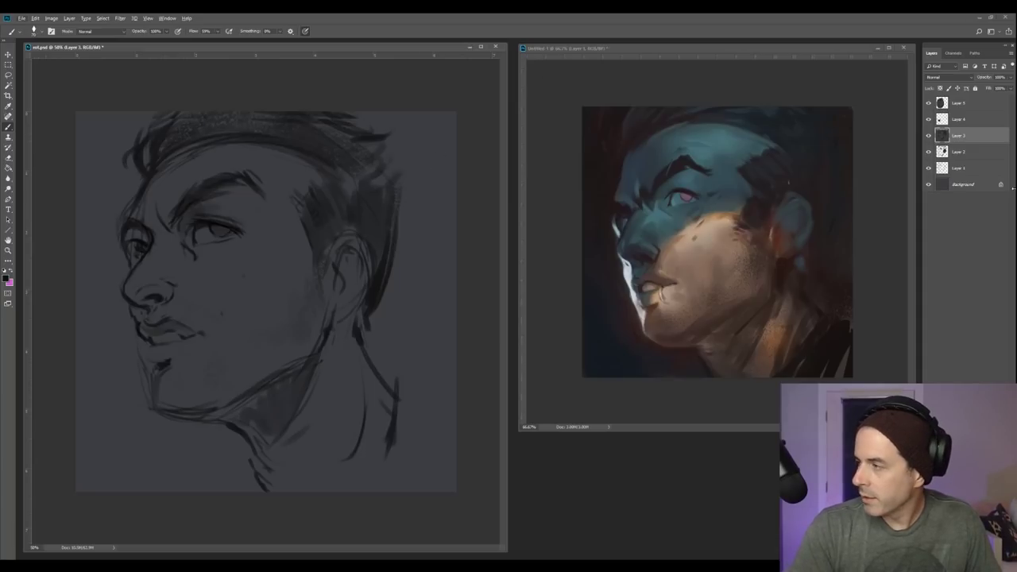
pyautogui.click(954, 105)
pyautogui.hotkey('ctrl', 'shift', 'alt', 'n')
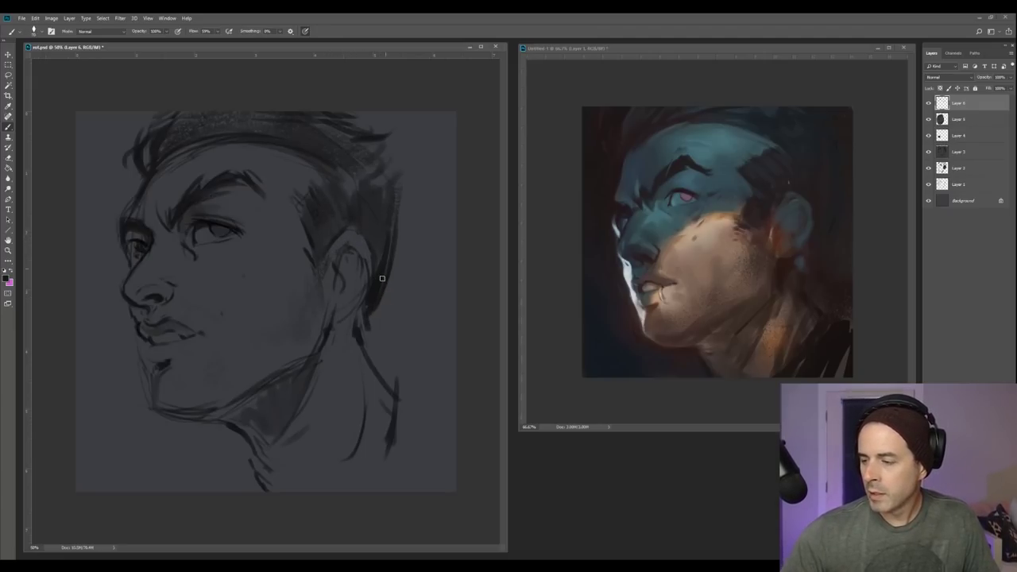
pyautogui.moveTo(353, 228); pyautogui.dragTo(370, 255)
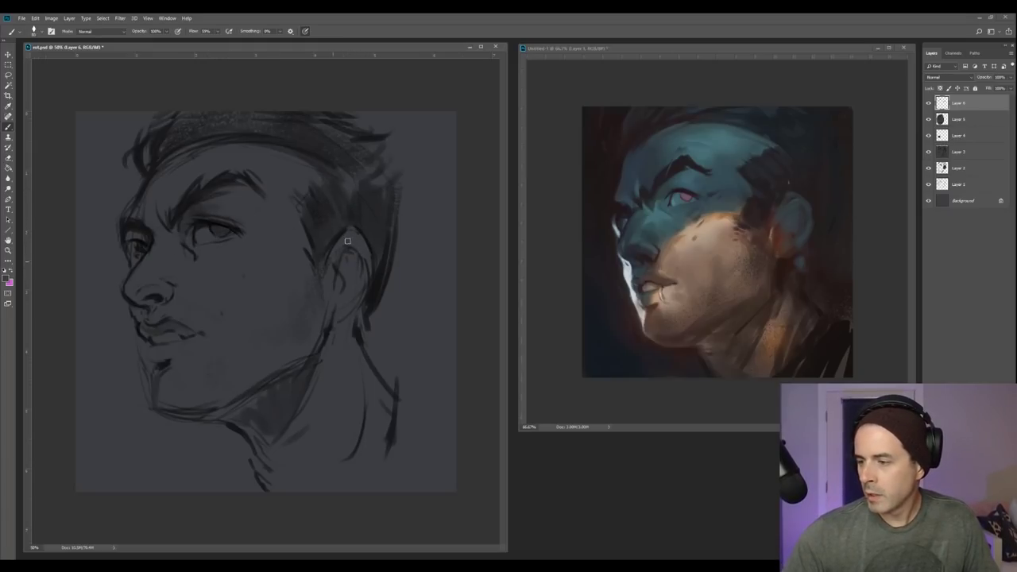
pyautogui.moveTo(340, 280); pyautogui.dragTo(361, 243)
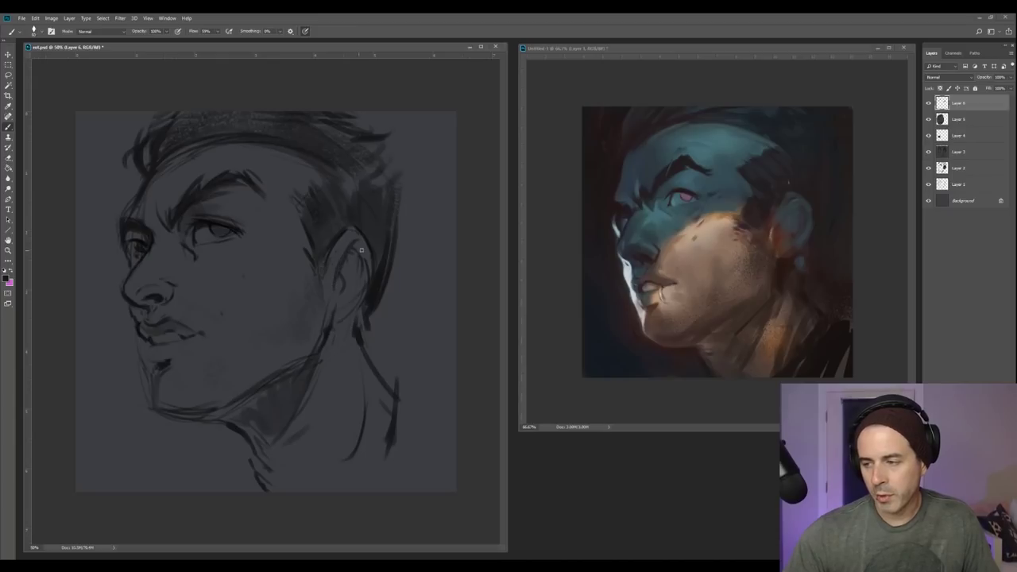
pyautogui.moveTo(361, 265); pyautogui.dragTo(346, 295)
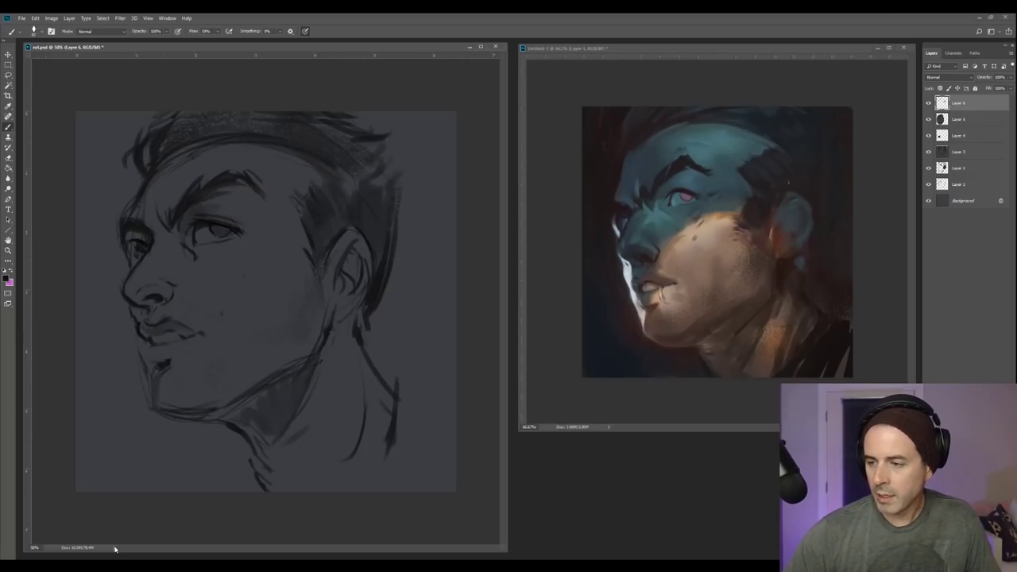
pyautogui.moveTo(367, 336)
pyautogui.mouseDown()
pyautogui.moveTo(392, 378)
pyautogui.moveTo(429, 395)
pyautogui.mouseUp()
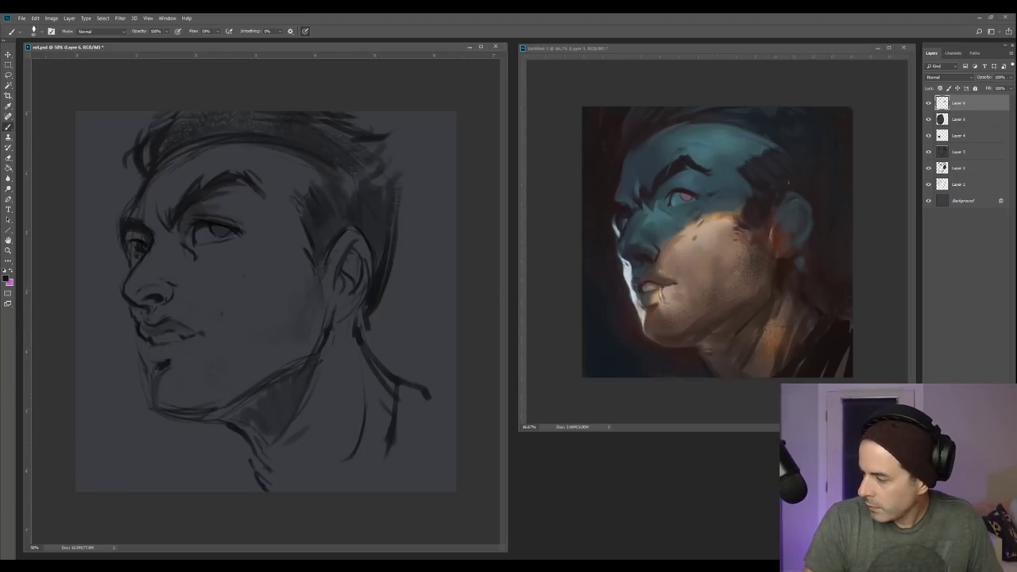
# Add a new layer above the sketch and set its blend mode to Multiply.
pyautogui.hotkey('ctrl', 'shift', 'alt', 'n')
pyautogui.click(950, 77)
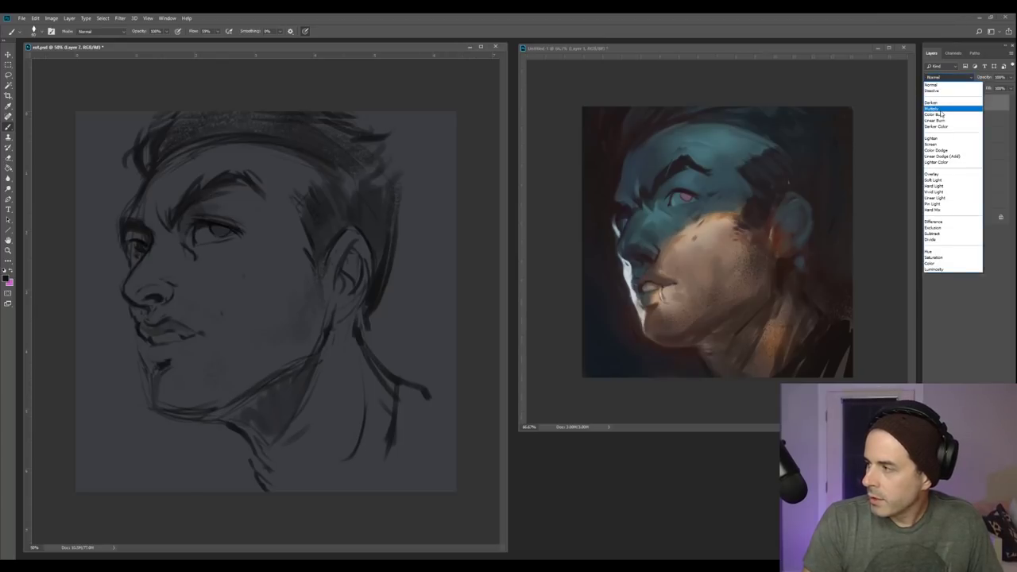
pyautogui.click(941, 111)
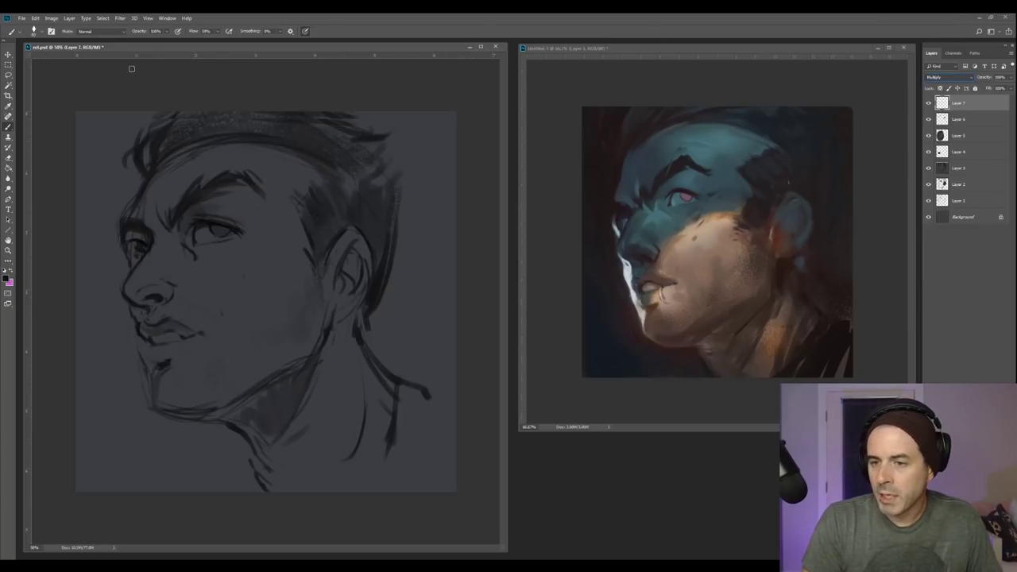
# Set the foreground colour to a muted blue-grey with hue 216, saturation 11% and brightness 57%.
pyautogui.click(600, 161)
pyautogui.click(6, 279)
pyautogui.click(449, 258)
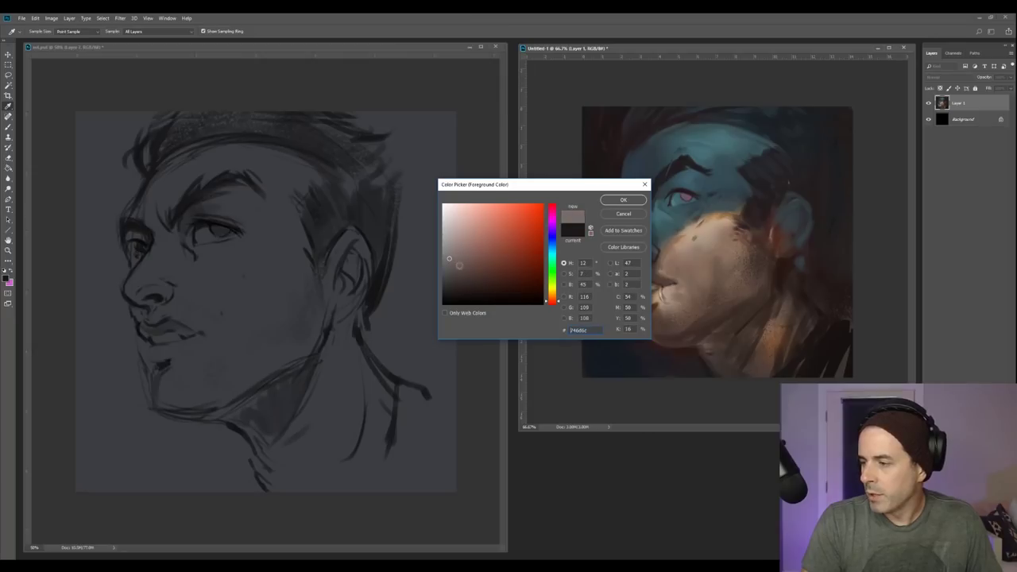
pyautogui.click(553, 248)
pyautogui.click(453, 246)
pyautogui.click(609, 202)
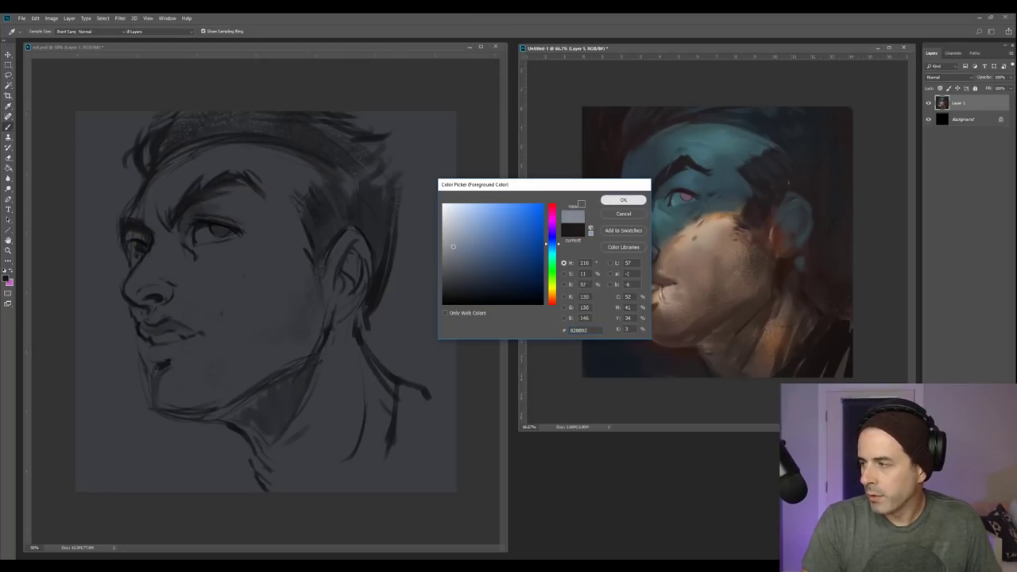
# Shade the background in front of the face profile and below the jaw with the blue-grey on the Multiply layer.
pyautogui.click(80, 113)
pyautogui.moveTo(89, 136); pyautogui.dragTo(102, 189)
pyautogui.moveTo(116, 100)
pyautogui.mouseDown()
pyautogui.moveTo(134, 159)
pyautogui.moveTo(112, 175)
pyautogui.moveTo(89, 171)
pyautogui.moveTo(89, 266)
pyautogui.mouseUp()
pyautogui.press(']')
pyautogui.moveTo(116, 222)
pyautogui.mouseDown()
pyautogui.moveTo(116, 289)
pyautogui.moveTo(101, 270)
pyautogui.moveTo(103, 331)
pyautogui.moveTo(113, 340)
pyautogui.moveTo(113, 318)
pyautogui.moveTo(125, 394)
pyautogui.moveTo(109, 352)
pyautogui.moveTo(98, 383)
pyautogui.moveTo(123, 430)
pyautogui.moveTo(133, 421)
pyautogui.moveTo(167, 449)
pyautogui.moveTo(198, 451)
pyautogui.moveTo(151, 377)
pyautogui.moveTo(140, 412)
pyautogui.moveTo(177, 461)
pyautogui.moveTo(157, 425)
pyautogui.moveTo(212, 436)
pyautogui.moveTo(238, 463)
pyautogui.moveTo(171, 447)
pyautogui.moveTo(186, 496)
pyautogui.moveTo(245, 486)
pyautogui.mouseUp()
pyautogui.press(']')
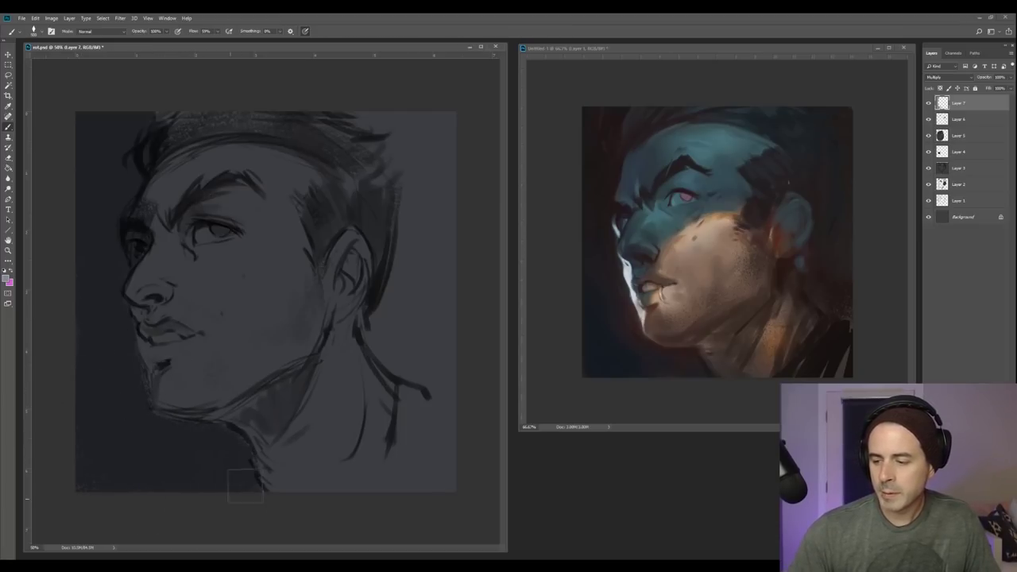
# Shade the background behind the head, the hair, the upper forehead and the clothing at the base of the neck.
pyautogui.moveTo(395, 252)
pyautogui.mouseDown()
pyautogui.moveTo(409, 227)
pyautogui.moveTo(378, 304)
pyautogui.moveTo(390, 367)
pyautogui.moveTo(437, 393)
pyautogui.moveTo(417, 309)
pyautogui.moveTo(416, 175)
pyautogui.mouseUp()
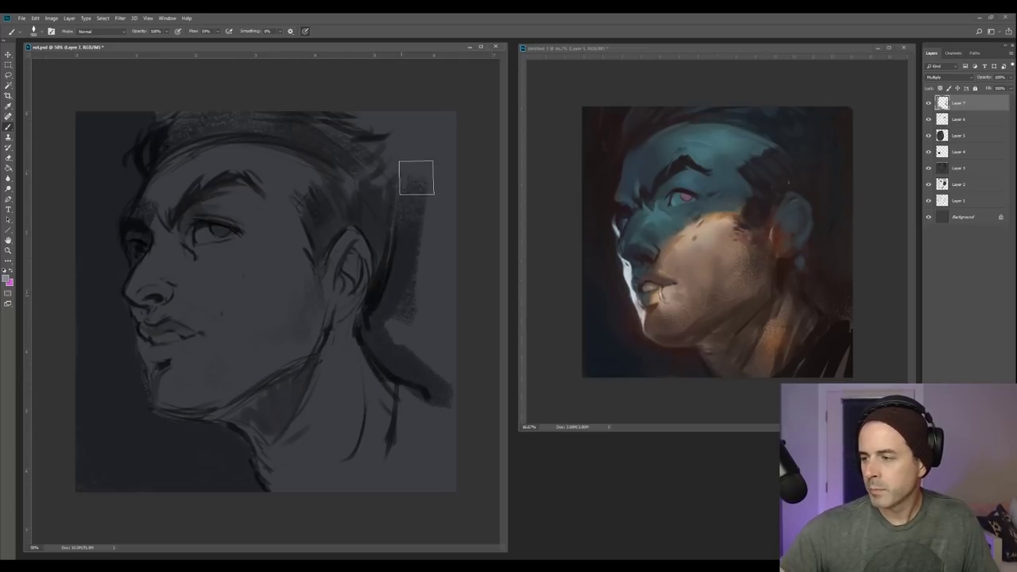
pyautogui.moveTo(158, 128)
pyautogui.mouseDown()
pyautogui.moveTo(235, 97)
pyautogui.moveTo(258, 119)
pyautogui.moveTo(350, 126)
pyautogui.moveTo(259, 117)
pyautogui.moveTo(231, 91)
pyautogui.moveTo(223, 105)
pyautogui.moveTo(280, 94)
pyautogui.moveTo(428, 97)
pyautogui.moveTo(410, 175)
pyautogui.moveTo(415, 347)
pyautogui.moveTo(454, 394)
pyautogui.moveTo(456, 361)
pyautogui.moveTo(378, 385)
pyautogui.moveTo(381, 344)
pyautogui.moveTo(347, 321)
pyautogui.mouseUp()
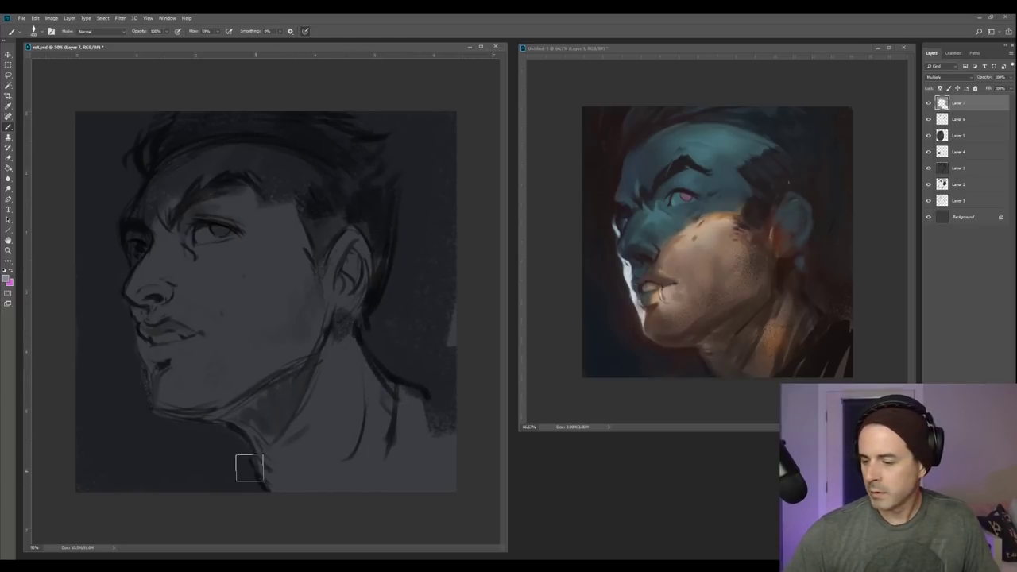
pyautogui.moveTo(253, 450); pyautogui.dragTo(320, 481)
pyautogui.press(']')
pyautogui.press(']')
pyautogui.moveTo(416, 379)
pyautogui.mouseDown()
pyautogui.moveTo(357, 467)
pyautogui.moveTo(457, 410)
pyautogui.moveTo(457, 464)
pyautogui.moveTo(468, 351)
pyautogui.mouseUp()
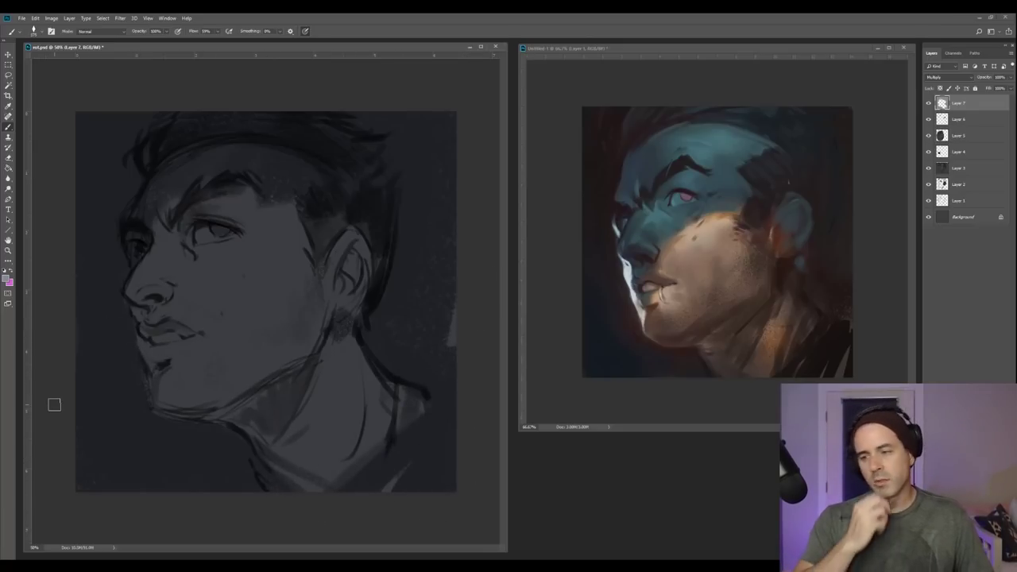
pyautogui.click(8, 67)
pyautogui.click(40, 72)
pyautogui.moveTo(341, 434); pyautogui.dragTo(469, 554)
pyautogui.moveTo(353, 374); pyautogui.dragTo(342, 363)
pyautogui.click(259, 74)
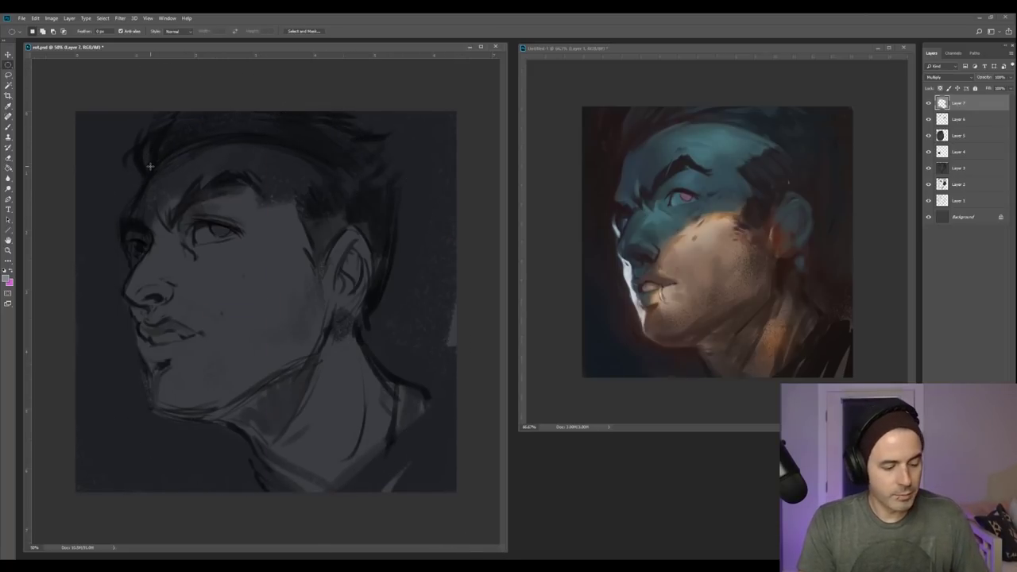
# Shade the upper face down to a curved shadow edge running from the ear to the mouth, and erase the spill around the chin.
pyautogui.click(6, 130)
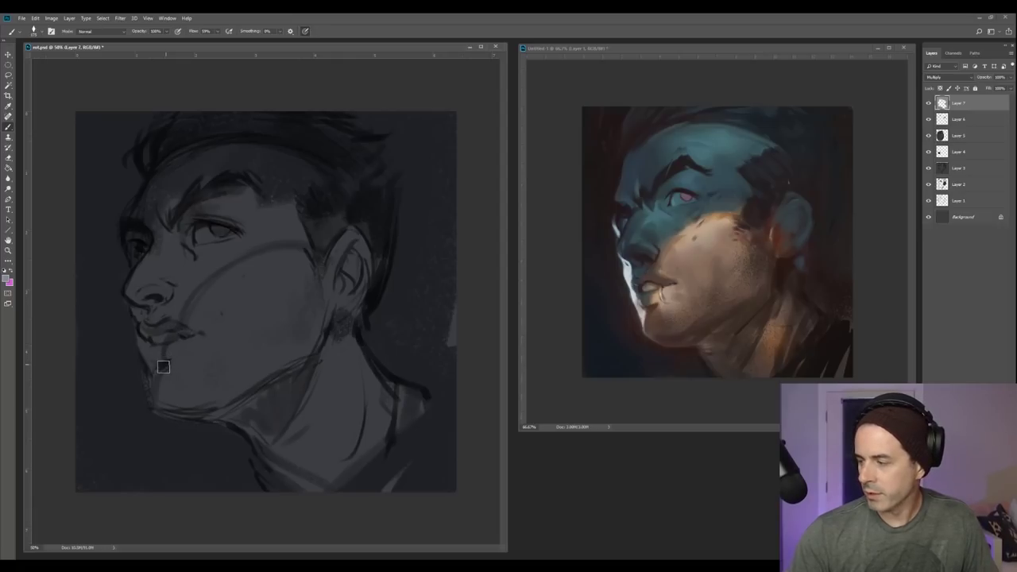
pyautogui.moveTo(137, 311)
pyautogui.mouseDown()
pyautogui.moveTo(139, 273)
pyautogui.moveTo(168, 220)
pyautogui.moveTo(170, 254)
pyautogui.moveTo(197, 241)
pyautogui.moveTo(197, 270)
pyautogui.moveTo(218, 254)
pyautogui.moveTo(188, 204)
pyautogui.moveTo(175, 217)
pyautogui.moveTo(188, 254)
pyautogui.moveTo(219, 235)
pyautogui.moveTo(210, 260)
pyautogui.moveTo(321, 230)
pyautogui.moveTo(298, 234)
pyautogui.moveTo(289, 213)
pyautogui.moveTo(267, 226)
pyautogui.moveTo(321, 233)
pyautogui.mouseUp()
pyautogui.click(10, 159)
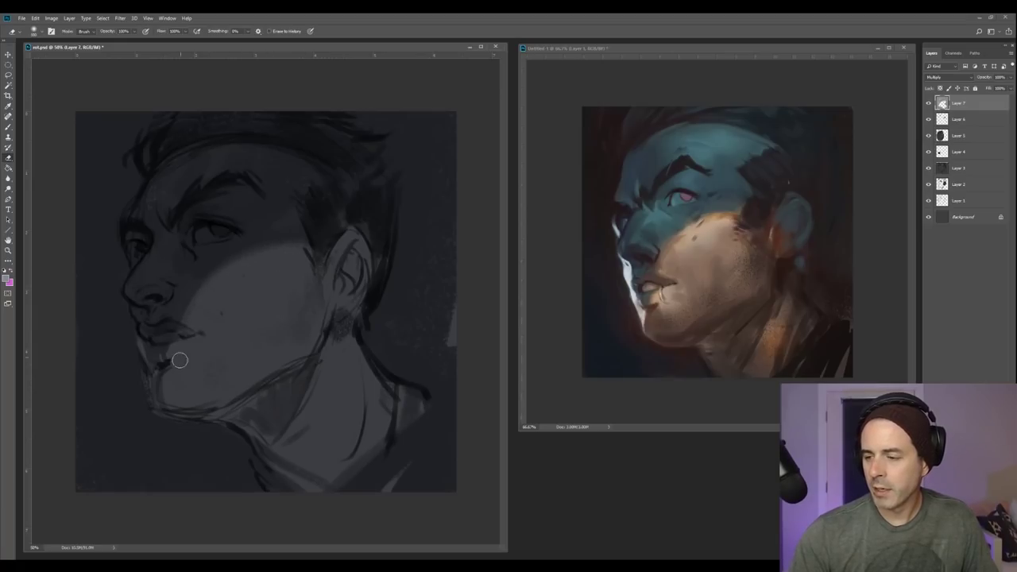
# Shade the ear, the back of the neck and the area under the jaw on the Multiply layer.
pyautogui.press('b')
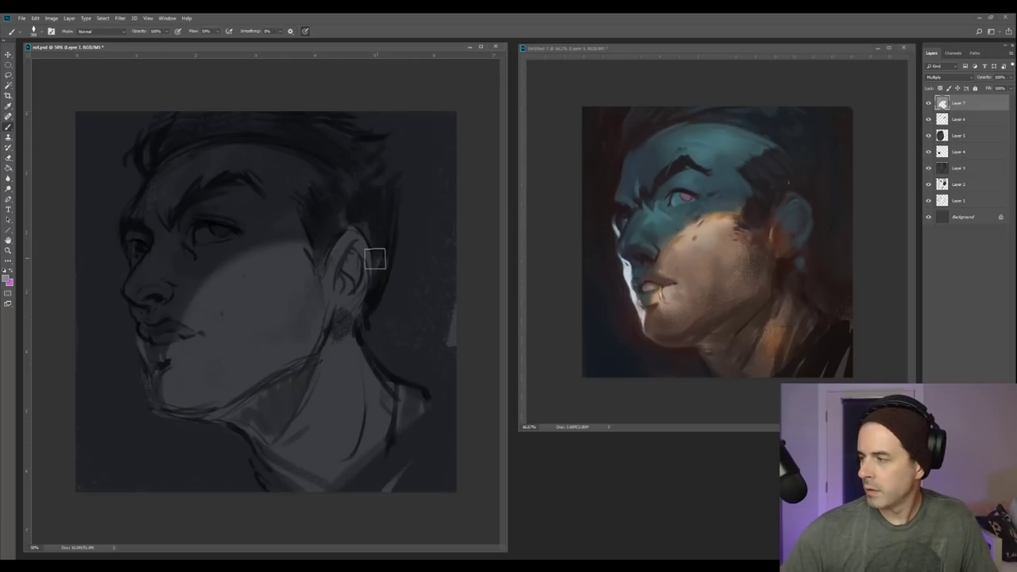
pyautogui.moveTo(350, 284)
pyautogui.mouseDown()
pyautogui.moveTo(348, 220)
pyautogui.moveTo(367, 215)
pyautogui.moveTo(340, 290)
pyautogui.moveTo(348, 339)
pyautogui.moveTo(337, 328)
pyautogui.moveTo(345, 339)
pyautogui.moveTo(315, 364)
pyautogui.moveTo(322, 374)
pyautogui.moveTo(331, 364)
pyautogui.moveTo(333, 386)
pyautogui.moveTo(329, 353)
pyautogui.moveTo(348, 370)
pyautogui.moveTo(363, 347)
pyautogui.moveTo(374, 395)
pyautogui.mouseUp()
pyautogui.press('[')
pyautogui.press('[')
pyautogui.press(']')
pyautogui.press(']')
pyautogui.moveTo(315, 493); pyautogui.dragTo(369, 450)
pyautogui.moveTo(287, 414)
pyautogui.mouseDown()
pyautogui.moveTo(314, 373)
pyautogui.moveTo(222, 428)
pyautogui.mouseUp()
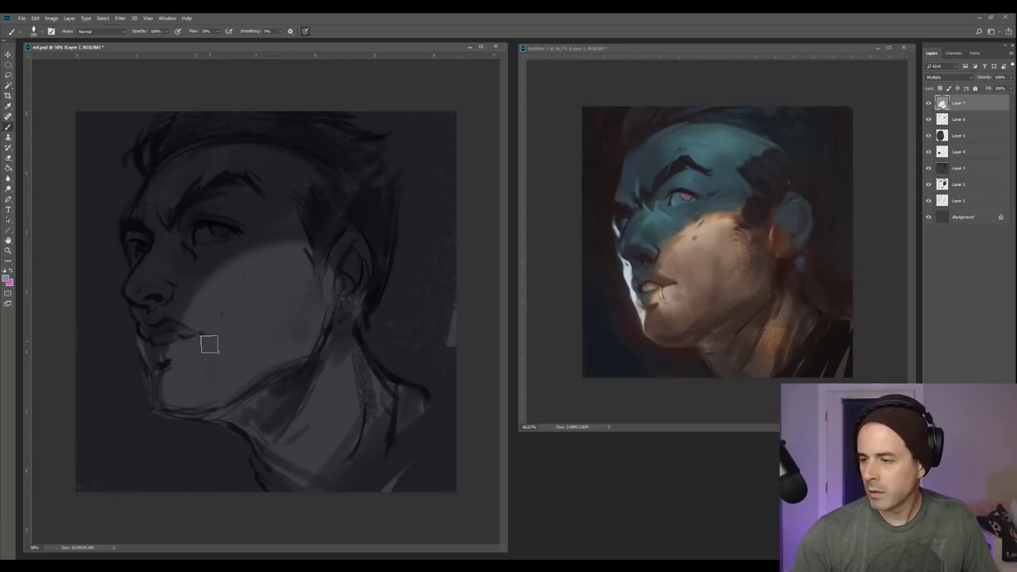
# Darken the remaining light gaps in the background behind the neck and around the shoulder.
pyautogui.press(']')
pyautogui.press(']')
pyautogui.press(']')
pyautogui.press('[')
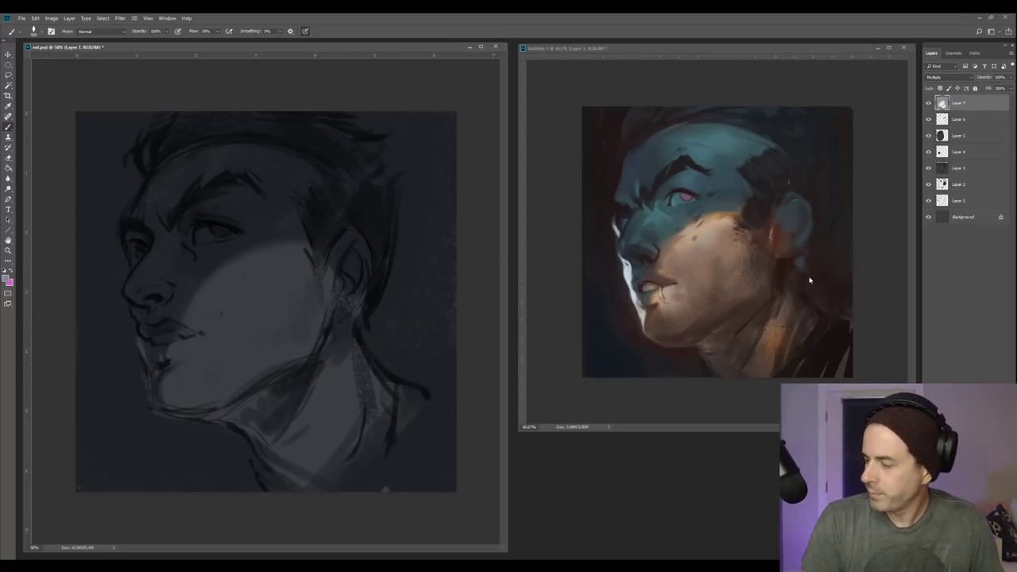
# Add a new top layer set to Lighten and choose the soft airbrush preset.
pyautogui.hotkey('ctrl', 'shift', 'alt', 'n')
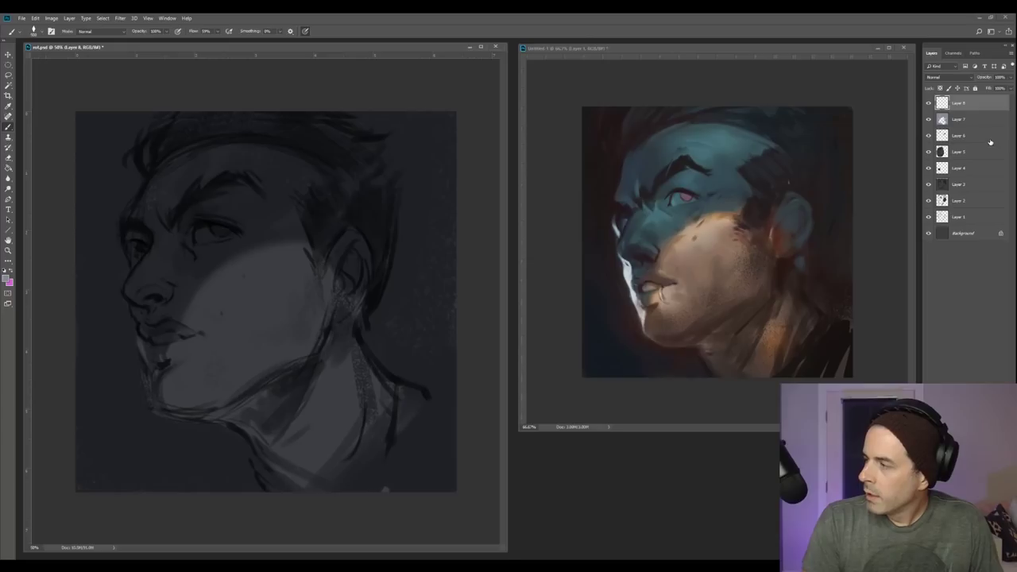
pyautogui.click(953, 77)
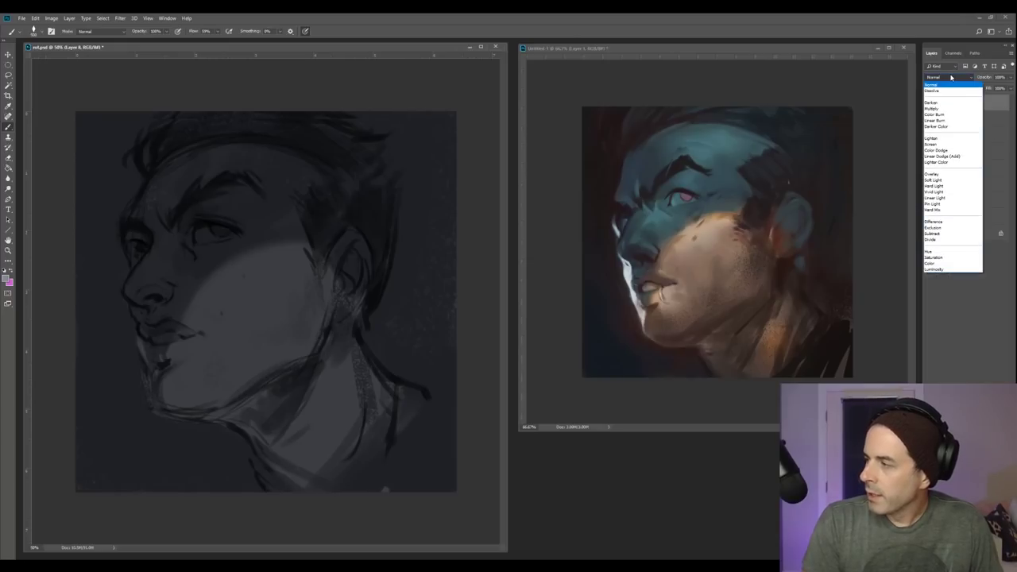
pyautogui.click(946, 140)
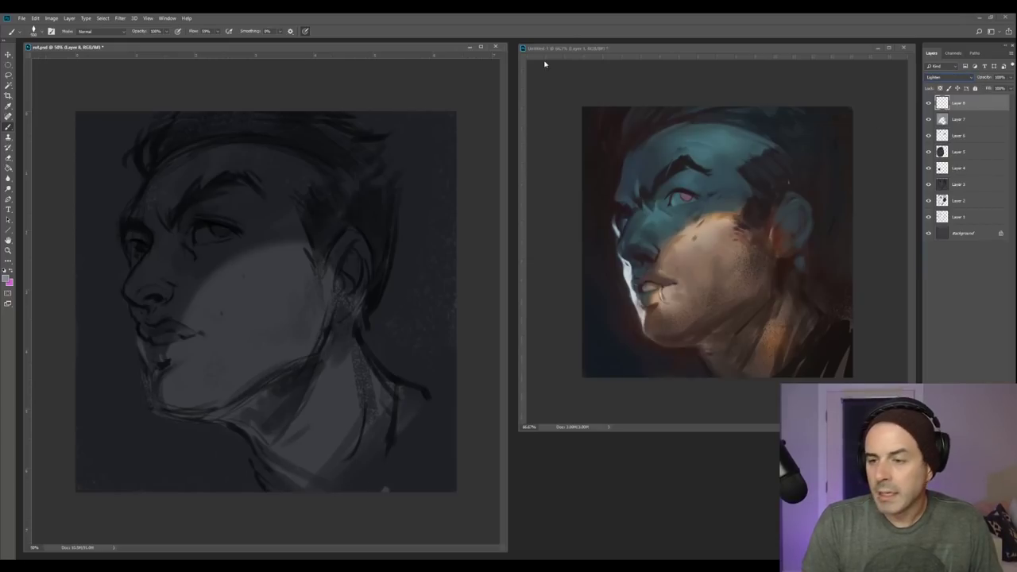
pyautogui.click(33, 31)
pyautogui.click(41, 171)
pyautogui.click(245, 17)
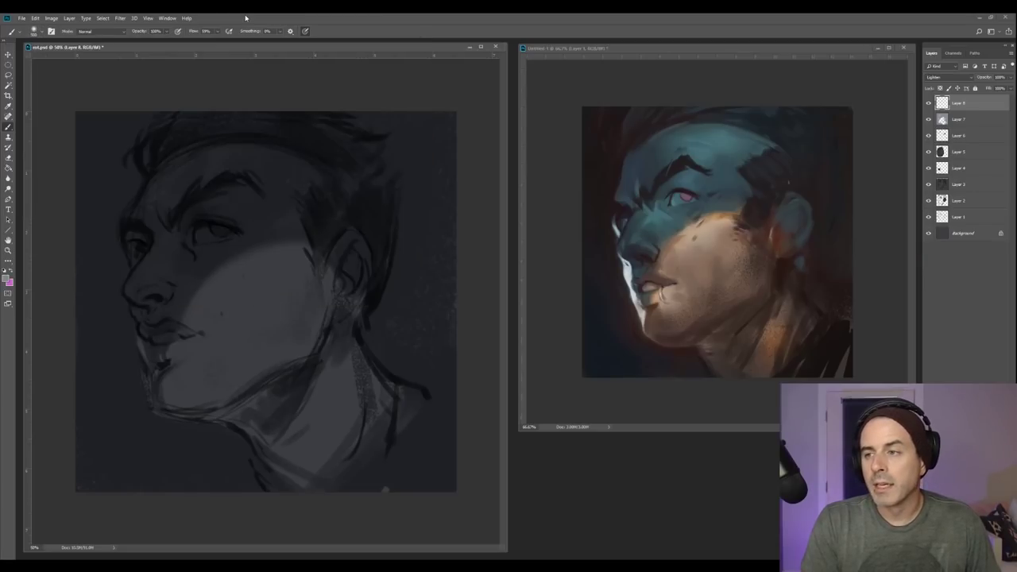
# Set the foreground colour to dark red #3a0606.
pyautogui.click(7, 278)
pyautogui.click(551, 303)
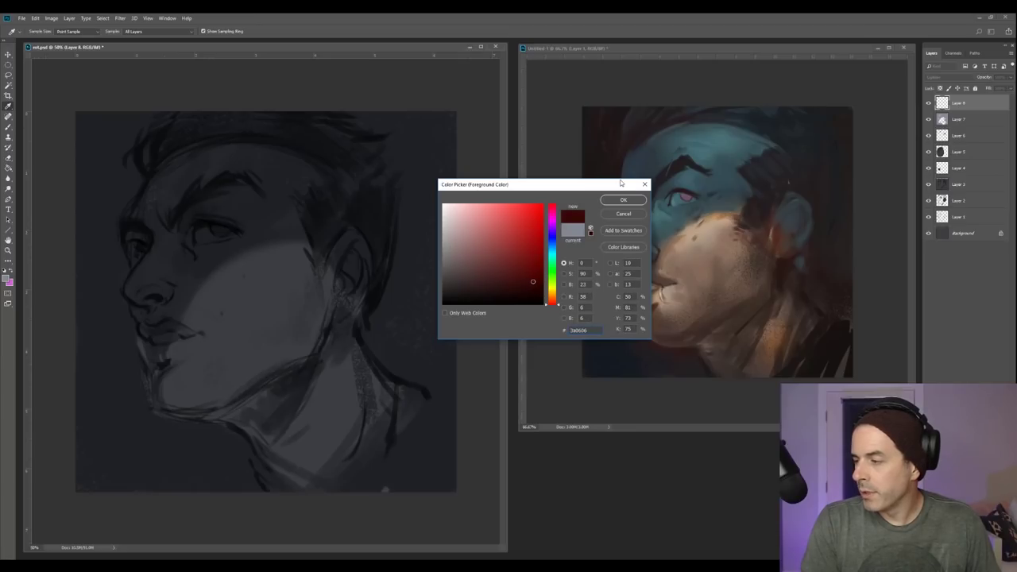
pyautogui.click(619, 201)
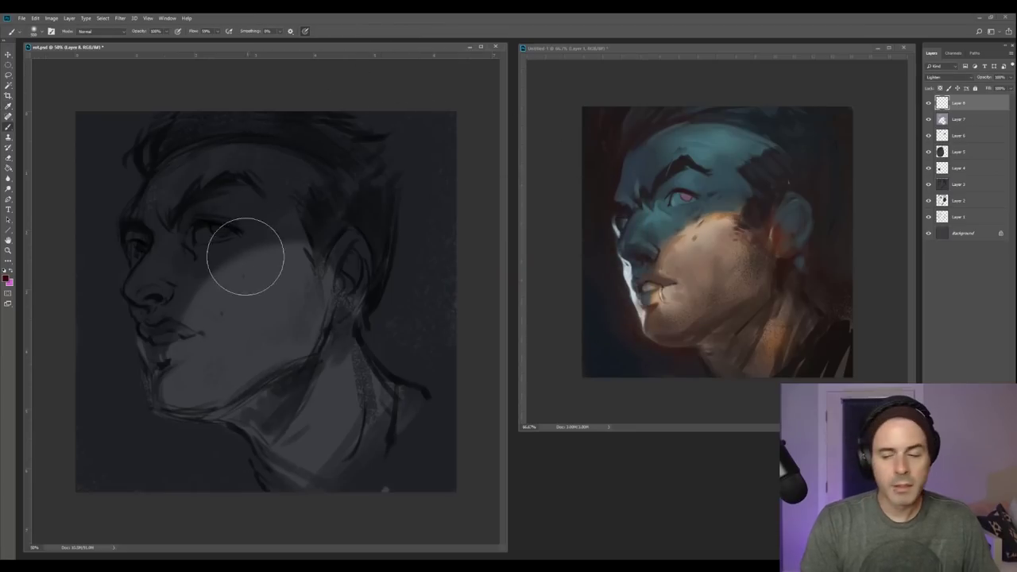
# Raise the brush flow to 100% and glaze dark red over the nose and mouth.
pyautogui.moveTo(153, 311)
pyautogui.mouseDown()
pyautogui.moveTo(172, 342)
pyautogui.moveTo(159, 306)
pyautogui.moveTo(136, 295)
pyautogui.mouseUp()
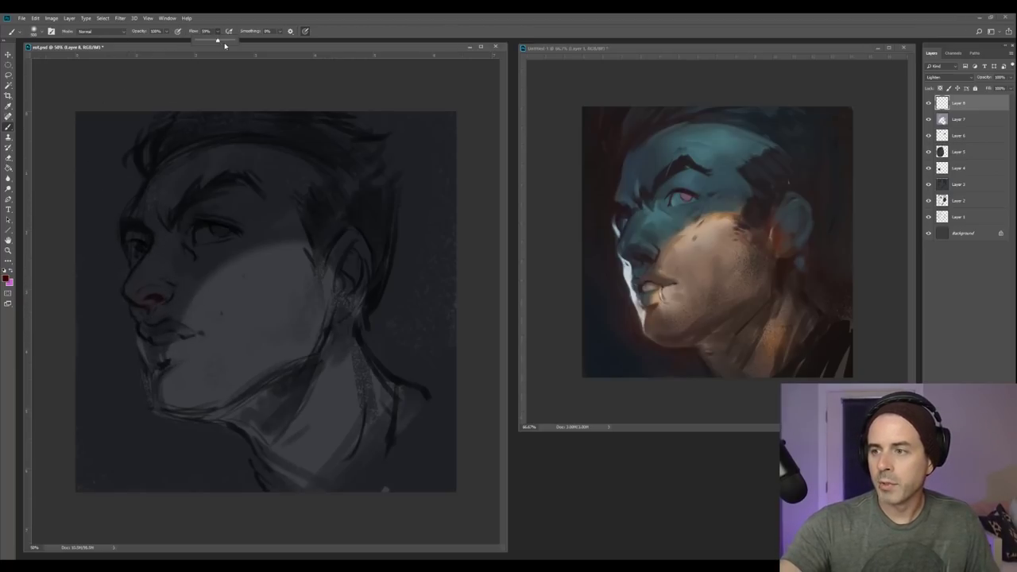
pyautogui.click(306, 31)
pyautogui.moveTo(145, 291)
pyautogui.mouseDown()
pyautogui.moveTo(175, 355)
pyautogui.moveTo(174, 305)
pyautogui.moveTo(182, 345)
pyautogui.mouseUp()
# Glaze dark red over the ear, the temple and the hair behind the ear with a larger airbrush.
pyautogui.press('[')
pyautogui.press(']')
pyautogui.press(']')
pyautogui.press(']')
pyautogui.press(']')
pyautogui.moveTo(334, 227); pyautogui.dragTo(341, 372)
pyautogui.press('[')
pyautogui.moveTo(354, 309)
pyautogui.mouseDown()
pyautogui.moveTo(335, 372)
pyautogui.moveTo(303, 261)
pyautogui.moveTo(334, 406)
pyautogui.mouseUp()
pyautogui.moveTo(293, 244); pyautogui.dragTo(286, 362)
# Glaze dark red over the lips, the chin and the nearer eye.
pyautogui.press('[')
pyautogui.press('[')
pyautogui.press('[')
pyautogui.press('[')
pyautogui.press('[')
pyautogui.press('[')
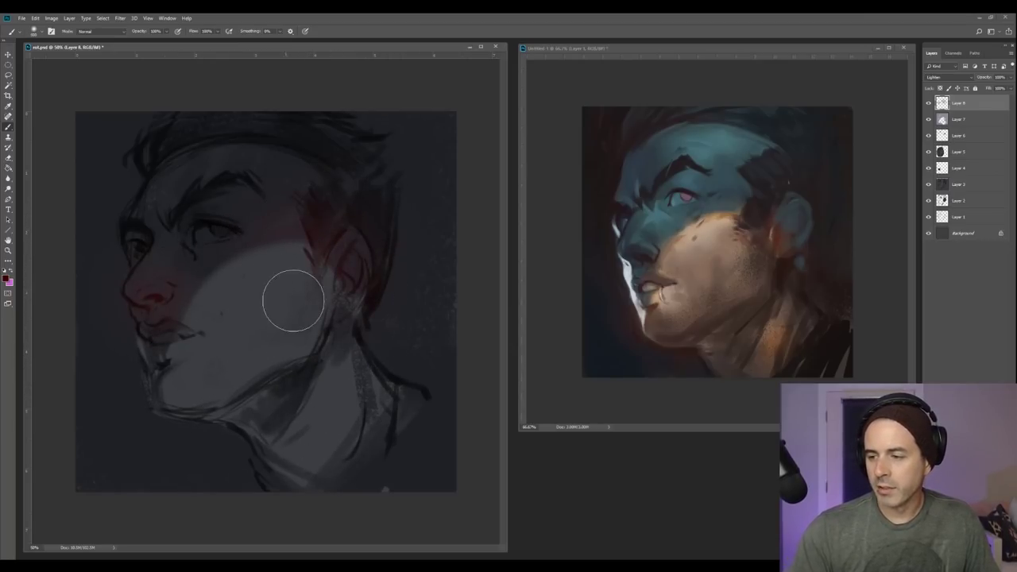
pyautogui.press(']')
pyautogui.press(']')
pyautogui.moveTo(188, 339)
pyautogui.mouseDown()
pyautogui.moveTo(190, 377)
pyautogui.moveTo(167, 378)
pyautogui.mouseUp()
pyautogui.moveTo(199, 204); pyautogui.dragTo(219, 272)
# Glaze dark red behind the neck and soften the red on the nose with the eraser.
pyautogui.press('[')
pyautogui.press('[')
pyautogui.press('[')
pyautogui.press(']')
pyautogui.press(']')
pyautogui.press(']')
pyautogui.moveTo(365, 316); pyautogui.dragTo(377, 379)
pyautogui.press('[')
pyautogui.press('[')
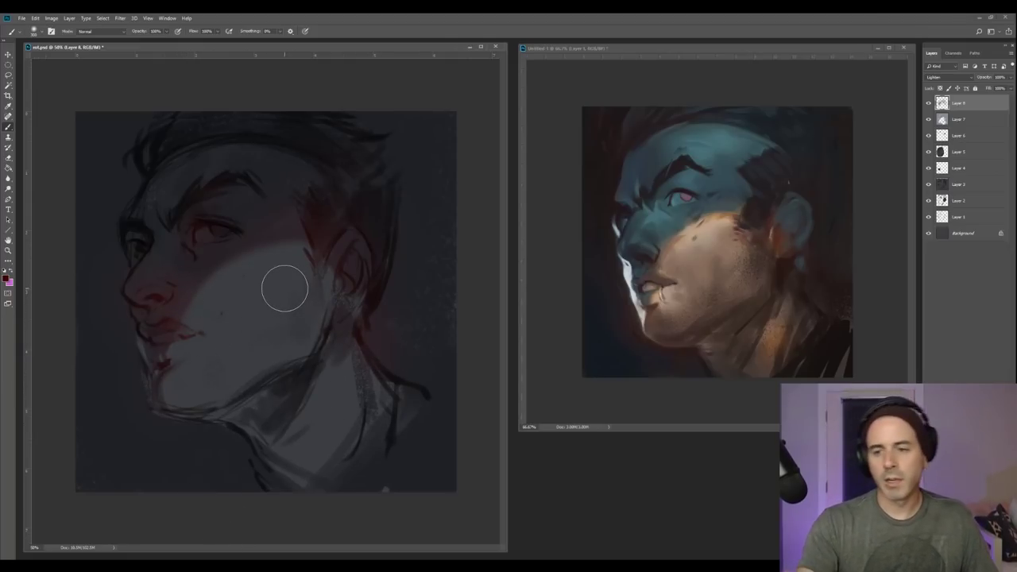
pyautogui.press('e')
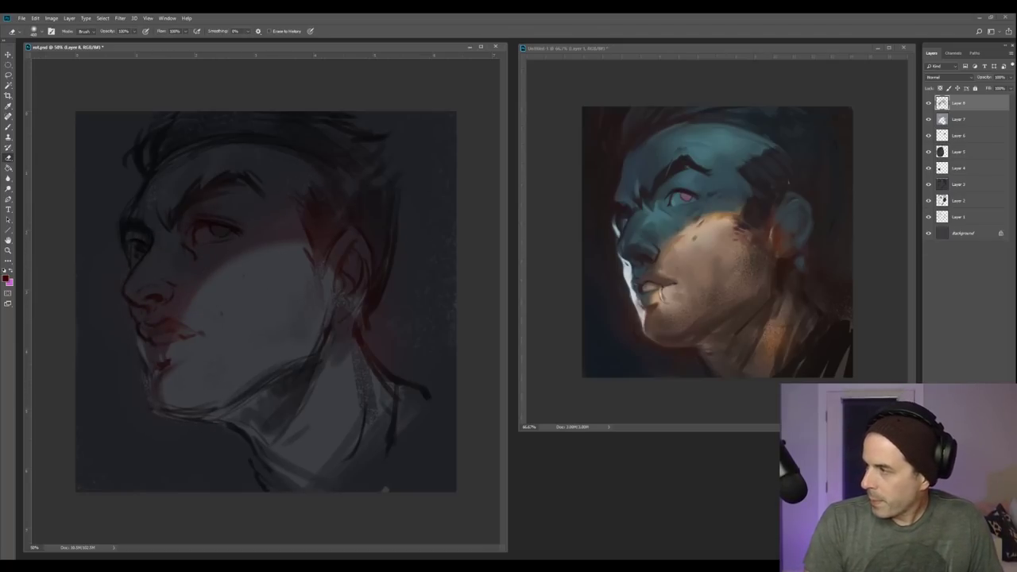
# Set a new top layer to Overlay and switch to the brush with the soft airbrush preset.
pyautogui.click(953, 77)
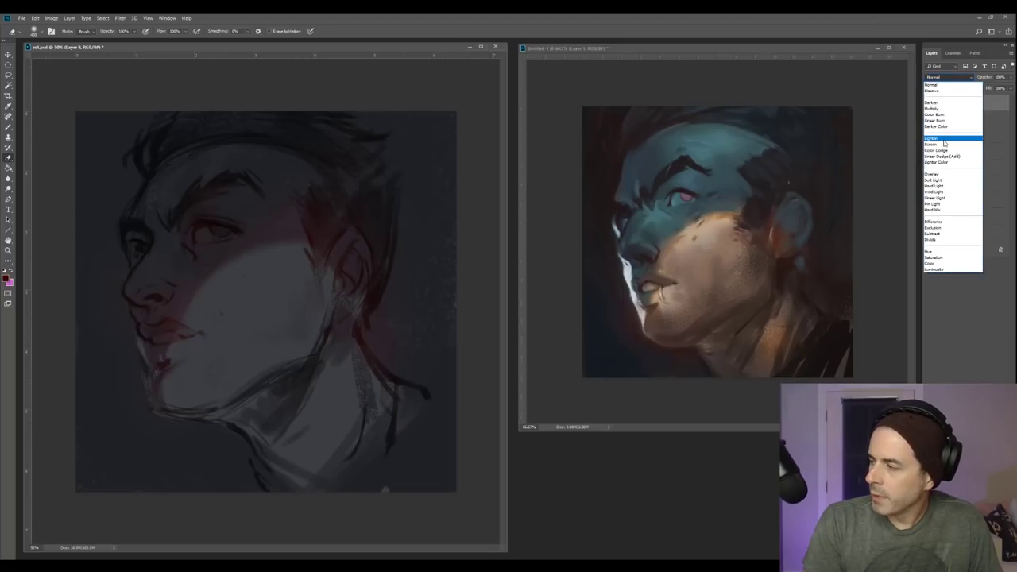
pyautogui.click(936, 174)
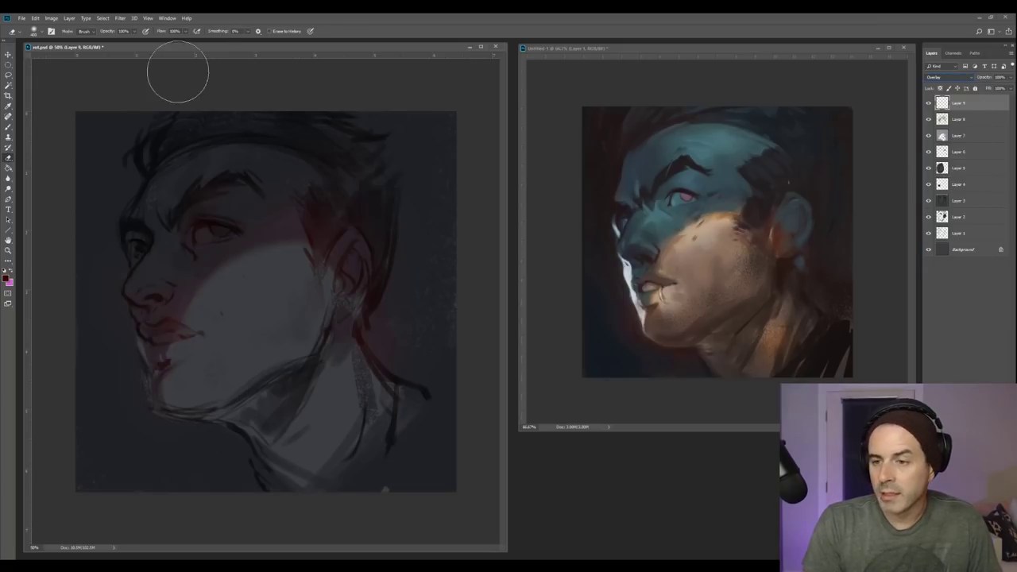
pyautogui.click(9, 128)
pyautogui.click(35, 32)
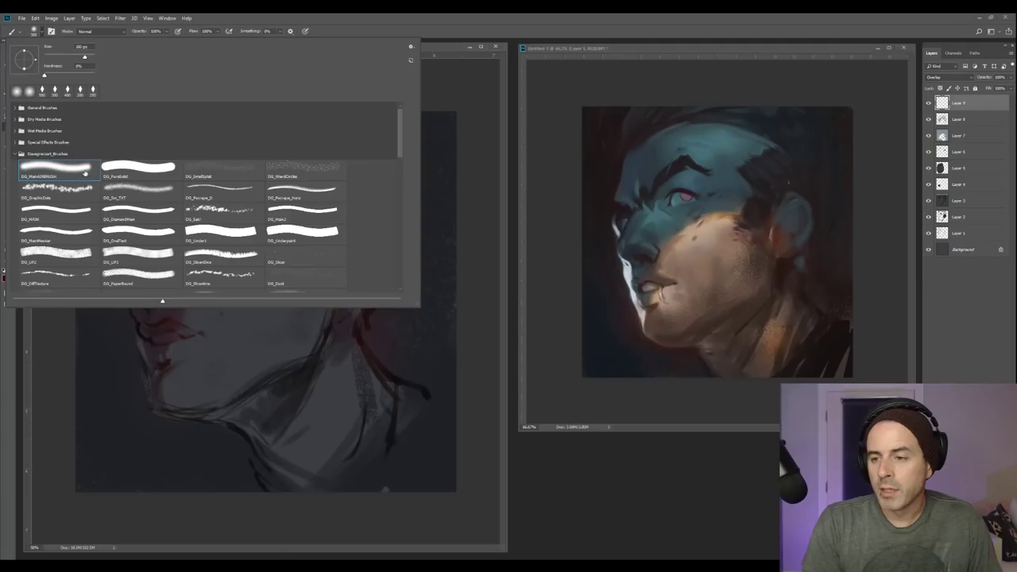
pyautogui.click(265, 28)
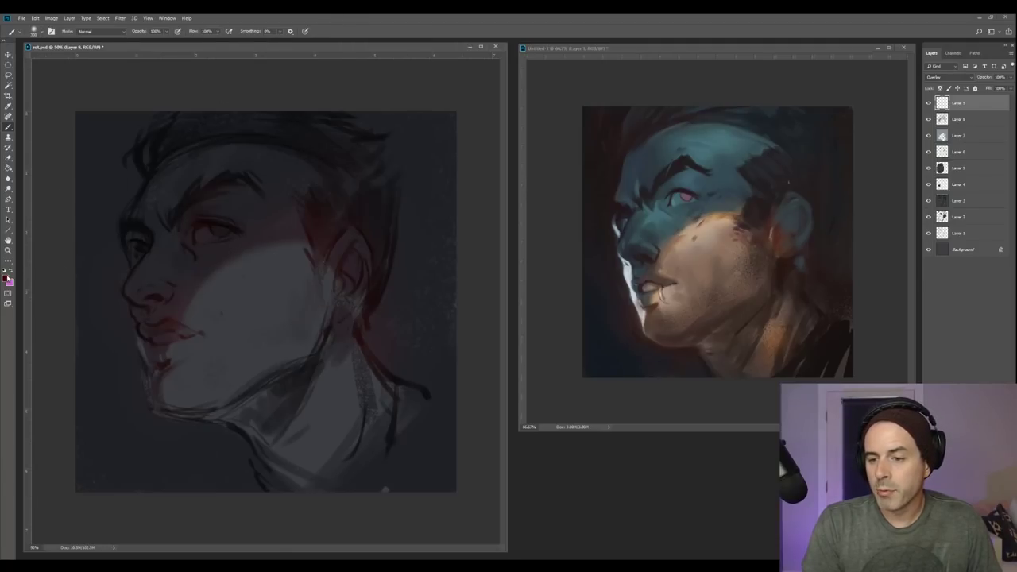
# Pick a teal colour and glaze it over the forehead, brows, eyes and nose, enlarging the airbrush for the forehead.
pyautogui.click(6, 278)
pyautogui.moveTo(559, 249); pyautogui.dragTo(555, 252)
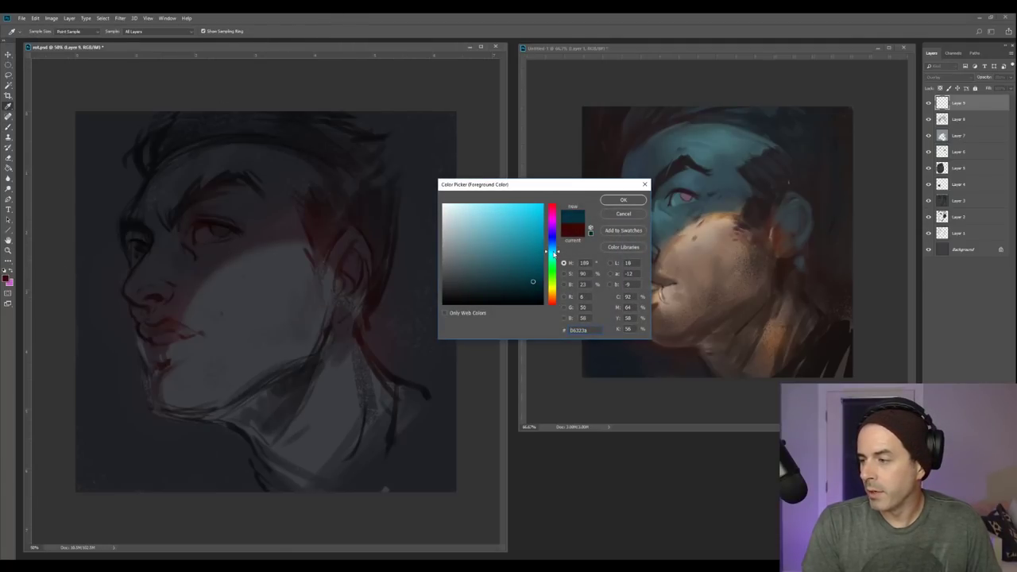
pyautogui.click(621, 204)
pyautogui.moveTo(159, 239); pyautogui.dragTo(164, 322)
pyautogui.press(']')
pyautogui.moveTo(187, 263); pyautogui.dragTo(297, 216)
pyautogui.press(']')
pyautogui.moveTo(177, 237)
pyautogui.mouseDown()
pyautogui.moveTo(228, 157)
pyautogui.moveTo(225, 223)
pyautogui.moveTo(316, 221)
pyautogui.moveTo(342, 189)
pyautogui.mouseUp()
pyautogui.press('[')
pyautogui.press('[')
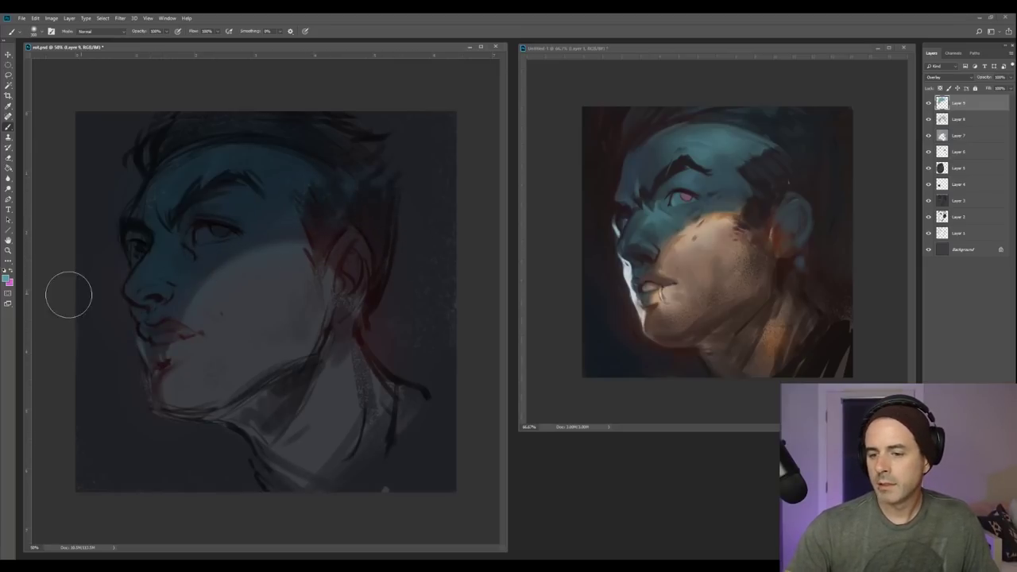
# Pick a muted yellow-tan colour, glaze it over the lit cheek, jaw and neck, and reduce the brush size.
pyautogui.click(7, 278)
pyautogui.click(551, 292)
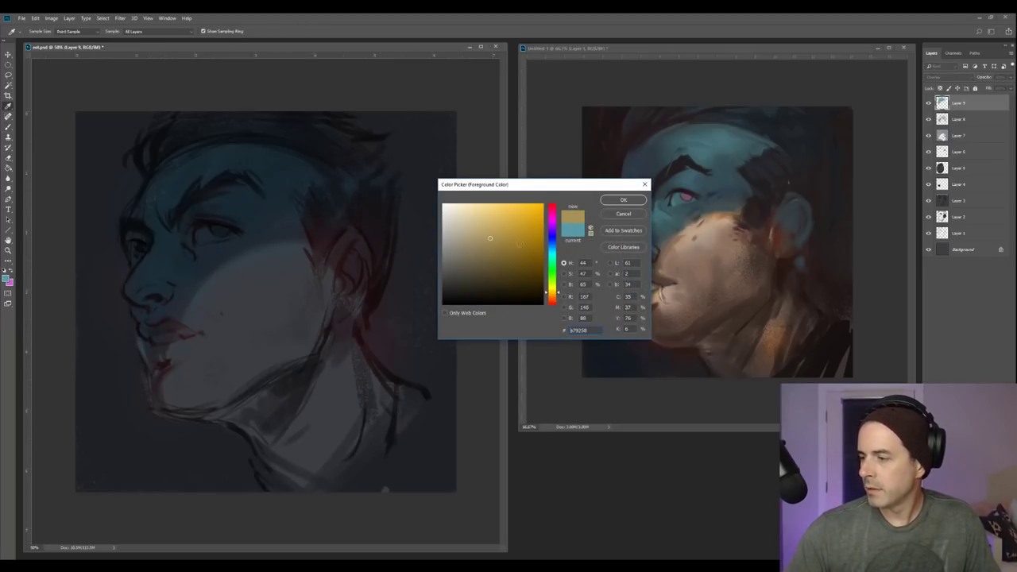
pyautogui.click(623, 199)
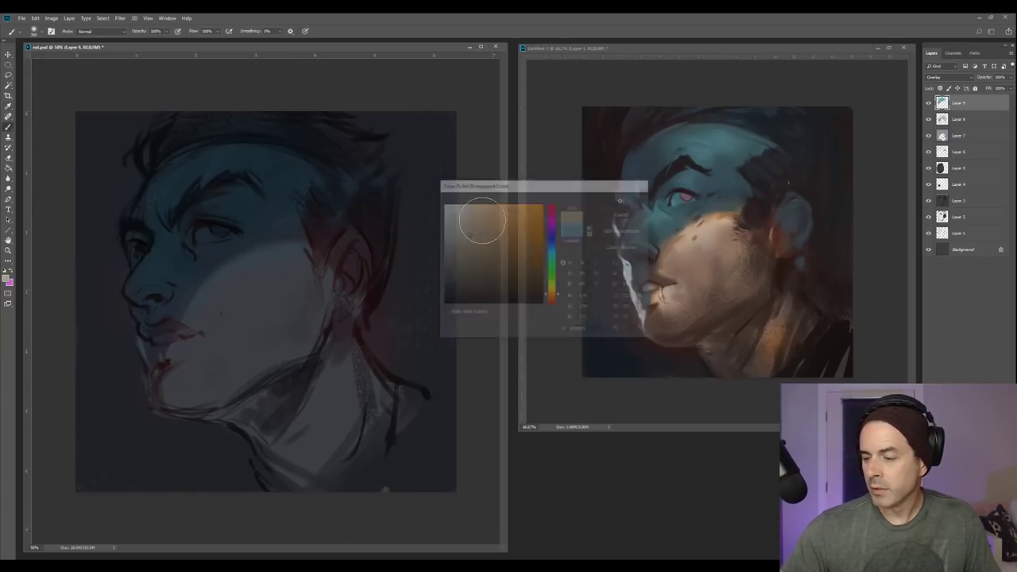
pyautogui.moveTo(199, 338)
pyautogui.mouseDown()
pyautogui.moveTo(296, 259)
pyautogui.moveTo(246, 283)
pyautogui.moveTo(214, 323)
pyautogui.moveTo(206, 309)
pyautogui.moveTo(203, 324)
pyautogui.moveTo(241, 307)
pyautogui.moveTo(243, 377)
pyautogui.moveTo(274, 369)
pyautogui.moveTo(318, 325)
pyautogui.moveTo(338, 267)
pyautogui.moveTo(320, 278)
pyautogui.moveTo(347, 334)
pyautogui.moveTo(308, 409)
pyautogui.moveTo(356, 371)
pyautogui.moveTo(317, 472)
pyautogui.moveTo(286, 441)
pyautogui.moveTo(282, 508)
pyautogui.moveTo(375, 396)
pyautogui.moveTo(356, 323)
pyautogui.moveTo(376, 392)
pyautogui.mouseUp()
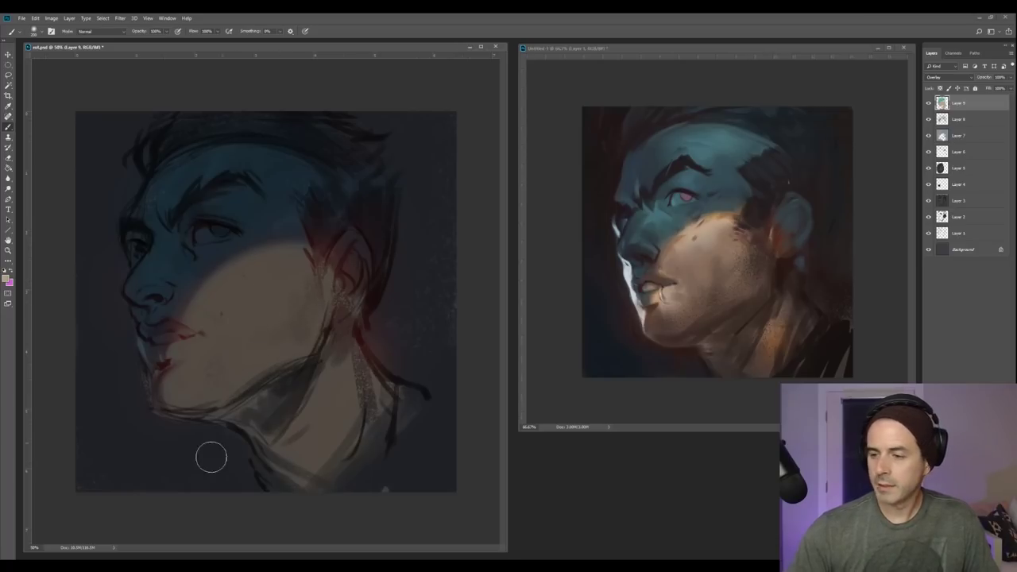
pyautogui.press('[')
pyautogui.press('[')
pyautogui.press('[')
pyautogui.press('[')
pyautogui.press('[')
pyautogui.press('[')
pyautogui.press('[')
pyautogui.press('[')
pyautogui.press('[')
pyautogui.press('[')
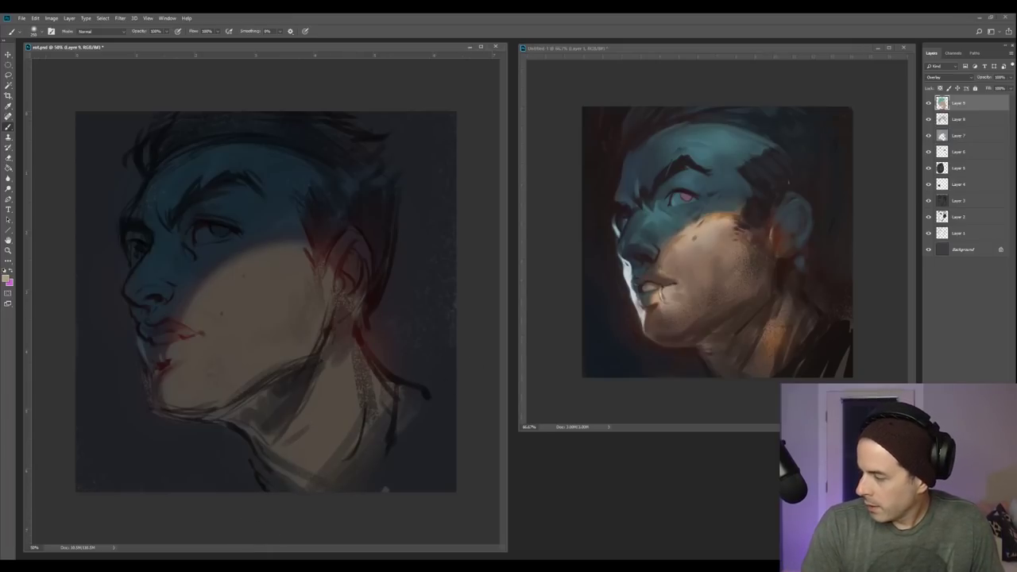
# Add a new layer on top and airbrush a soft muted blue over the forehead and nearer brow with a larger brush.
pyautogui.hotkey('ctrl', 'shift', 'alt', 'n')
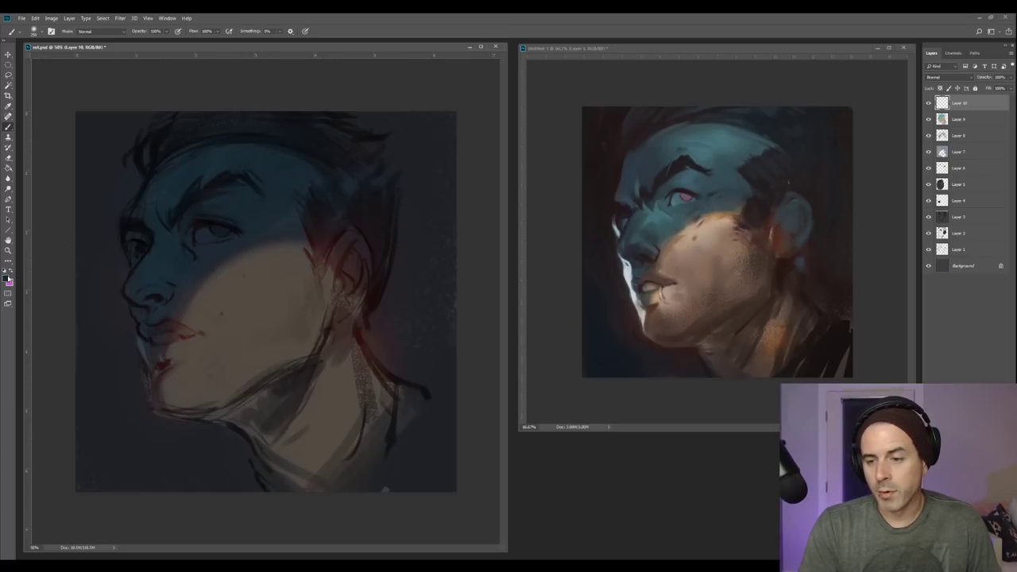
pyautogui.click(7, 278)
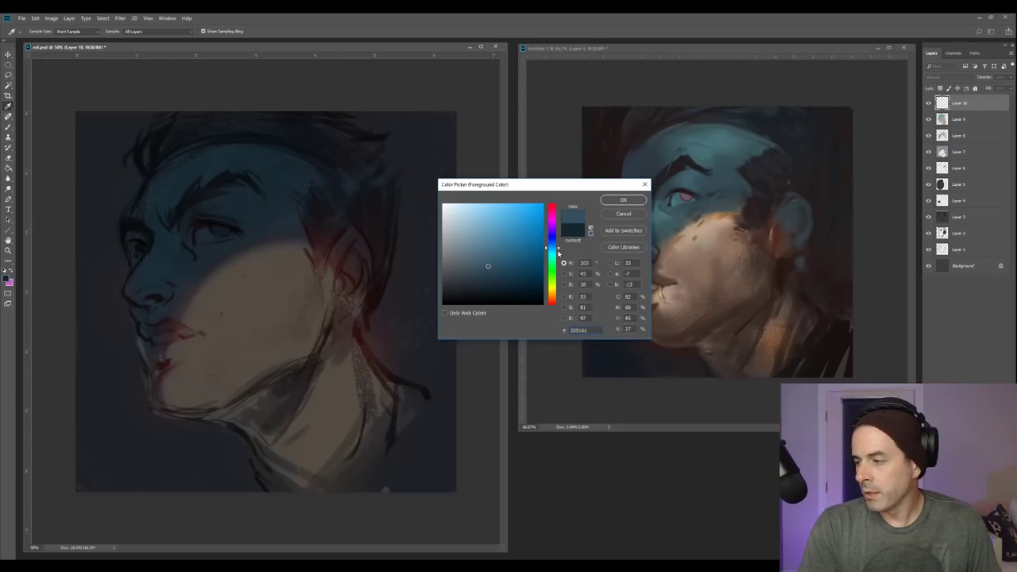
pyautogui.click(622, 201)
pyautogui.press(']')
pyautogui.press(']')
pyautogui.press(']')
pyautogui.press(']')
pyautogui.moveTo(212, 209)
pyautogui.mouseDown()
pyautogui.moveTo(276, 159)
pyautogui.moveTo(245, 186)
pyautogui.moveTo(205, 173)
pyautogui.moveTo(304, 205)
pyautogui.mouseUp()
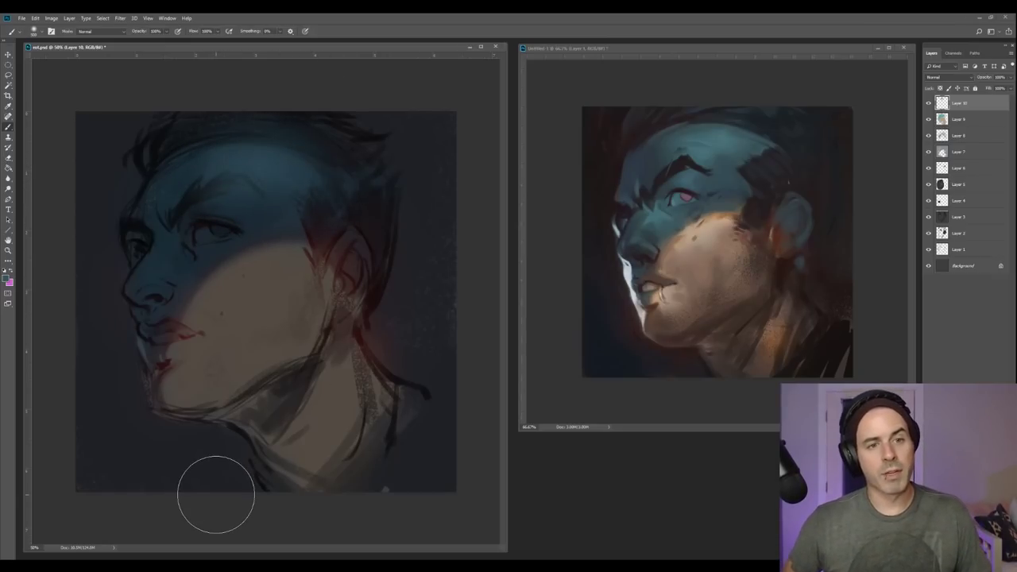
# Airbrush soft blue light along the nose bridge and beside the nose, adjusting the brush size.
pyautogui.press('[')
pyautogui.press('[')
pyautogui.press('[')
pyautogui.press('[')
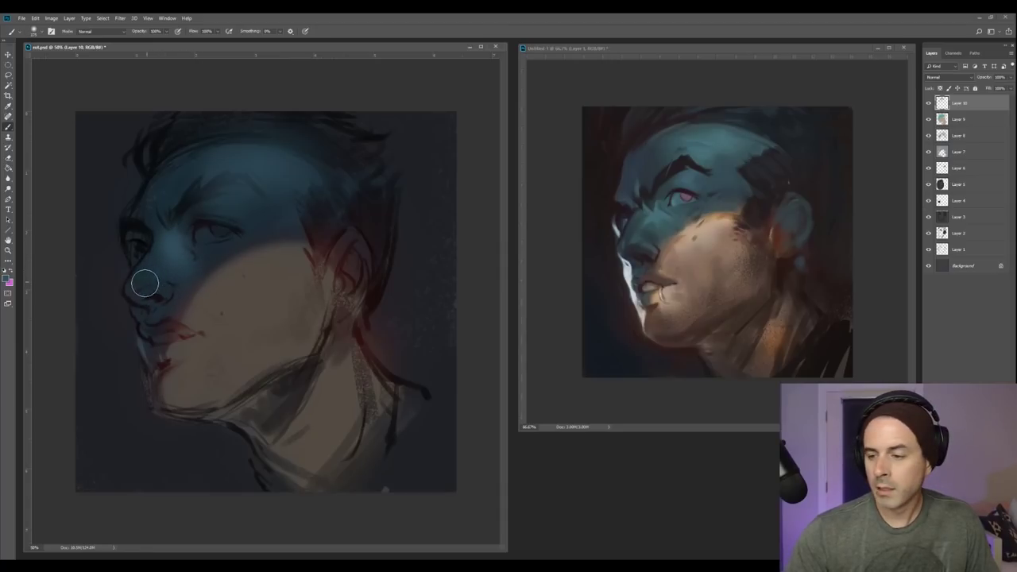
pyautogui.press(']')
pyautogui.press(']')
pyautogui.press(']')
pyautogui.press(']')
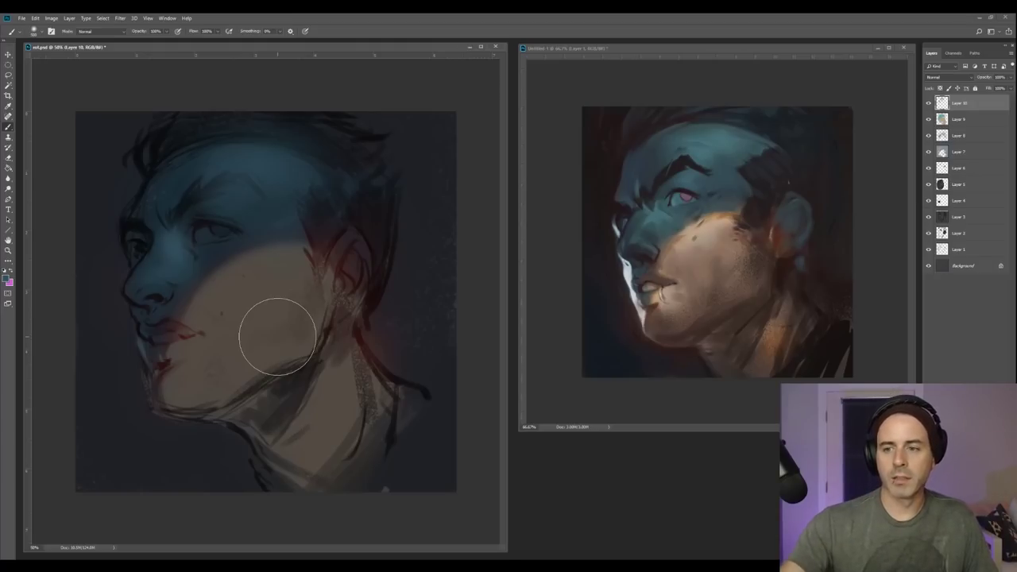
# Switch to a harder brush preset and refine the nearer eye's lids and inner corner with tones sampled from the face.
pyautogui.click(33, 30)
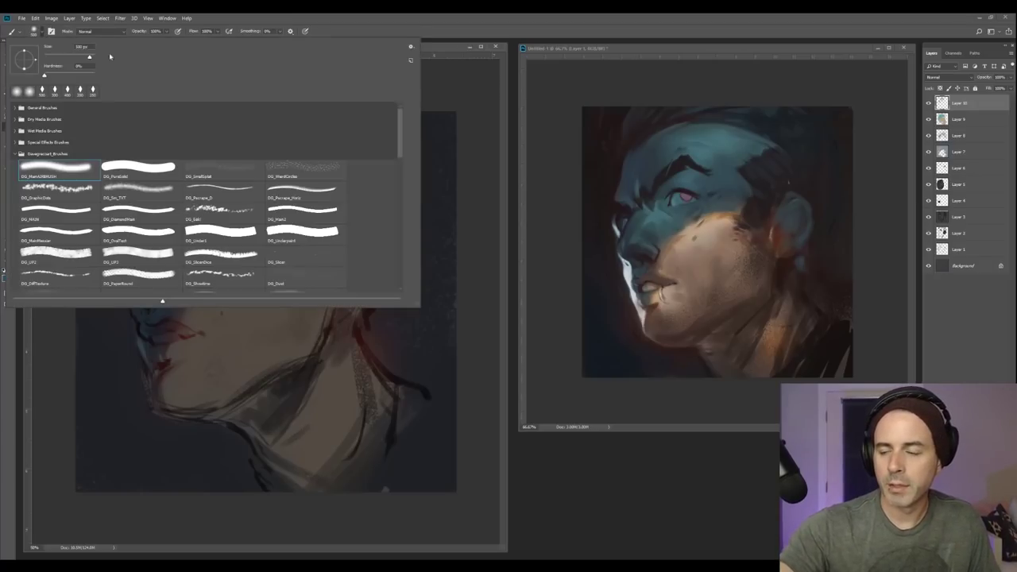
pyautogui.click(83, 226)
pyautogui.click(458, 296)
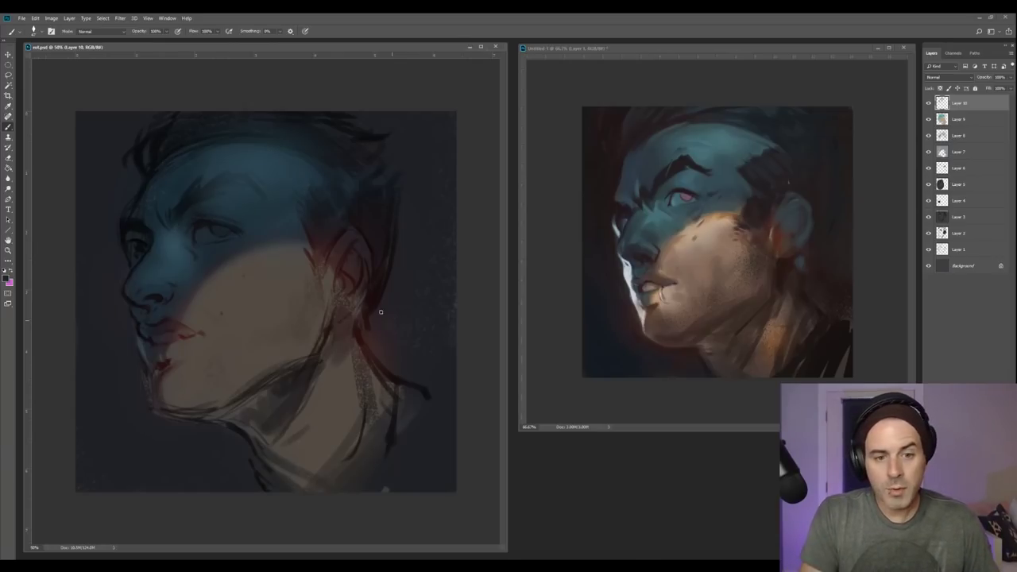
pyautogui.click(8, 251)
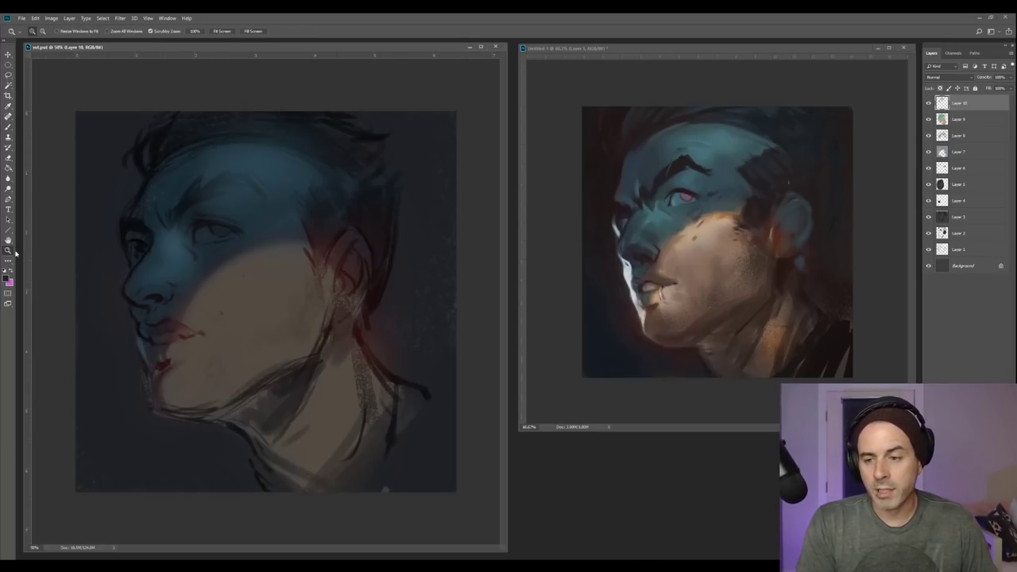
pyautogui.click(222, 256)
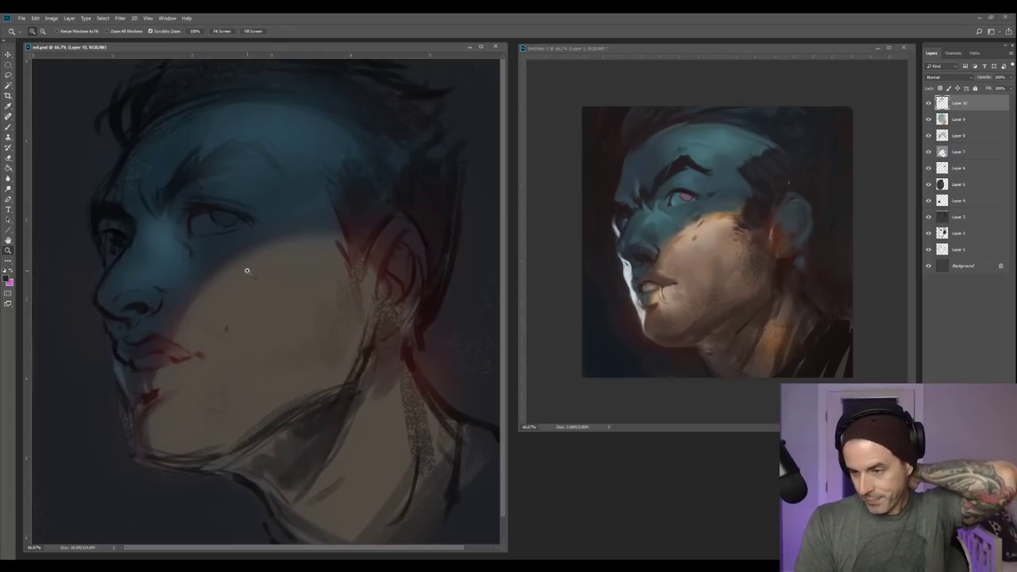
pyautogui.click(8, 128)
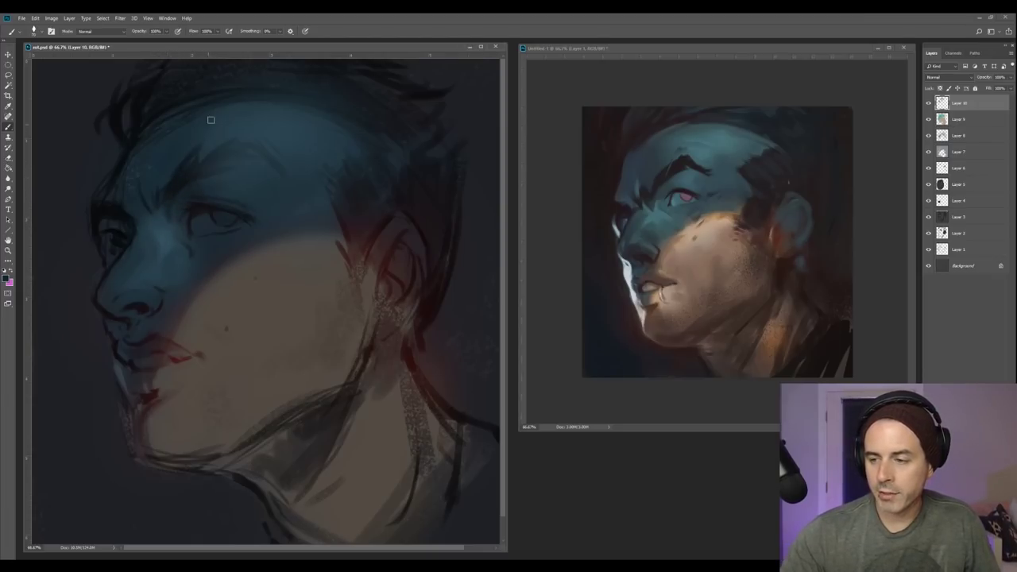
pyautogui.keyDown('alt'); pyautogui.click(185, 212); pyautogui.keyUp('alt')
pyautogui.keyDown('alt'); pyautogui.click(183, 215); pyautogui.keyUp('alt')
pyautogui.keyDown('alt'); pyautogui.click(192, 211); pyautogui.keyUp('alt')
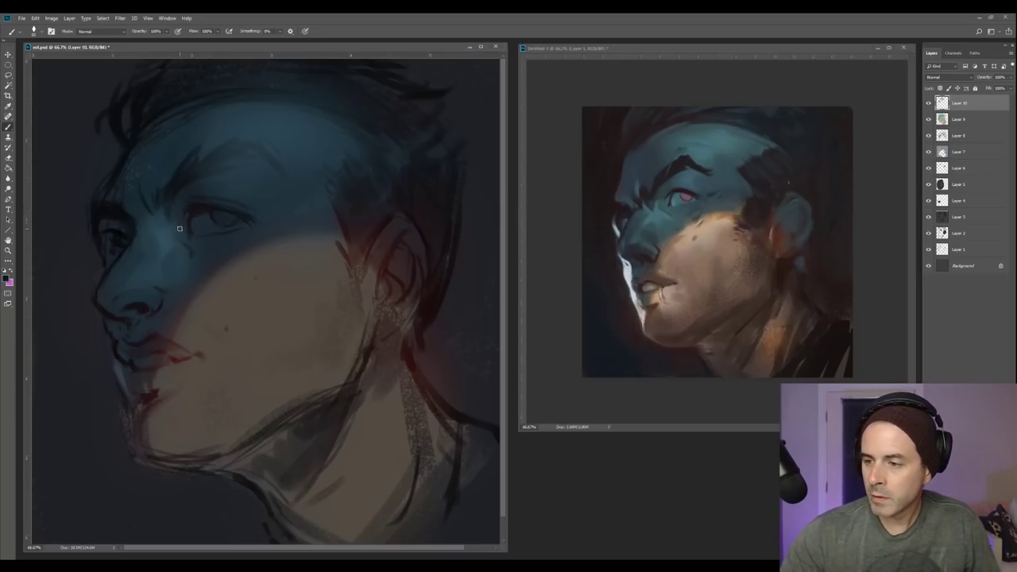
pyautogui.keyDown('alt'); pyautogui.click(165, 237); pyautogui.keyUp('alt')
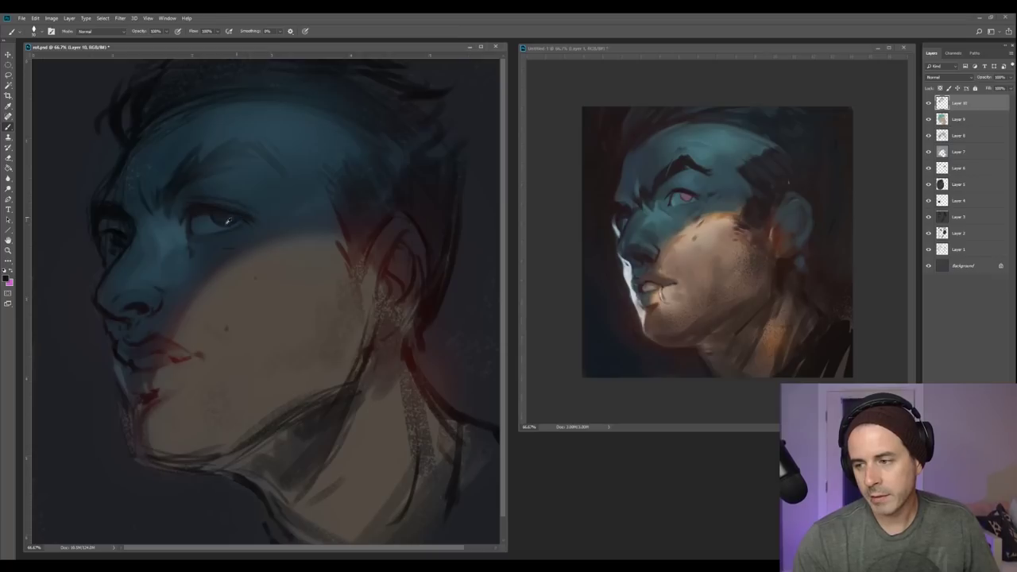
# Sample pink from the reference's iris and paint the irises of both eyes, cleaning their edges with sampled surrounding tones.
pyautogui.keyDown('alt'); pyautogui.click(684, 196); pyautogui.keyUp('alt')
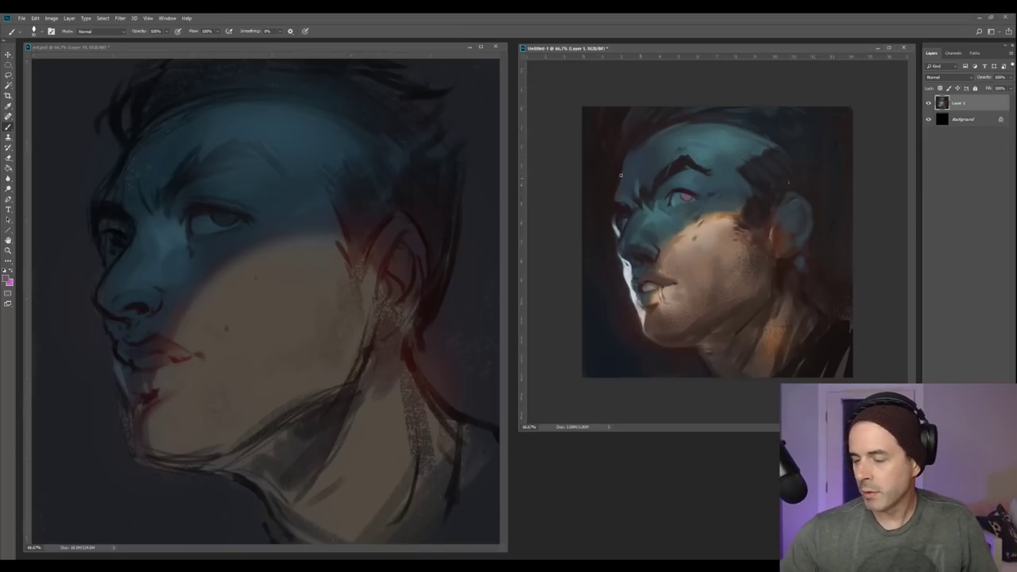
pyautogui.moveTo(222, 219); pyautogui.dragTo(223, 215)
pyautogui.keyDown('alt'); pyautogui.click(219, 221); pyautogui.keyUp('alt')
pyautogui.keyDown('alt'); pyautogui.click(218, 221); pyautogui.keyUp('alt')
pyautogui.keyDown('alt'); pyautogui.click(226, 222); pyautogui.keyUp('alt')
pyautogui.keyDown('alt'); pyautogui.click(217, 218); pyautogui.keyUp('alt')
pyautogui.keyDown('alt'); pyautogui.click(216, 213); pyautogui.keyUp('alt')
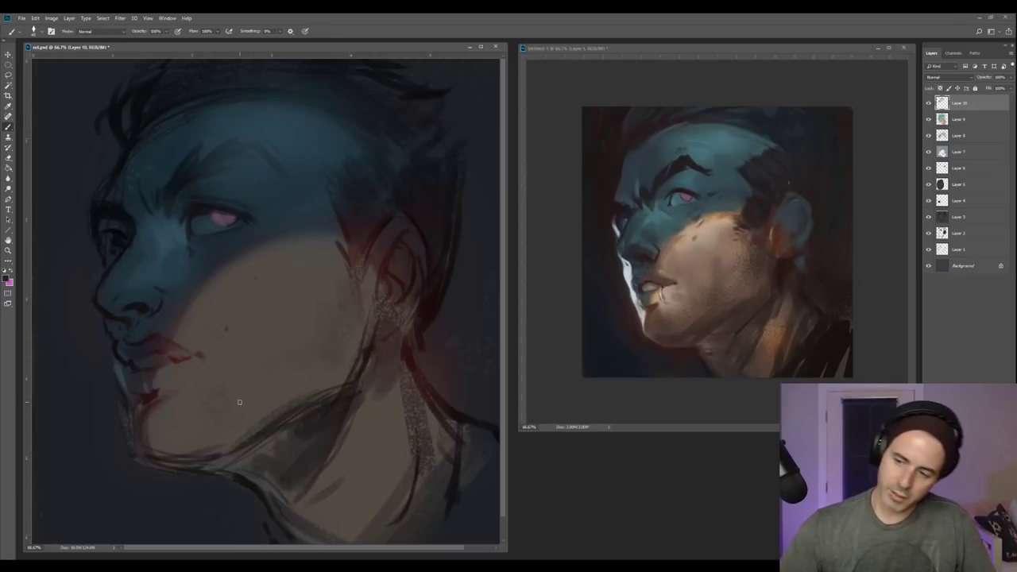
pyautogui.click(117, 237)
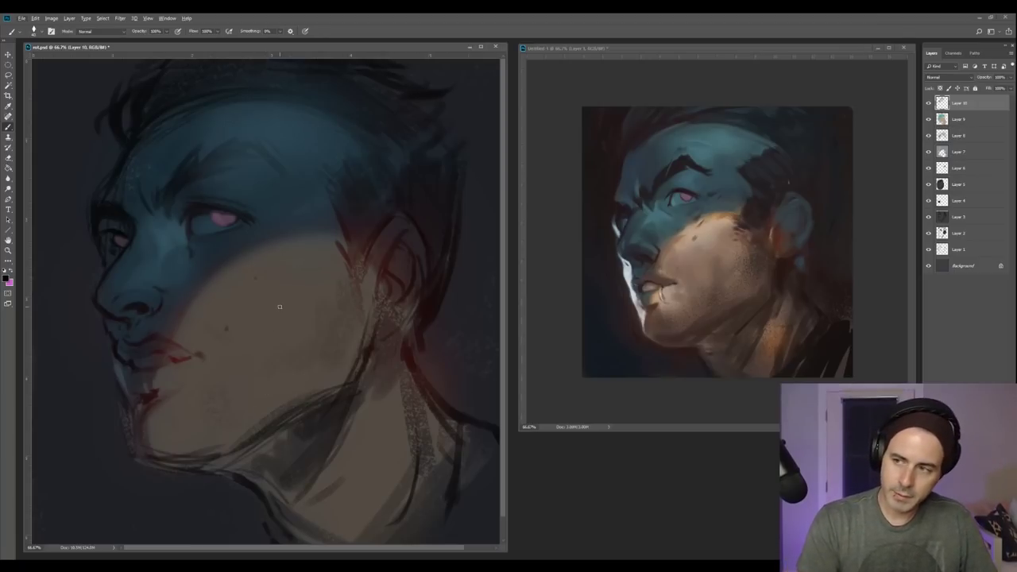
# Flip both the drawing and the reference canvas horizontally.
pyautogui.hotkey('ctrl', 'shift', 'h')
pyautogui.click(643, 256)
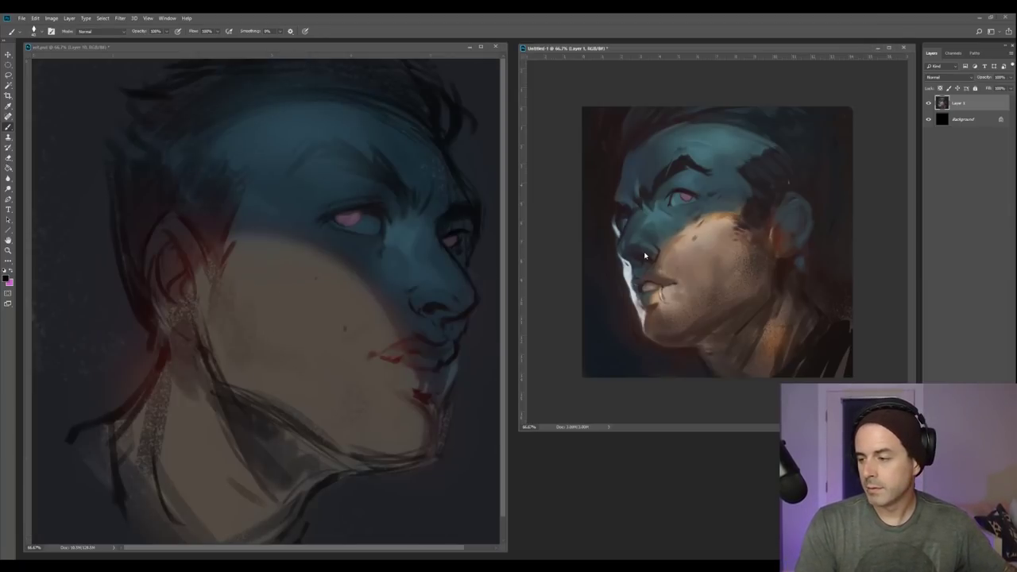
pyautogui.hotkey('ctrl', 'shift', 'h')
pyautogui.click(329, 269)
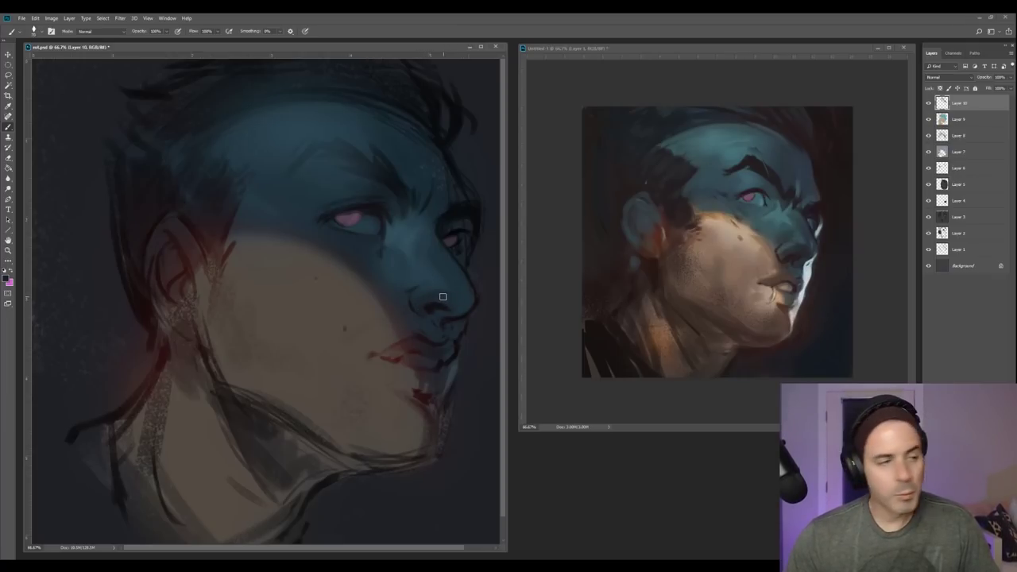
pyautogui.hotkey('ctrl', 'Tab')
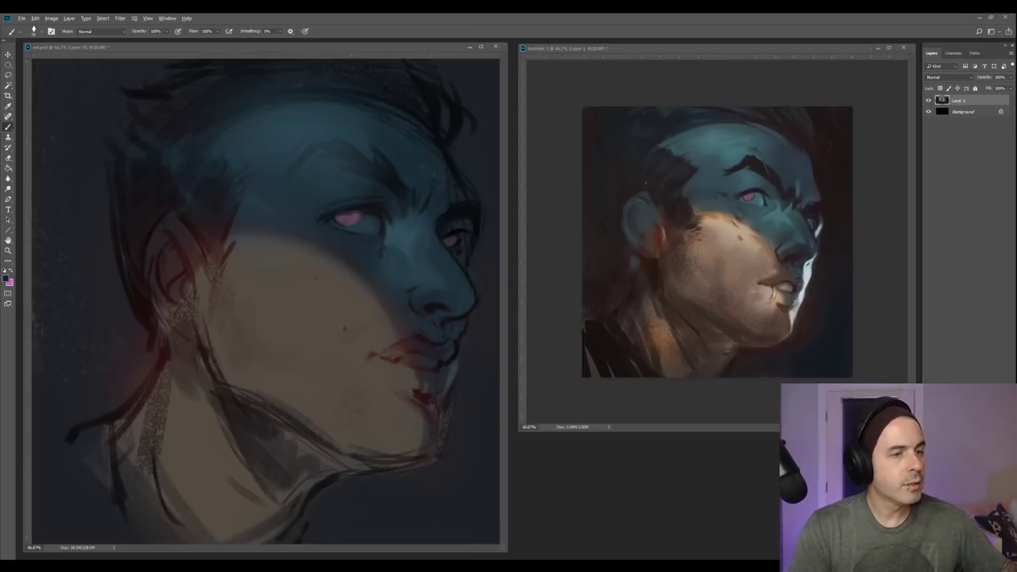
pyautogui.click(8, 251)
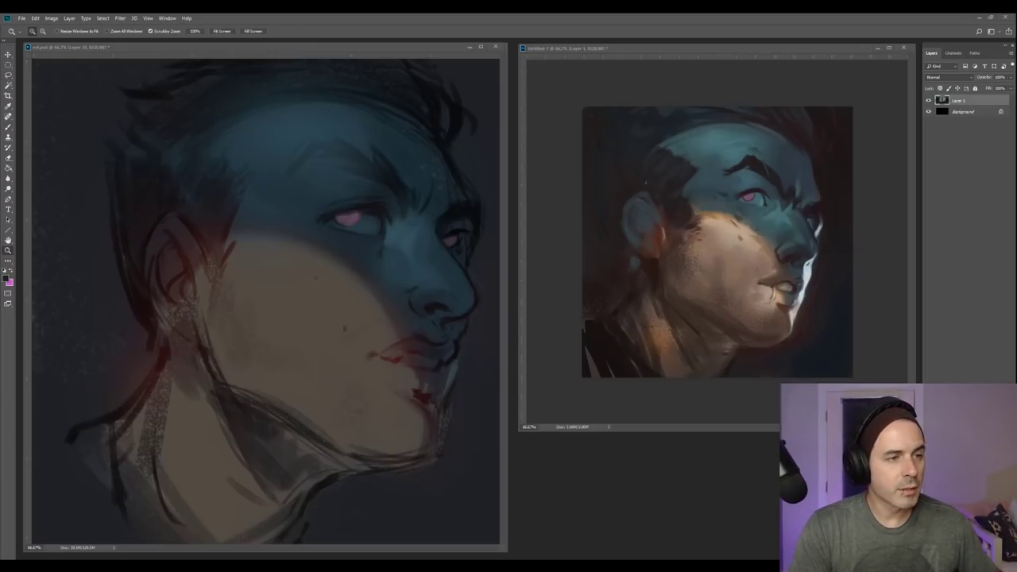
pyautogui.click(24, 78)
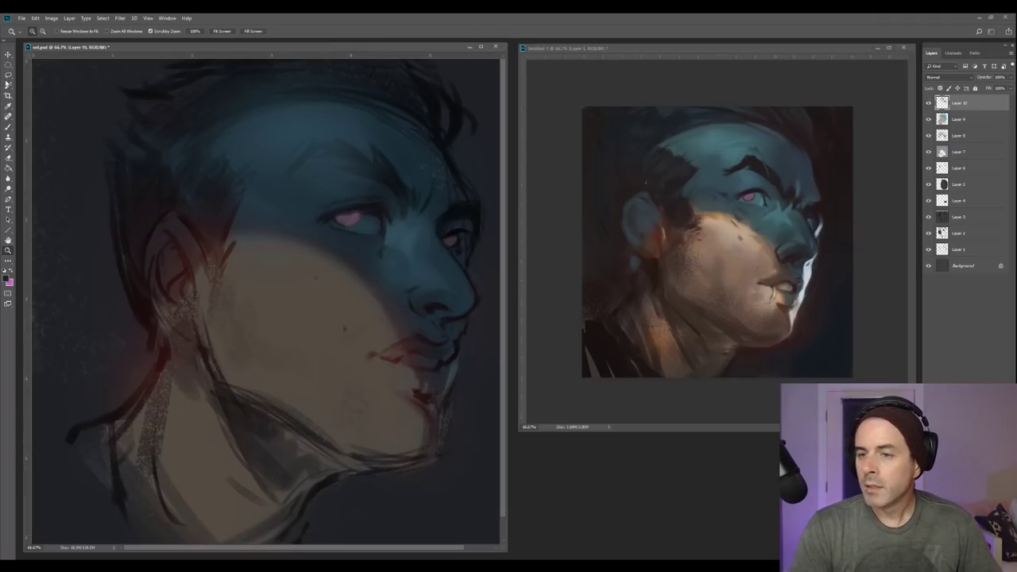
pyautogui.click(8, 127)
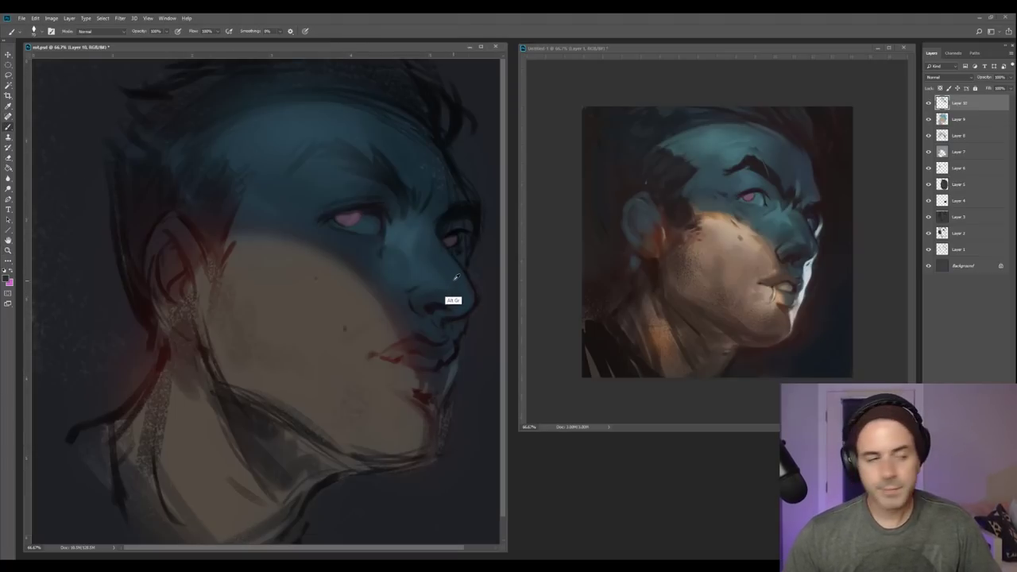
# Reshape the nose wing and paint a lighter spot on the nose tip with blues sampled from the face.
pyautogui.keyDown('alt'); pyautogui.click(419, 303); pyautogui.keyUp('alt')
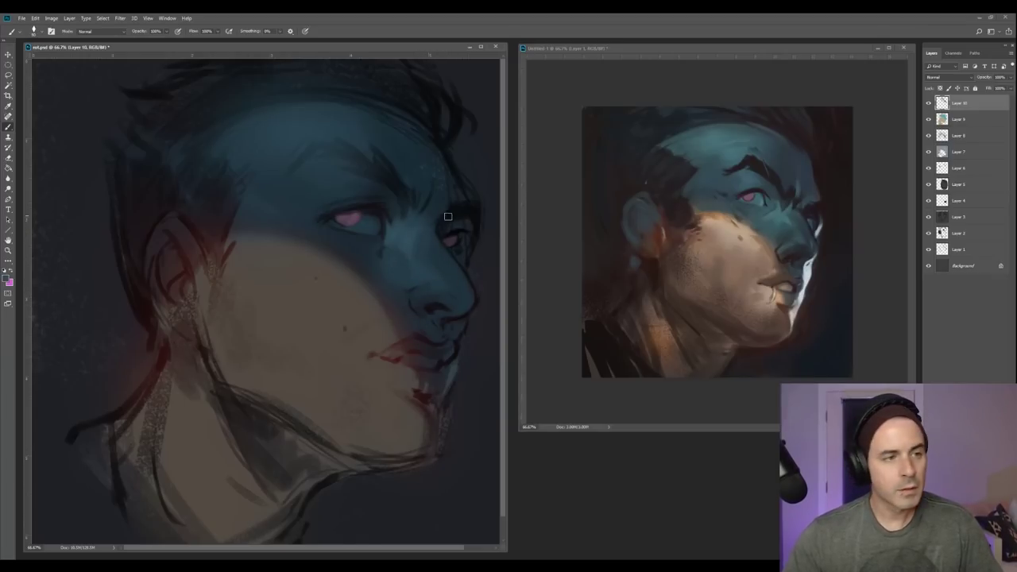
pyautogui.keyDown('alt'); pyautogui.click(458, 291); pyautogui.keyUp('alt')
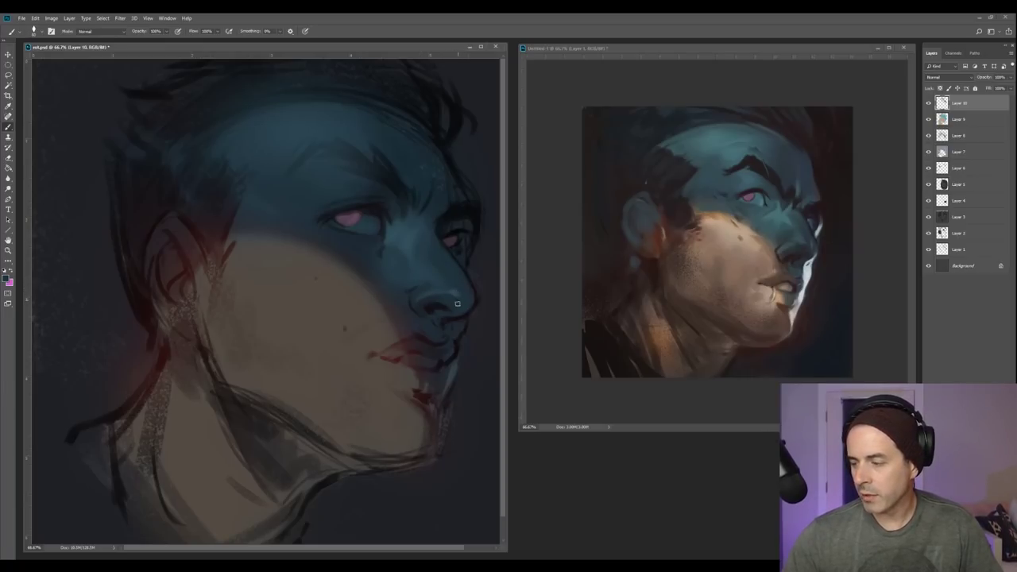
pyautogui.keyDown('alt'); pyautogui.click(435, 296); pyautogui.keyUp('alt')
pyautogui.keyDown('alt'); pyautogui.click(429, 294); pyautogui.keyUp('alt')
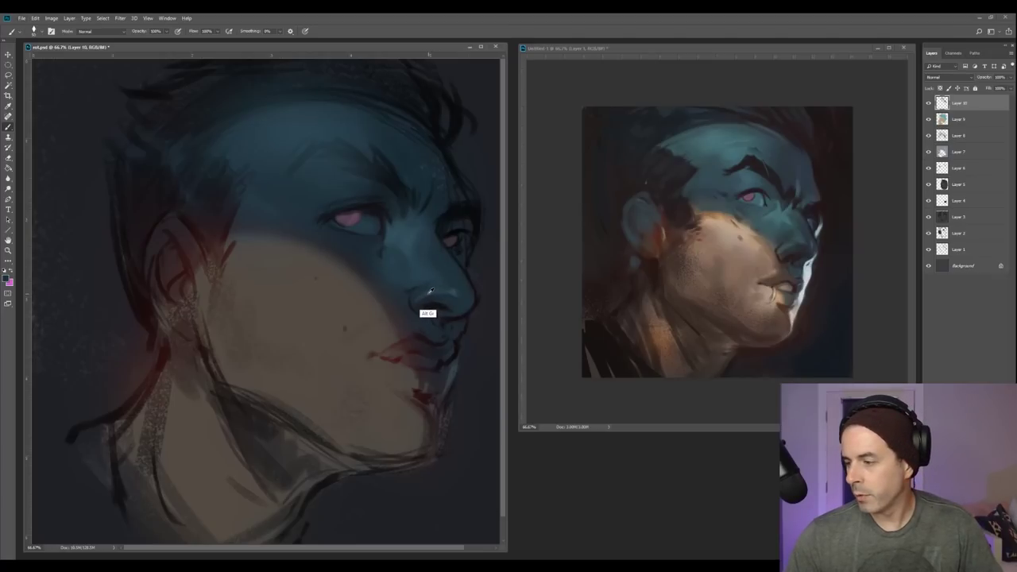
pyautogui.keyDown('alt'); pyautogui.click(420, 305); pyautogui.keyUp('alt')
pyautogui.keyDown('alt'); pyautogui.click(415, 303); pyautogui.keyUp('alt')
pyautogui.keyDown('alt'); pyautogui.click(429, 295); pyautogui.keyUp('alt')
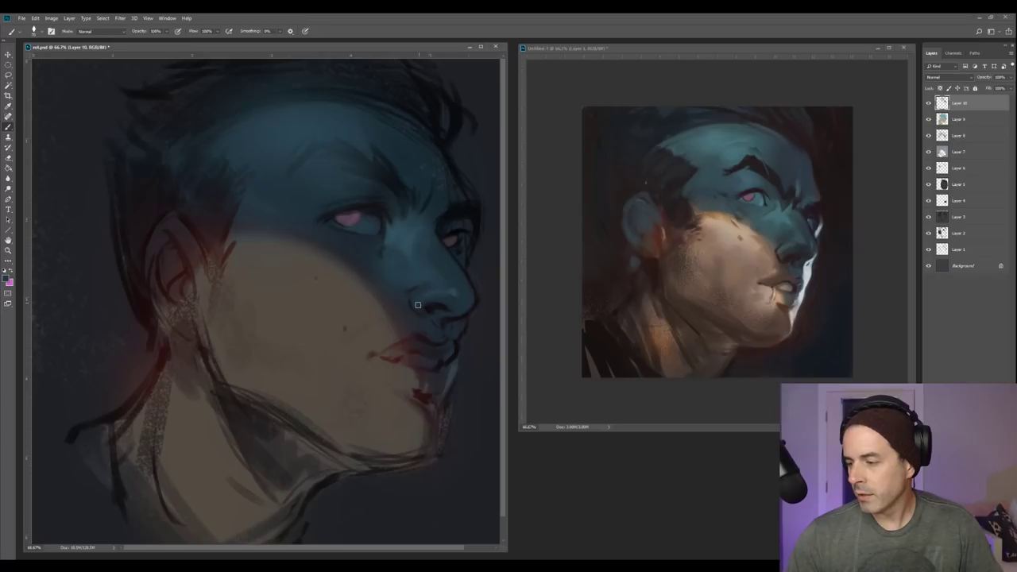
# Blend the ball of the nose and its outer contour with repeatedly sampled light and dark blues.
pyautogui.keyDown('alt'); pyautogui.click(428, 300); pyautogui.keyUp('alt')
pyautogui.keyDown('alt'); pyautogui.click(433, 302); pyautogui.keyUp('alt')
pyautogui.keyDown('alt'); pyautogui.click(446, 297); pyautogui.keyUp('alt')
pyautogui.keyDown('alt'); pyautogui.click(458, 293); pyautogui.keyUp('alt')
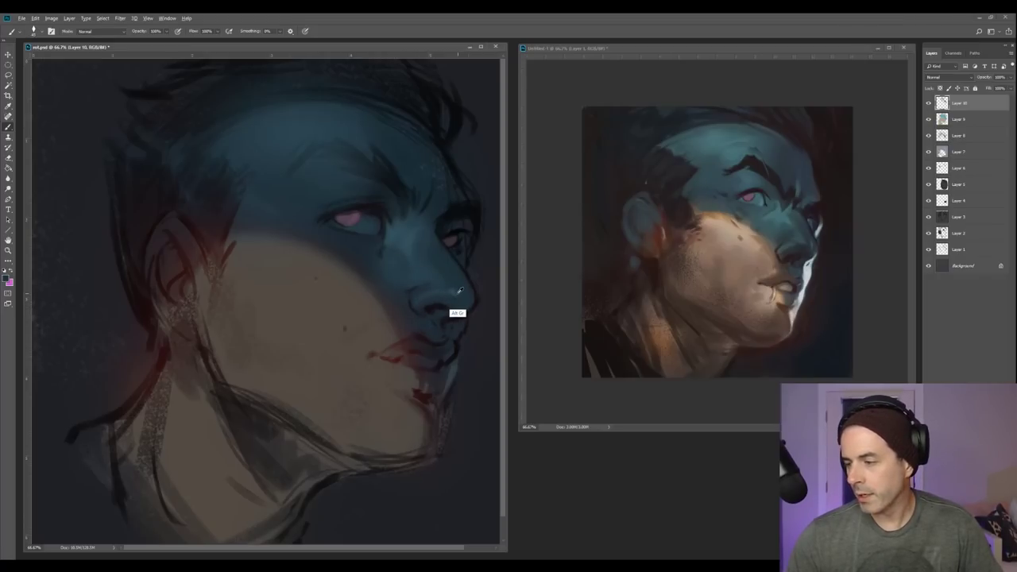
pyautogui.keyDown('alt'); pyautogui.click(472, 277); pyautogui.keyUp('alt')
pyautogui.keyDown('alt'); pyautogui.click(456, 292); pyautogui.keyUp('alt')
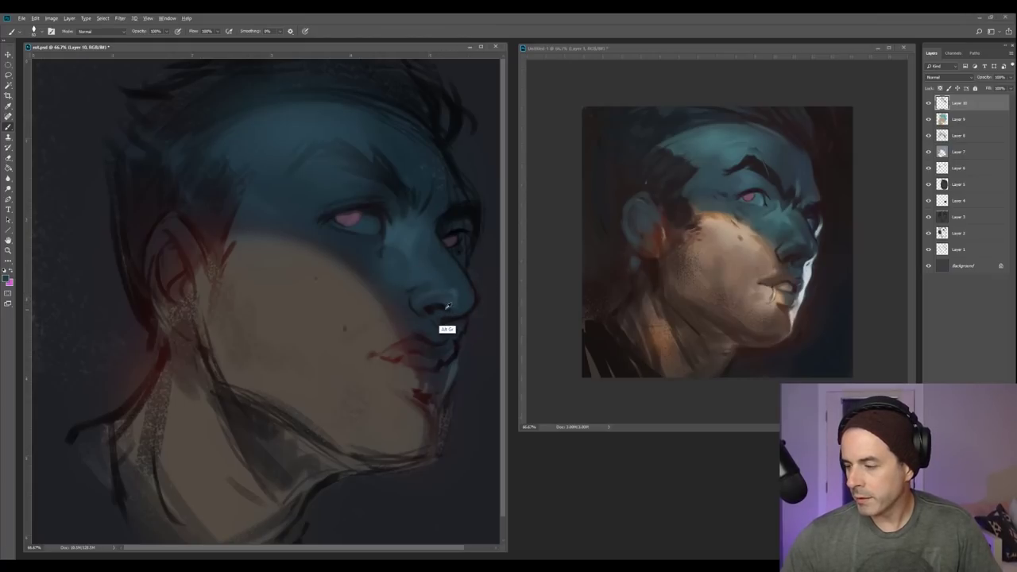
# Define the nostril and the underside of the nose with sampled dark tones.
pyautogui.keyDown('alt'); pyautogui.click(441, 313); pyautogui.keyUp('alt')
pyautogui.keyDown('alt'); pyautogui.click(439, 312); pyautogui.keyUp('alt')
pyautogui.keyDown('alt'); pyautogui.click(437, 309); pyautogui.keyUp('alt')
pyautogui.keyDown('alt'); pyautogui.click(438, 309); pyautogui.keyUp('alt')
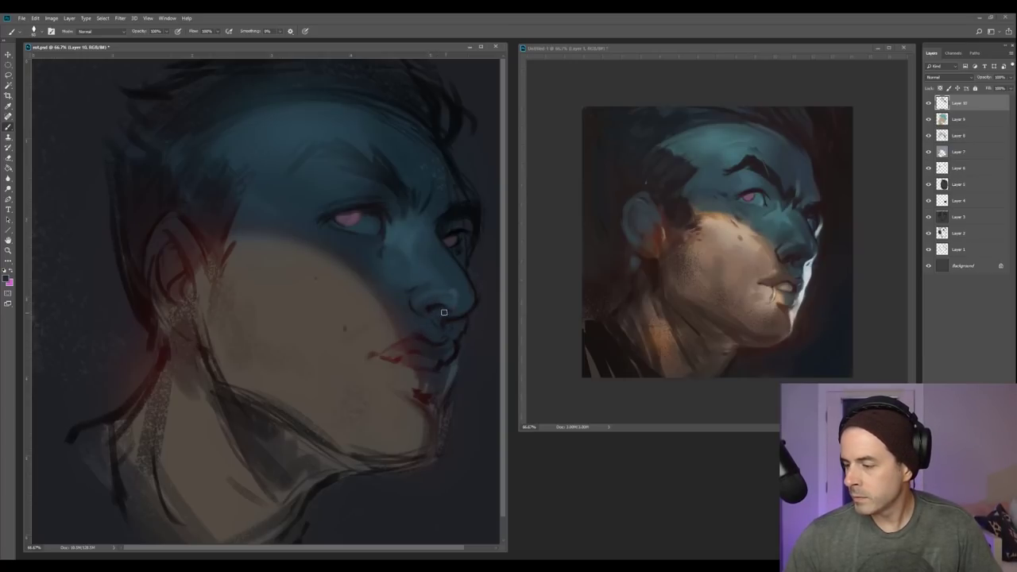
pyautogui.keyDown('alt'); pyautogui.click(434, 316); pyautogui.keyUp('alt')
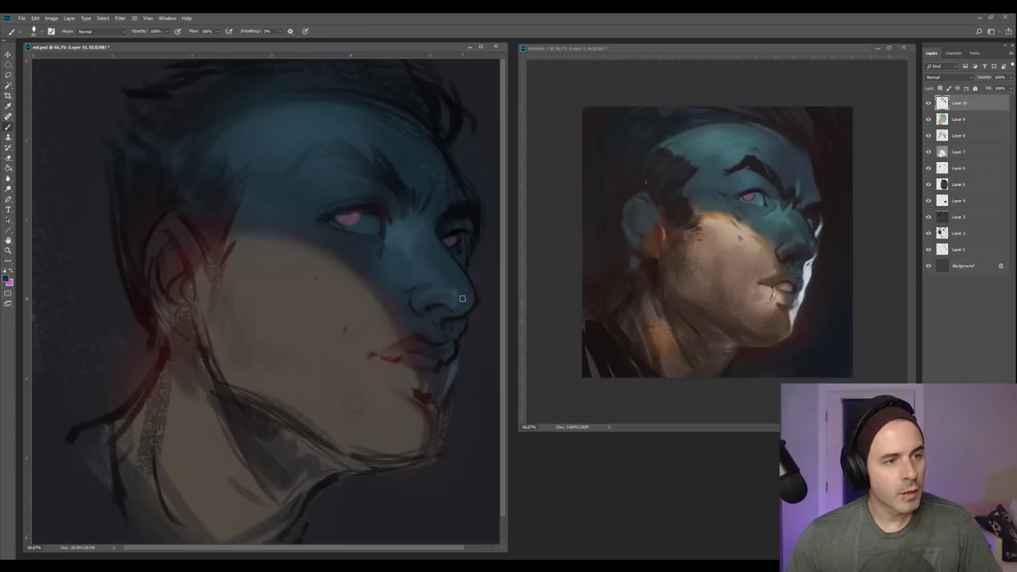
# Refine the nose wing and the underside of the nose with blues and dark tones sampled around them.
pyautogui.keyDown('alt'); pyautogui.click(460, 301); pyautogui.keyUp('alt')
pyautogui.keyDown('alt'); pyautogui.click(445, 316); pyautogui.keyUp('alt')
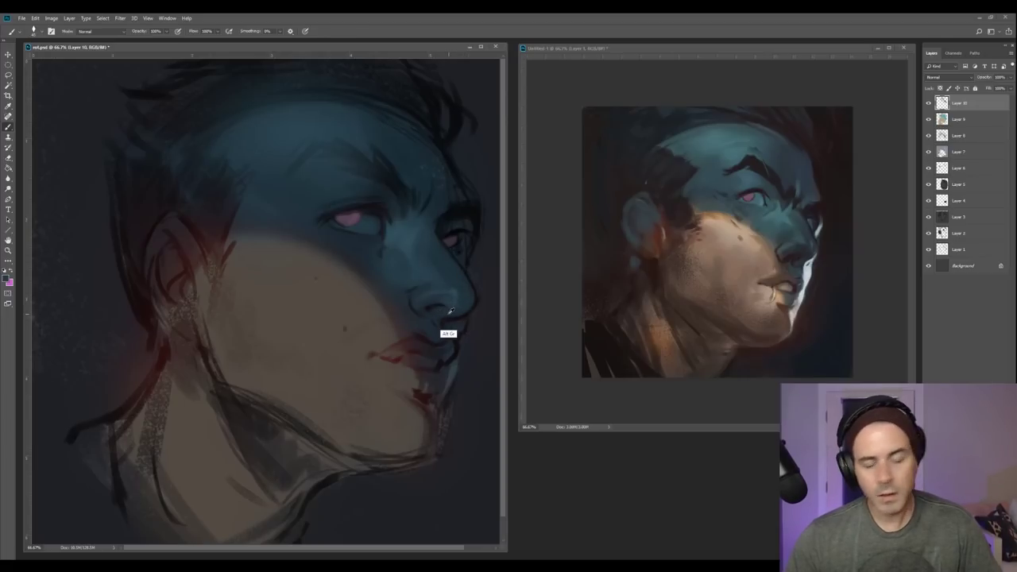
pyautogui.keyDown('alt'); pyautogui.click(442, 315); pyautogui.keyUp('alt')
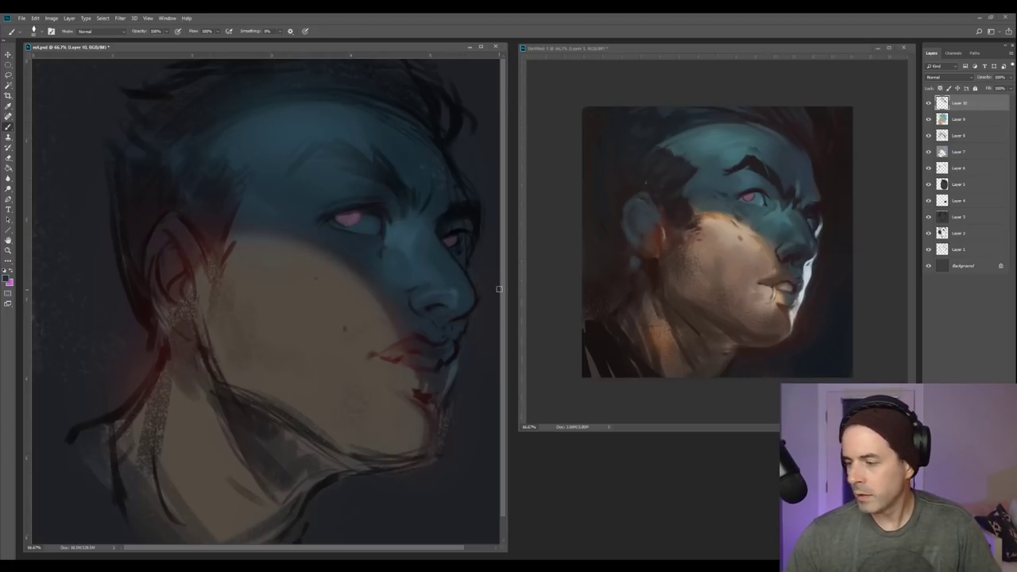
pyautogui.keyDown('alt'); pyautogui.click(415, 297); pyautogui.keyUp('alt')
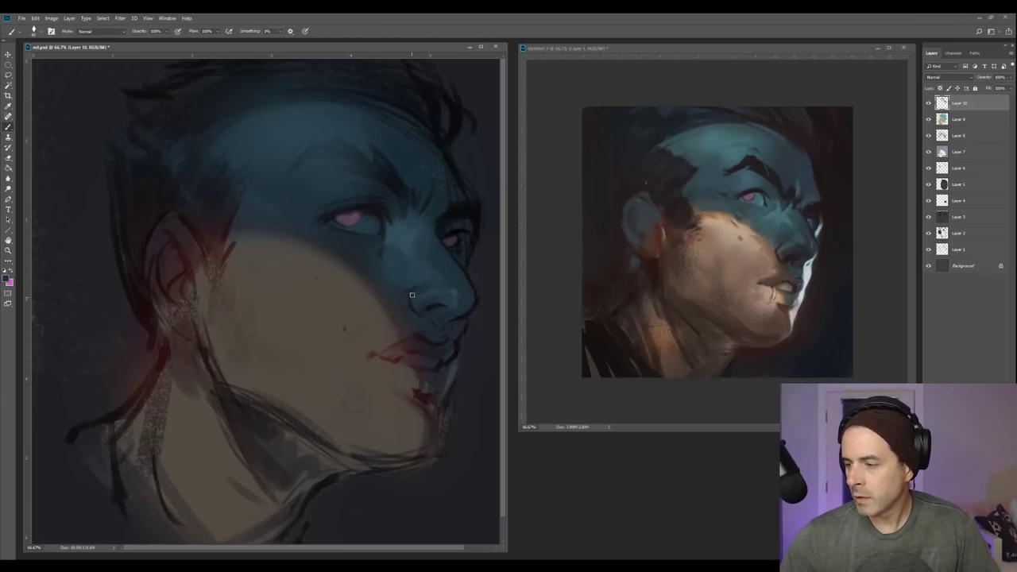
pyautogui.keyDown('alt'); pyautogui.click(469, 225); pyautogui.keyUp('alt')
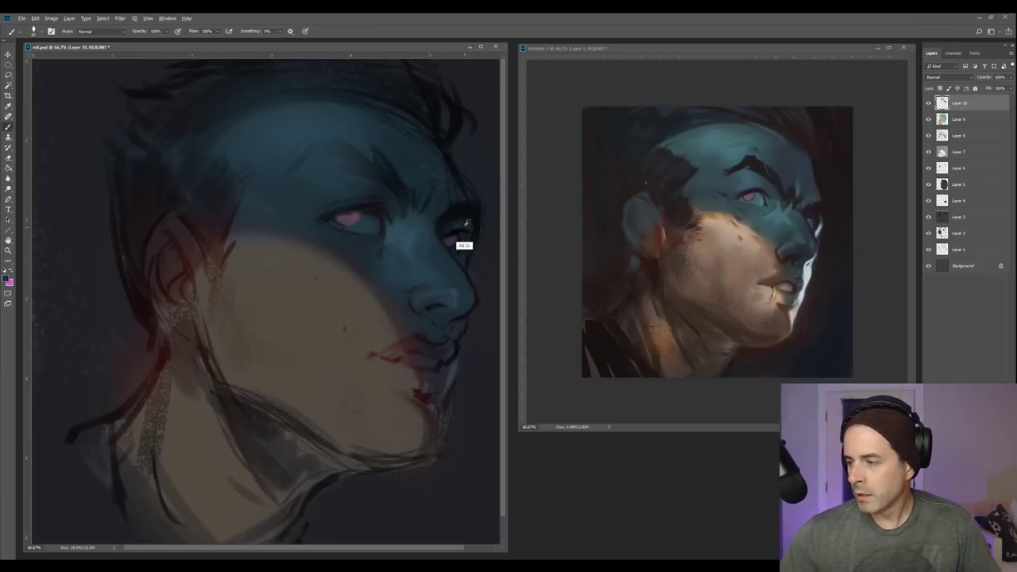
pyautogui.keyDown('alt'); pyautogui.click(407, 291); pyautogui.keyUp('alt')
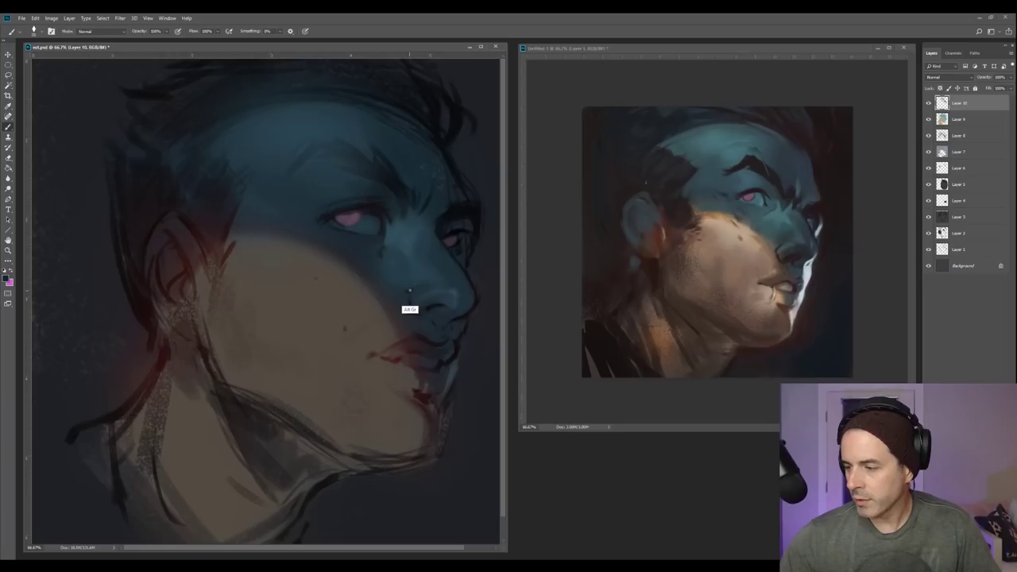
pyautogui.keyDown('alt'); pyautogui.click(414, 295); pyautogui.keyUp('alt')
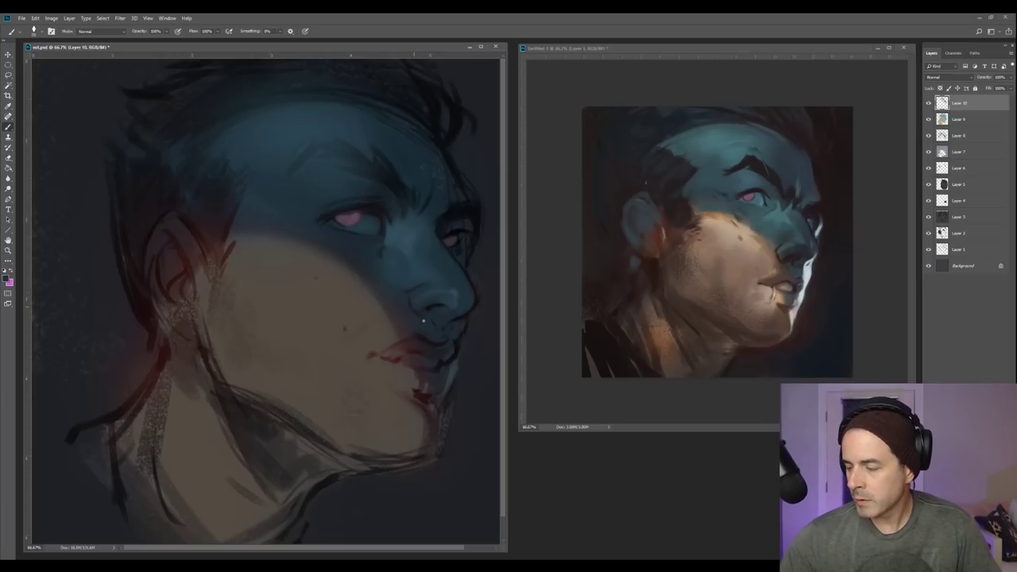
# Smooth the contour of the nose tip and the nose bridge with blues sampled from the nose and inner eye area.
pyautogui.keyDown('alt'); pyautogui.click(469, 297); pyautogui.keyUp('alt')
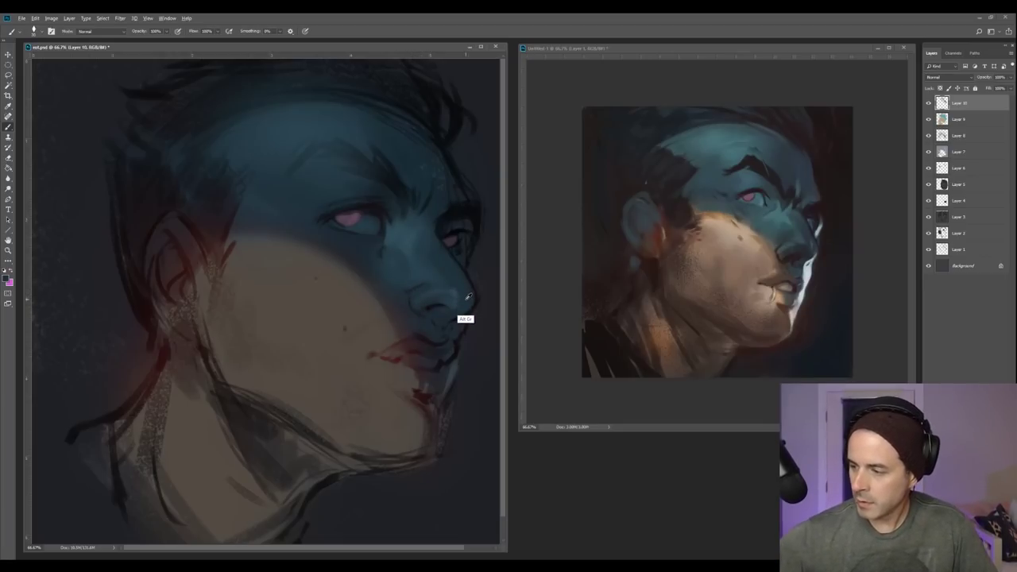
pyautogui.keyDown('alt'); pyautogui.click(448, 248); pyautogui.keyUp('alt')
pyautogui.keyDown('alt'); pyautogui.click(465, 289); pyautogui.keyUp('alt')
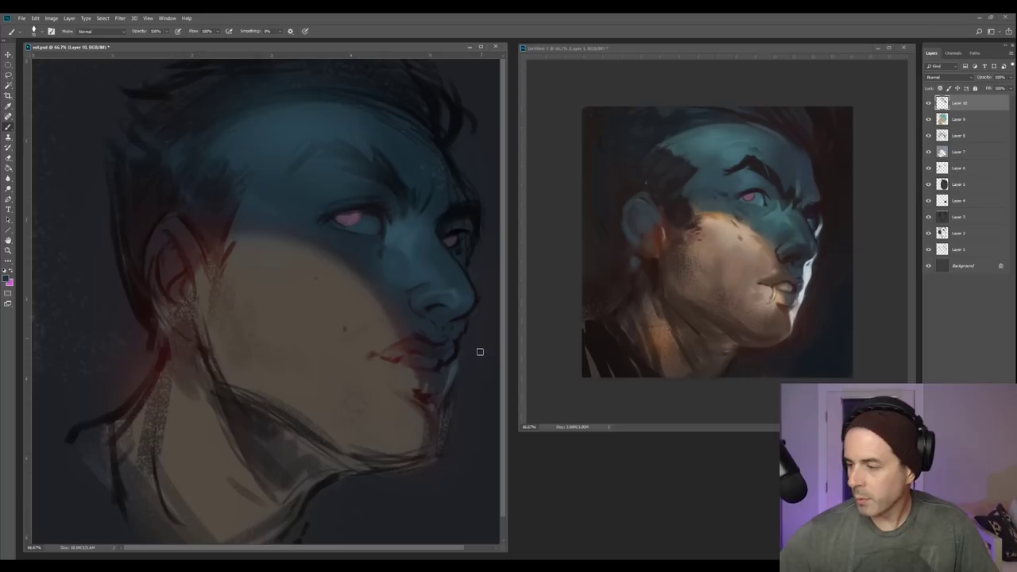
pyautogui.keyDown('alt'); pyautogui.click(412, 246); pyautogui.keyUp('alt')
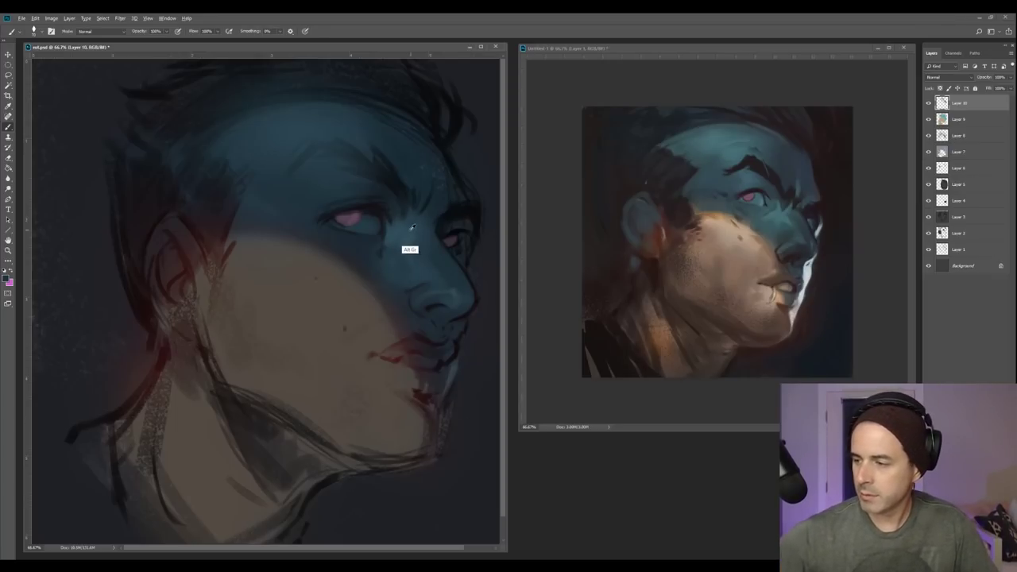
pyautogui.keyDown('alt'); pyautogui.click(412, 246); pyautogui.keyUp('alt')
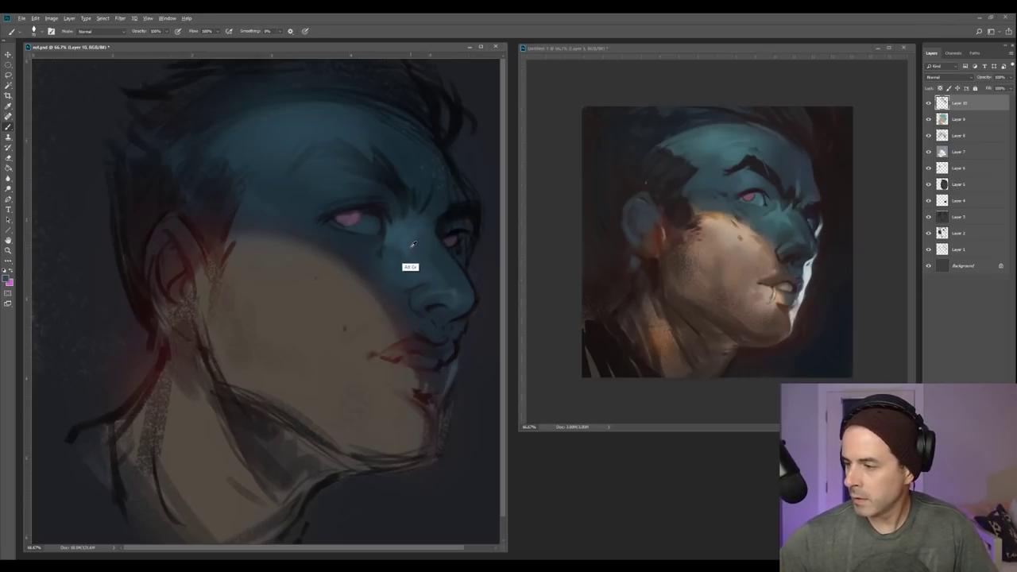
# Blend the side of the nose and the crease behind the nose wing into the cheek with sampled mid blues.
pyautogui.keyDown('alt'); pyautogui.click(405, 305); pyautogui.keyUp('alt')
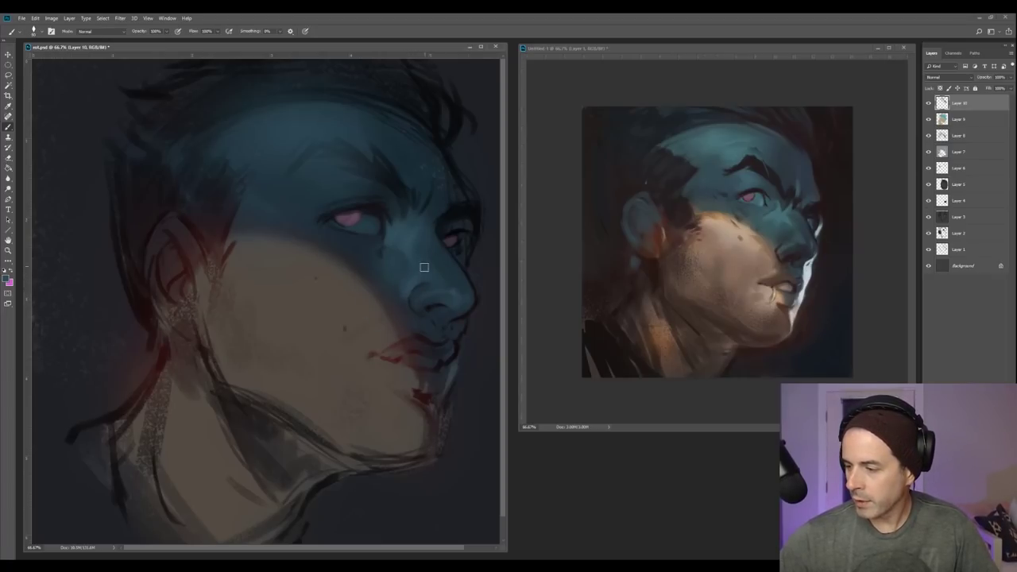
pyautogui.keyDown('alt'); pyautogui.click(407, 271); pyautogui.keyUp('alt')
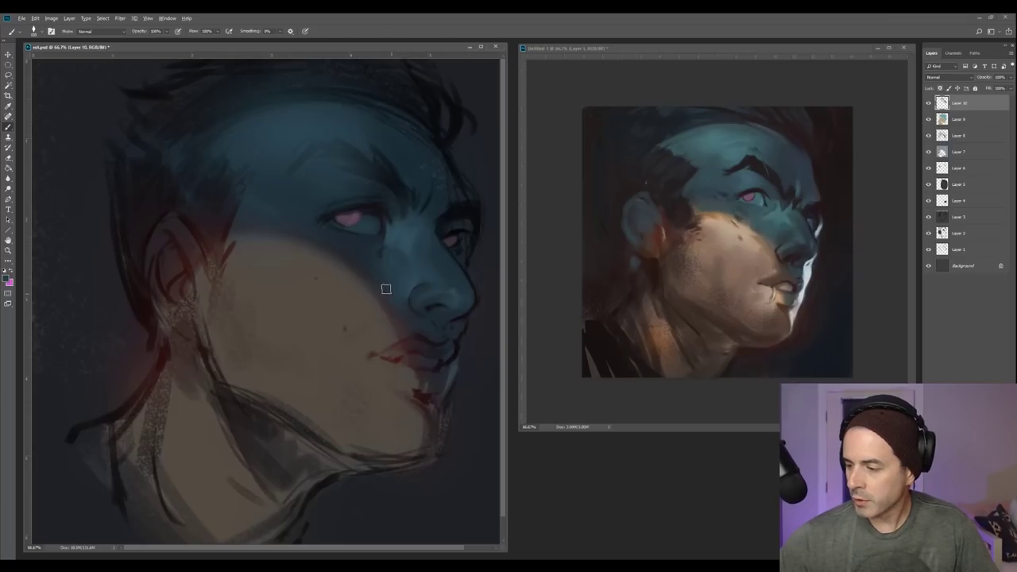
pyautogui.press('alt')
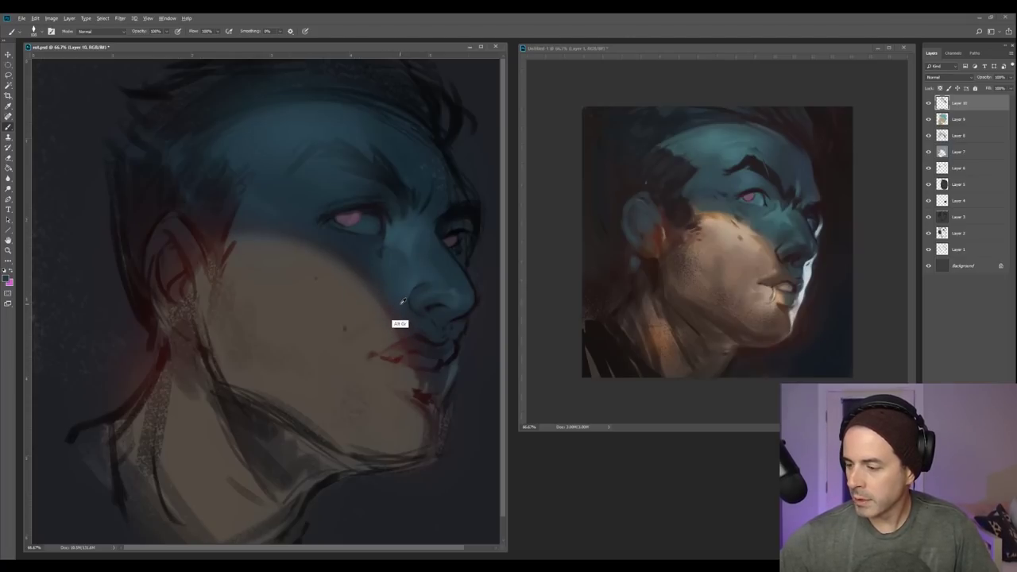
pyautogui.keyDown('alt'); pyautogui.click(421, 282); pyautogui.keyUp('alt')
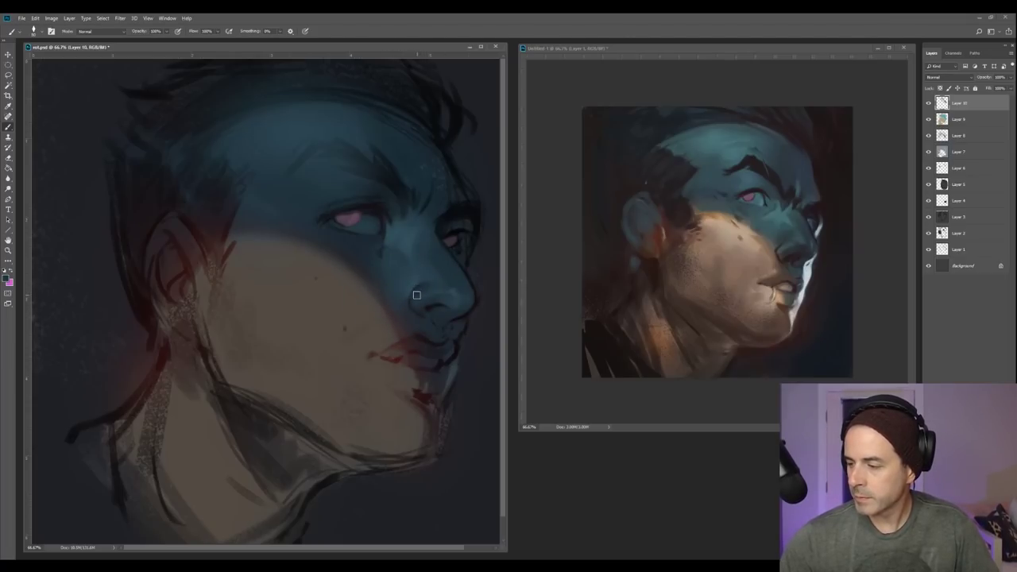
pyautogui.keyDown('alt'); pyautogui.click(414, 300); pyautogui.keyUp('alt')
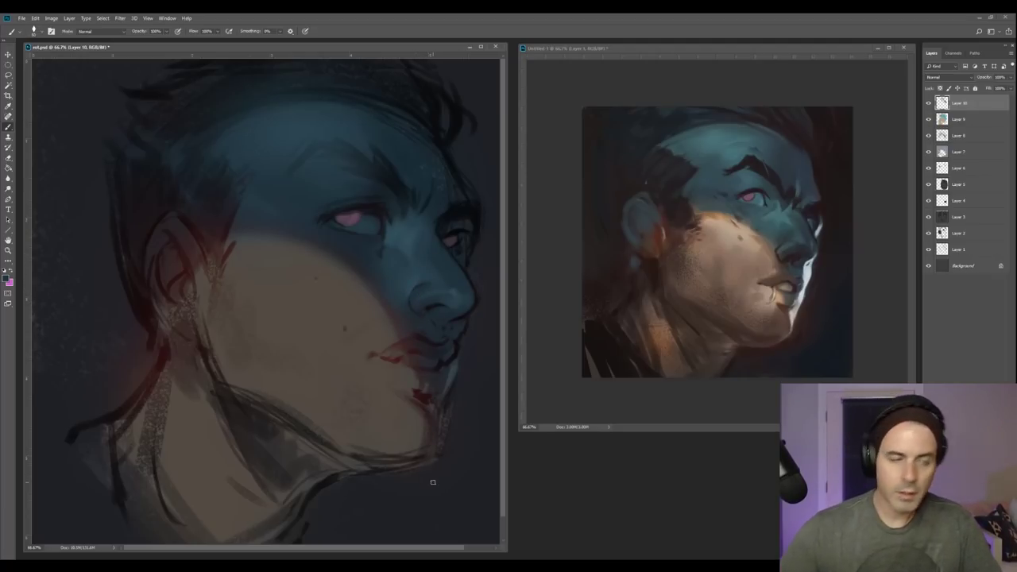
pyautogui.keyDown('alt'); pyautogui.click(417, 239); pyautogui.keyUp('alt')
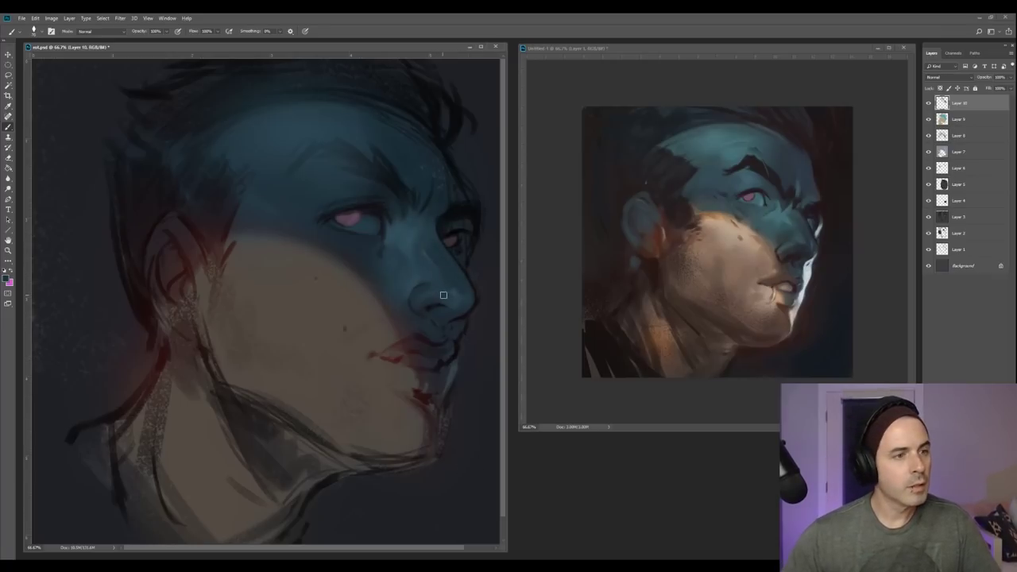
# Paint the shadow between the nose base and the upper lip with sampled dark blues.
pyautogui.keyDown('alt'); pyautogui.click(434, 322); pyautogui.keyUp('alt')
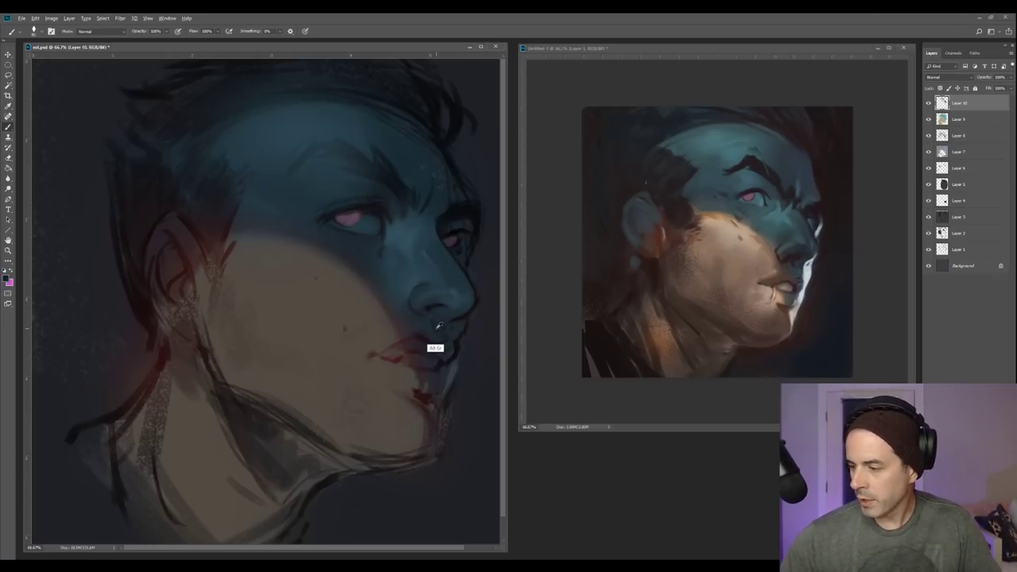
pyautogui.keyDown('alt'); pyautogui.click(438, 330); pyautogui.keyUp('alt')
pyautogui.keyDown('alt'); pyautogui.click(438, 324); pyautogui.keyUp('alt')
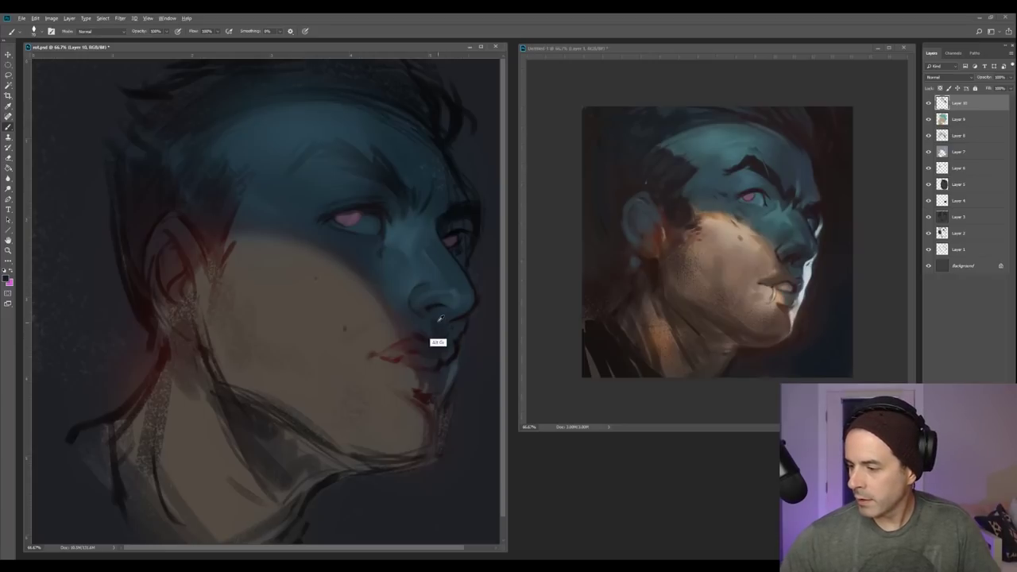
pyautogui.keyDown('alt'); pyautogui.click(441, 337); pyautogui.keyUp('alt')
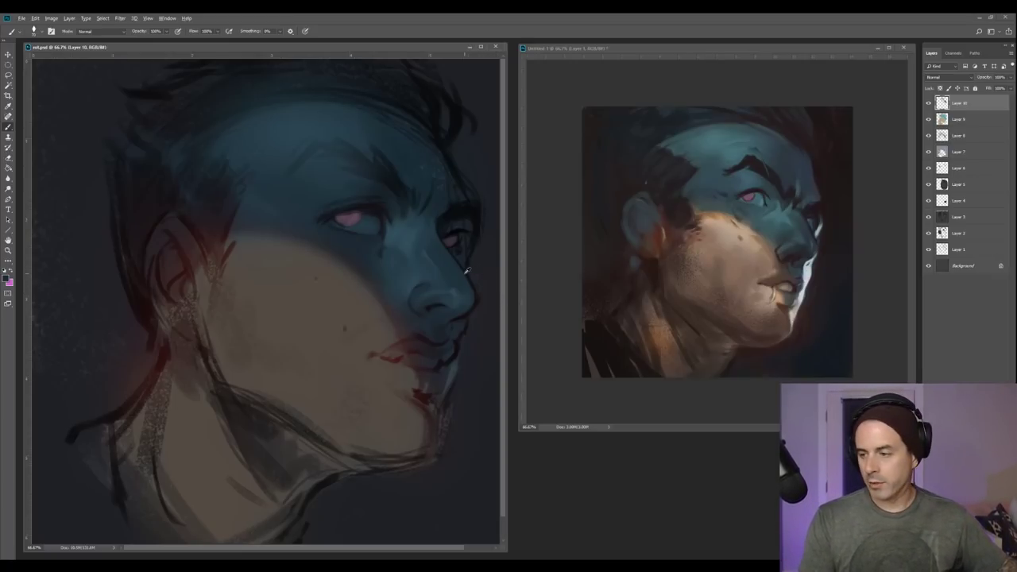
# Flip both the drawing and the reference canvas back horizontally and save the drawing.
pyautogui.press('F2')
pyautogui.click(625, 235)
pyautogui.press('F2')
pyautogui.hotkey('ctrl', 'Tab')
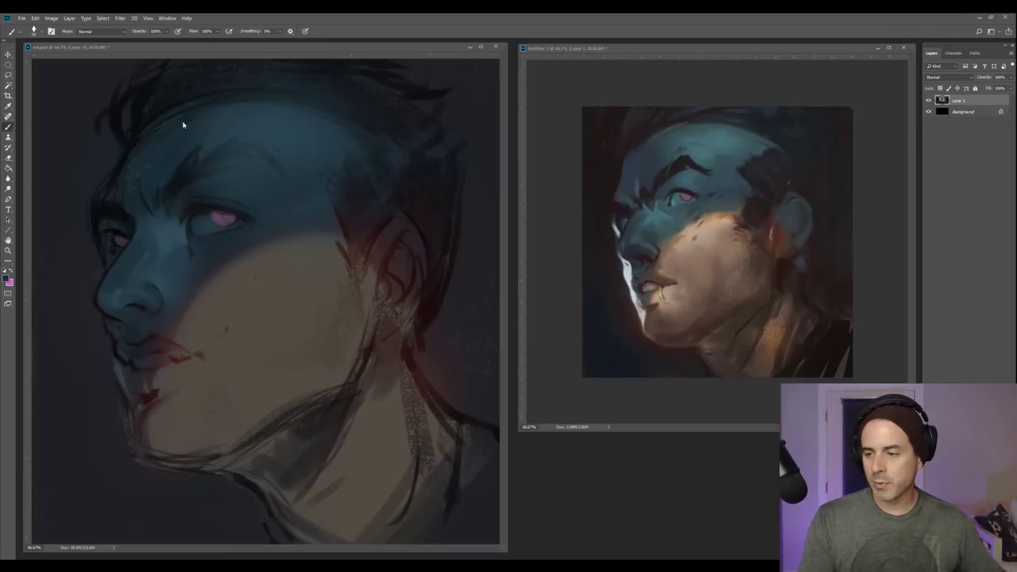
pyautogui.click(233, 127)
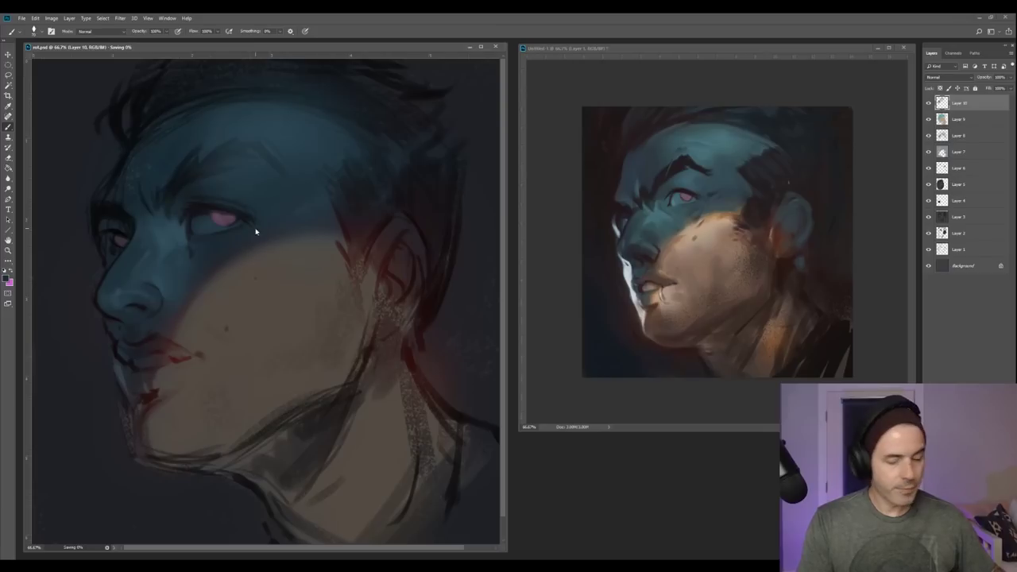
pyautogui.scroll(-1, 187, 280)
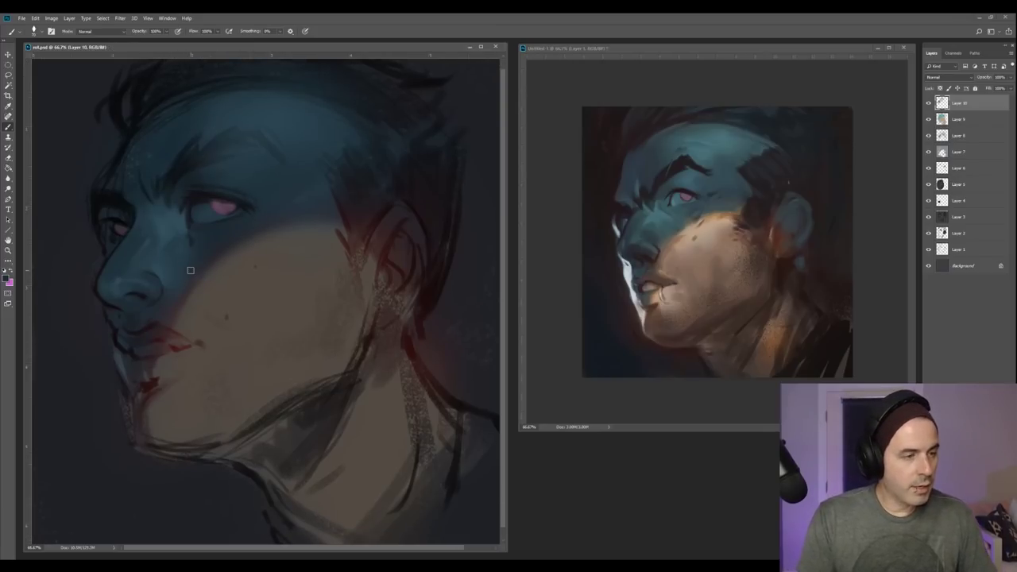
# Sharpen the nostril opening and the lower edge of the nose wing with repeatedly sampled dark and mid blues.
pyautogui.keyDown('alt'); pyautogui.click(144, 298); pyautogui.keyUp('alt')
pyautogui.keyDown('alt'); pyautogui.click(144, 294); pyautogui.keyUp('alt')
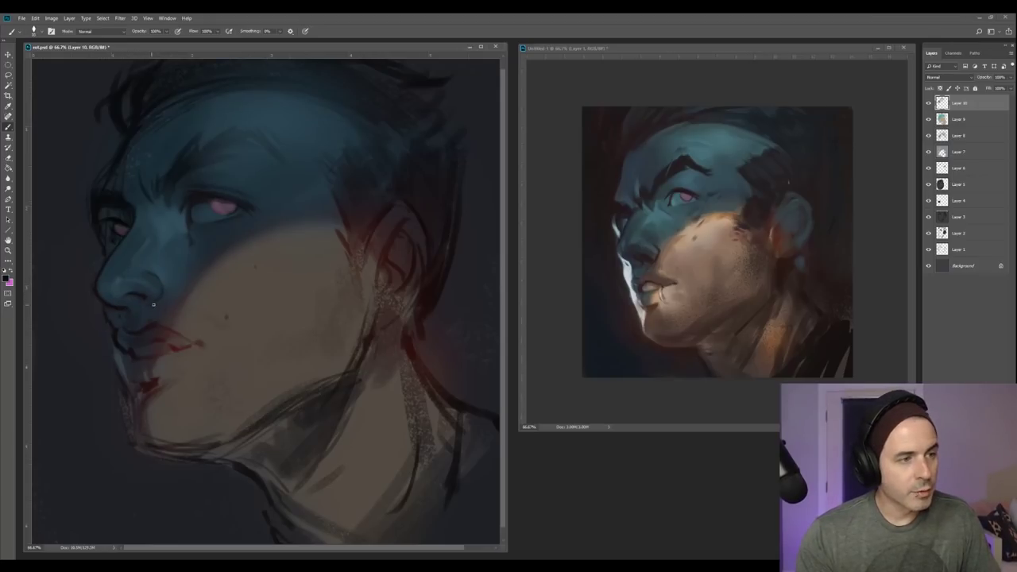
pyautogui.keyDown('alt'); pyautogui.click(144, 304); pyautogui.keyUp('alt')
pyautogui.keyDown('alt'); pyautogui.click(125, 310); pyautogui.keyUp('alt')
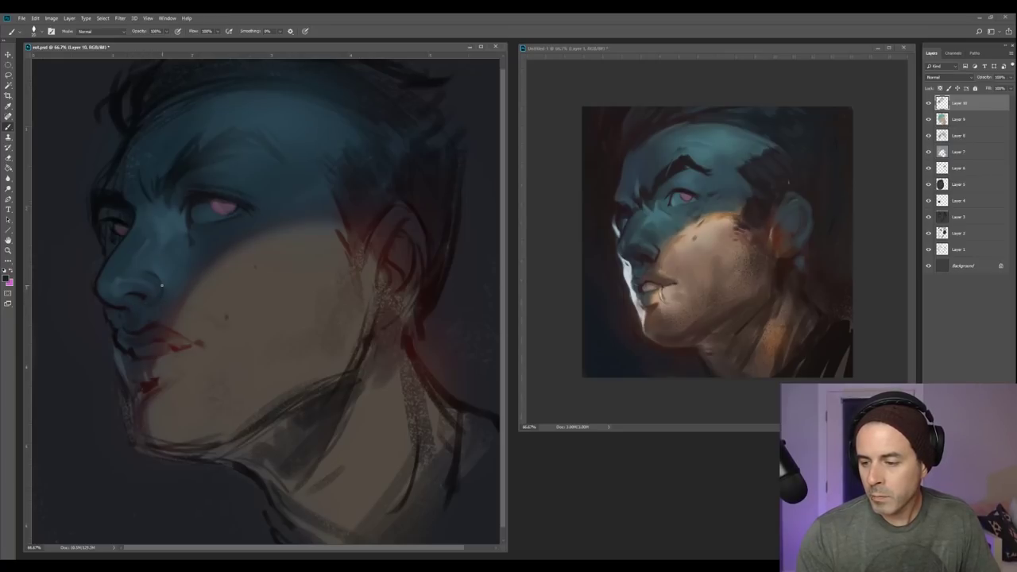
pyautogui.press('alt')
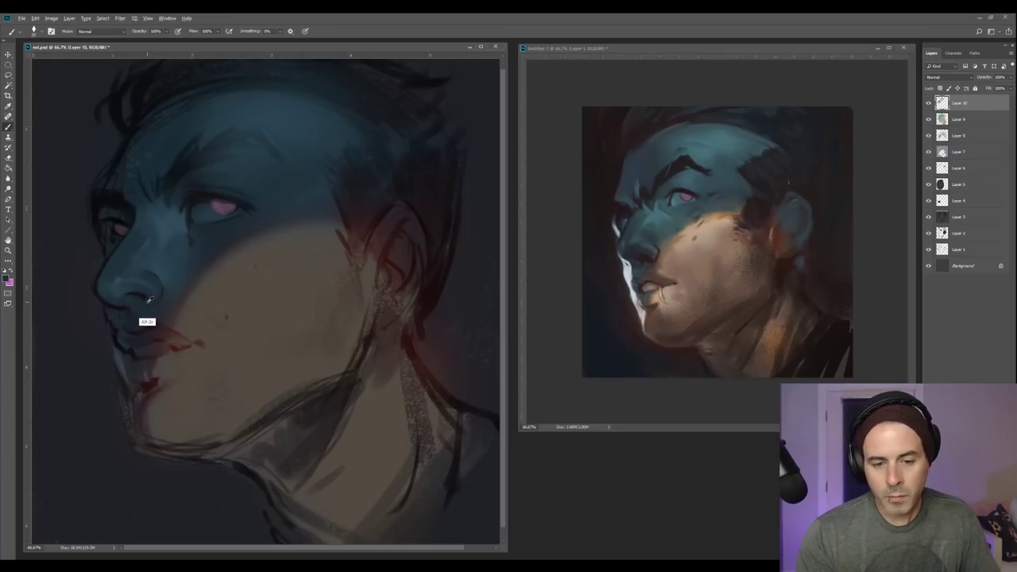
pyautogui.press('alt')
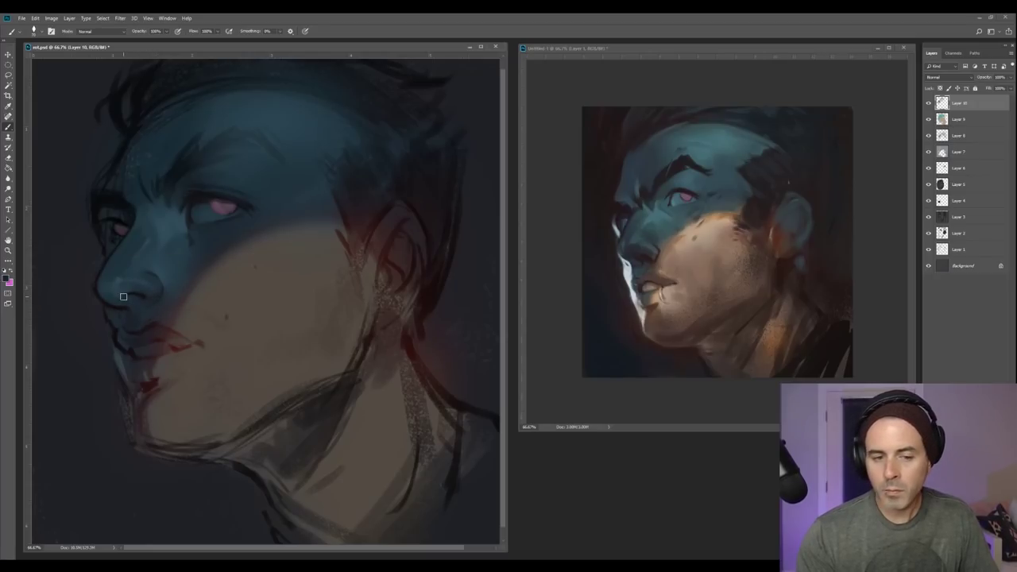
pyautogui.press('alt')
pyautogui.press('alt')
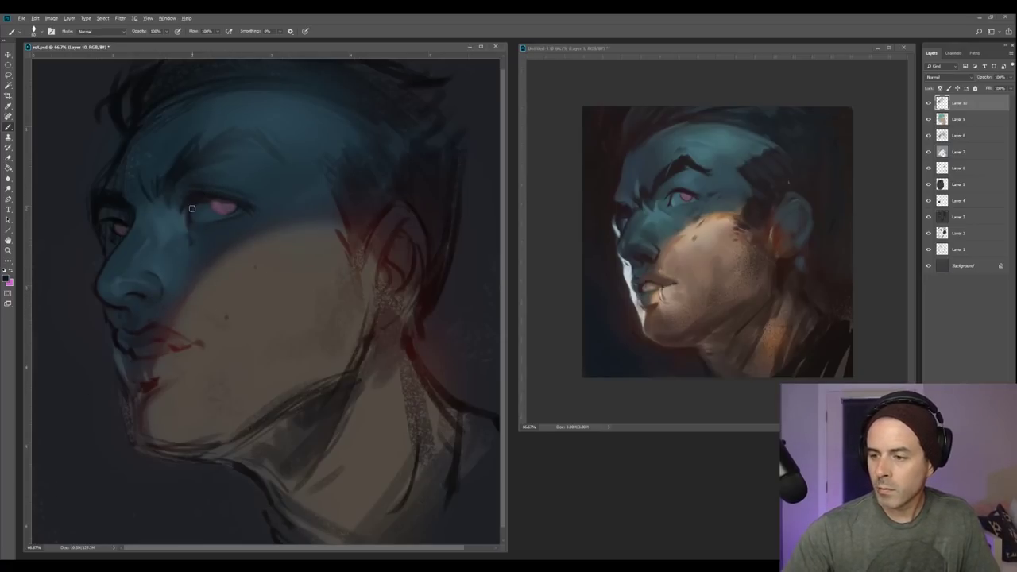
# Darken the inner corner and upper lid line of the near eye with sampled dark tones.
pyautogui.press('alt')
pyautogui.press('alt')
pyautogui.keyDown('alt'); pyautogui.click(209, 196); pyautogui.keyUp('alt')
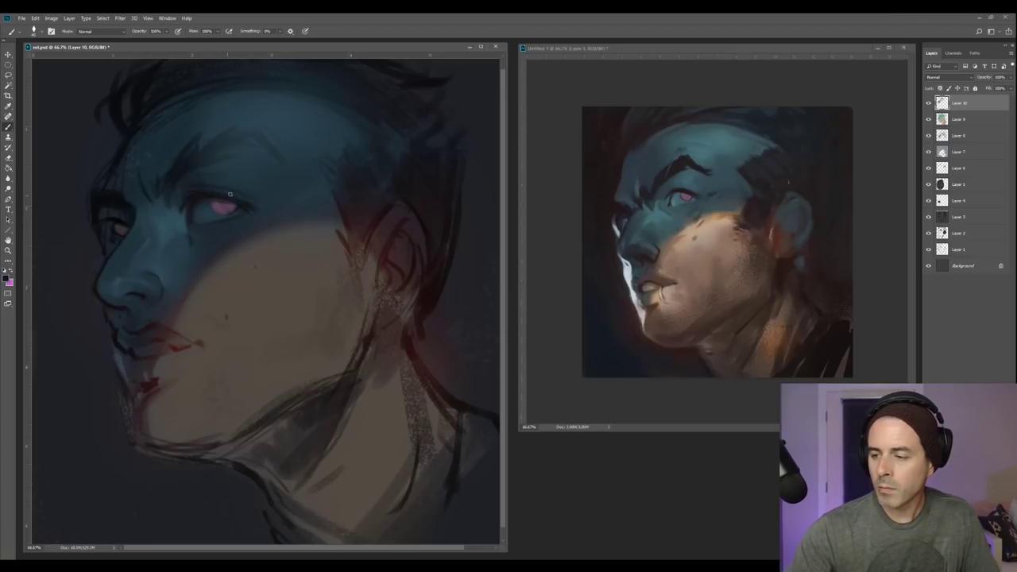
pyautogui.keyDown('alt'); pyautogui.click(224, 191); pyautogui.keyUp('alt')
# Repaint the near eye's iris with a more saturated pink and a darker pupil, adjusting the brush size.
pyautogui.keyDown('alt'); pyautogui.click(223, 209); pyautogui.keyUp('alt')
pyautogui.keyDown('alt'); pyautogui.click(227, 201); pyautogui.keyUp('alt')
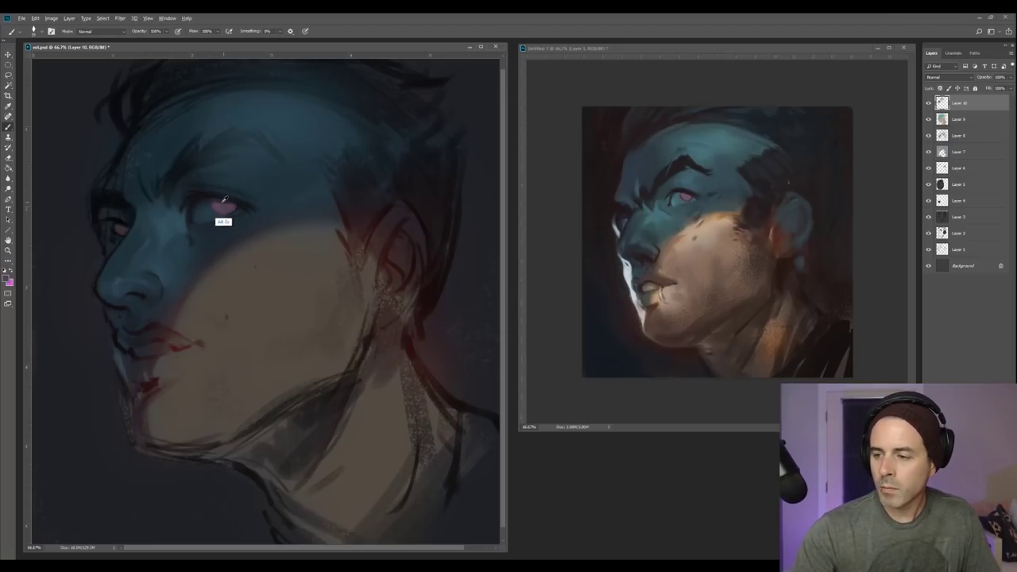
pyautogui.keyDown('alt'); pyautogui.click(225, 203); pyautogui.keyUp('alt')
pyautogui.click(6, 278)
pyautogui.click(480, 279)
pyautogui.press('Return')
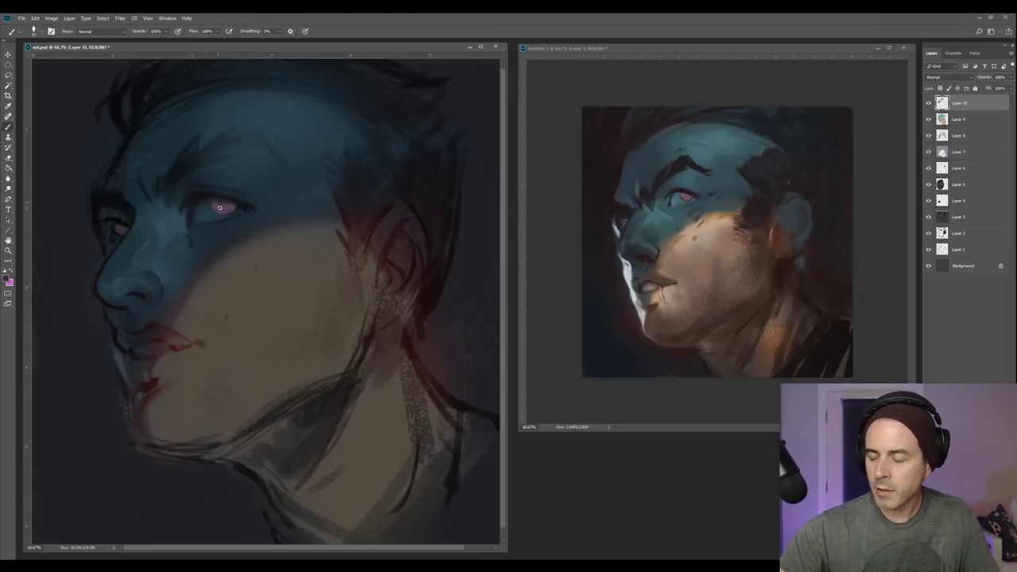
pyautogui.keyDown('alt'); pyautogui.click(227, 209); pyautogui.keyUp('alt')
pyautogui.keyDown('alt'); pyautogui.click(217, 209); pyautogui.keyUp('alt')
pyautogui.press(']')
pyautogui.keyDown('alt'); pyautogui.click(220, 206); pyautogui.keyUp('alt')
pyautogui.press('[')
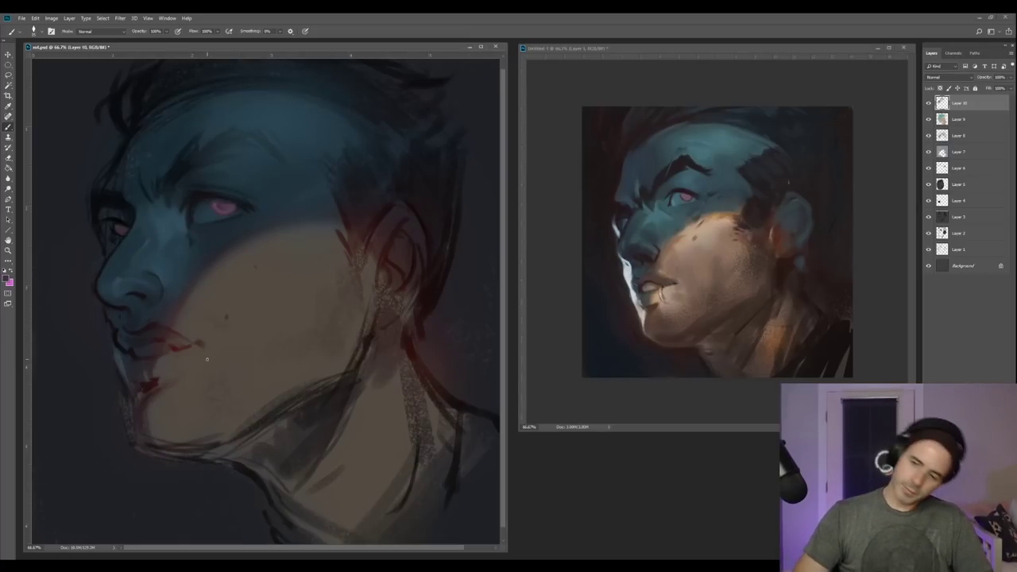
# Paint the philtrum and the upper edge of the upper lip with dark blues sampled around the mouth.
pyautogui.keyDown('alt'); pyautogui.click(154, 316); pyautogui.keyUp('alt')
pyautogui.keyDown('alt'); pyautogui.click(134, 326); pyautogui.keyUp('alt')
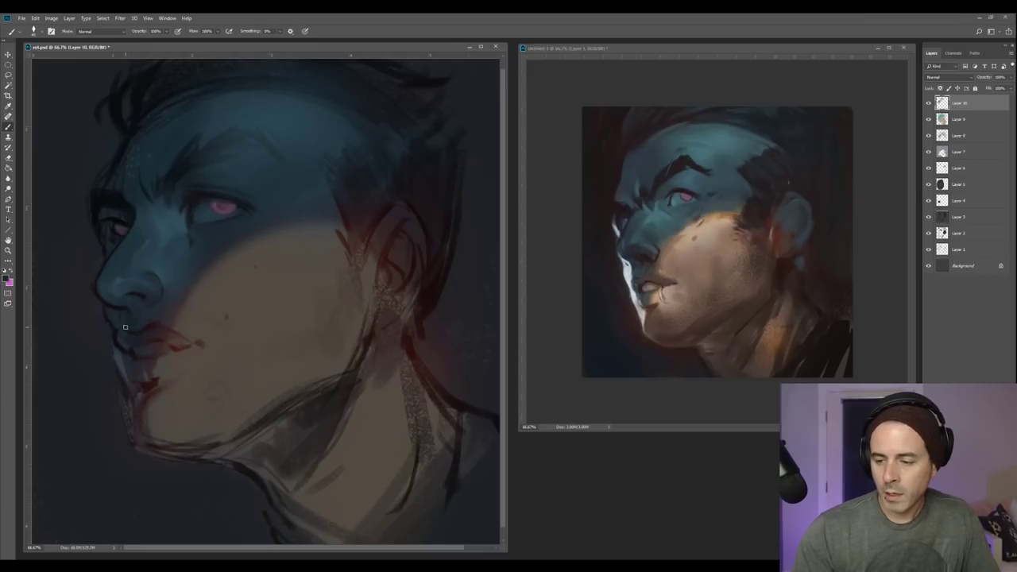
pyautogui.keyDown('alt'); pyautogui.click(132, 329); pyautogui.keyUp('alt')
pyautogui.keyDown('alt'); pyautogui.click(130, 329); pyautogui.keyUp('alt')
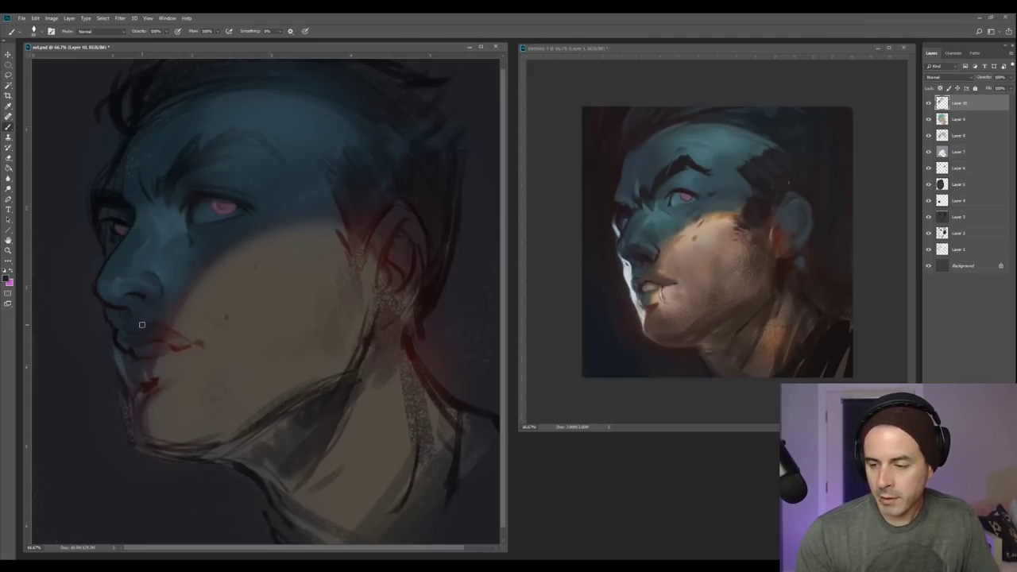
pyautogui.keyDown('alt'); pyautogui.click(150, 332); pyautogui.keyUp('alt')
pyautogui.keyDown('alt'); pyautogui.click(128, 330); pyautogui.keyUp('alt')
pyautogui.keyDown('alt'); pyautogui.click(137, 338); pyautogui.keyUp('alt')
pyautogui.keyDown('alt'); pyautogui.click(141, 335); pyautogui.keyUp('alt')
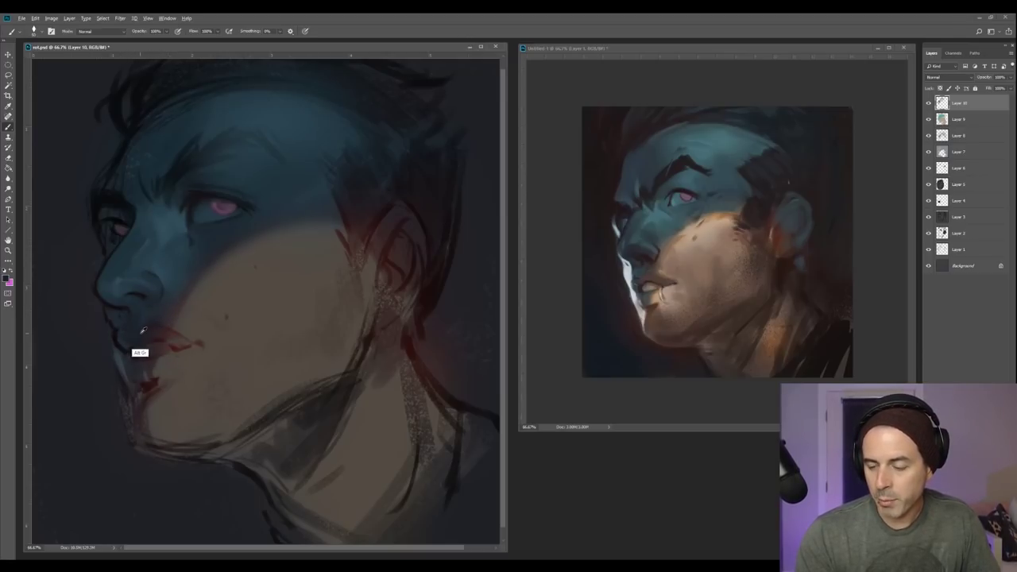
pyautogui.keyDown('alt'); pyautogui.click(159, 322); pyautogui.keyUp('alt')
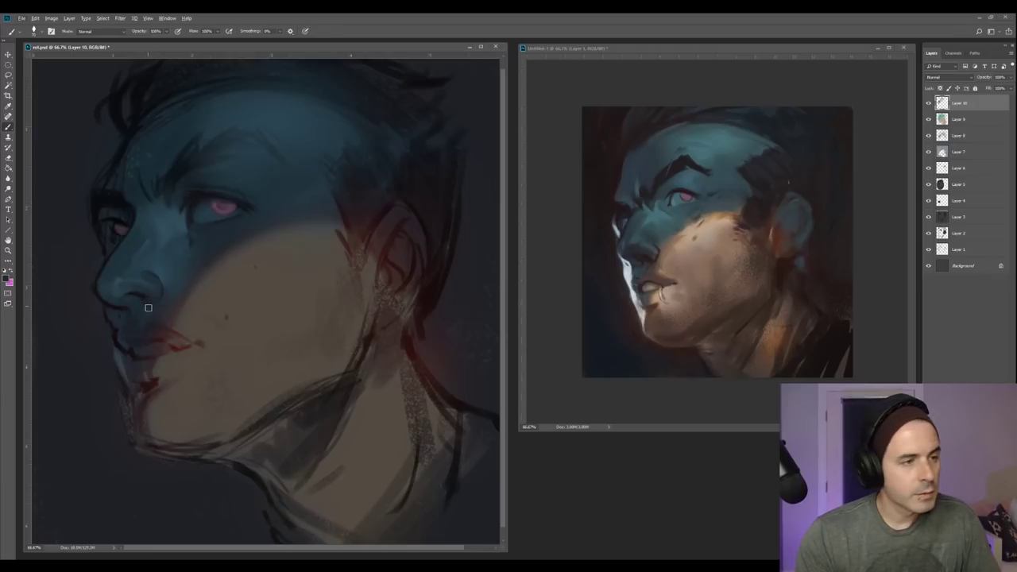
# Blend the shadowed skin between the nostril and the upper lip with repeatedly sampled blues.
pyautogui.press('alt')
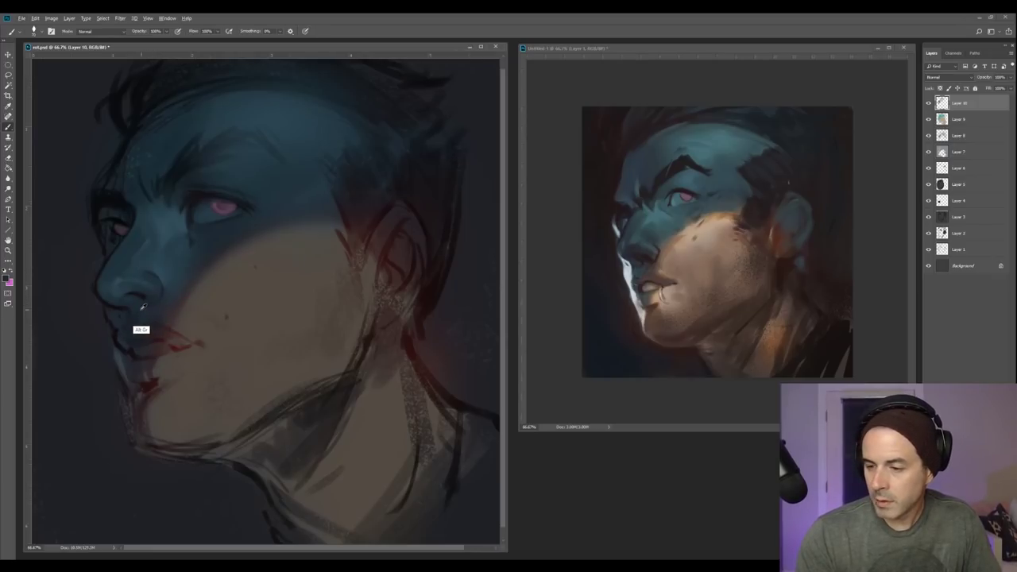
pyautogui.press('alt')
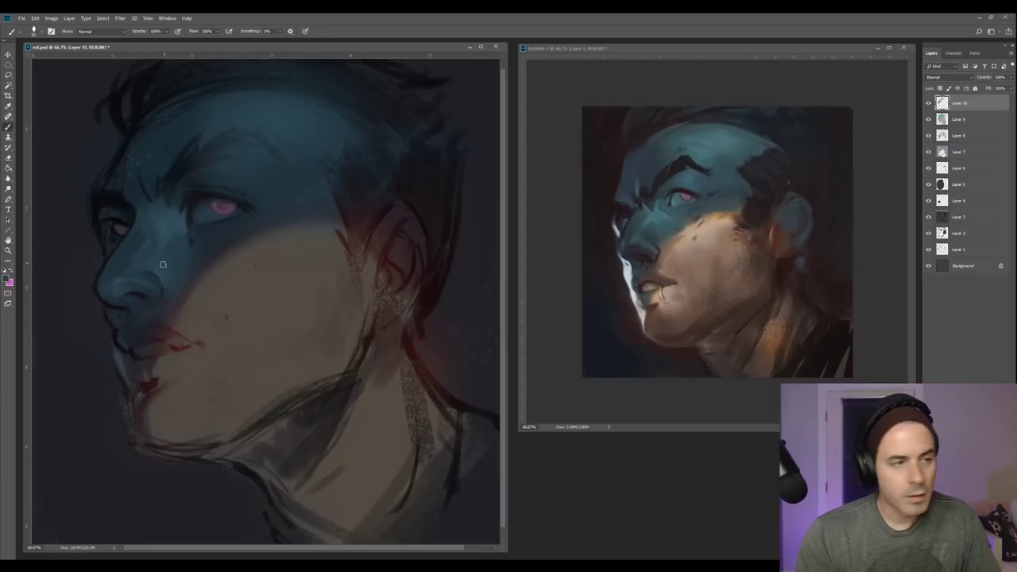
pyautogui.press('alt')
pyautogui.keyDown('alt'); pyautogui.click(159, 316); pyautogui.keyUp('alt')
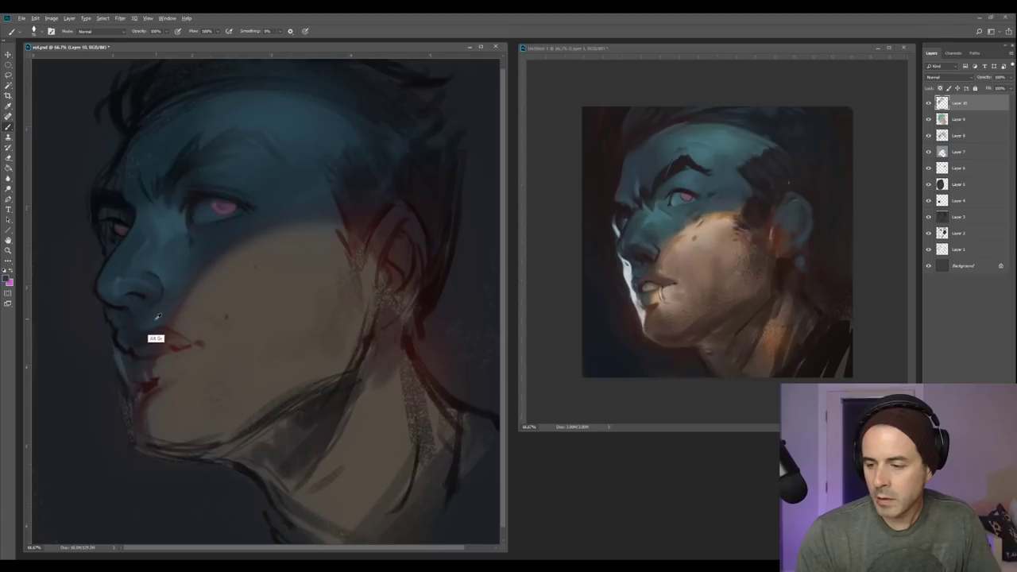
pyautogui.keyDown('alt'); pyautogui.click(148, 327); pyautogui.keyUp('alt')
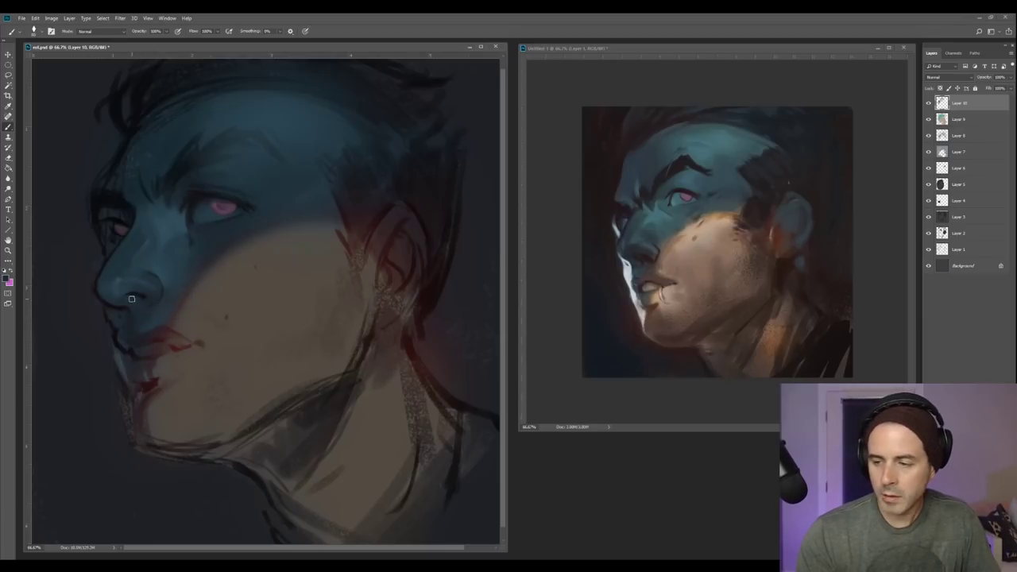
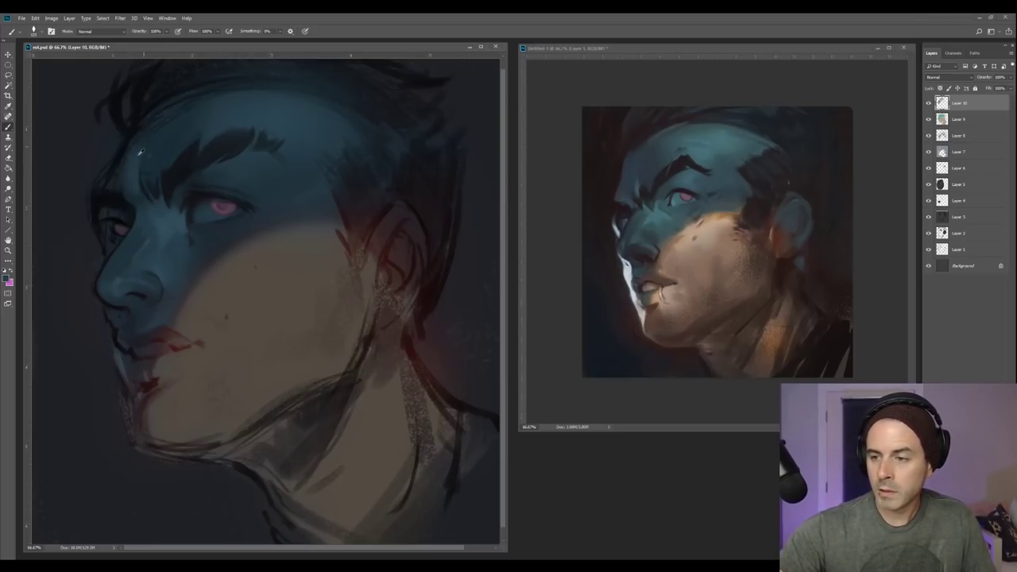
# Fill the near eyebrow with dark strokes and refine the brow area and far eye with sampled dark tones.
pyautogui.press('alt')
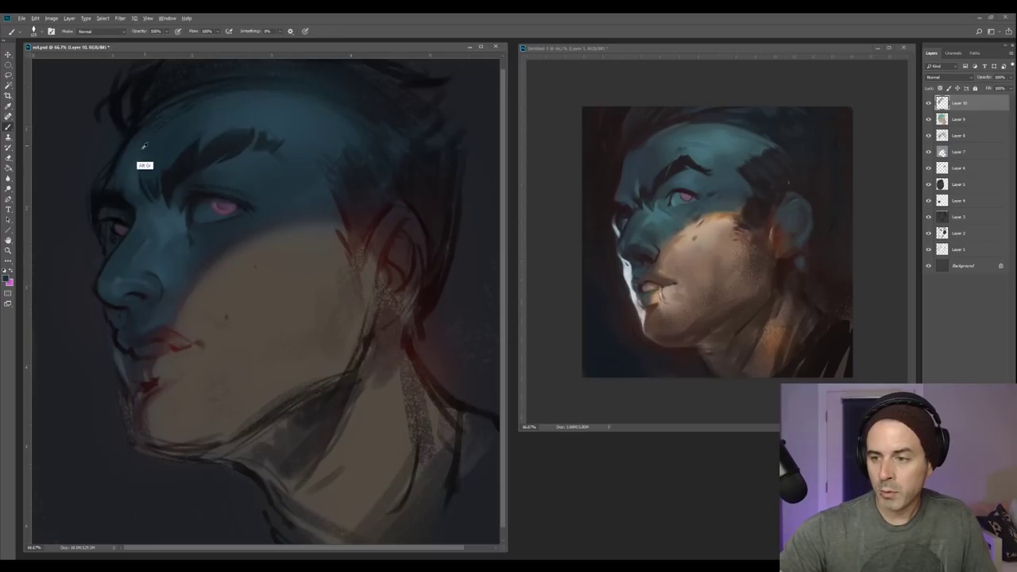
pyautogui.keyDown('alt'); pyautogui.click(137, 193); pyautogui.keyUp('alt')
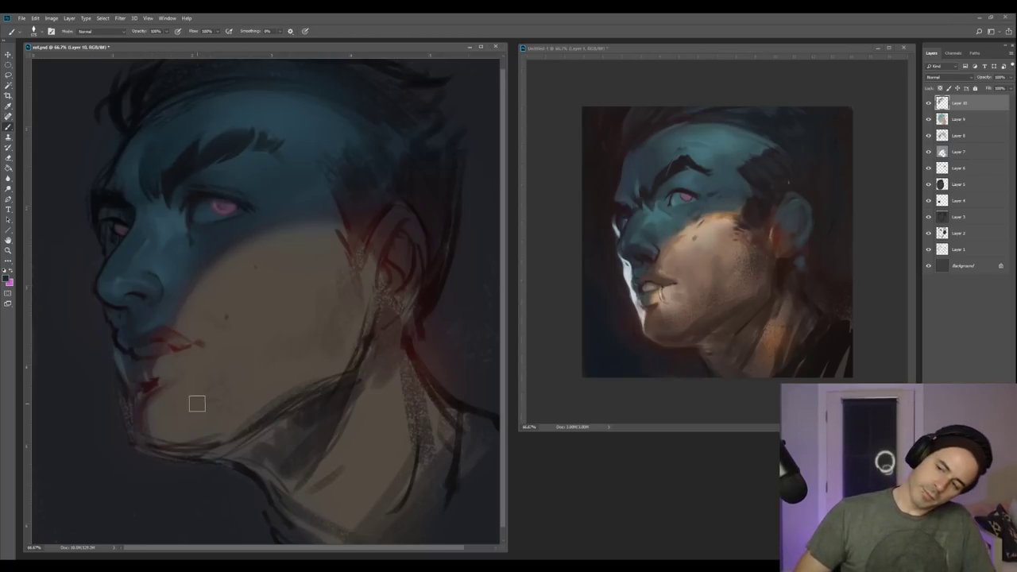
pyautogui.keyDown('alt'); pyautogui.click(112, 212); pyautogui.keyUp('alt')
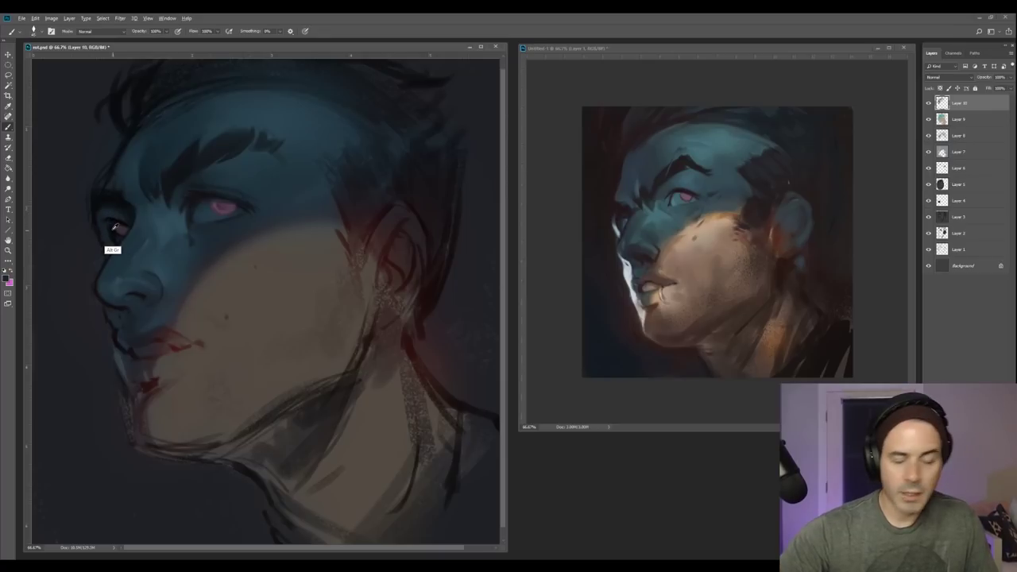
pyautogui.keyDown('alt'); pyautogui.click(116, 229); pyautogui.keyUp('alt')
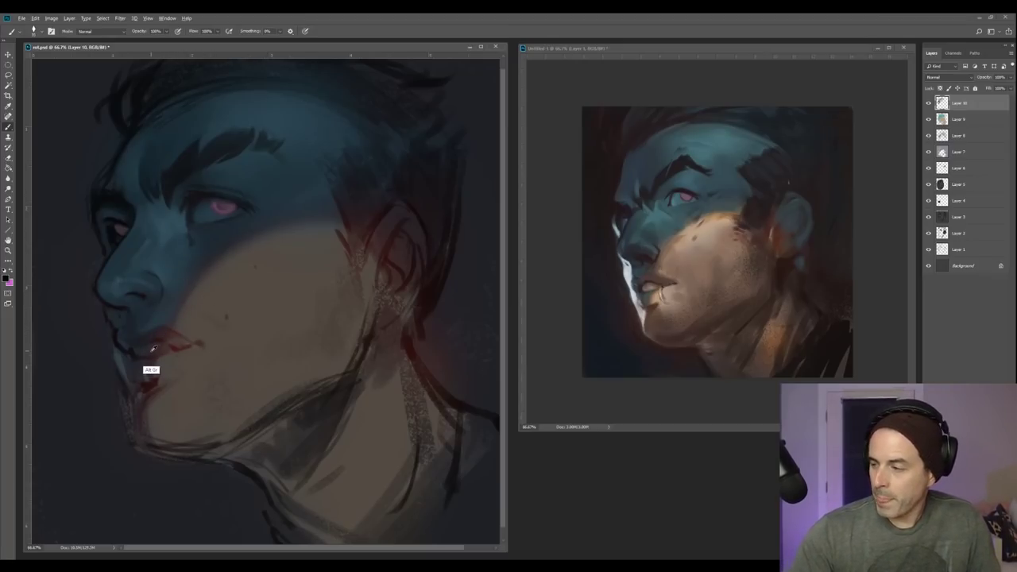
# Choose a muted blue from the face and paint the teeth inside the parted lips, shaping them with sampled dark tones.
pyautogui.click(167, 284)
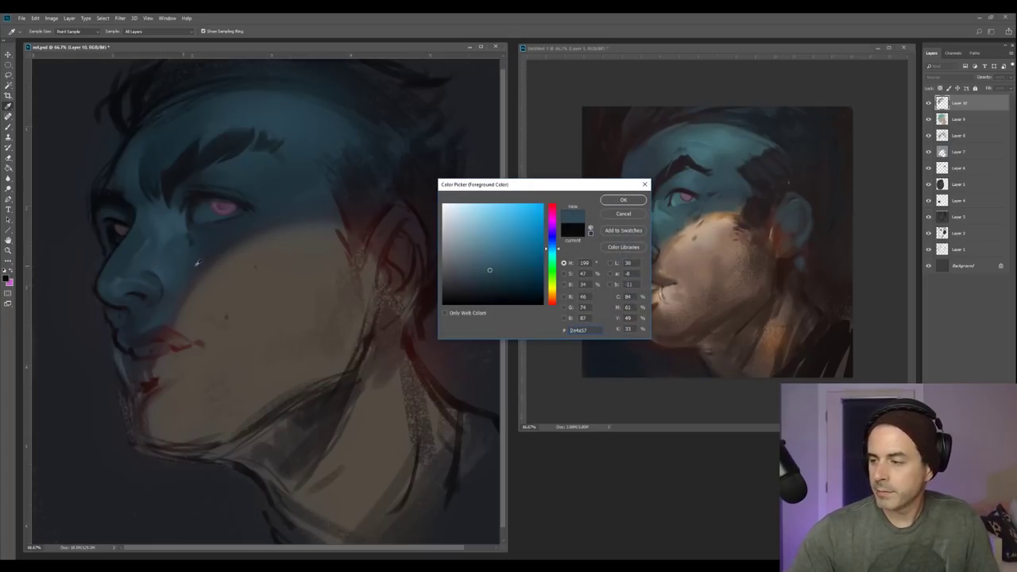
pyautogui.click(622, 201)
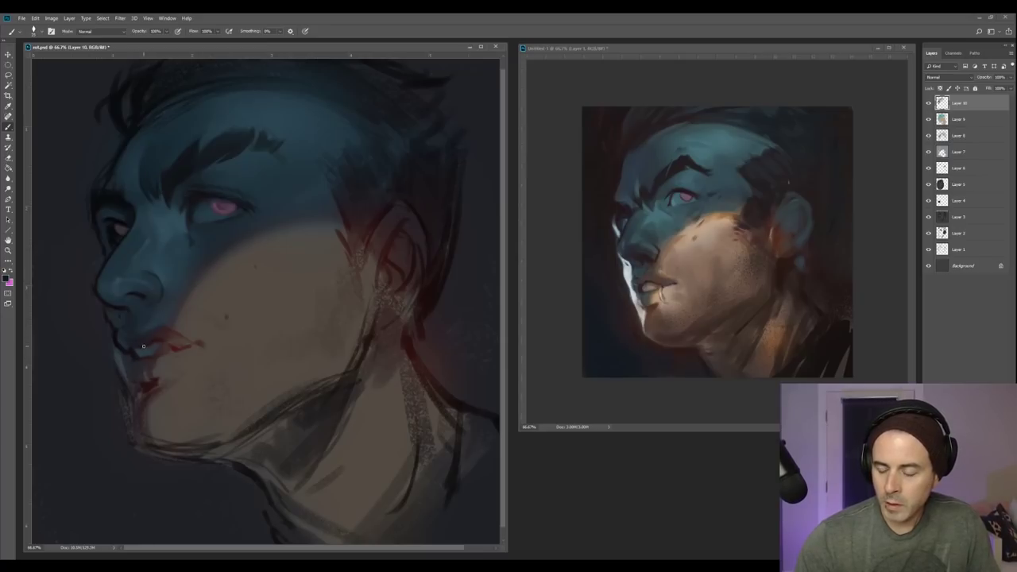
pyautogui.keyDown('alt'); pyautogui.click(137, 347); pyautogui.keyUp('alt')
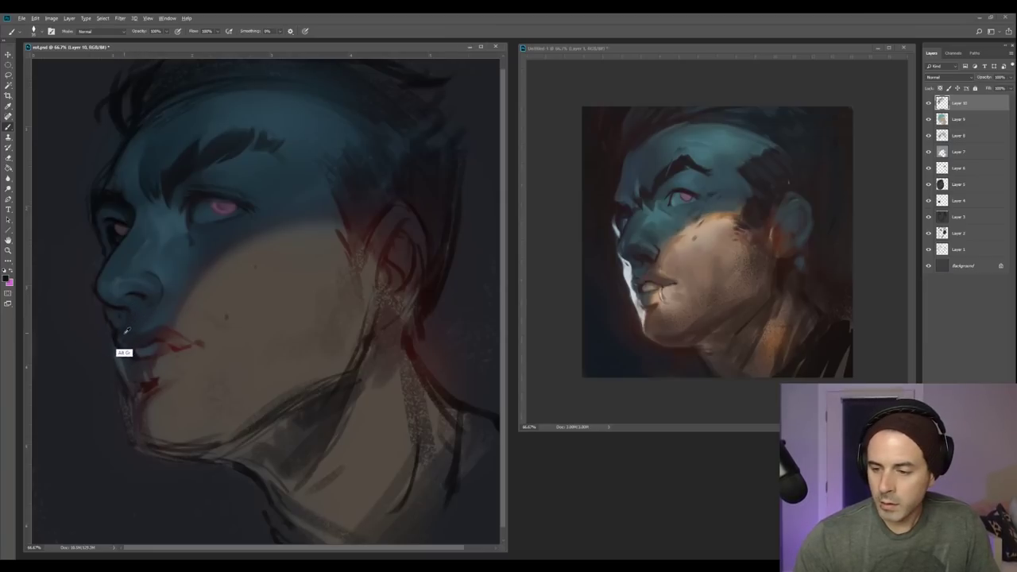
pyautogui.keyDown('alt'); pyautogui.click(151, 325); pyautogui.keyUp('alt')
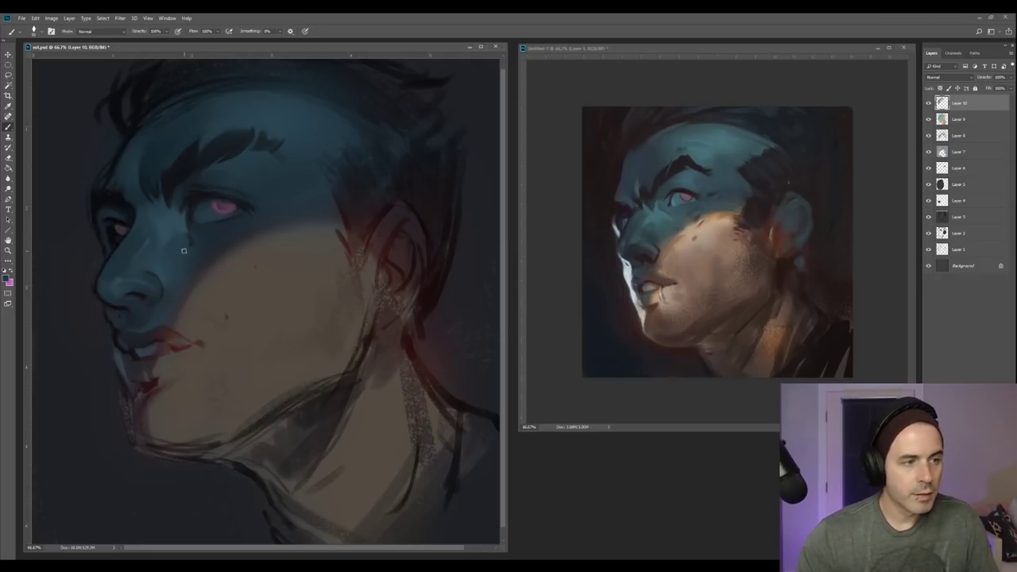
# Define the parting line and near corner of the mouth with sampled dark and reddish tones, adjusting the brush size.
pyautogui.keyDown('alt'); pyautogui.click(182, 334); pyautogui.keyUp('alt')
pyautogui.keyDown('alt'); pyautogui.click(185, 336); pyautogui.keyUp('alt')
pyautogui.keyDown('alt'); pyautogui.click(188, 339); pyautogui.keyUp('alt')
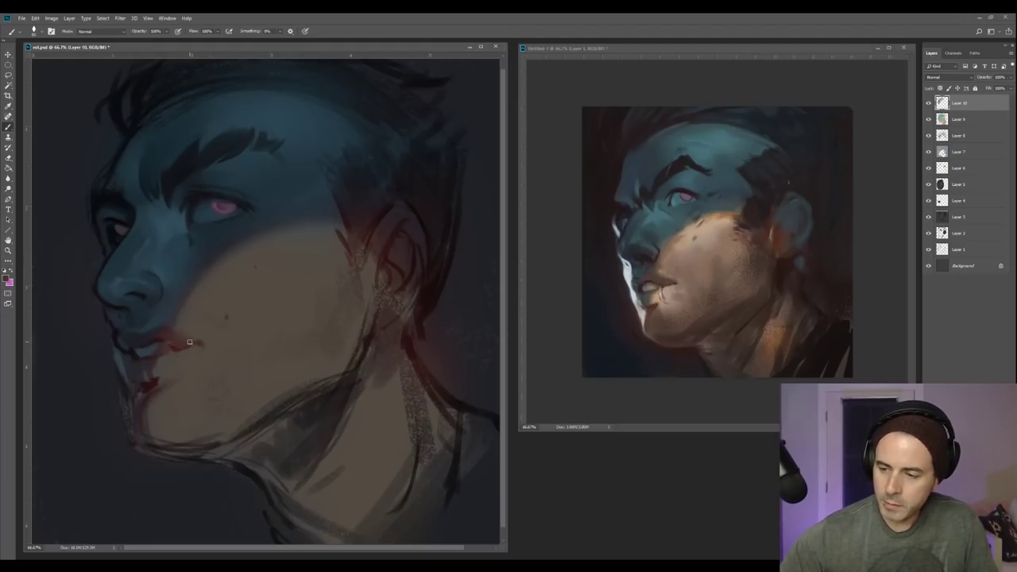
pyautogui.keyDown('alt'); pyautogui.click(124, 365); pyautogui.keyUp('alt')
pyautogui.press('[')
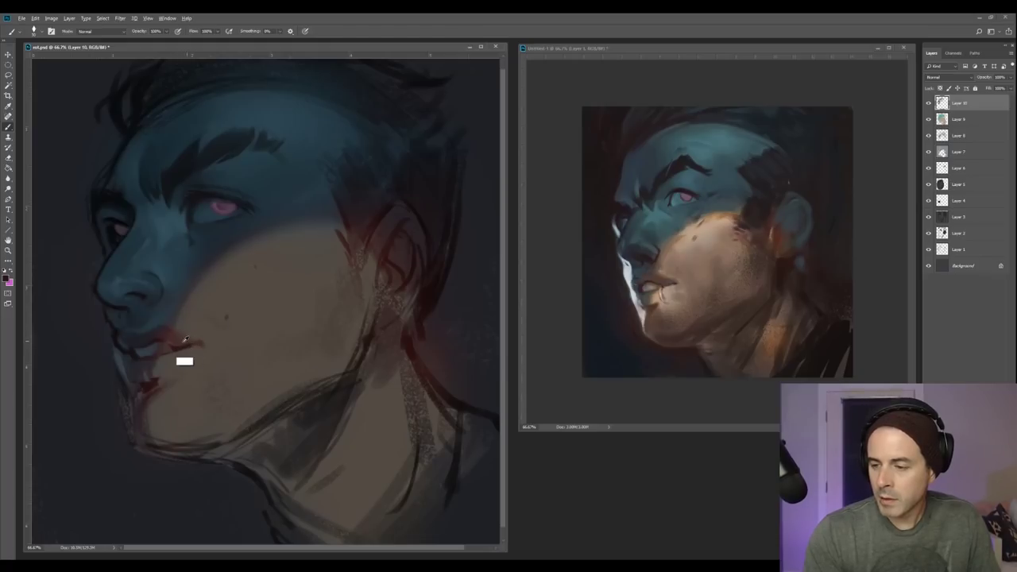
pyautogui.keyDown('alt'); pyautogui.click(174, 355); pyautogui.keyUp('alt')
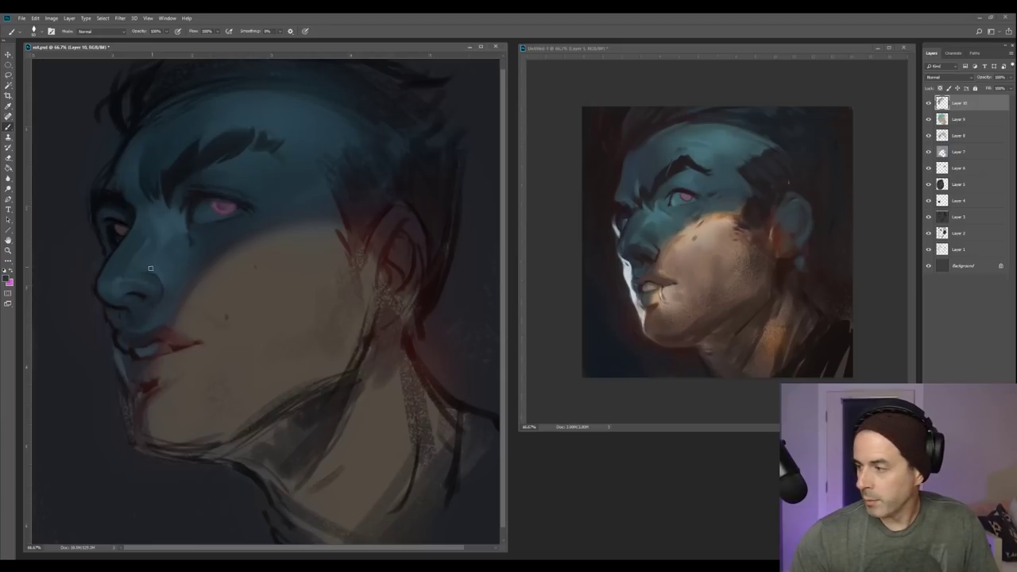
# Refine the shading around the nostril and beneath the near eye's inner corner with sampled blues.
pyautogui.keyDown('alt'); pyautogui.click(141, 294); pyautogui.keyUp('alt')
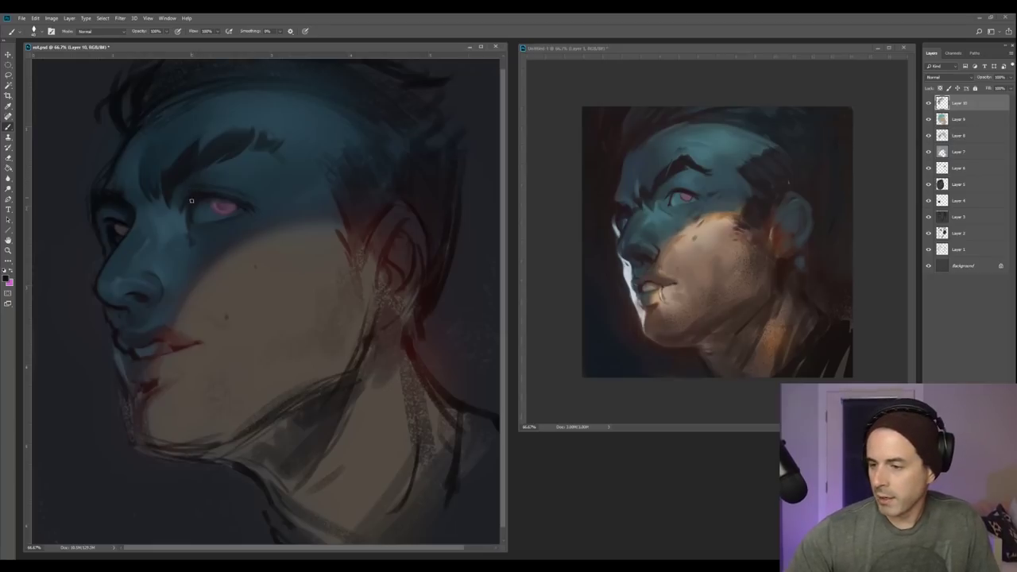
pyautogui.keyDown('alt'); pyautogui.click(193, 237); pyautogui.keyUp('alt')
pyautogui.keyDown('alt'); pyautogui.click(192, 249); pyautogui.keyUp('alt')
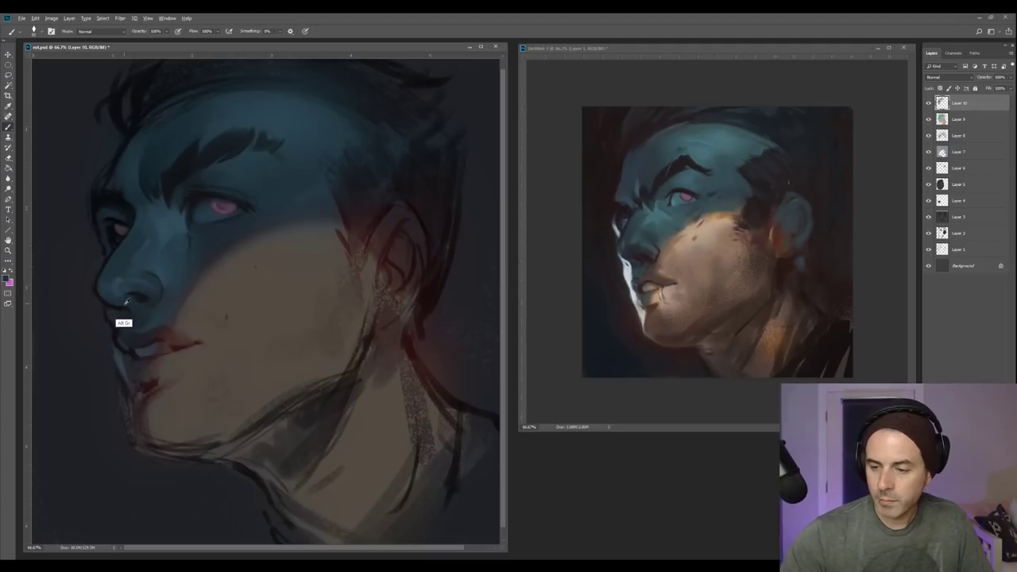
# Sample the pale rim-light grey from the reference's mouth and paint it along the lower lip and the front of the chin.
pyautogui.keyDown('alt'); pyautogui.click(642, 306); pyautogui.keyUp('alt')
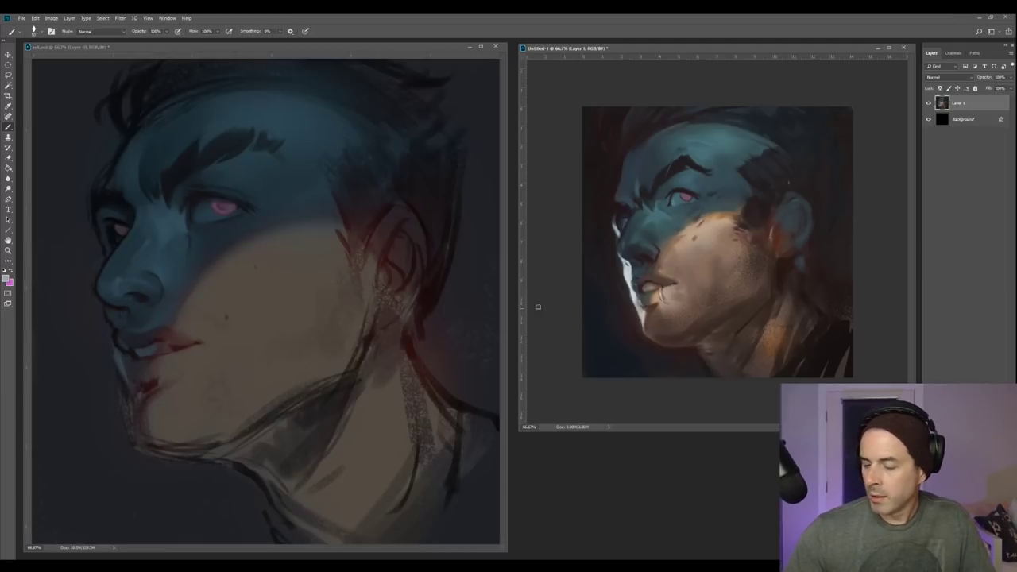
pyautogui.click(140, 375)
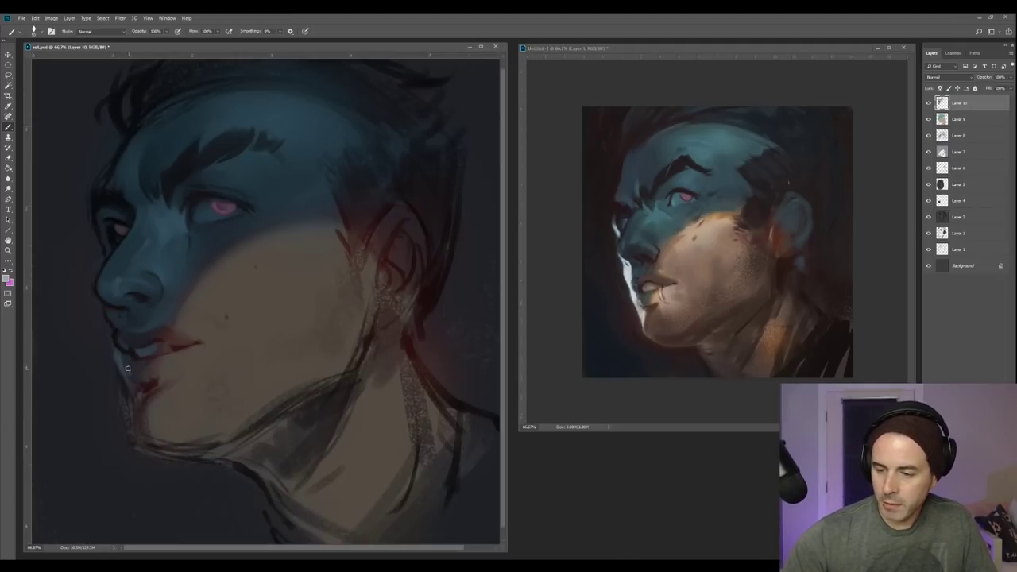
pyautogui.moveTo(131, 376); pyautogui.dragTo(127, 364)
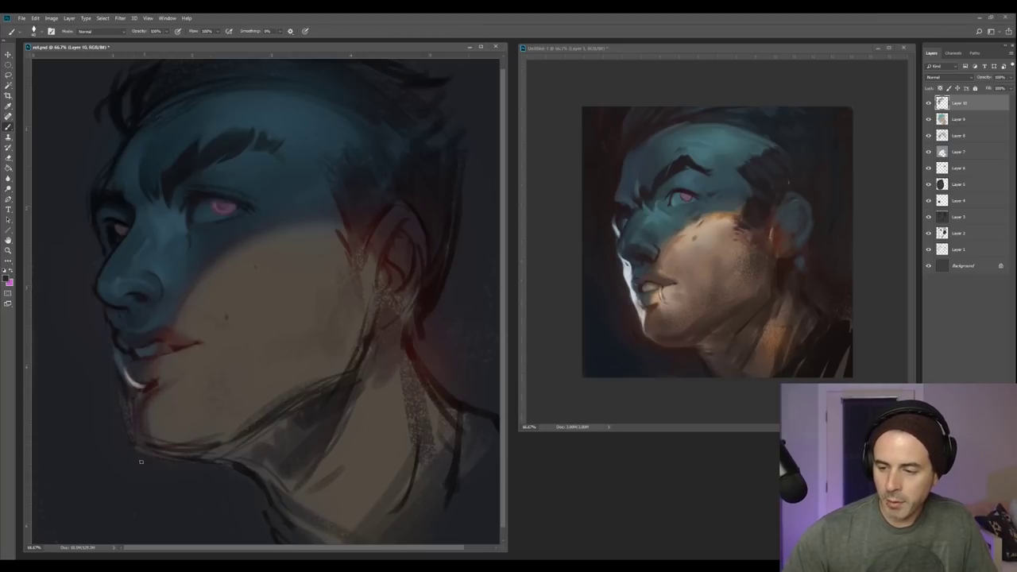
pyautogui.keyDown('alt'); pyautogui.click(138, 385); pyautogui.keyUp('alt')
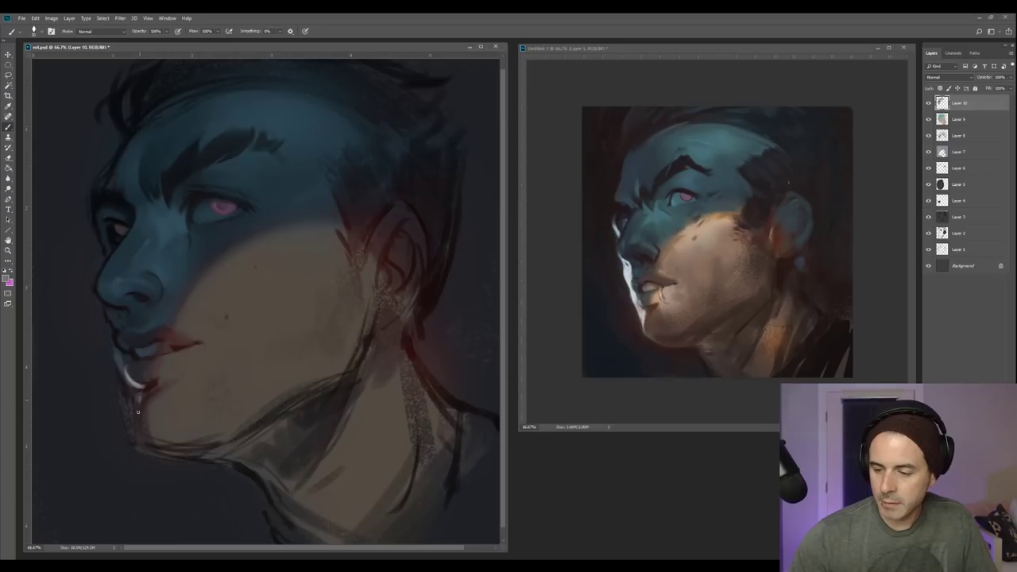
pyautogui.moveTo(127, 391)
pyautogui.mouseDown()
pyautogui.moveTo(138, 398)
pyautogui.moveTo(138, 442)
pyautogui.mouseUp()
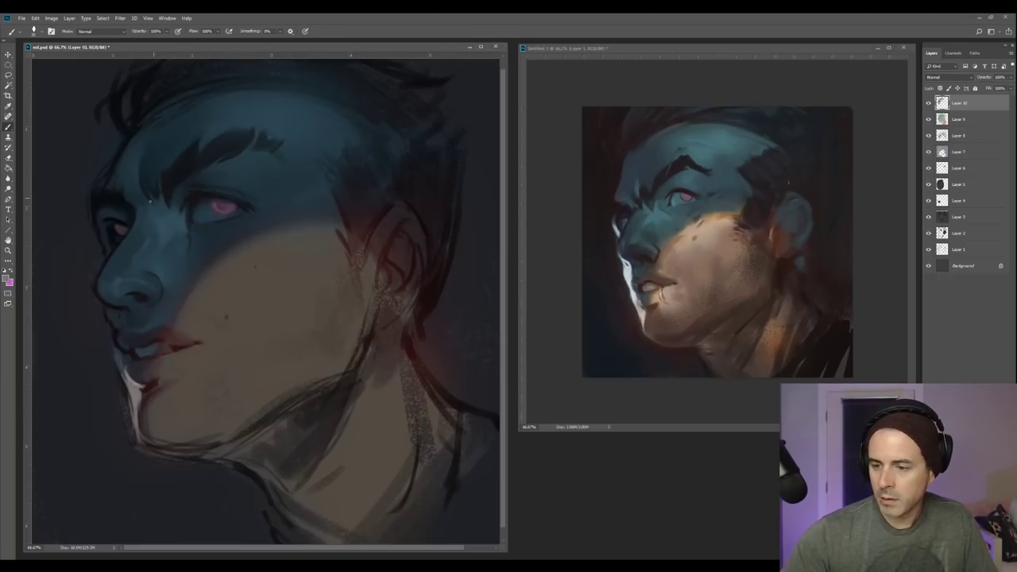
# Outline and fill a pale rim-light patch beneath the nose tip, above the upper lip.
pyautogui.moveTo(124, 316); pyautogui.dragTo(120, 330)
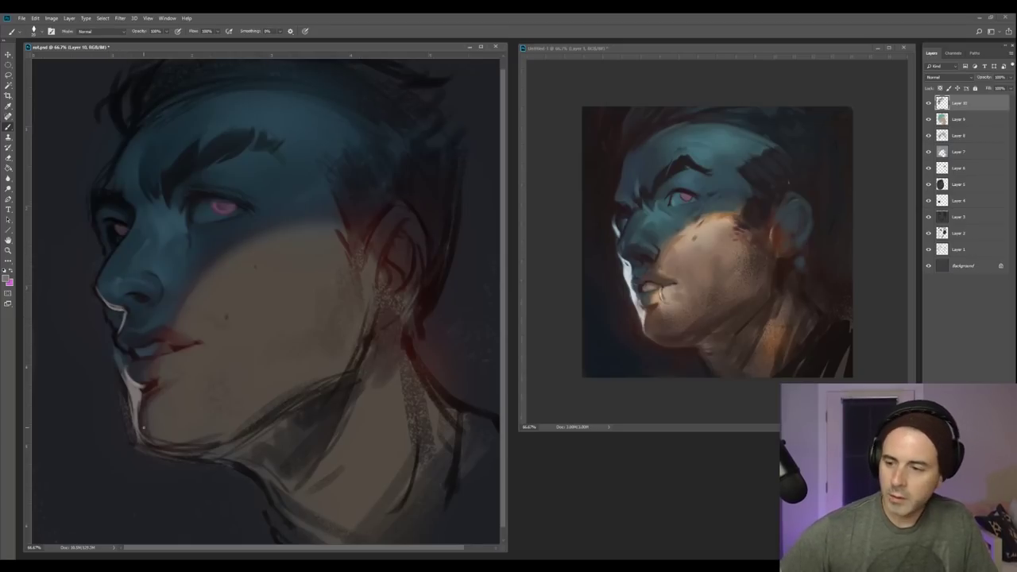
pyautogui.moveTo(219, 304); pyautogui.dragTo(219, 302)
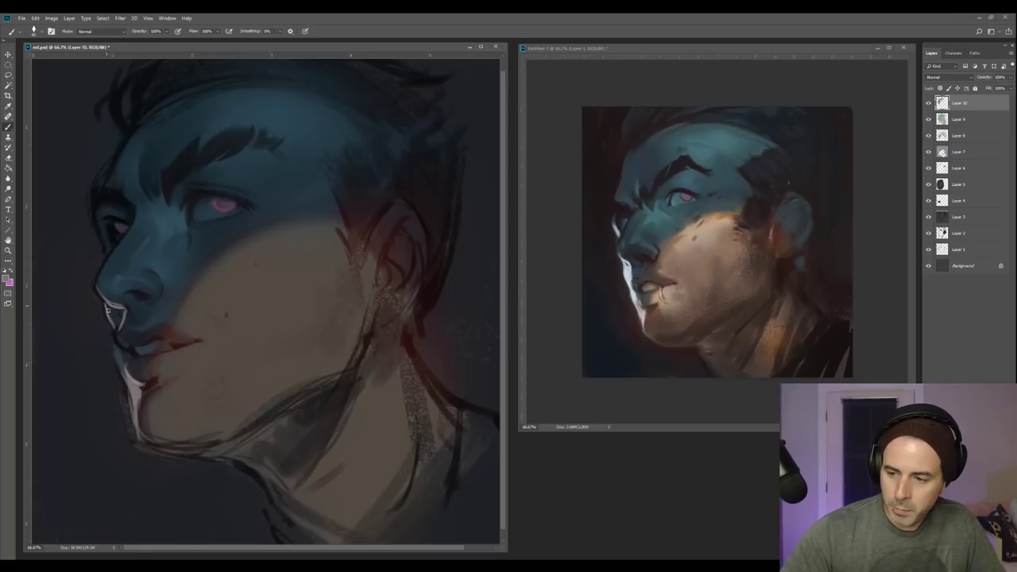
pyautogui.keyDown('alt'); pyautogui.click(111, 320); pyautogui.keyUp('alt')
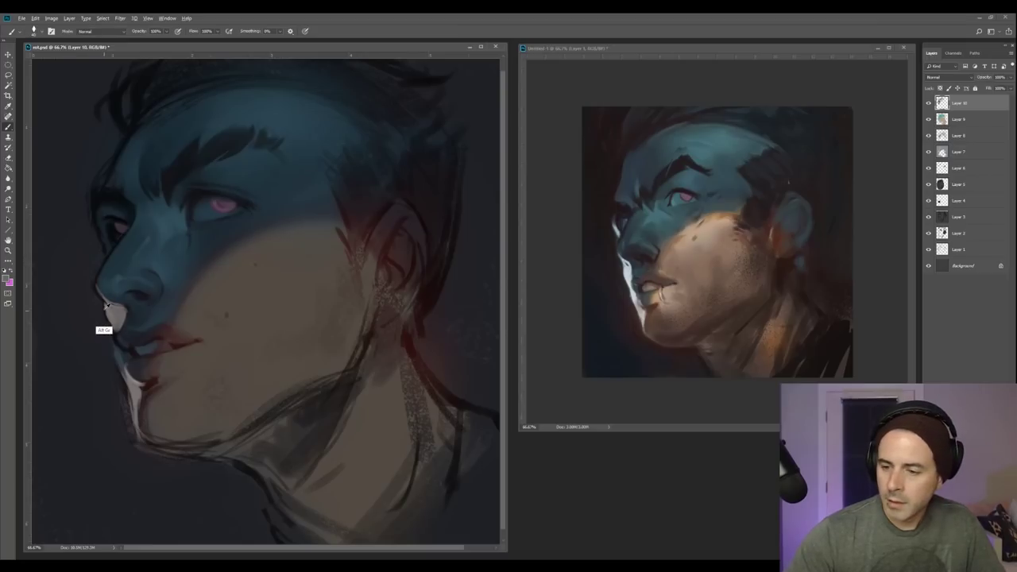
pyautogui.moveTo(127, 367); pyautogui.dragTo(137, 433)
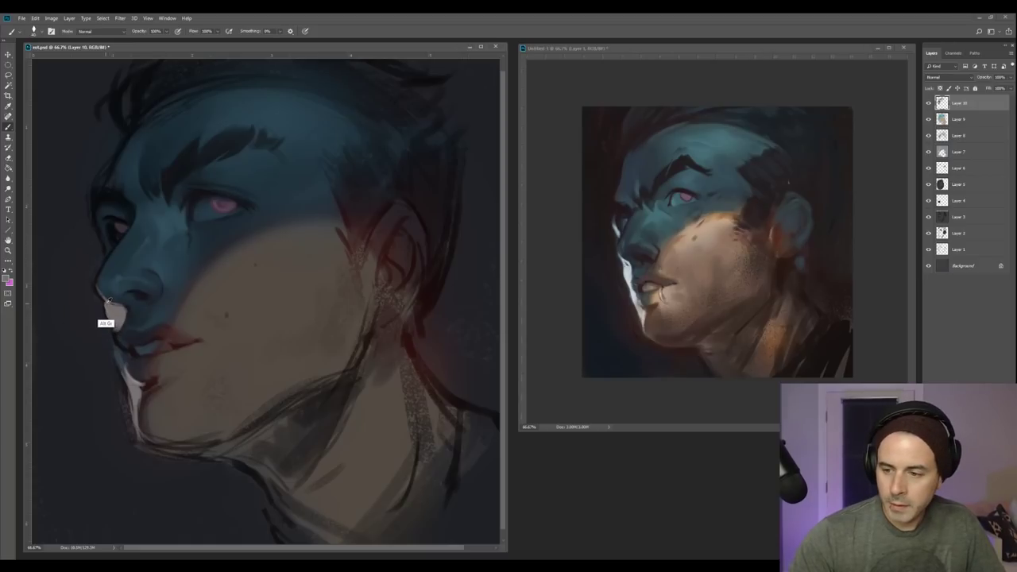
# Refine the edges of the light patch under the nose with sampled dark, blue and pale tones, tapering it toward the upper lip.
pyautogui.keyDown('alt'); pyautogui.click(109, 309); pyautogui.keyUp('alt')
pyautogui.keyDown('alt'); pyautogui.click(104, 306); pyautogui.keyUp('alt')
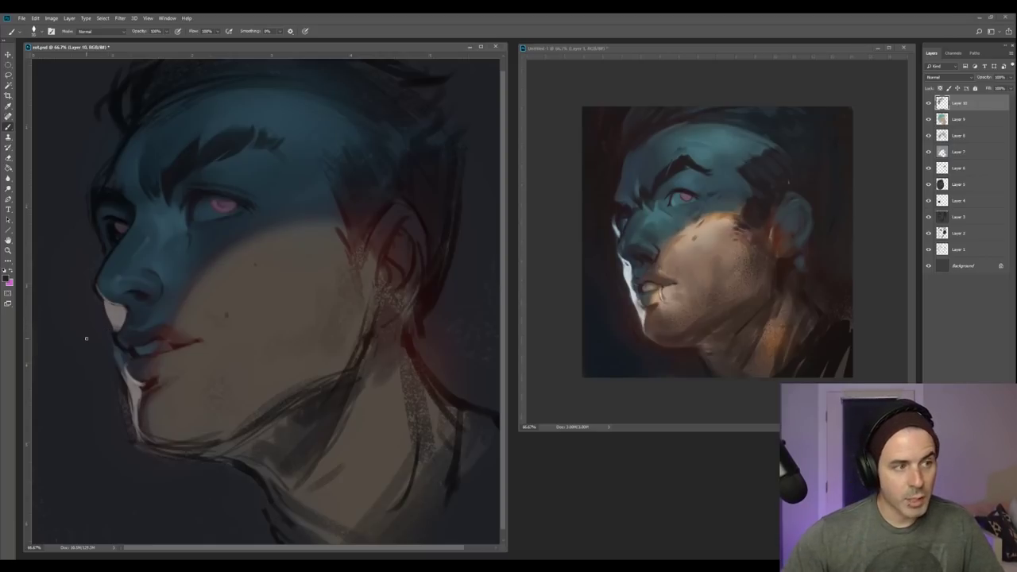
pyautogui.click(113, 309)
pyautogui.keyDown('alt'); pyautogui.click(114, 320); pyautogui.keyUp('alt')
pyautogui.moveTo(122, 322); pyautogui.dragTo(112, 312)
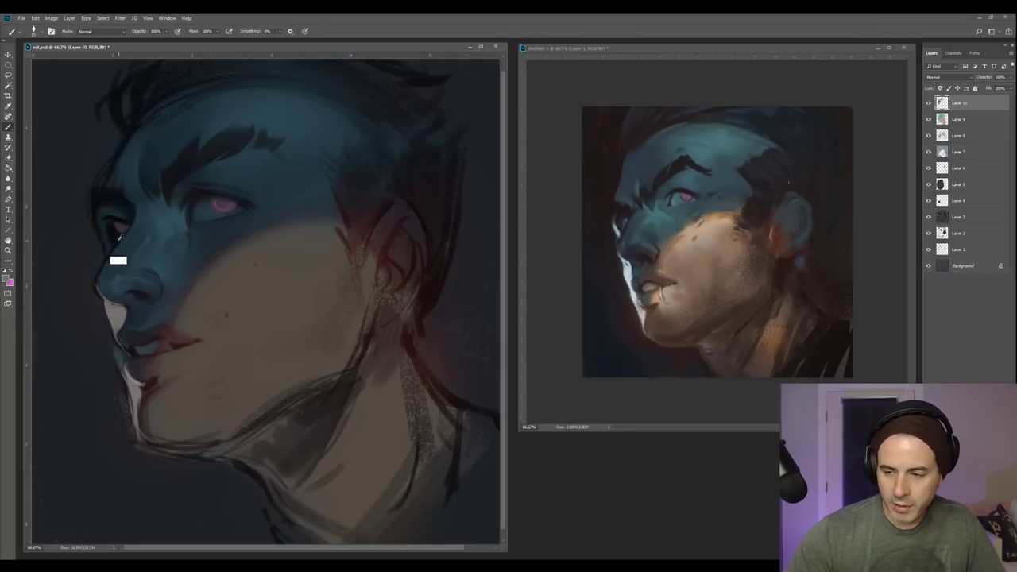
pyautogui.keyDown('alt'); pyautogui.click(119, 242); pyautogui.keyUp('alt')
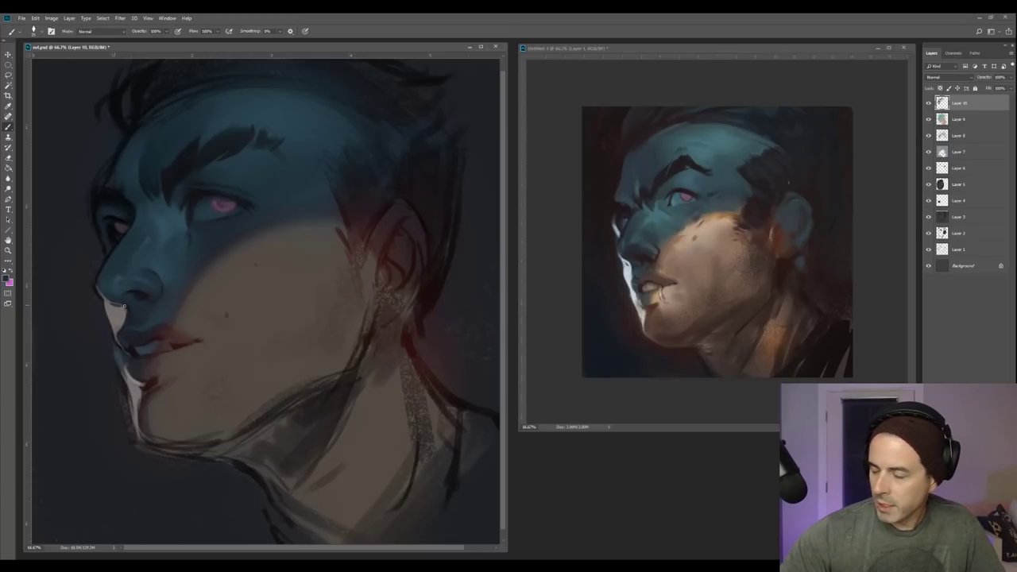
pyautogui.keyDown('alt'); pyautogui.click(114, 306); pyautogui.keyUp('alt')
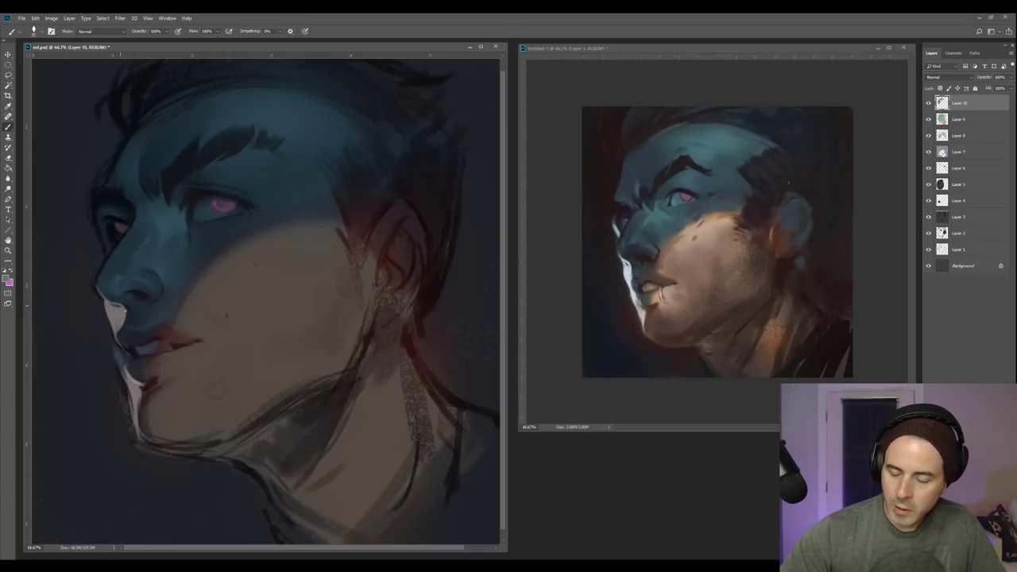
pyautogui.keyDown('alt'); pyautogui.click(116, 329); pyautogui.keyUp('alt')
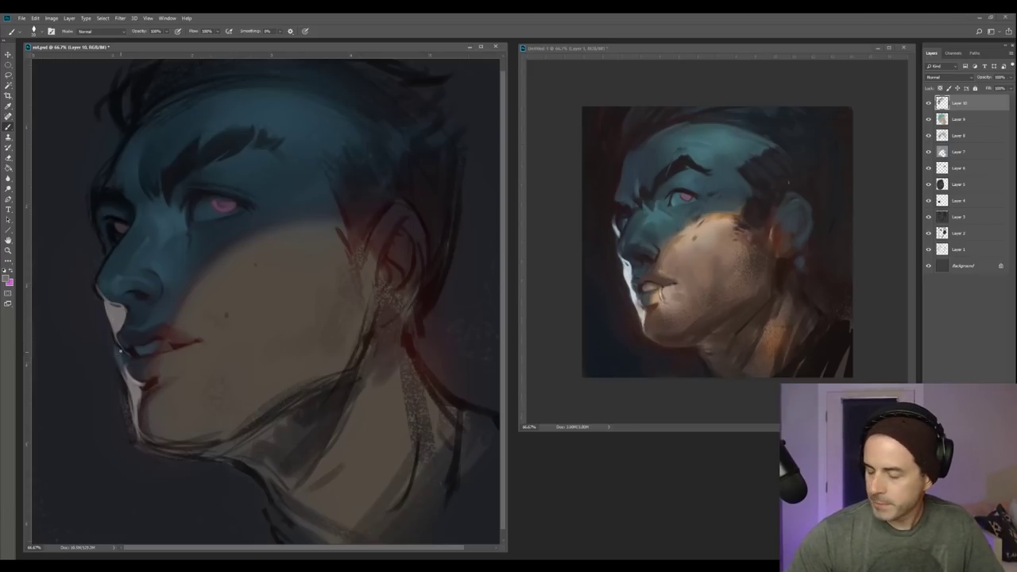
# Continue the pale rim light along the front of the lips and the far cheek beside the eye, and save the document.
pyautogui.moveTo(118, 346); pyautogui.dragTo(126, 385)
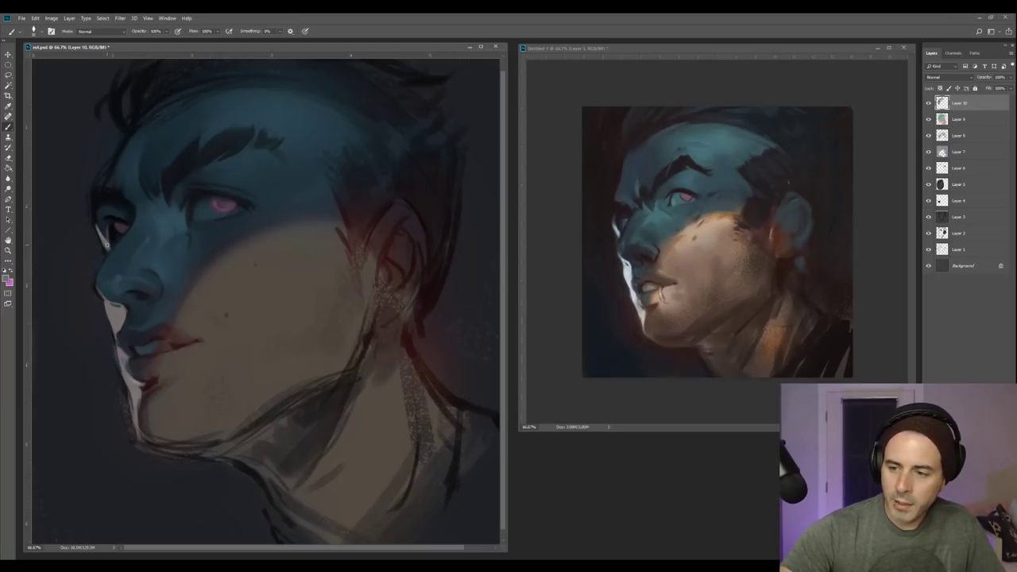
pyautogui.keyDown('alt'); pyautogui.click(105, 235); pyautogui.keyUp('alt')
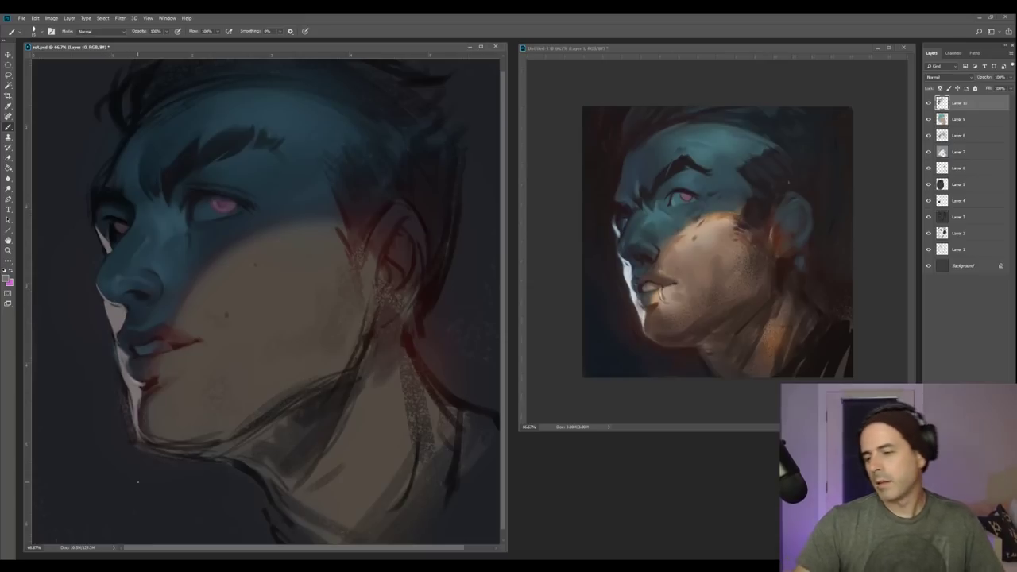
pyautogui.moveTo(271, 317); pyautogui.dragTo(261, 327)
pyautogui.hotkey('ctrl', 'shift', 'h')
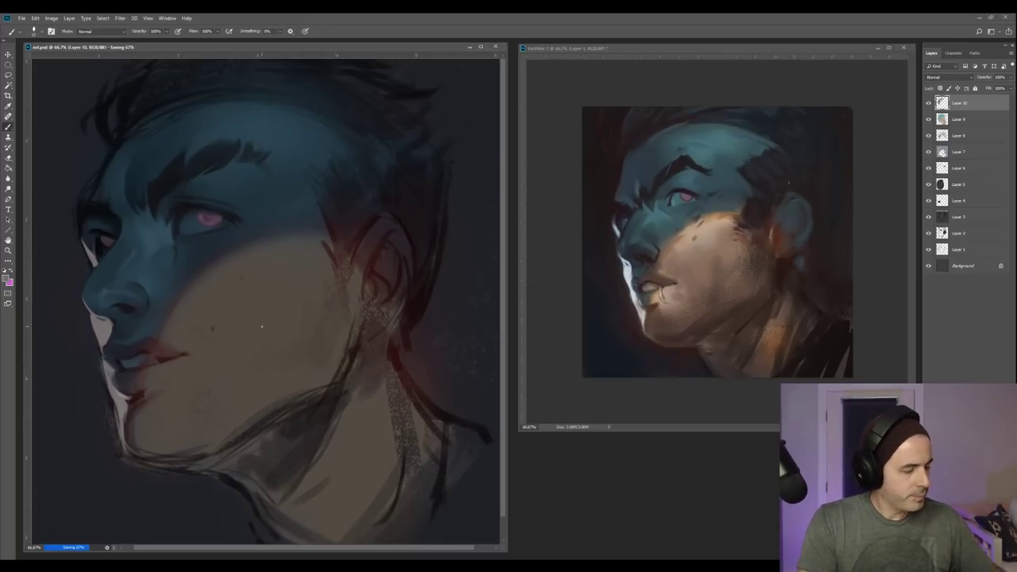
# Flip the painting and the portrait reference horizontally so both face the other way, return to the painting, and save it.
pyautogui.click(660, 275)
pyautogui.press('h')
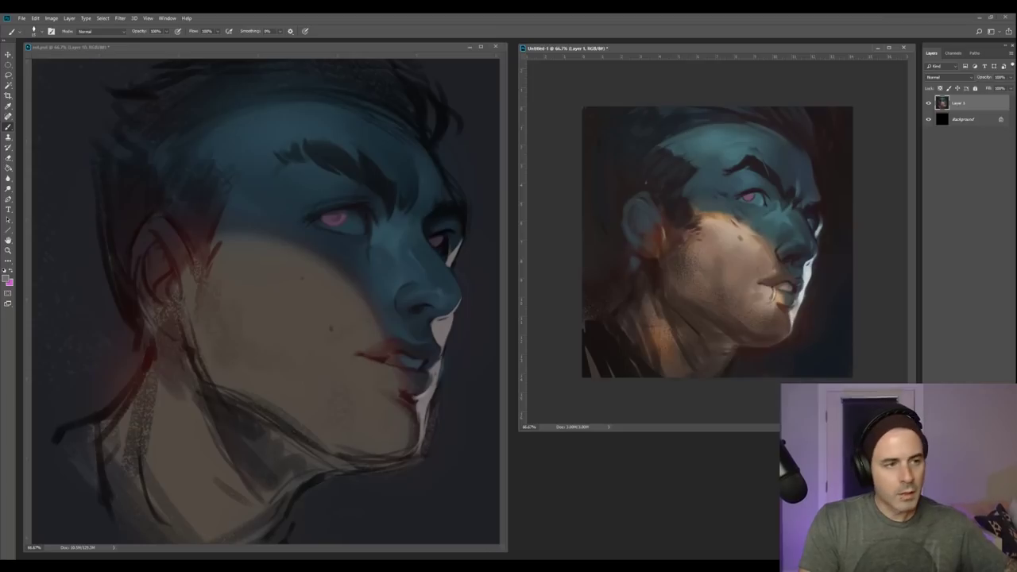
pyautogui.hotkey('ctrl', 'Tab')
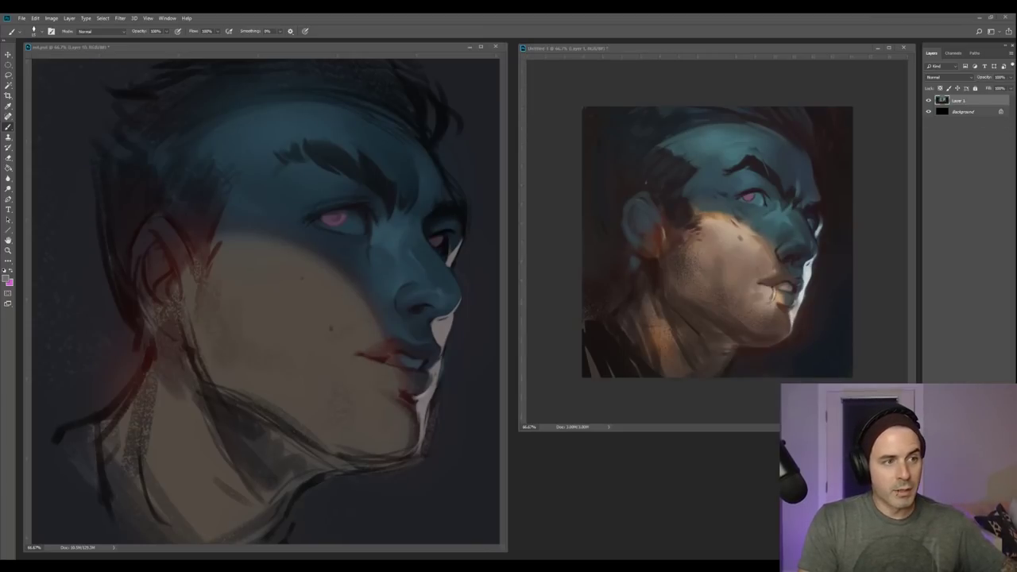
pyautogui.click(131, 207)
pyautogui.moveTo(250, 321); pyautogui.dragTo(186, 302)
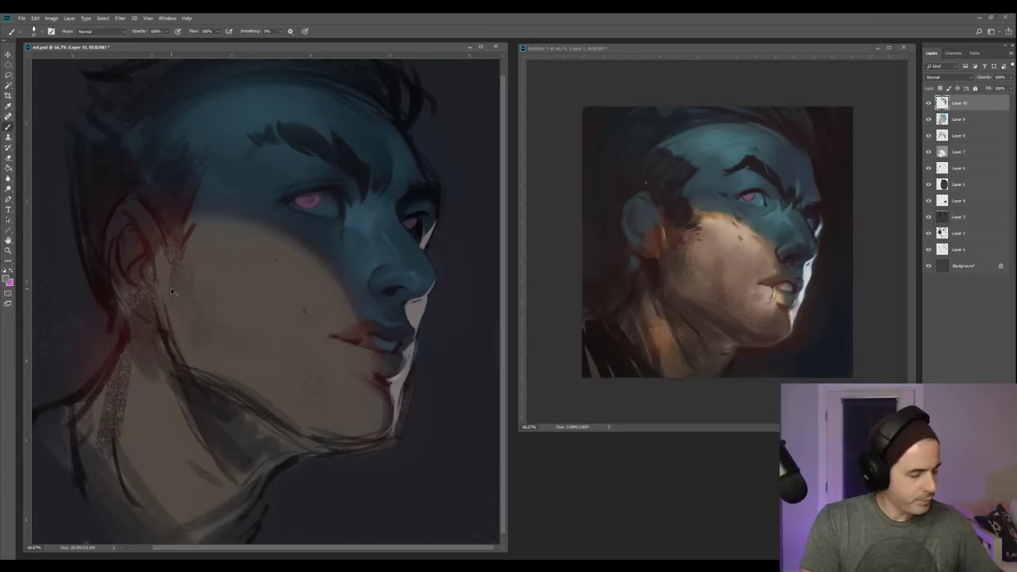
pyautogui.moveTo(308, 47); pyautogui.dragTo(307, 47)
pyautogui.hotkey('ctrl', 's')
# Refine the upper eyelid of the near eye with small dark and light blue strokes, and save the painting.
pyautogui.moveTo(297, 345); pyautogui.dragTo(297, 341)
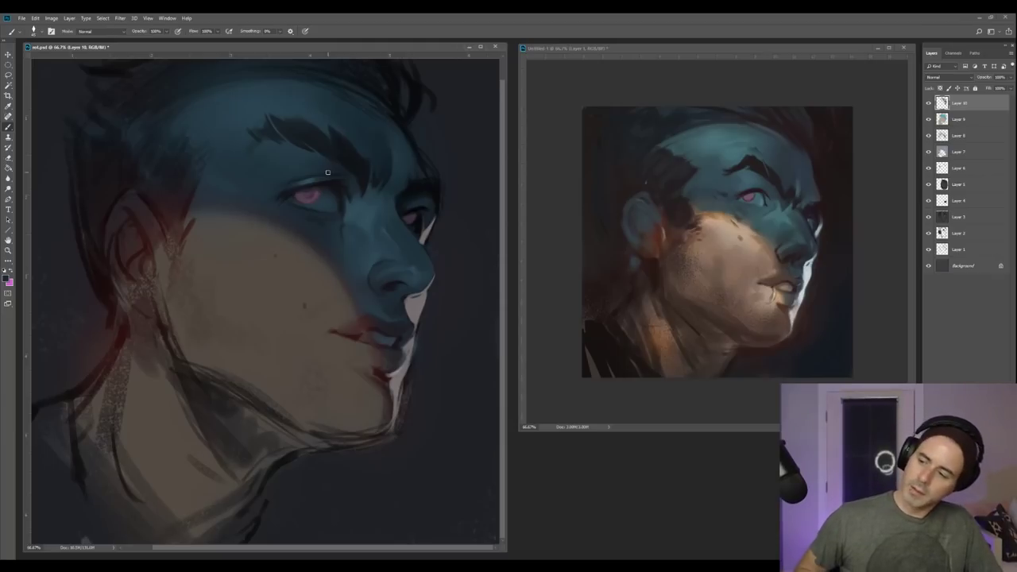
pyautogui.press('alt')
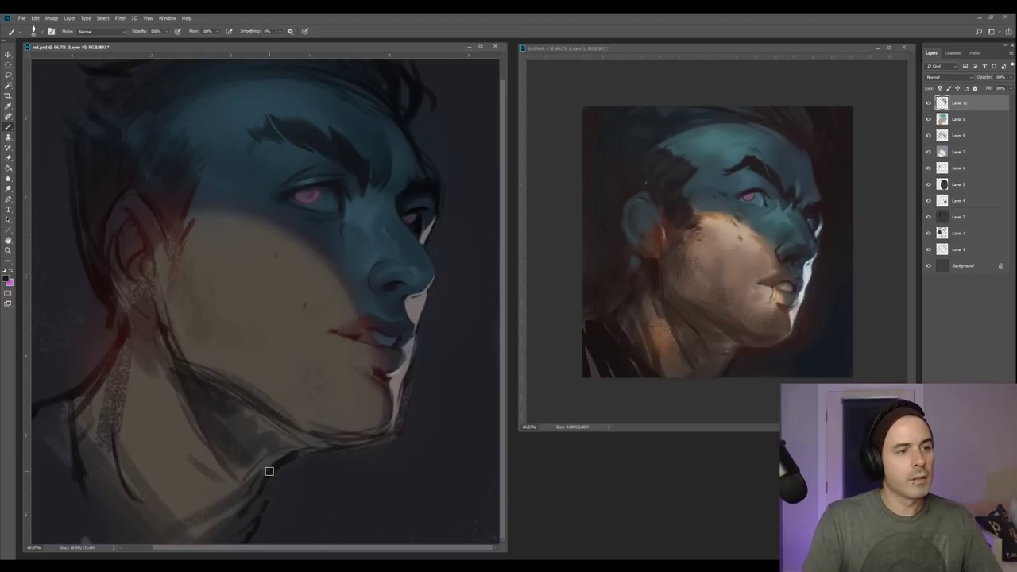
pyautogui.moveTo(252, 257); pyautogui.dragTo(212, 273)
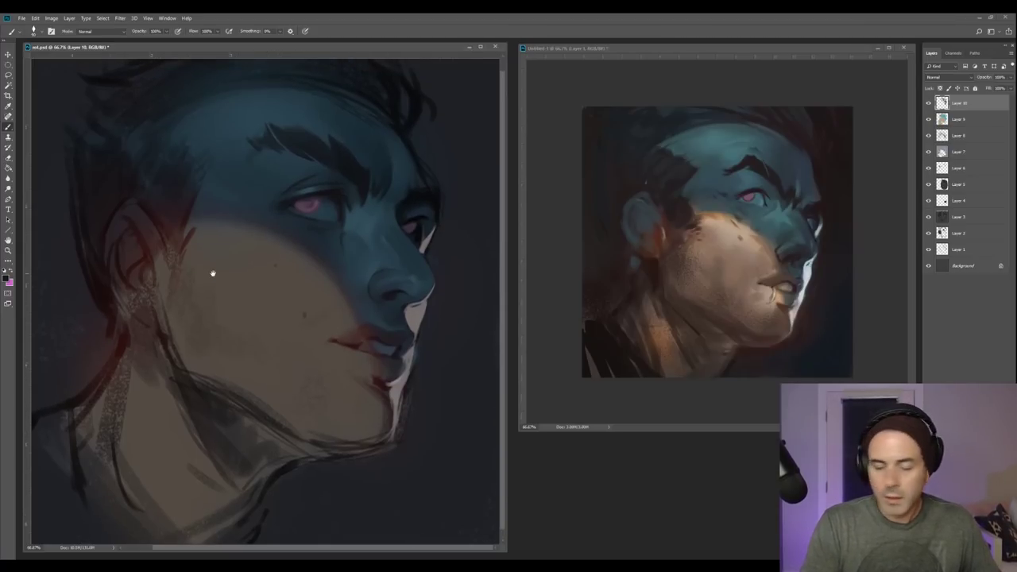
pyautogui.moveTo(249, 209); pyautogui.dragTo(247, 225)
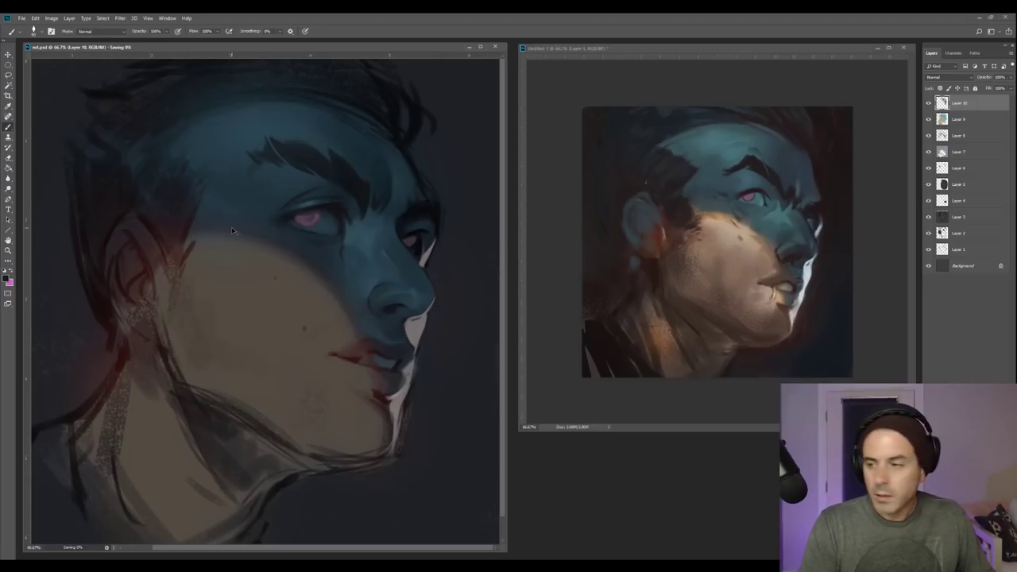
# Sample the forehead blue, shift it to a lighter teal, and paint a highlight along the forehead's upper edge near the temple.
pyautogui.keyDown('alt'); pyautogui.click(209, 136); pyautogui.keyUp('alt')
pyautogui.click(6, 279)
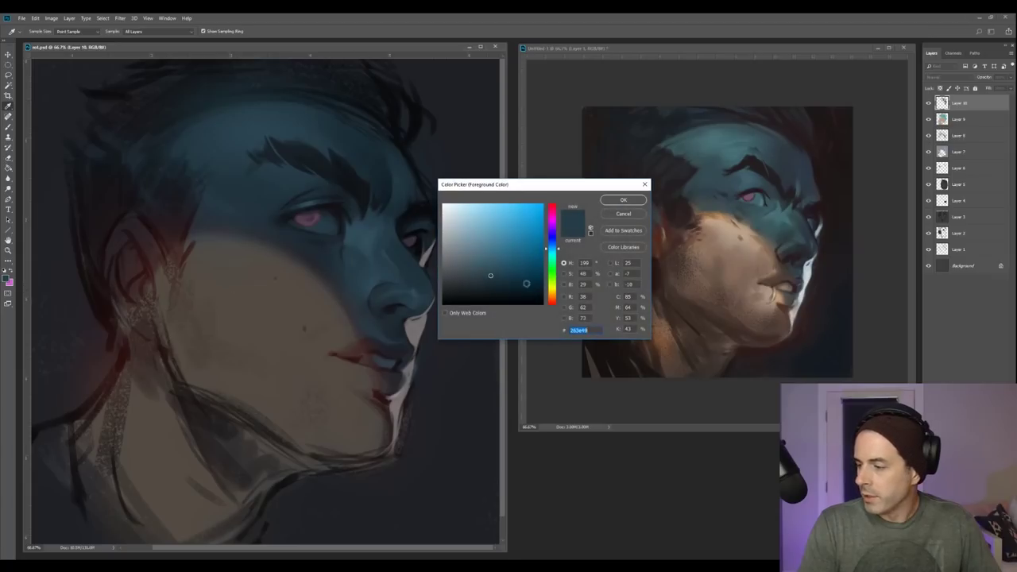
pyautogui.moveTo(550, 253); pyautogui.dragTo(550, 256)
pyautogui.click(482, 260)
pyautogui.click(623, 200)
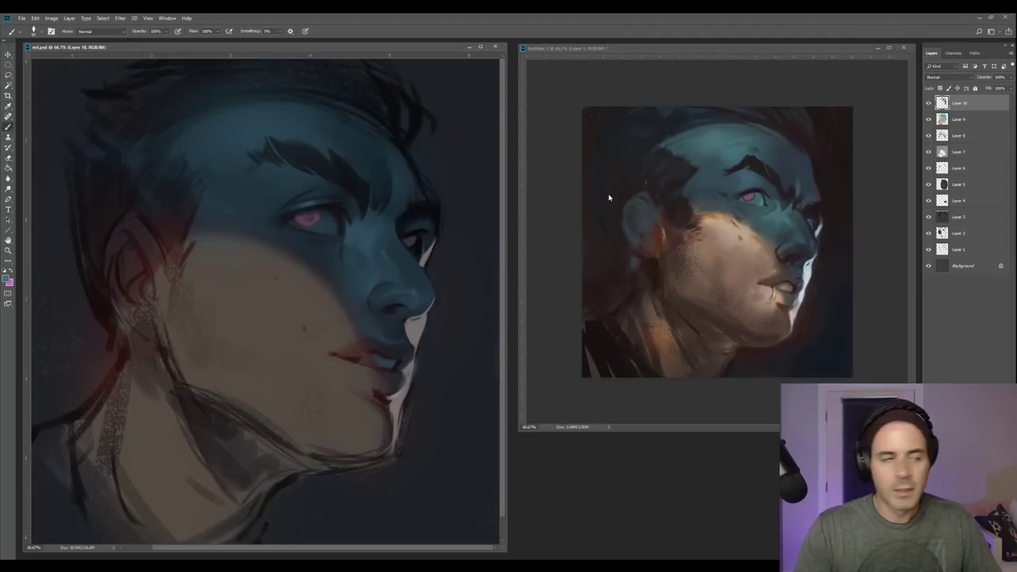
pyautogui.moveTo(171, 151); pyautogui.dragTo(235, 113)
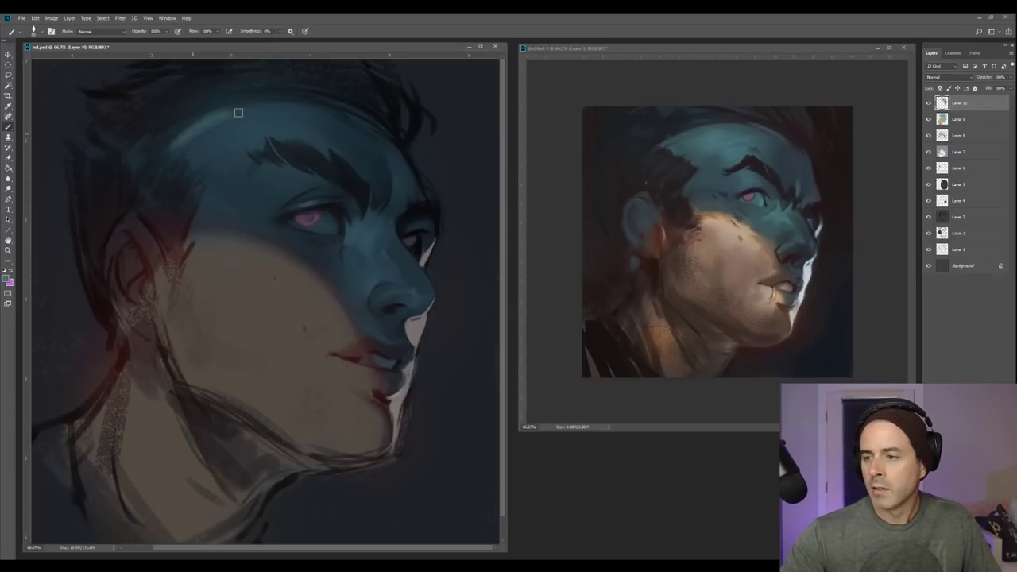
# Widen the teal highlight over the temple side of the forehead with a larger brush, blending it with sampled neighbouring blues.
pyautogui.keyDown('alt'); pyautogui.click(194, 129); pyautogui.keyUp('alt')
pyautogui.moveTo(181, 141)
pyautogui.mouseDown()
pyautogui.moveTo(233, 115)
pyautogui.moveTo(184, 150)
pyautogui.moveTo(215, 131)
pyautogui.mouseUp()
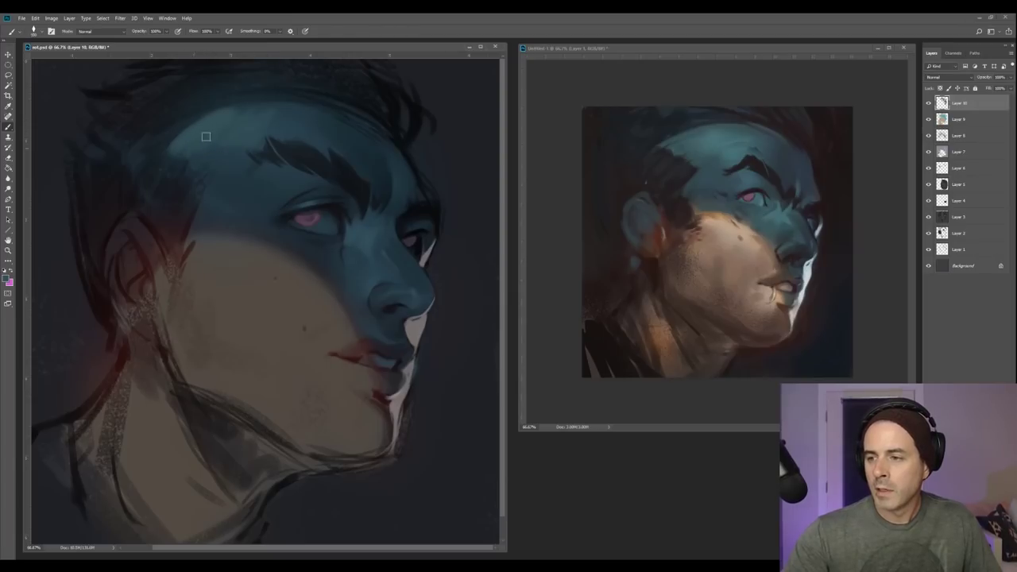
pyautogui.press(']')
pyautogui.press(']')
pyautogui.press(']')
pyautogui.keyDown('alt'); pyautogui.click(220, 156); pyautogui.keyUp('alt')
pyautogui.keyDown('alt'); pyautogui.click(225, 145); pyautogui.keyUp('alt')
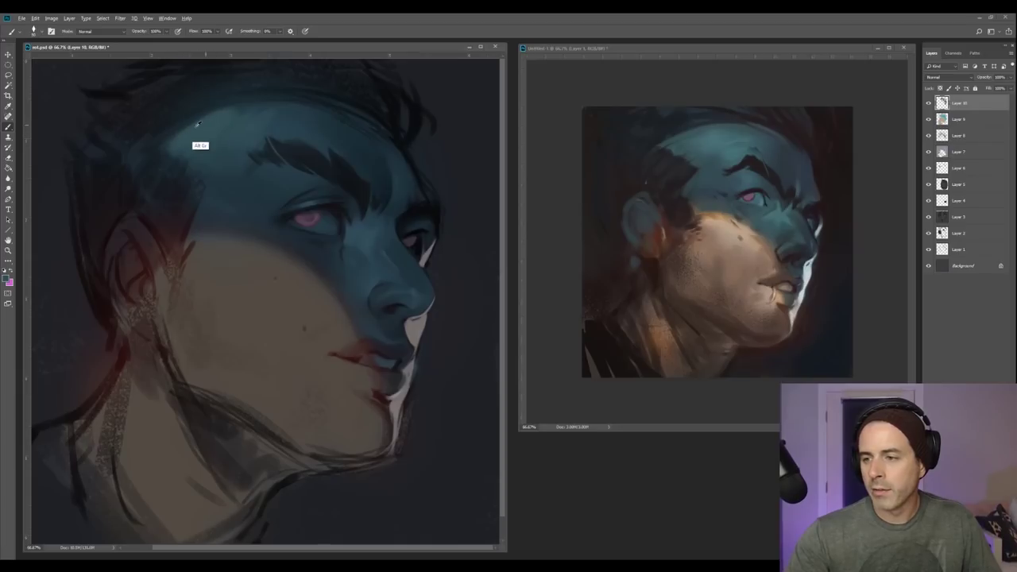
pyautogui.keyDown('alt'); pyautogui.click(180, 124); pyautogui.keyUp('alt')
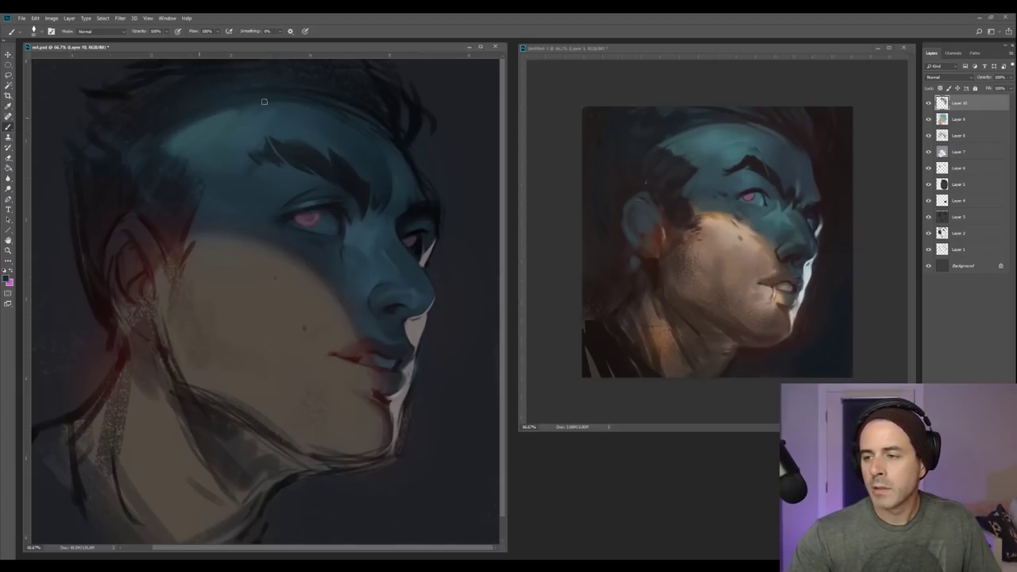
# Extend the forehead light across the brow's upper plane and soften it below the hairline using sampled teal and dark tones.
pyautogui.keyDown('alt'); pyautogui.click(205, 126); pyautogui.keyUp('alt')
pyautogui.keyDown('alt'); pyautogui.click(253, 112); pyautogui.keyUp('alt')
pyautogui.keyDown('alt'); pyautogui.click(247, 117); pyautogui.keyUp('alt')
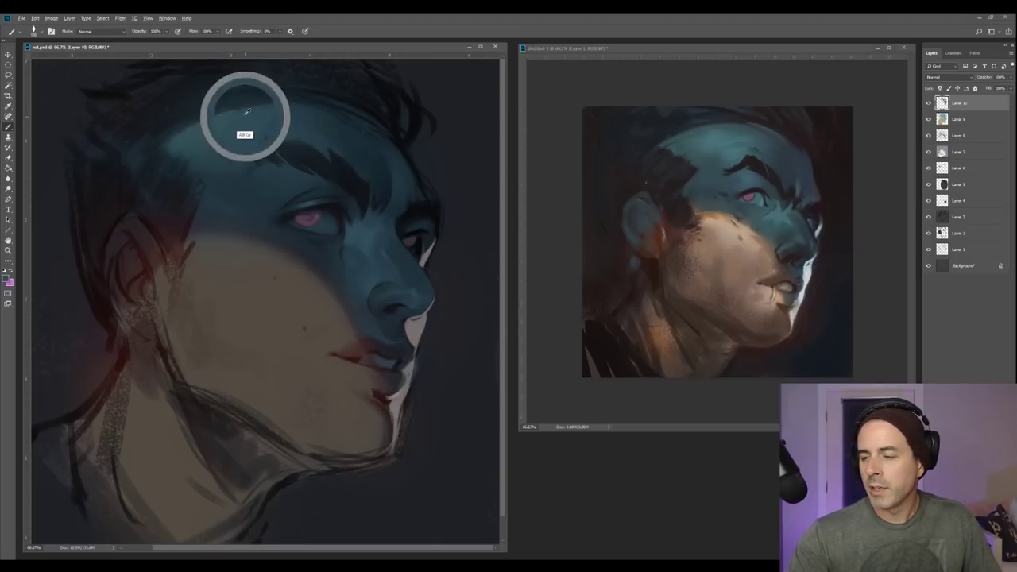
pyautogui.keyDown('alt'); pyautogui.click(283, 113); pyautogui.keyUp('alt')
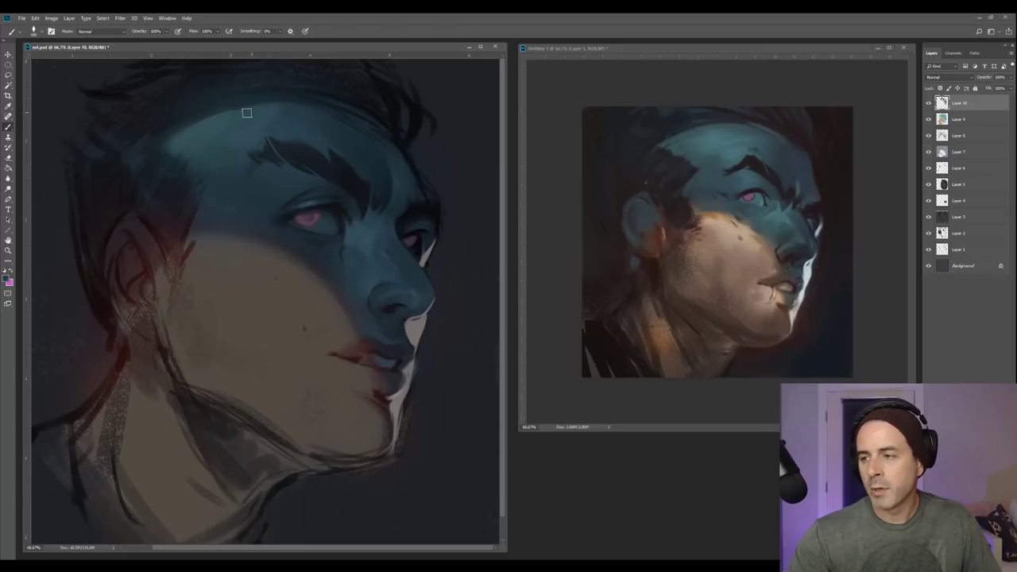
pyautogui.press(']')
pyautogui.press(']')
pyautogui.press(']')
pyautogui.press(']')
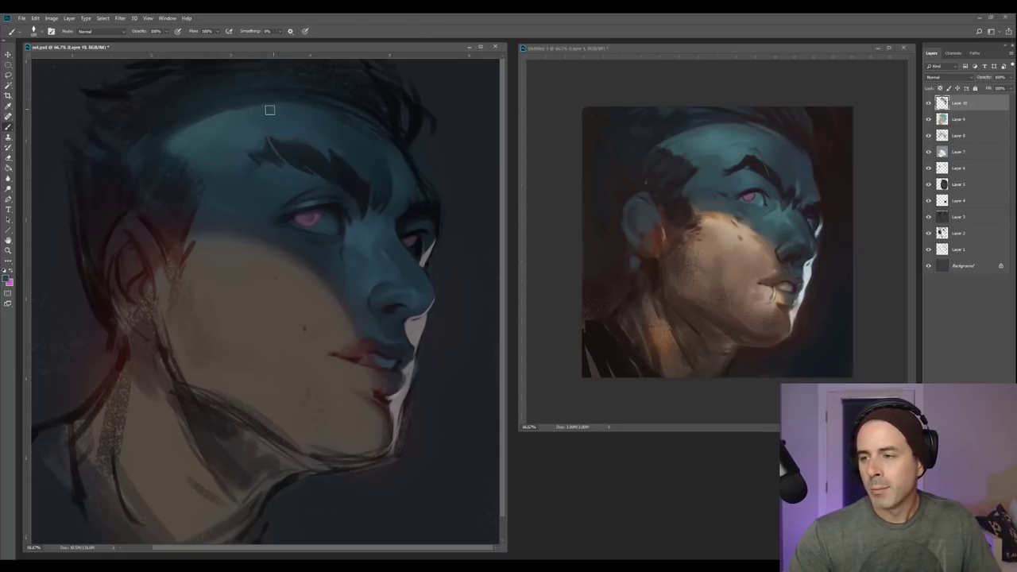
pyautogui.keyDown('alt'); pyautogui.click(275, 106); pyautogui.keyUp('alt')
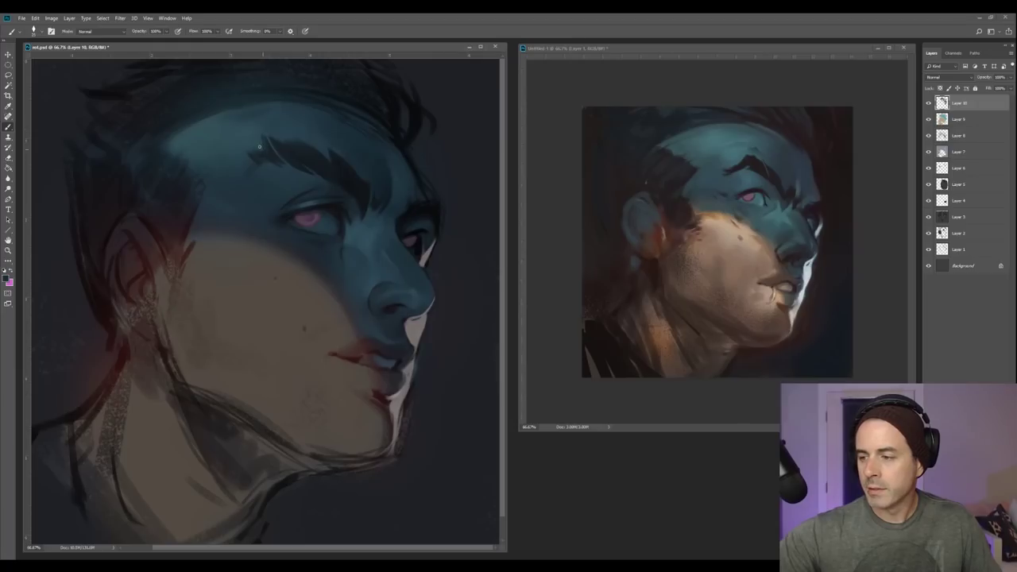
# Sample the dark eyebrow and surrounding blue tones, and extend the near eyebrow's outer tail with spiky hair strokes.
pyautogui.keyDown('alt'); pyautogui.click(337, 165); pyautogui.keyUp('alt')
pyautogui.keyDown('alt'); pyautogui.click(304, 147); pyautogui.keyUp('alt')
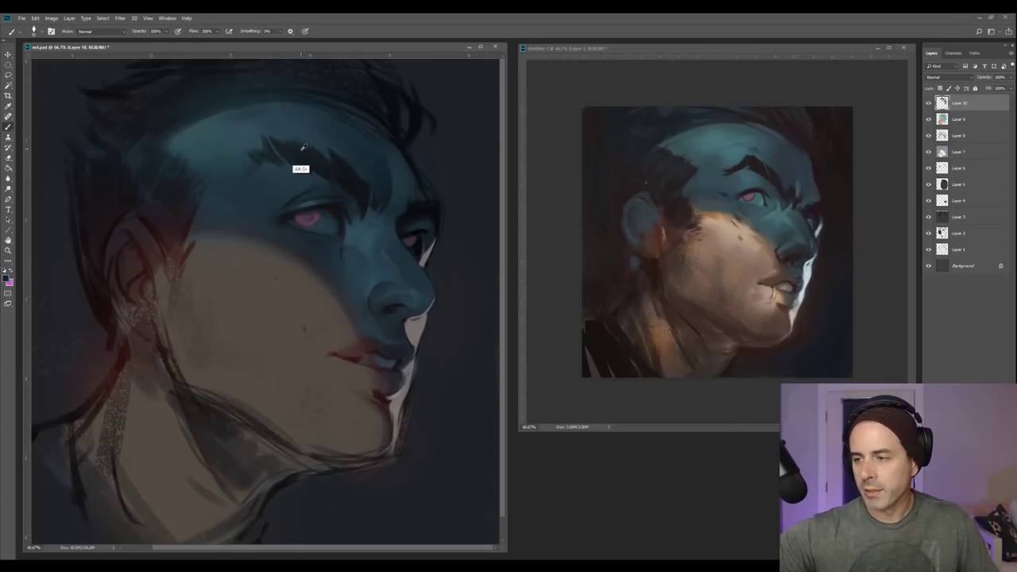
pyautogui.keyDown('alt'); pyautogui.click(302, 154); pyautogui.keyUp('alt')
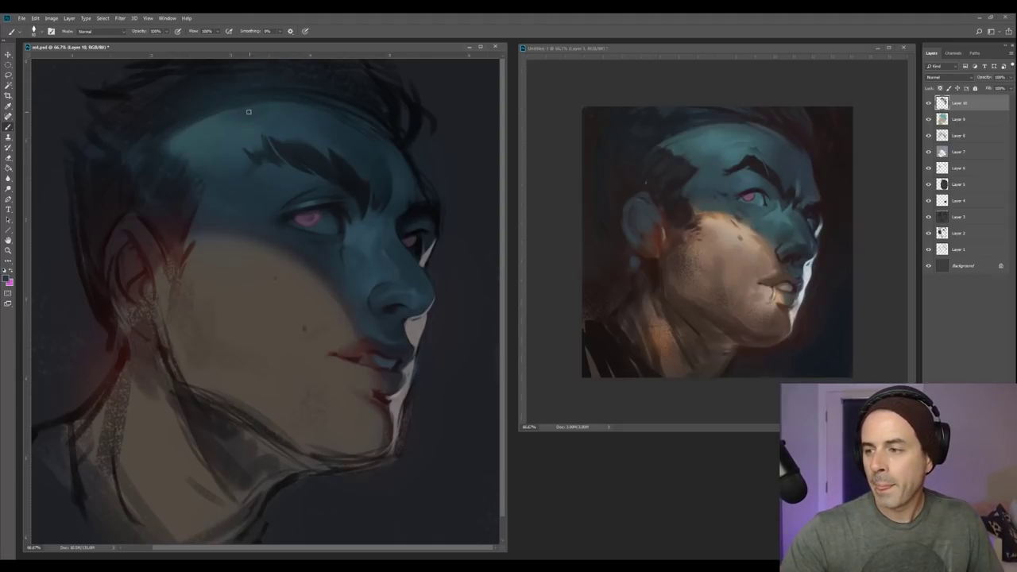
# Sample dark hair tones and sharpen the hairline along the forehead, temple and sideburn with tapered strands.
pyautogui.press('alt')
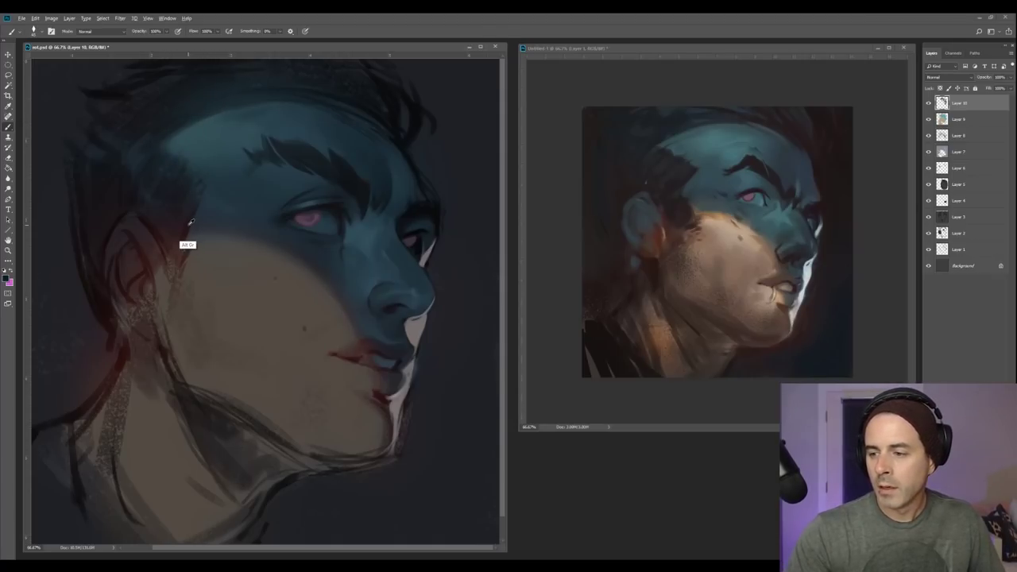
pyautogui.keyDown('alt'); pyautogui.click(146, 223); pyautogui.keyUp('alt')
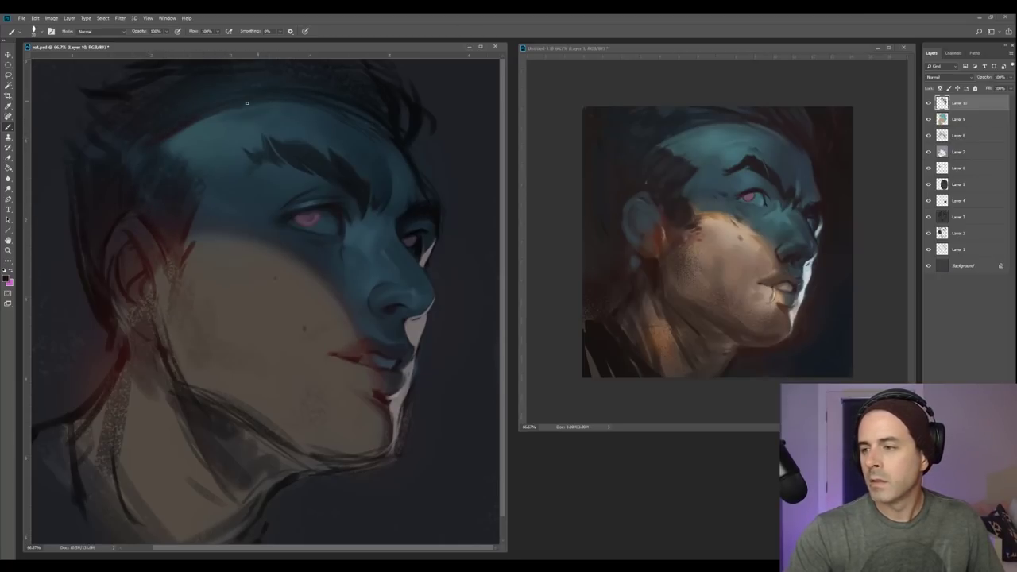
pyautogui.keyDown('alt'); pyautogui.click(408, 103); pyautogui.keyUp('alt')
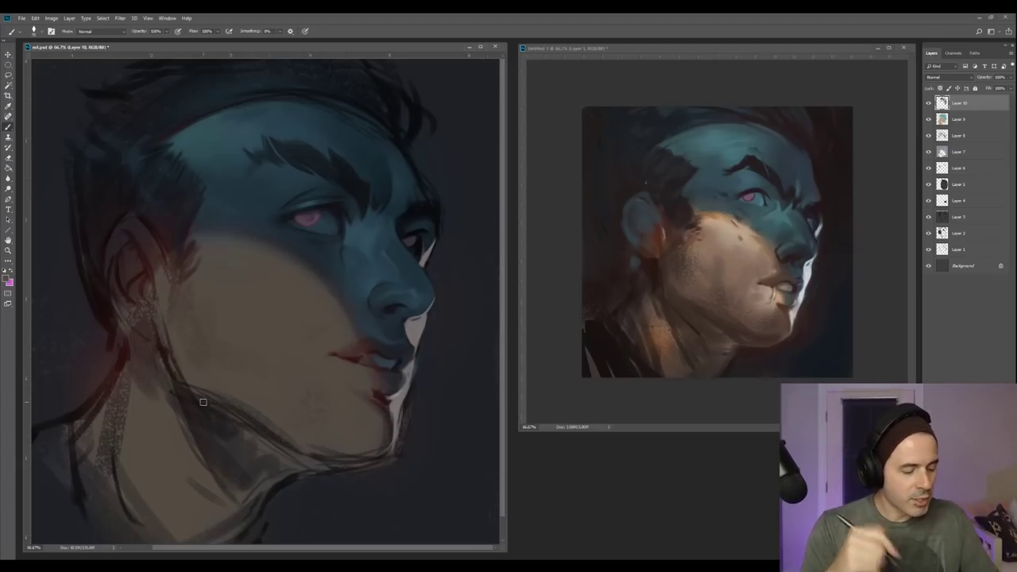
# Try outlining and filling a flat dark beard-shadow band from the sideburn down to the jaw on a new layer.
pyautogui.hotkey('ctrl', 'shift', 'alt', 'n')
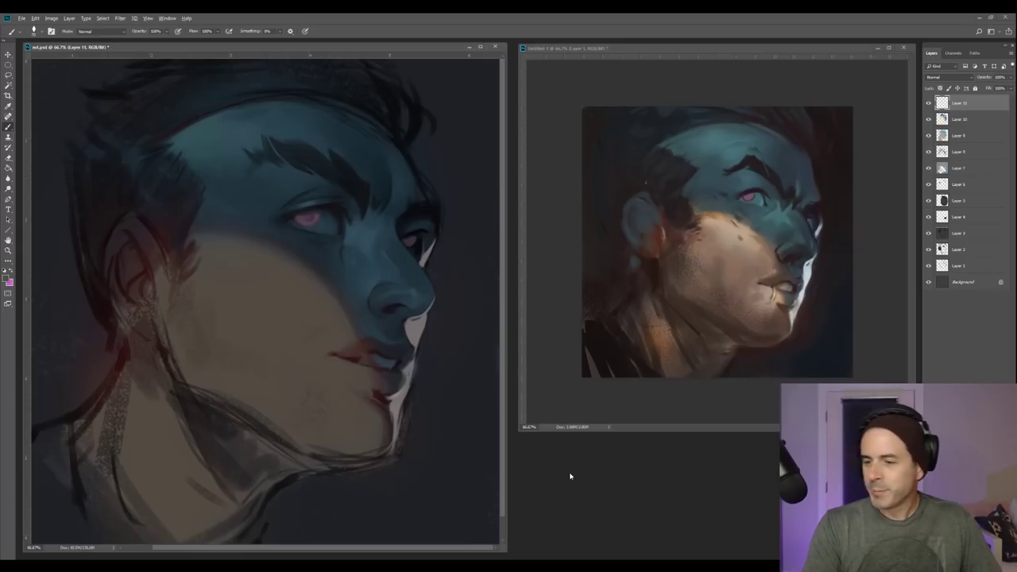
pyautogui.moveTo(208, 247); pyautogui.dragTo(256, 401)
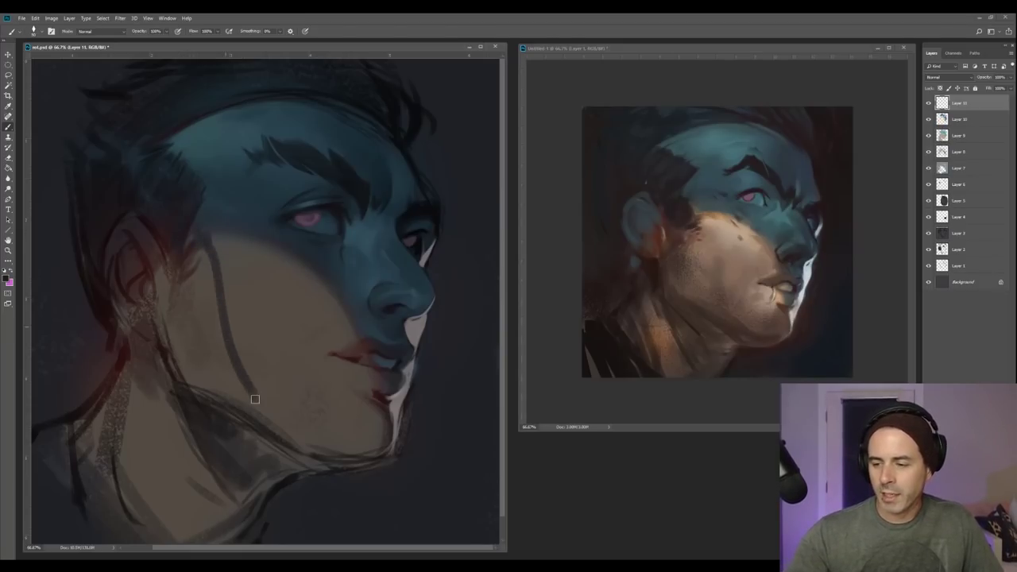
pyautogui.moveTo(167, 252)
pyautogui.mouseDown()
pyautogui.moveTo(191, 375)
pyautogui.moveTo(243, 407)
pyautogui.mouseUp()
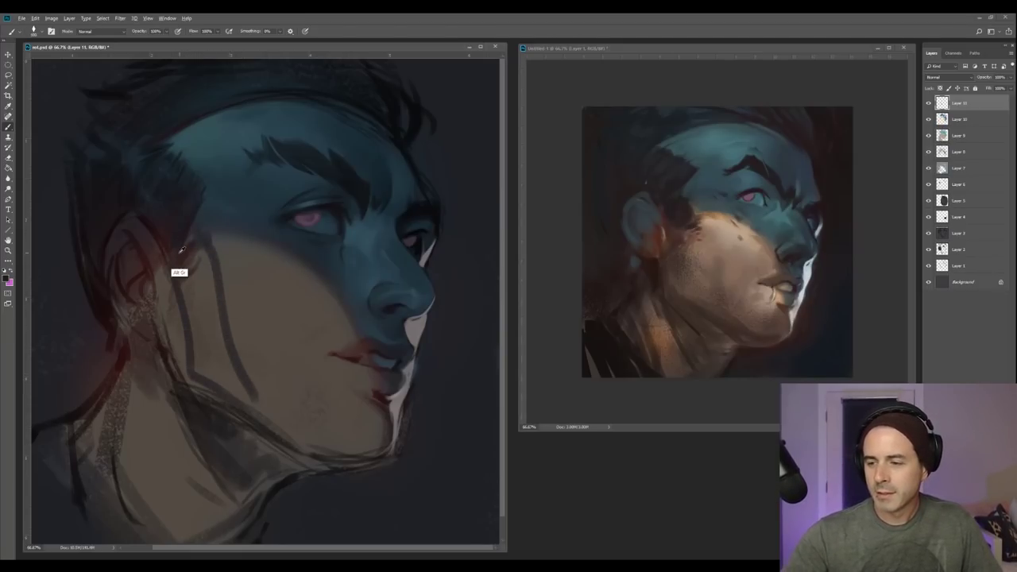
pyautogui.press(']')
pyautogui.press(']')
pyautogui.press(']')
pyautogui.moveTo(189, 313)
pyautogui.mouseDown()
pyautogui.moveTo(189, 252)
pyautogui.moveTo(205, 321)
pyautogui.moveTo(198, 368)
pyautogui.mouseUp()
pyautogui.moveTo(211, 297)
pyautogui.mouseDown()
pyautogui.moveTo(218, 348)
pyautogui.moveTo(205, 368)
pyautogui.moveTo(246, 401)
pyautogui.mouseUp()
pyautogui.moveTo(233, 368); pyautogui.dragTo(267, 411)
pyautogui.press('[')
pyautogui.press('[')
pyautogui.press('[')
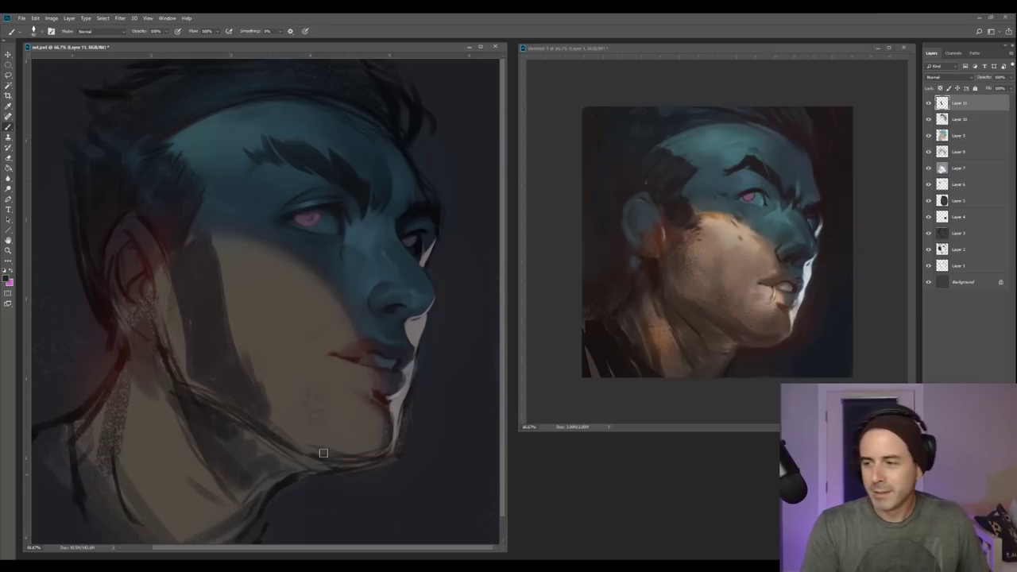
# Undo the flat shadow strokes on the cheek and jaw.
pyautogui.hotkey('ctrl', 'z')
pyautogui.hotkey('ctrl', 'z')
pyautogui.hotkey('ctrl', 'z')
pyautogui.hotkey('ctrl', 'z')
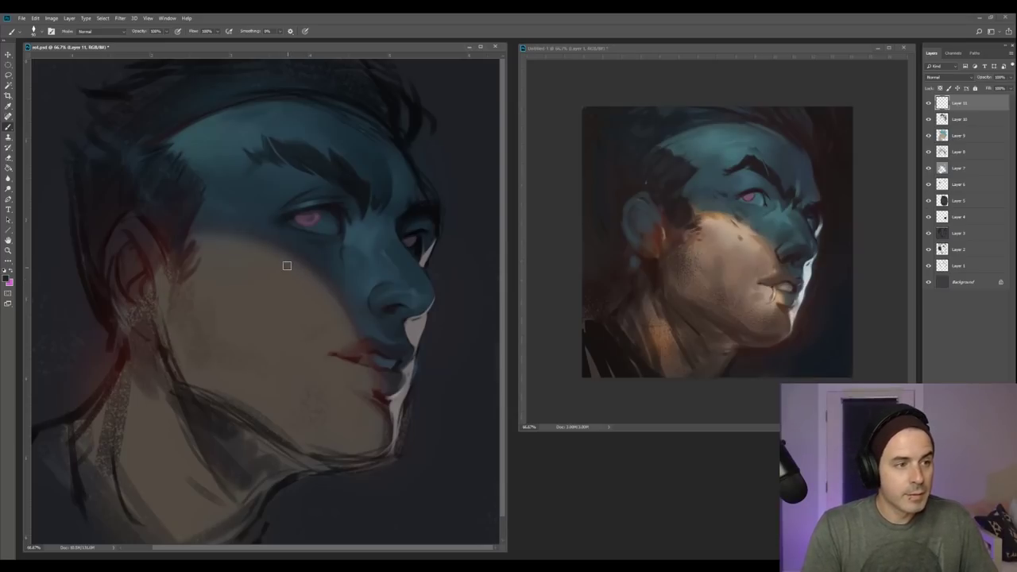
# Add another new layer on top and choose the DG_Speckle brush for painting stubble.
pyautogui.hotkey('ctrl', 'shift', 'alt', 'n')
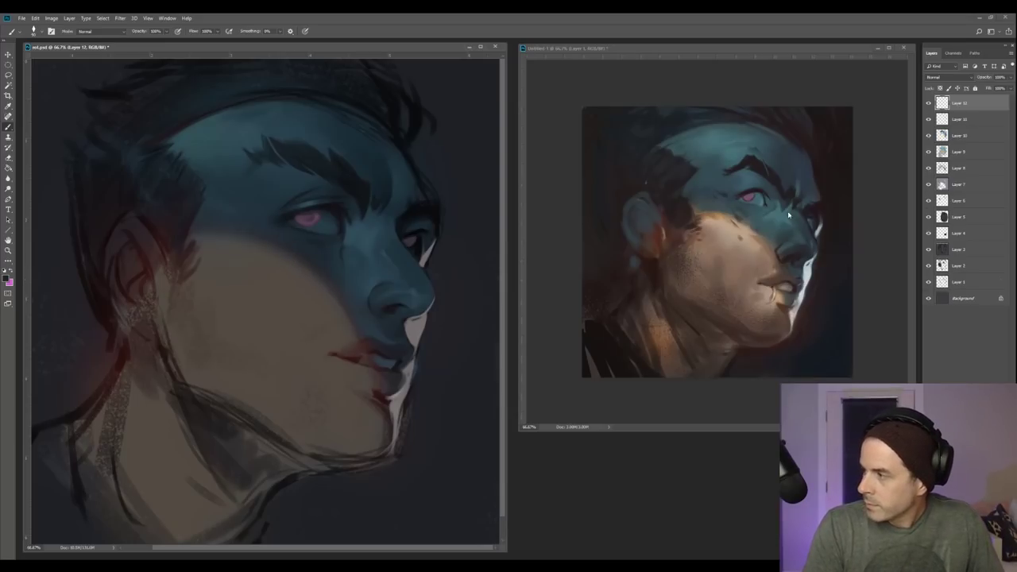
pyautogui.click(34, 30)
pyautogui.scroll(-3, 234, 206)
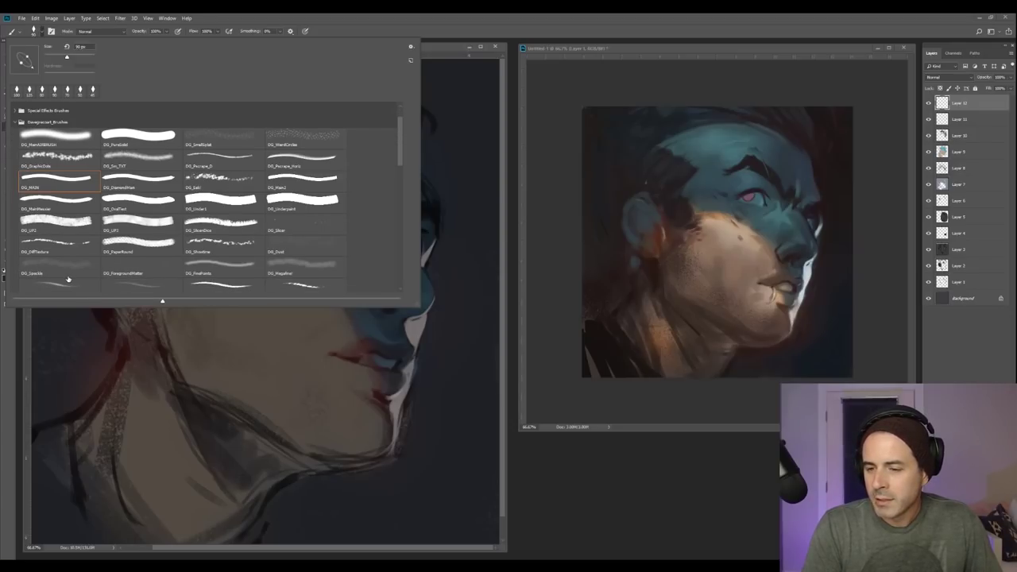
pyautogui.click(79, 271)
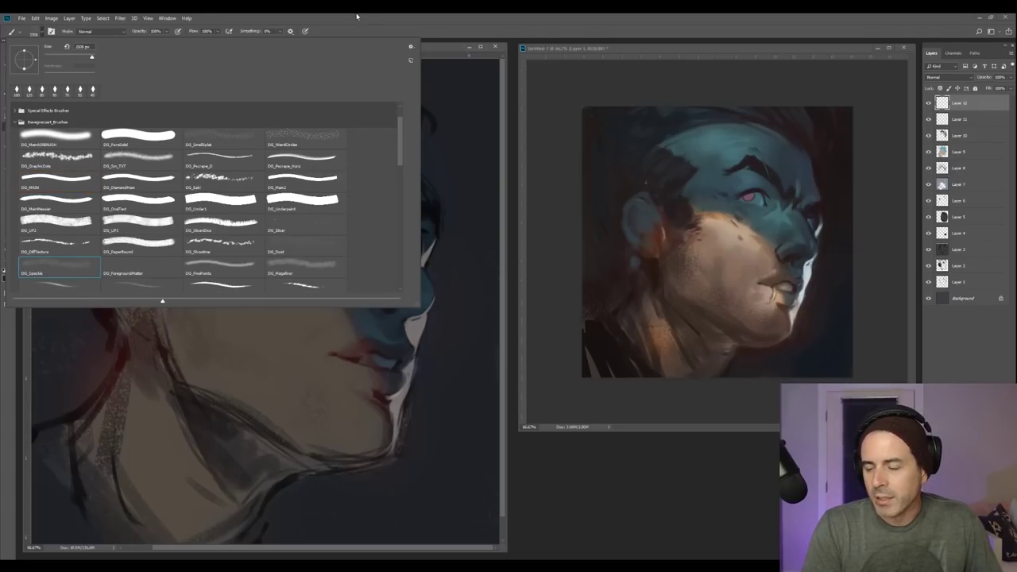
pyautogui.click(357, 16)
# Shrink the speckle brush, sample the dark hair tone near the temple, and paint stubble from the sideburn down the cheek and jaw.
pyautogui.press('[')
pyautogui.press('[')
pyautogui.press('[')
pyautogui.press('[')
pyautogui.press('[')
pyautogui.press('[')
pyautogui.press('[')
pyautogui.press('[')
pyautogui.press('[')
pyautogui.press('[')
pyautogui.press('[')
pyautogui.press('[')
pyautogui.press('[')
pyautogui.press('[')
pyautogui.press('[')
pyautogui.press('[')
pyautogui.press('[')
pyautogui.press('[')
pyautogui.press('[')
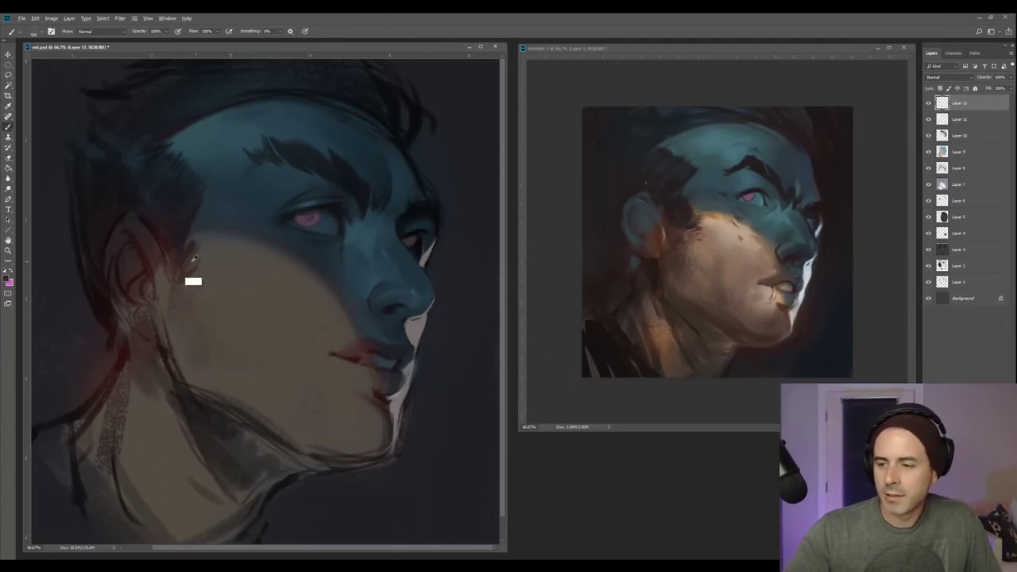
pyautogui.keyDown('alt'); pyautogui.click(160, 199); pyautogui.keyUp('alt')
pyautogui.press('[')
pyautogui.press('[')
pyautogui.press('[')
pyautogui.press('[')
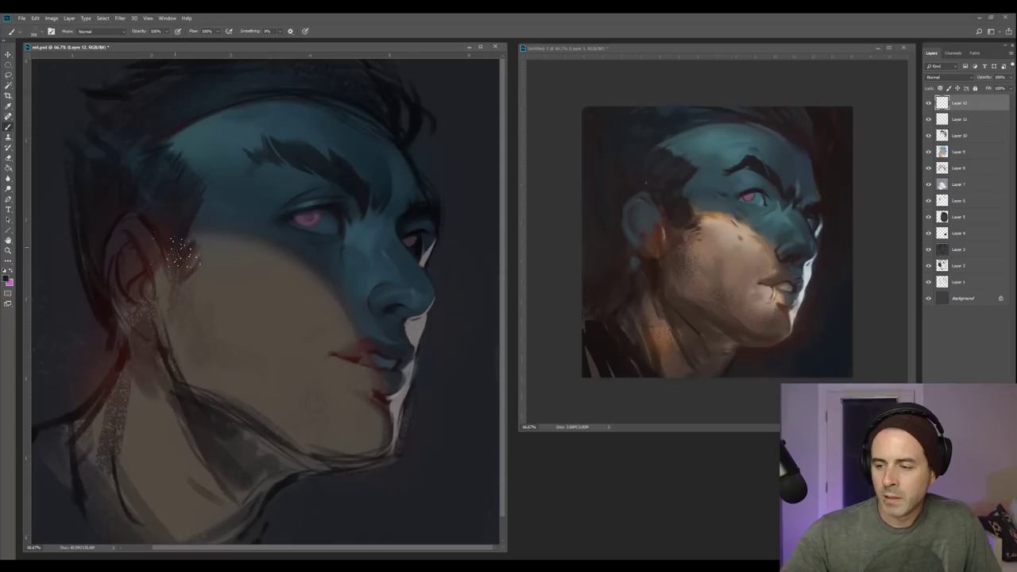
pyautogui.hotkey('ctrl', 'z')
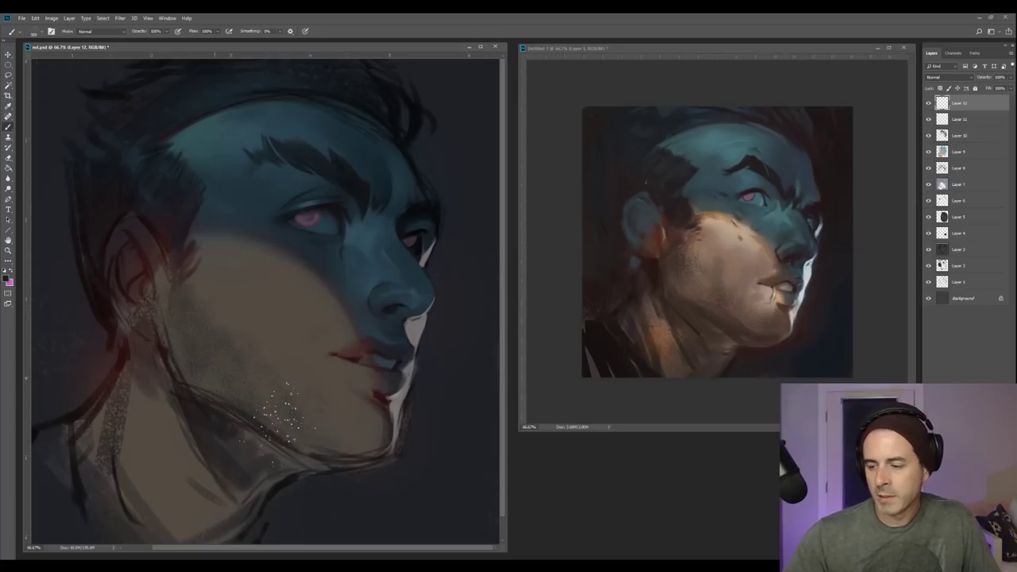
# Switch to the DG_Dust brush and scatter dark spots over the stubble and cheek as skin texture.
pyautogui.click(41, 32)
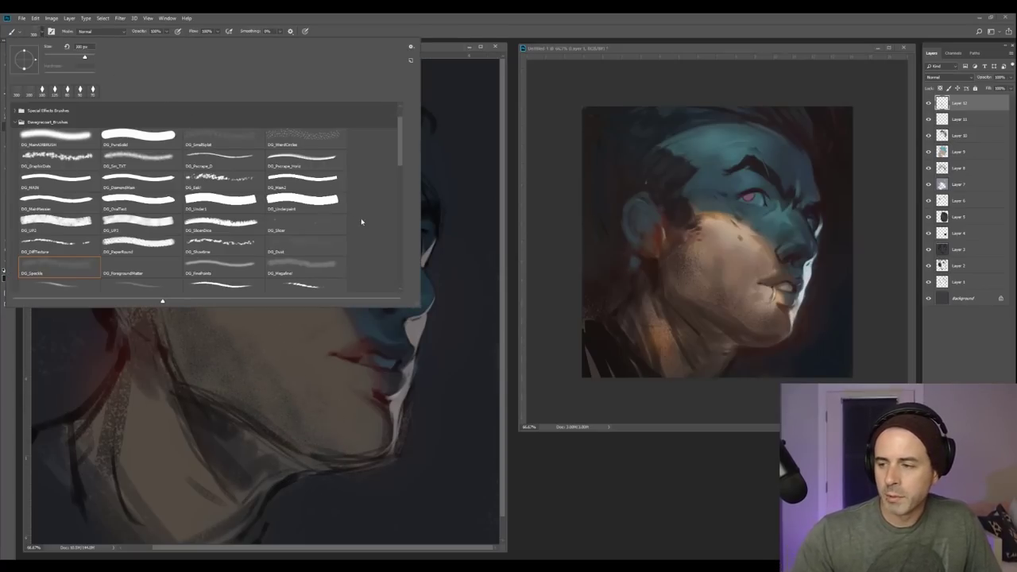
pyautogui.click(318, 250)
pyautogui.press('Return')
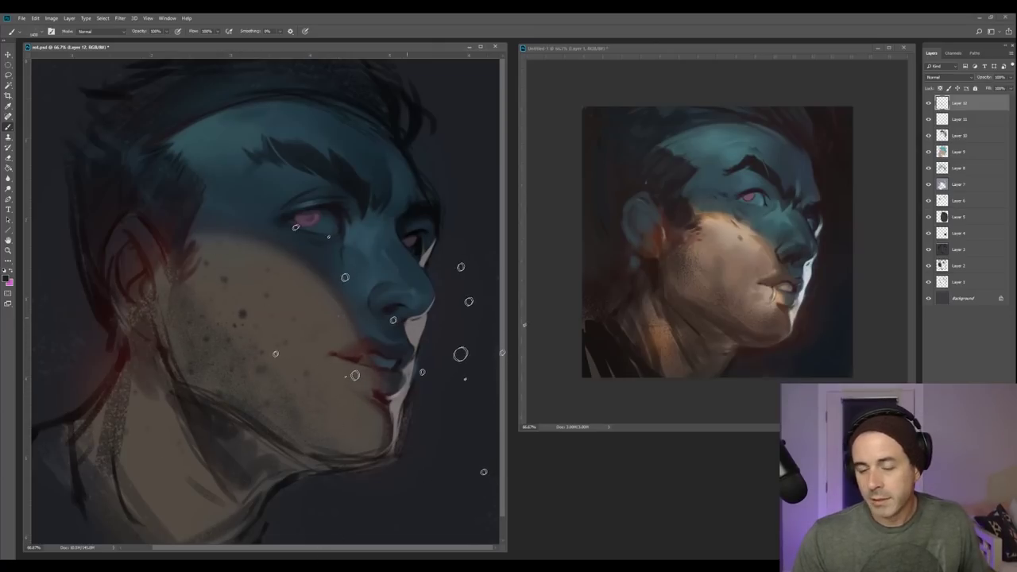
# Shrink the dust brush and paint fine stubble along the rear jaw and lower cheek, sampling nearby skin and shadow tones.
pyautogui.press('[')
pyautogui.press('[')
pyautogui.press('[')
pyautogui.press('[')
pyautogui.press('[')
pyautogui.press('[')
pyautogui.press('[')
pyautogui.press('[')
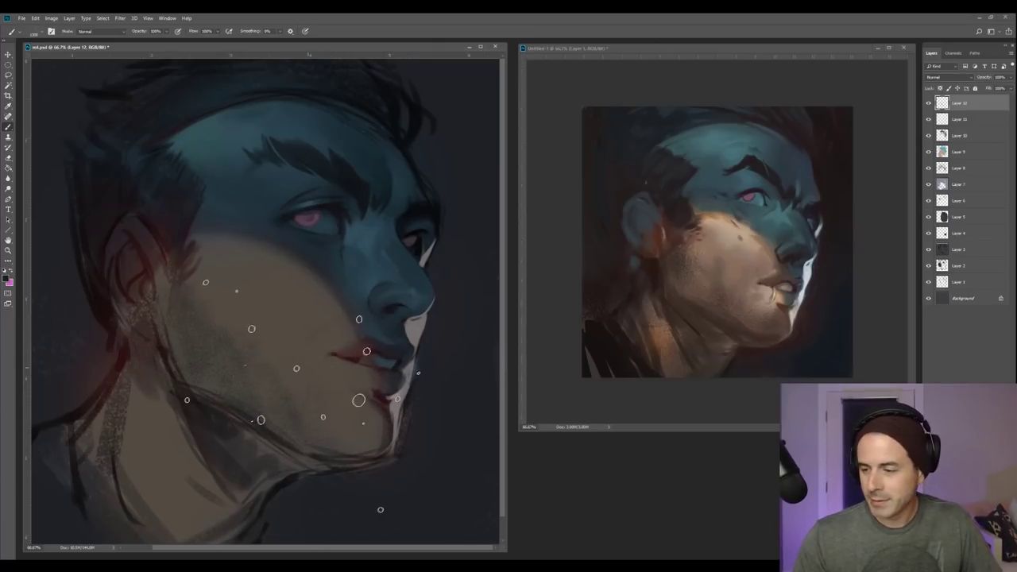
pyautogui.keyDown('alt'); pyautogui.click(193, 320); pyautogui.keyUp('alt')
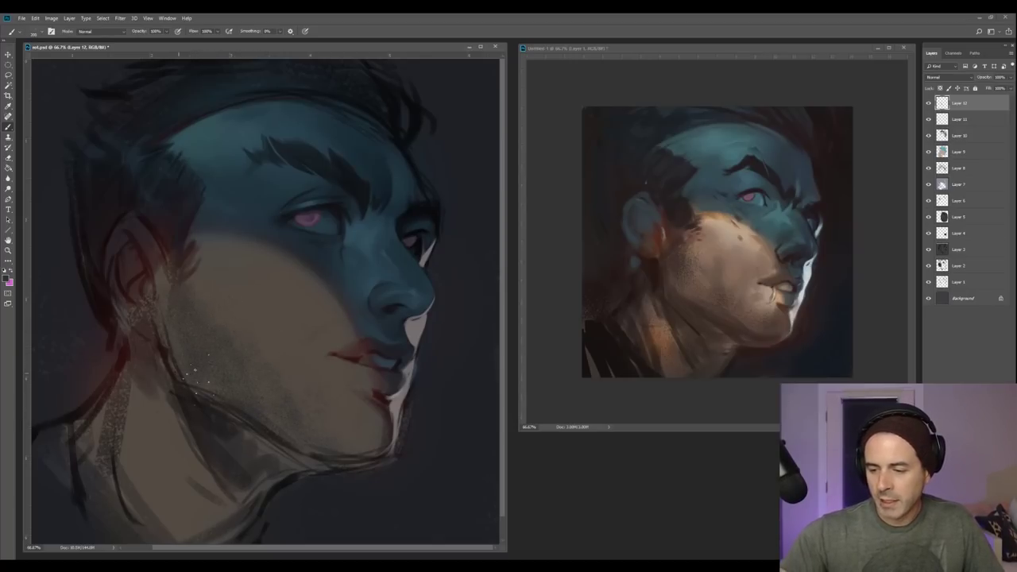
pyautogui.keyDown('alt'); pyautogui.click(192, 350); pyautogui.keyUp('alt')
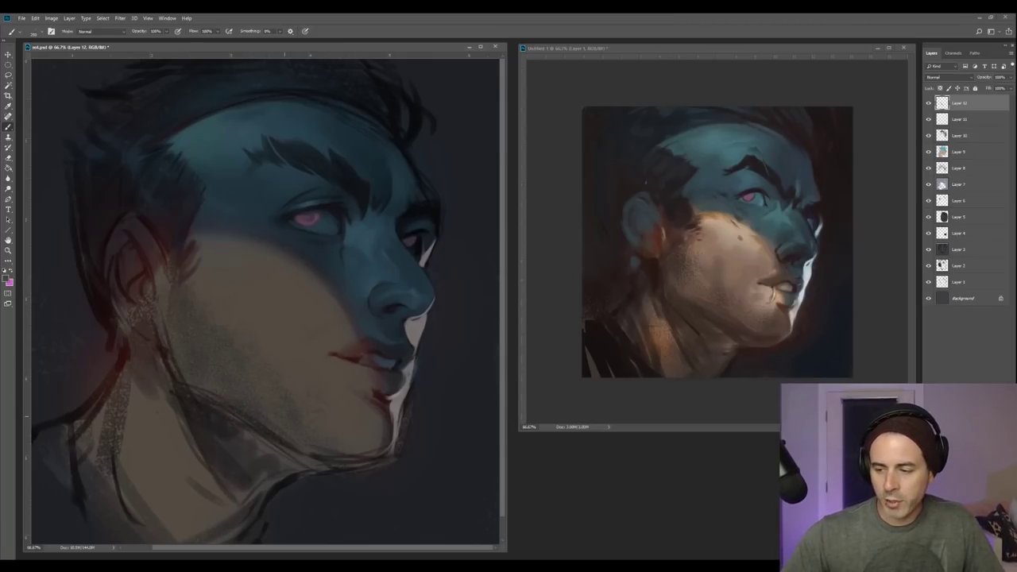
pyautogui.keyDown('alt'); pyautogui.click(309, 377); pyautogui.keyUp('alt')
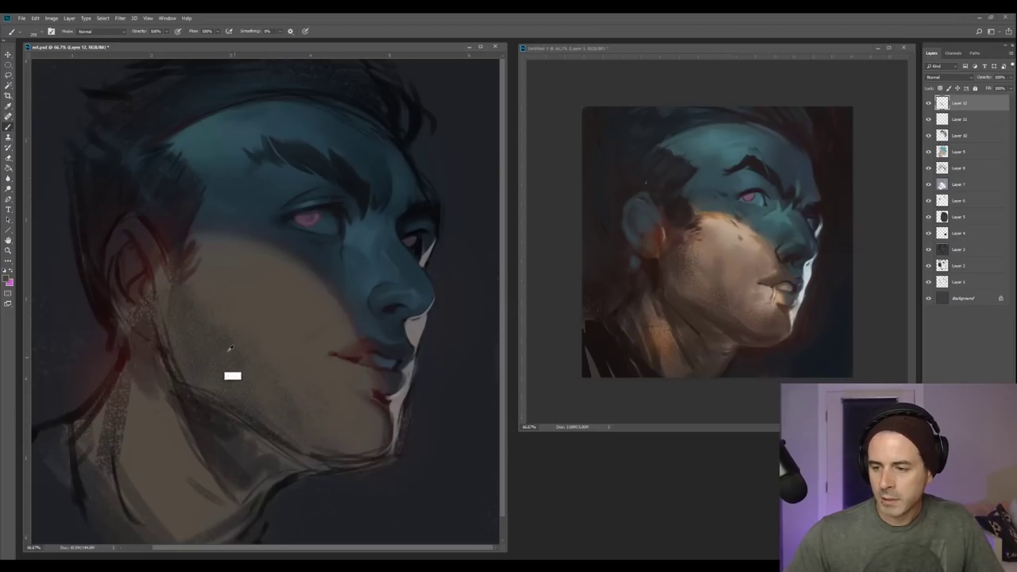
pyautogui.keyDown('alt'); pyautogui.click(193, 393); pyautogui.keyUp('alt')
# Paint fine stubble over the chin and upper lip with tones sampled from the jaw and the face's edge.
pyautogui.press('[')
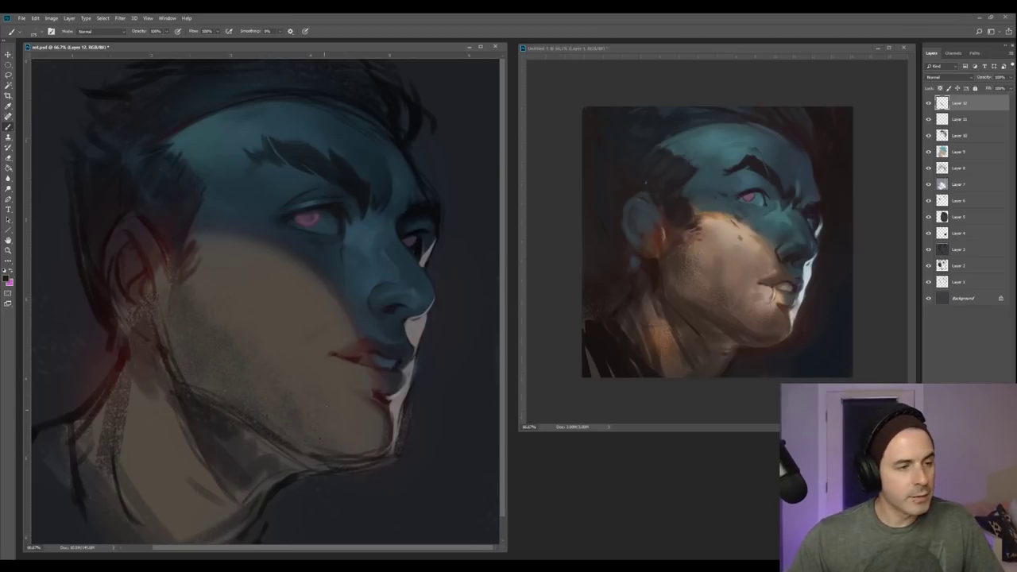
pyautogui.keyDown('alt'); pyautogui.click(309, 429); pyautogui.keyUp('alt')
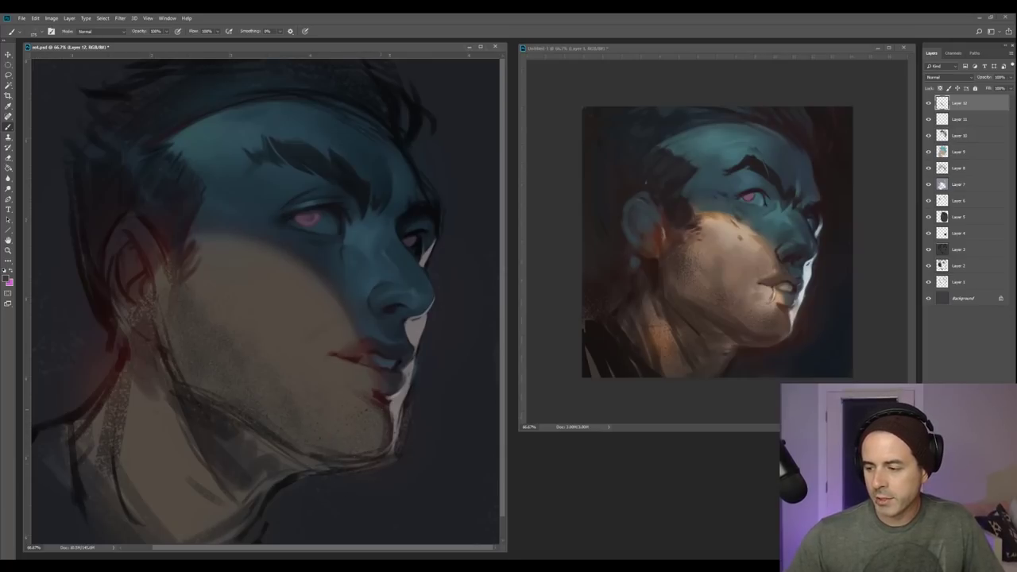
pyautogui.keyDown('alt'); pyautogui.click(313, 447); pyautogui.keyUp('alt')
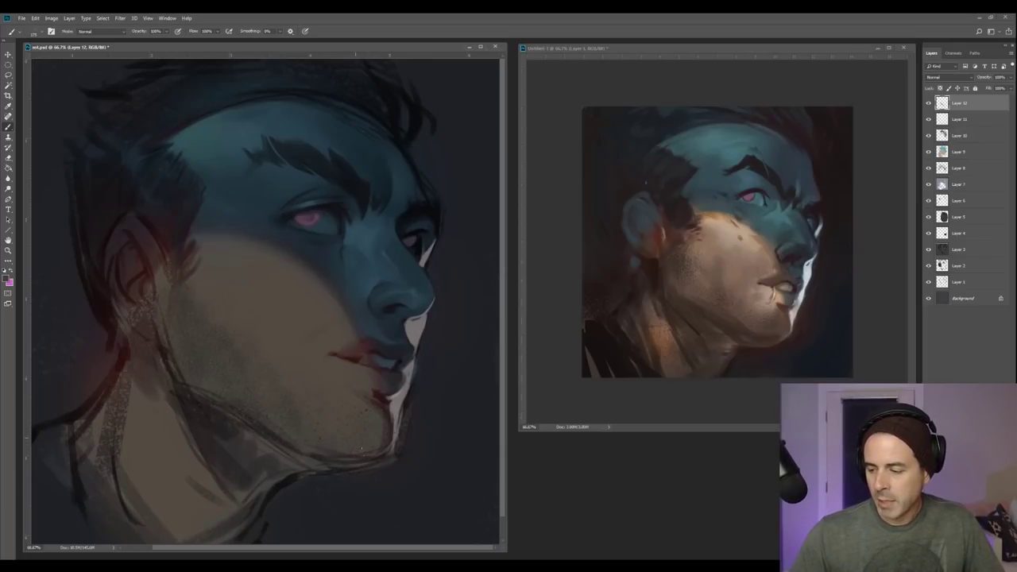
pyautogui.keyDown('alt'); pyautogui.click(406, 412); pyautogui.keyUp('alt')
pyautogui.press(']')
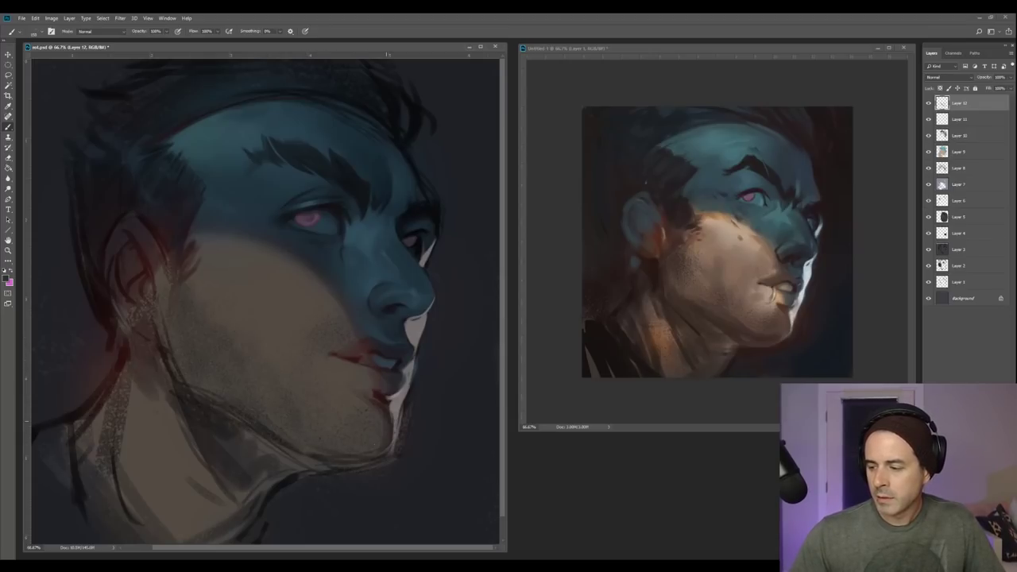
# Switch to the DG_Speckle brush, shrink it, and build up denser stubble across the cheek, jaw and chin.
pyautogui.click(38, 31)
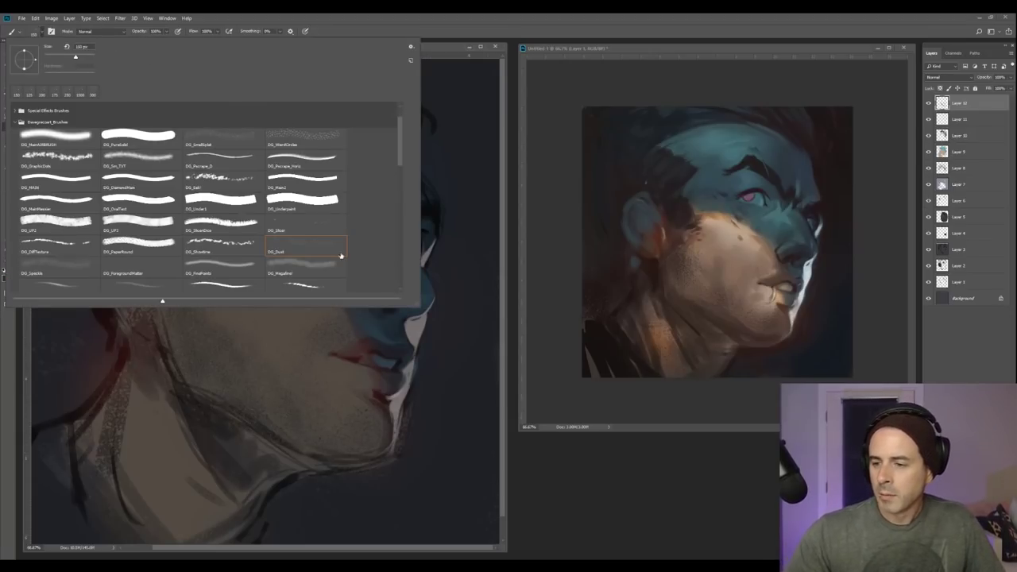
pyautogui.click(71, 266)
pyautogui.press('Return')
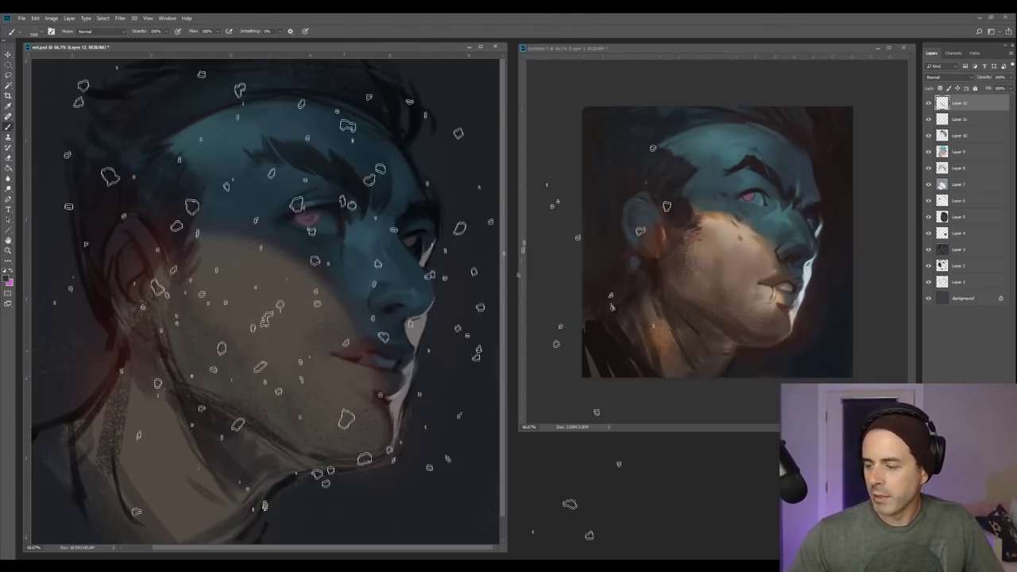
pyautogui.press('[')
pyautogui.press('[')
pyautogui.press('[')
pyautogui.press('[')
pyautogui.press('[')
pyautogui.press('[')
pyautogui.press('[')
pyautogui.press('[')
pyautogui.press('[')
pyautogui.press('[')
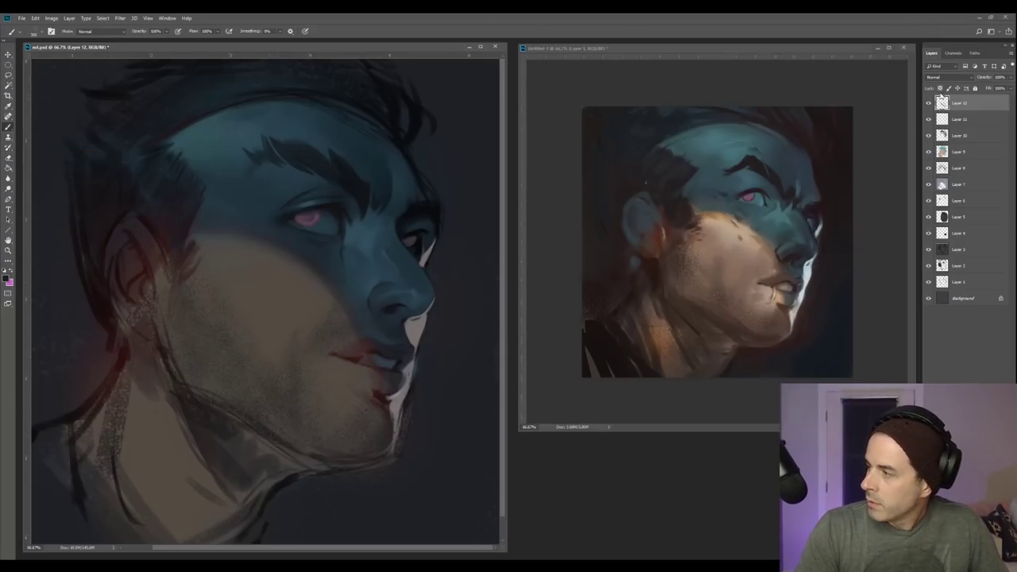
# Compare the face with and without the stubble layer, and lower that layer's opacity to 74%.
pyautogui.click(928, 104)
pyautogui.click(929, 103)
pyautogui.click(1011, 78)
pyautogui.moveTo(1002, 89); pyautogui.dragTo(1004, 89)
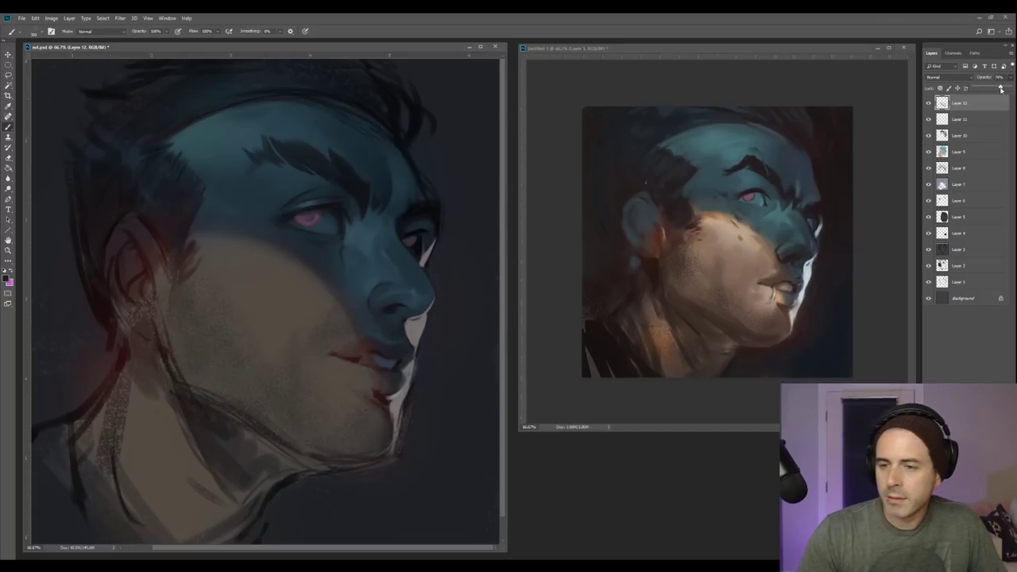
# Erase excess stubble on the cheek, around the mouth and along the jaw, adjusting the eraser size for each area.
pyautogui.press('e')
pyautogui.press(']')
pyautogui.press('[')
pyautogui.press('[')
pyautogui.press(']')
pyautogui.press(']')
pyautogui.press('[')
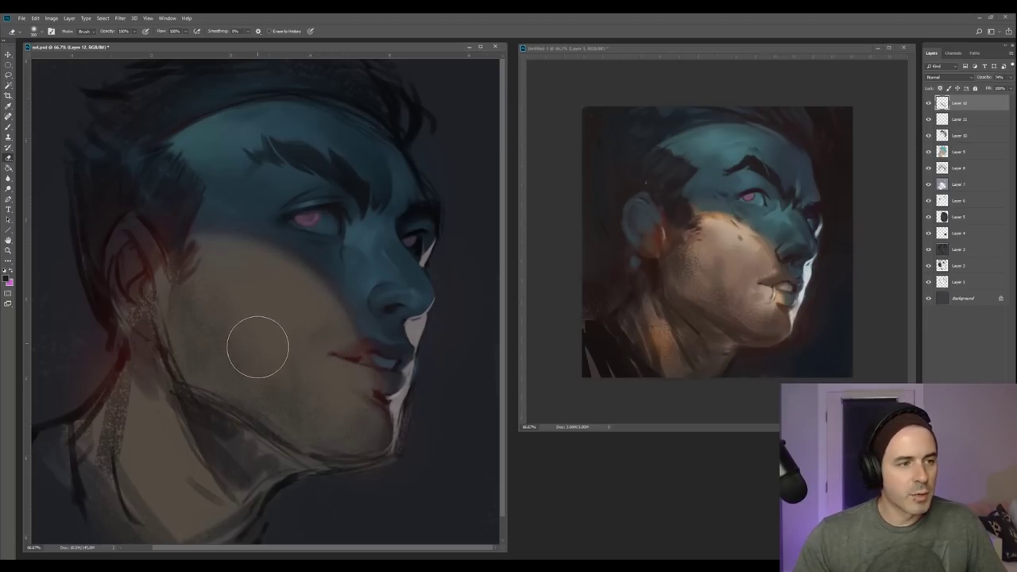
pyautogui.press('[')
pyautogui.press(']')
pyautogui.press('[')
pyautogui.press('[')
pyautogui.press('[')
pyautogui.press('[')
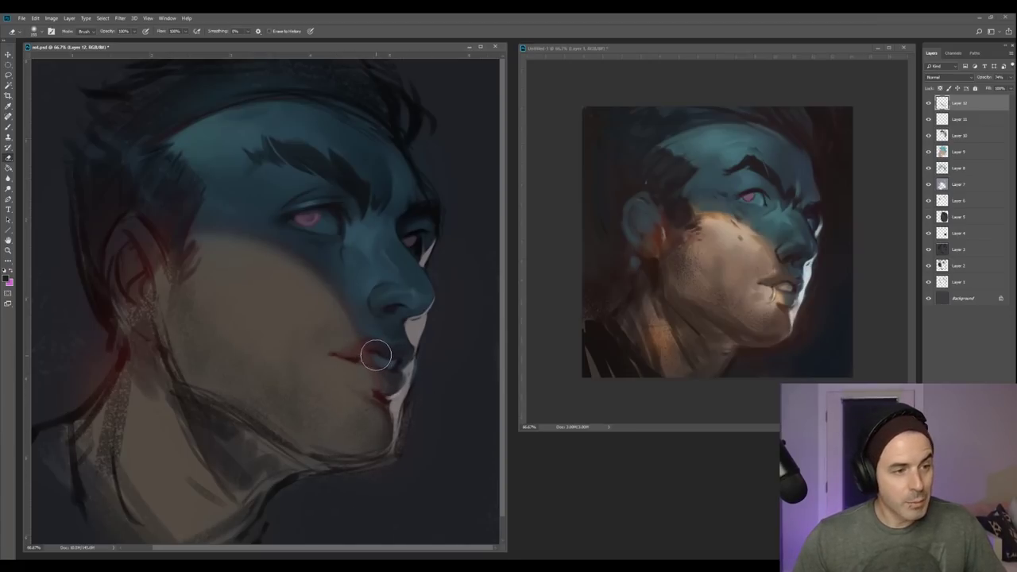
pyautogui.press(']')
pyautogui.press(']')
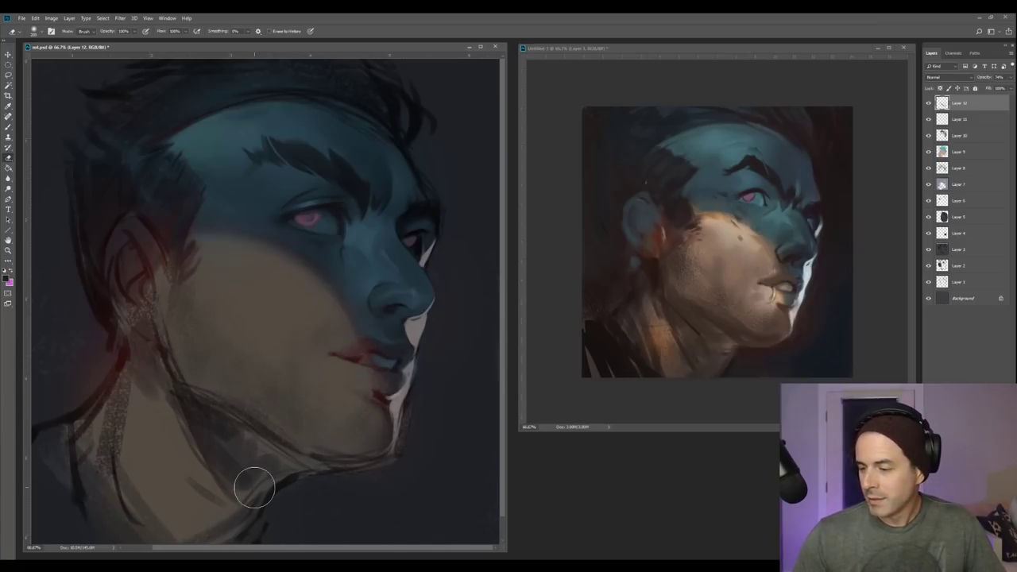
# Sample the jaw's skin tone, add speckled stubble beside the mouth, and clean it up with the eraser.
pyautogui.press('b')
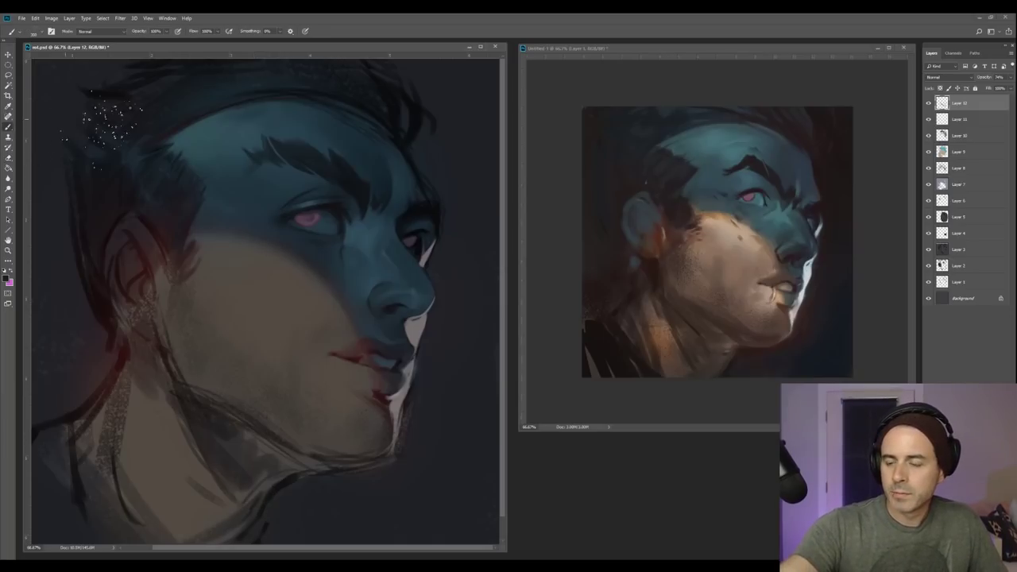
pyautogui.keyDown('alt'); pyautogui.click(283, 385); pyautogui.keyUp('alt')
pyautogui.moveTo(314, 334); pyautogui.dragTo(341, 322)
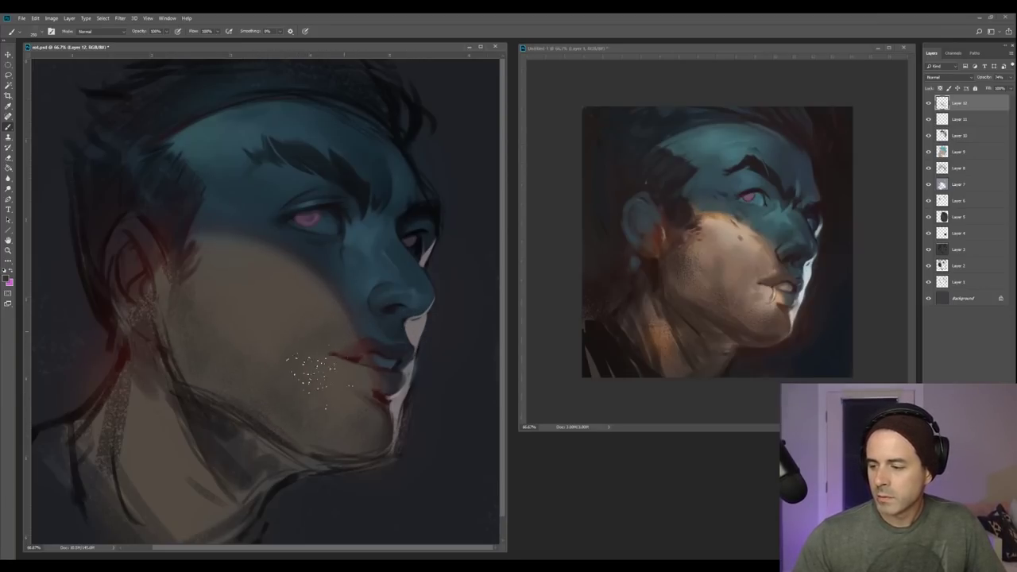
pyautogui.press('e')
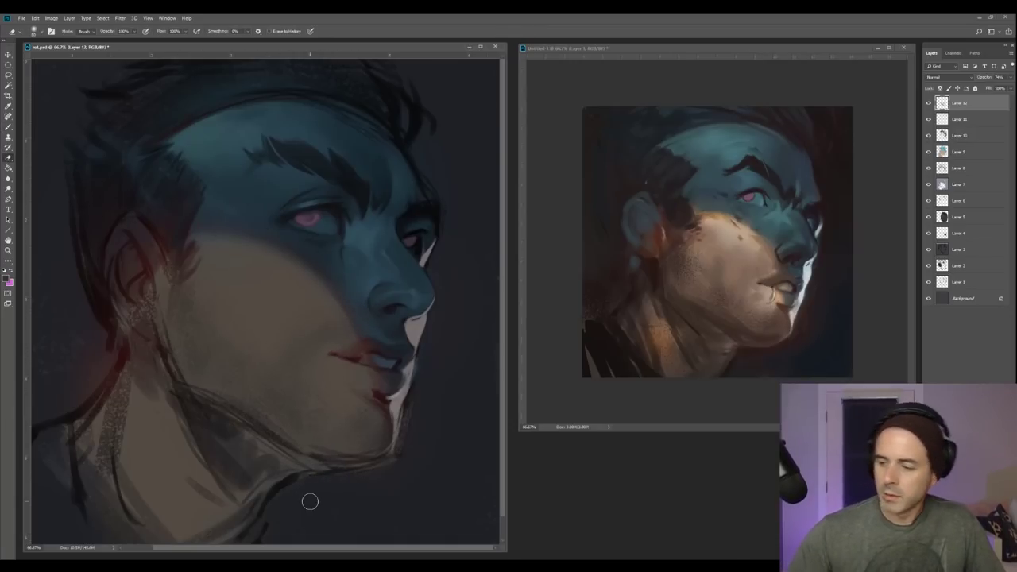
# Try to retouch a spot on the cheek with the Spot Healing Brush.
pyautogui.press('j')
pyautogui.click(300, 317)
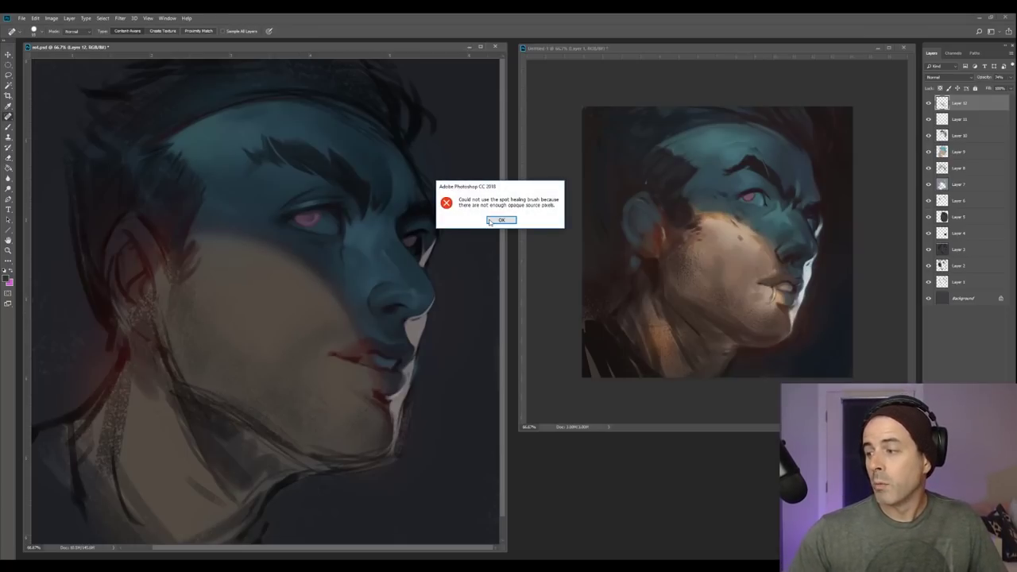
pyautogui.click(490, 220)
# Touch up the stubble near the sideburn with the speckle brush and eraser, and save the painting.
pyautogui.press('b')
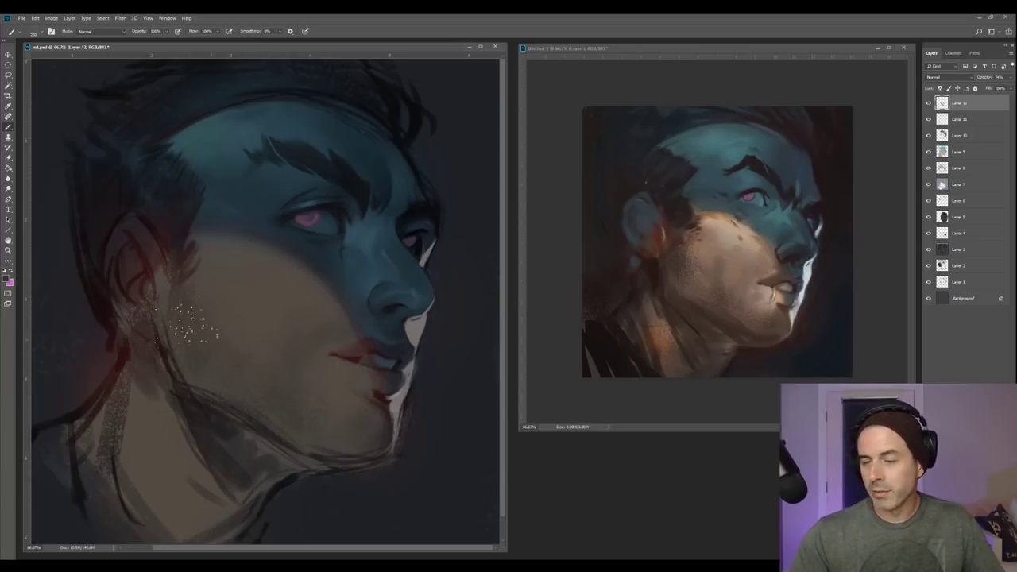
pyautogui.press('e')
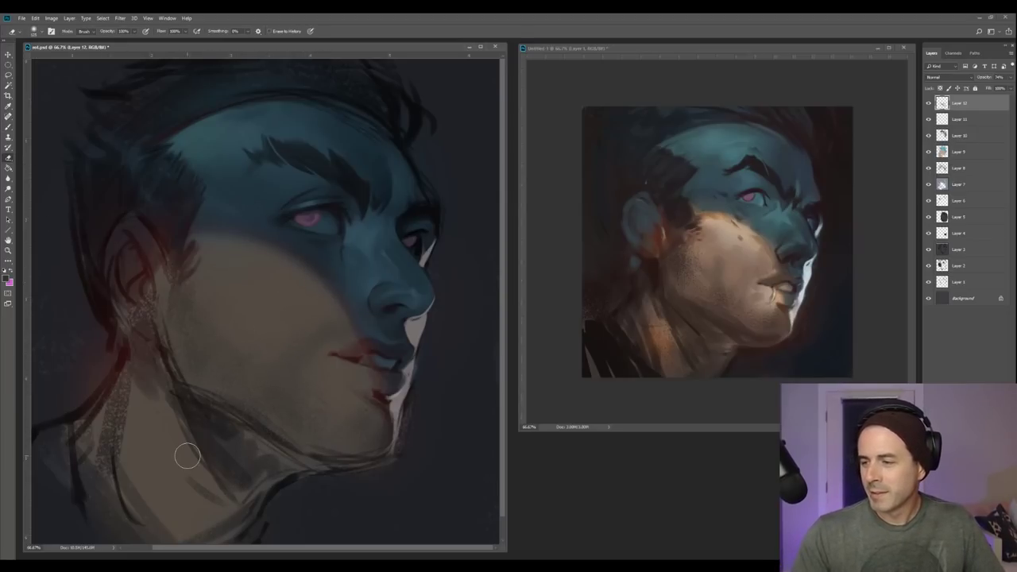
pyautogui.hotkey('ctrl', 's')
# Flip both the portrait painting and the reference image horizontally, and return to the portrait.
pyautogui.hotkey('ctrl', 'shift', 'h')
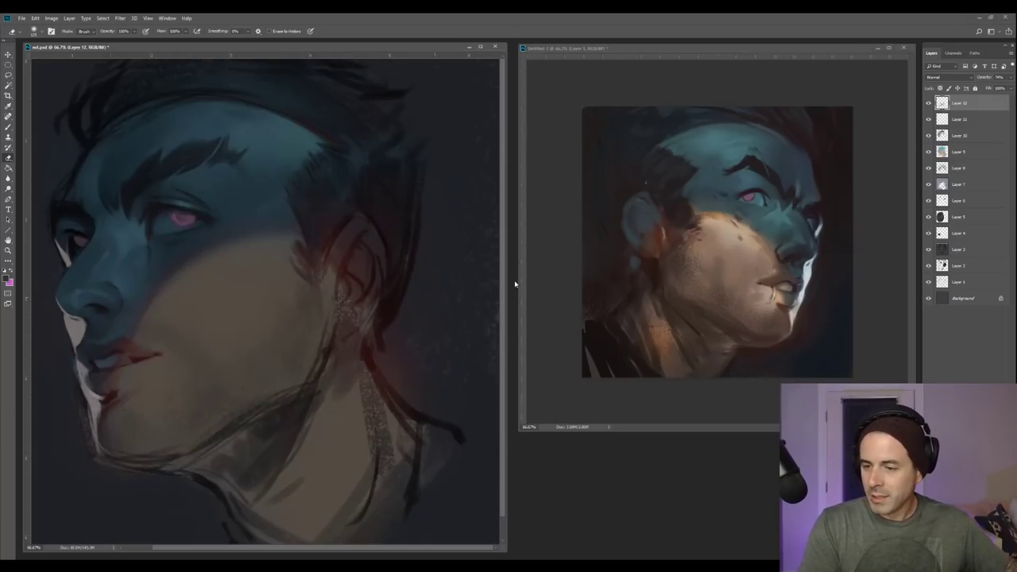
pyautogui.click(673, 248)
pyautogui.press('h')
pyautogui.hotkey('ctrl', 'Tab')
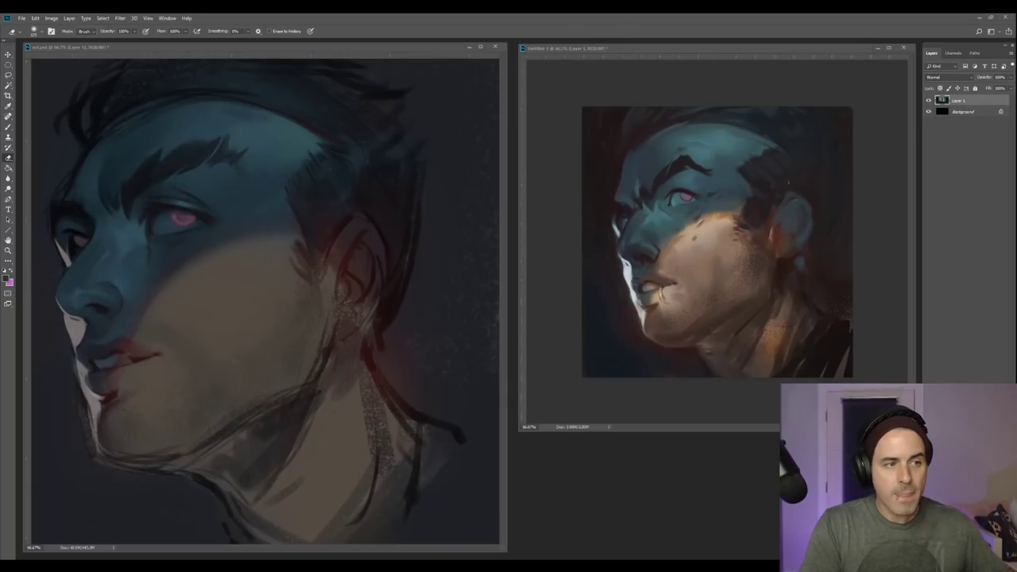
pyautogui.click(245, 46)
pyautogui.moveTo(227, 179)
pyautogui.mouseDown()
pyautogui.moveTo(268, 248)
pyautogui.moveTo(237, 247)
pyautogui.moveTo(244, 236)
pyautogui.mouseUp()
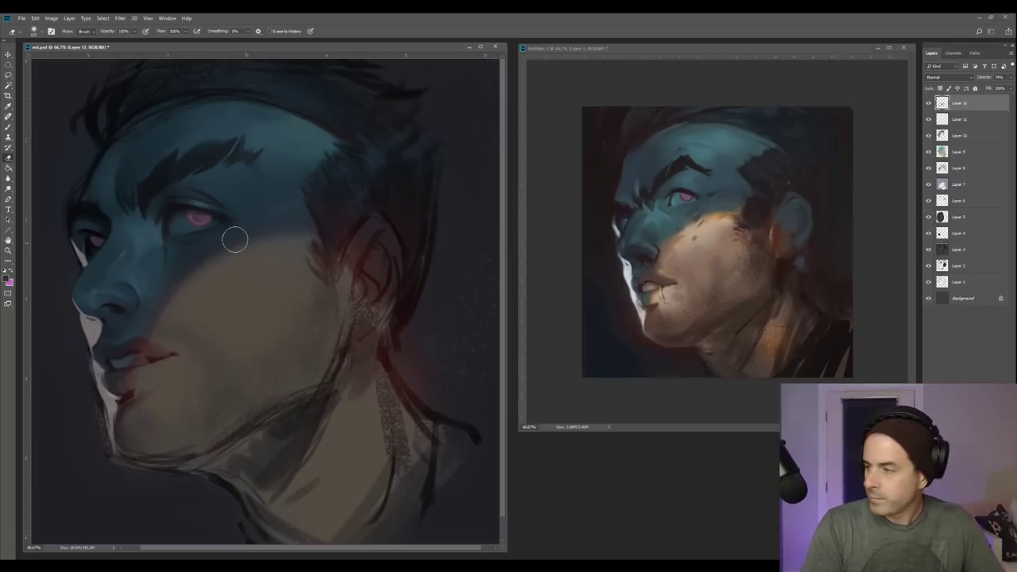
# Add a new layer on top of the portrait and set its blending mode to Multiply.
pyautogui.click(8, 250)
pyautogui.keyDown('alt'); pyautogui.click(160, 253); pyautogui.keyUp('alt')
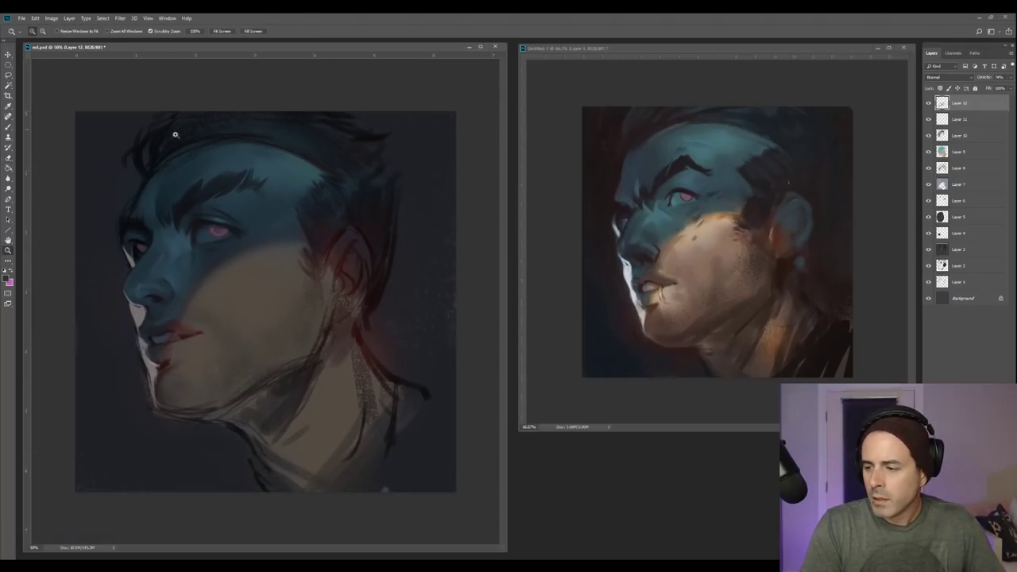
pyautogui.hotkey('ctrl', 'shift', 'alt', 'n')
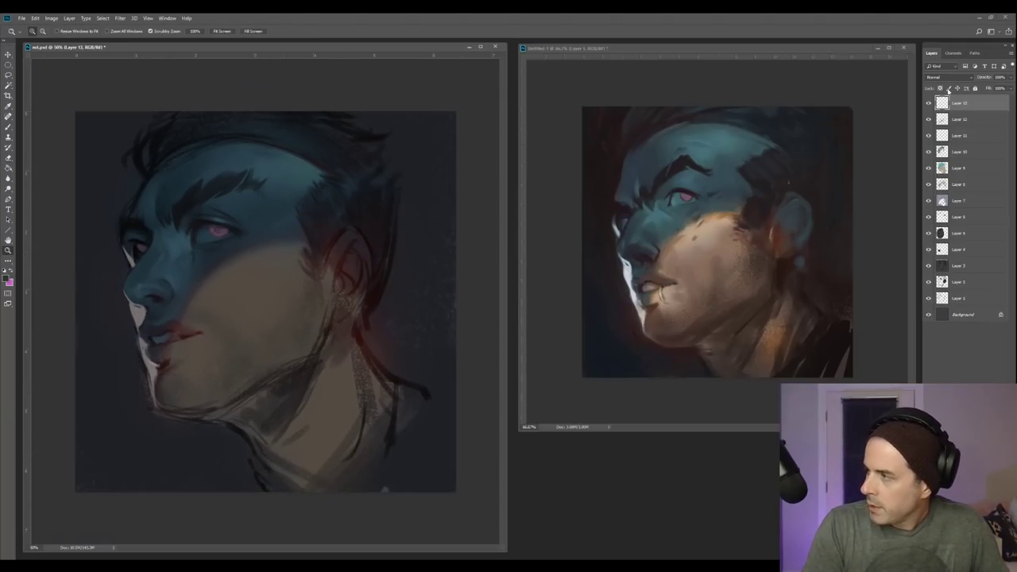
pyautogui.click(949, 77)
pyautogui.click(938, 108)
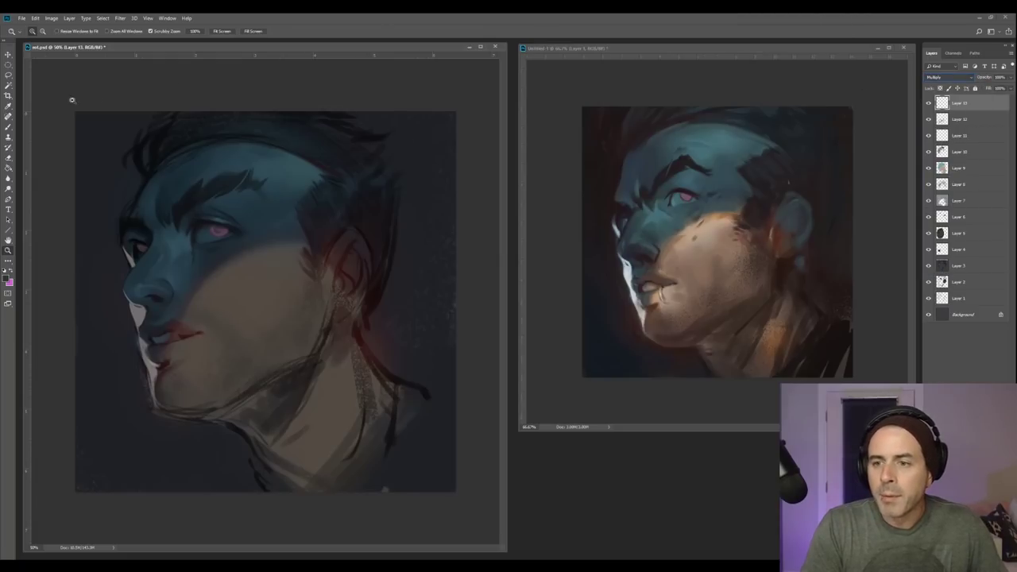
# Paint a dark patch over the background beside the forehead with a solid round brush, and set the layer's opacity to 42%.
pyautogui.click(7, 127)
pyautogui.click(31, 31)
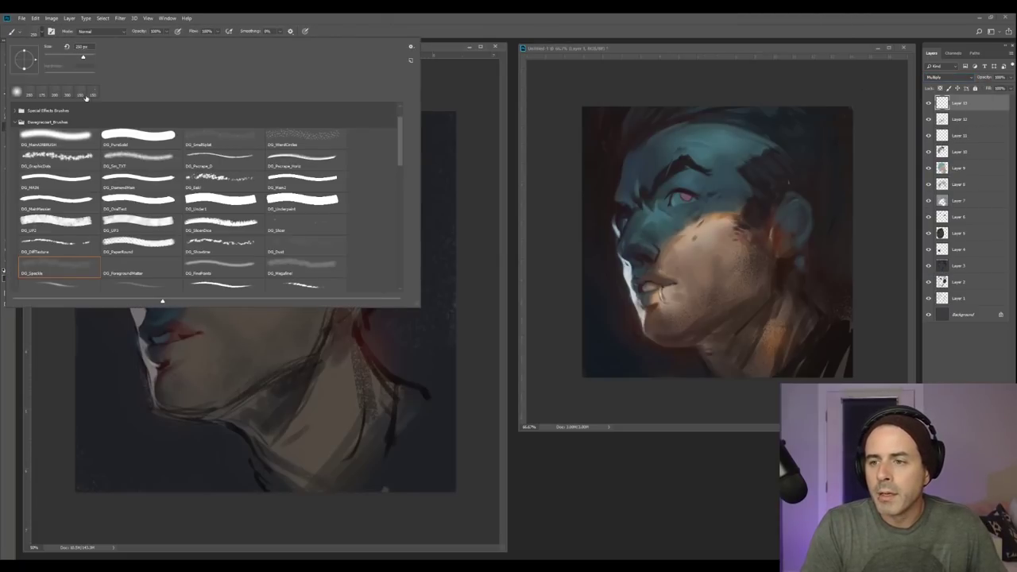
pyautogui.doubleClick(128, 143)
pyautogui.moveTo(95, 168)
pyautogui.mouseDown()
pyautogui.moveTo(134, 116)
pyautogui.moveTo(83, 212)
pyautogui.mouseUp()
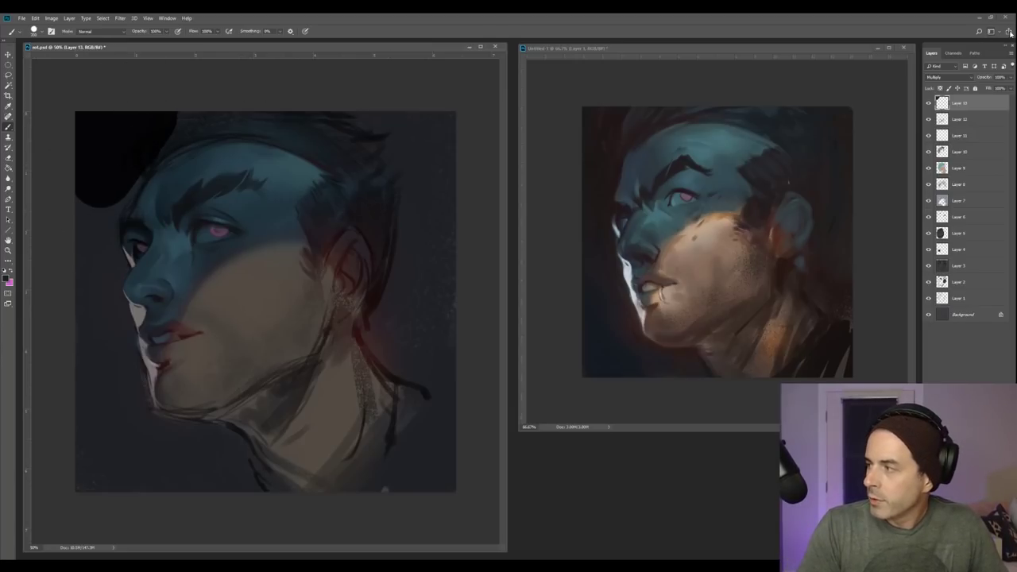
pyautogui.click(1012, 77)
pyautogui.moveTo(1000, 87); pyautogui.dragTo(998, 88)
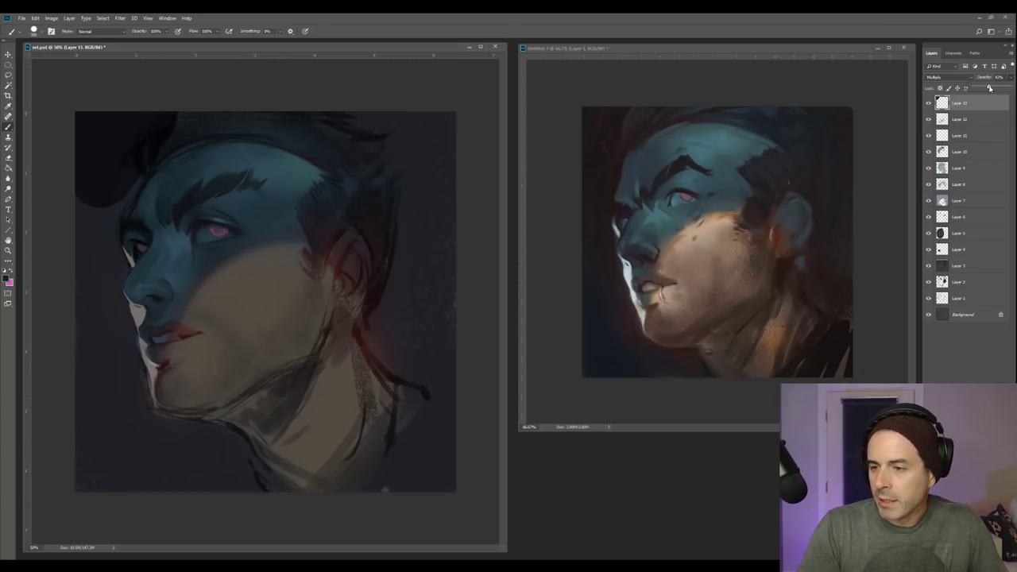
# Extend the dark tone over the background beside the hair and forehead down to the brow, reducing the brush size.
pyautogui.moveTo(75, 194); pyautogui.dragTo(105, 248)
pyautogui.press('[')
pyautogui.press('[')
pyautogui.press('[')
pyautogui.press('[')
pyautogui.press('[')
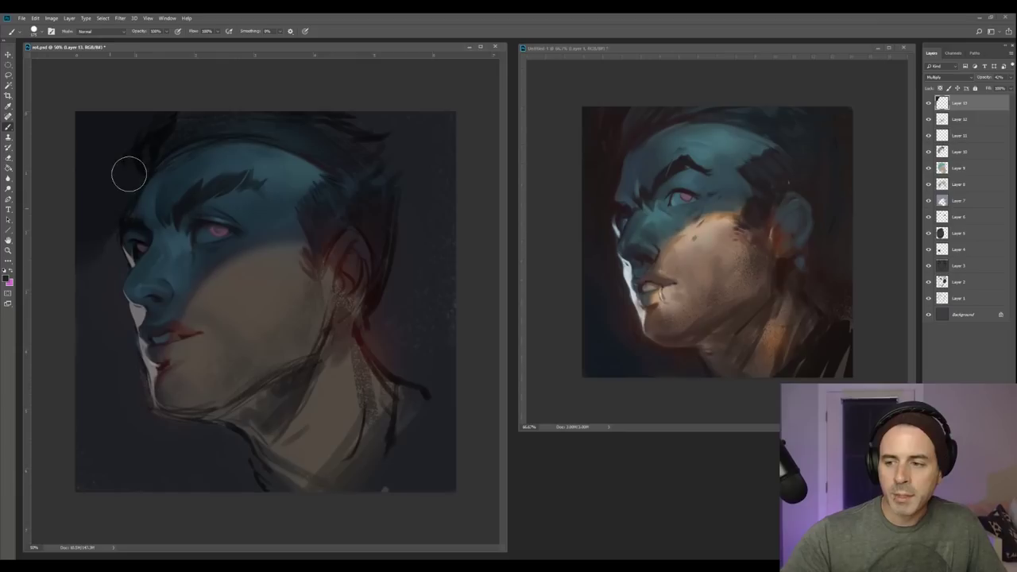
# Darken the background along the face's profile from the brow past the nose and lips to the chin with smaller brushes.
pyautogui.press('[')
pyautogui.press('[')
pyautogui.press('[')
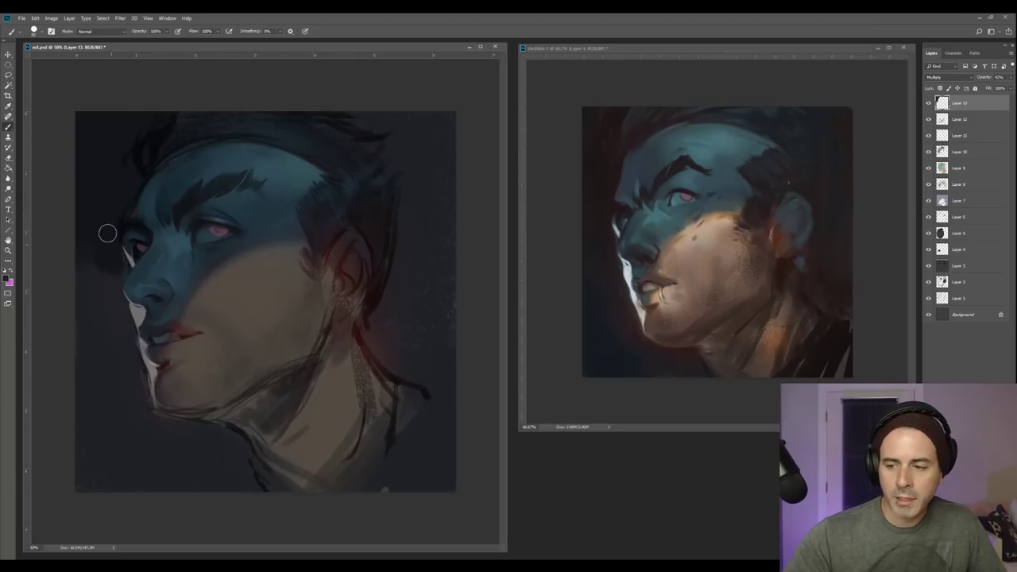
pyautogui.moveTo(115, 249)
pyautogui.mouseDown()
pyautogui.moveTo(116, 310)
pyautogui.moveTo(86, 238)
pyautogui.moveTo(100, 307)
pyautogui.moveTo(107, 274)
pyautogui.moveTo(111, 347)
pyautogui.mouseUp()
pyautogui.press('[')
pyautogui.press('[')
pyautogui.press('[')
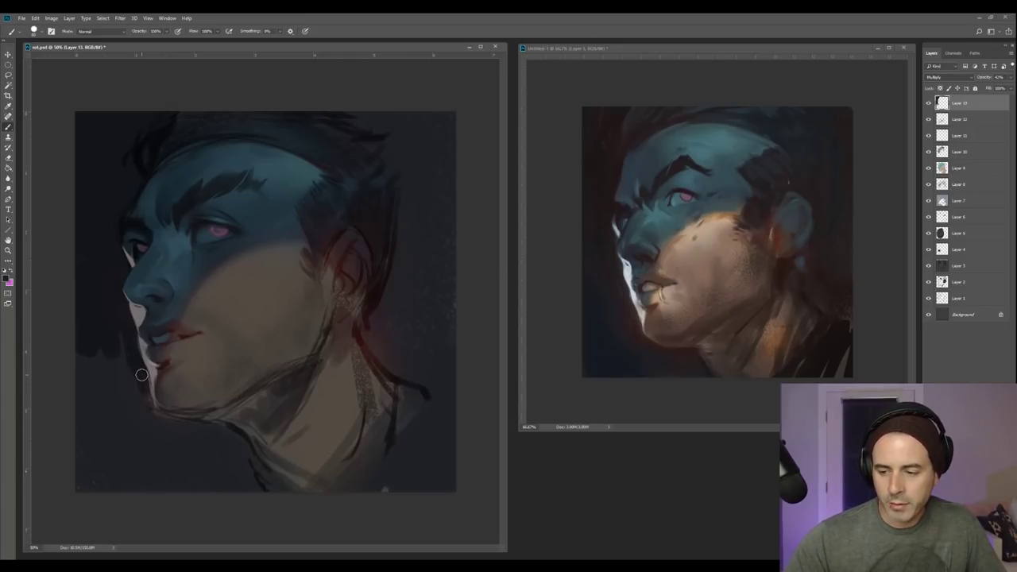
pyautogui.moveTo(82, 325)
pyautogui.mouseDown()
pyautogui.moveTo(90, 354)
pyautogui.moveTo(104, 345)
pyautogui.moveTo(132, 370)
pyautogui.moveTo(148, 435)
pyautogui.mouseUp()
# Enlarge the brush and darken the background below the chin and jaw down to the canvas edge.
pyautogui.press(']')
pyautogui.press(']')
pyautogui.moveTo(83, 430); pyautogui.dragTo(89, 482)
pyautogui.moveTo(91, 413)
pyautogui.mouseDown()
pyautogui.moveTo(132, 482)
pyautogui.moveTo(150, 443)
pyautogui.moveTo(138, 422)
pyautogui.moveTo(270, 450)
pyautogui.moveTo(239, 421)
pyautogui.moveTo(191, 459)
pyautogui.moveTo(284, 432)
pyautogui.mouseUp()
# Enlarge the brush, finish darkening the background along the face's profile, and carry the dark tone into the hair above the forehead.
pyautogui.press(']')
pyautogui.press(']')
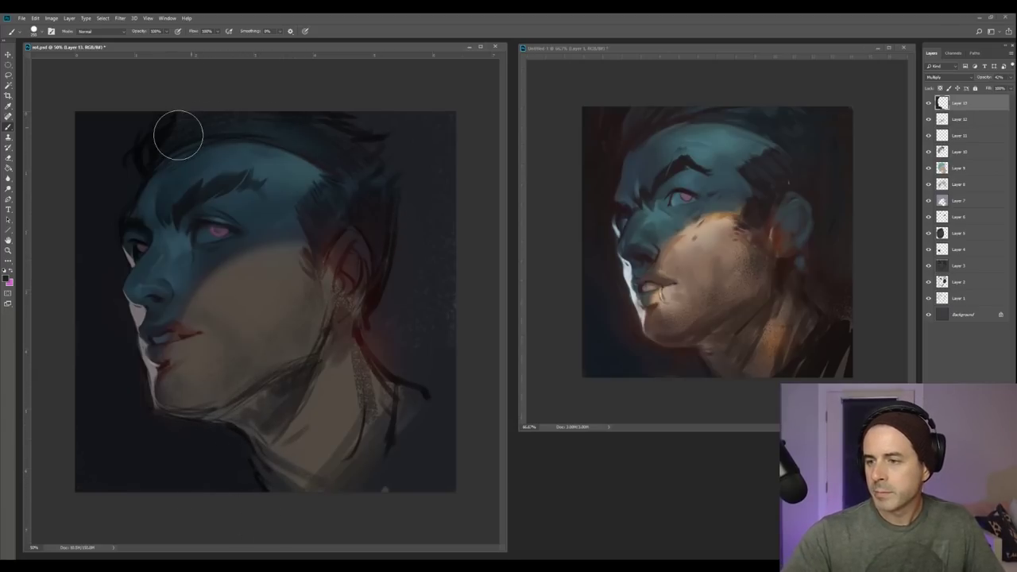
pyautogui.moveTo(243, 121)
pyautogui.mouseDown()
pyautogui.moveTo(342, 121)
pyautogui.moveTo(289, 123)
pyautogui.mouseUp()
pyautogui.press('[')
pyautogui.press('[')
pyautogui.press('[')
pyautogui.press('[')
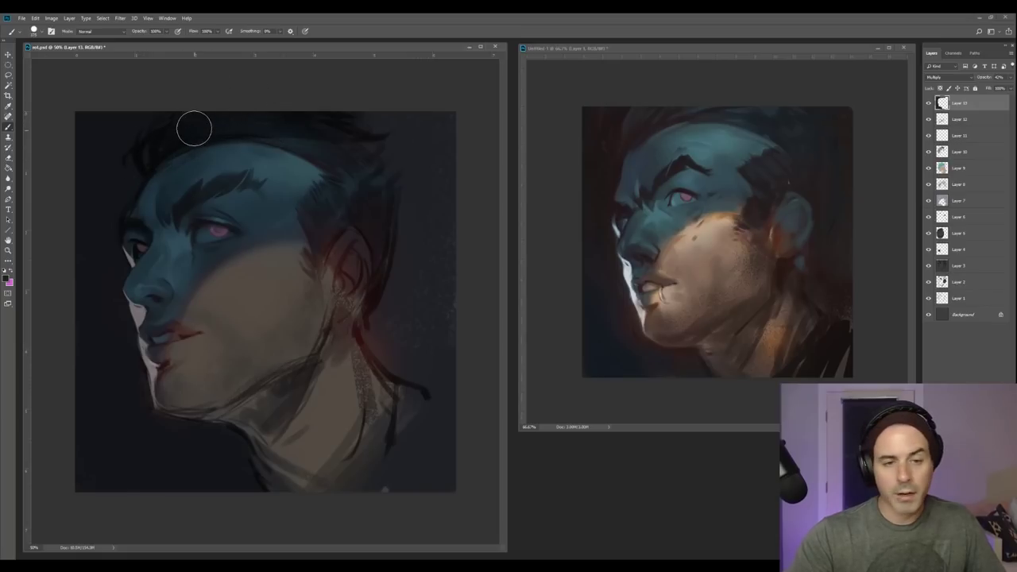
# Darken the side hair and the background behind the head, neck and shoulder down to the canvas edge.
pyautogui.press(']')
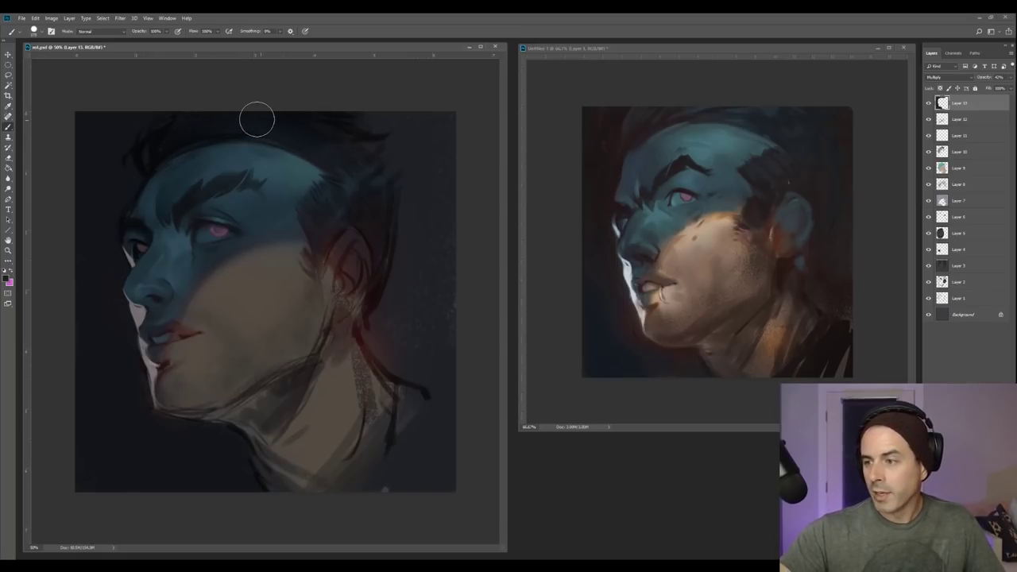
pyautogui.moveTo(267, 125)
pyautogui.mouseDown()
pyautogui.moveTo(308, 139)
pyautogui.moveTo(390, 200)
pyautogui.moveTo(353, 108)
pyautogui.moveTo(377, 122)
pyautogui.moveTo(399, 158)
pyautogui.moveTo(442, 164)
pyautogui.moveTo(372, 165)
pyautogui.moveTo(328, 182)
pyautogui.moveTo(321, 235)
pyautogui.moveTo(323, 203)
pyautogui.moveTo(335, 218)
pyautogui.moveTo(395, 208)
pyautogui.moveTo(362, 201)
pyautogui.moveTo(379, 239)
pyautogui.moveTo(374, 217)
pyautogui.moveTo(402, 182)
pyautogui.moveTo(411, 259)
pyautogui.moveTo(446, 167)
pyautogui.moveTo(373, 324)
pyautogui.moveTo(395, 360)
pyautogui.moveTo(427, 283)
pyautogui.moveTo(443, 333)
pyautogui.moveTo(444, 240)
pyautogui.moveTo(452, 437)
pyautogui.mouseUp()
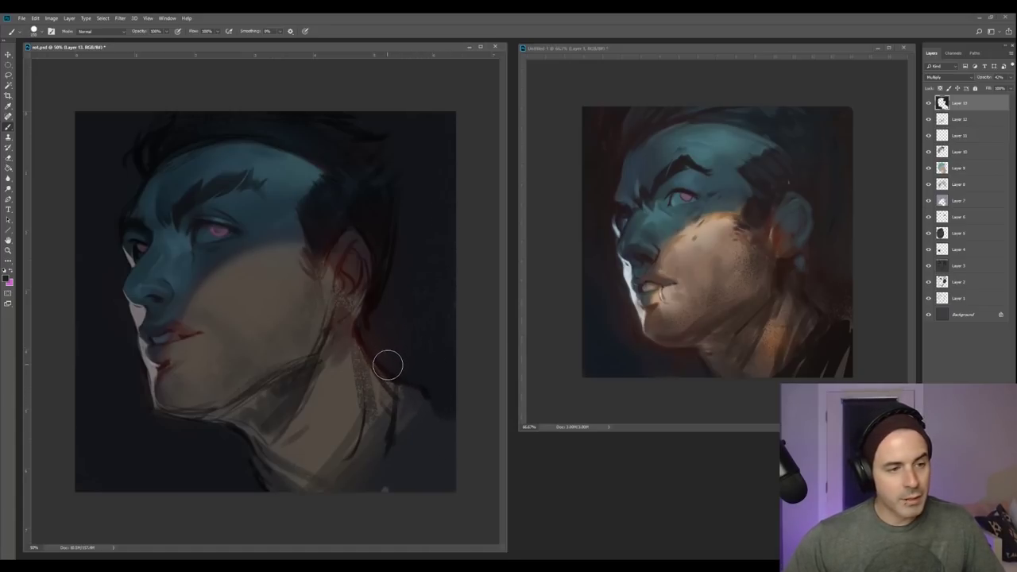
pyautogui.moveTo(389, 368)
pyautogui.mouseDown()
pyautogui.moveTo(405, 421)
pyautogui.moveTo(383, 465)
pyautogui.moveTo(453, 394)
pyautogui.moveTo(425, 467)
pyautogui.moveTo(394, 445)
pyautogui.moveTo(337, 512)
pyautogui.mouseUp()
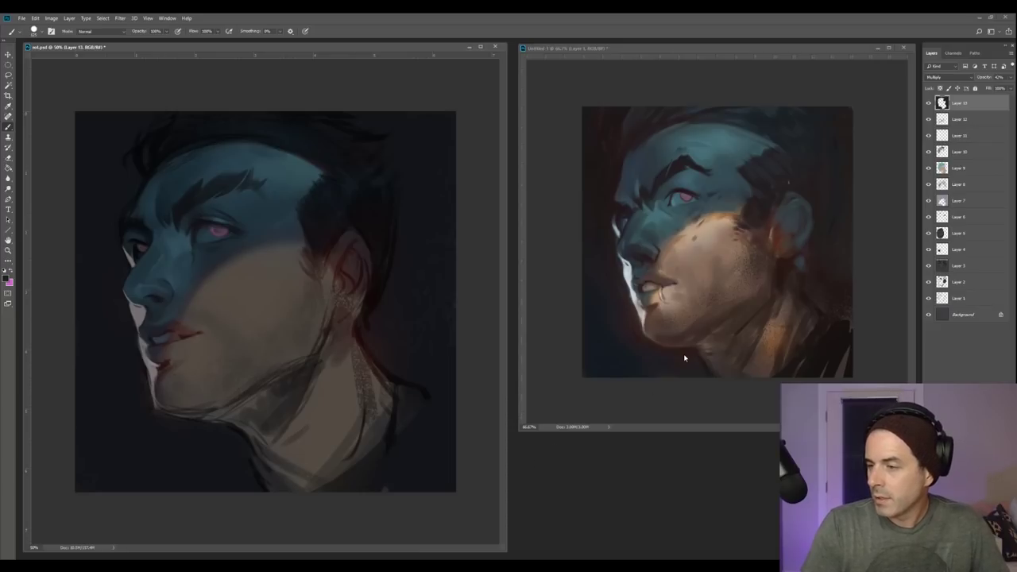
# Create a new layer, choose the soft airbrush, and set the foreground colour to muted blue 324356.
pyautogui.hotkey('ctrl', 'shift', 'alt', 'n')
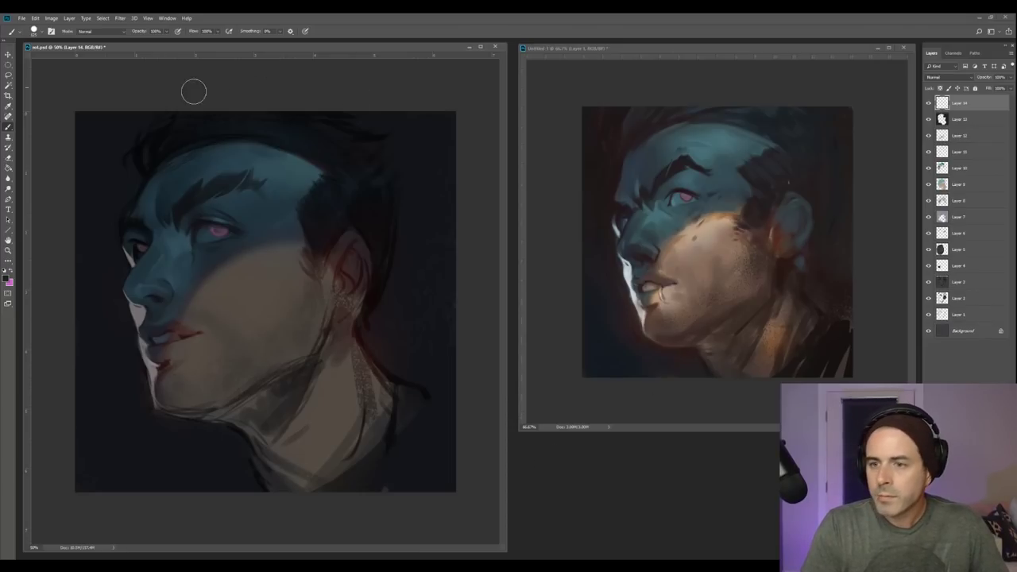
pyautogui.click(43, 31)
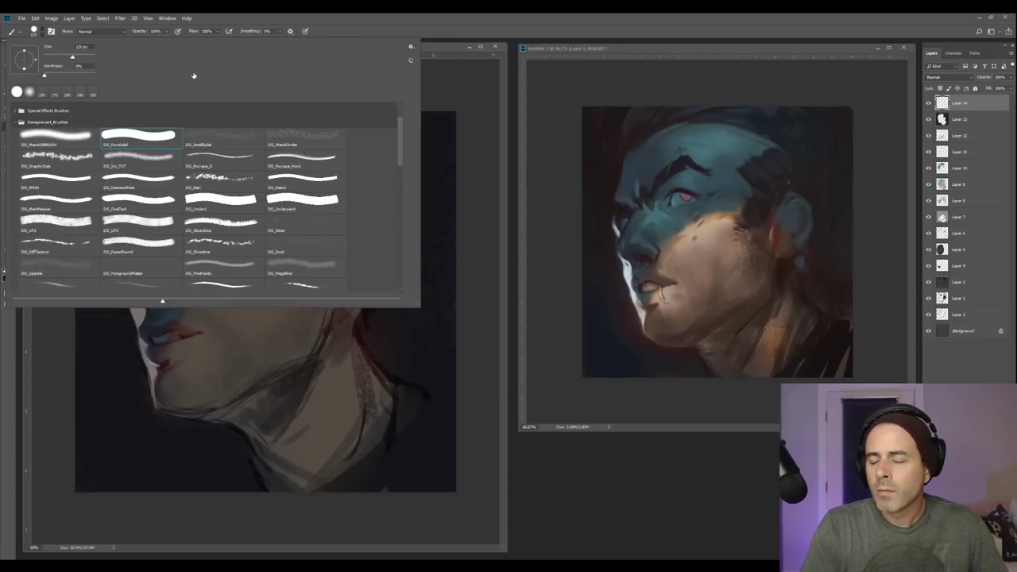
pyautogui.doubleClick(105, 129)
pyautogui.click(10, 279)
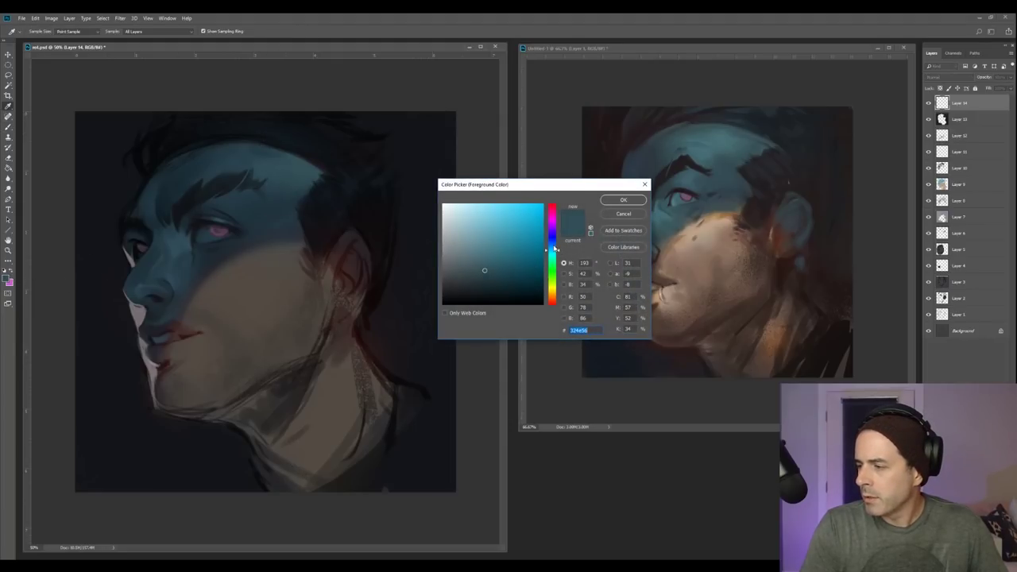
pyautogui.moveTo(555, 248); pyautogui.dragTo(556, 245)
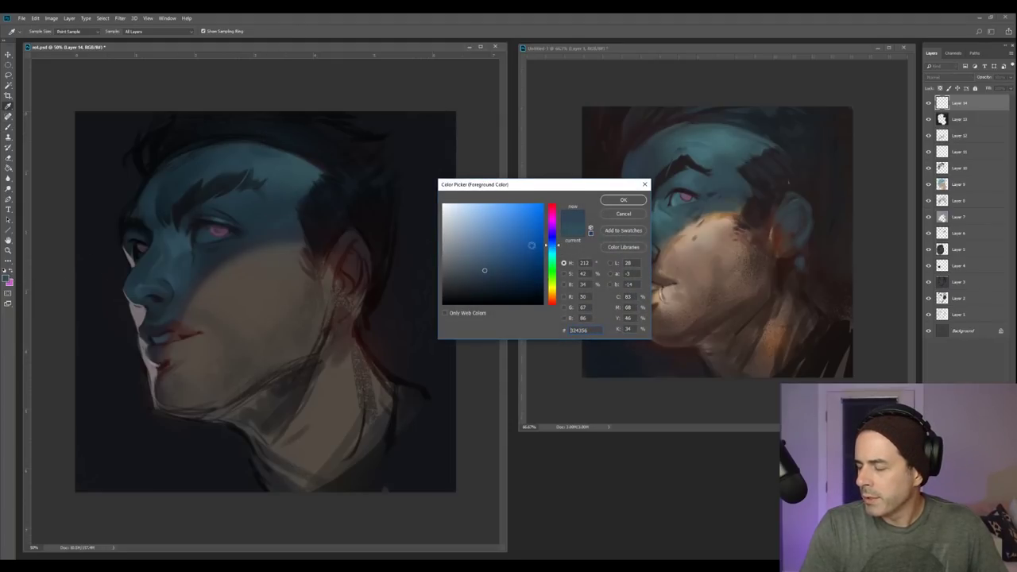
pyautogui.click(624, 200)
# Paint a soft blue highlight over the top of the hair, adjusting the brush size between strokes.
pyautogui.moveTo(251, 132)
pyautogui.mouseDown()
pyautogui.moveTo(308, 148)
pyautogui.moveTo(348, 175)
pyautogui.moveTo(262, 143)
pyautogui.moveTo(323, 153)
pyautogui.moveTo(309, 131)
pyautogui.moveTo(354, 147)
pyautogui.mouseUp()
pyautogui.press(']')
pyautogui.press(']')
pyautogui.press('[')
pyautogui.press('[')
pyautogui.moveTo(273, 138); pyautogui.dragTo(336, 135)
pyautogui.press('[')
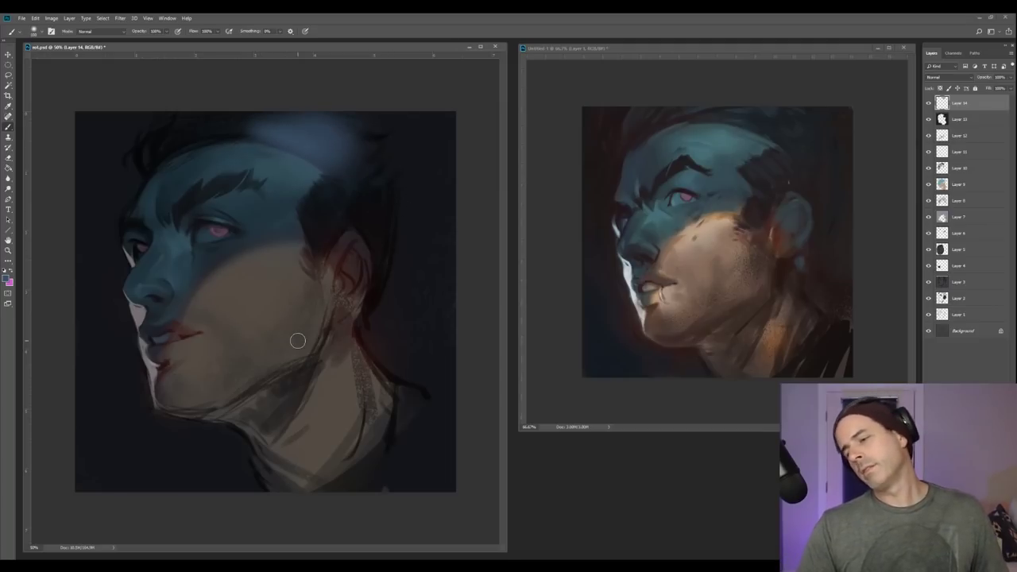
# Erase parts of the blue hair highlight with large and small eraser sizes to carve out dark strands.
pyautogui.press('e')
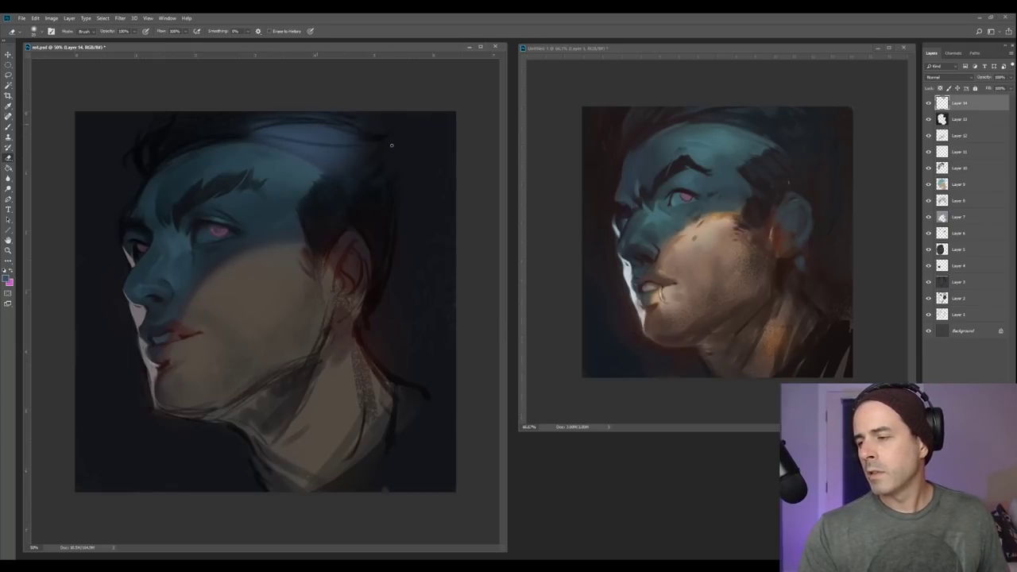
pyautogui.press(']')
pyautogui.press(']')
pyautogui.press(']')
pyautogui.press(']')
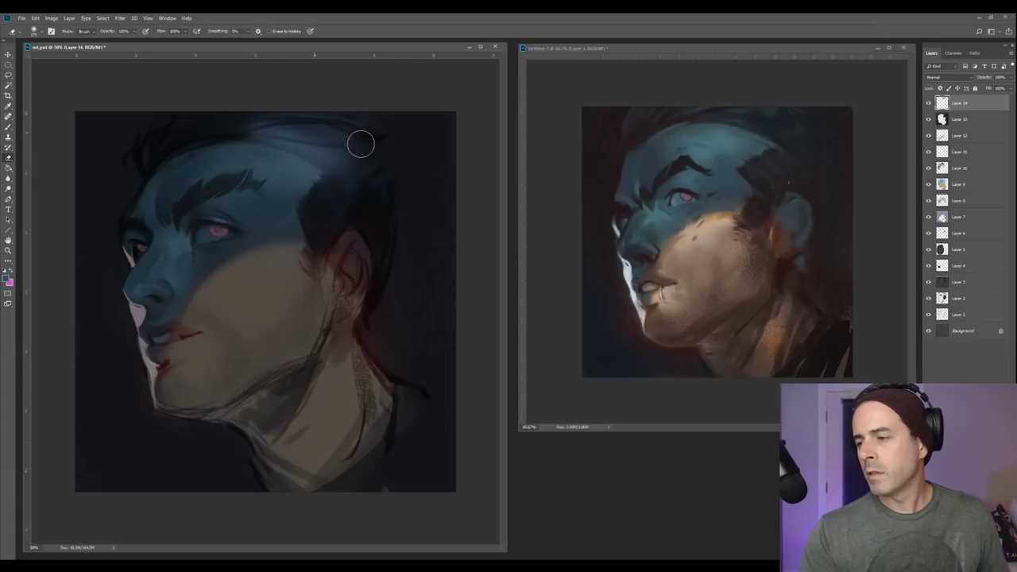
pyautogui.press('[')
pyautogui.press('[')
pyautogui.press('[')
pyautogui.press('[')
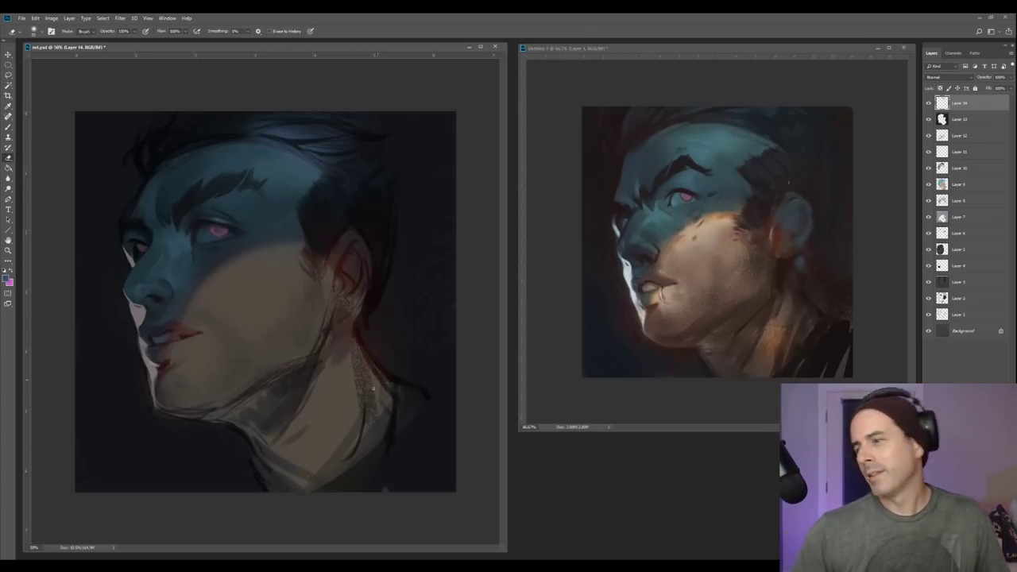
# Enlarge the eraser and soften the remaining edges of the blue highlight in the hair.
pyautogui.press(']')
pyautogui.press(']')
pyautogui.press(']')
pyautogui.press(']')
pyautogui.press(']')
pyautogui.press(']')
pyautogui.press(']')
pyautogui.press(']')
pyautogui.press(']')
pyautogui.press(']')
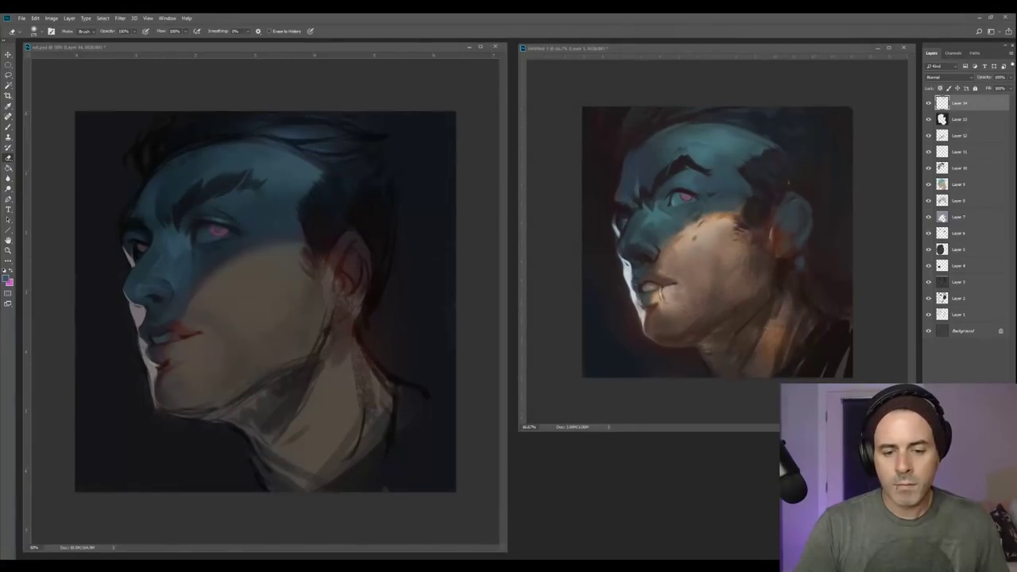
# Choose the DG_MAIN brush, sample a dark tone near the ear, and paint over the sketch lines of the ear's upper rim.
pyautogui.press('b')
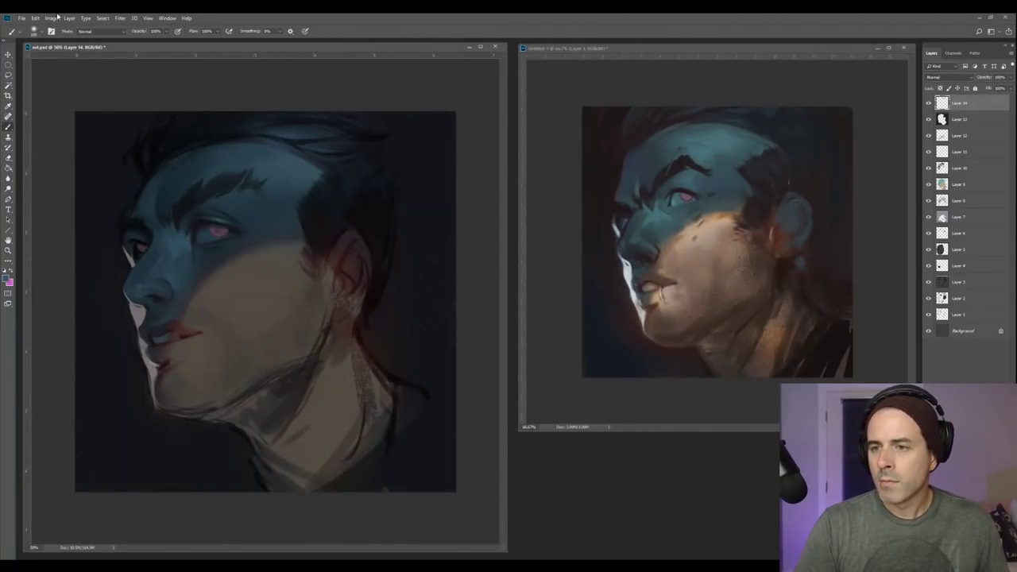
pyautogui.click(41, 31)
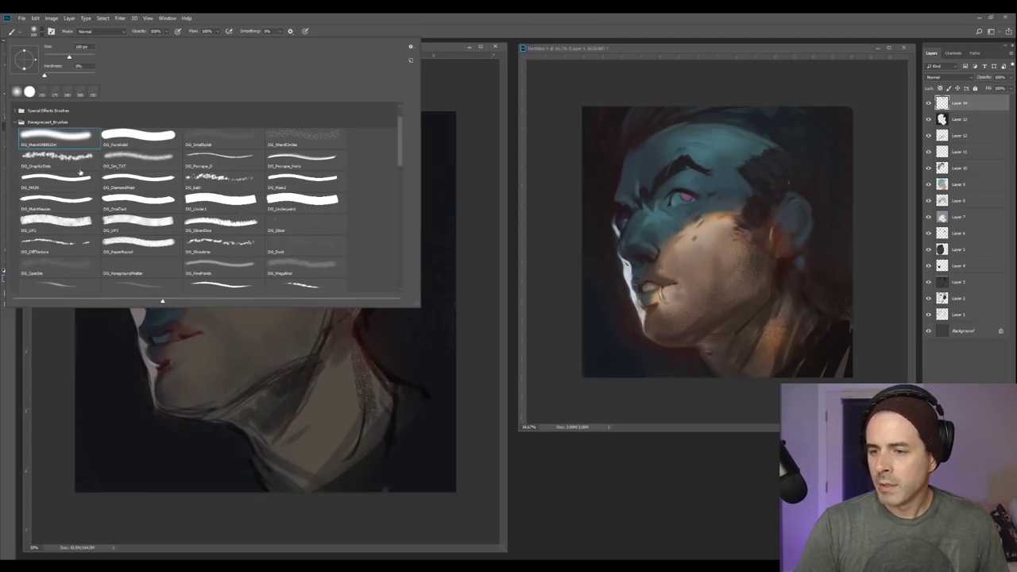
pyautogui.doubleClick(54, 186)
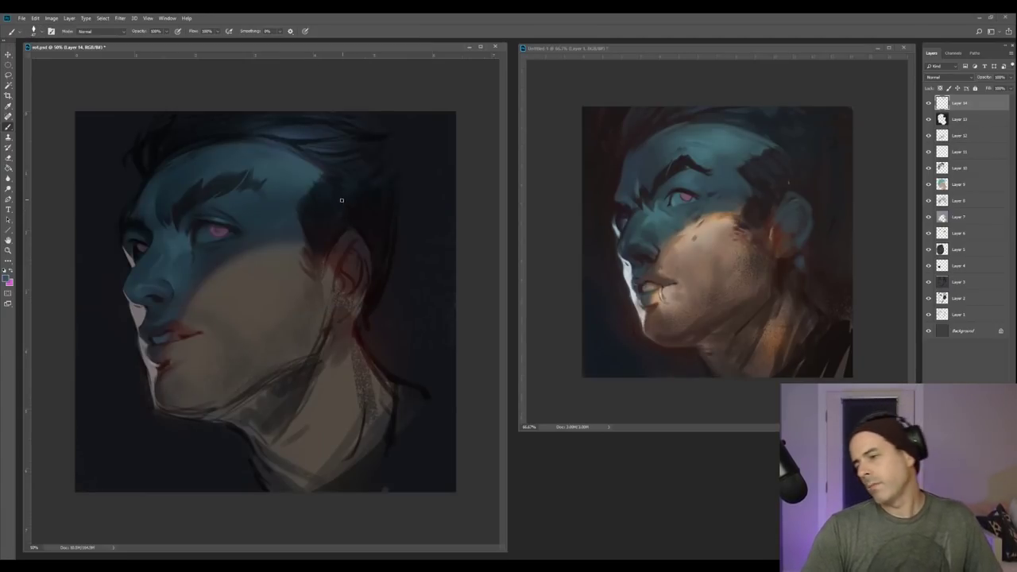
pyautogui.keyDown('alt'); pyautogui.click(343, 242); pyautogui.keyUp('alt')
pyautogui.press(']')
pyautogui.press(']')
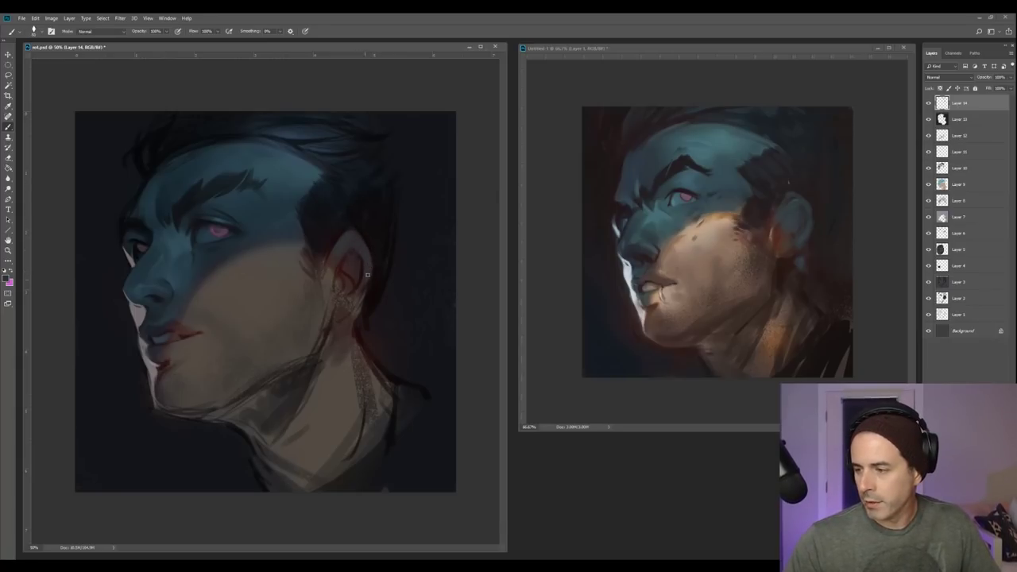
pyautogui.hotkey('alt', '[')
pyautogui.hotkey('alt', '[')
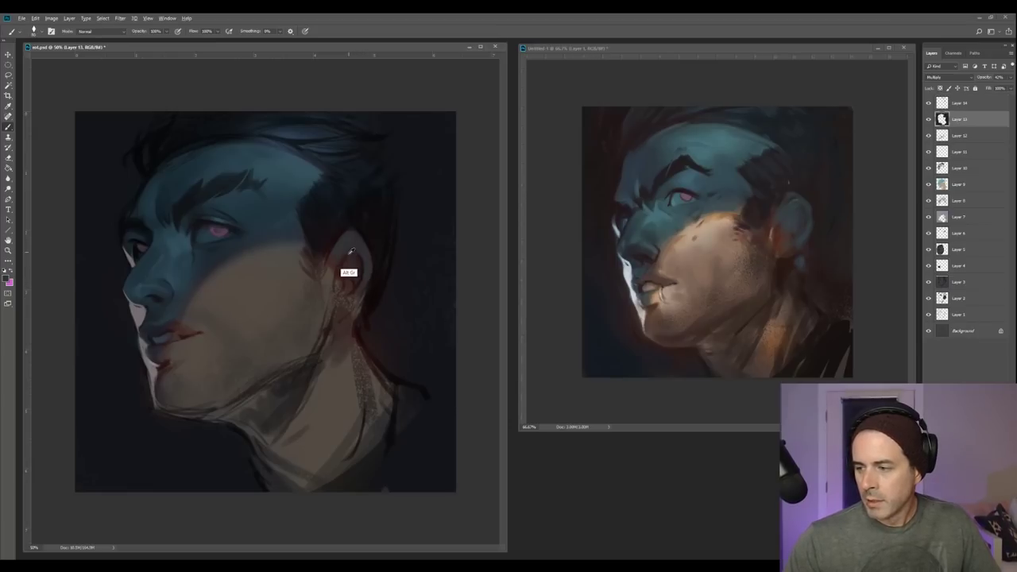
pyautogui.hotkey('alt', '[')
pyautogui.hotkey('alt', '[')
pyautogui.hotkey('alt', ']')
pyautogui.hotkey('alt', ']')
pyautogui.hotkey('alt', ']')
pyautogui.hotkey('alt', ']')
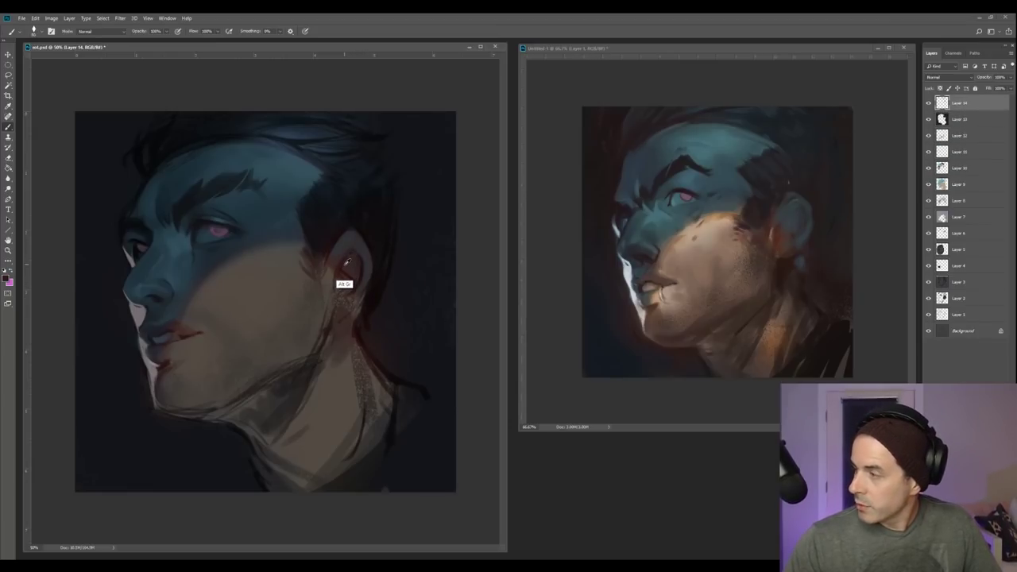
# Paint the ear's inner shadow and the hair edge above it with sampled dark red and hair tones.
pyautogui.keyDown('alt'); pyautogui.click(342, 265); pyautogui.keyUp('alt')
pyautogui.keyDown('alt'); pyautogui.click(364, 215); pyautogui.keyUp('alt')
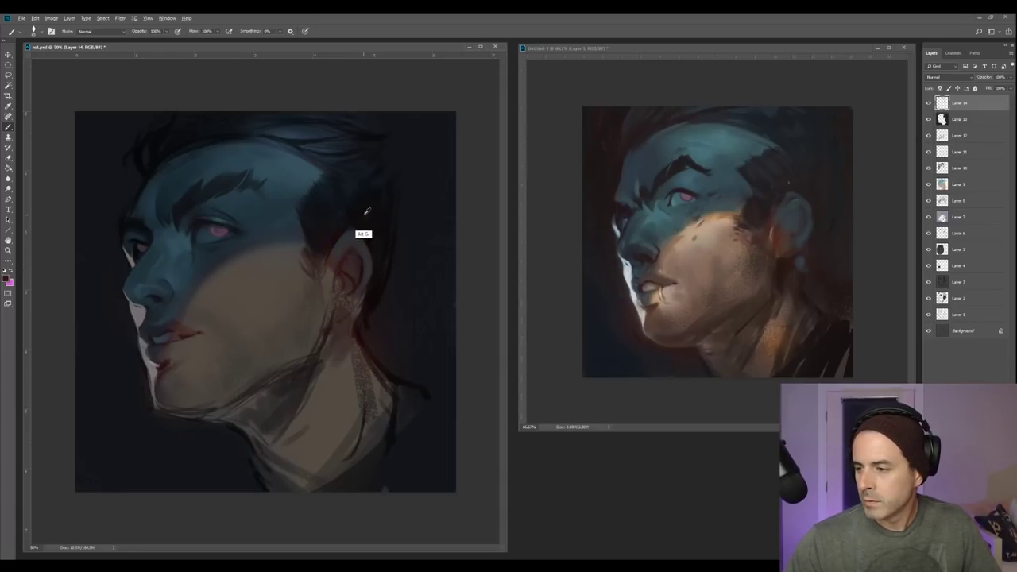
pyautogui.keyDown('alt'); pyautogui.click(342, 267); pyautogui.keyUp('alt')
pyautogui.keyDown('alt'); pyautogui.click(366, 223); pyautogui.keyUp('alt')
pyautogui.press('[')
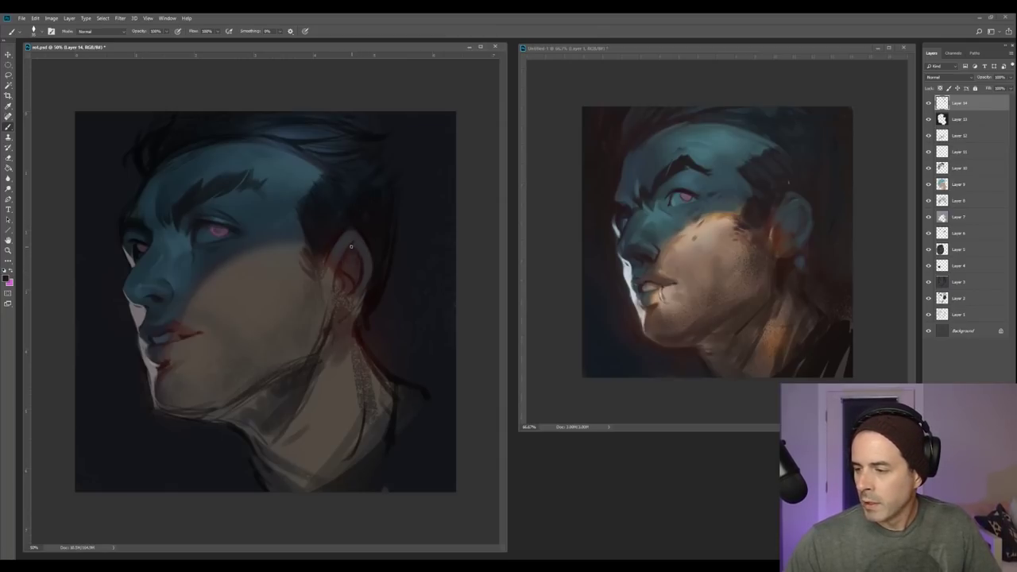
pyautogui.press(']')
pyautogui.press(']')
# Shape the ear's outer rim and inner folds using greyish and reddish tones sampled from the ear.
pyautogui.keyDown('alt'); pyautogui.click(360, 256); pyautogui.keyUp('alt')
pyautogui.keyDown('alt'); pyautogui.click(364, 260); pyautogui.keyUp('alt')
pyautogui.keyDown('alt'); pyautogui.click(362, 279); pyautogui.keyUp('alt')
pyautogui.keyDown('alt'); pyautogui.click(365, 274); pyautogui.keyUp('alt')
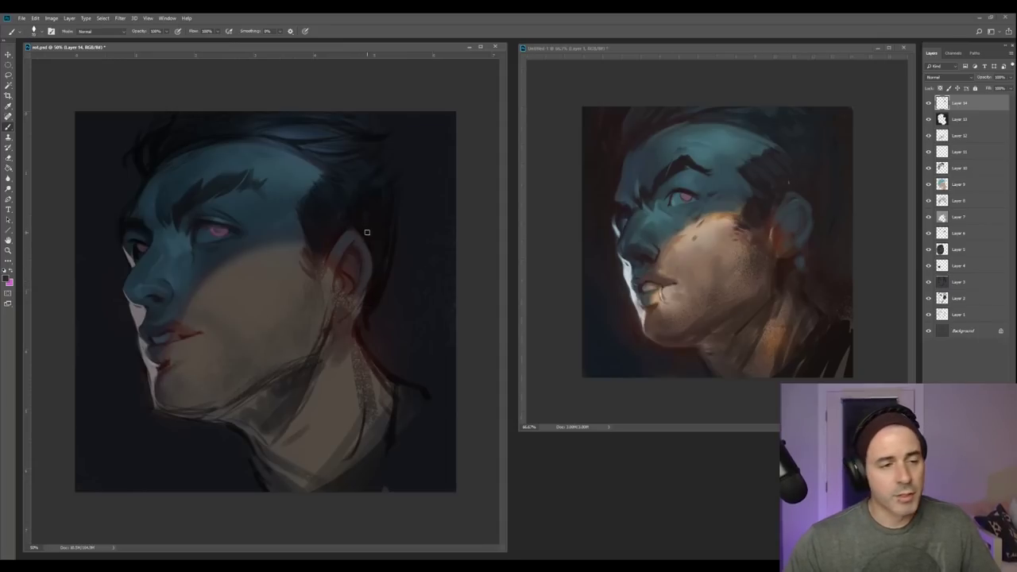
pyautogui.keyDown('alt'); pyautogui.click(370, 272); pyautogui.keyUp('alt')
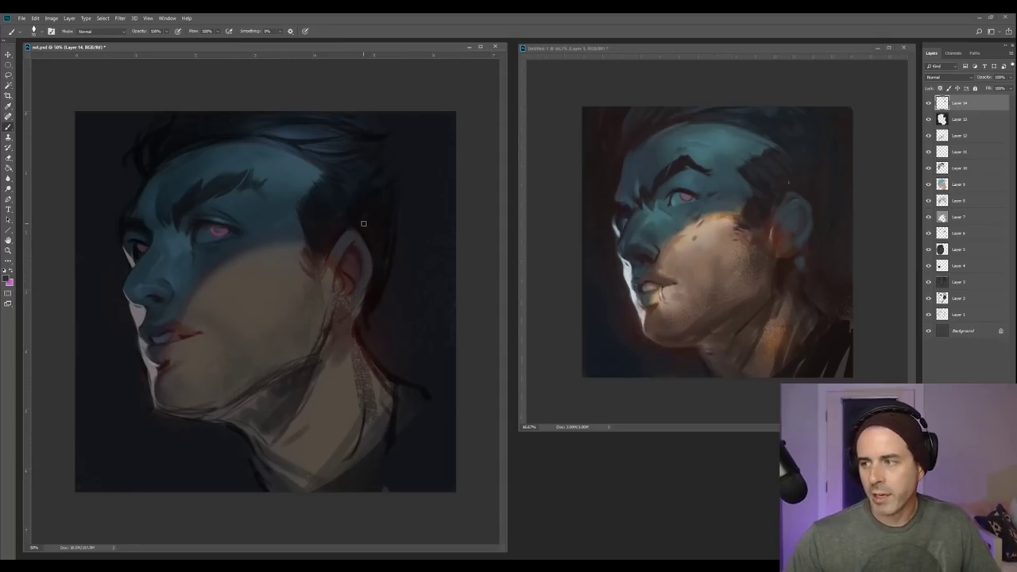
pyautogui.keyDown('alt'); pyautogui.click(353, 263); pyautogui.keyUp('alt')
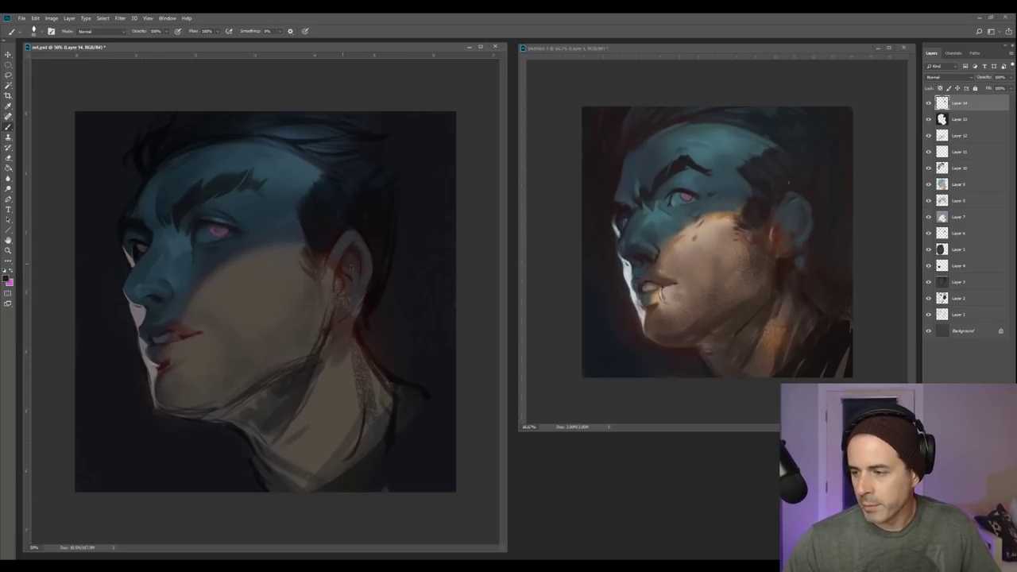
pyautogui.keyDown('alt'); pyautogui.click(353, 266); pyautogui.keyUp('alt')
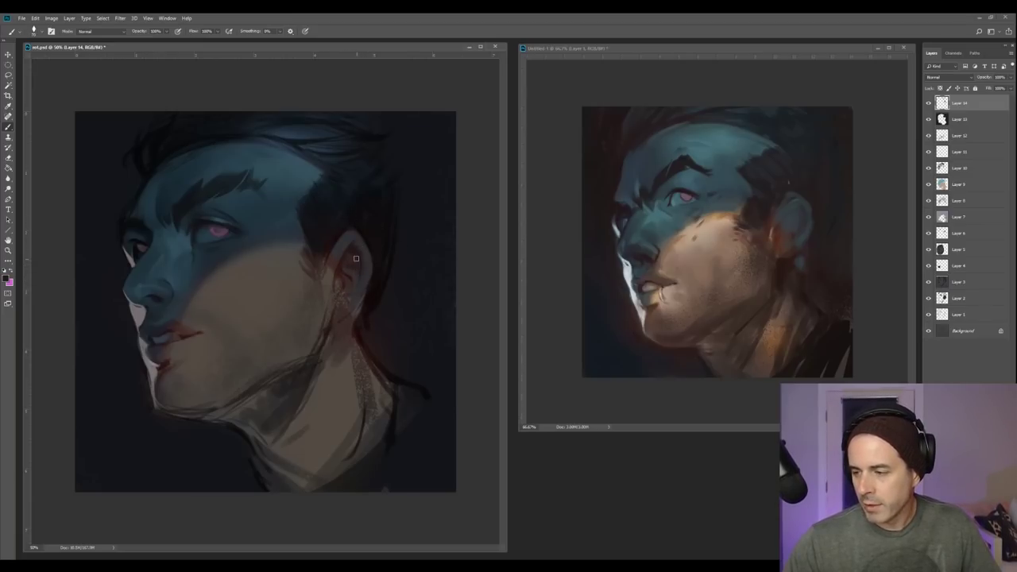
# Blend the inner ear and earlobe with sampled skin and shadow tones, covering the rough sketch texture.
pyautogui.keyDown('alt'); pyautogui.click(354, 277); pyautogui.keyUp('alt')
pyautogui.press('[')
pyautogui.keyDown('alt'); pyautogui.click(366, 273); pyautogui.keyUp('alt')
pyautogui.keyDown('alt'); pyautogui.click(358, 278); pyautogui.keyUp('alt')
pyautogui.keyDown('alt'); pyautogui.click(356, 268); pyautogui.keyUp('alt')
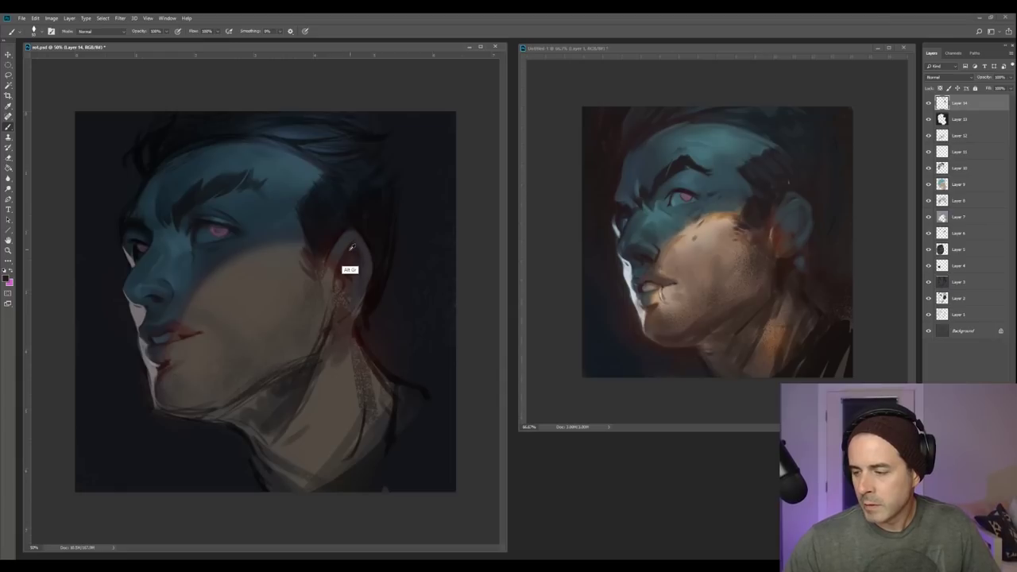
pyautogui.keyDown('alt'); pyautogui.click(351, 271); pyautogui.keyUp('alt')
pyautogui.keyDown('alt'); pyautogui.click(340, 273); pyautogui.keyUp('alt')
pyautogui.keyDown('alt'); pyautogui.click(349, 269); pyautogui.keyUp('alt')
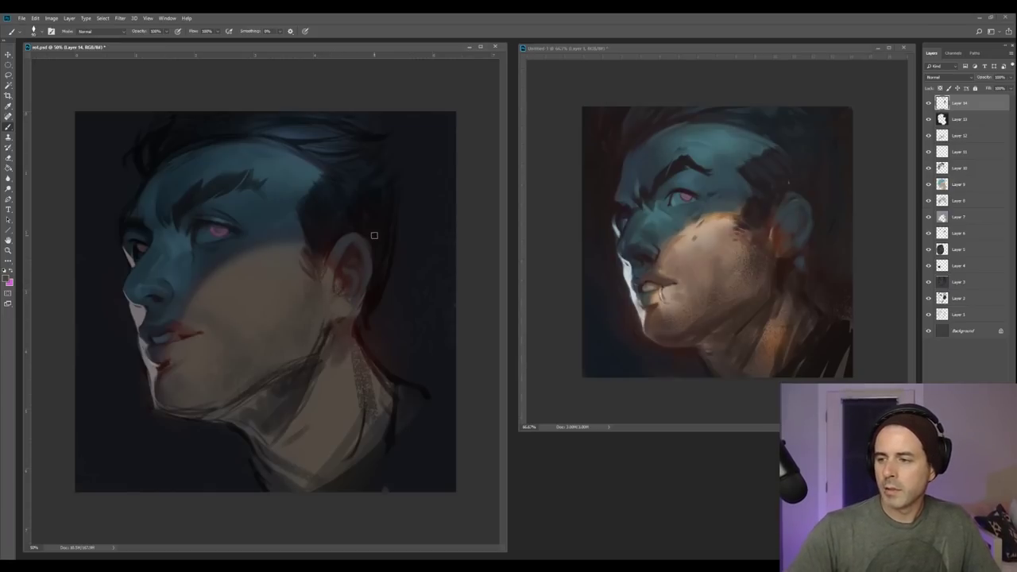
# Adjust the brown paint colour, brighten the skin in front of the earlobe, and refine the lobe's lower edge with sampled tones.
pyautogui.click(6, 279)
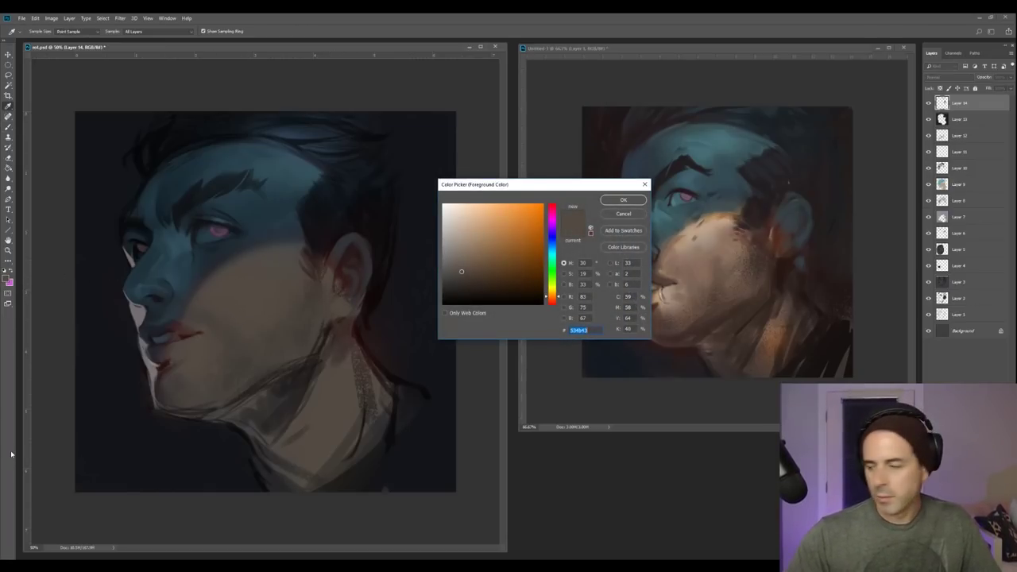
pyautogui.click(624, 199)
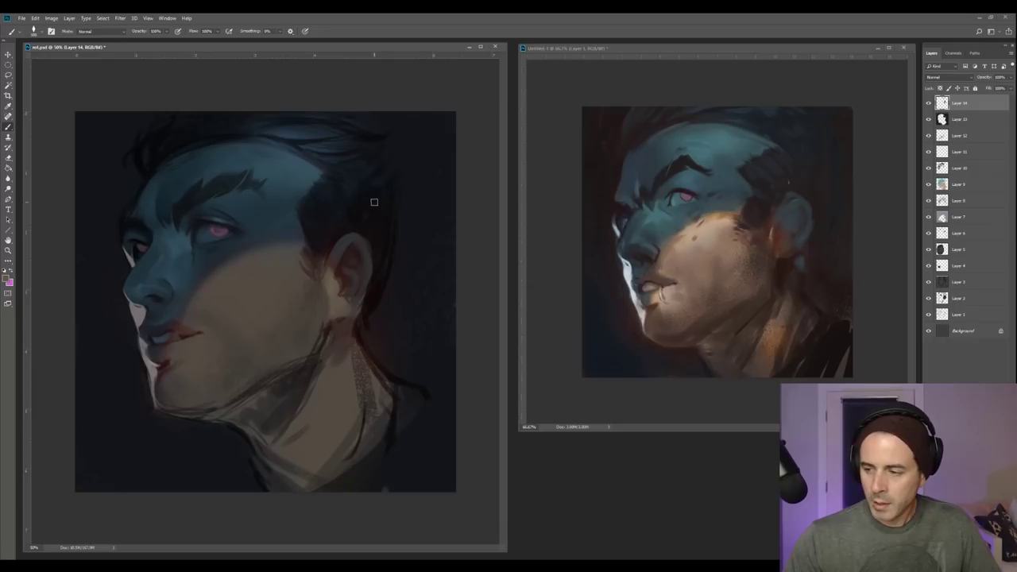
pyautogui.keyDown('alt'); pyautogui.click(346, 296); pyautogui.keyUp('alt')
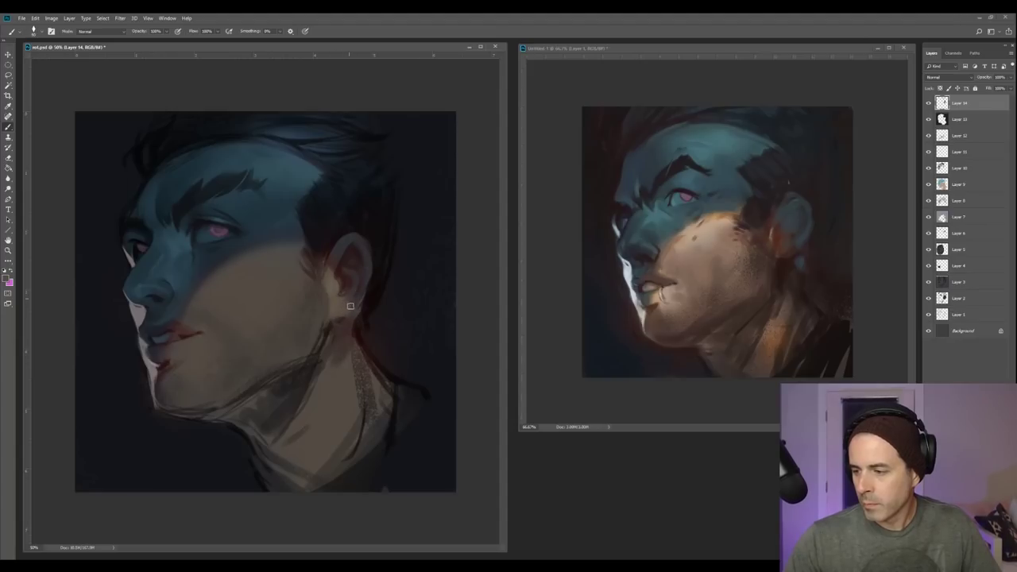
pyautogui.keyDown('alt'); pyautogui.click(356, 290); pyautogui.keyUp('alt')
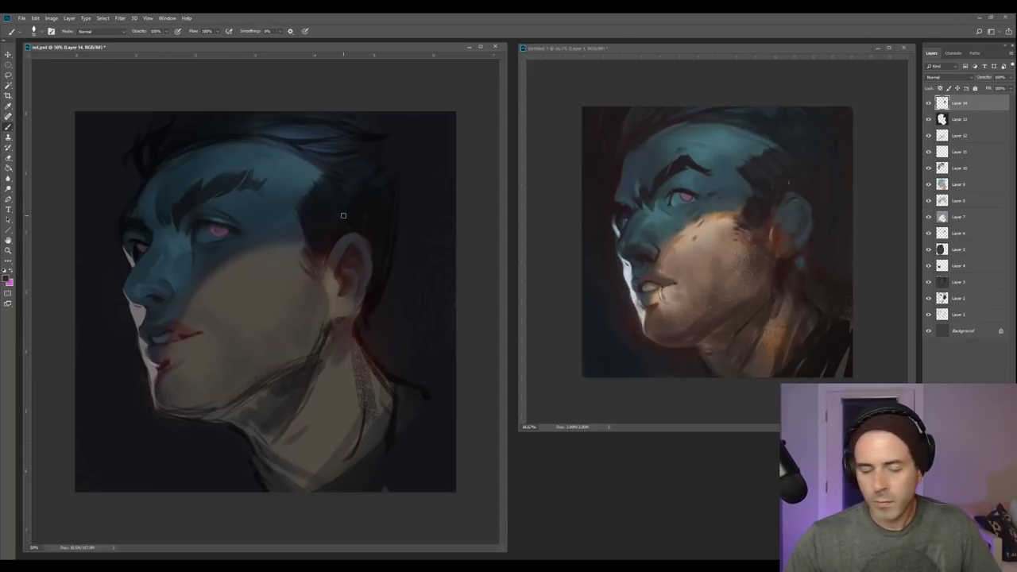
# Refine the sideburn in front of the ear with sampled skin and hair tones, reducing the brush size for fine strands.
pyautogui.keyDown('alt'); pyautogui.click(329, 275); pyautogui.keyUp('alt')
pyautogui.keyDown('alt'); pyautogui.click(327, 274); pyautogui.keyUp('alt')
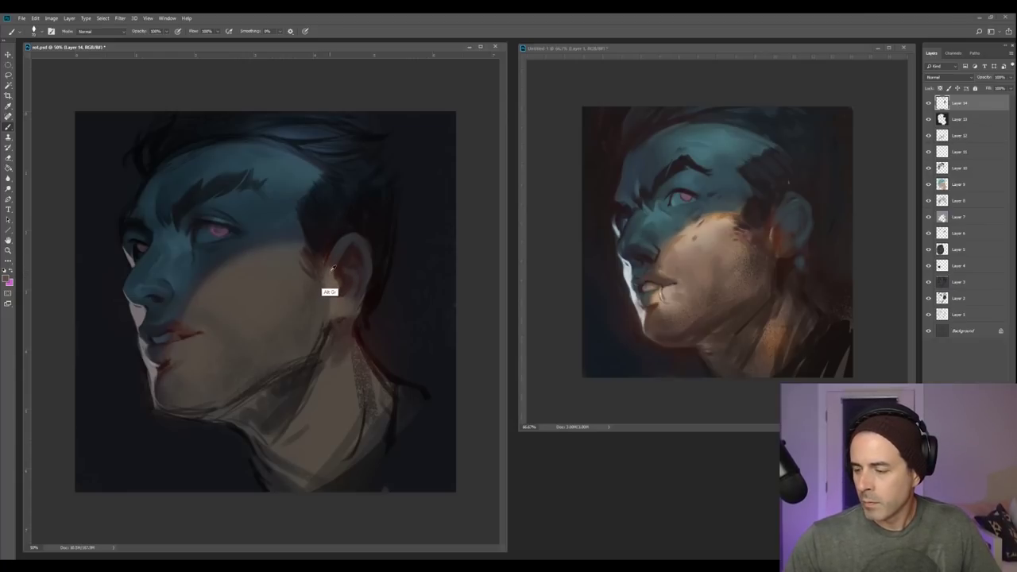
pyautogui.keyDown('alt'); pyautogui.click(316, 245); pyautogui.keyUp('alt')
pyautogui.keyDown('alt'); pyautogui.click(317, 256); pyautogui.keyUp('alt')
pyautogui.press('[')
pyautogui.press('[')
pyautogui.press('[')
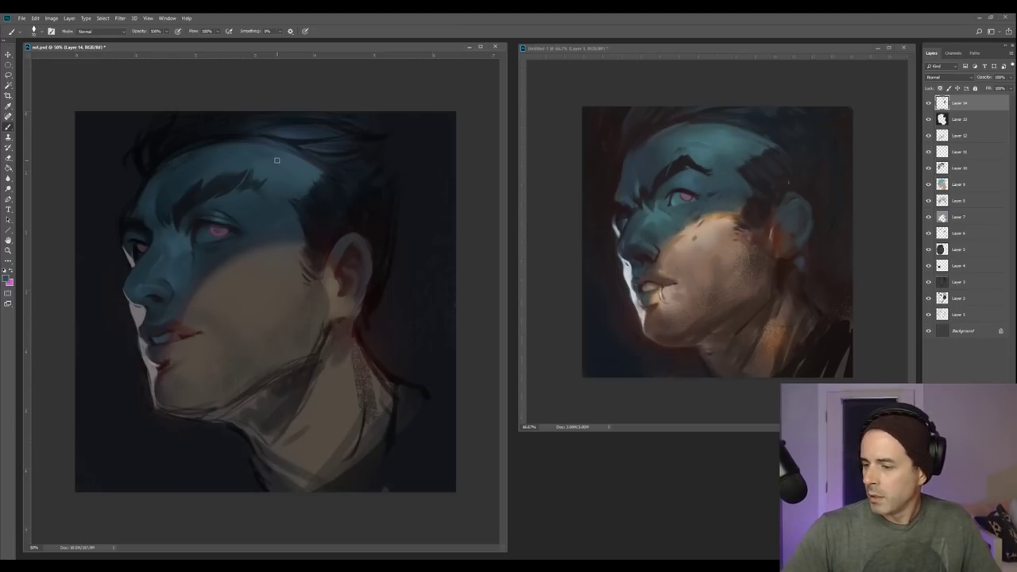
# Close the untitled reference document without saving its changes and switch the painting to full screen mode.
pyautogui.click(904, 48)
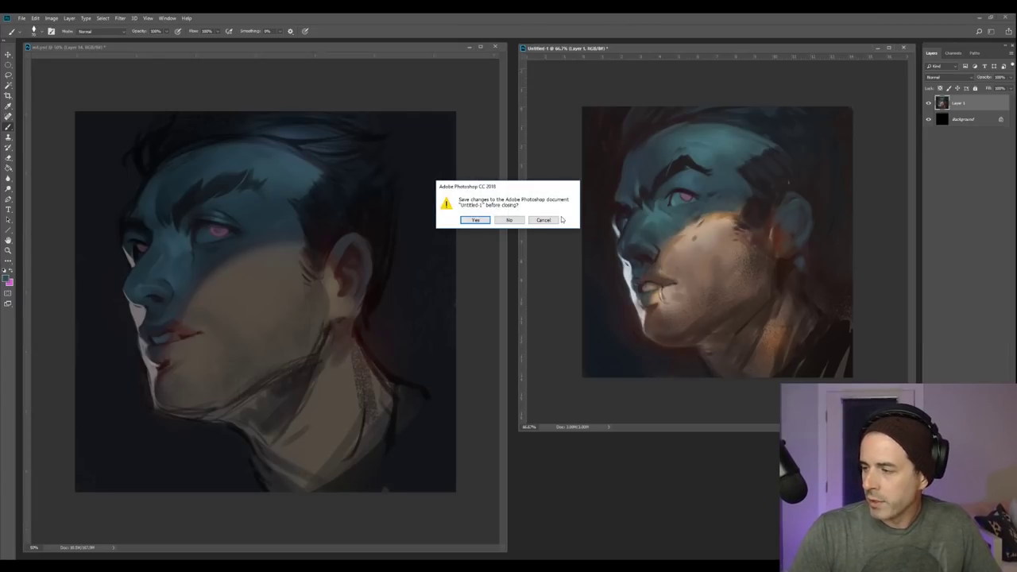
pyautogui.click(500, 220)
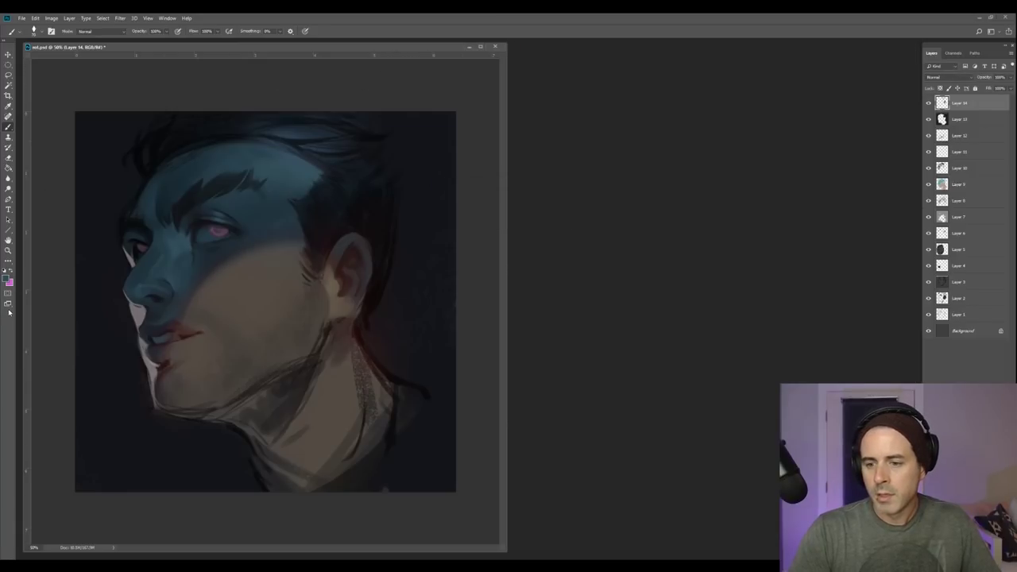
pyautogui.click(8, 303)
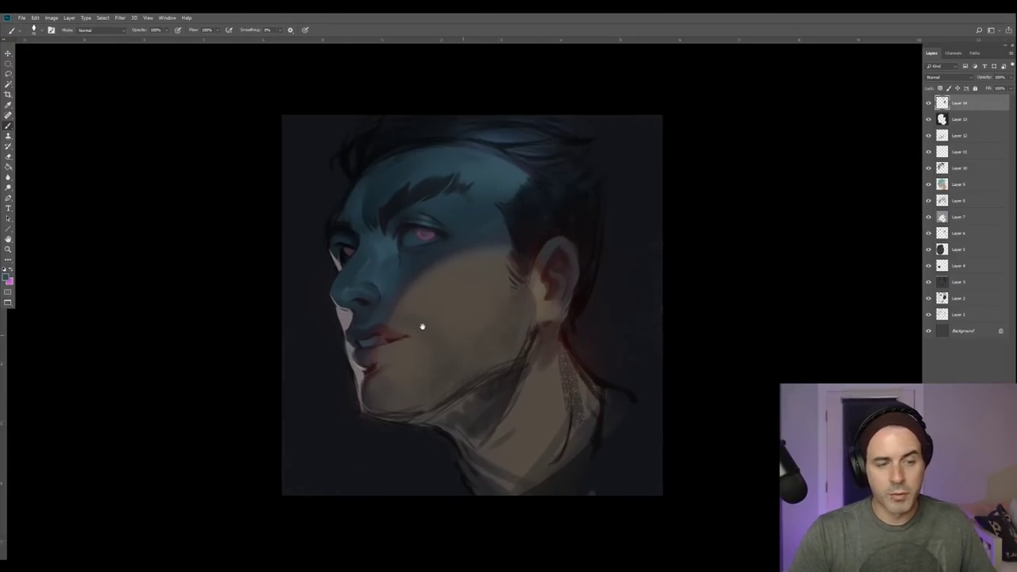
# Refine the mouth corner and the lower lip's underside with sampled skin, red and shadow tones, softening the dark red mark.
pyautogui.press('z')
pyautogui.click(456, 294)
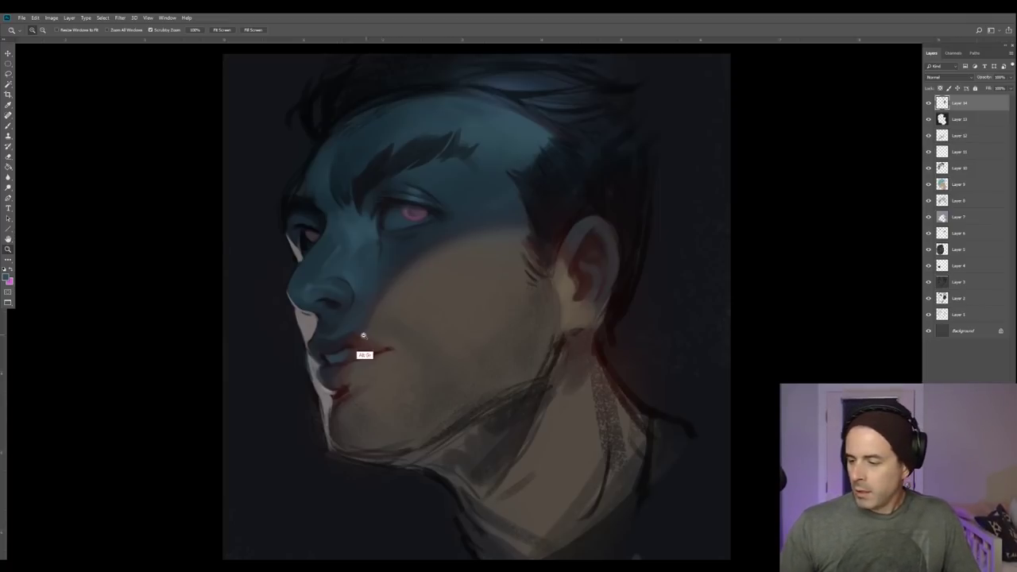
pyautogui.press('b')
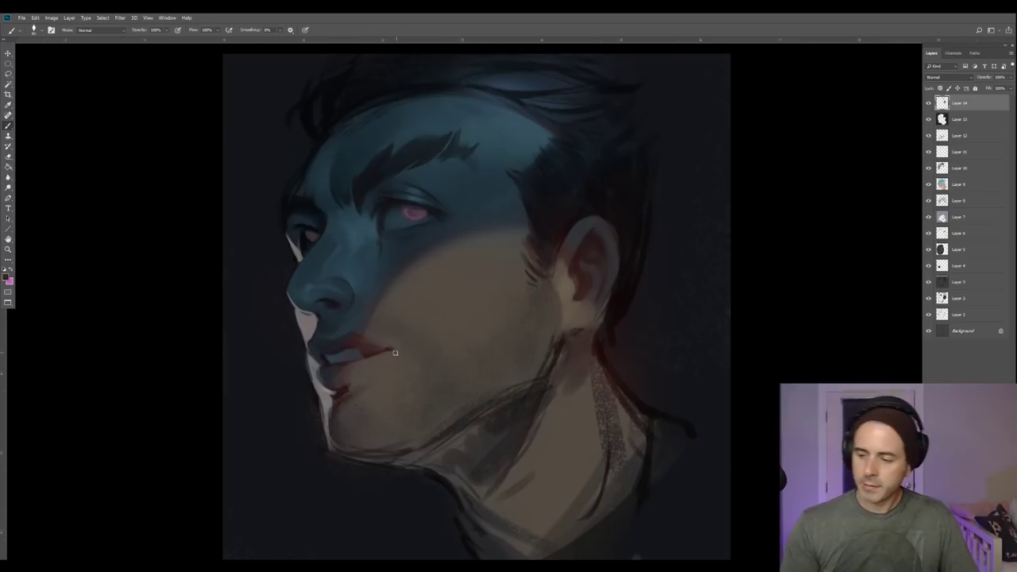
pyautogui.keyDown('alt'); pyautogui.click(338, 379); pyautogui.keyUp('alt')
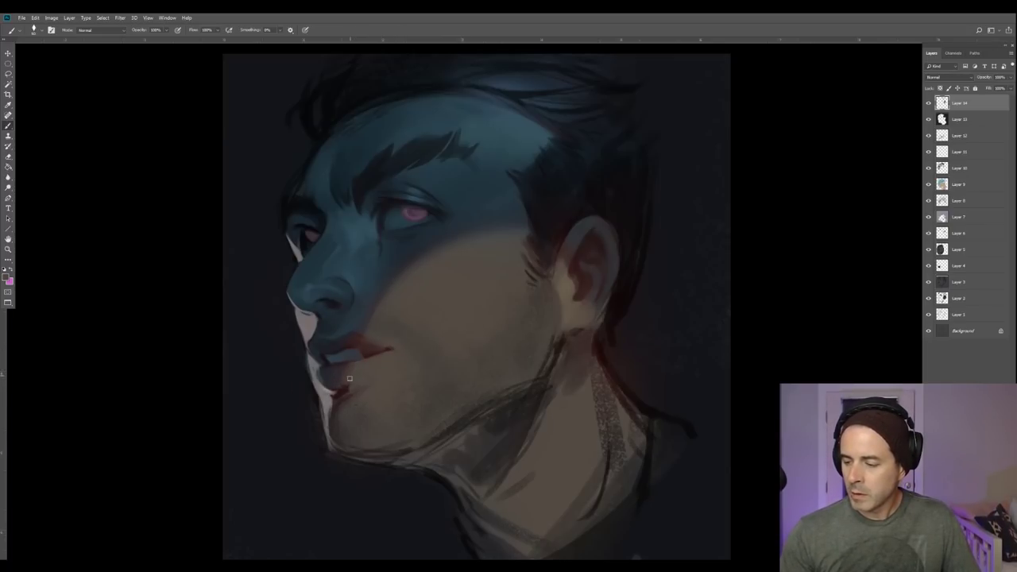
pyautogui.keyDown('alt'); pyautogui.click(344, 388); pyautogui.keyUp('alt')
pyautogui.keyDown('alt'); pyautogui.click(341, 384); pyautogui.keyUp('alt')
pyautogui.moveTo(343, 385); pyautogui.dragTo(337, 387)
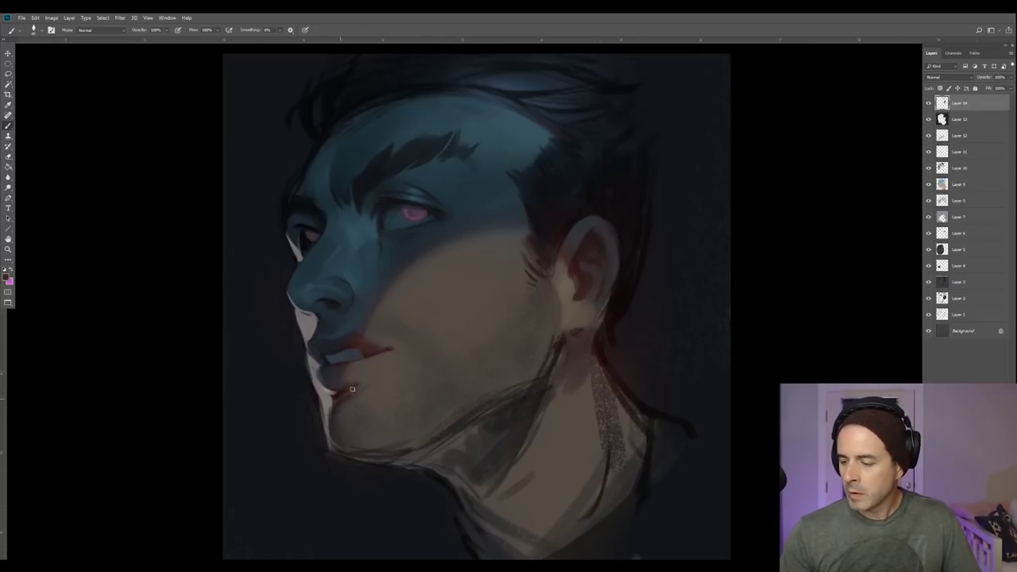
pyautogui.keyDown('alt'); pyautogui.click(364, 386); pyautogui.keyUp('alt')
pyautogui.keyDown('alt'); pyautogui.click(343, 387); pyautogui.keyUp('alt')
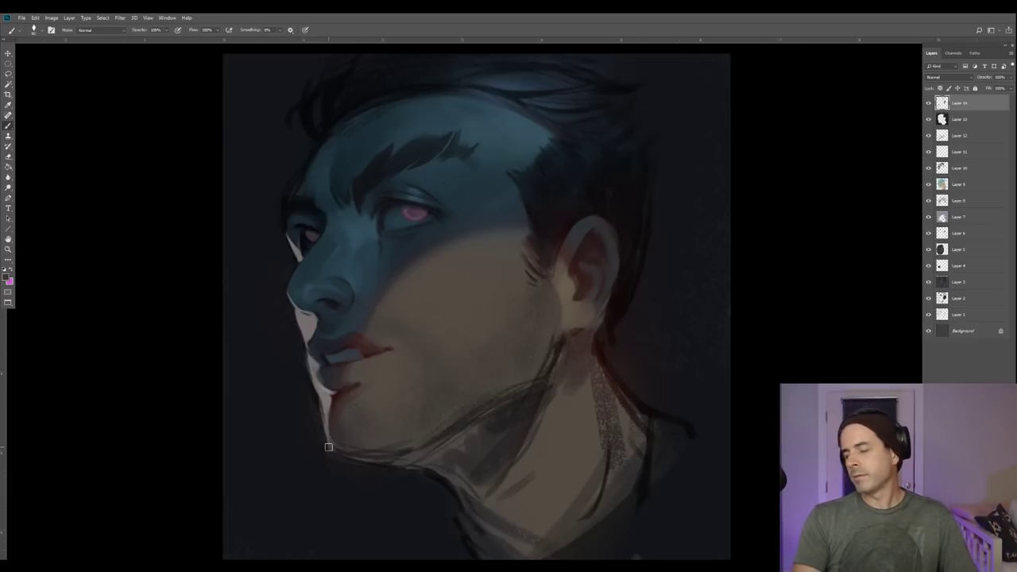
# Paint a dark bluish shadow under the jaw over the rough sketch lines, and try a dark contour line along the jaw edge.
pyautogui.moveTo(552, 276); pyautogui.dragTo(517, 275)
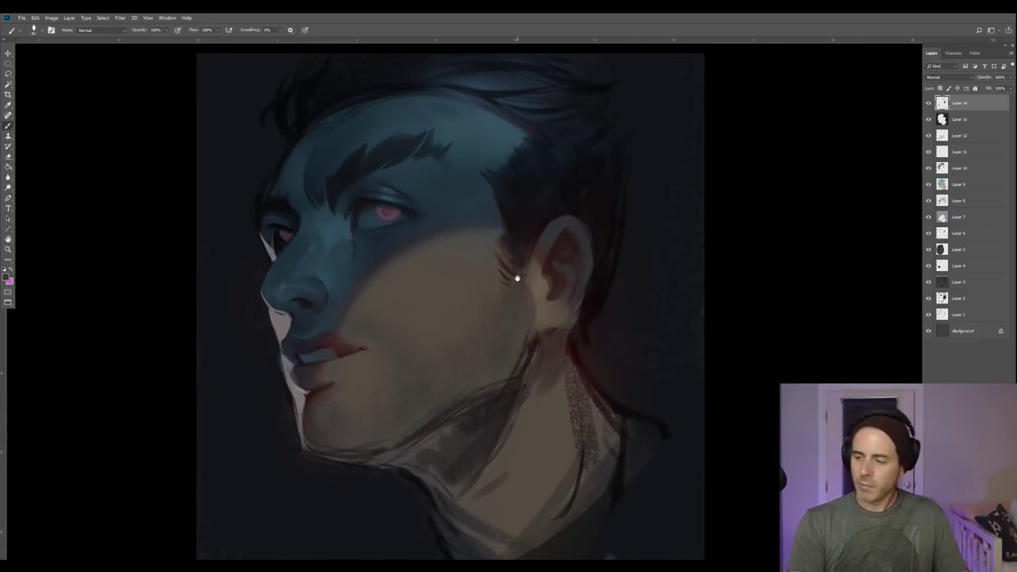
pyautogui.moveTo(540, 321); pyautogui.dragTo(519, 302)
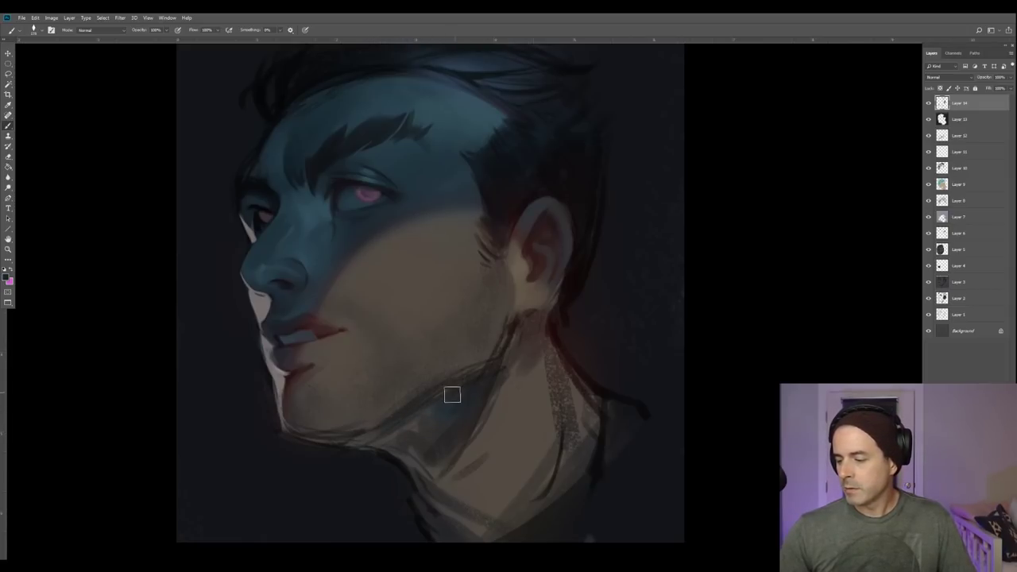
pyautogui.keyDown('alt'); pyautogui.click(407, 414); pyautogui.keyUp('alt')
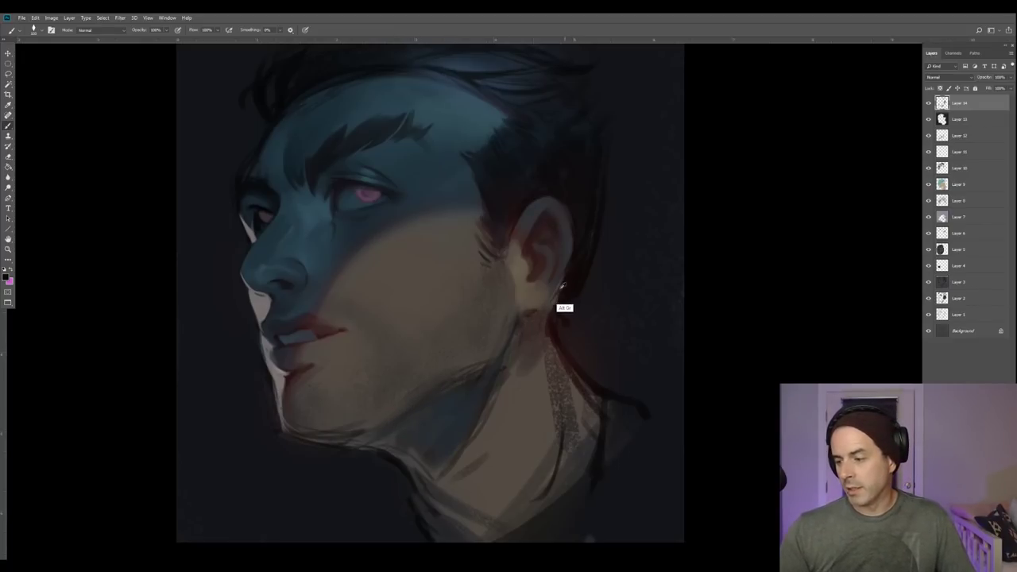
pyautogui.moveTo(392, 421); pyautogui.dragTo(474, 371)
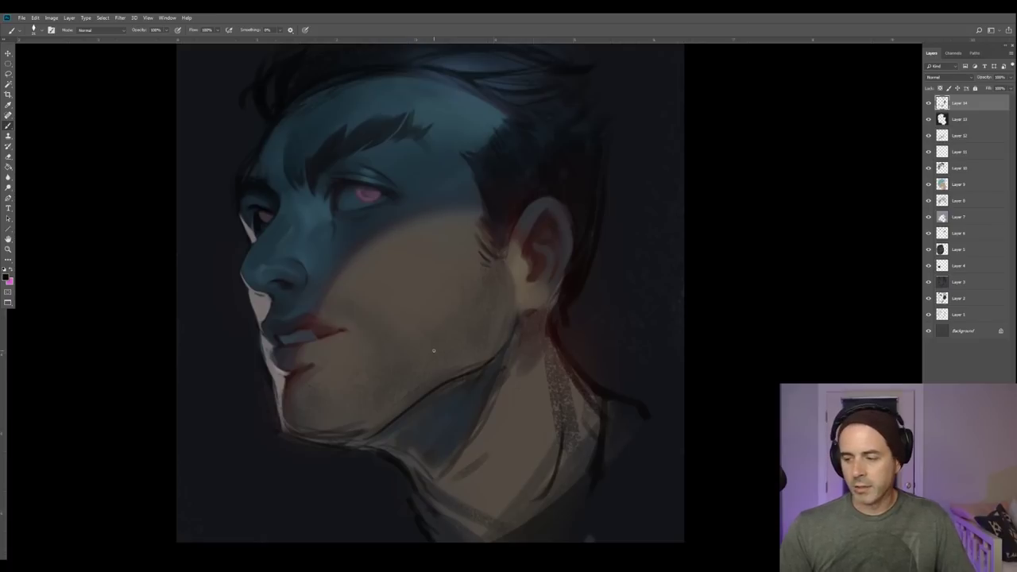
pyautogui.hotkey('ctrl', 'z')
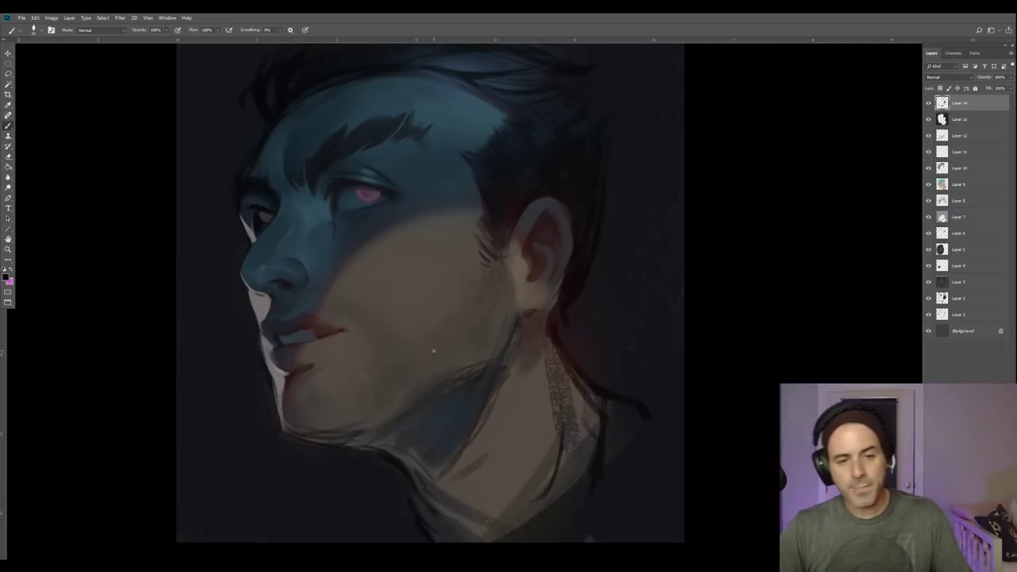
# Clean up the jaw edge from chin towards ear with sampled skin and shadow tones, covering the remaining sketch lines.
pyautogui.press('alt')
pyautogui.keyDown('alt'); pyautogui.click(345, 422); pyautogui.keyUp('alt')
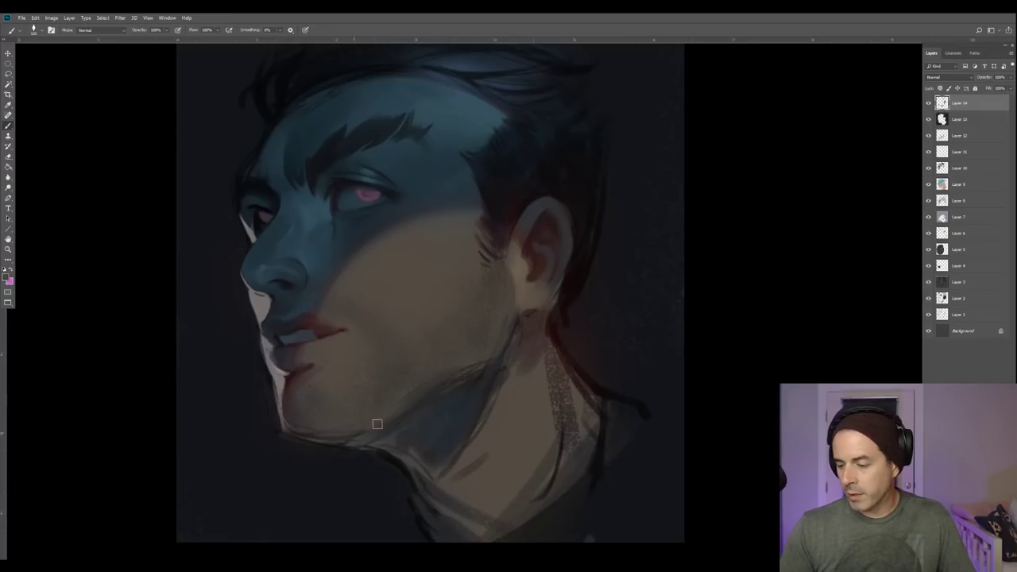
pyautogui.press('alt')
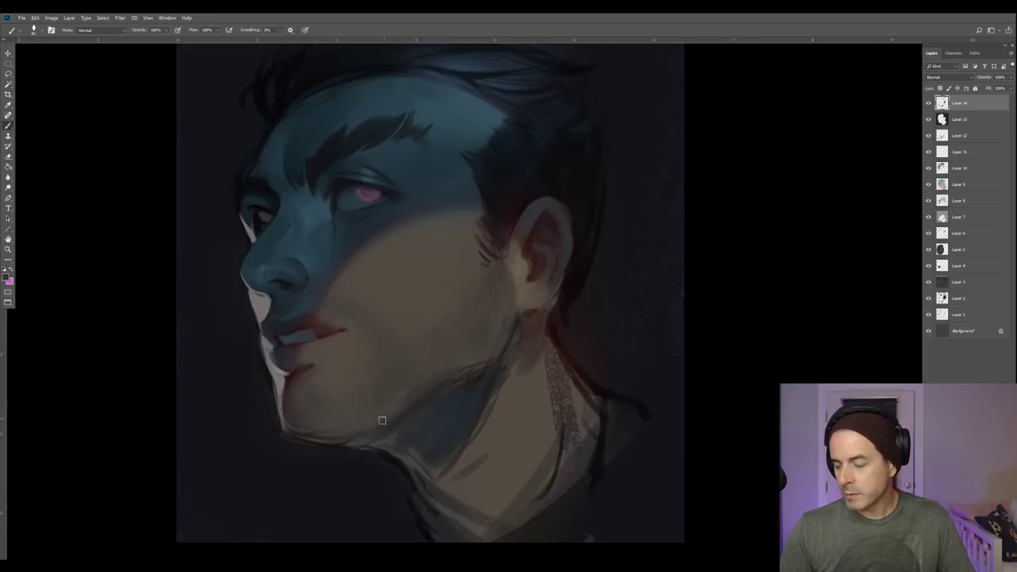
pyautogui.keyDown('alt'); pyautogui.click(423, 389); pyautogui.keyUp('alt')
pyautogui.moveTo(410, 407)
pyautogui.mouseDown()
pyautogui.moveTo(476, 368)
pyautogui.moveTo(457, 372)
pyautogui.mouseUp()
pyautogui.keyDown('alt'); pyautogui.click(434, 371); pyautogui.keyUp('alt')
pyautogui.keyDown('alt'); pyautogui.click(440, 375); pyautogui.keyUp('alt')
pyautogui.keyDown('alt'); pyautogui.click(472, 360); pyautogui.keyUp('alt')
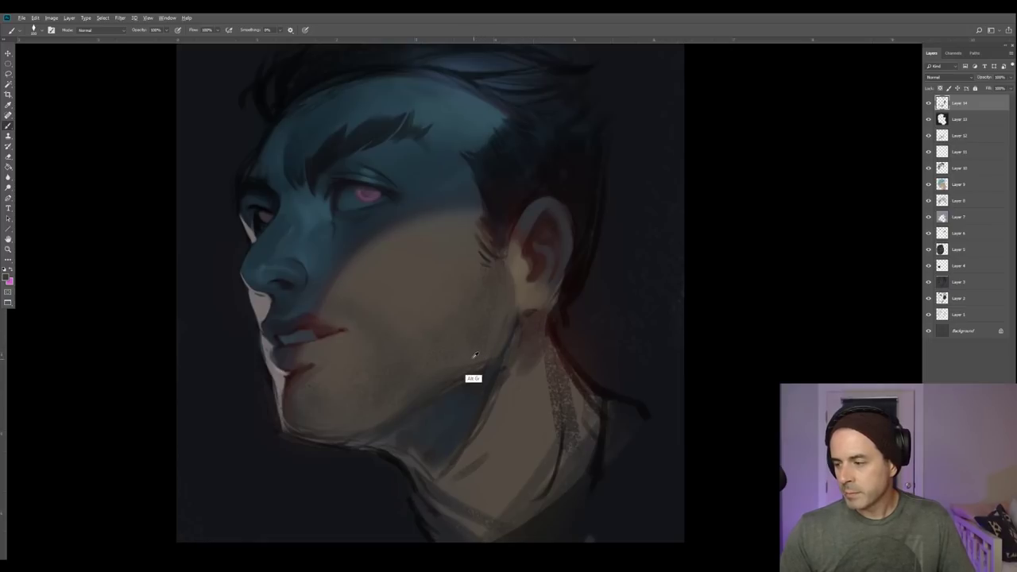
pyautogui.press('alt')
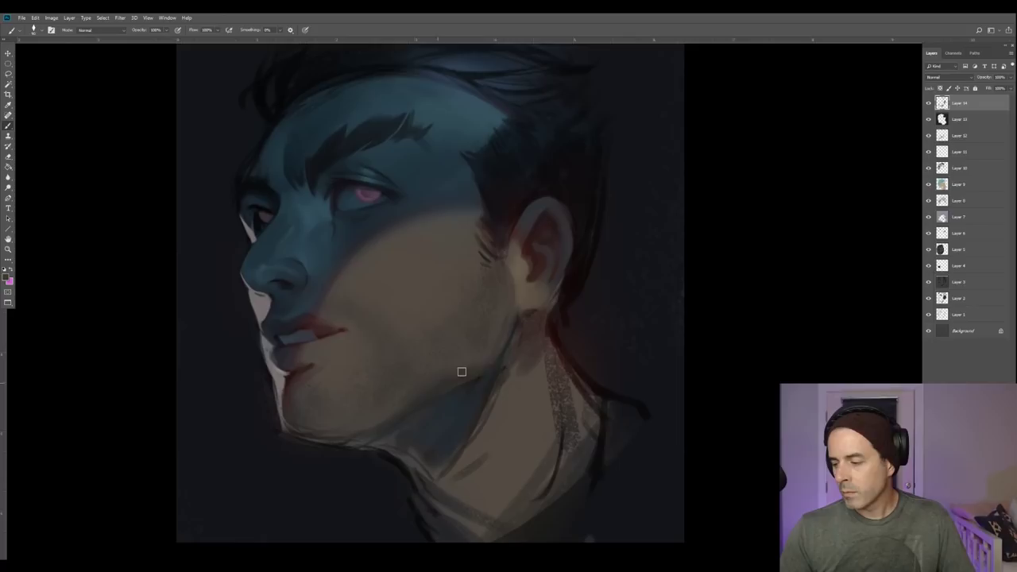
# Paint and blend the shadow under the jaw and down the neck with sampled dark blue and skin tones.
pyautogui.press('alt')
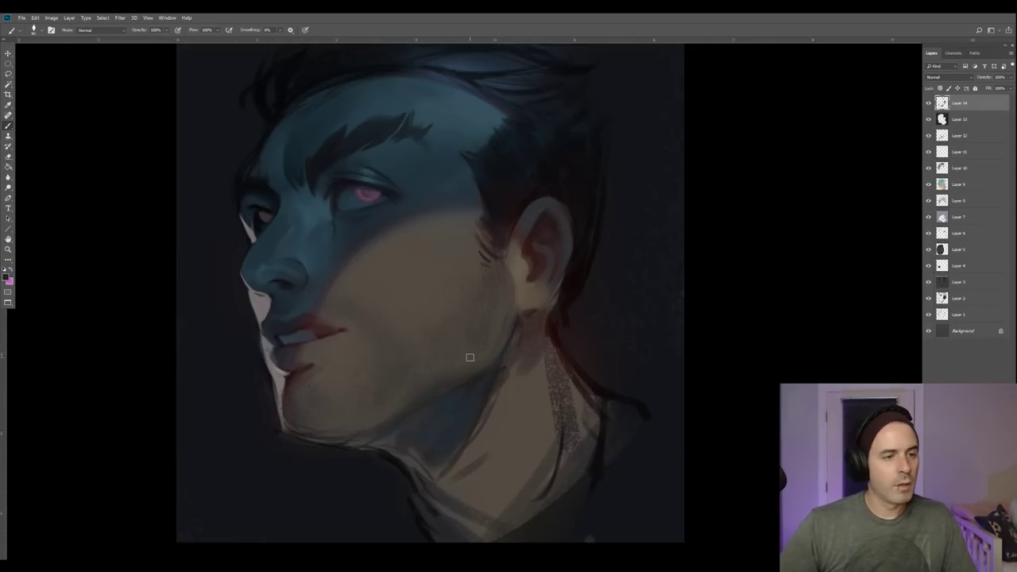
pyautogui.keyDown('alt'); pyautogui.click(498, 347); pyautogui.keyUp('alt')
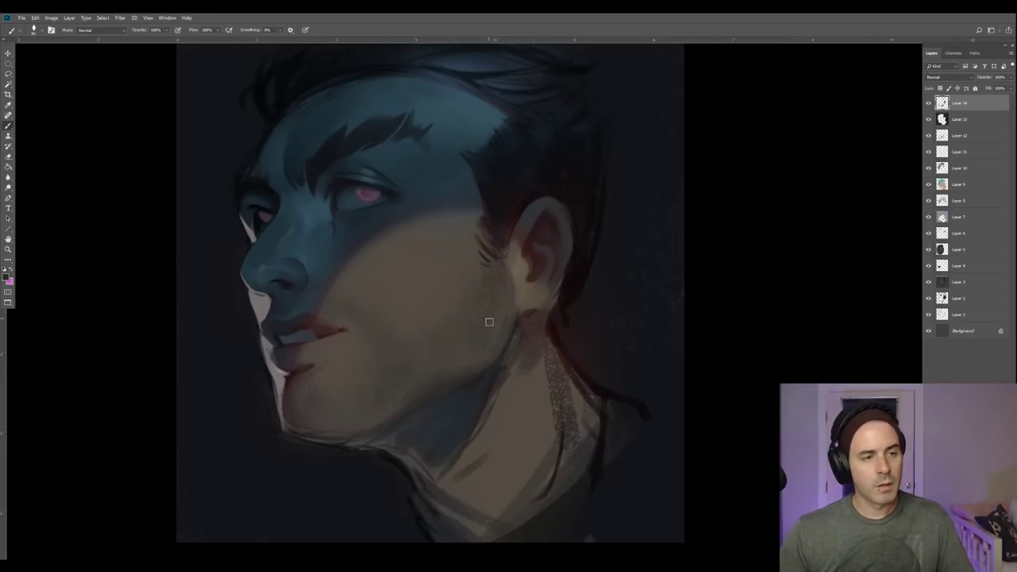
pyautogui.press('alt')
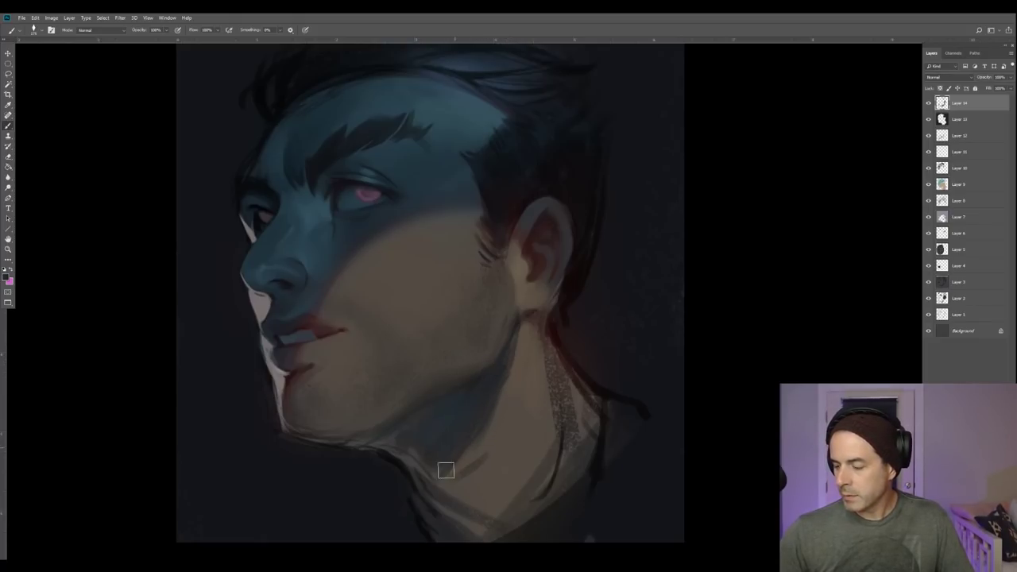
pyautogui.press('alt')
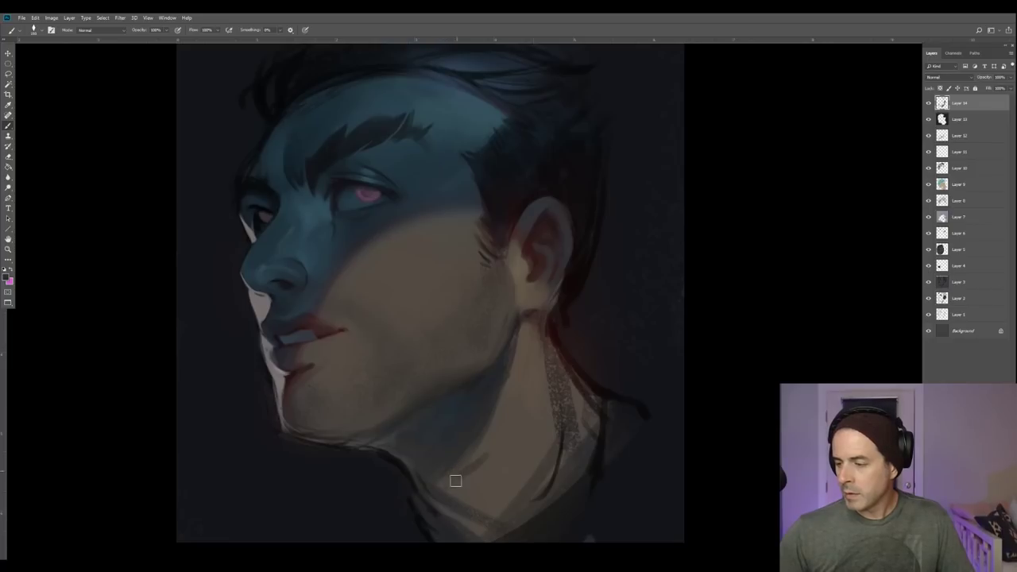
pyautogui.press('alt')
pyautogui.press('alt')
pyautogui.press(']')
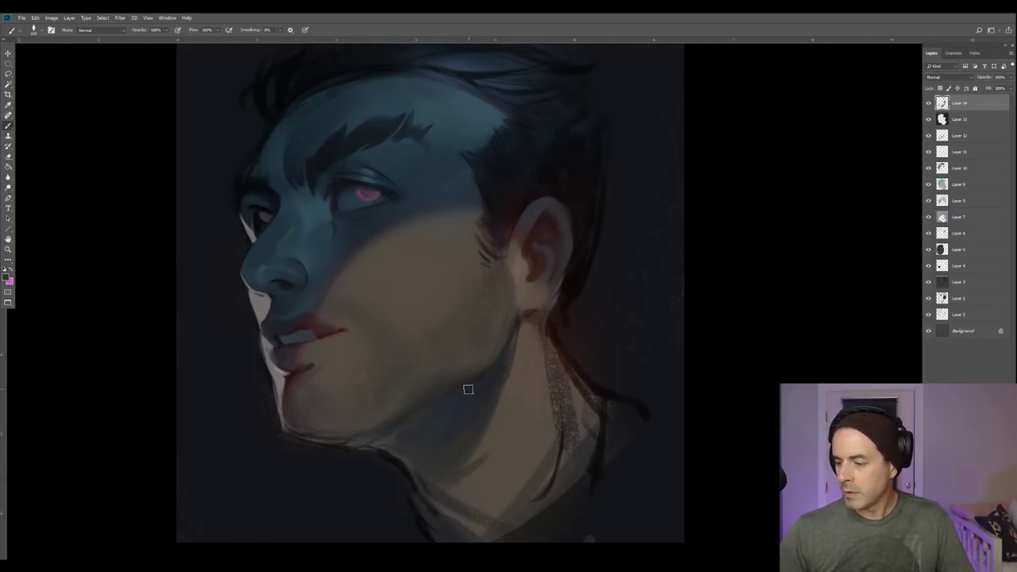
pyautogui.press('alt')
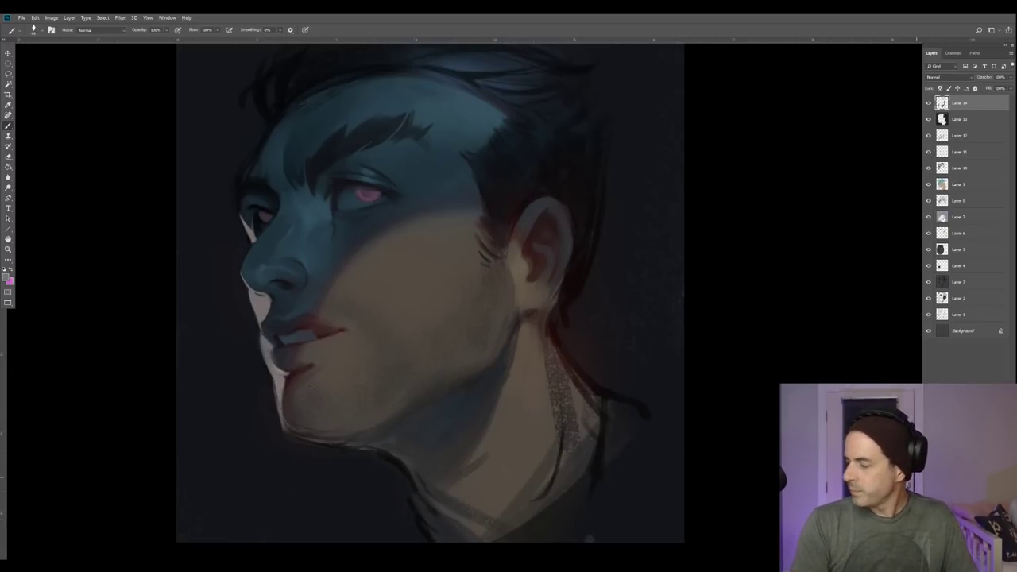
# Add a new layer on top of the stack and select the soft airbrush preset from the Disregardant brushes.
pyautogui.hotkey('ctrl', 'shift', 'alt', 'n')
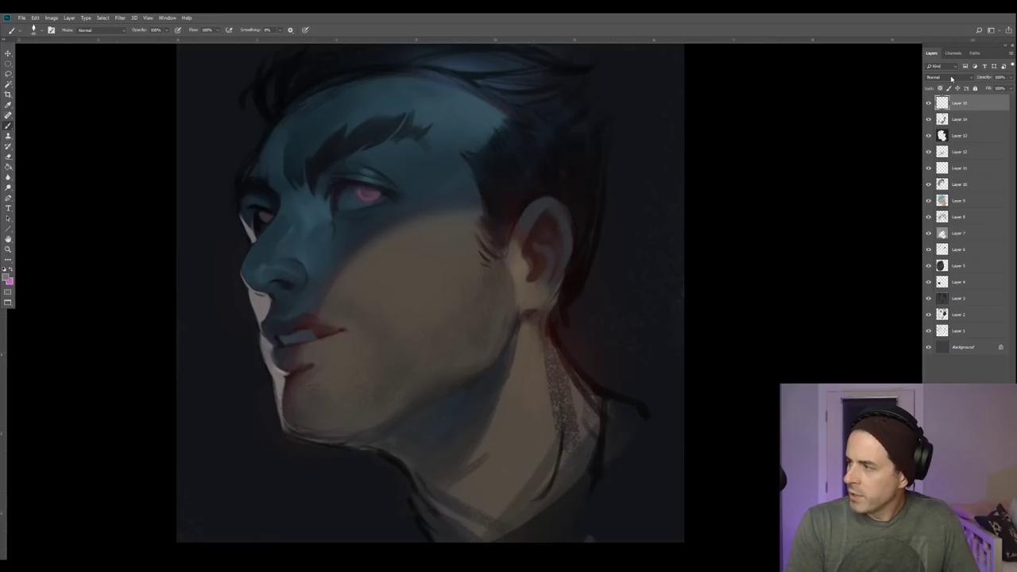
pyautogui.click(952, 78)
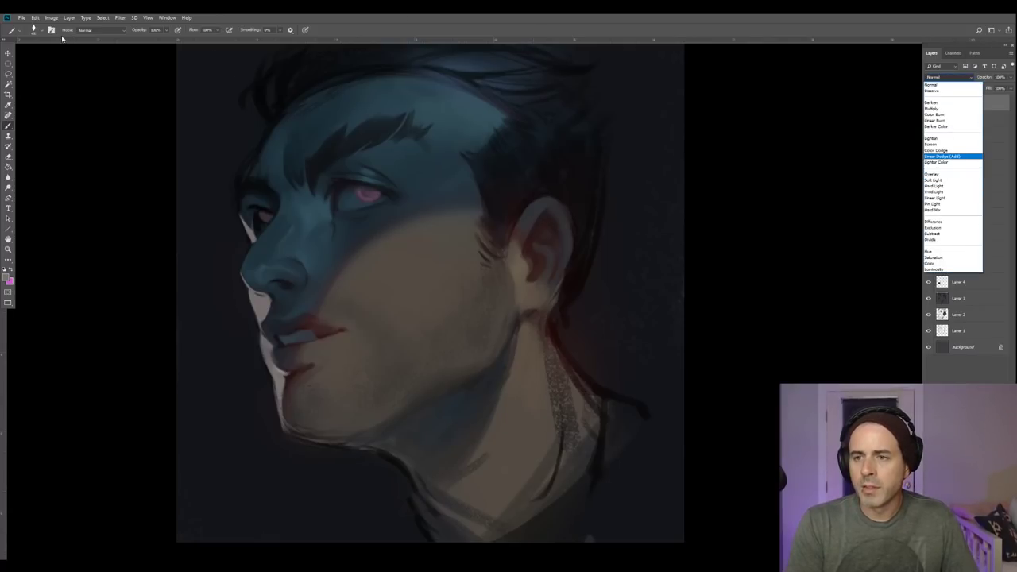
pyautogui.click(39, 31)
pyautogui.click(41, 33)
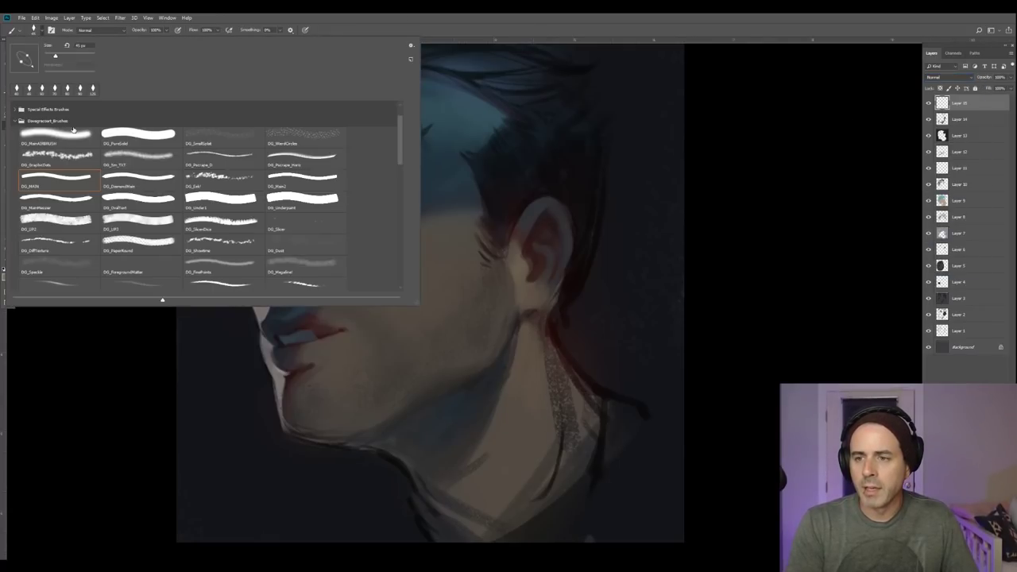
pyautogui.doubleClick(60, 137)
# Set the foreground color to a light warm tan, about H 31, S 24, B 74.
pyautogui.click(9, 281)
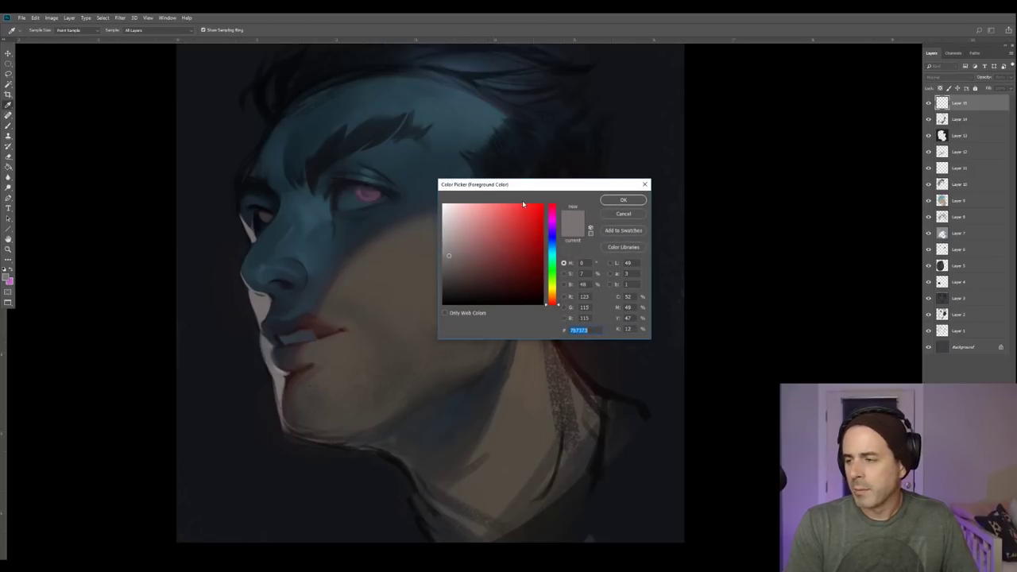
pyautogui.moveTo(552, 299); pyautogui.dragTo(552, 297)
pyautogui.click(465, 237)
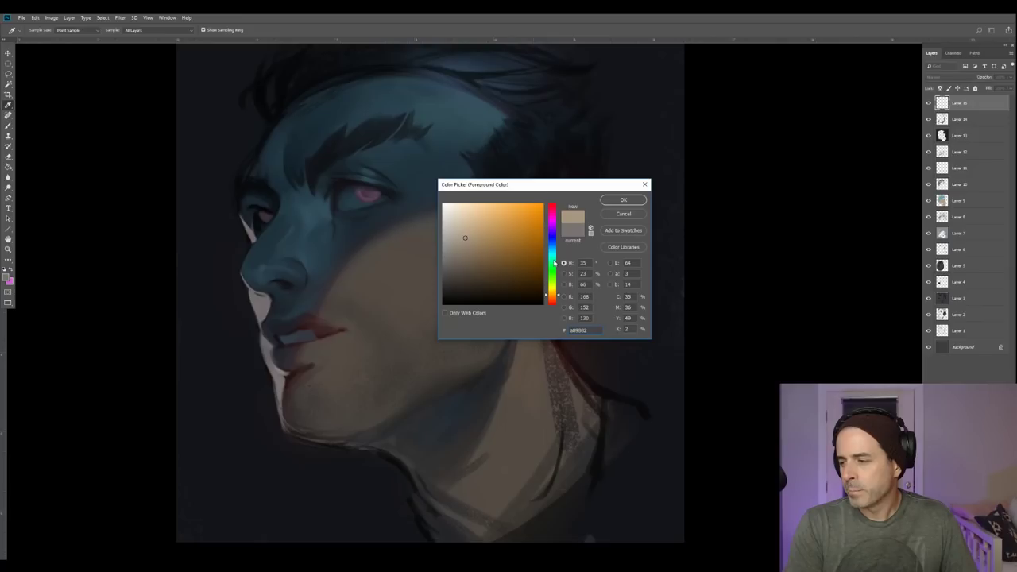
pyautogui.moveTo(551, 299); pyautogui.dragTo(553, 299)
pyautogui.moveTo(465, 238); pyautogui.dragTo(466, 230)
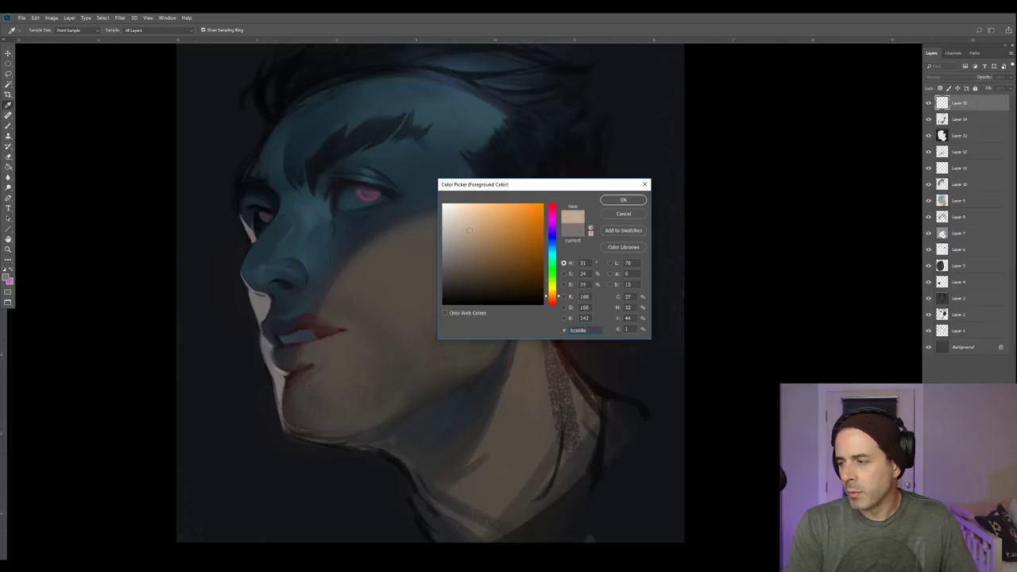
pyautogui.click(623, 199)
# Paint a soft tan glow beside the far eye and set the layer's blending mode to Overlay.
pyautogui.press('b')
pyautogui.moveTo(225, 226); pyautogui.dragTo(244, 233)
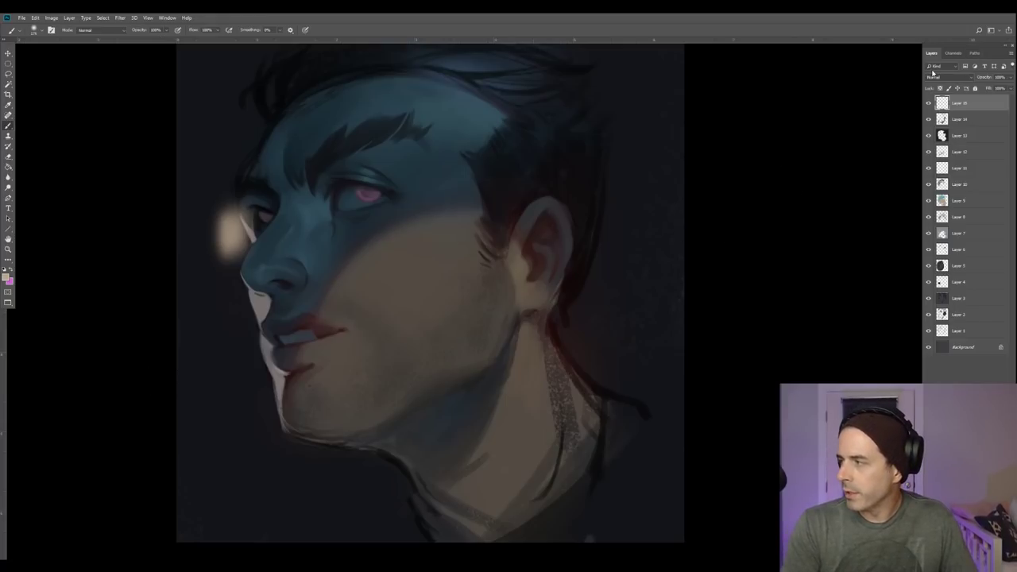
pyautogui.click(934, 78)
pyautogui.click(945, 178)
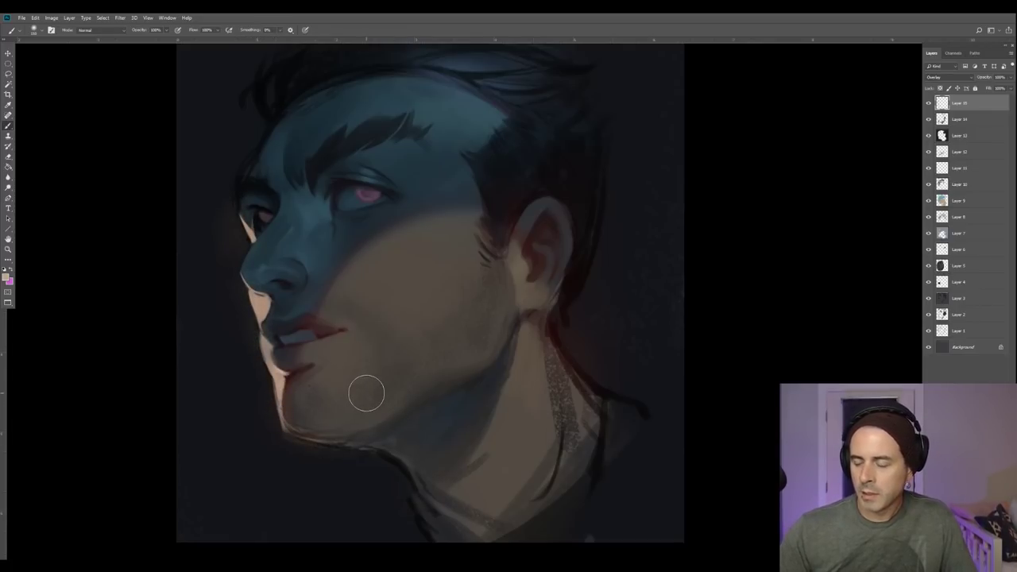
# Paint a large soft warm glow along the face's front profile and beneath the chin with an enlarged airbrush.
pyautogui.press(']')
pyautogui.press(']')
pyautogui.press(']')
pyautogui.press(']')
pyautogui.press(']')
pyautogui.moveTo(242, 289)
pyautogui.mouseDown()
pyautogui.moveTo(242, 413)
pyautogui.moveTo(415, 511)
pyautogui.mouseUp()
pyautogui.press('[')
pyautogui.moveTo(279, 430); pyautogui.dragTo(391, 510)
pyautogui.press('[')
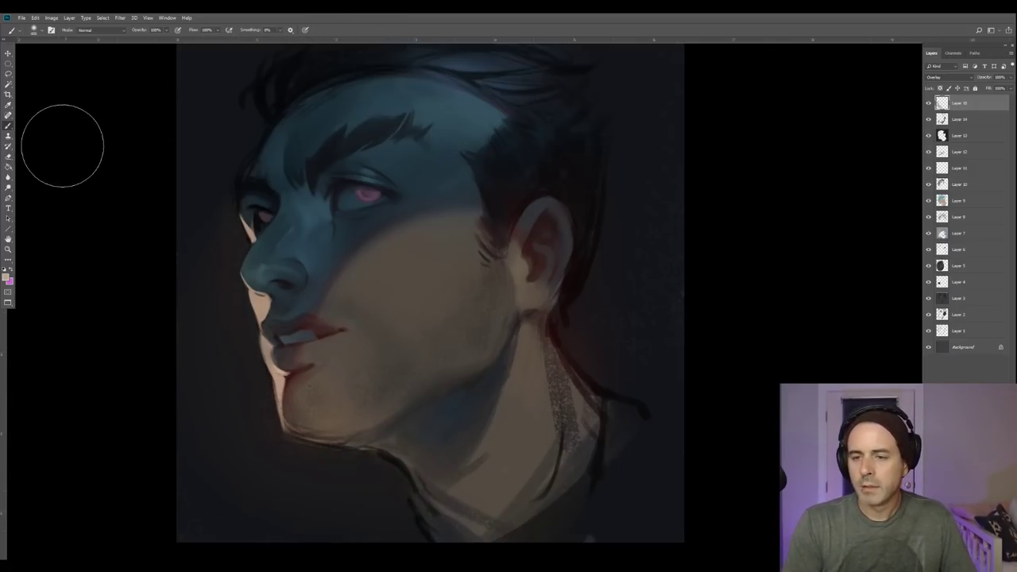
# Erase the excess warm glow in the background around the face, adjusting the eraser size as needed.
pyautogui.click(8, 158)
pyautogui.press(']')
pyautogui.press(']')
pyautogui.press(']')
pyautogui.press('[')
pyautogui.press('[')
pyautogui.press('[')
pyautogui.press('[')
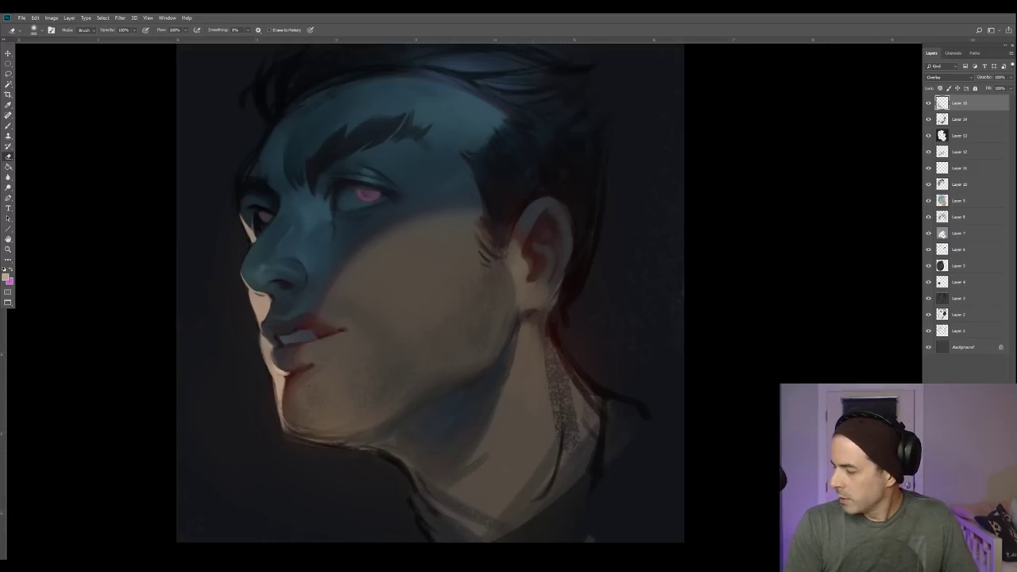
# Add another layer and airbrush a soft tan light along the profile from the nose to the chin.
pyautogui.hotkey('ctrl', 'shift', 'alt', 'n')
pyautogui.press('b')
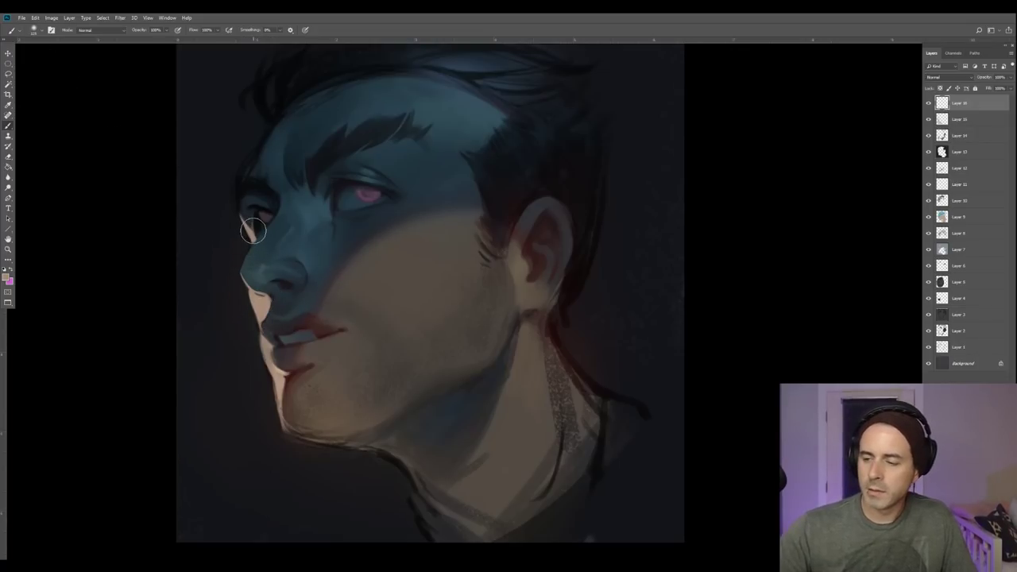
pyautogui.moveTo(246, 277)
pyautogui.mouseDown()
pyautogui.moveTo(281, 411)
pyautogui.moveTo(299, 435)
pyautogui.mouseUp()
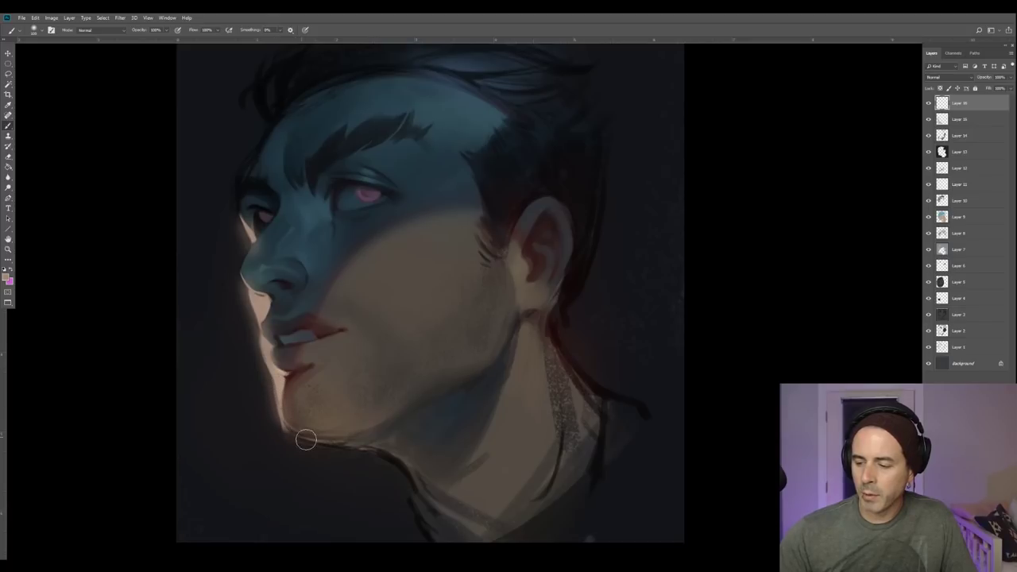
# Erase the excess soft light along the profile and chin with a progressively smaller eraser.
pyautogui.click(7, 156)
pyautogui.press('[')
pyautogui.press('[')
pyautogui.press('[')
pyautogui.press('[')
pyautogui.press('[')
pyautogui.press('[')
pyautogui.press('[')
pyautogui.press('[')
pyautogui.press('[')
pyautogui.press('[')
pyautogui.press('[')
pyautogui.press('[')
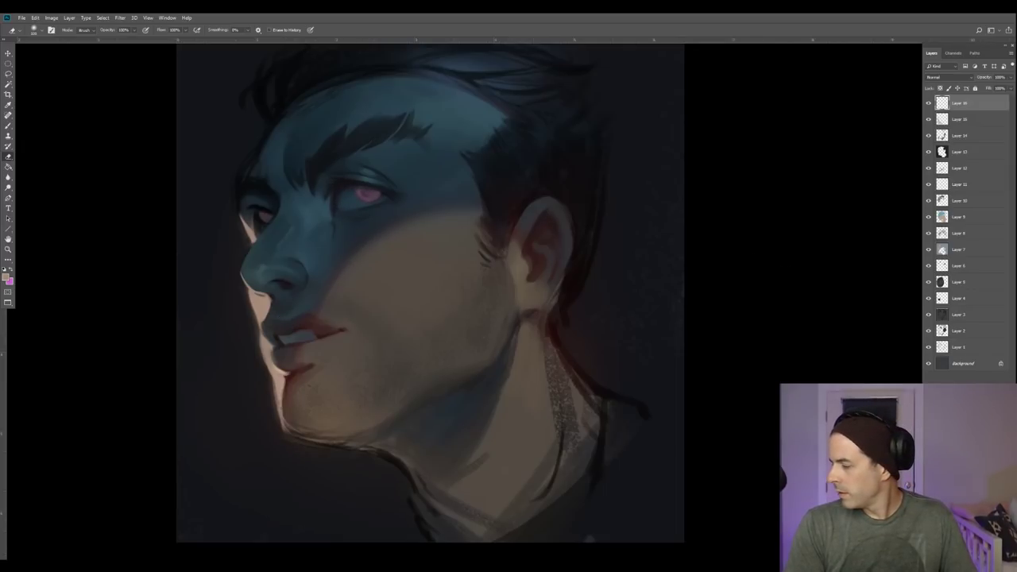
# Add a new layer and refine the nose's outer contour with the DG_MAIN brush in sampled dark and blue tones.
pyautogui.hotkey('ctrl', 'shift', 'alt', 'n')
pyautogui.click(10, 124)
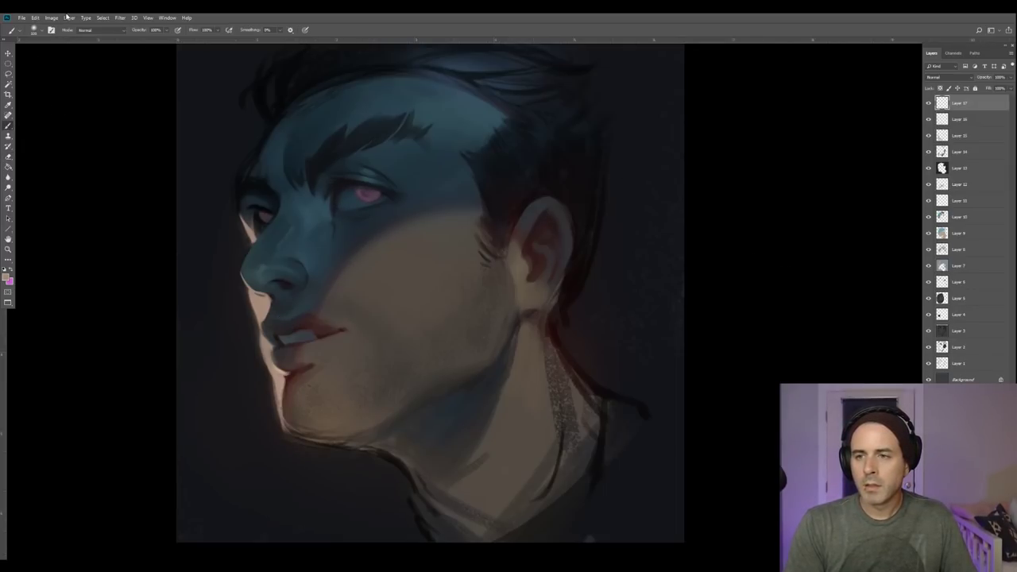
pyautogui.click(40, 34)
pyautogui.doubleClick(52, 180)
pyautogui.press('alt')
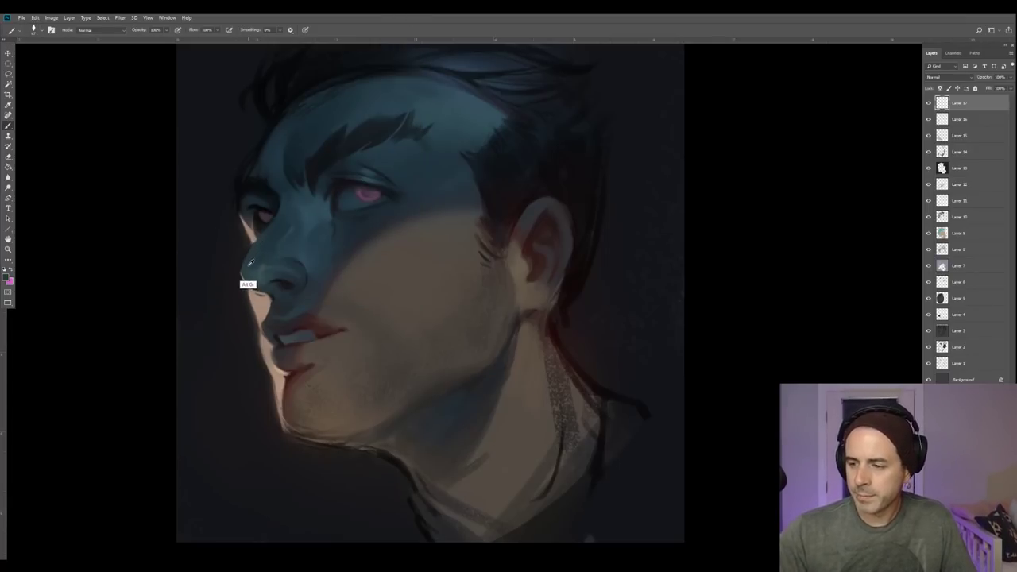
pyautogui.keyDown('alt'); pyautogui.click(248, 244); pyautogui.keyUp('alt')
pyautogui.press('[')
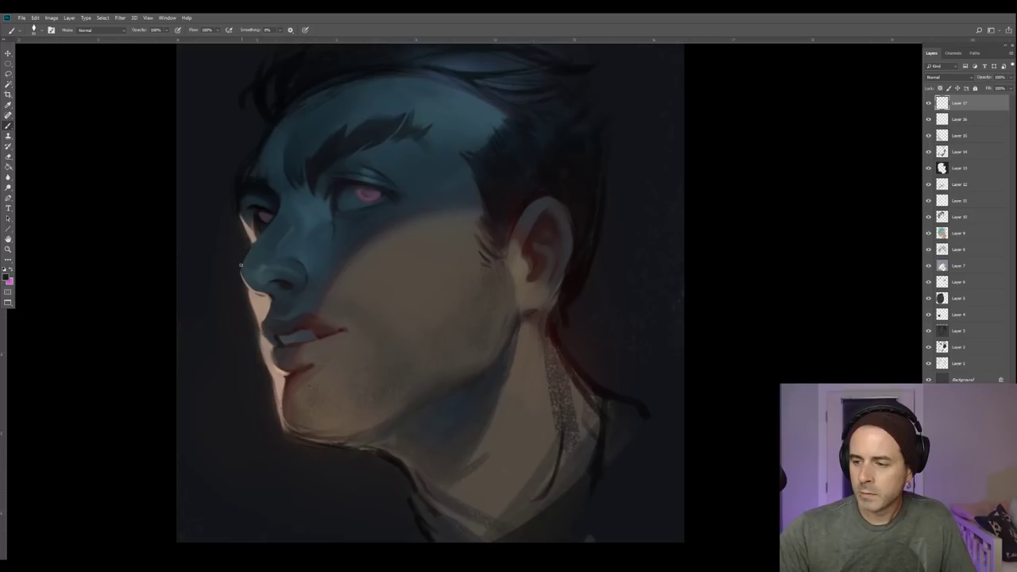
pyautogui.keyDown('alt'); pyautogui.click(246, 269); pyautogui.keyUp('alt')
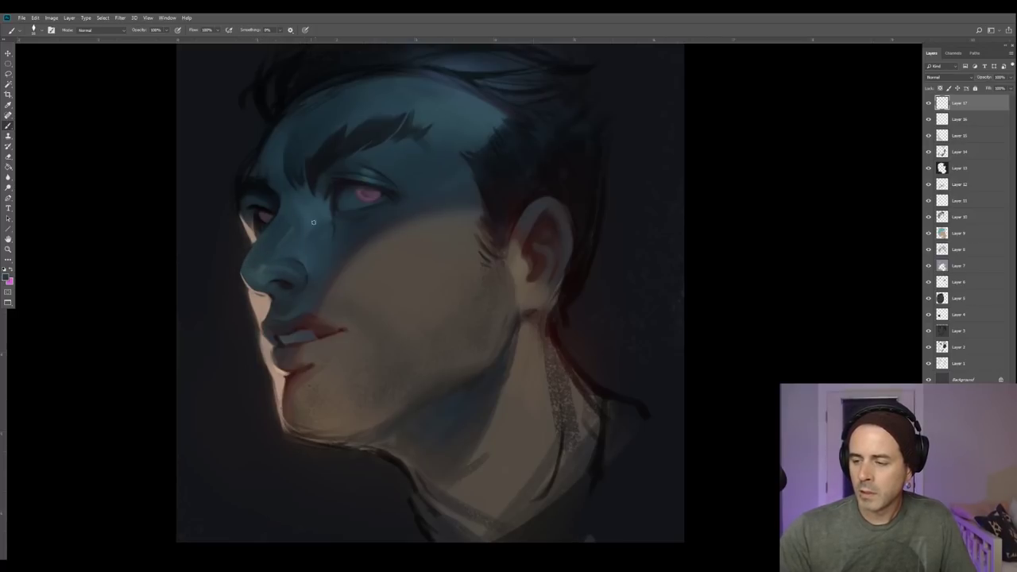
# Repaint the lower lip and the shadow edge on the chin with sampled blue tones.
pyautogui.keyDown('alt'); pyautogui.click(292, 351); pyautogui.keyUp('alt')
pyautogui.moveTo(291, 351); pyautogui.dragTo(284, 361)
pyautogui.keyDown('alt'); pyautogui.click(283, 350); pyautogui.keyUp('alt')
pyautogui.keyDown('alt'); pyautogui.click(283, 357); pyautogui.keyUp('alt')
pyautogui.keyDown('alt'); pyautogui.click(290, 365); pyautogui.keyUp('alt')
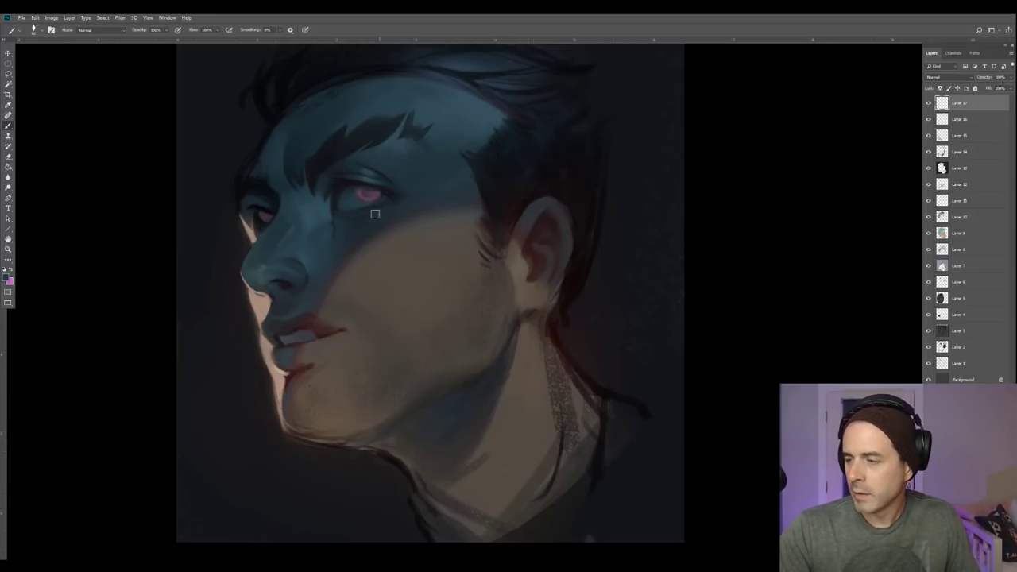
# Refine the blue shadow around the nostril and above the upper lip with sampled tones.
pyautogui.keyDown('alt'); pyautogui.click(315, 281); pyautogui.keyUp('alt')
pyautogui.keyDown('alt'); pyautogui.click(306, 291); pyautogui.keyUp('alt')
pyautogui.keyDown('alt'); pyautogui.click(324, 271); pyautogui.keyUp('alt')
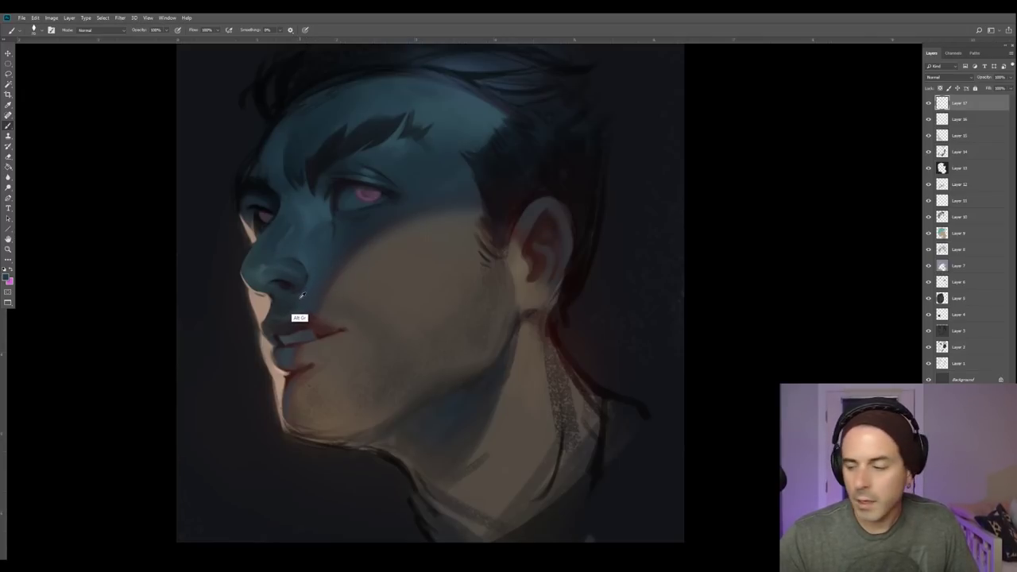
pyautogui.press('alt')
pyautogui.press('alt')
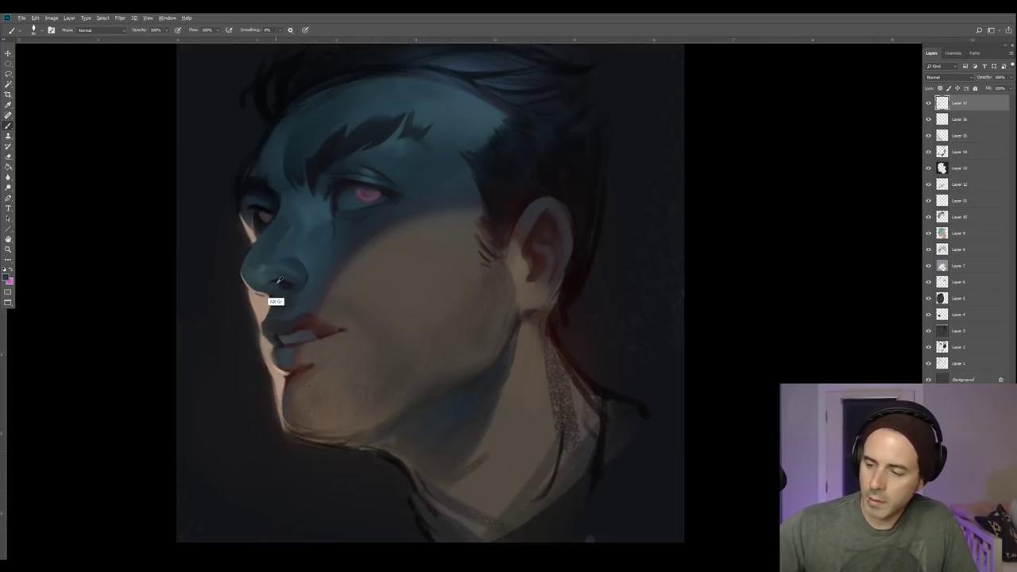
# Sample the light skin tone below the nose and change the foreground color to a saturated orange-brown.
pyautogui.keyDown('alt'); pyautogui.click(266, 302); pyautogui.keyUp('alt')
pyautogui.click(7, 277)
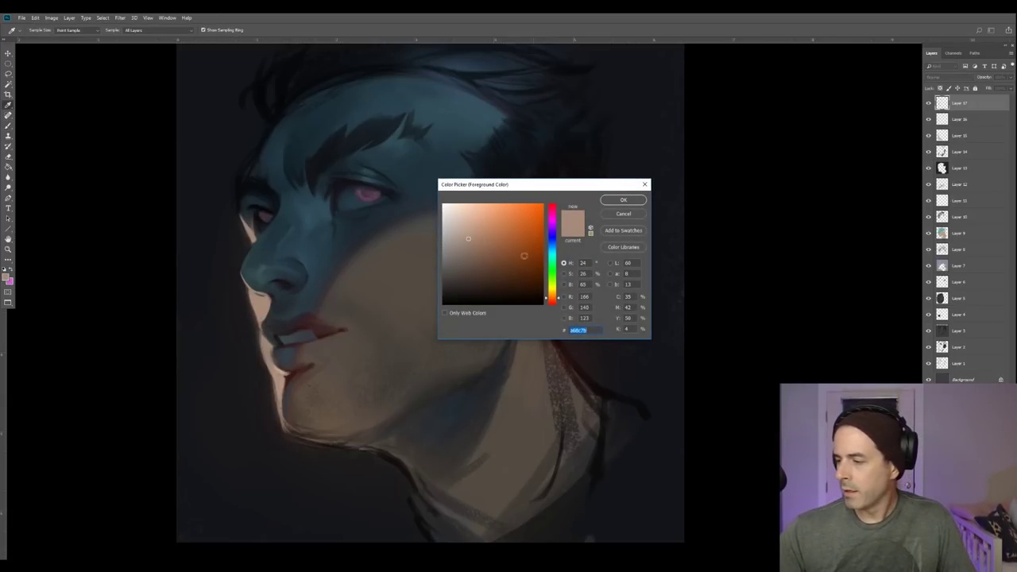
pyautogui.click(504, 268)
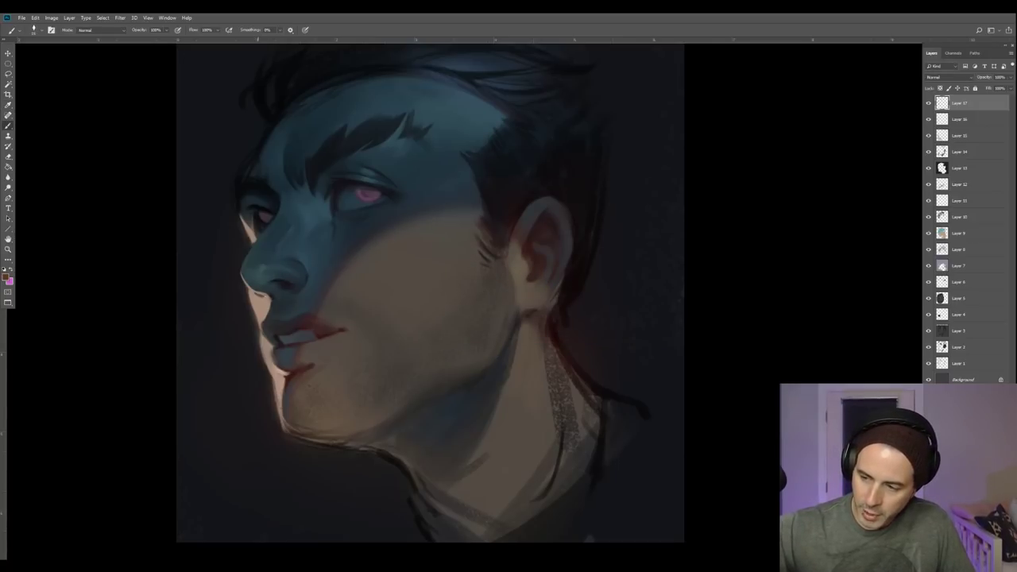
pyautogui.press('F8')
pyautogui.click(516, 248)
pyautogui.click(609, 200)
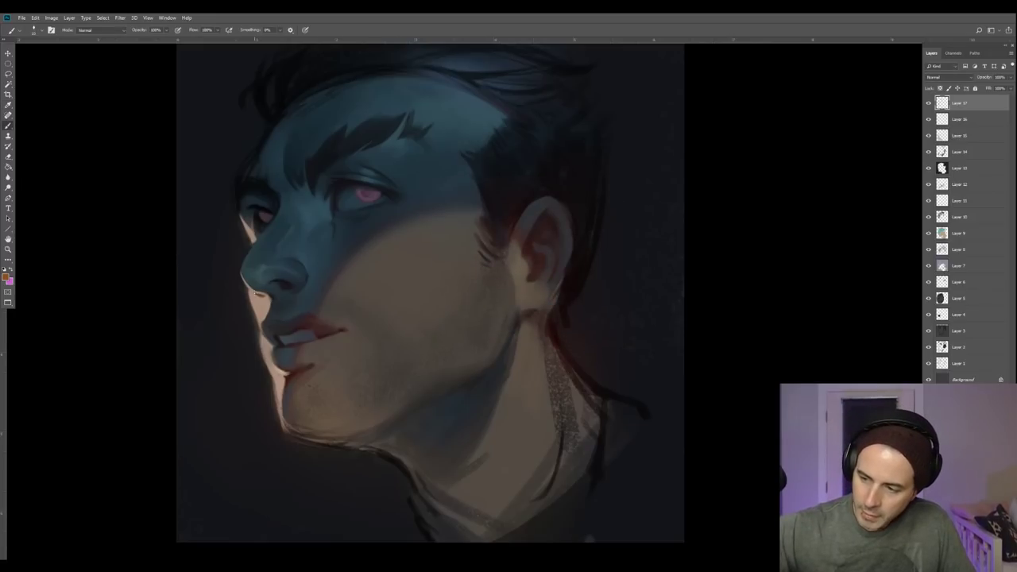
# Paint thin orange-brown accents where light meets shadow under the nose and at the lips, blending with sampled skin tones.
pyautogui.keyDown('alt'); pyautogui.click(254, 295); pyautogui.keyUp('alt')
pyautogui.press('[')
pyautogui.keyDown('alt'); pyautogui.click(261, 289); pyautogui.keyUp('alt')
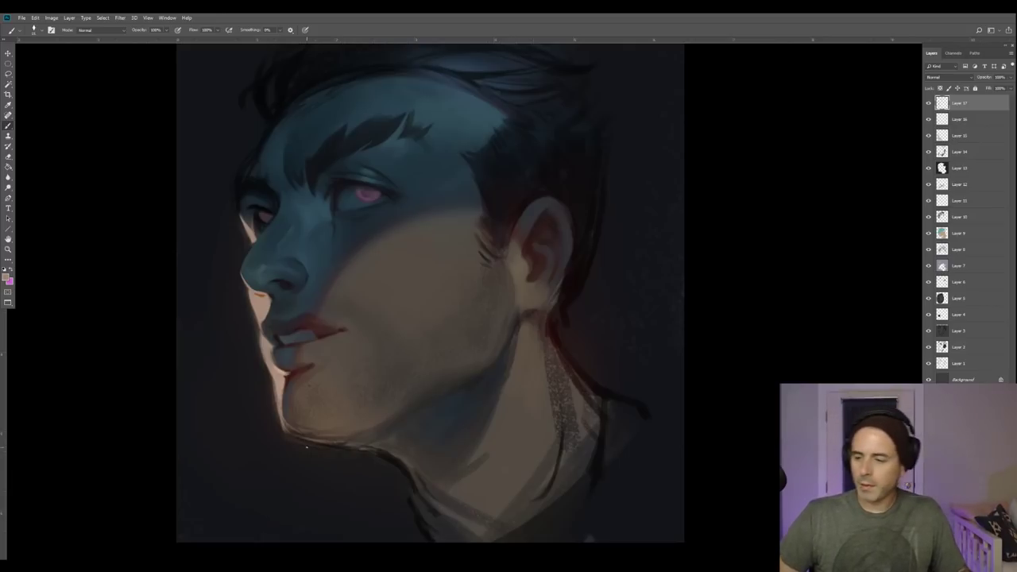
pyautogui.keyDown('alt'); pyautogui.click(260, 295); pyautogui.keyUp('alt')
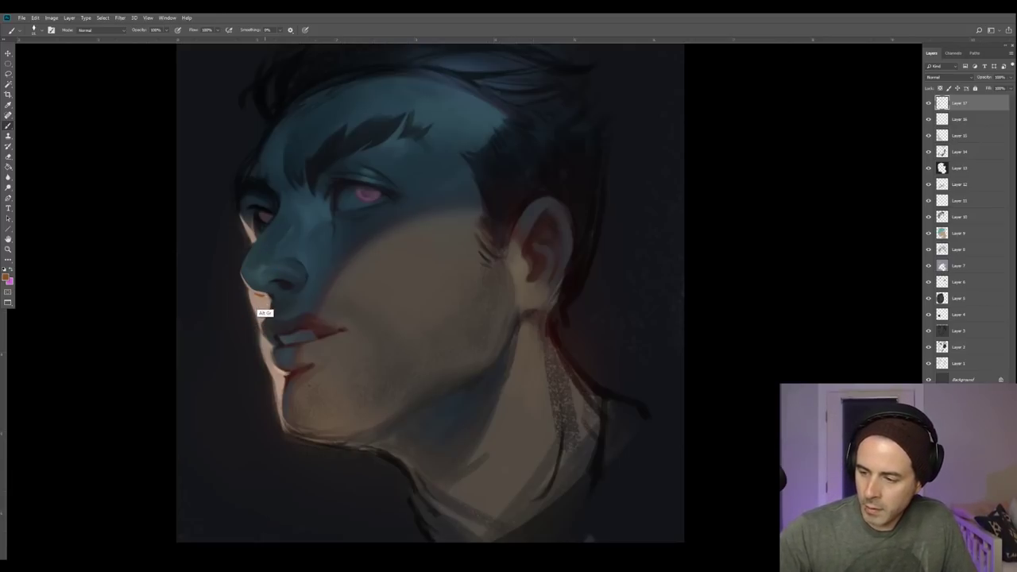
pyautogui.keyDown('alt'); pyautogui.click(267, 336); pyautogui.keyUp('alt')
pyautogui.keyDown('alt'); pyautogui.click(266, 341); pyautogui.keyUp('alt')
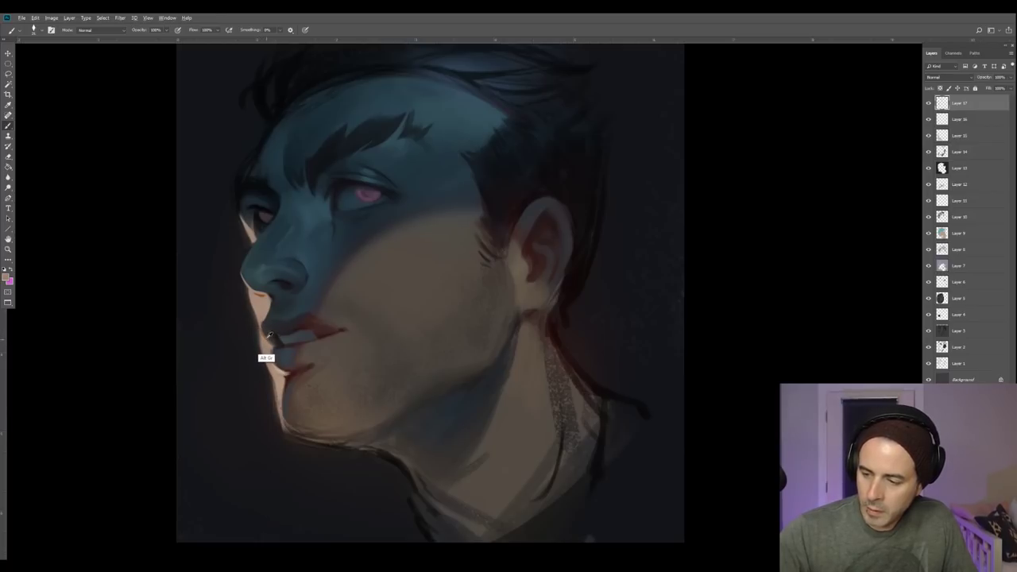
pyautogui.keyDown('alt'); pyautogui.click(269, 337); pyautogui.keyUp('alt')
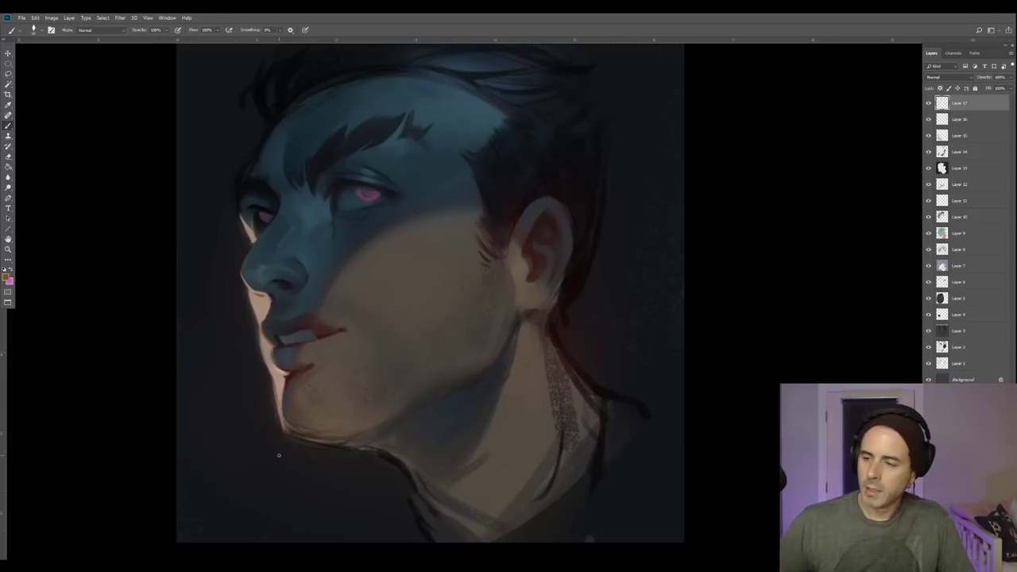
# Refine the dark details of the far eye and the near eye with tones sampled from them.
pyautogui.keyDown('alt'); pyautogui.click(261, 215); pyautogui.keyUp('alt')
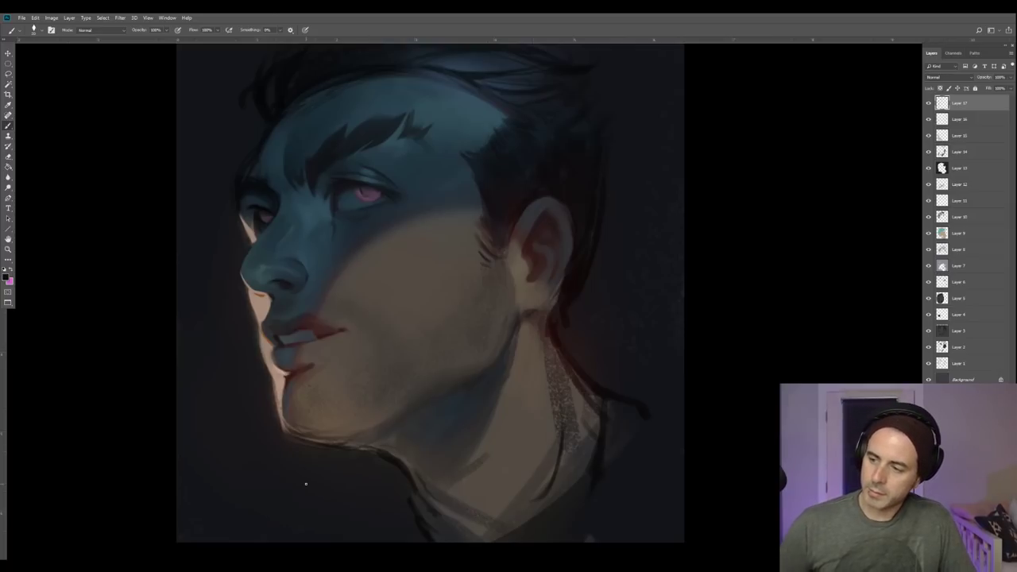
pyautogui.keyDown('alt'); pyautogui.click(379, 191); pyautogui.keyUp('alt')
pyautogui.keyDown('alt'); pyautogui.click(350, 199); pyautogui.keyUp('alt')
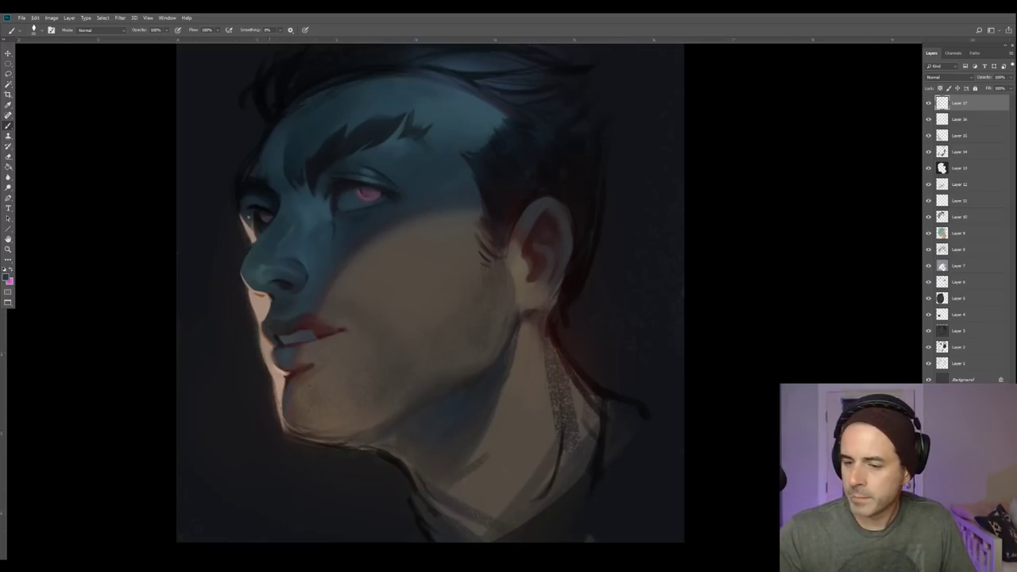
# Brush a soft blue-grey (#678290) haze across the near eye on a new layer and erase the excess over the iris.
pyautogui.press('n')
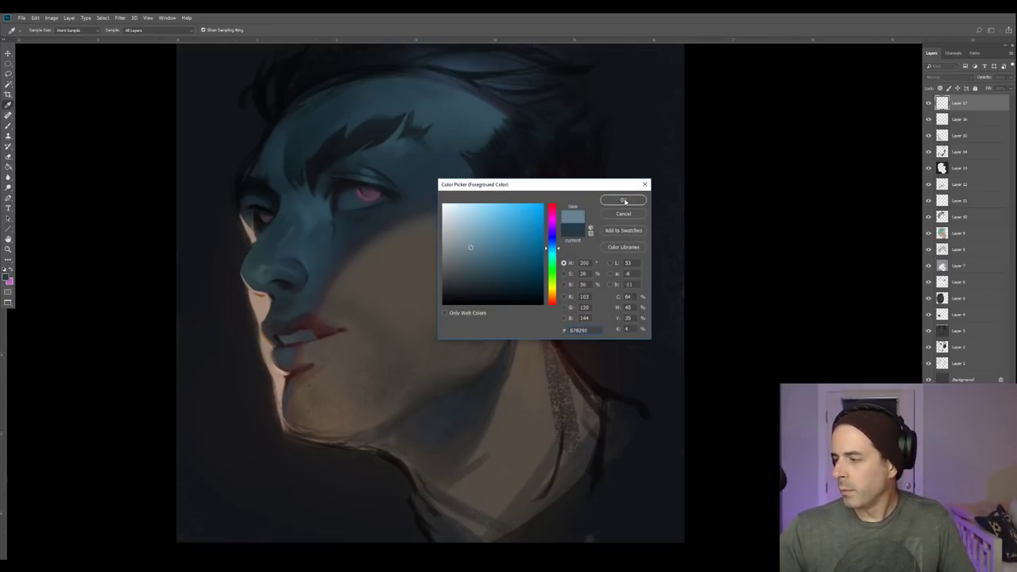
pyautogui.press('Return')
pyautogui.hotkey('ctrl', 'shift', 'alt', 'n')
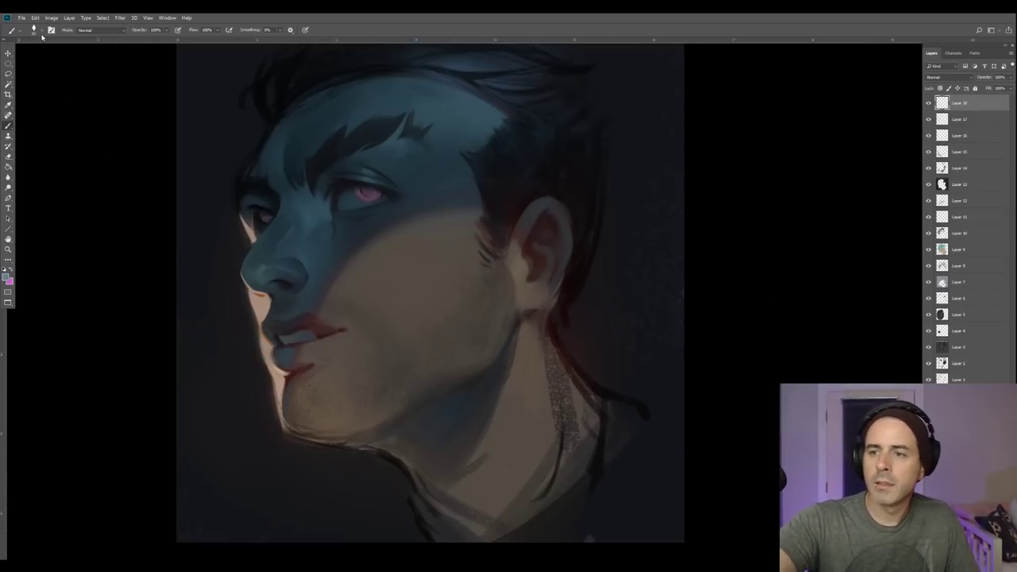
pyautogui.click(40, 30)
pyautogui.doubleClick(59, 137)
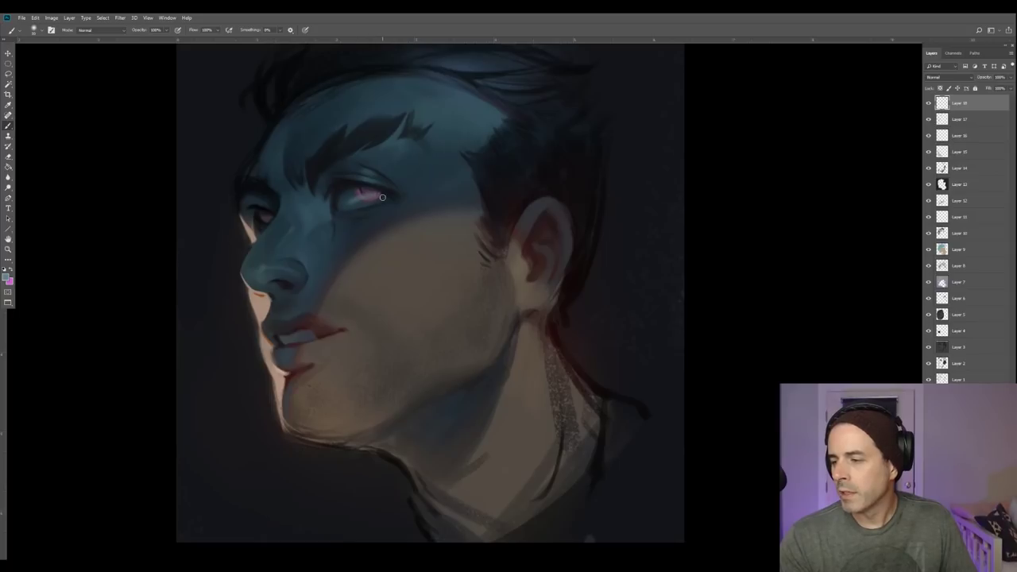
pyautogui.moveTo(348, 205); pyautogui.dragTo(389, 199)
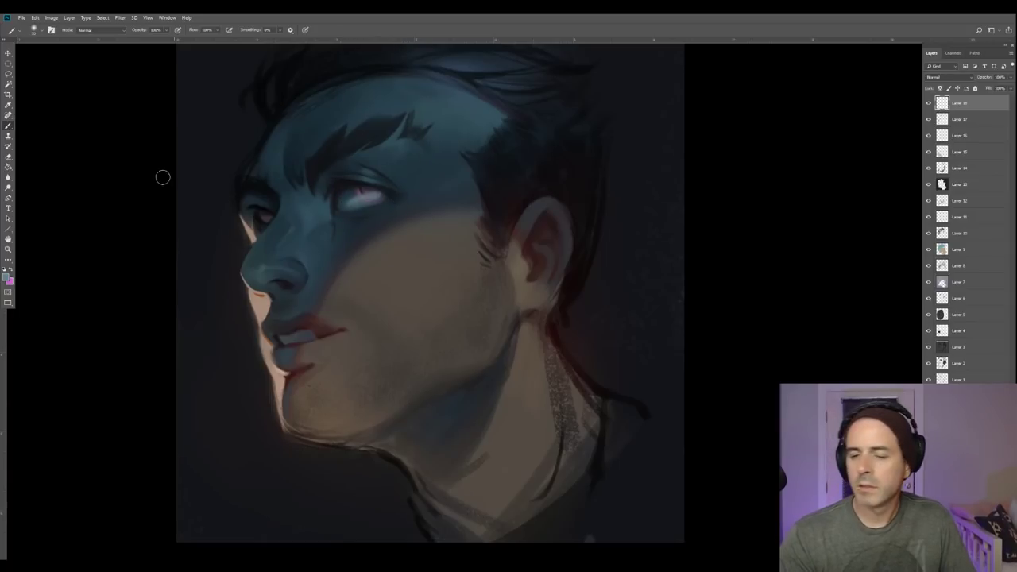
pyautogui.click(9, 157)
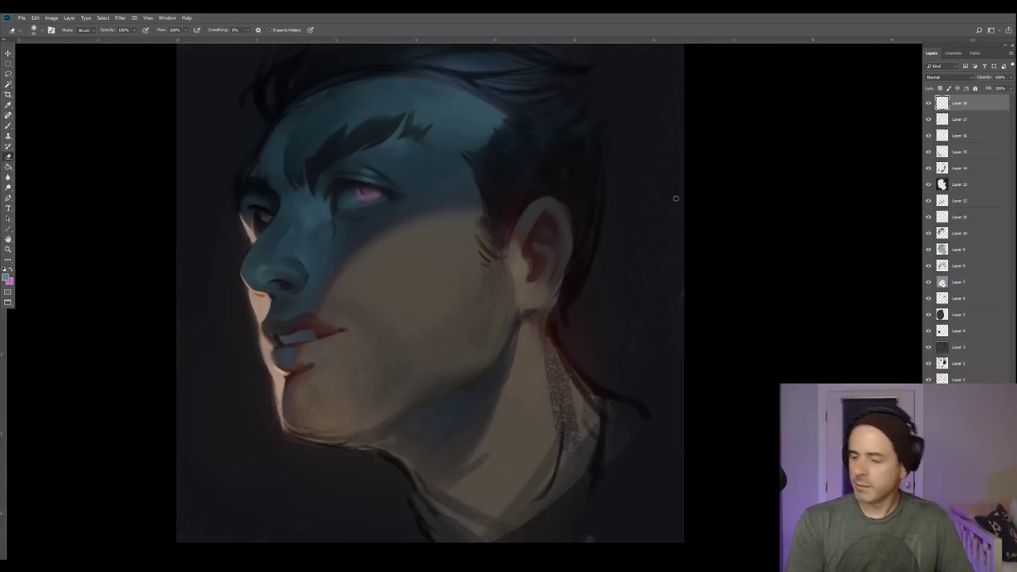
# Paint a small bright highlight in the near eye on another new layer using a very light foreground color.
pyautogui.hotkey('ctrl', 'shift', 'alt', 'n')
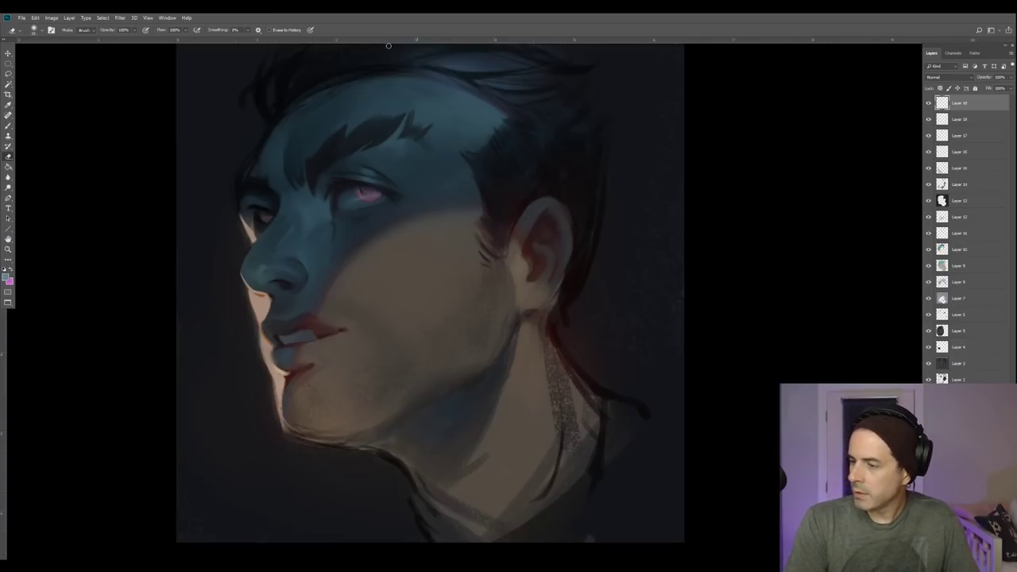
pyautogui.click(9, 126)
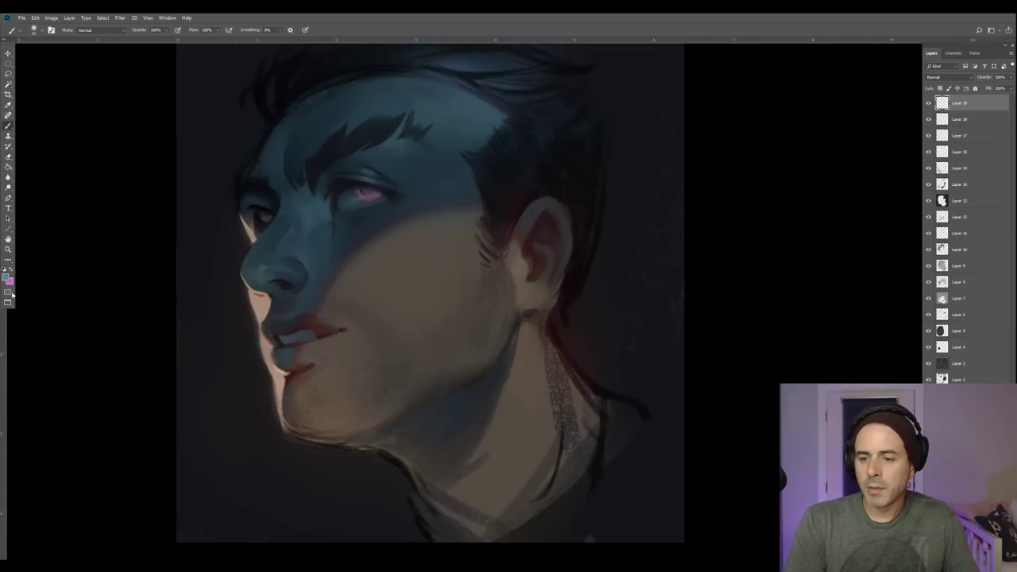
pyautogui.click(6, 278)
pyautogui.moveTo(454, 208); pyautogui.dragTo(458, 214)
pyautogui.click(623, 199)
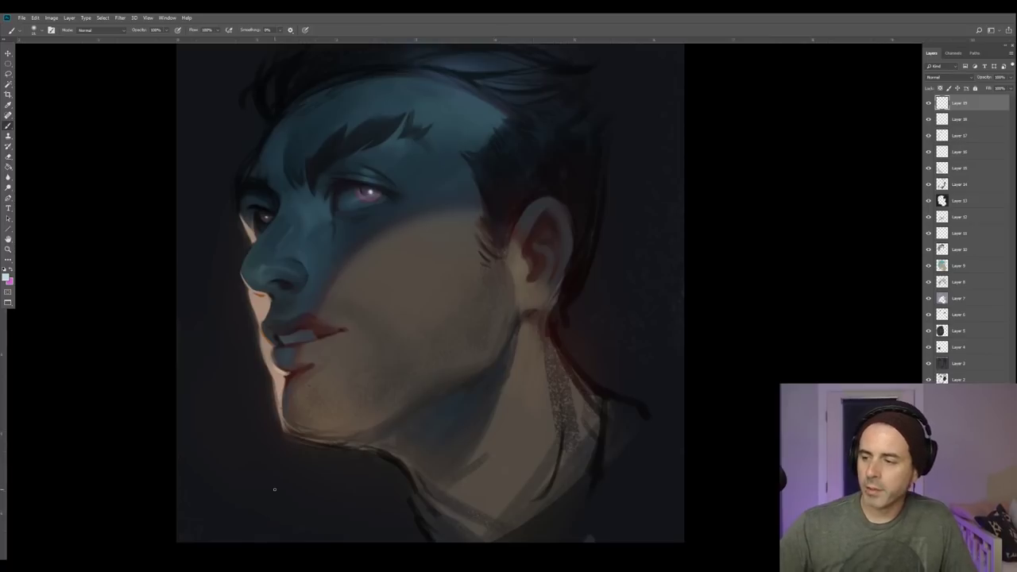
# Touch up the iris and lower edge of the far eye with sampled dark tones.
pyautogui.keyDown('alt'); pyautogui.click(264, 216); pyautogui.keyUp('alt')
pyautogui.press(']')
pyautogui.keyDown('alt'); pyautogui.click(266, 222); pyautogui.keyUp('alt')
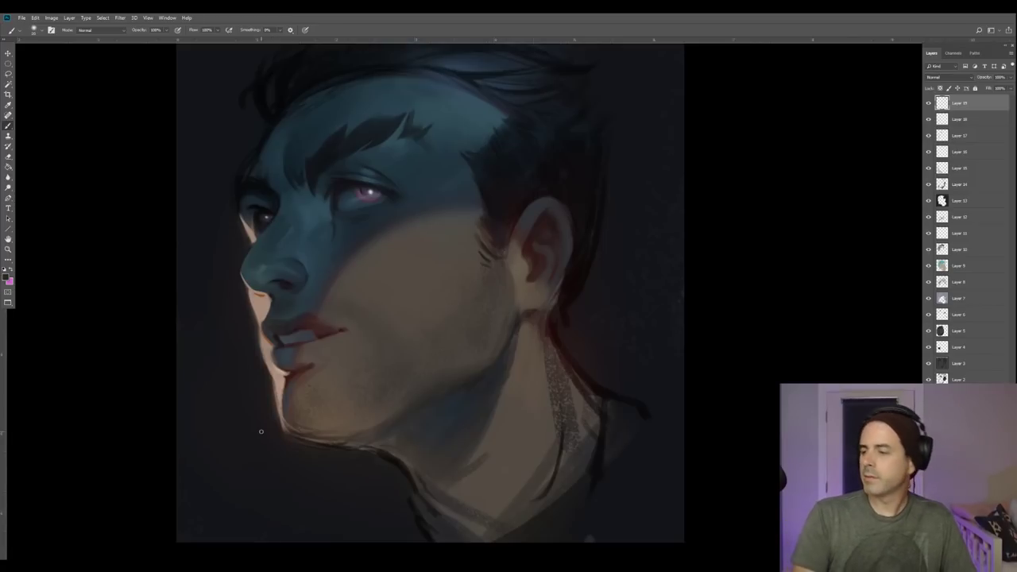
# Flip the portrait horizontally to work on the mirrored image.
pyautogui.moveTo(469, 296); pyautogui.dragTo(397, 305)
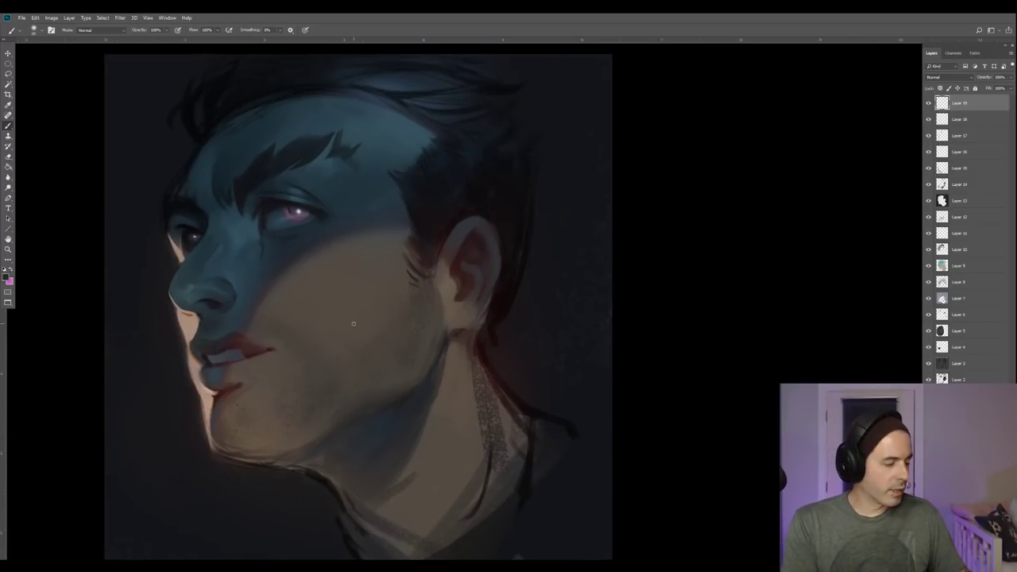
pyautogui.hotkey('ctrl', 'shift', 'h')
pyautogui.moveTo(387, 372); pyautogui.dragTo(347, 323)
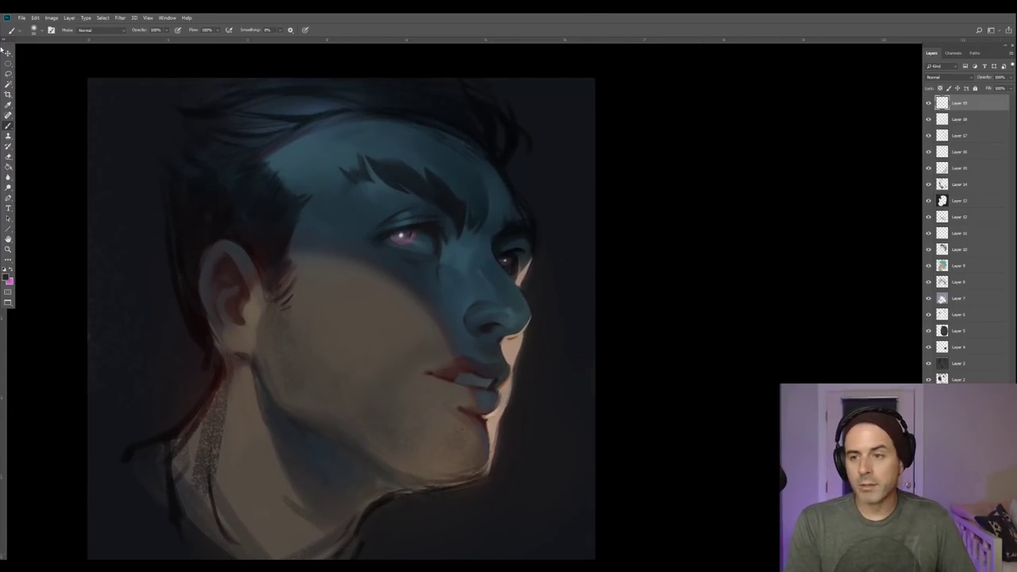
# Switch to the DG_MAIN brush and add a new layer above the painting.
pyautogui.click(40, 31)
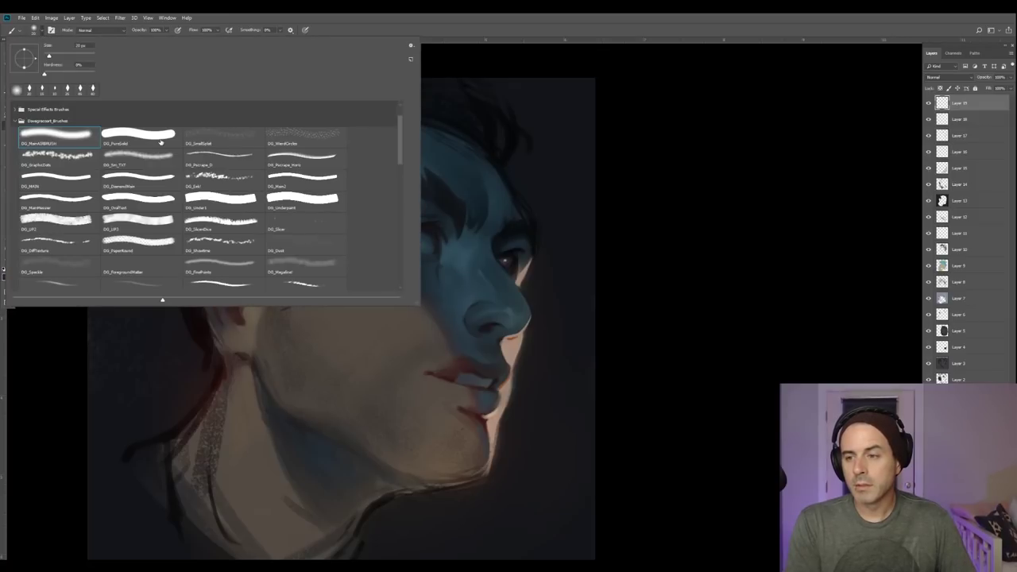
pyautogui.doubleClick(52, 183)
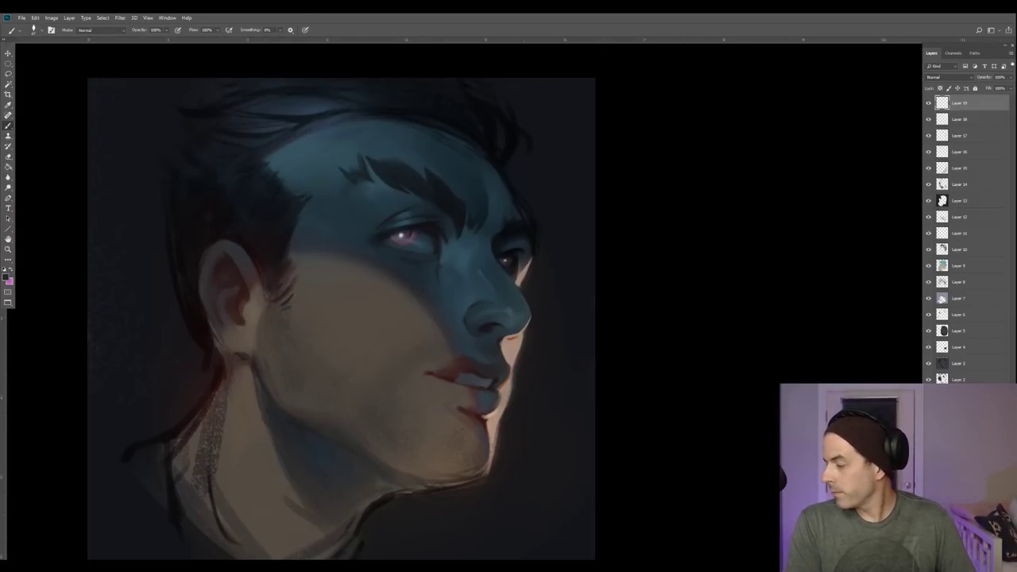
pyautogui.hotkey('ctrl', 'shift', 'alt', 'n')
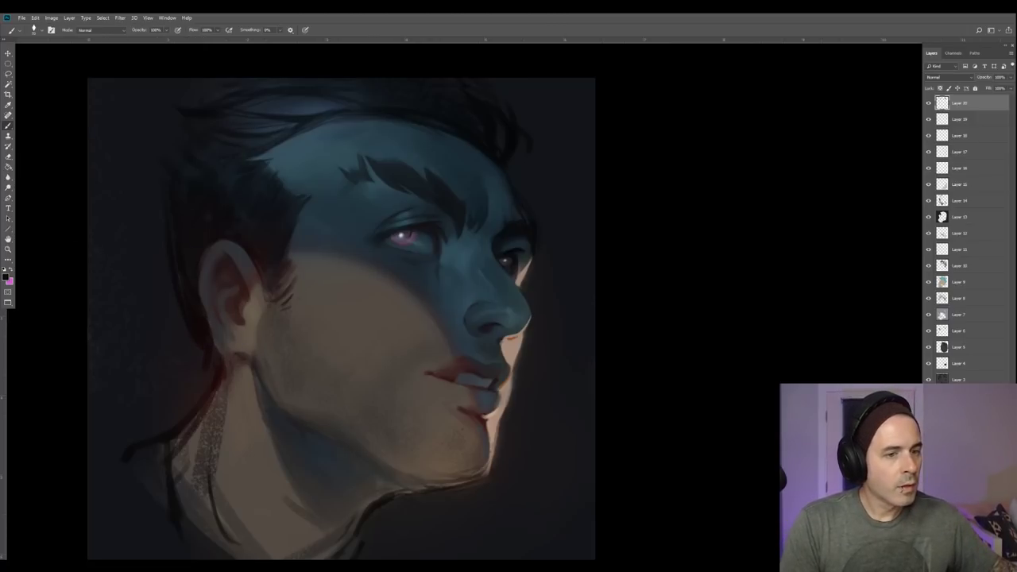
pyautogui.hotkey('ctrl', 'Tab')
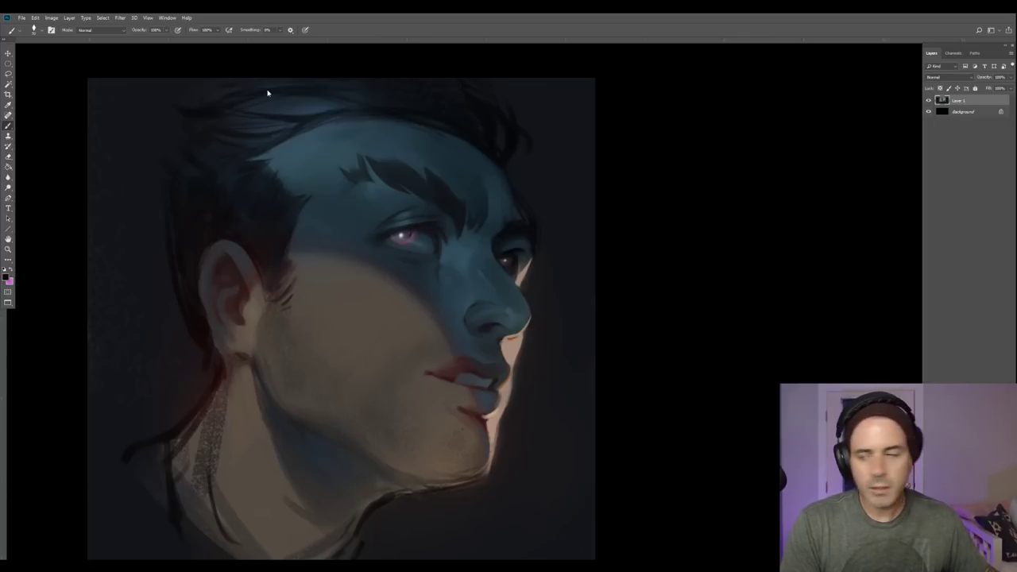
pyautogui.hotkey('ctrl', 'Tab')
# Paint out the black outline under the chin with sampled dark background tones, continuing on the layer below.
pyautogui.moveTo(431, 331); pyautogui.dragTo(454, 330)
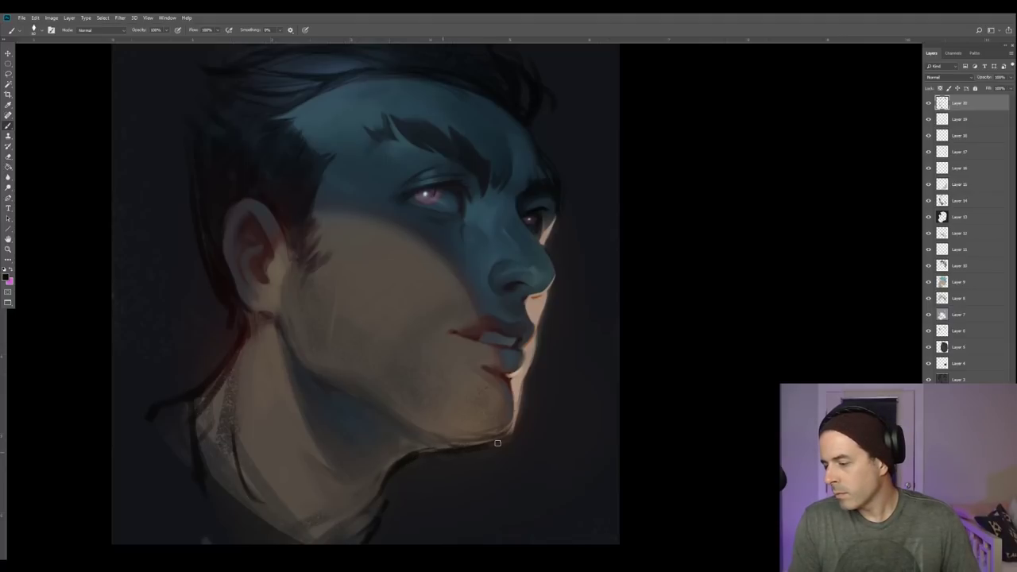
pyautogui.keyDown('alt'); pyautogui.click(454, 452); pyautogui.keyUp('alt')
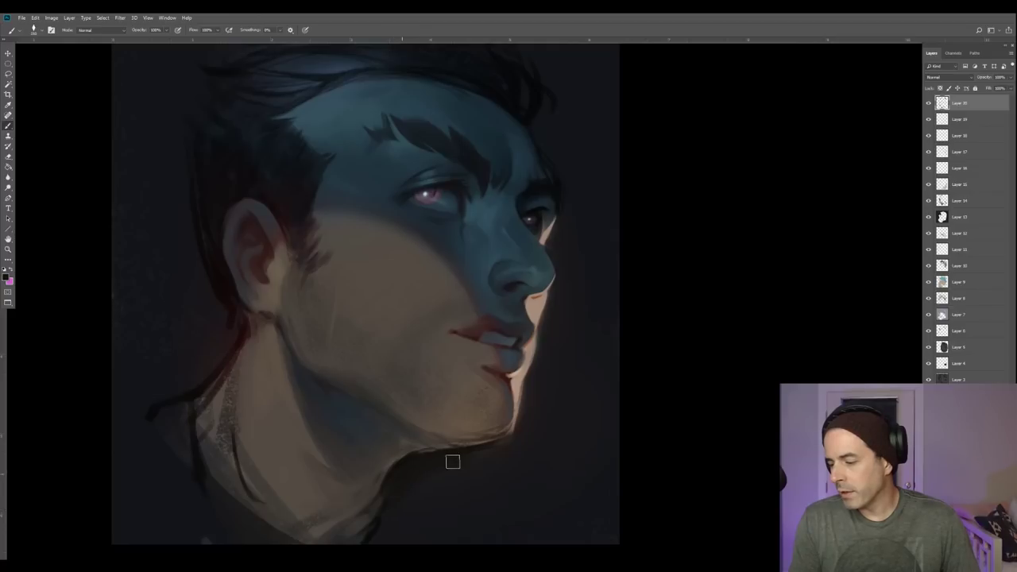
pyautogui.hotkey('alt', '[')
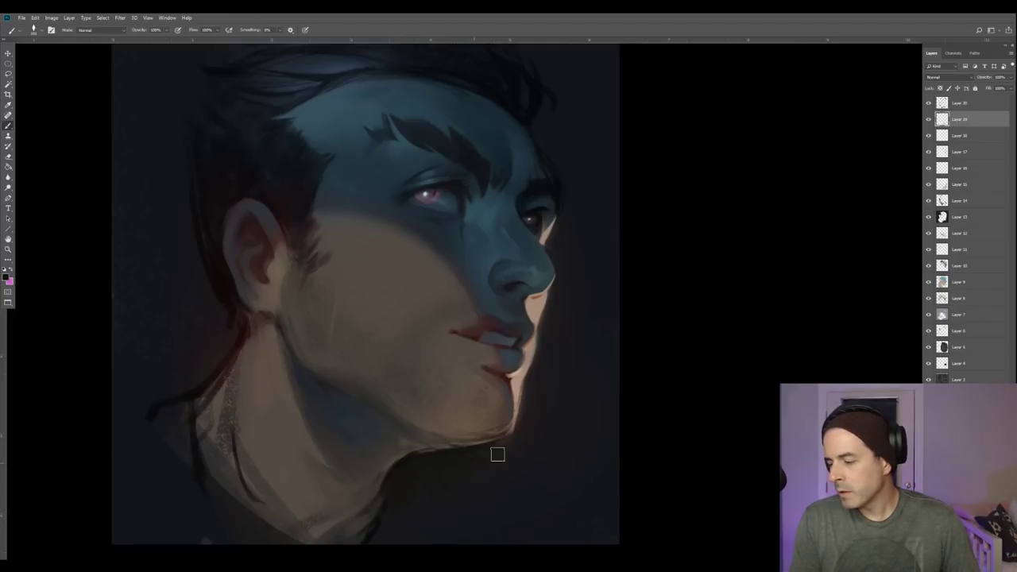
pyautogui.keyDown('alt'); pyautogui.click(397, 443); pyautogui.keyUp('alt')
pyautogui.press('[')
pyautogui.press('[')
pyautogui.press('[')
pyautogui.keyDown('alt'); pyautogui.click(391, 458); pyautogui.keyUp('alt')
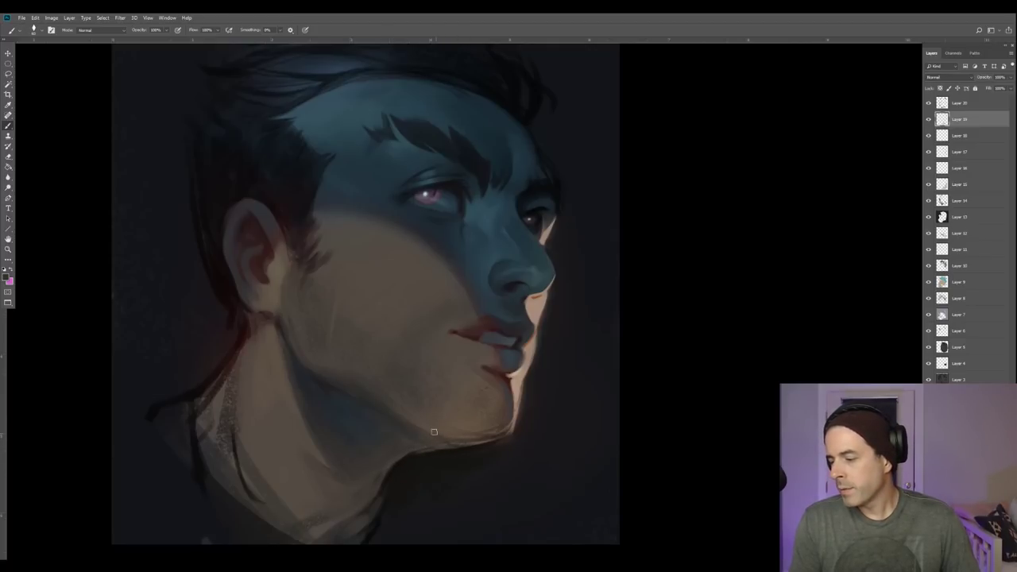
# Blend the lower edge of the chin with sampled skin tones, varying the brush size.
pyautogui.keyDown('alt'); pyautogui.click(462, 437); pyautogui.keyUp('alt')
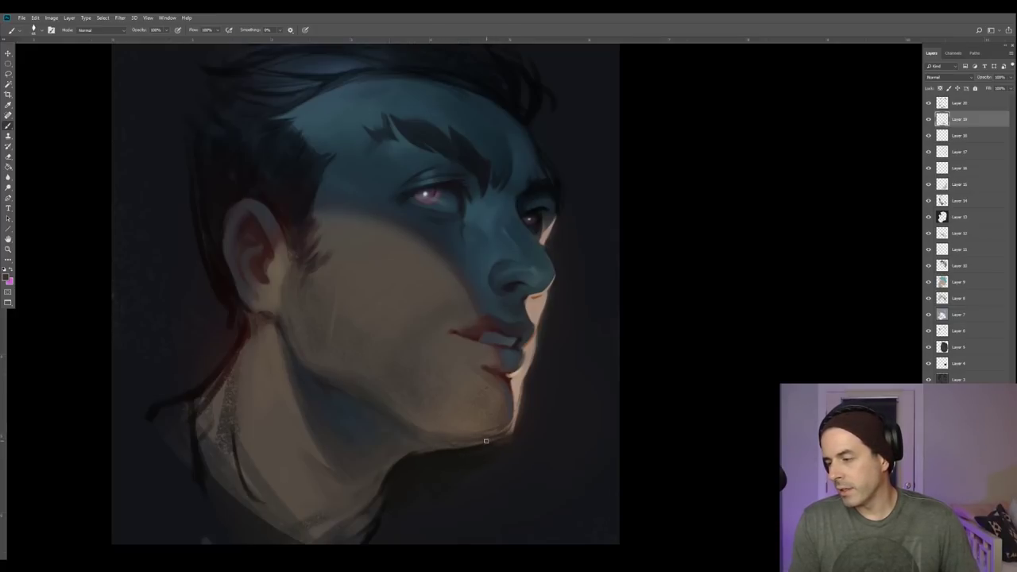
pyautogui.keyDown('alt'); pyautogui.click(488, 436); pyautogui.keyUp('alt')
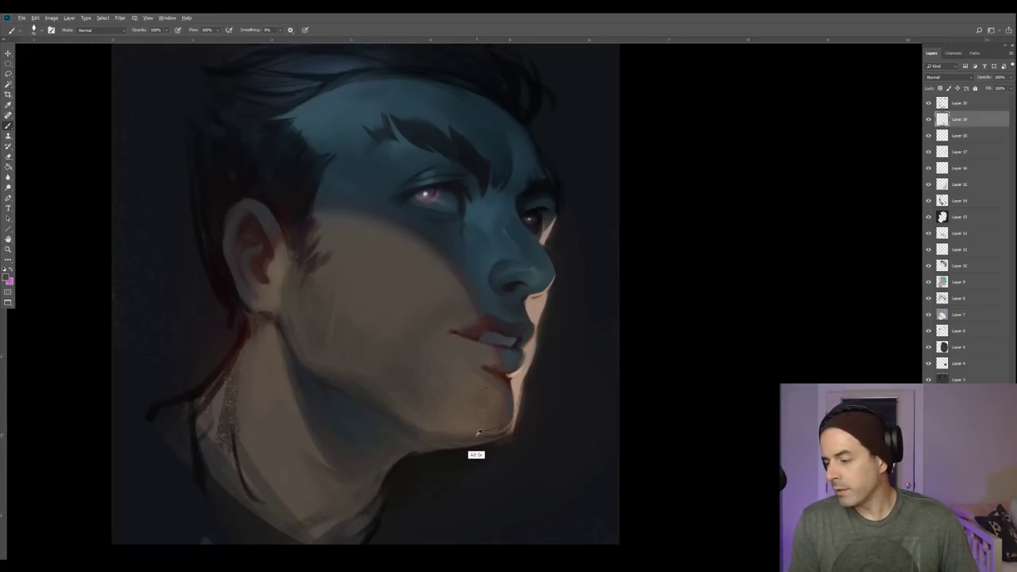
pyautogui.press(']')
pyautogui.press(']')
pyautogui.keyDown('alt'); pyautogui.click(469, 434); pyautogui.keyUp('alt')
pyautogui.keyDown('alt'); pyautogui.click(497, 430); pyautogui.keyUp('alt')
# Clean up the dark edge under the jaw toward the neck with sampled tones and a smaller brush.
pyautogui.keyDown('alt'); pyautogui.click(466, 444); pyautogui.keyUp('alt')
pyautogui.press('[')
pyautogui.press('[')
pyautogui.keyDown('alt'); pyautogui.click(426, 464); pyautogui.keyUp('alt')
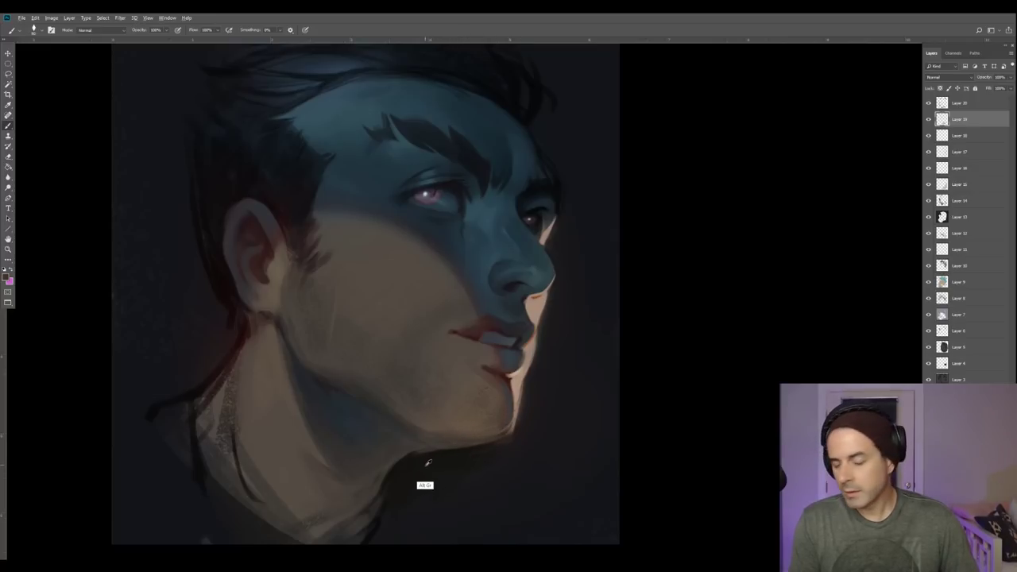
pyautogui.keyDown('alt'); pyautogui.click(402, 441); pyautogui.keyUp('alt')
pyautogui.press('[')
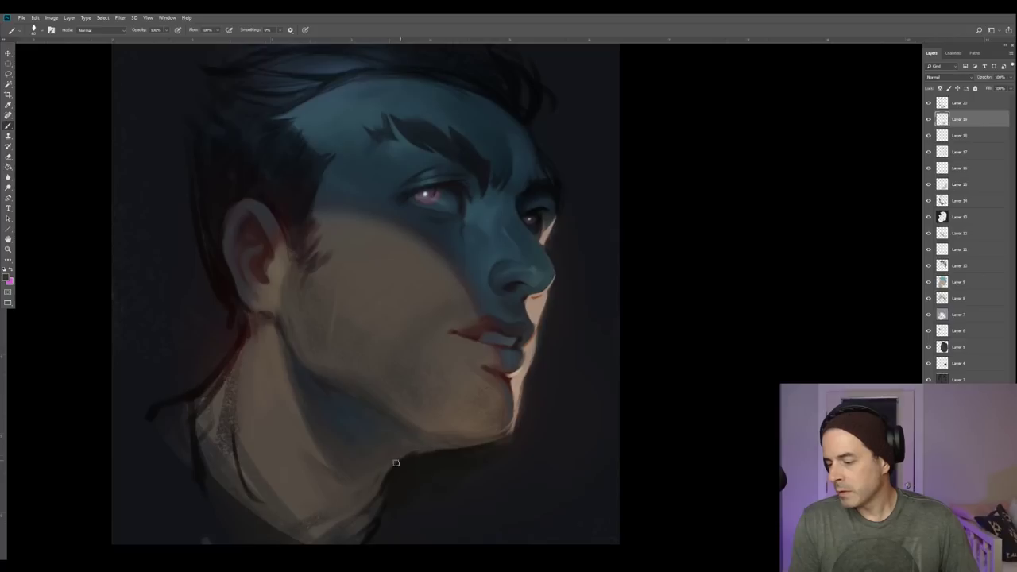
# Soften the transition where the jaw meets the neck with sampled tones on the top layer.
pyautogui.hotkey('alt', ']')
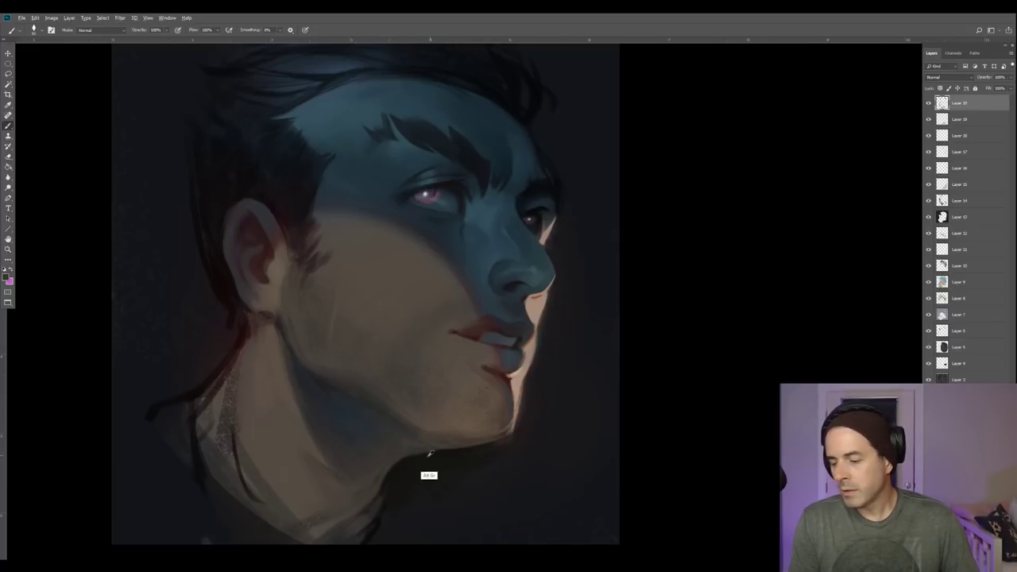
pyautogui.keyDown('alt'); pyautogui.click(410, 461); pyautogui.keyUp('alt')
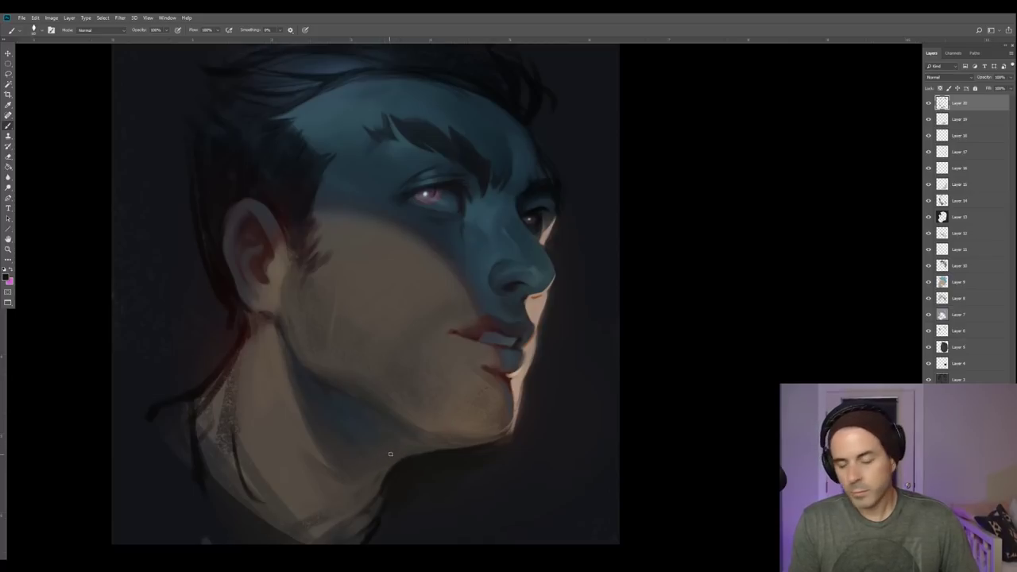
pyautogui.keyDown('alt'); pyautogui.click(395, 451); pyautogui.keyUp('alt')
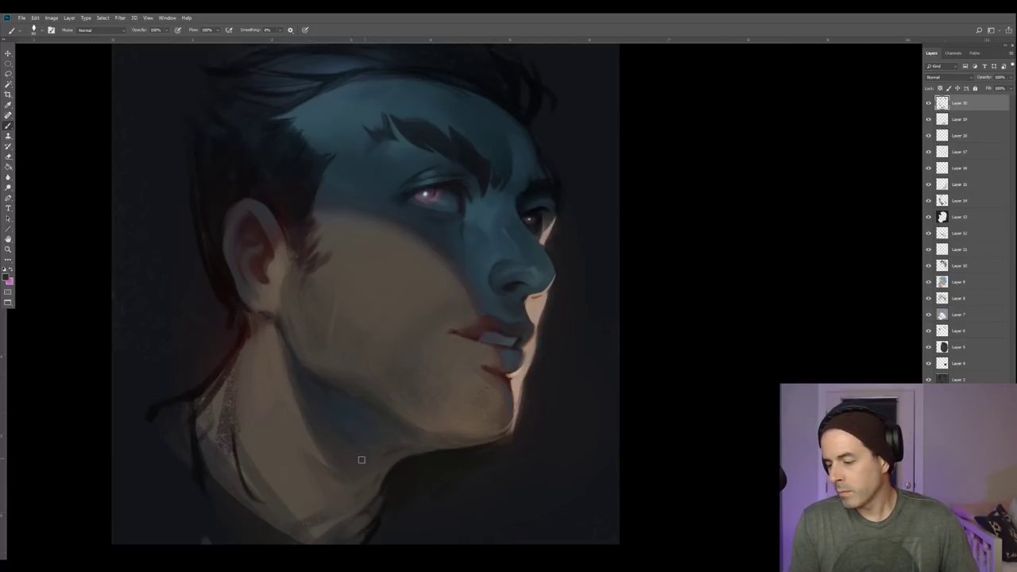
pyautogui.keyDown('alt'); pyautogui.click(393, 447); pyautogui.keyUp('alt')
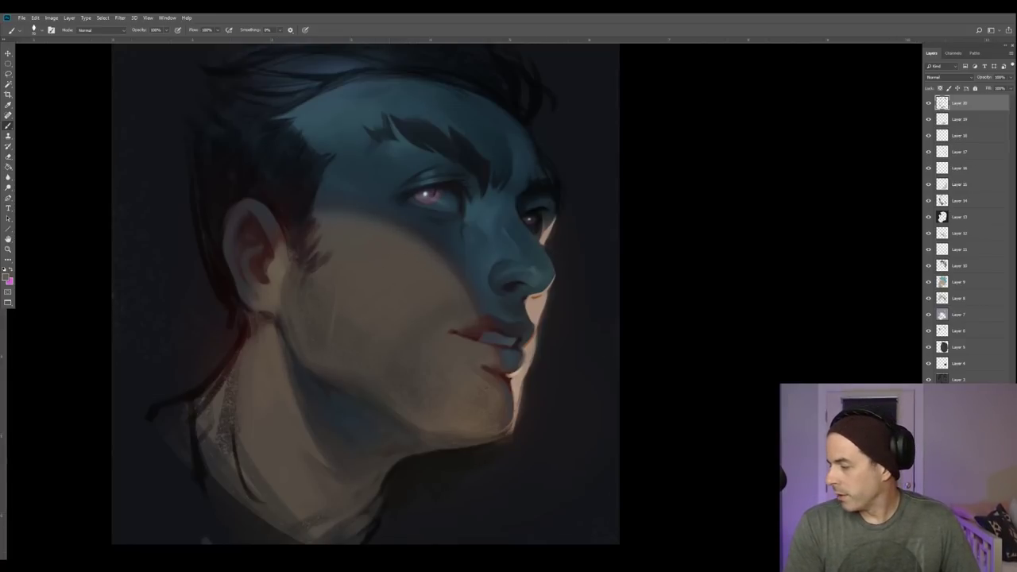
# Add a new layer with the Overlay blend mode and switch to the soft airbrush.
pyautogui.hotkey('ctrl', 'shift', 'alt', 'n')
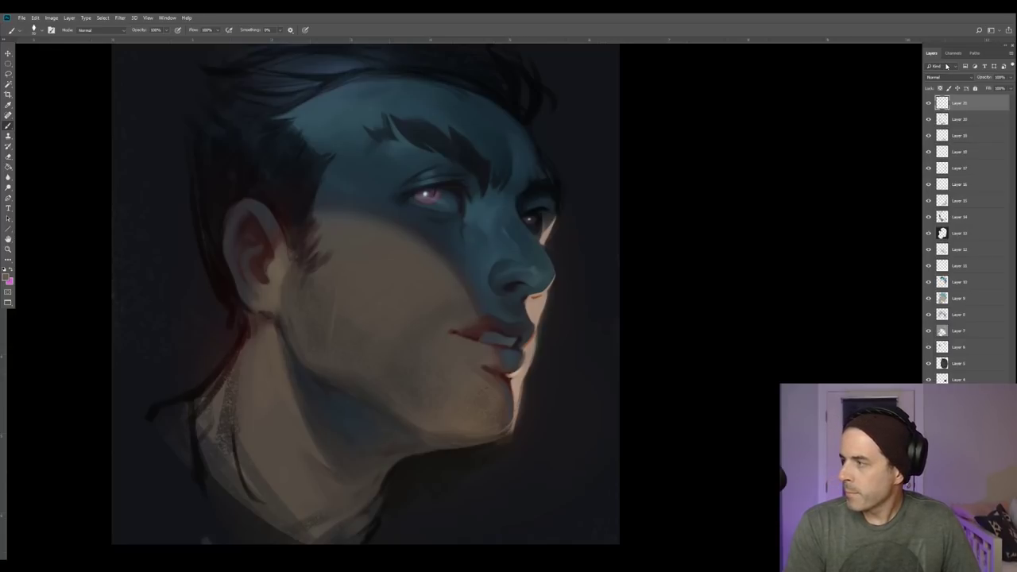
pyautogui.click(945, 79)
pyautogui.click(949, 176)
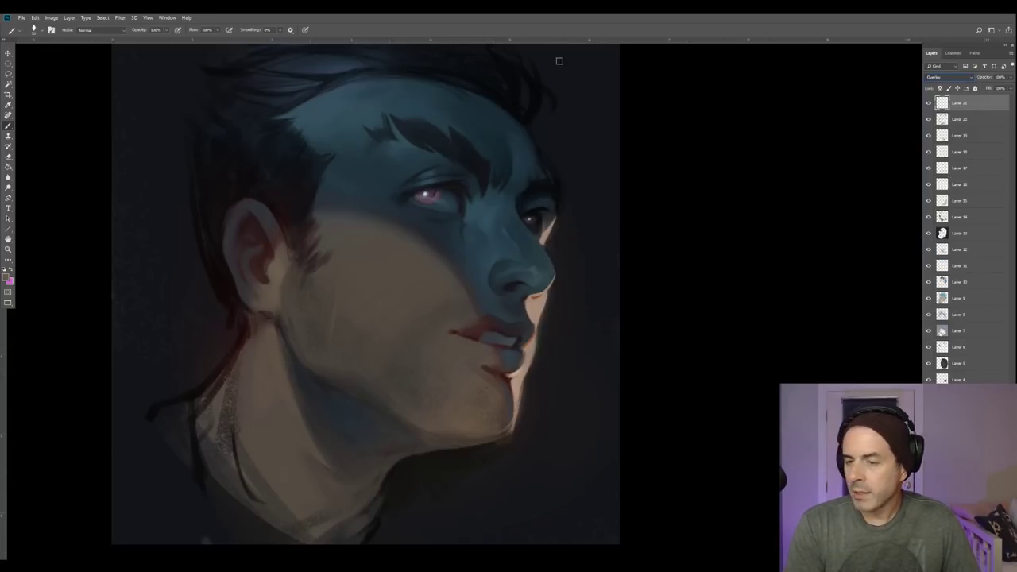
pyautogui.click(41, 35)
pyautogui.doubleClick(59, 138)
# Set the foreground color to light tan (#bca78e) and glaze a warm glow onto the upper cheek with an enlarged brush.
pyautogui.click(6, 277)
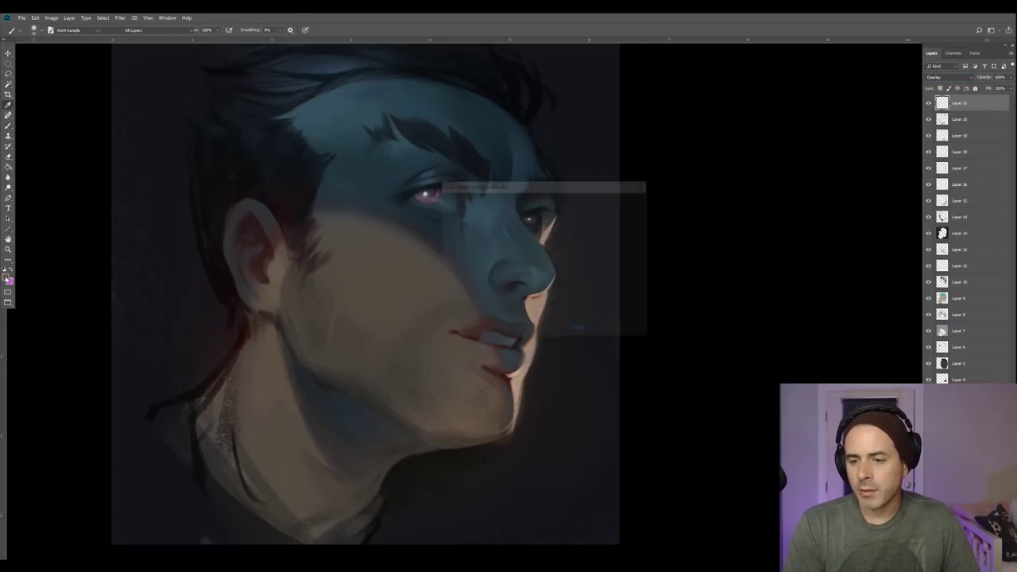
pyautogui.moveTo(467, 264); pyautogui.dragTo(468, 232)
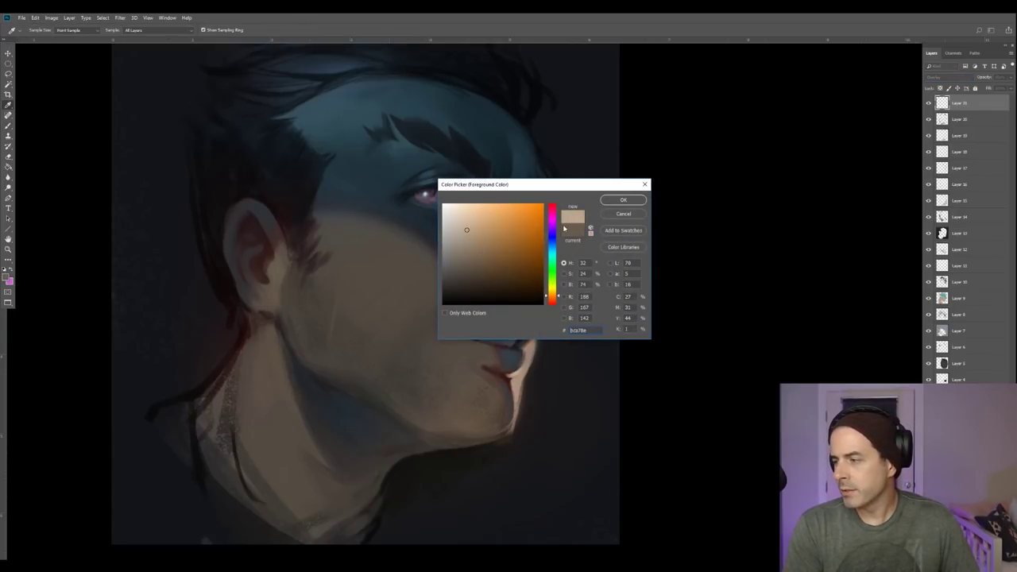
pyautogui.click(623, 199)
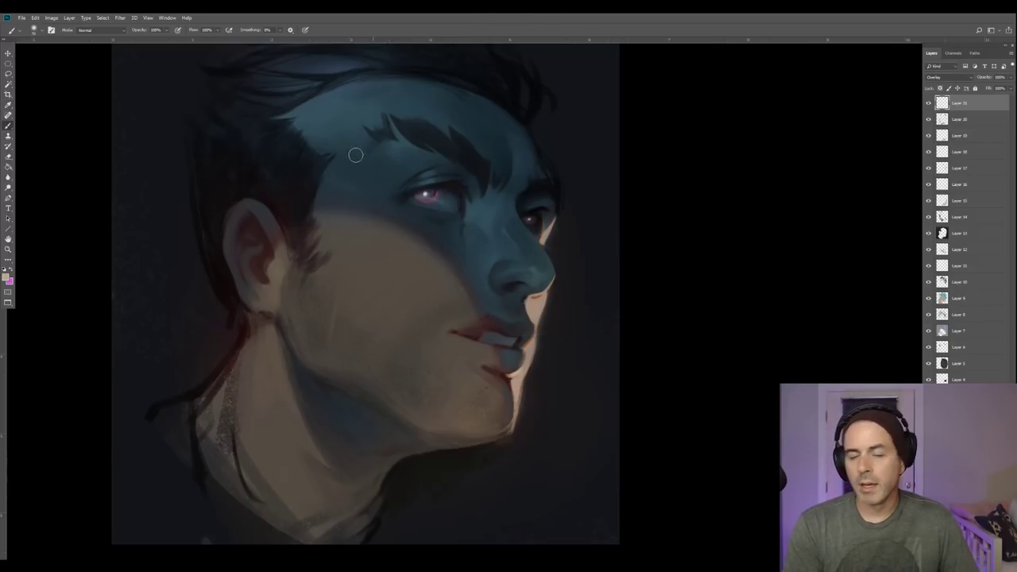
pyautogui.press(']')
pyautogui.press(']')
pyautogui.press(']')
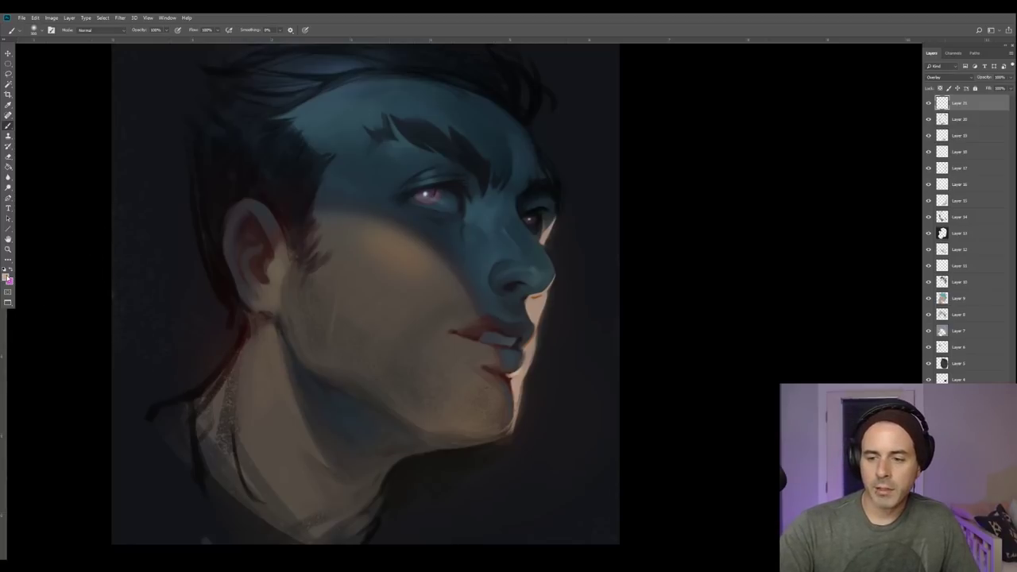
# Extend the warm tan (#bca78e) overlay glaze from the upper cheek down toward the mouth with an enlarged soft brush.
pyautogui.click(7, 275)
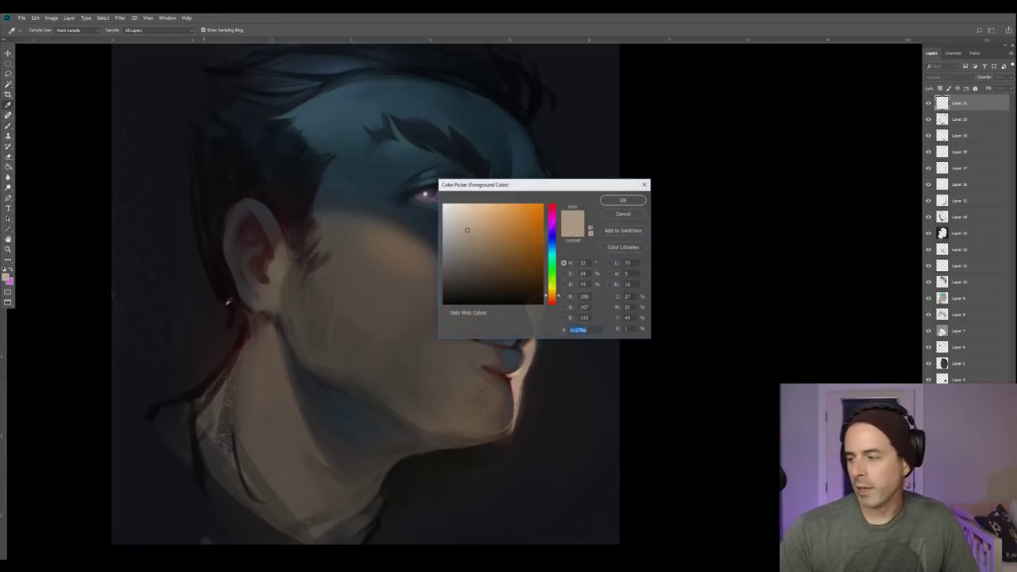
pyautogui.click(617, 201)
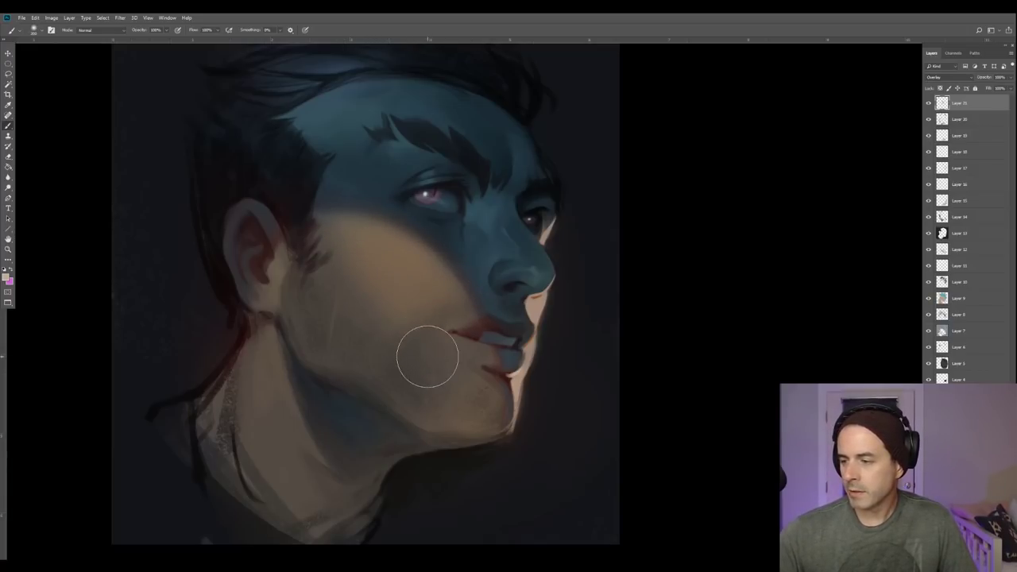
pyautogui.press(']')
pyautogui.press(']')
pyautogui.moveTo(347, 266); pyautogui.dragTo(422, 358)
# Glaze warm light onto the chin just below the lower lip with a smaller soft brush.
pyautogui.press('[')
pyautogui.press('[')
pyautogui.press('[')
pyautogui.press('[')
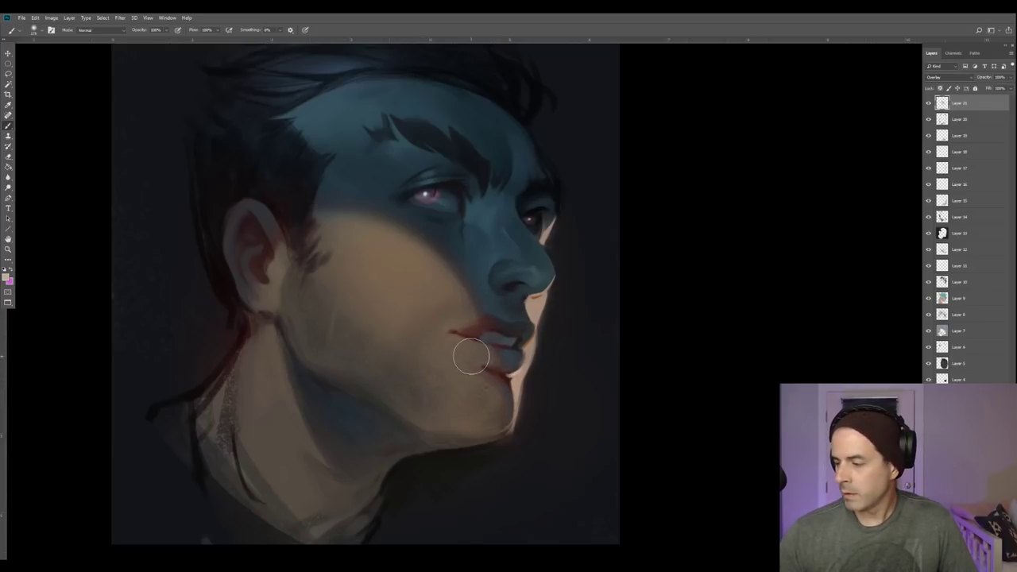
pyautogui.press(']')
pyautogui.press(']')
pyautogui.moveTo(468, 384)
pyautogui.mouseDown()
pyautogui.moveTo(501, 417)
pyautogui.moveTo(464, 391)
pyautogui.moveTo(489, 400)
pyautogui.moveTo(458, 369)
pyautogui.moveTo(486, 390)
pyautogui.mouseUp()
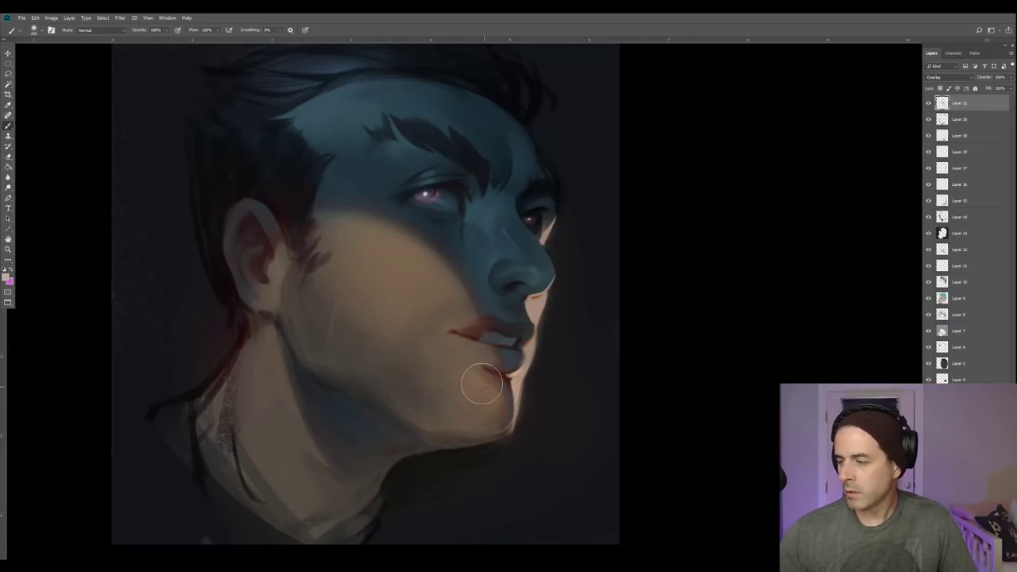
# Glaze warm light over the neck below the ear and along the lower jaw with soft overlay strokes.
pyautogui.moveTo(287, 342); pyautogui.dragTo(284, 381)
pyautogui.moveTo(288, 322)
pyautogui.mouseDown()
pyautogui.moveTo(282, 360)
pyautogui.moveTo(288, 274)
pyautogui.moveTo(275, 369)
pyautogui.mouseUp()
pyautogui.press('[')
pyautogui.press('[')
pyautogui.press('[')
pyautogui.press(']')
pyautogui.press(']')
pyautogui.press(']')
pyautogui.press(']')
pyautogui.press(']')
pyautogui.press(']')
pyautogui.press(']')
pyautogui.press(']')
pyautogui.press(']')
pyautogui.press(']')
pyautogui.press(']')
pyautogui.press(']')
pyautogui.press('[')
pyautogui.press('[')
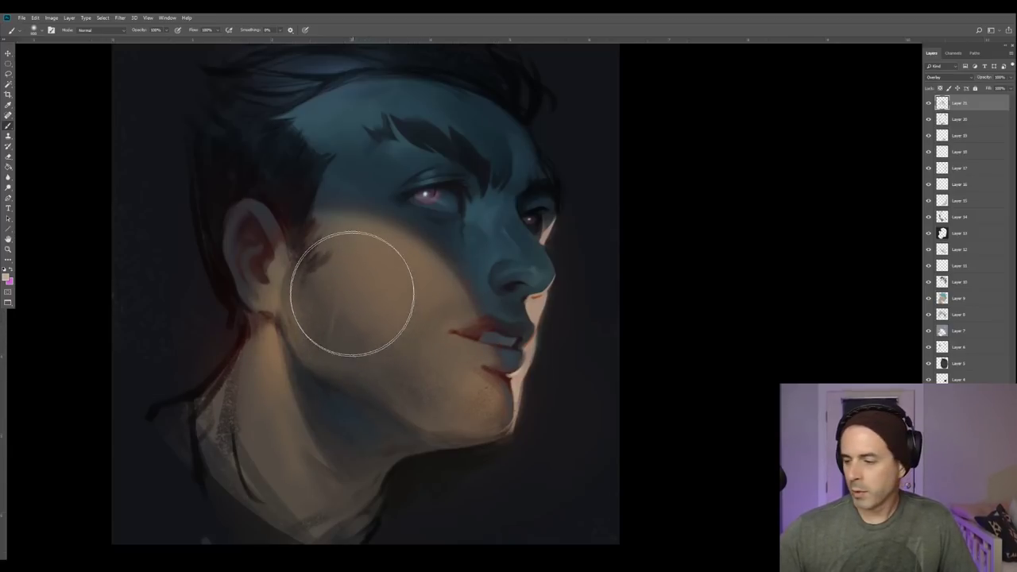
# Touch up the warm light along the cheek and down the front of the chin with a smaller brush.
pyautogui.press('[')
pyautogui.press('[')
pyautogui.press('[')
pyautogui.press('[')
pyautogui.press('[')
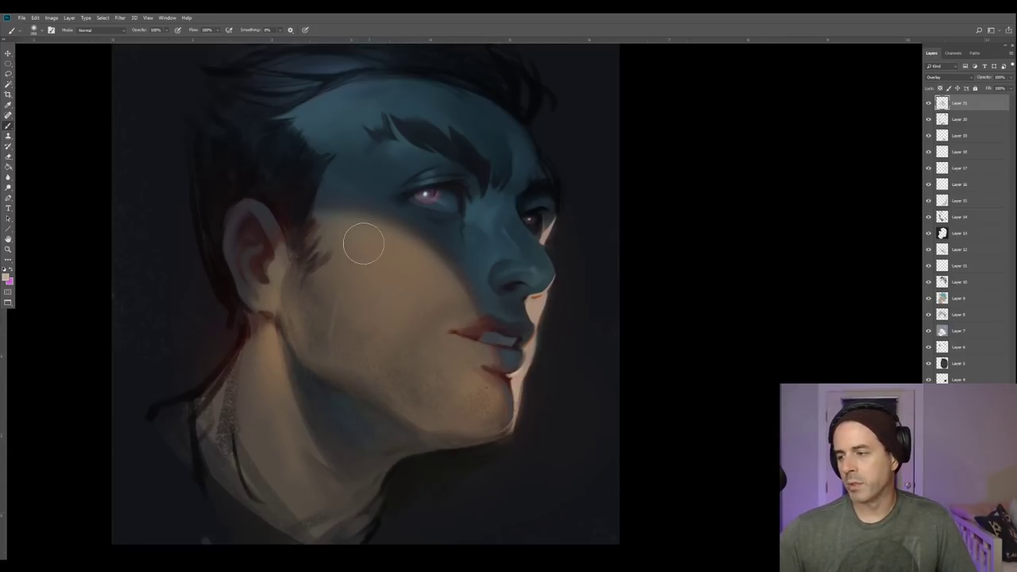
pyautogui.press('[')
pyautogui.press('[')
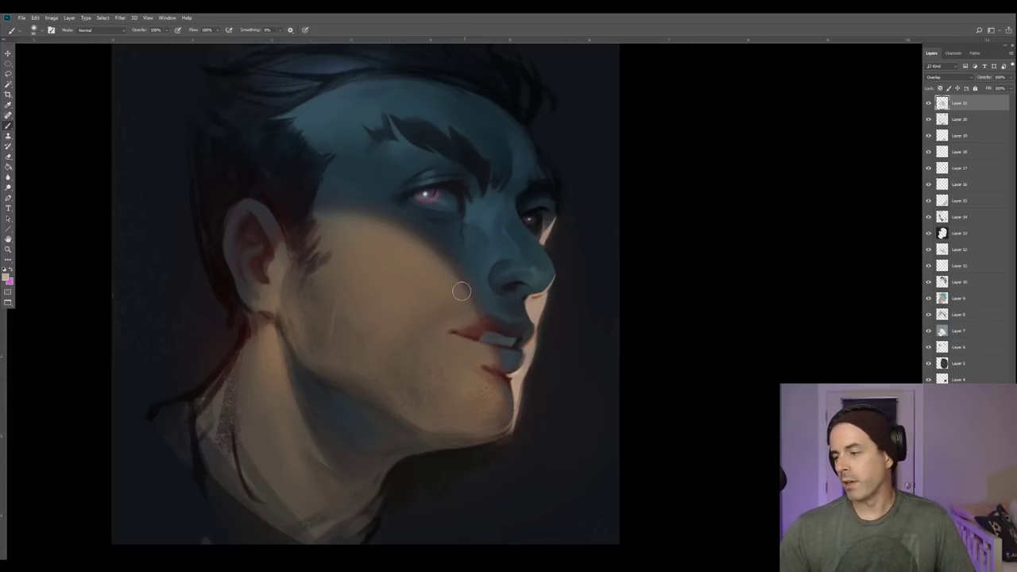
pyautogui.press(']')
pyautogui.press(']')
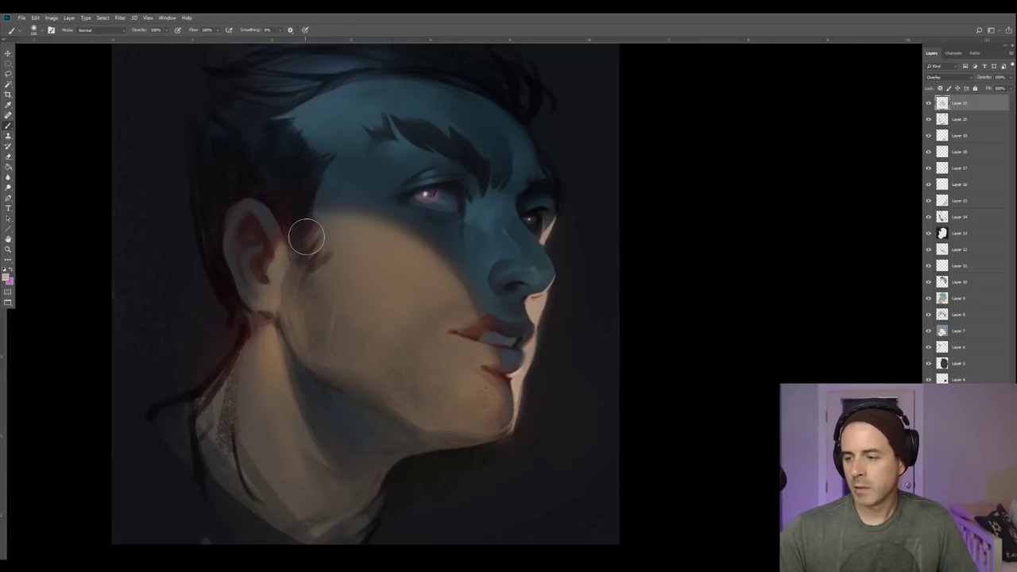
pyautogui.press('[')
pyautogui.press('[')
pyautogui.press('[')
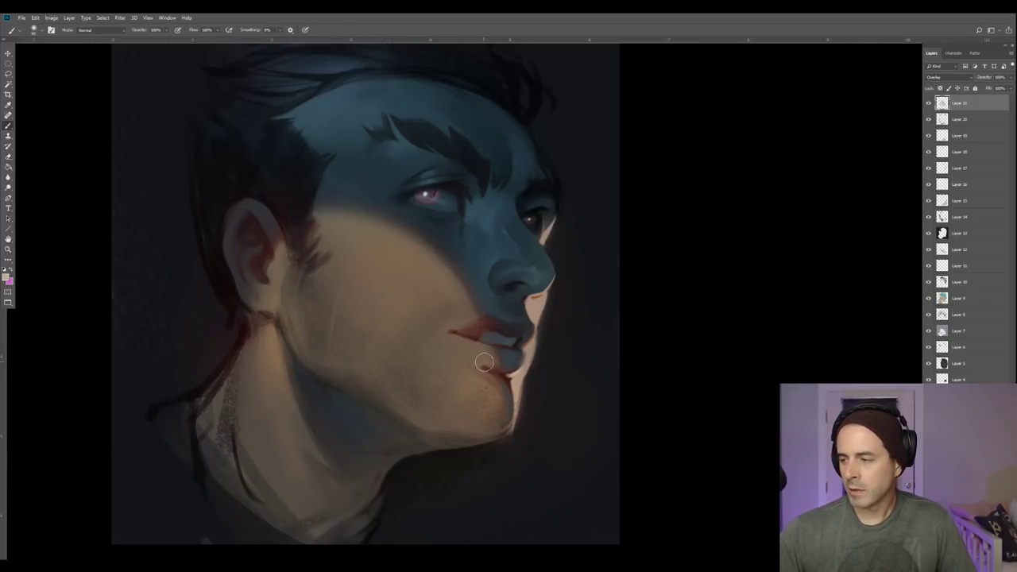
pyautogui.moveTo(488, 369); pyautogui.dragTo(496, 432)
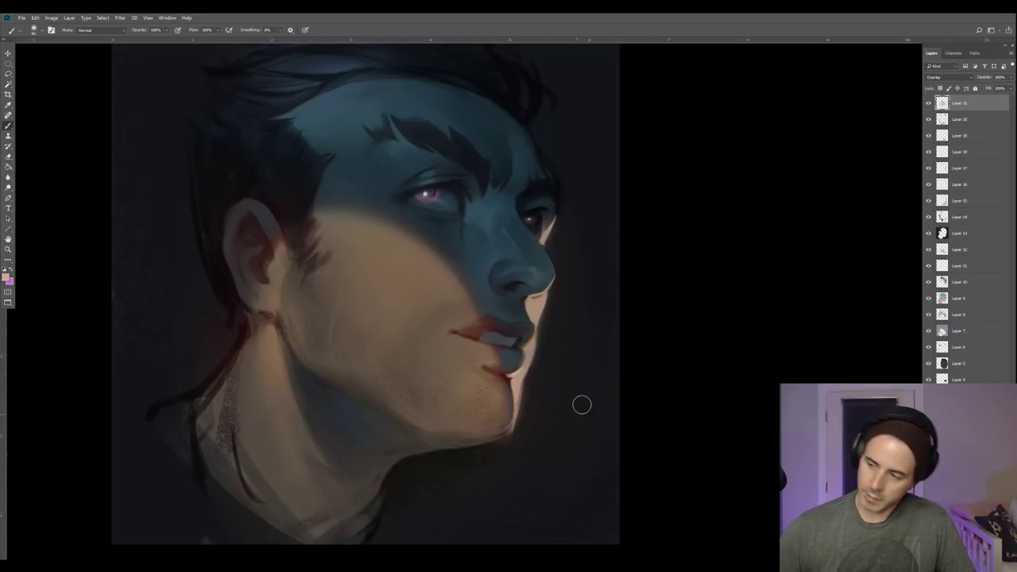
# Brush a broad warm glaze over the lower neck with a large soft brush, reducing it for the ear area.
pyautogui.press(']')
pyautogui.press(']')
pyautogui.press(']')
pyautogui.press(']')
pyautogui.press(']')
pyautogui.press(']')
pyautogui.press(']')
pyautogui.moveTo(239, 405); pyautogui.dragTo(320, 517)
pyautogui.press('[')
pyautogui.press('[')
pyautogui.press('[')
pyautogui.press('[')
pyautogui.press('[')
pyautogui.press('[')
pyautogui.press('[')
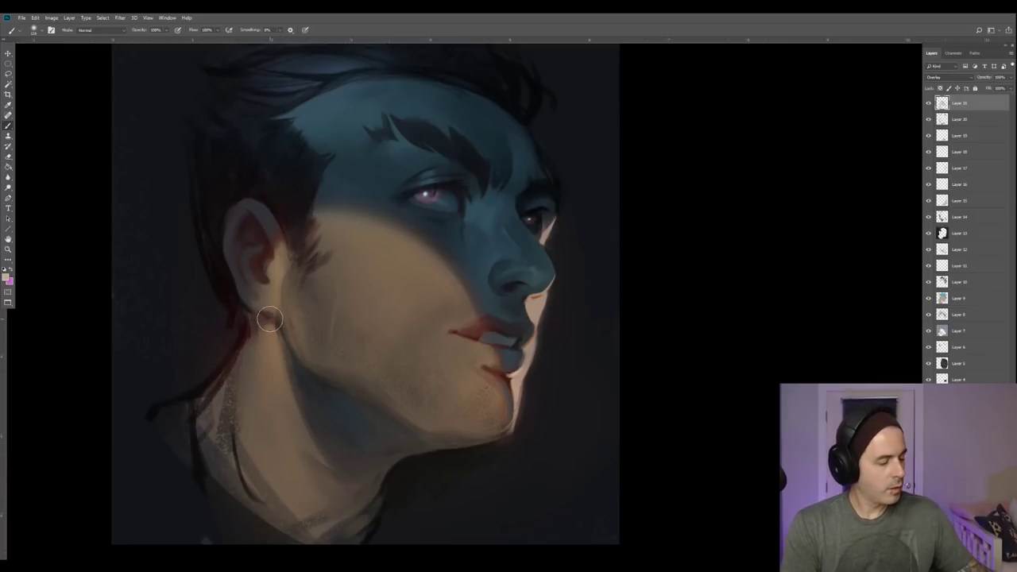
# Flip the canvas horizontally and add a new Normal layer above the overlay layer.
pyautogui.hotkey('ctrl', 'shift', 'h')
pyautogui.moveTo(296, 299); pyautogui.dragTo(318, 290)
pyautogui.hotkey('ctrl', 'shift', 'alt', 'n')
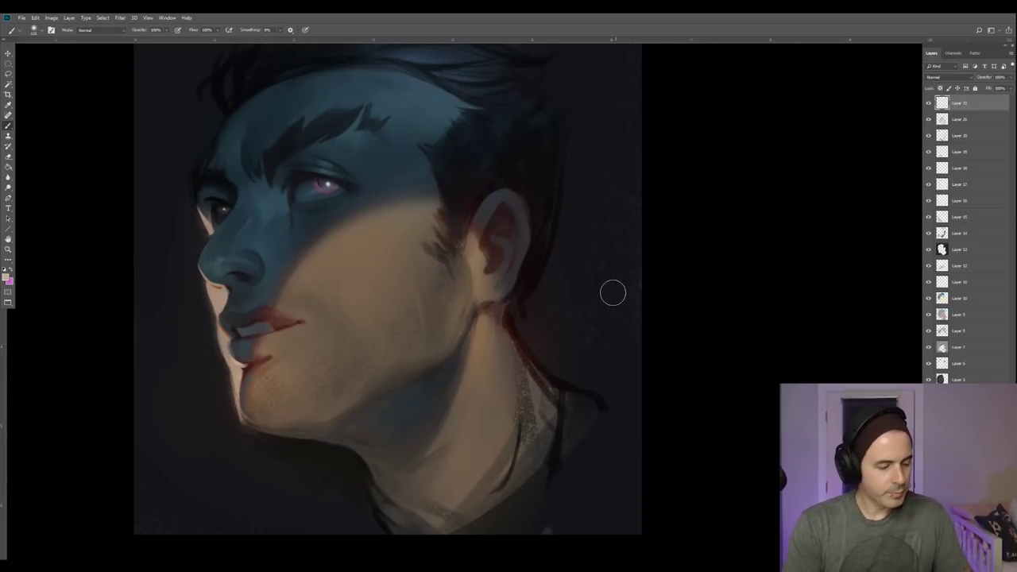
# Set the foreground color to muted tan (#9e8b71) and brush a soft highlight along the upper cheek's shadow edge.
pyautogui.click(8, 279)
pyautogui.click(552, 297)
pyautogui.click(471, 242)
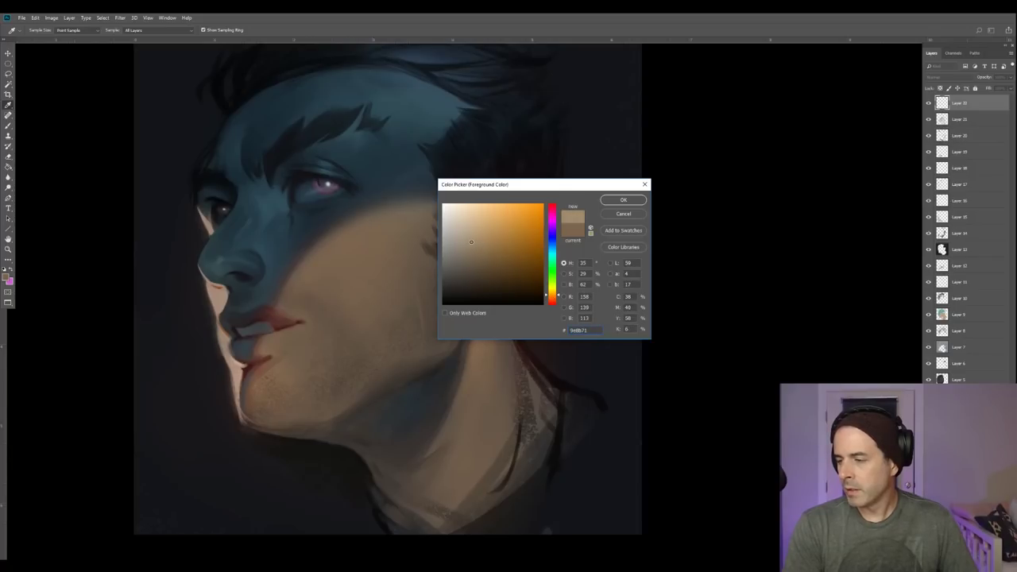
pyautogui.click(626, 201)
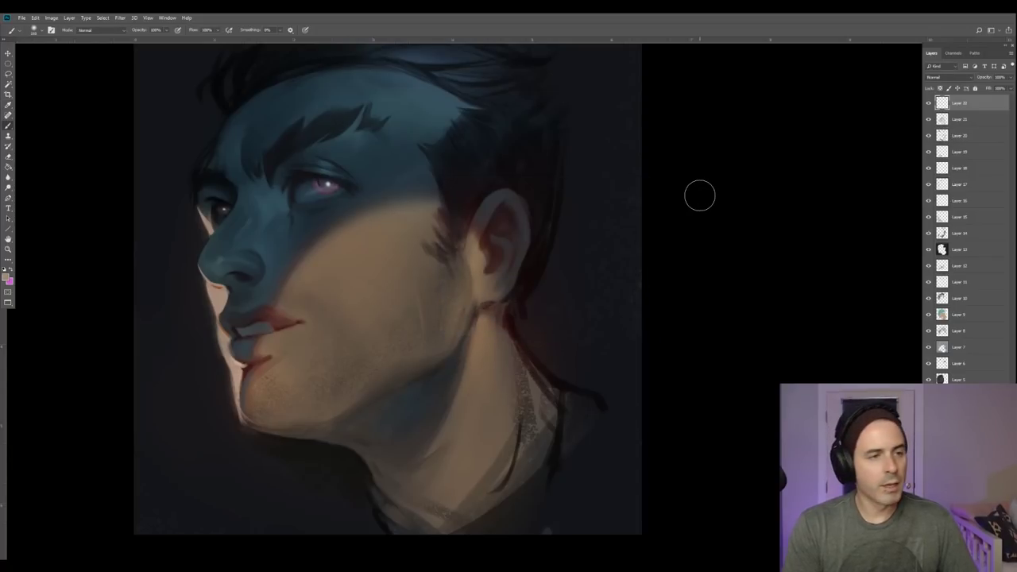
pyautogui.press(']')
pyautogui.press(']')
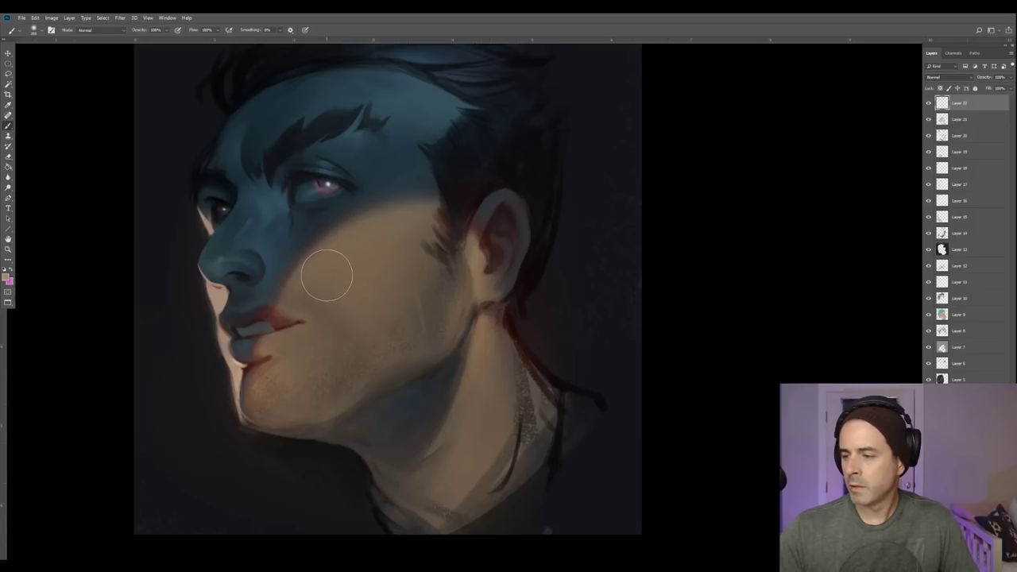
pyautogui.moveTo(328, 275); pyautogui.dragTo(420, 203)
pyautogui.press(']')
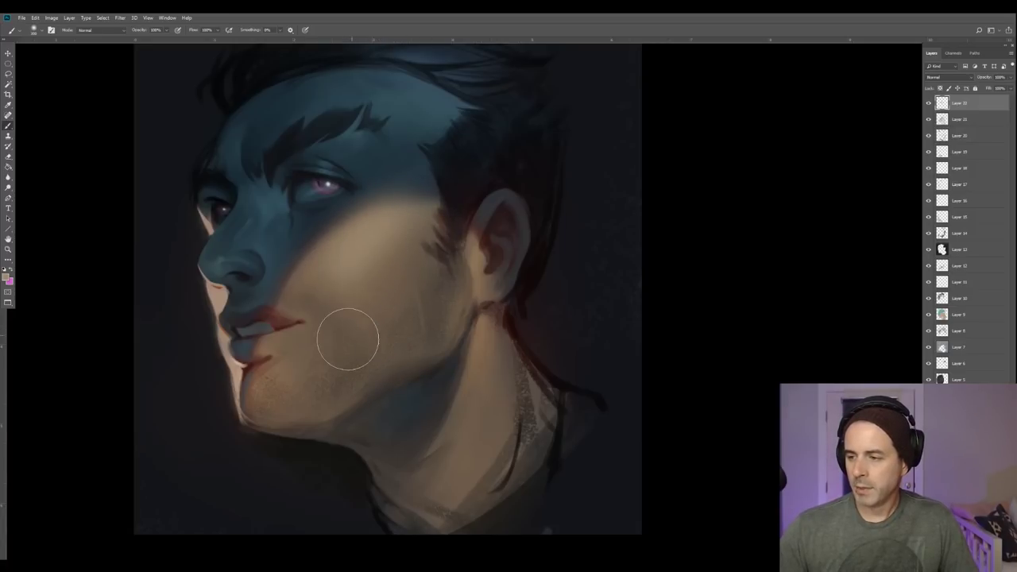
# Lighten the chin with a smaller soft brush and trim the new highlights with the eraser.
pyautogui.press('[')
pyautogui.press('[')
pyautogui.press('[')
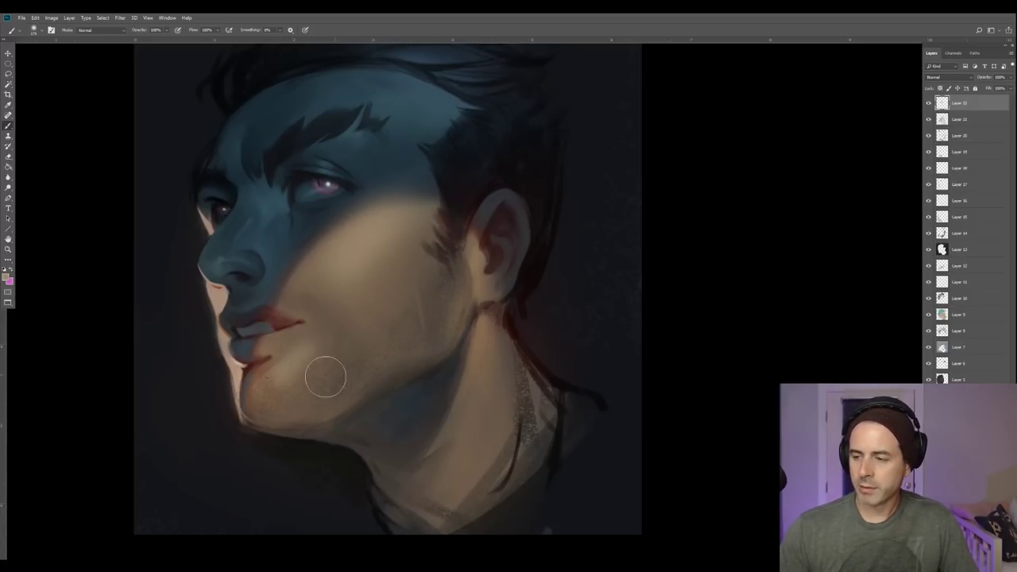
pyautogui.press('e')
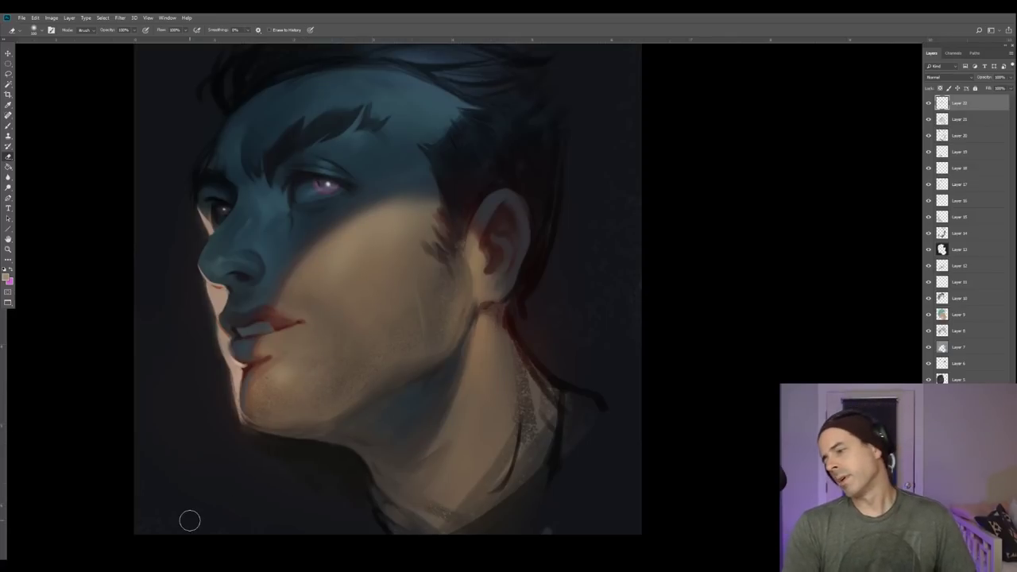
# Paint a soft patch of tan light on the neck below the ear with an enlarged brush.
pyautogui.click(8, 127)
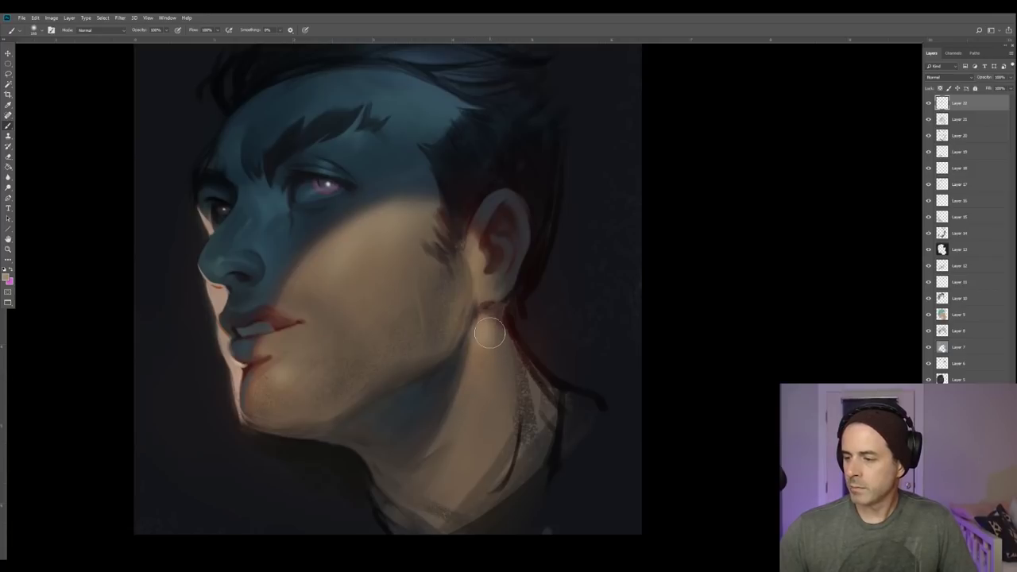
pyautogui.press(']')
pyautogui.press(']')
pyautogui.press(']')
pyautogui.press(']')
pyautogui.moveTo(486, 345); pyautogui.dragTo(483, 360)
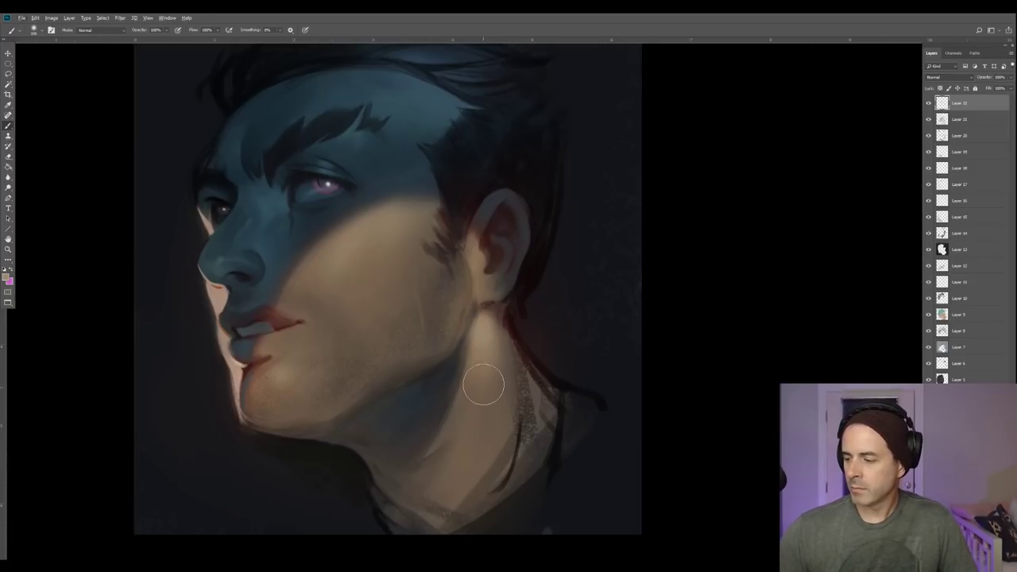
# Switch to a textured square brush and break up the neck highlight with strokes of sampled skin tones.
pyautogui.click(33, 29)
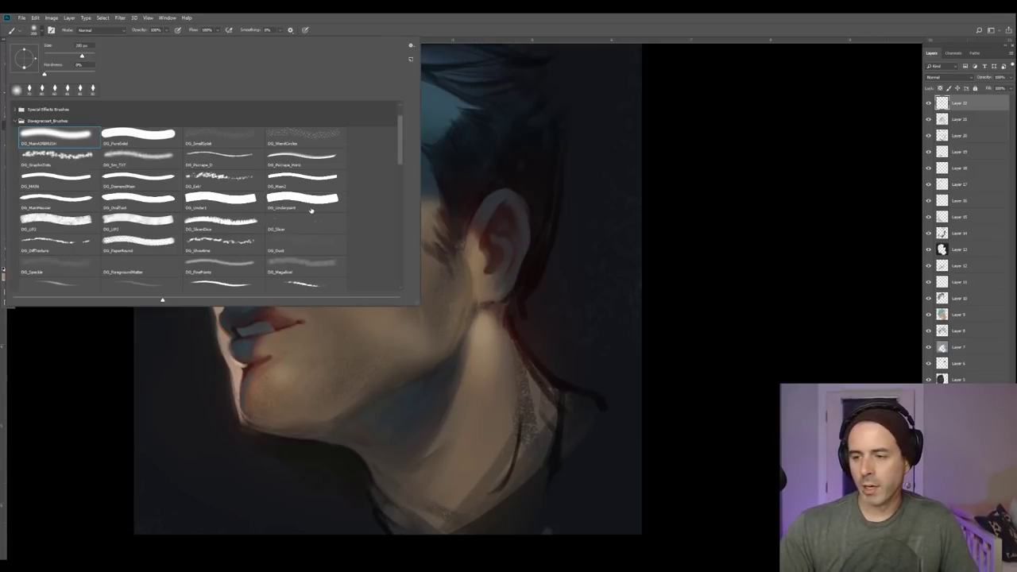
pyautogui.scroll(-3, 137, 189)
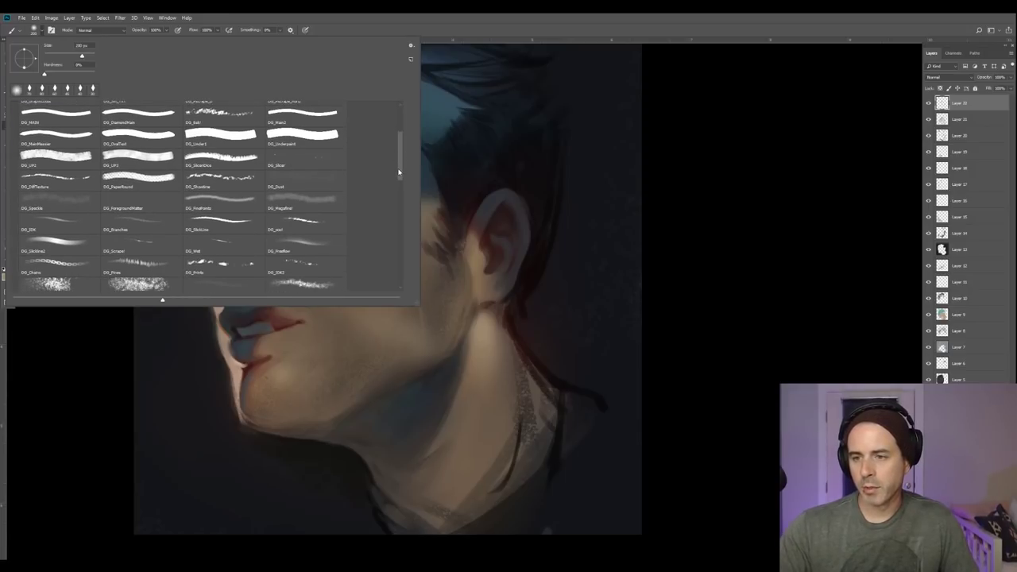
pyautogui.click(57, 162)
pyautogui.keyDown('alt'); pyautogui.click(491, 346); pyautogui.keyUp('alt')
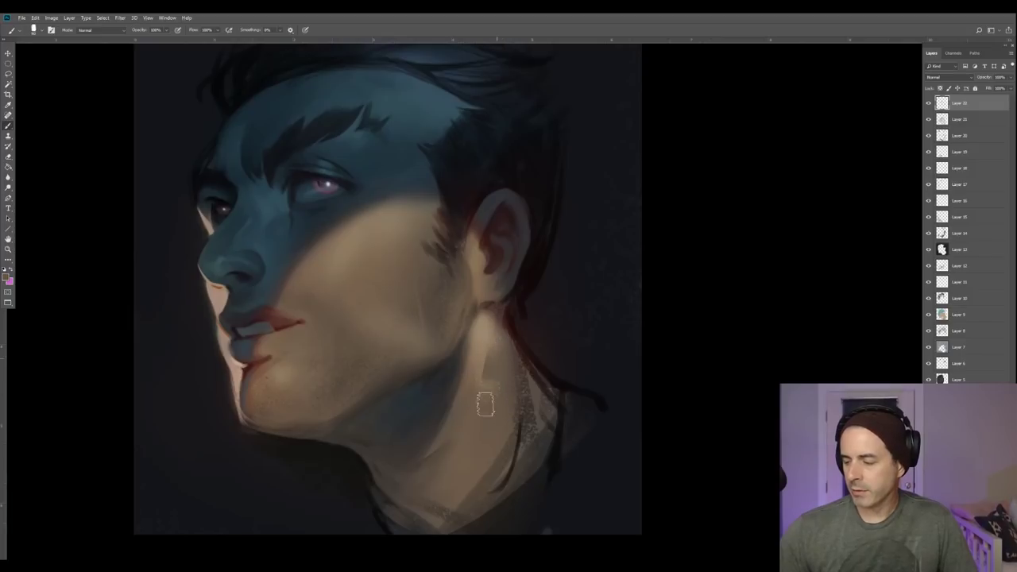
pyautogui.moveTo(488, 357); pyautogui.dragTo(490, 406)
pyautogui.keyDown('alt'); pyautogui.click(466, 407); pyautogui.keyUp('alt')
pyautogui.press('[')
pyautogui.press('[')
pyautogui.moveTo(494, 368); pyautogui.dragTo(500, 388)
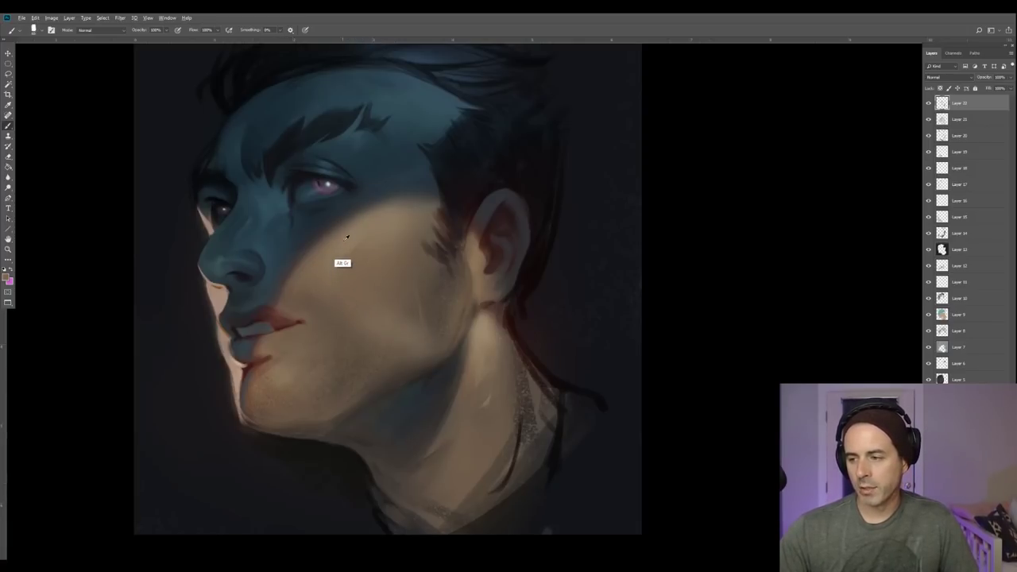
# Refine the planes of the cheek and jaw with textured strokes of sampled skin tones.
pyautogui.press('alt')
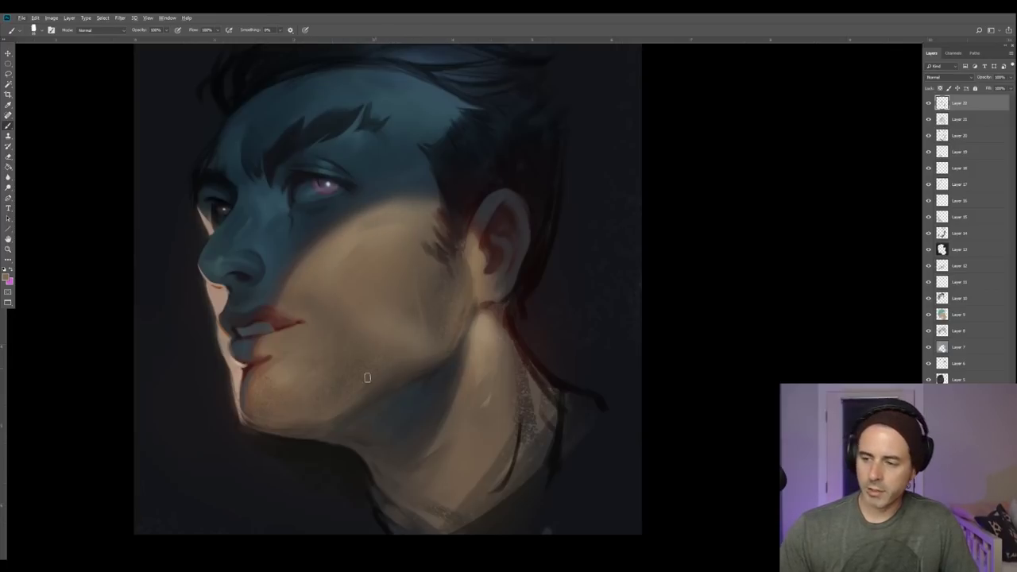
pyautogui.press('alt')
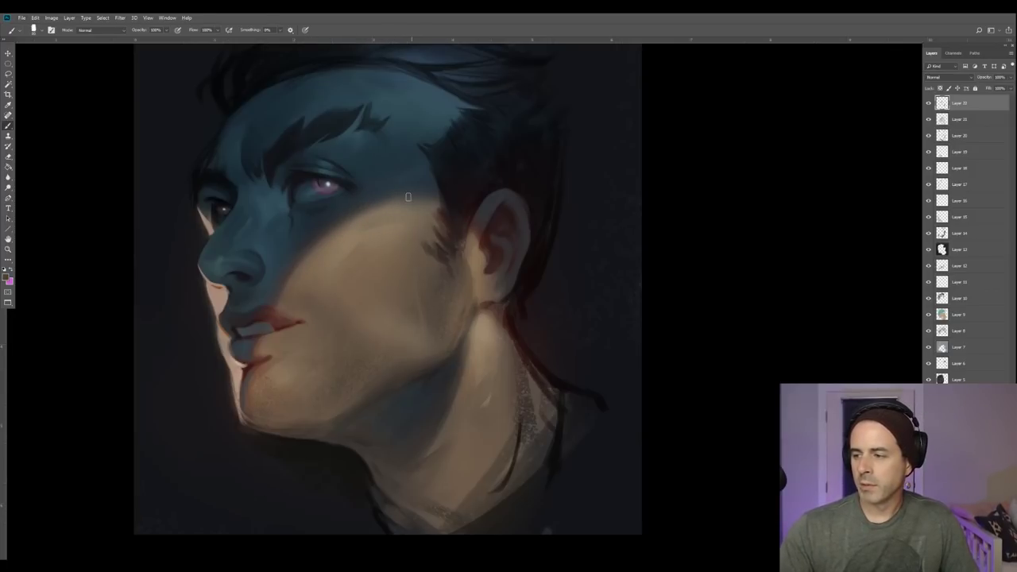
pyautogui.press('alt')
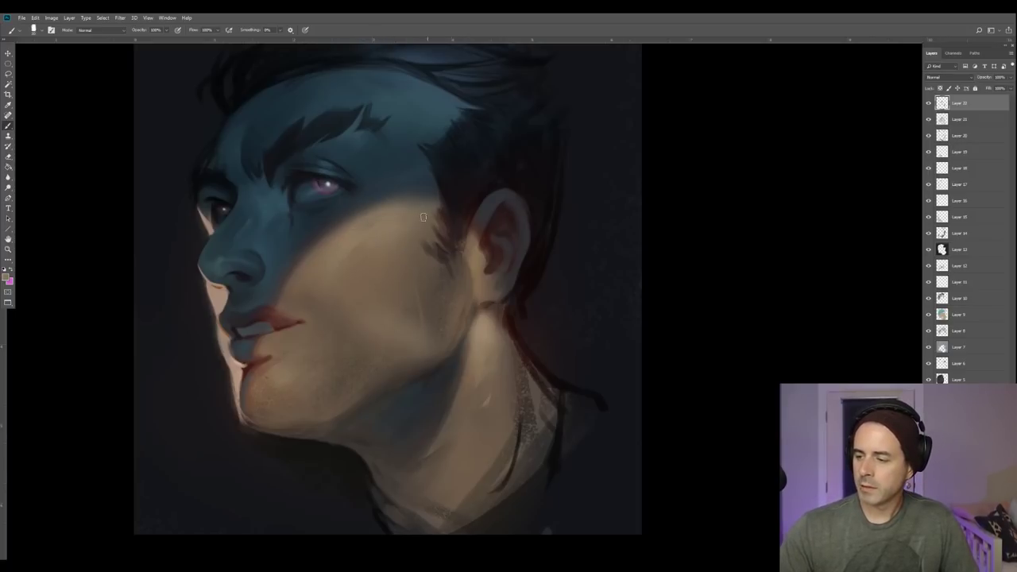
pyautogui.moveTo(342, 294); pyautogui.dragTo(372, 259)
pyautogui.keyDown('alt'); pyautogui.click(361, 302); pyautogui.keyUp('alt')
pyautogui.moveTo(350, 297); pyautogui.dragTo(379, 253)
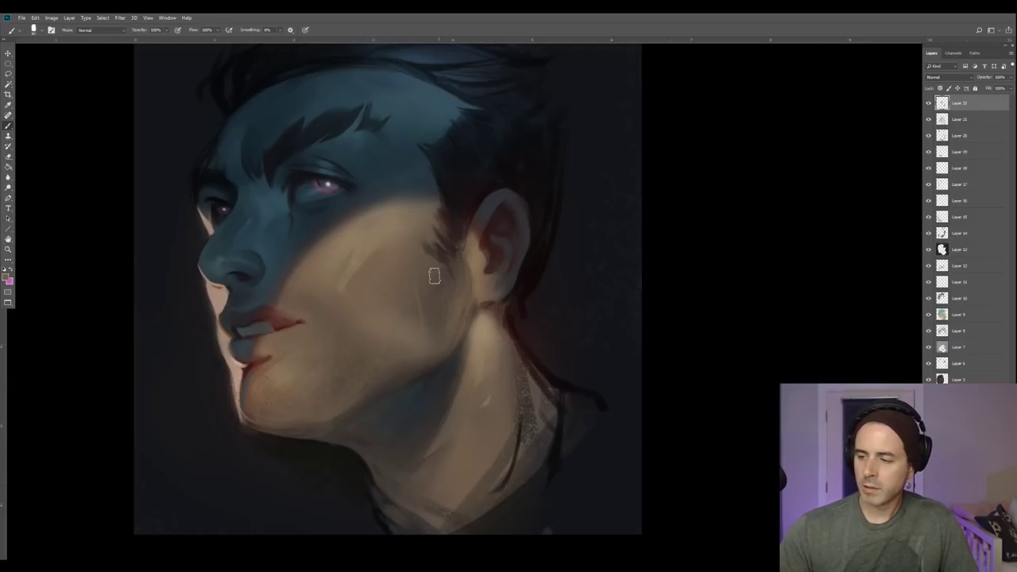
pyautogui.moveTo(340, 297); pyautogui.dragTo(367, 257)
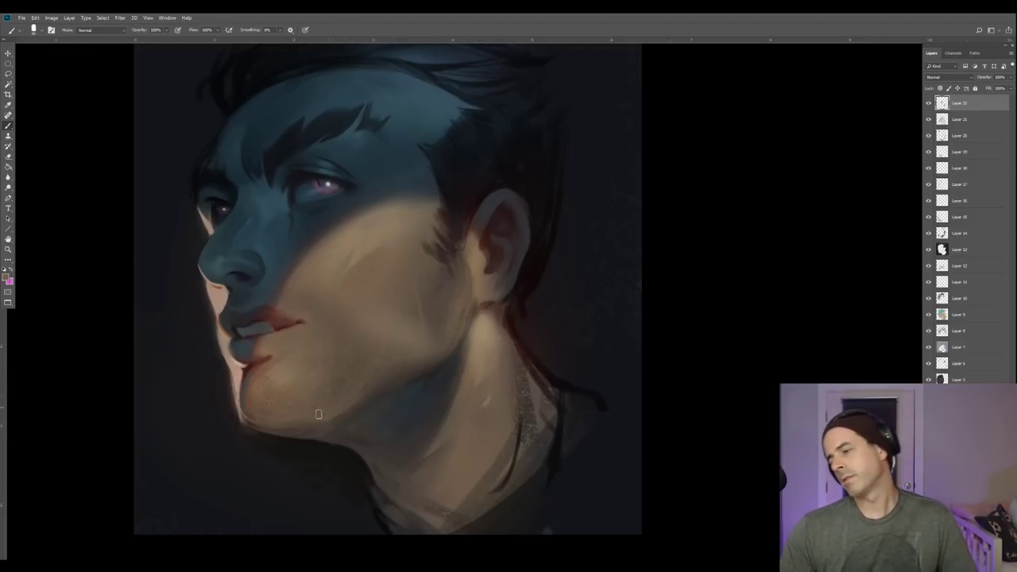
pyautogui.moveTo(314, 360); pyautogui.dragTo(299, 349)
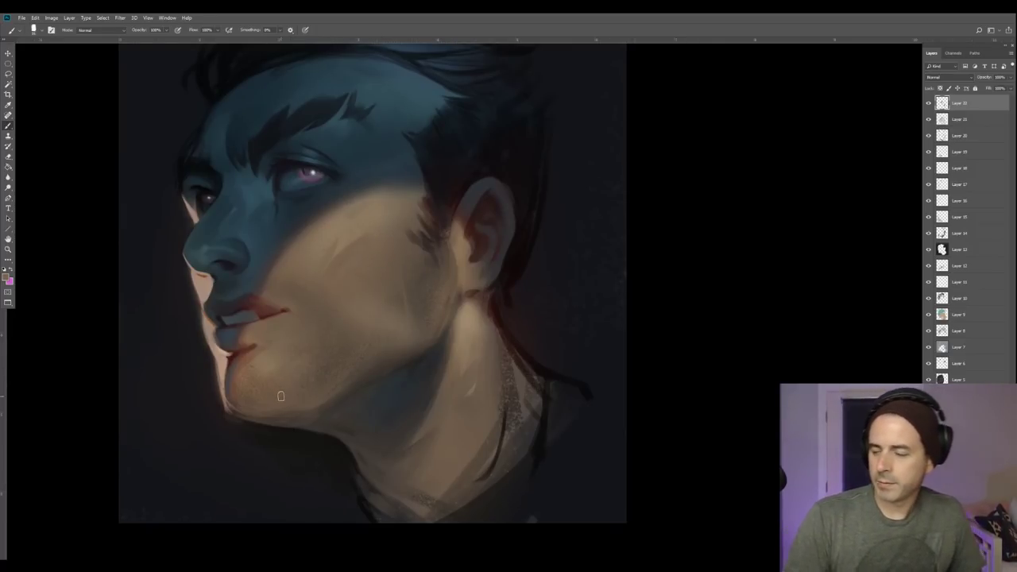
pyautogui.moveTo(294, 353); pyautogui.dragTo(311, 373)
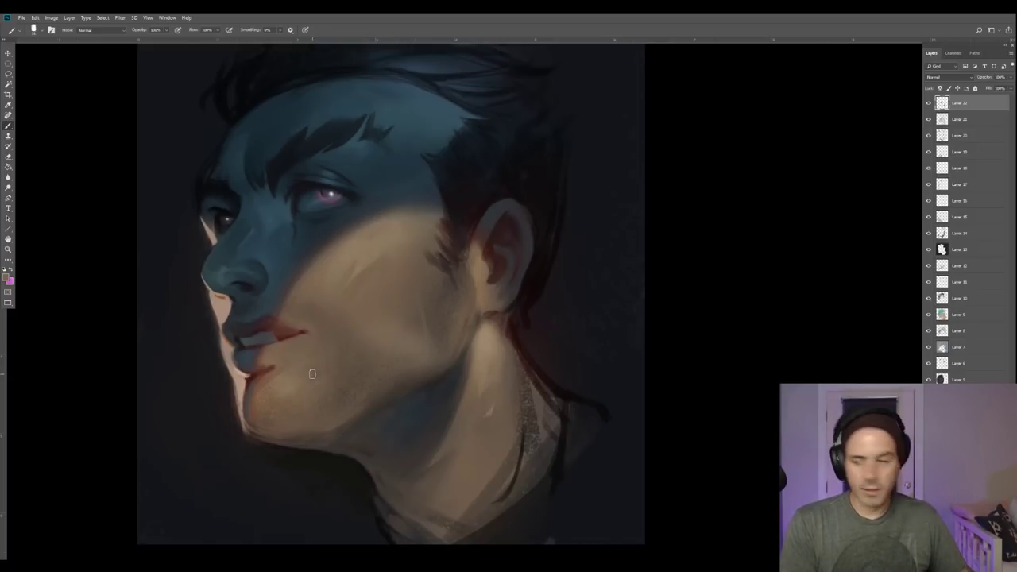
# Repaint the hair at the temple and back of the head with sampled dark tones, cleaning the silhouette behind the ear.
pyautogui.moveTo(425, 125)
pyautogui.mouseDown()
pyautogui.moveTo(439, 128)
pyautogui.moveTo(425, 127)
pyautogui.mouseUp()
pyautogui.keyDown('alt'); pyautogui.click(434, 127); pyautogui.keyUp('alt')
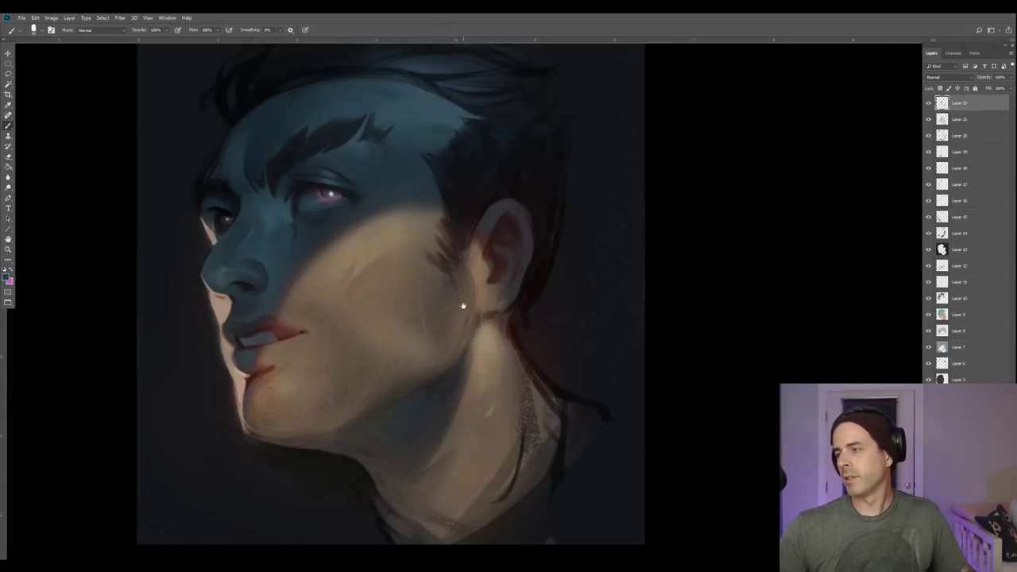
pyautogui.moveTo(463, 307); pyautogui.dragTo(431, 366)
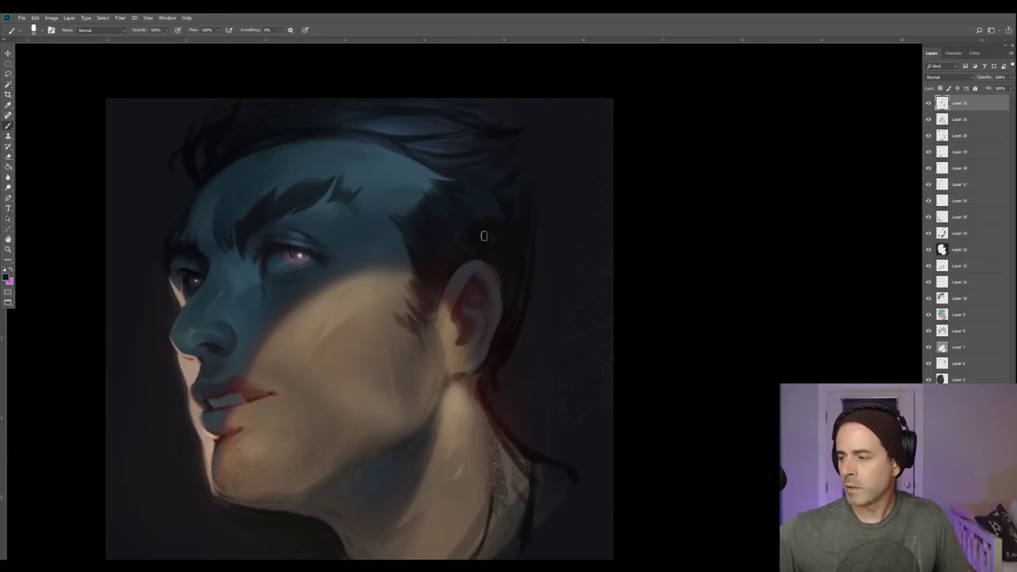
pyautogui.keyDown('alt'); pyautogui.click(497, 222); pyautogui.keyUp('alt')
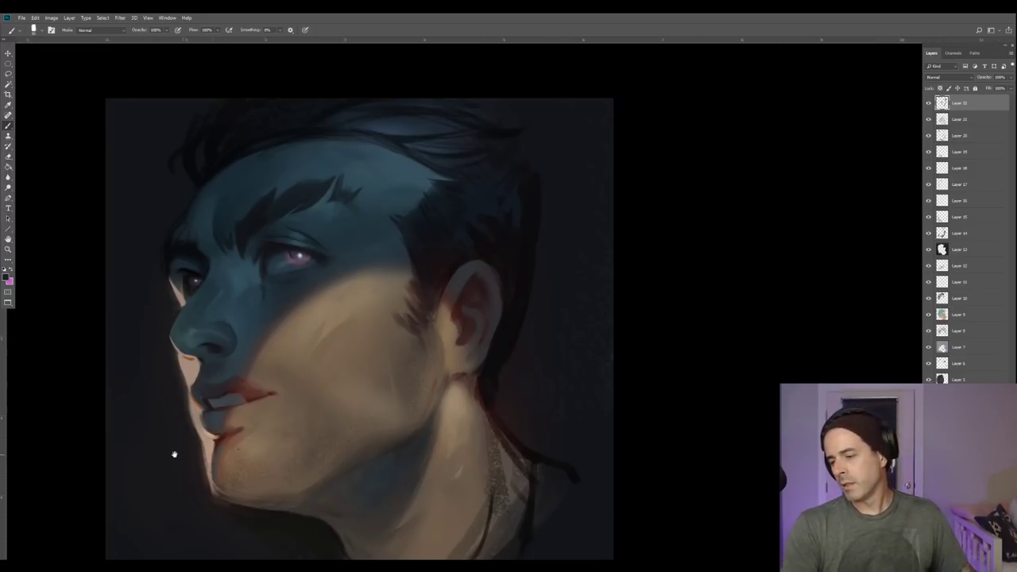
pyautogui.scroll(-3, 211, 416)
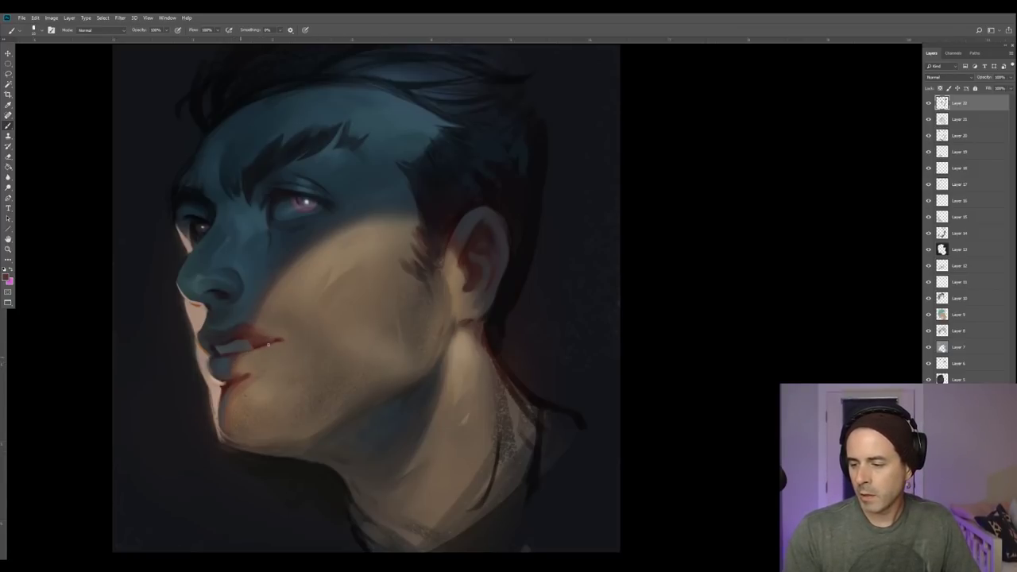
# Switch to the DG_MAIN brush and refine the skin around the corner of the mouth and lower lip with sampled tones.
pyautogui.click(38, 30)
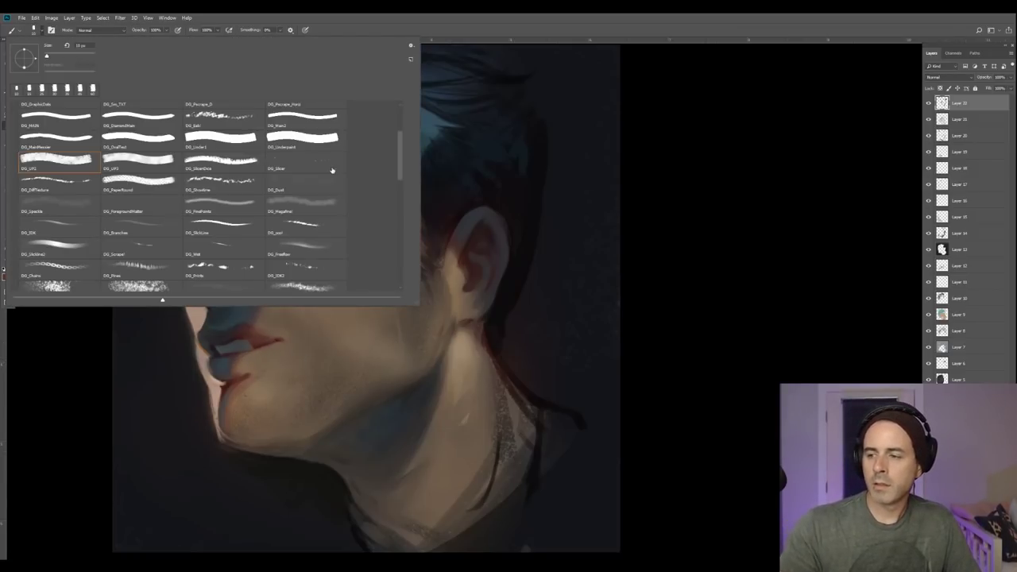
pyautogui.scroll(3, 399, 165)
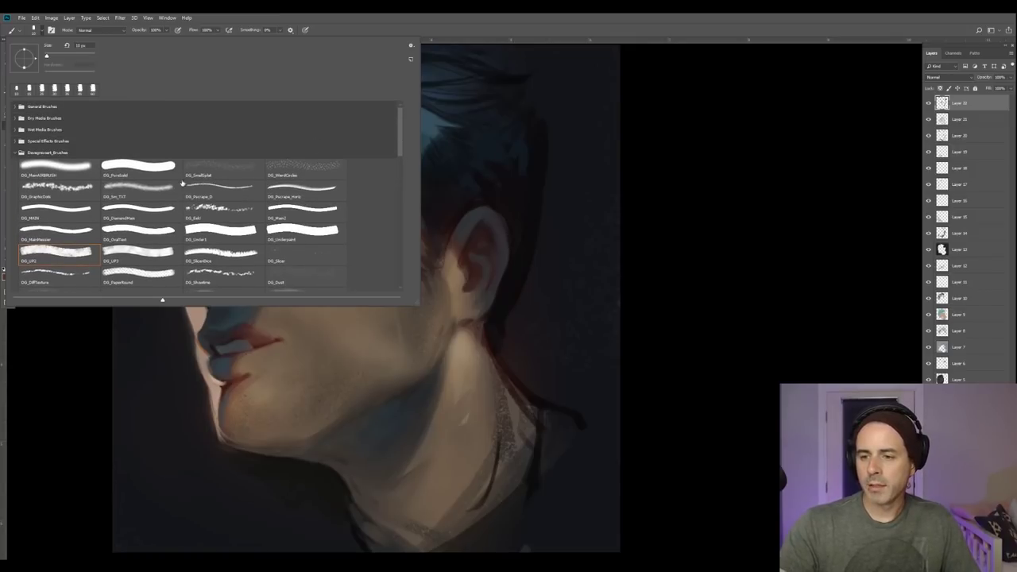
pyautogui.click(48, 219)
pyautogui.click(702, 239)
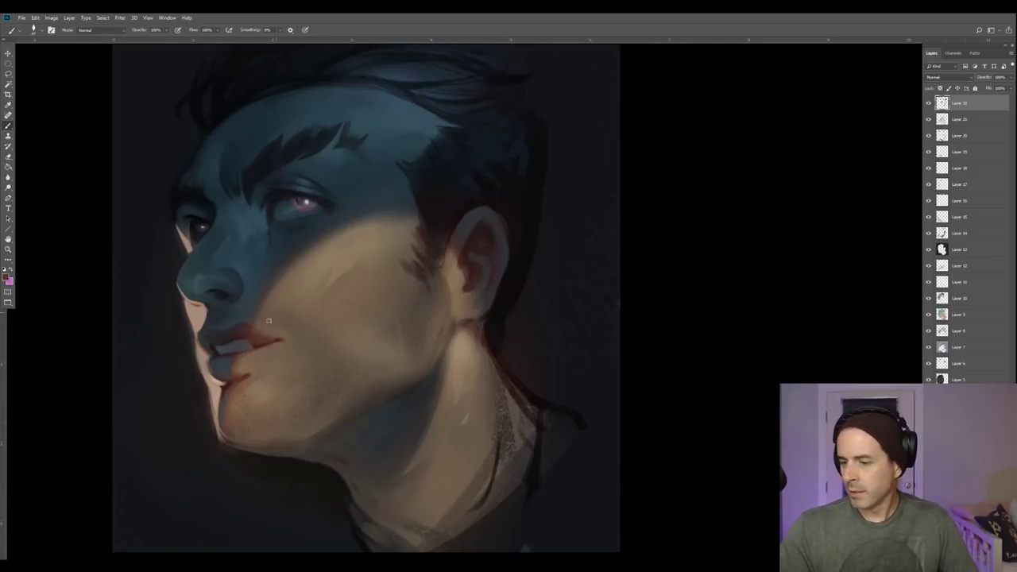
pyautogui.keyDown('alt'); pyautogui.click(239, 363); pyautogui.keyUp('alt')
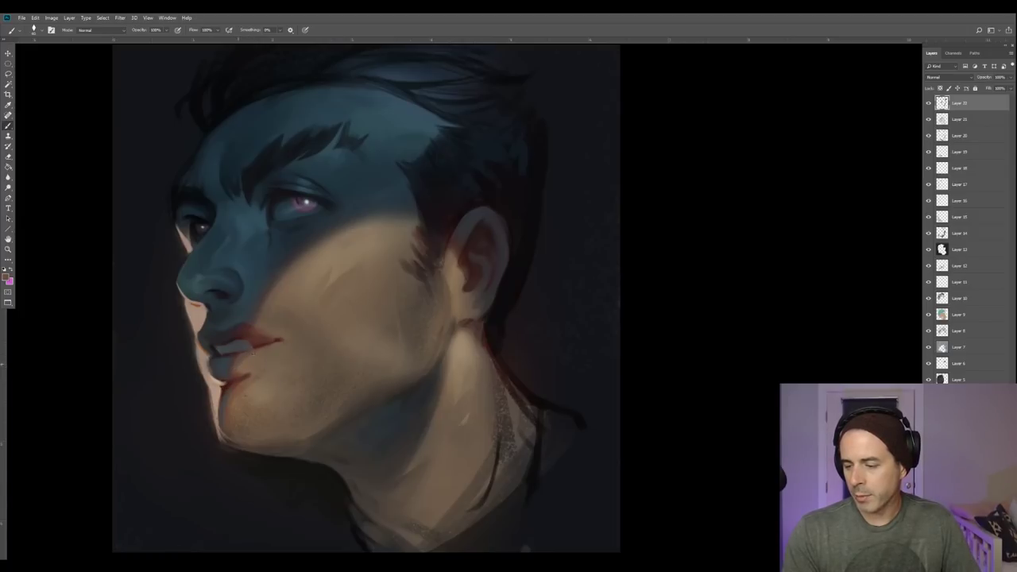
pyautogui.press('alt')
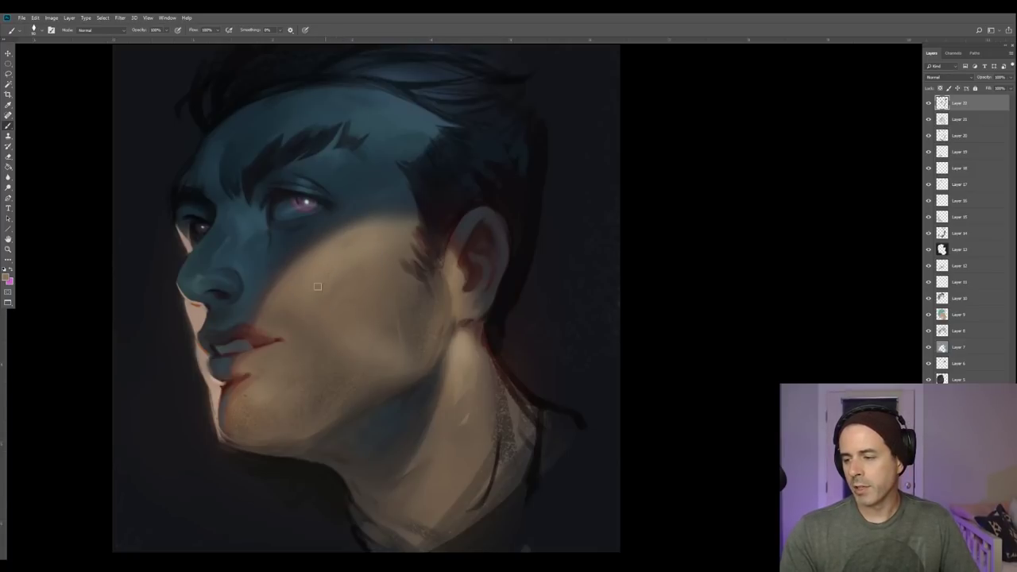
# Soften the bright mark on the cheek and smooth the skin beside the mouth with sampled skin tones.
pyautogui.keyDown('alt'); pyautogui.click(320, 266); pyautogui.keyUp('alt')
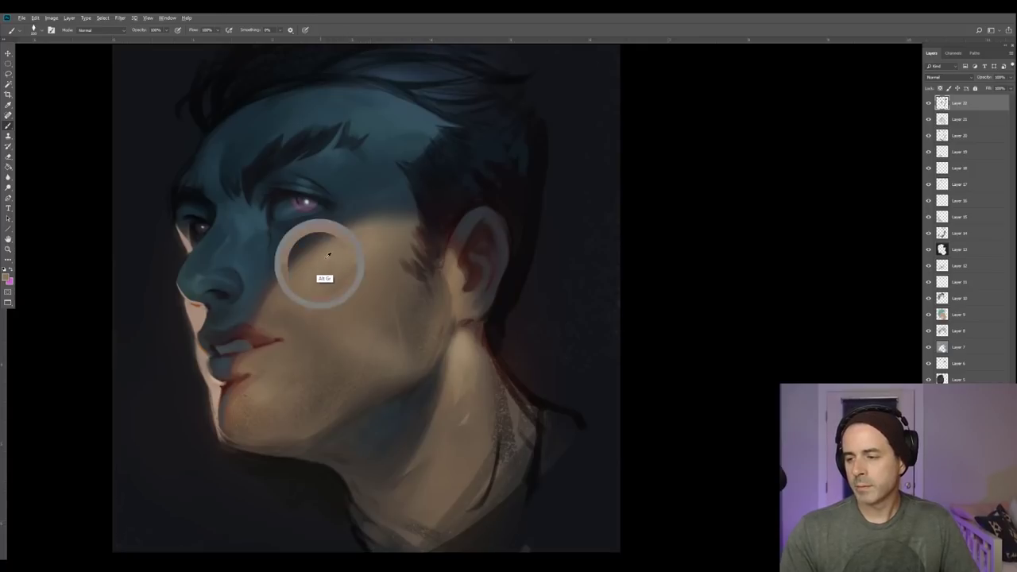
pyautogui.keyDown('alt'); pyautogui.click(269, 352); pyautogui.keyUp('alt')
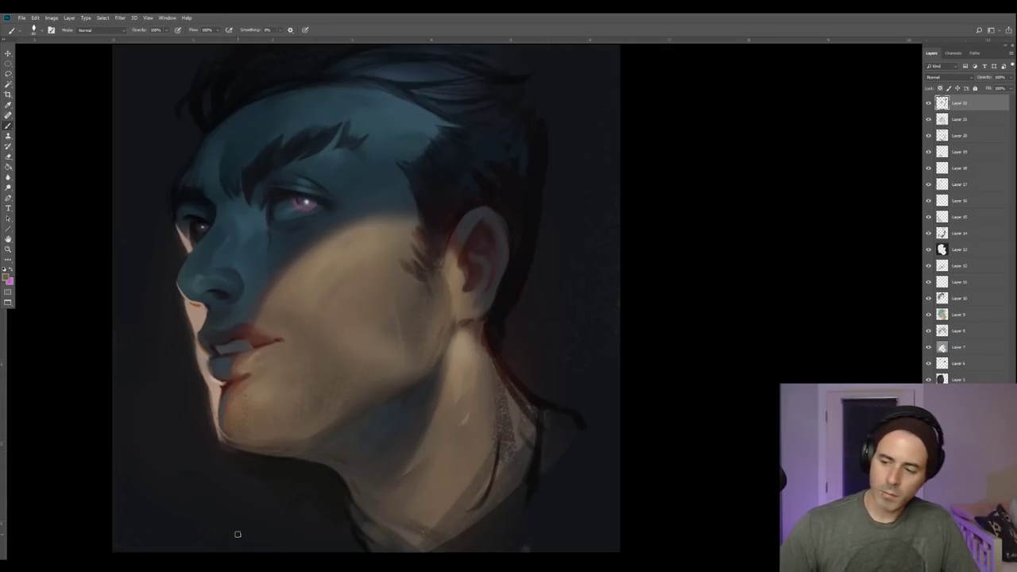
pyautogui.keyDown('alt'); pyautogui.click(267, 360); pyautogui.keyUp('alt')
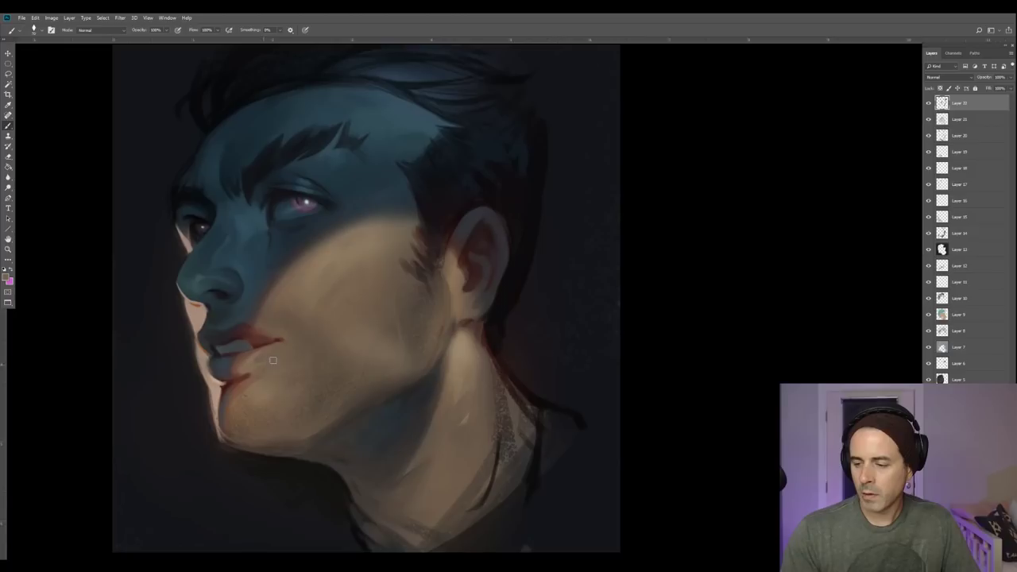
pyautogui.keyDown('alt'); pyautogui.click(246, 372); pyautogui.keyUp('alt')
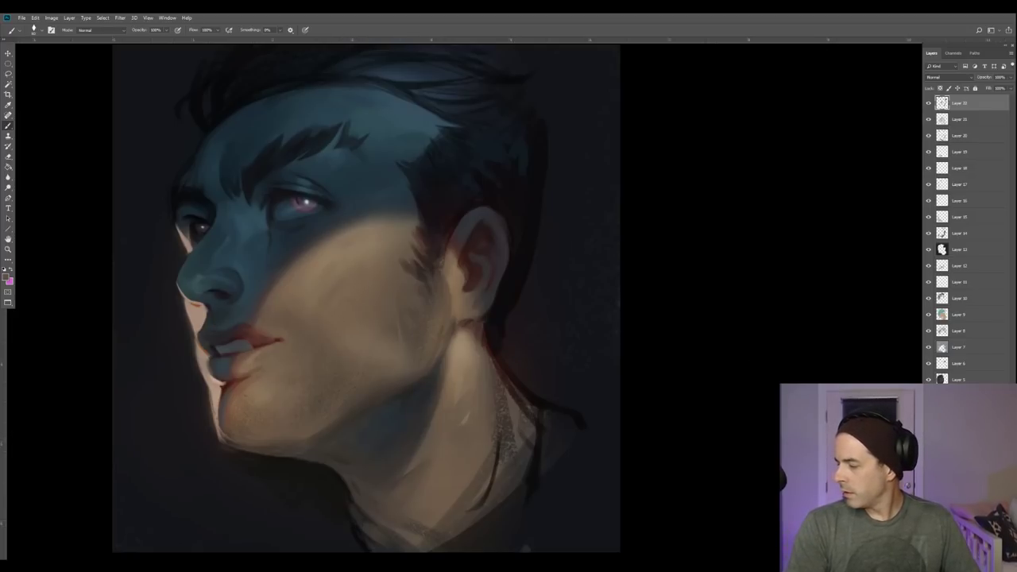
# Add a new layer and paint over the speckled patch on the side of the neck with sampled brown skin tones.
pyautogui.hotkey('ctrl', 'shift', 'alt', 'n')
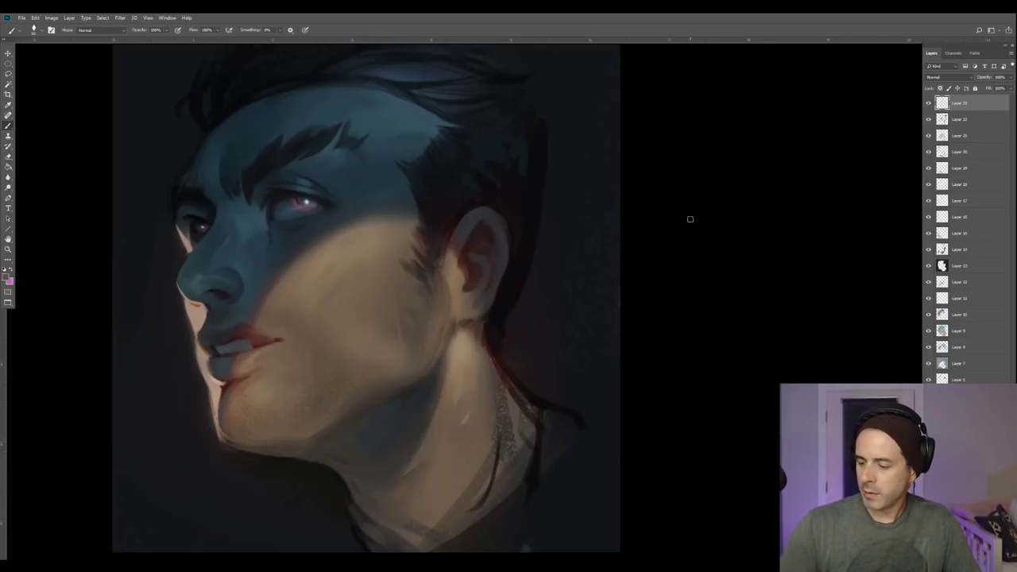
pyautogui.keyDown('alt'); pyautogui.click(345, 486); pyautogui.keyUp('alt')
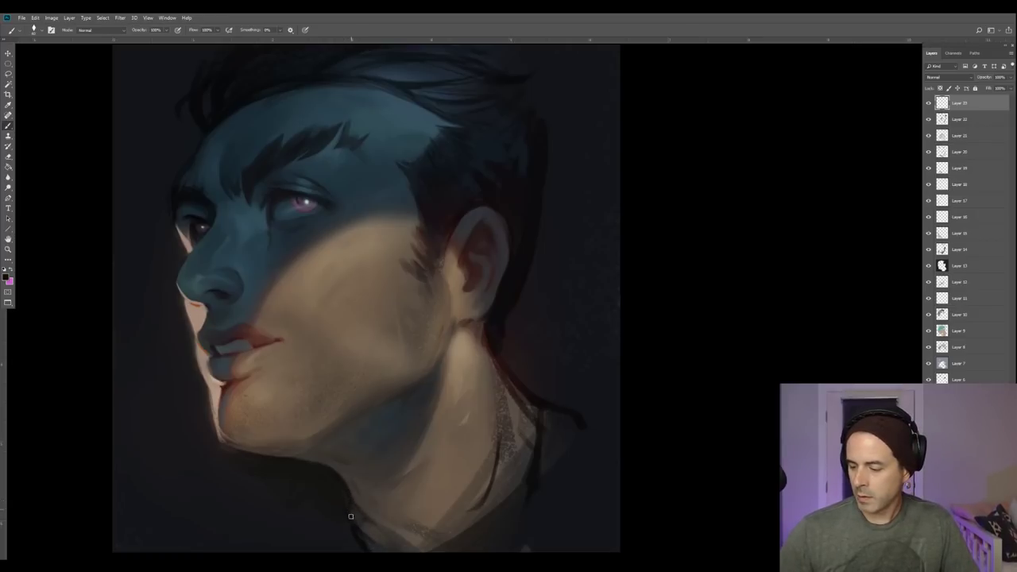
pyautogui.keyDown('alt'); pyautogui.click(506, 423); pyautogui.keyUp('alt')
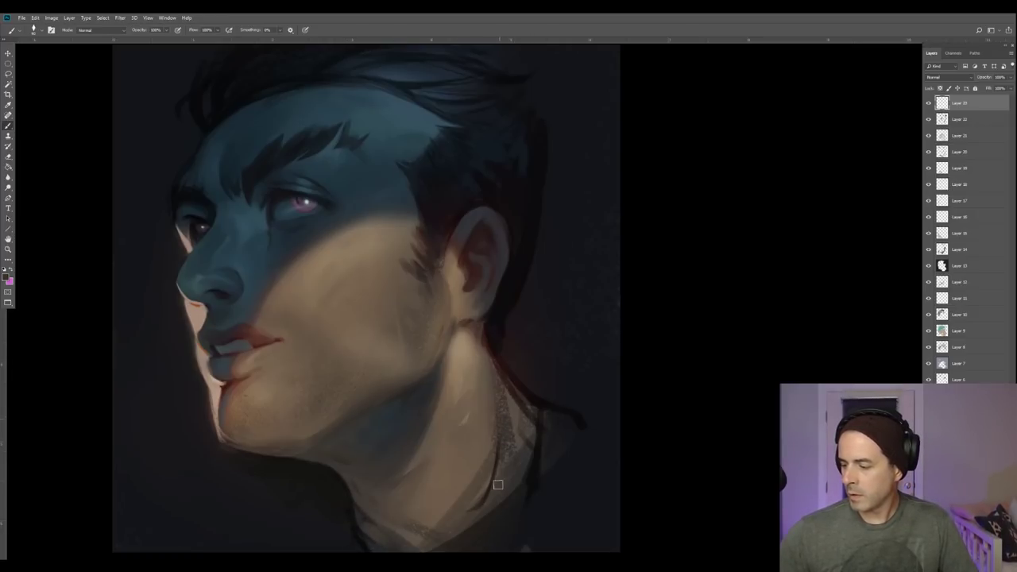
pyautogui.keyDown('alt'); pyautogui.click(497, 433); pyautogui.keyUp('alt')
pyautogui.moveTo(497, 387)
pyautogui.mouseDown()
pyautogui.moveTo(480, 495)
pyautogui.moveTo(505, 397)
pyautogui.moveTo(497, 472)
pyautogui.mouseUp()
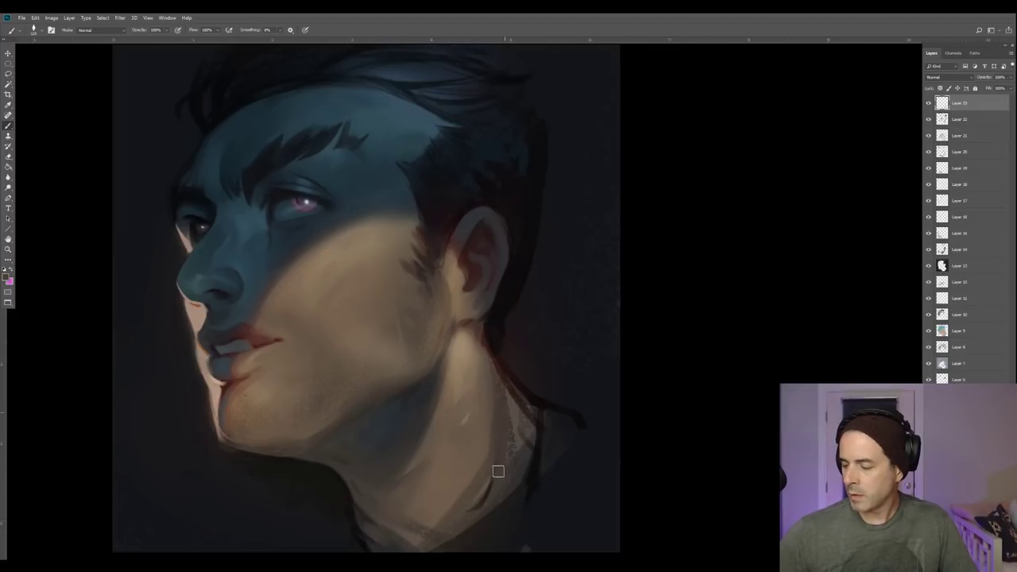
pyautogui.moveTo(508, 406); pyautogui.dragTo(515, 461)
pyautogui.moveTo(512, 384)
pyautogui.mouseDown()
pyautogui.moveTo(532, 424)
pyautogui.moveTo(517, 474)
pyautogui.mouseUp()
pyautogui.keyDown('alt'); pyautogui.click(507, 454); pyautogui.keyUp('alt')
pyautogui.keyDown('alt'); pyautogui.click(516, 475); pyautogui.keyUp('alt')
pyautogui.keyDown('alt'); pyautogui.click(501, 444); pyautogui.keyUp('alt')
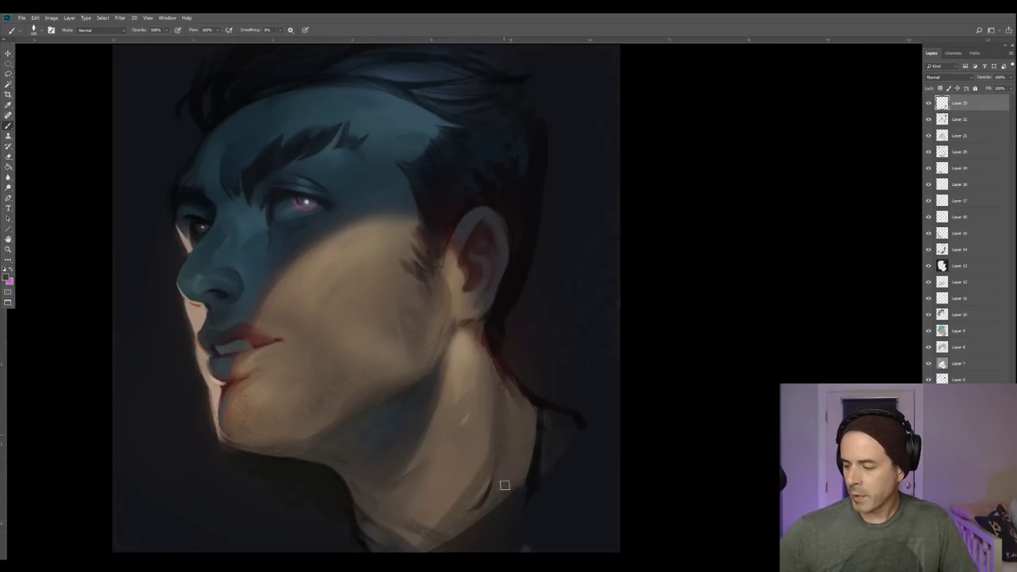
# Extend the brown skin tone down the back of the neck to the collar, covering the stray dark stroke.
pyautogui.moveTo(531, 453); pyautogui.dragTo(523, 489)
pyautogui.moveTo(436, 542)
pyautogui.mouseDown()
pyautogui.moveTo(511, 461)
pyautogui.moveTo(472, 529)
pyautogui.moveTo(531, 466)
pyautogui.mouseUp()
pyautogui.keyDown('alt'); pyautogui.click(536, 391); pyautogui.keyUp('alt')
pyautogui.keyDown('alt'); pyautogui.click(520, 384); pyautogui.keyUp('alt')
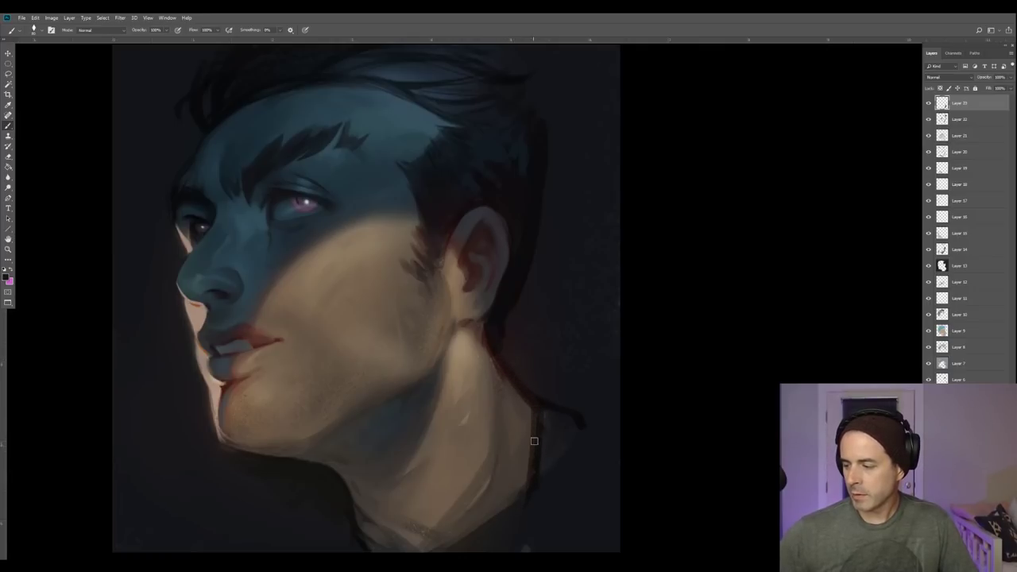
# Redraw the collar edge behind the neck and fill the shoulder with a dark reddish brown.
pyautogui.keyDown('alt'); pyautogui.click(546, 411); pyautogui.keyUp('alt')
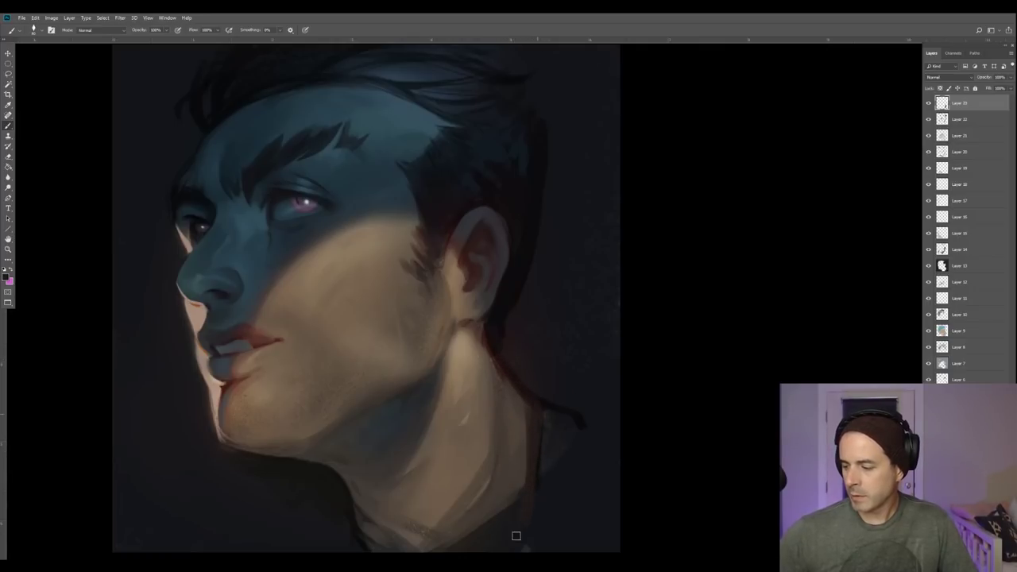
pyautogui.press('[')
pyautogui.moveTo(541, 402); pyautogui.dragTo(521, 517)
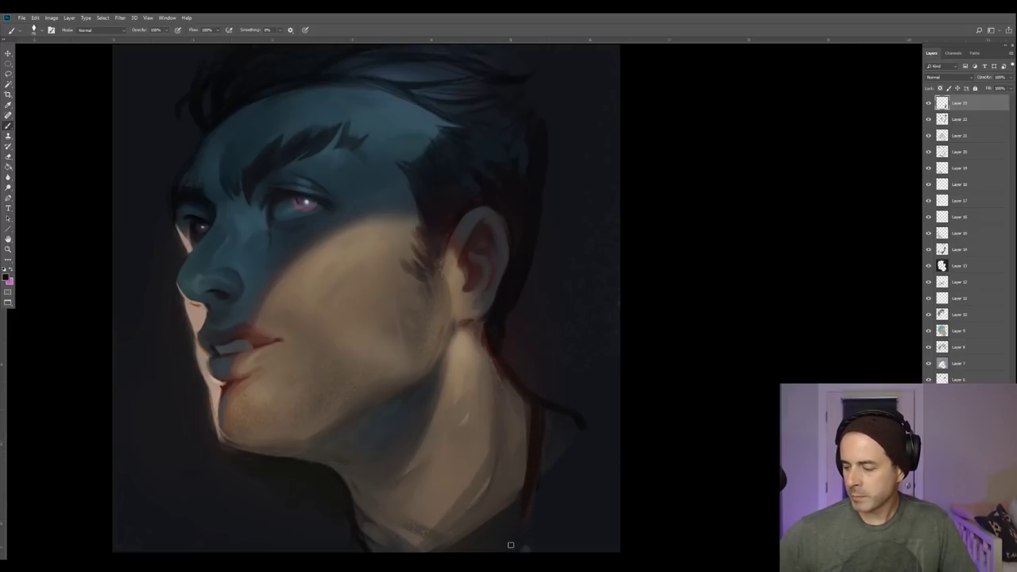
pyautogui.keyDown('alt'); pyautogui.click(531, 412); pyautogui.keyUp('alt')
pyautogui.keyDown('alt'); pyautogui.click(537, 443); pyautogui.keyUp('alt')
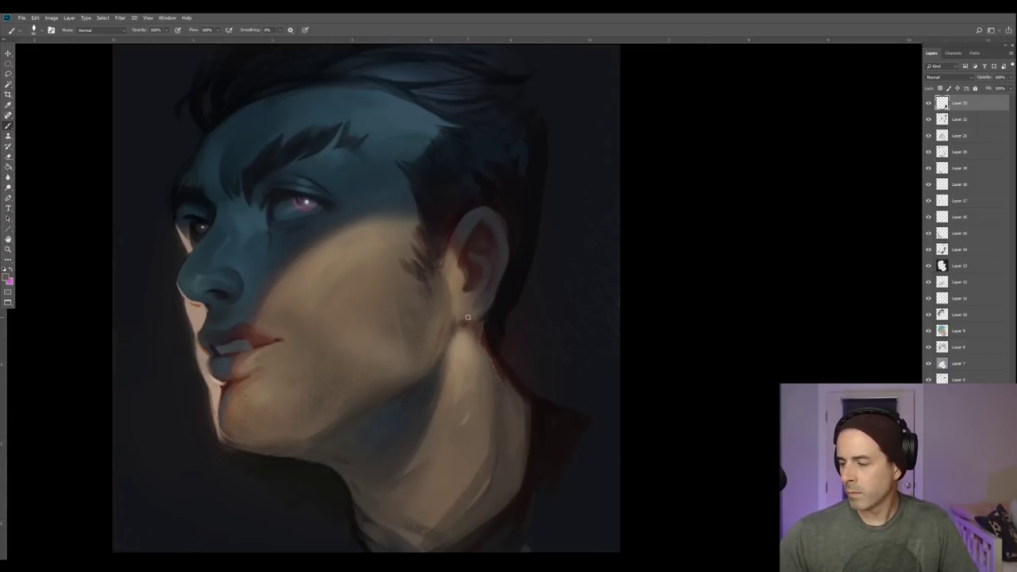
# Choose a darker red-brown paint color and deepen the crease under the earlobe, cleaning its edge with sampled skin tone.
pyautogui.keyDown('alt'); pyautogui.click(481, 318); pyautogui.keyUp('alt')
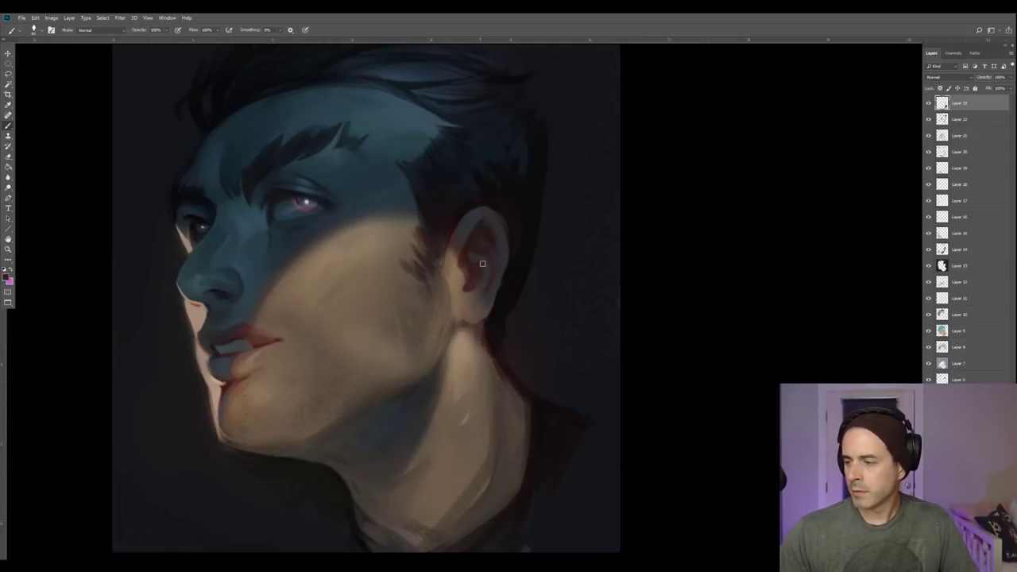
pyautogui.click(7, 277)
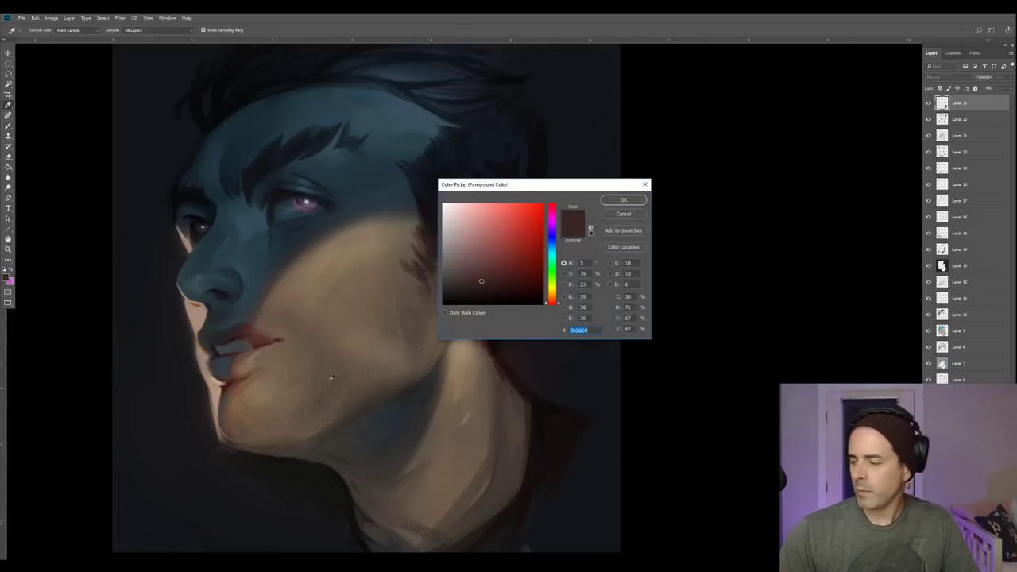
pyautogui.click(486, 291)
pyautogui.click(624, 202)
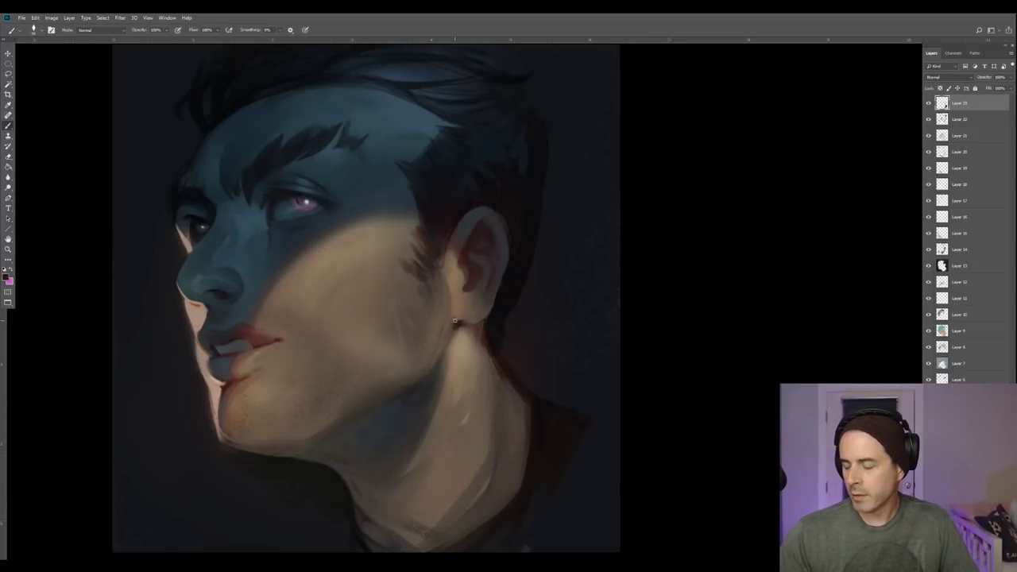
pyautogui.keyDown('alt'); pyautogui.click(448, 344); pyautogui.keyUp('alt')
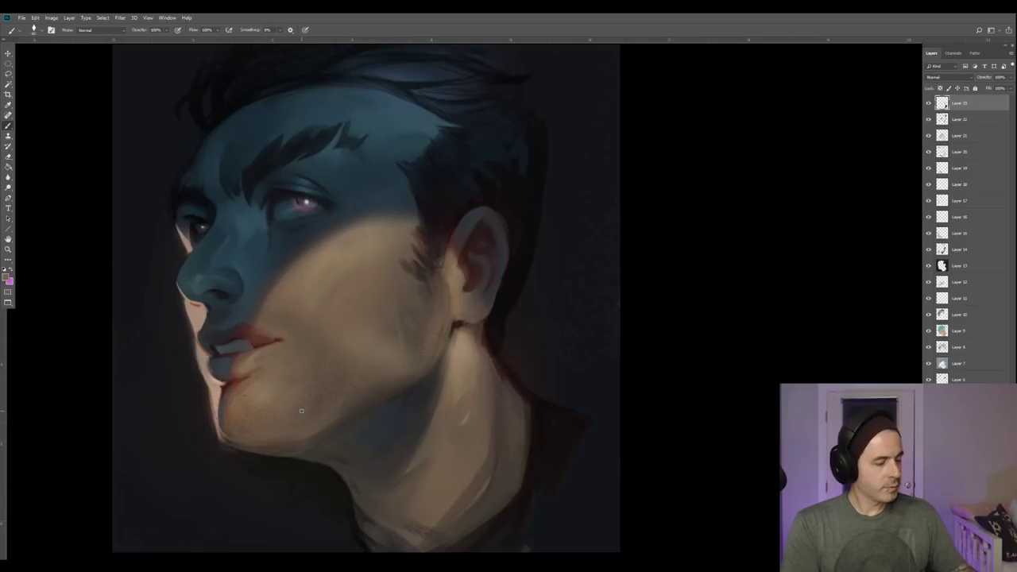
# Flip the canvas horizontally and touch up the skin along the jaw and under the chin.
pyautogui.hotkey('ctrl', 'shift', 'h')
pyautogui.moveTo(350, 464); pyautogui.dragTo(329, 468)
pyautogui.moveTo(318, 425); pyautogui.dragTo(270, 421)
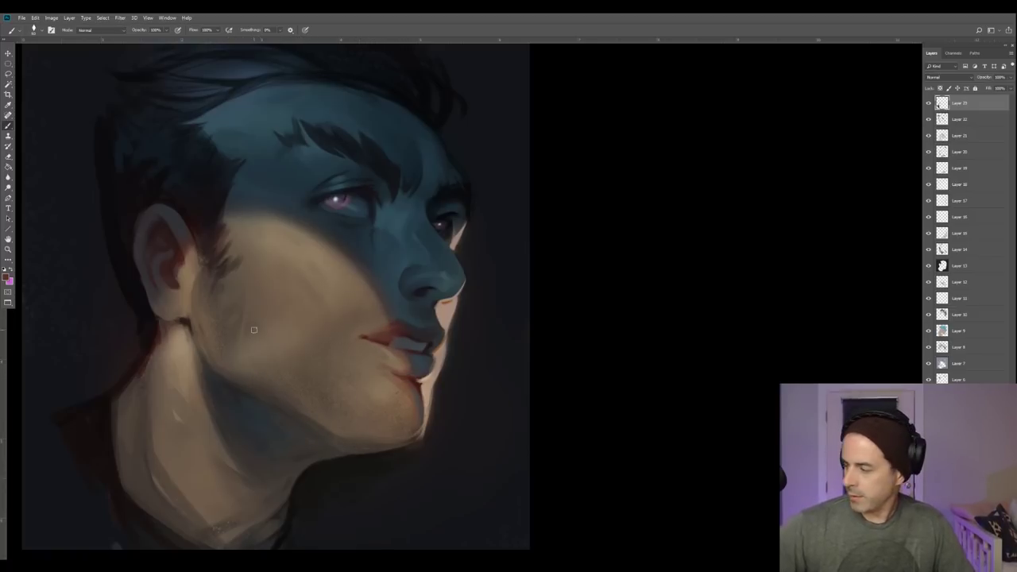
# Merge all the layers into the background and add a fresh empty layer above it.
pyautogui.hotkey('ctrl', 'shift', 'alt', 'n')
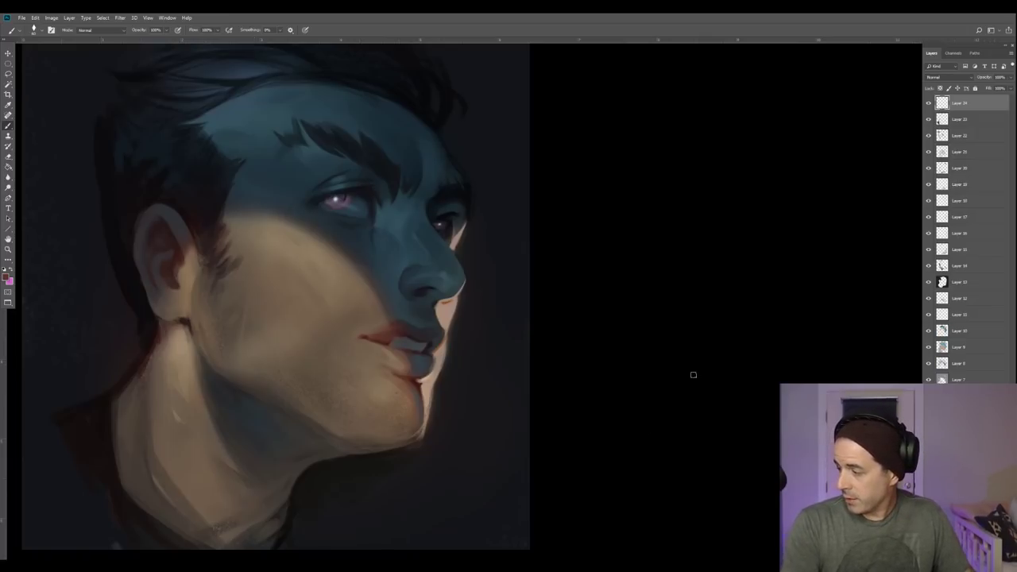
pyautogui.hotkey('ctrl', 'alt', 'a')
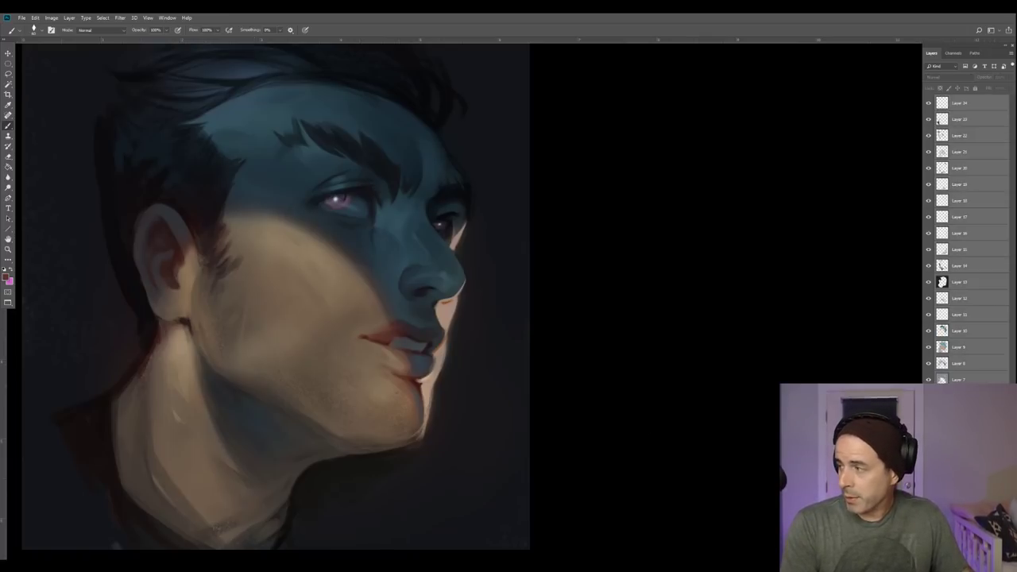
pyautogui.hotkey('ctrl', 'e')
pyautogui.hotkey('ctrl', 'shift', 'alt', 'n')
# Paint warm reddish skin tones along the underside of the jaw and chin, blending them with sampled colors.
pyautogui.moveTo(527, 391); pyautogui.dragTo(530, 393)
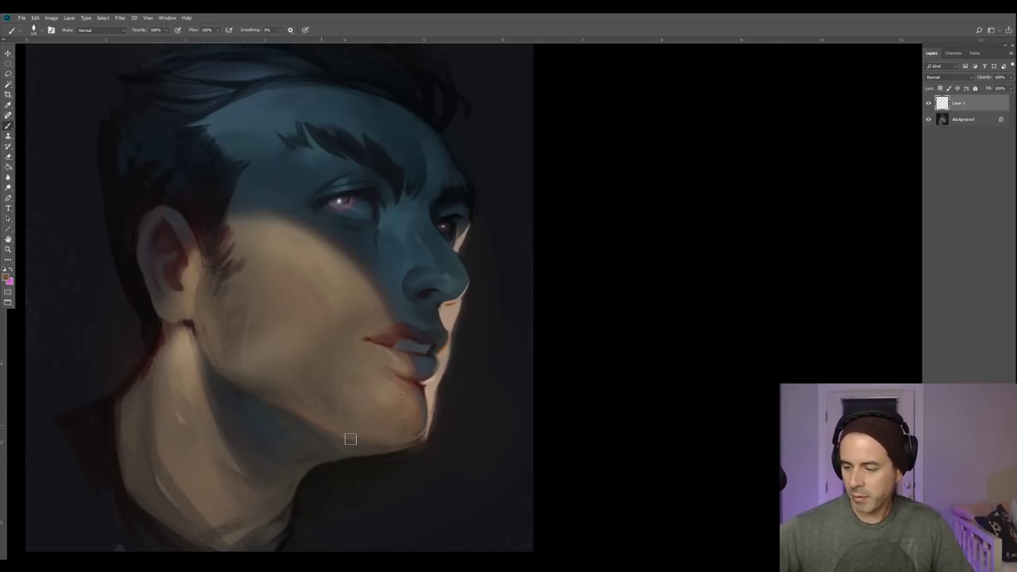
pyautogui.press('[')
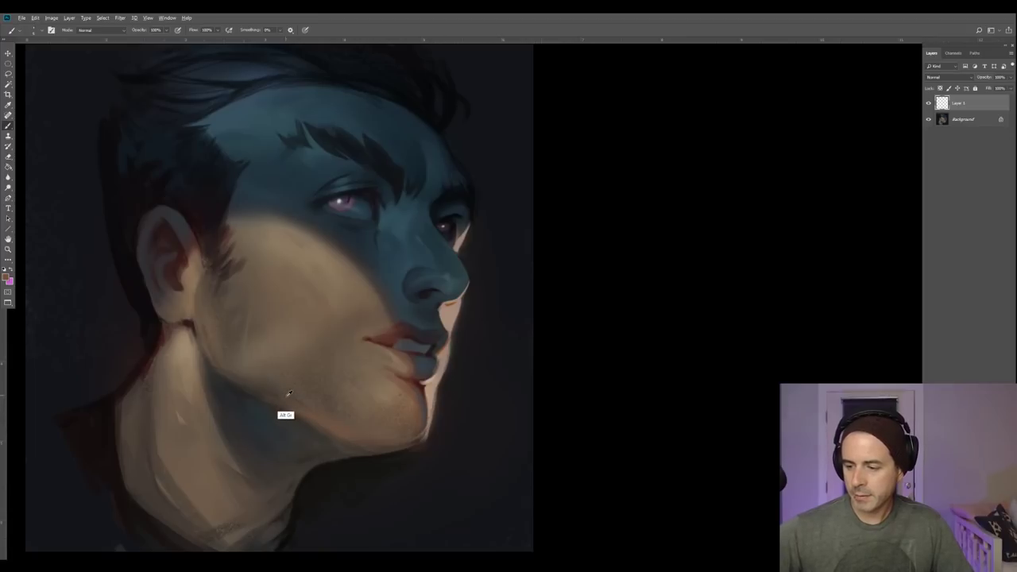
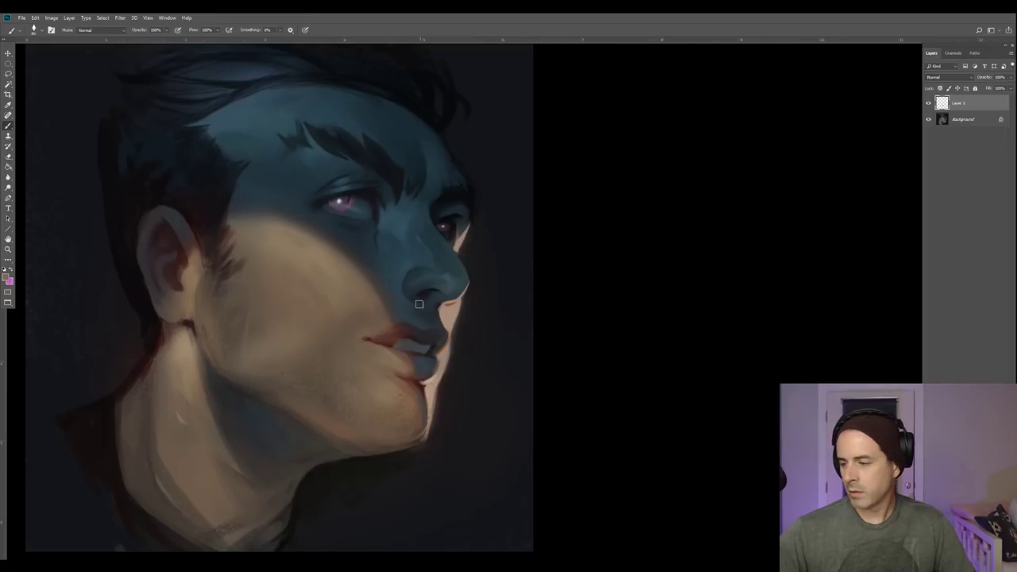
pyautogui.keyDown('alt'); pyautogui.click(408, 359); pyautogui.keyUp('alt')
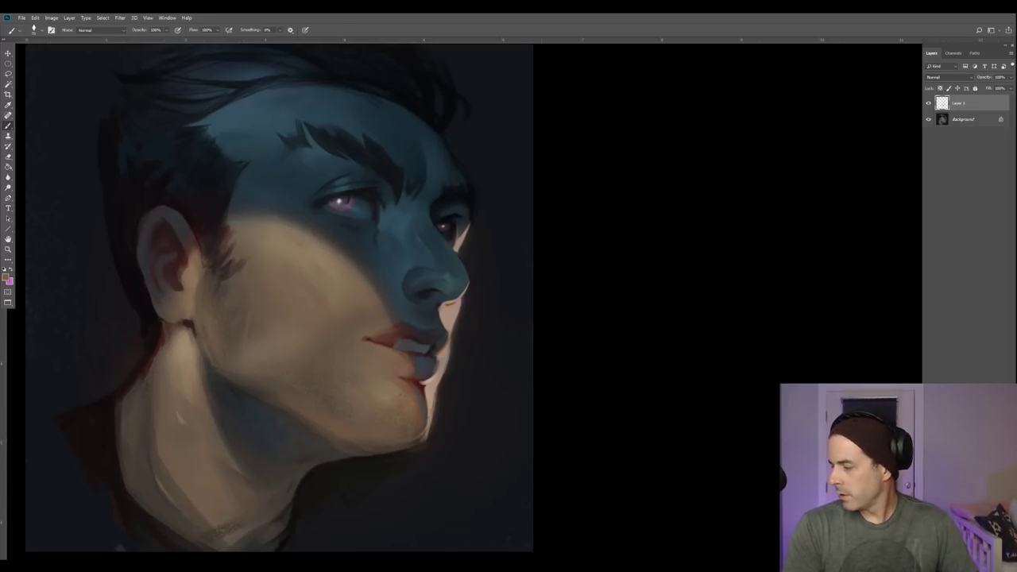
# Add a new layer and draw a small curved ring at the corner of the lower lip with a dark line and light highlight.
pyautogui.hotkey('ctrl', 'shift', 'alt', 'n')
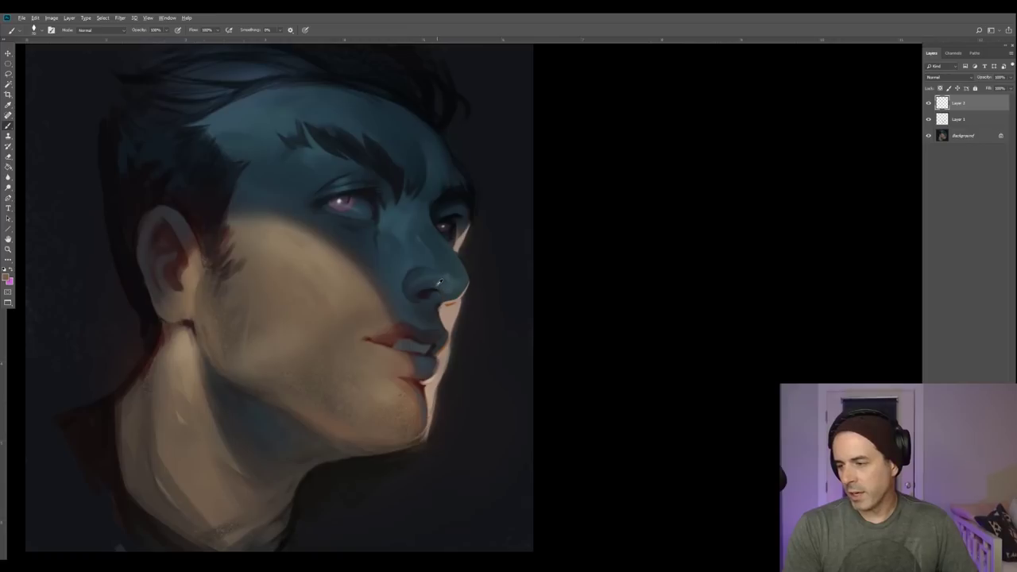
pyautogui.keyDown('alt'); pyautogui.click(392, 341); pyautogui.keyUp('alt')
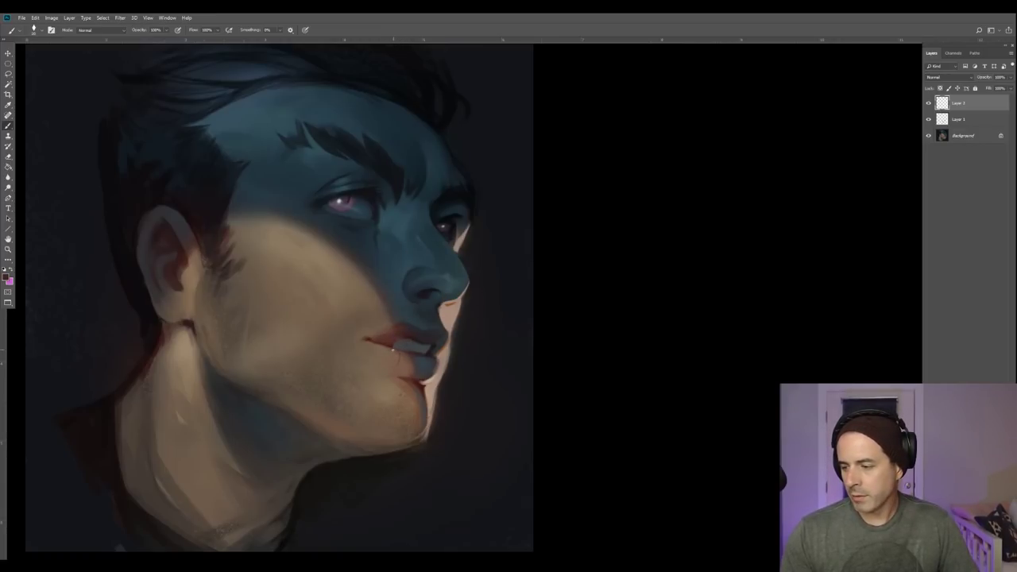
pyautogui.keyDown('alt'); pyautogui.click(387, 378); pyautogui.keyUp('alt')
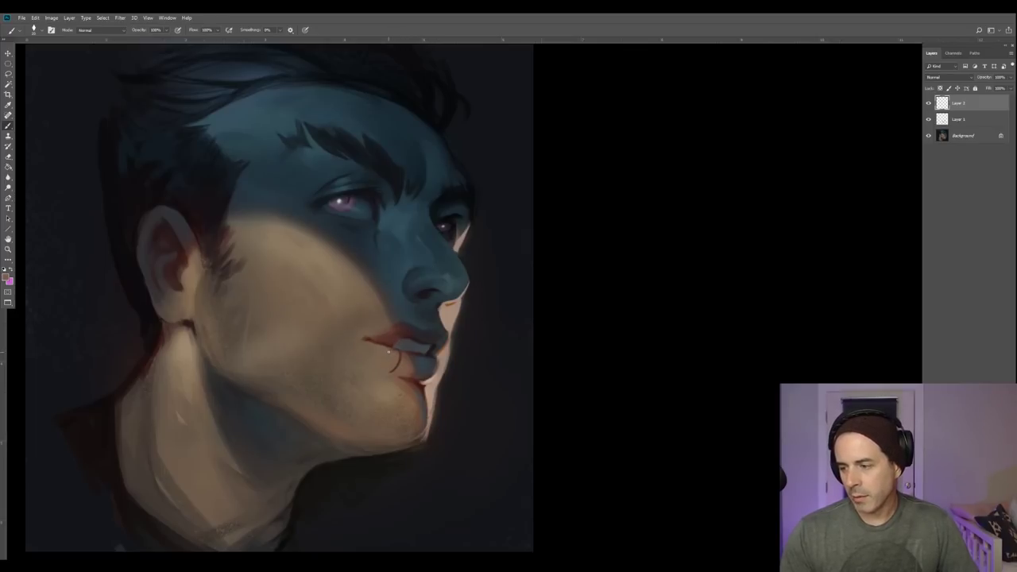
pyautogui.keyDown('alt'); pyautogui.click(400, 352); pyautogui.keyUp('alt')
pyautogui.moveTo(400, 352); pyautogui.dragTo(394, 369)
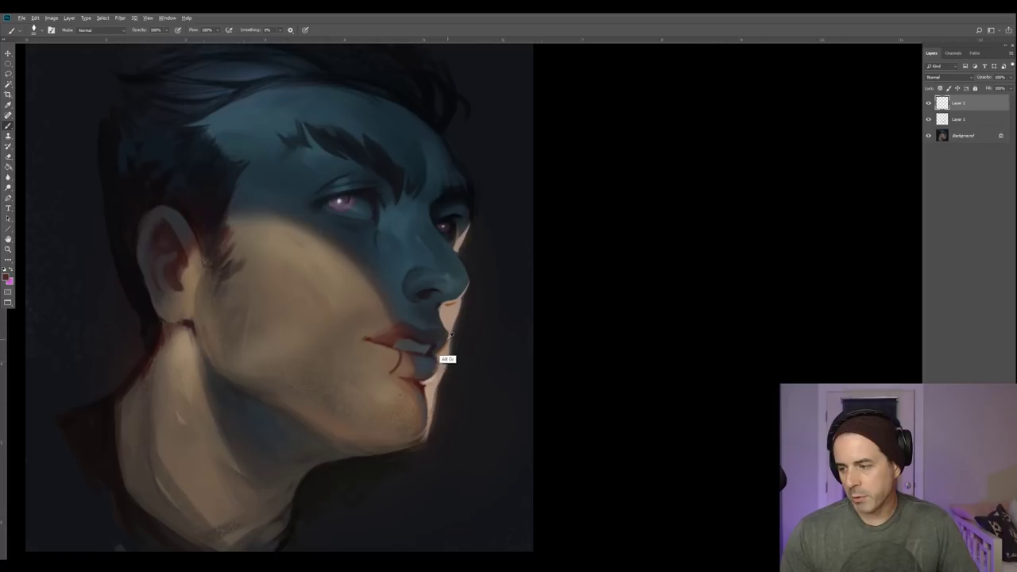
pyautogui.keyDown('alt'); pyautogui.click(403, 340); pyautogui.keyUp('alt')
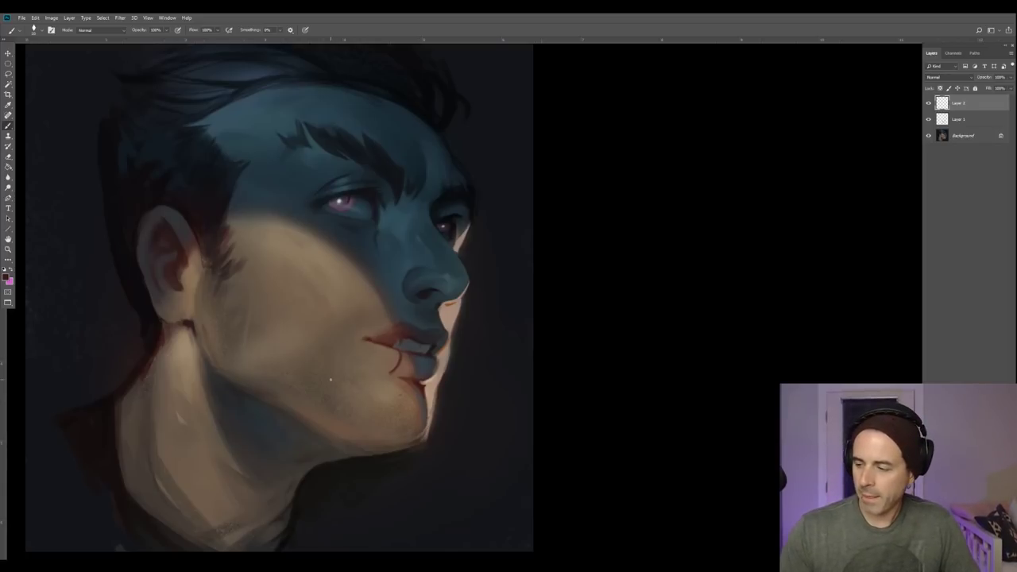
pyautogui.keyDown('alt'); pyautogui.click(452, 311); pyautogui.keyUp('alt')
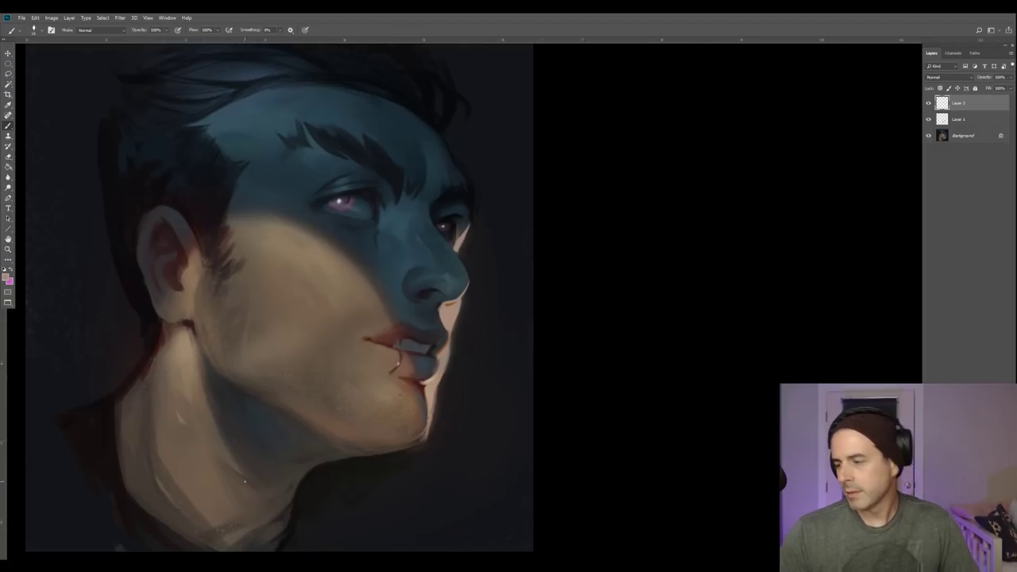
# Refine the skin around the lip ring and the corner of the mouth using tones sampled from the painting.
pyautogui.keyDown('alt'); pyautogui.click(394, 367); pyautogui.keyUp('alt')
pyautogui.keyDown('alt'); pyautogui.click(395, 368); pyautogui.keyUp('alt')
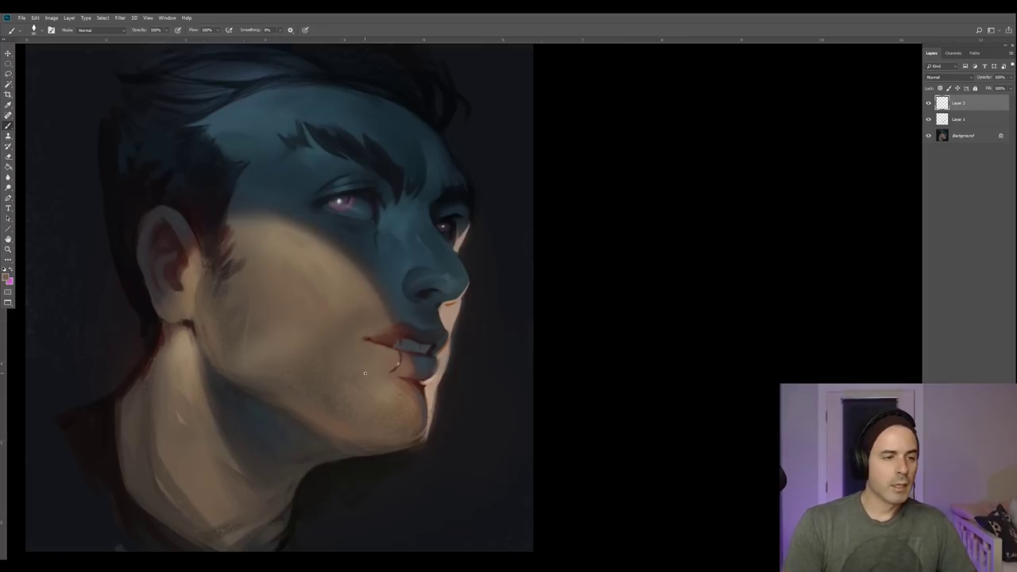
pyautogui.keyDown('alt'); pyautogui.click(367, 341); pyautogui.keyUp('alt')
pyautogui.keyDown('alt'); pyautogui.click(363, 341); pyautogui.keyUp('alt')
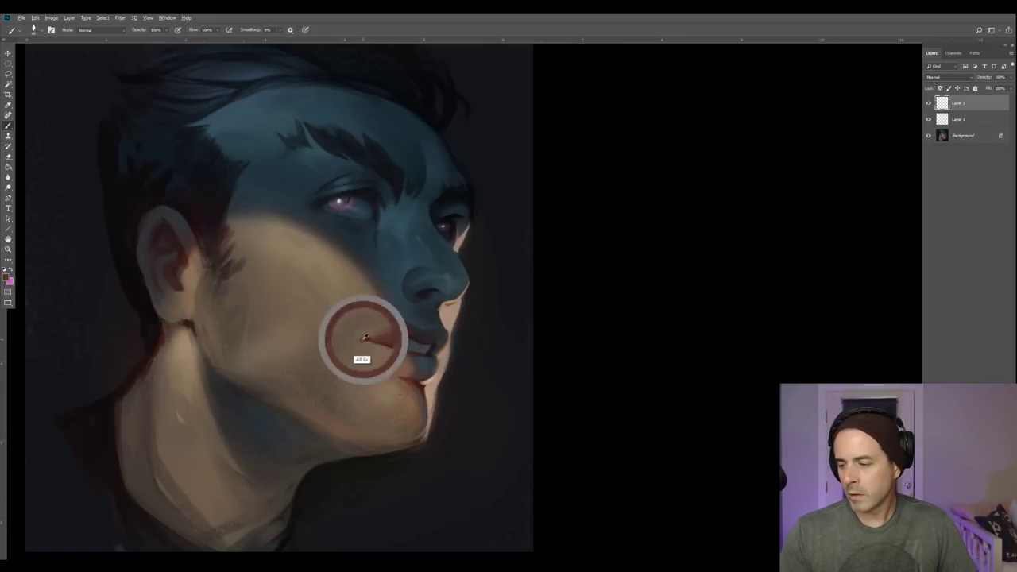
pyautogui.keyDown('alt'); pyautogui.click(371, 335); pyautogui.keyUp('alt')
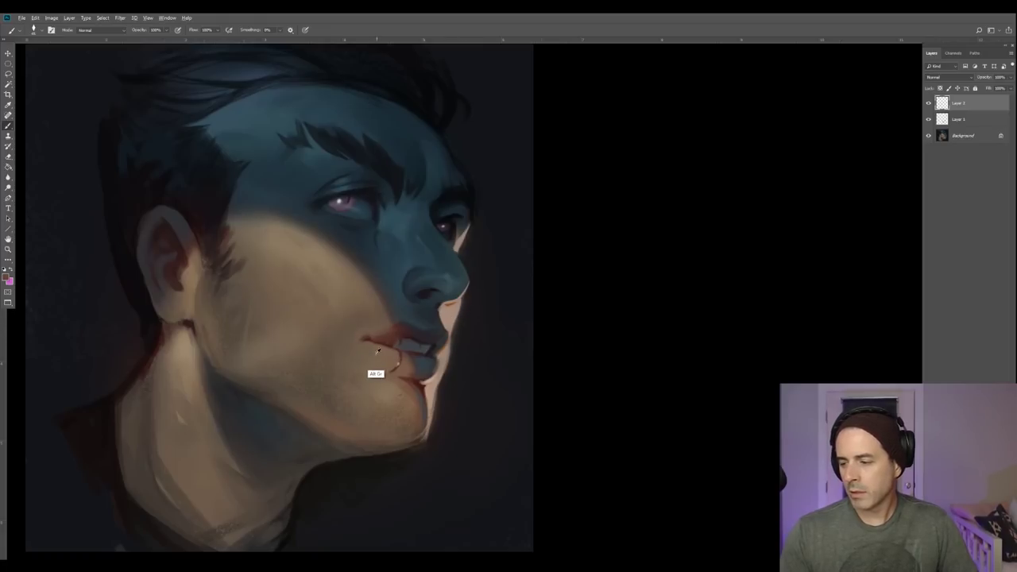
# Pick a muted brown foreground color and paint a small light accent beneath the mouth corner, blending it with sampled skin tones.
pyautogui.click(9, 283)
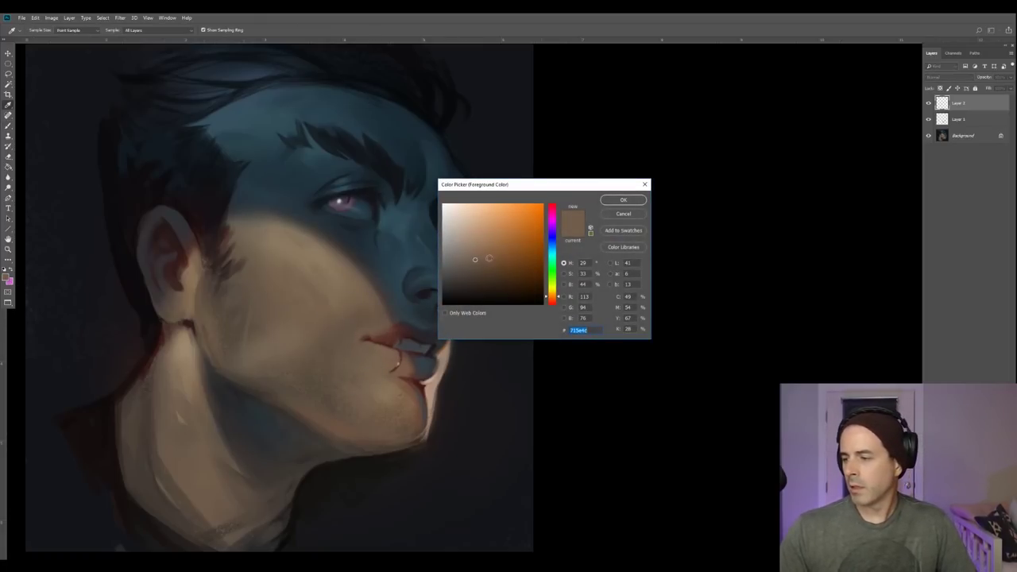
pyautogui.click(625, 200)
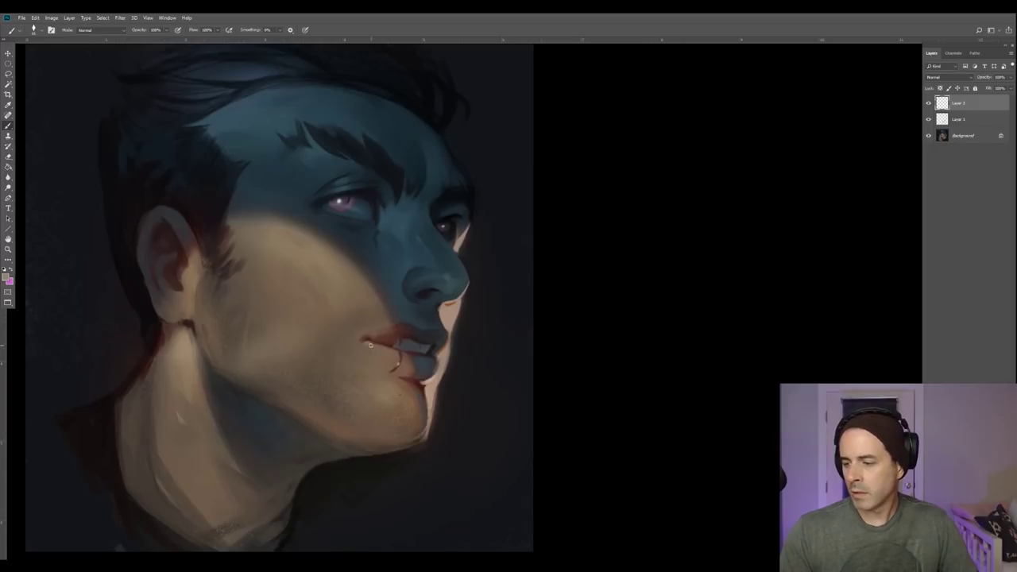
pyautogui.keyDown('alt'); pyautogui.click(369, 345); pyautogui.keyUp('alt')
pyautogui.keyDown('alt'); pyautogui.click(367, 344); pyautogui.keyUp('alt')
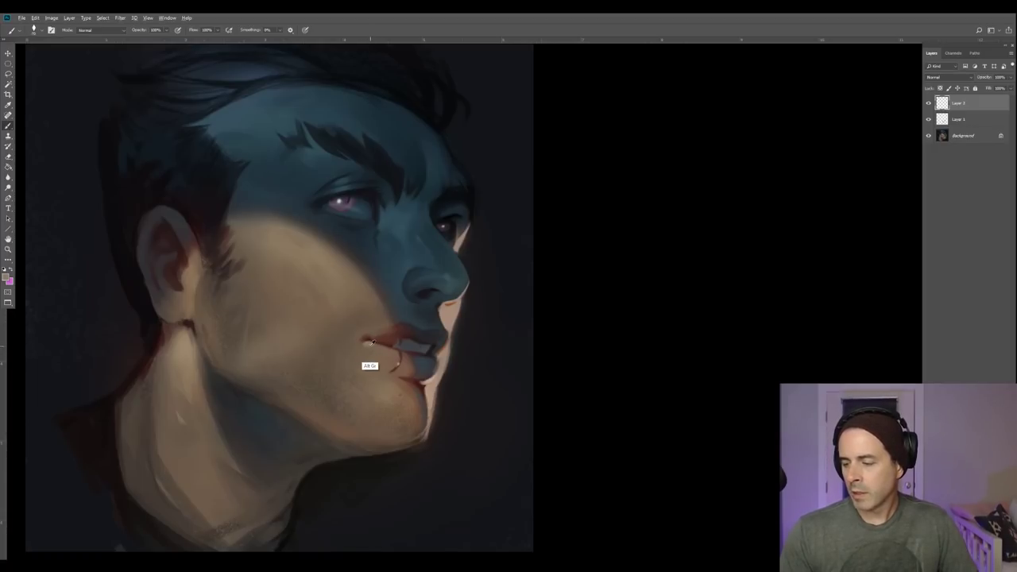
pyautogui.keyDown('alt'); pyautogui.click(369, 346); pyautogui.keyUp('alt')
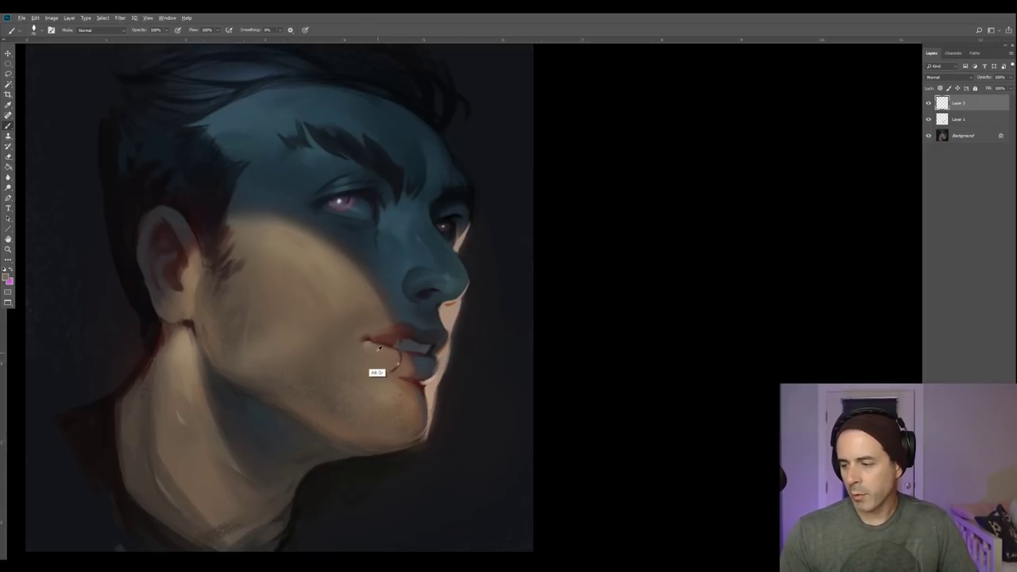
pyautogui.keyDown('alt'); pyautogui.click(369, 344); pyautogui.keyUp('alt')
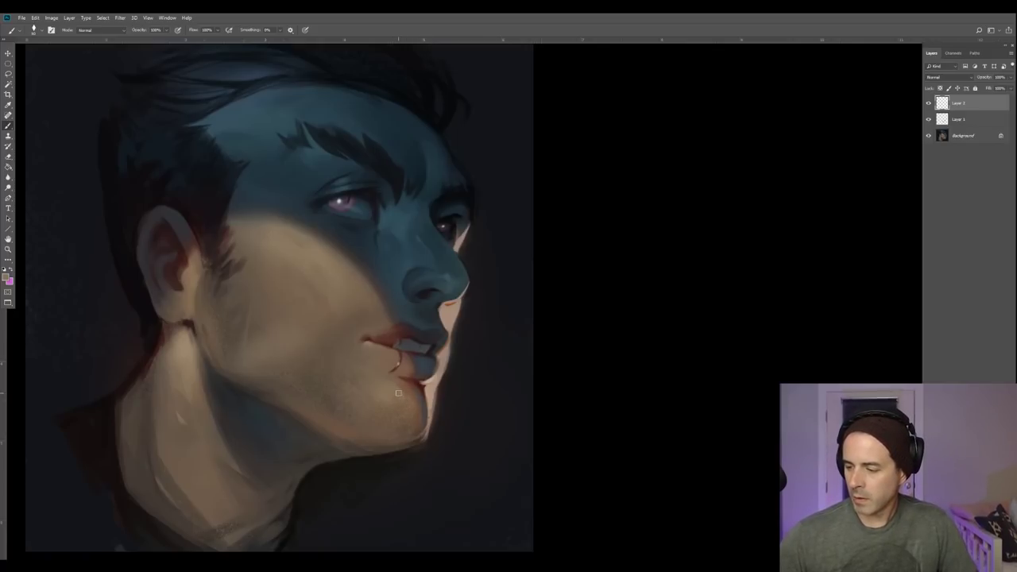
pyautogui.keyDown('alt'); pyautogui.click(368, 344); pyautogui.keyUp('alt')
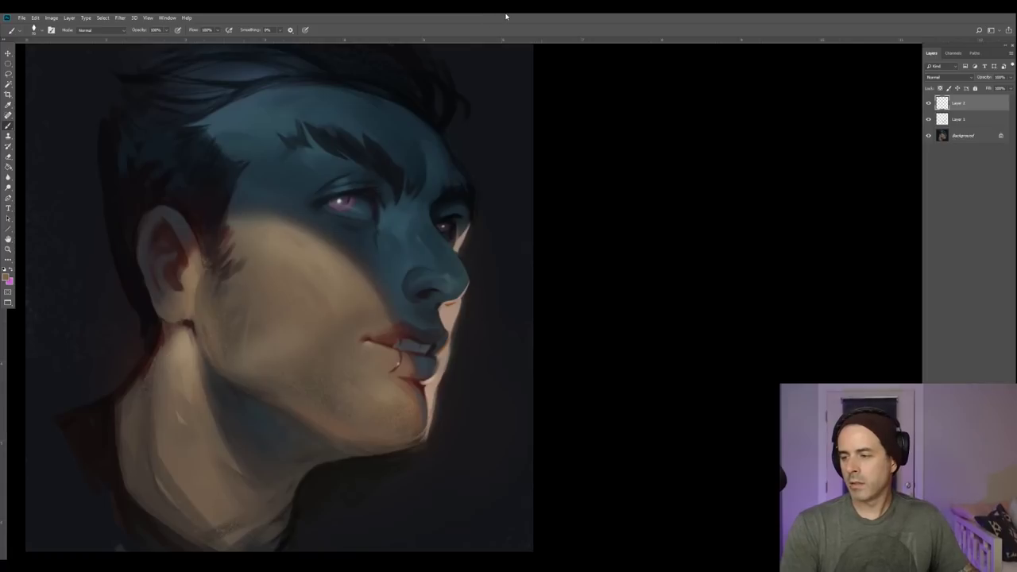
# Flip the canvas horizontally and paint blue-lit strands in the swept-back hair above the temple using sampled hair colors.
pyautogui.moveTo(331, 229); pyautogui.dragTo(341, 254)
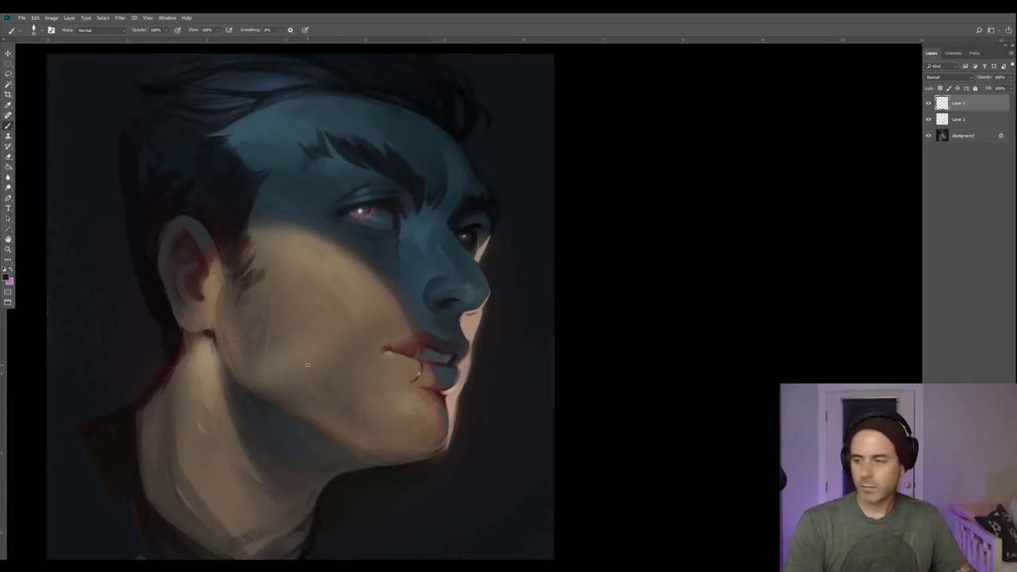
pyautogui.moveTo(221, 321); pyautogui.dragTo(225, 328)
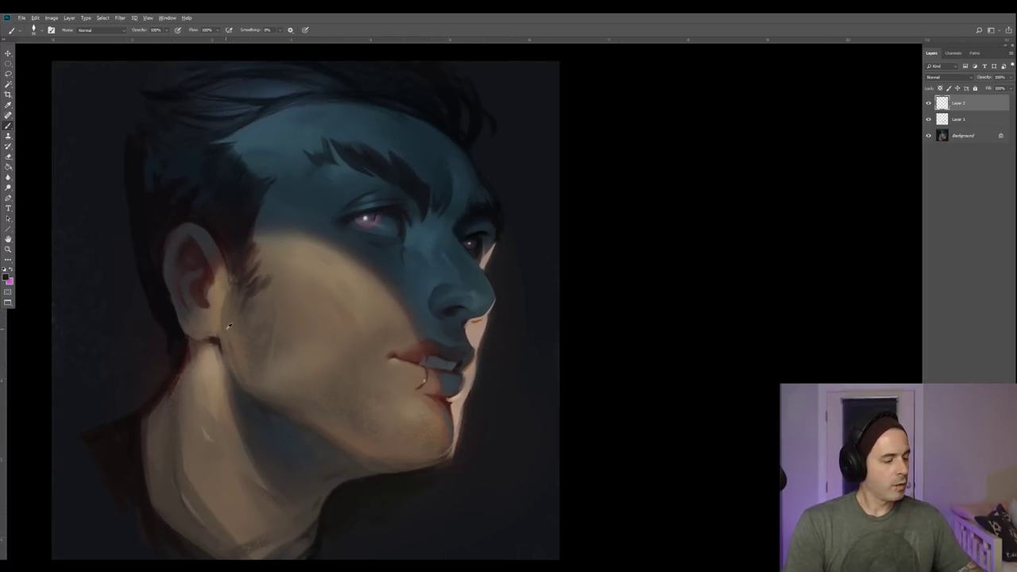
pyautogui.hotkey('ctrl', 'alt', 'h')
pyautogui.moveTo(257, 327); pyautogui.dragTo(238, 347)
pyautogui.moveTo(229, 288); pyautogui.dragTo(229, 305)
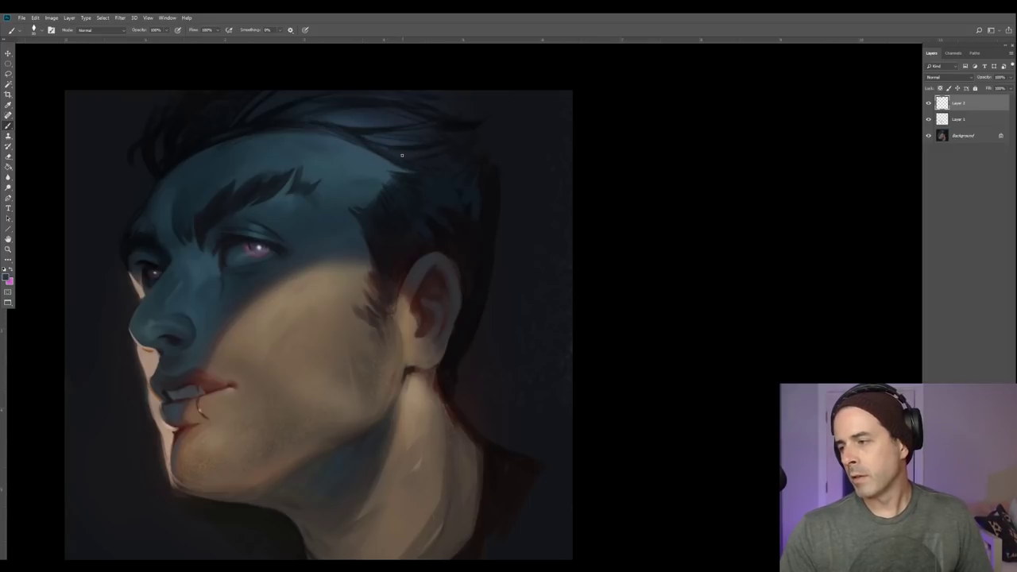
pyautogui.keyDown('alt'); pyautogui.click(400, 155); pyautogui.keyUp('alt')
pyautogui.keyDown('alt'); pyautogui.click(417, 154); pyautogui.keyUp('alt')
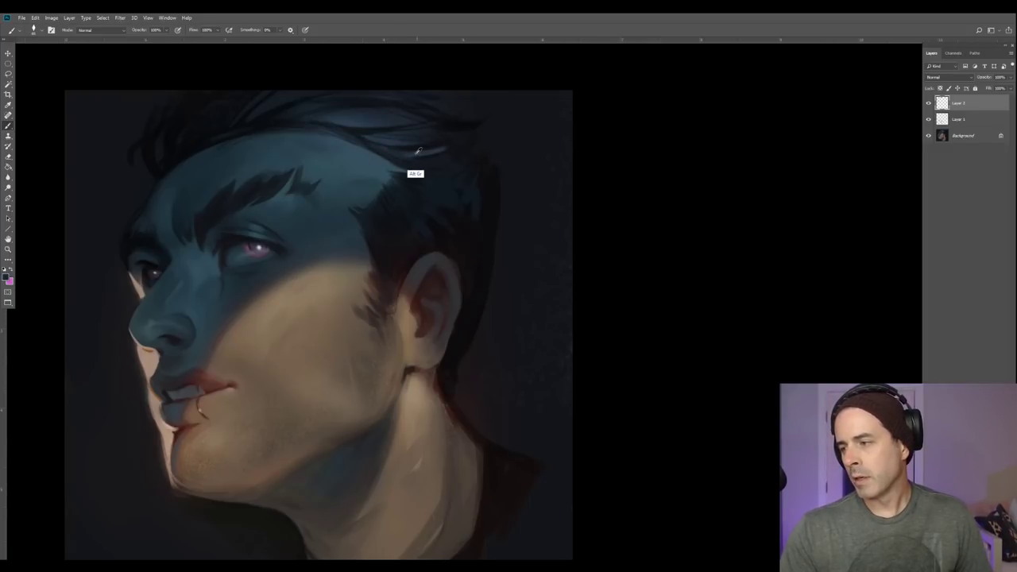
pyautogui.keyDown('alt'); pyautogui.click(404, 151); pyautogui.keyUp('alt')
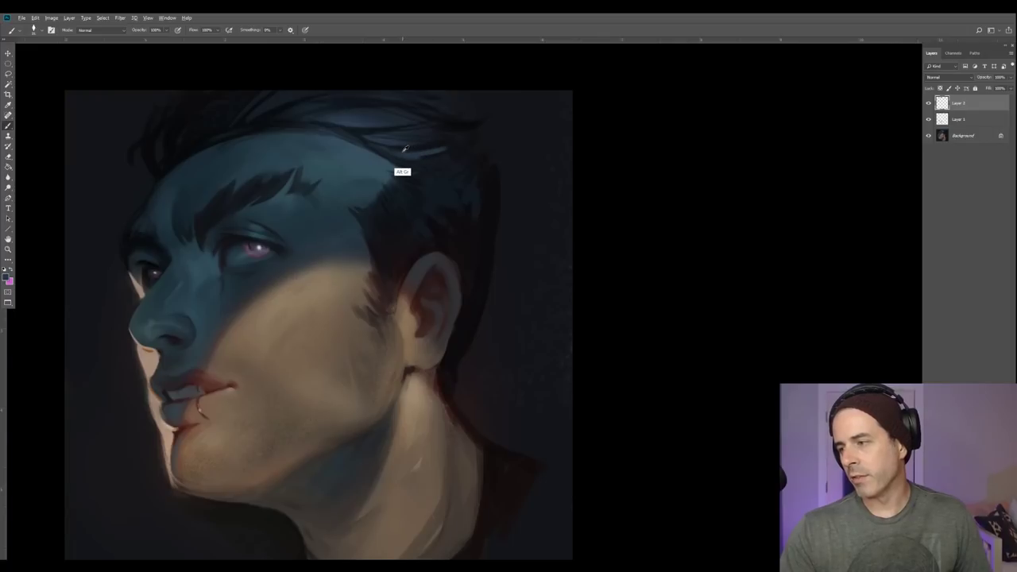
pyautogui.keyDown('alt'); pyautogui.click(424, 148); pyautogui.keyUp('alt')
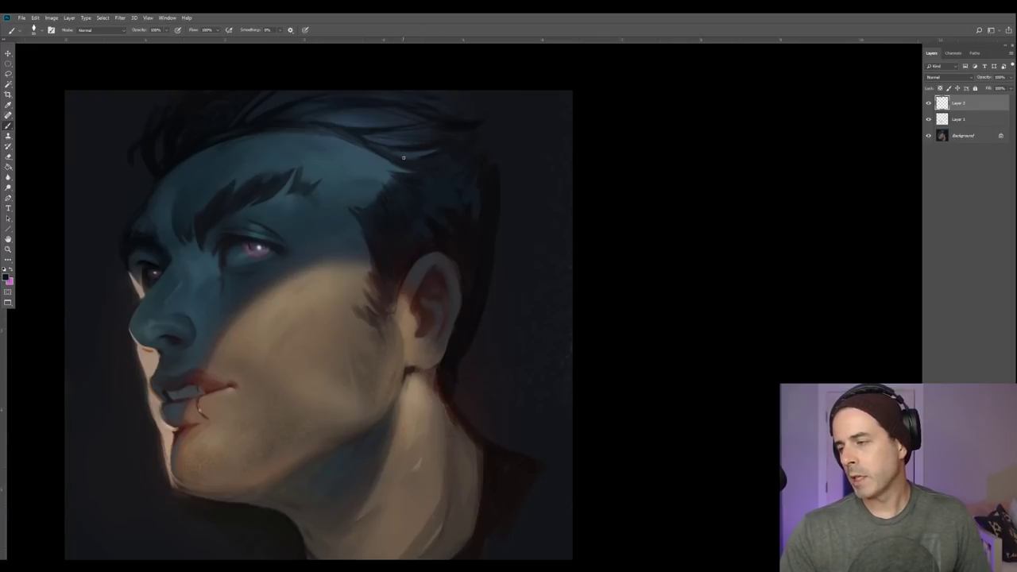
pyautogui.keyDown('alt'); pyautogui.click(414, 160); pyautogui.keyUp('alt')
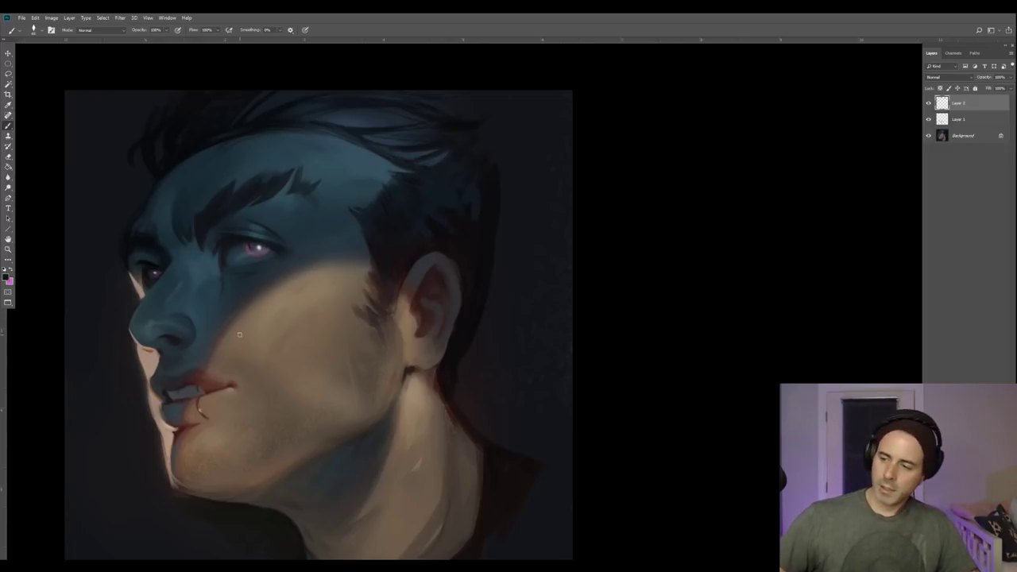
# Reduce the brush size and add fine dark strands along the hairline and through the blue-lit hair.
pyautogui.keyDown('alt'); pyautogui.click(369, 126); pyautogui.keyUp('alt')
pyautogui.press('[')
pyautogui.press('[')
pyautogui.press('[')
pyautogui.press('[')
pyautogui.keyDown('alt'); pyautogui.click(362, 134); pyautogui.keyUp('alt')
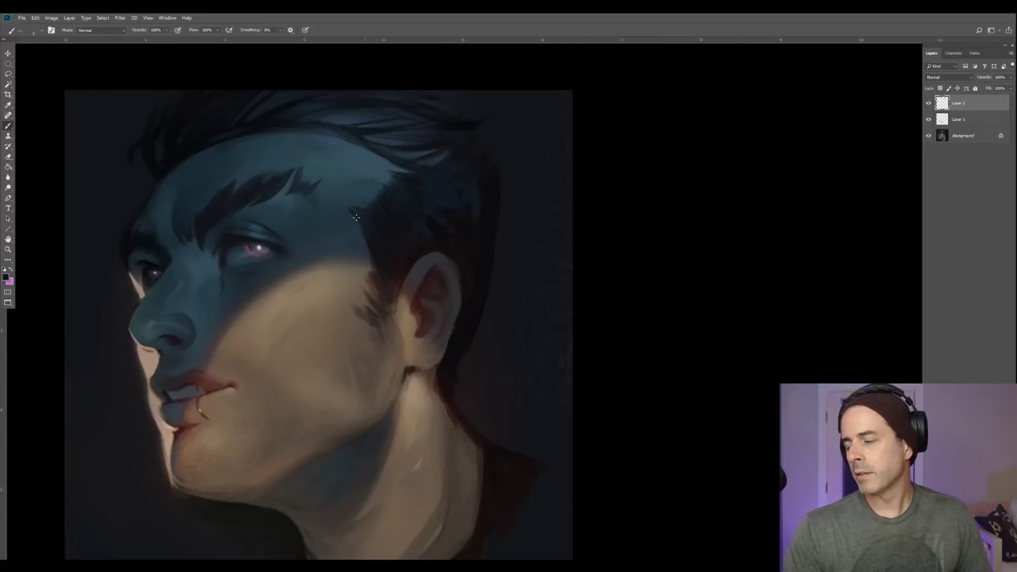
pyautogui.keyDown('alt'); pyautogui.click(433, 163); pyautogui.keyUp('alt')
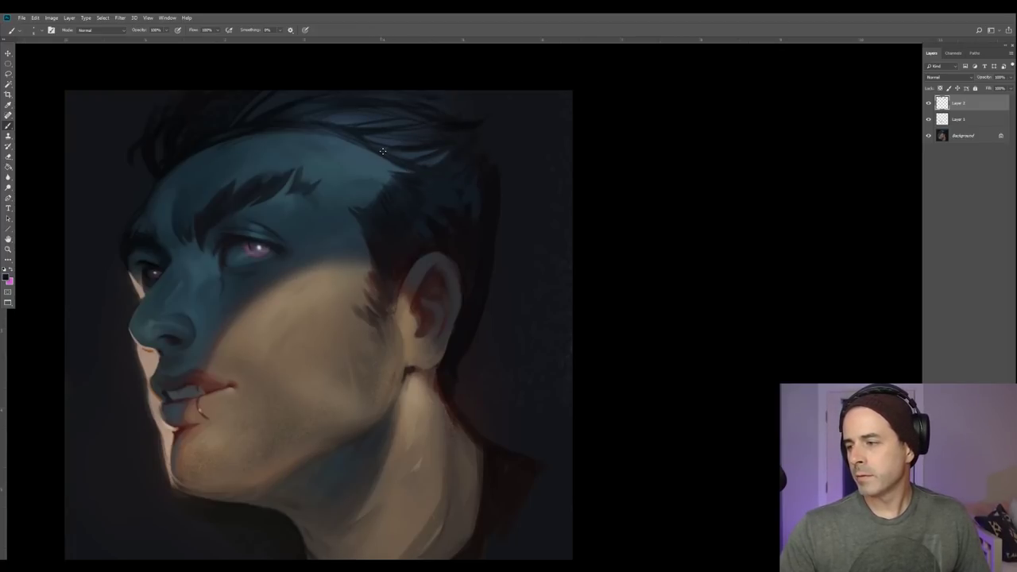
pyautogui.keyDown('alt'); pyautogui.click(407, 145); pyautogui.keyUp('alt')
# Enlarge the brush and paint dark strands through the side hair above the ear with sampled tones.
pyautogui.press(']')
pyautogui.press(']')
pyautogui.press(']')
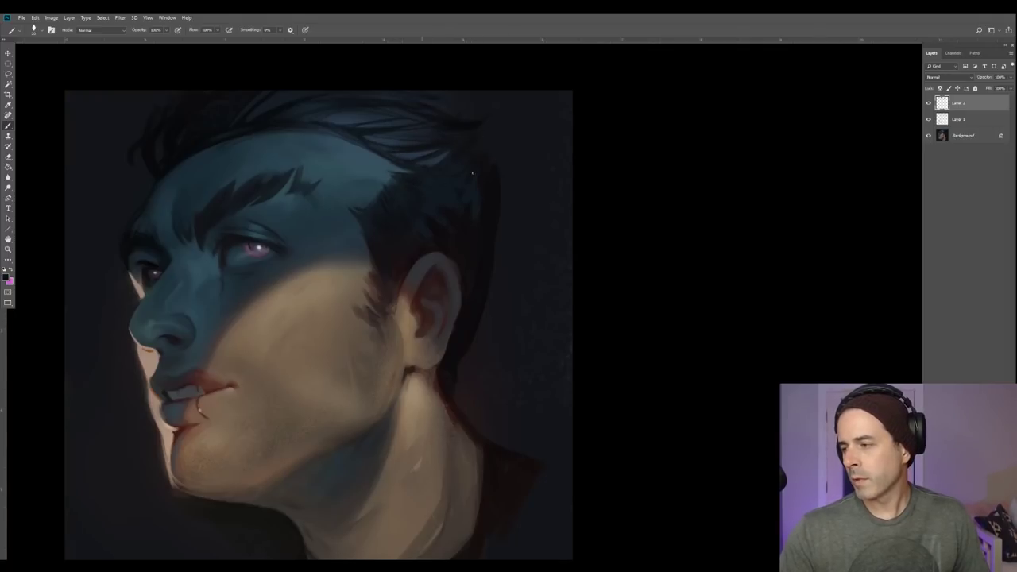
pyautogui.keyDown('alt'); pyautogui.click(450, 214); pyautogui.keyUp('alt')
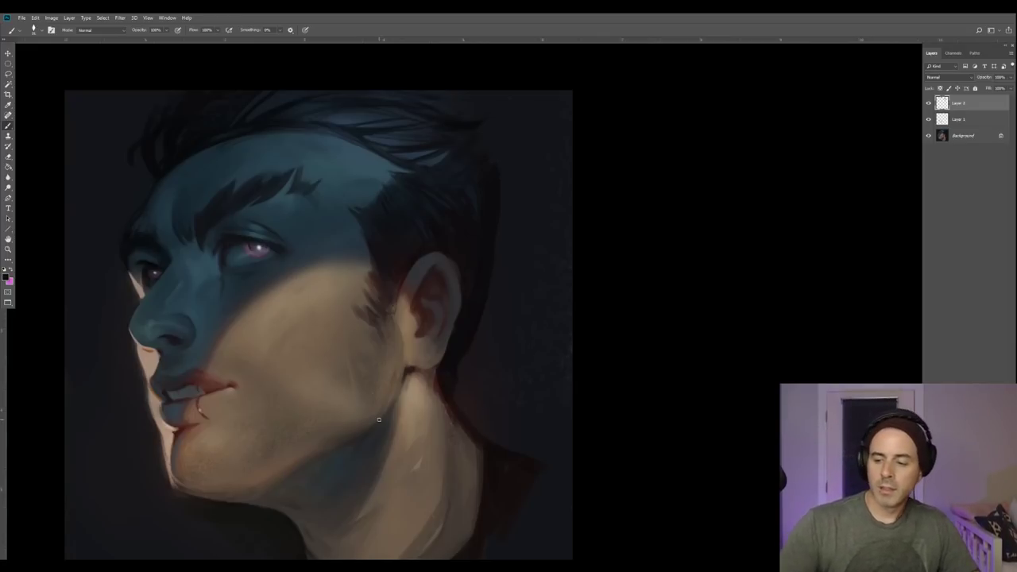
# Touch up the teeth between the lips and the shadowed skin beneath the eye with sampled colors.
pyautogui.keyDown('alt'); pyautogui.click(199, 385); pyautogui.keyUp('alt')
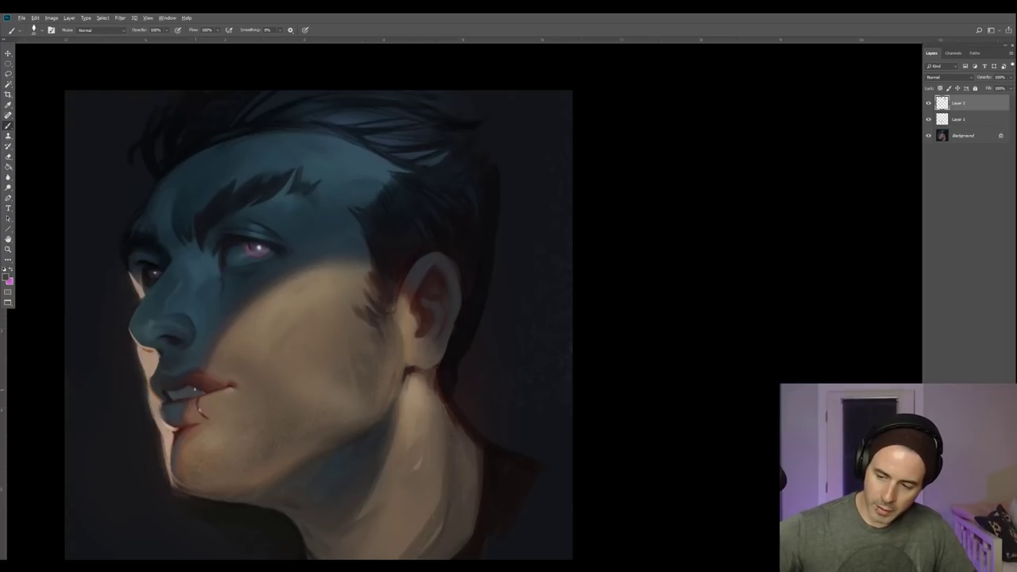
pyautogui.moveTo(208, 327); pyautogui.dragTo(215, 336)
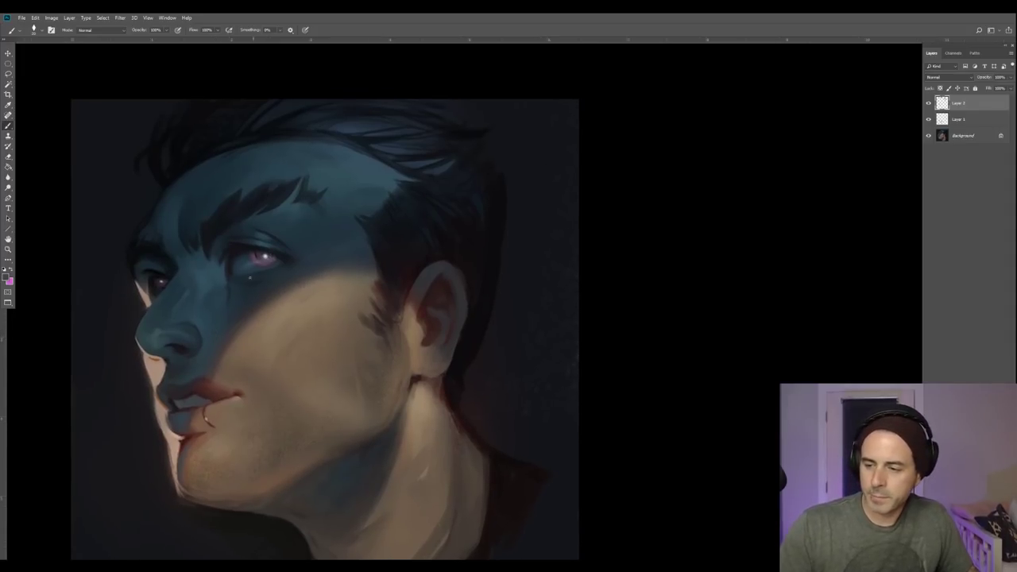
pyautogui.keyDown('alt'); pyautogui.click(230, 300); pyautogui.keyUp('alt')
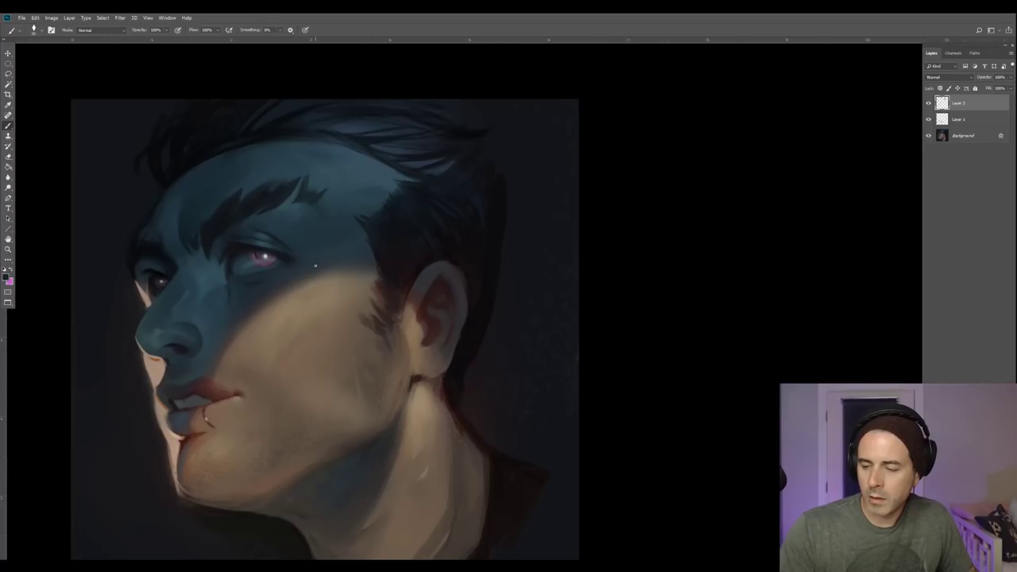
# Flip the canvas back horizontally and add a new empty layer on top of the stack.
pyautogui.moveTo(257, 345); pyautogui.dragTo(264, 328)
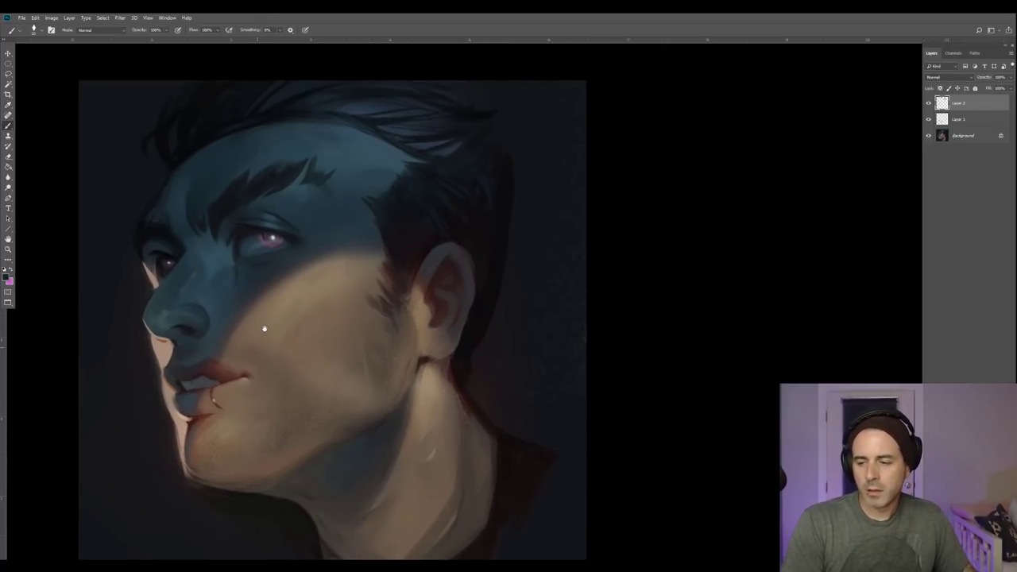
pyautogui.hotkey('ctrl', 'h')
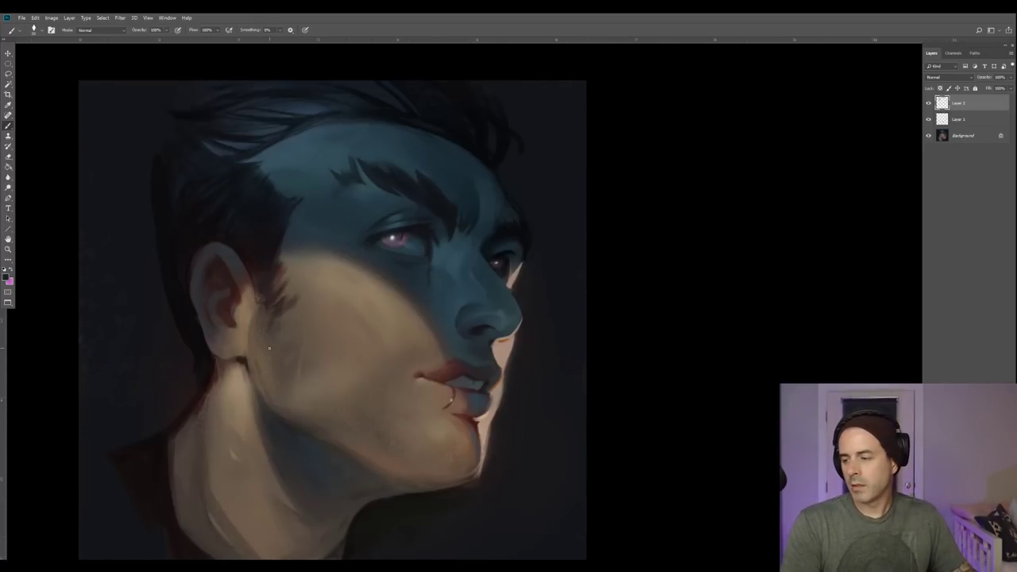
pyautogui.click(9, 250)
pyautogui.keyDown('alt'); pyautogui.click(151, 256); pyautogui.keyUp('alt')
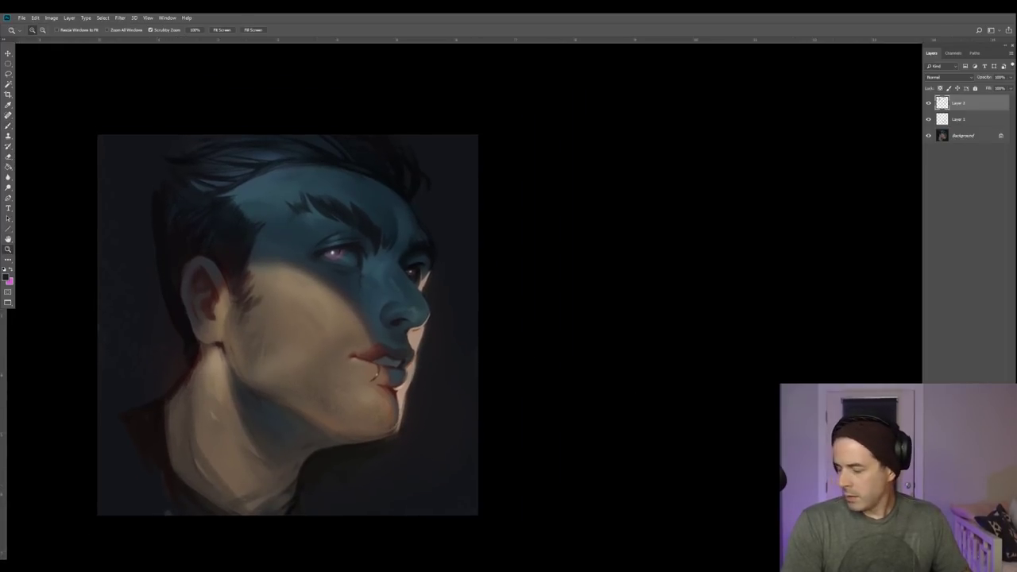
pyautogui.hotkey('ctrl', 'shift', 'alt', 'n')
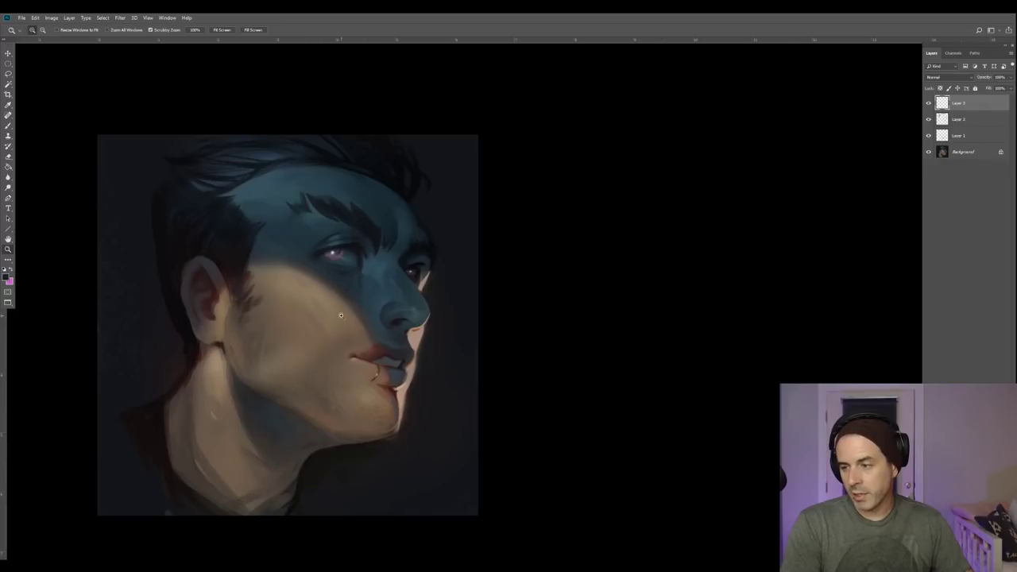
# Choose the DG_MainAIRBRUSH brush and set the foreground color to the cheek's skin tone, 8e7e6d.
pyautogui.click(8, 125)
pyautogui.click(40, 31)
pyautogui.doubleClick(69, 163)
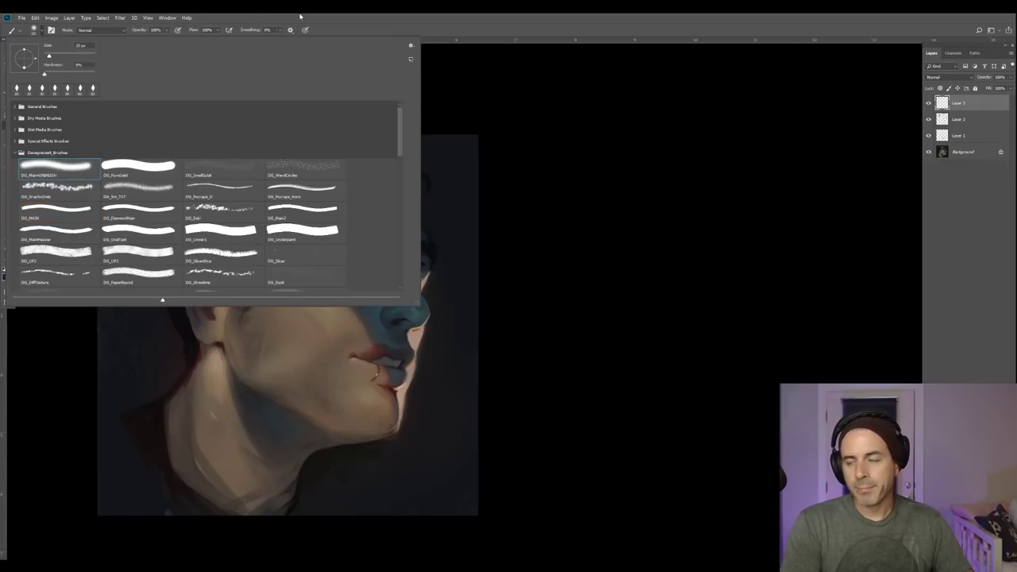
pyautogui.click(7, 277)
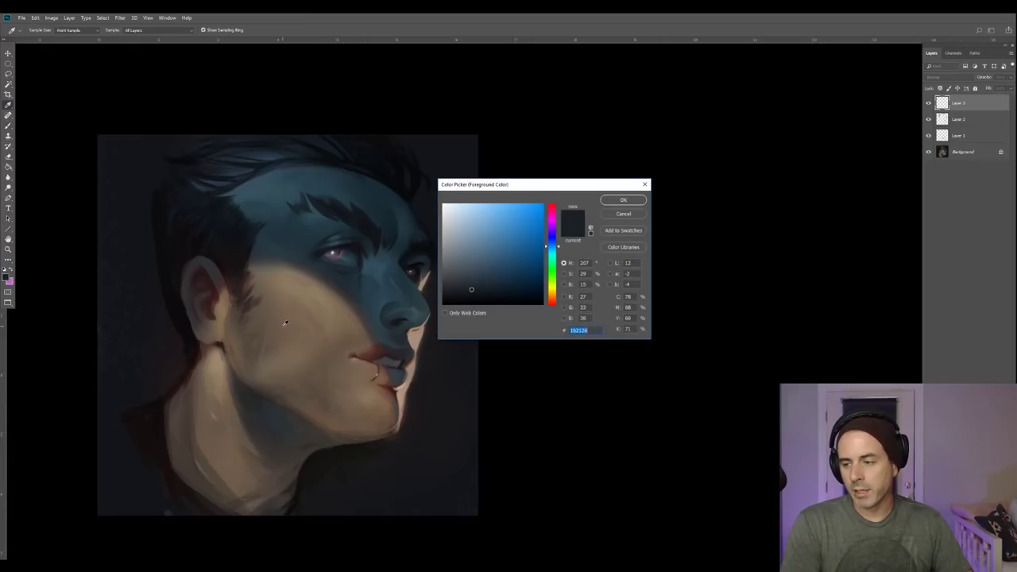
pyautogui.click(288, 355)
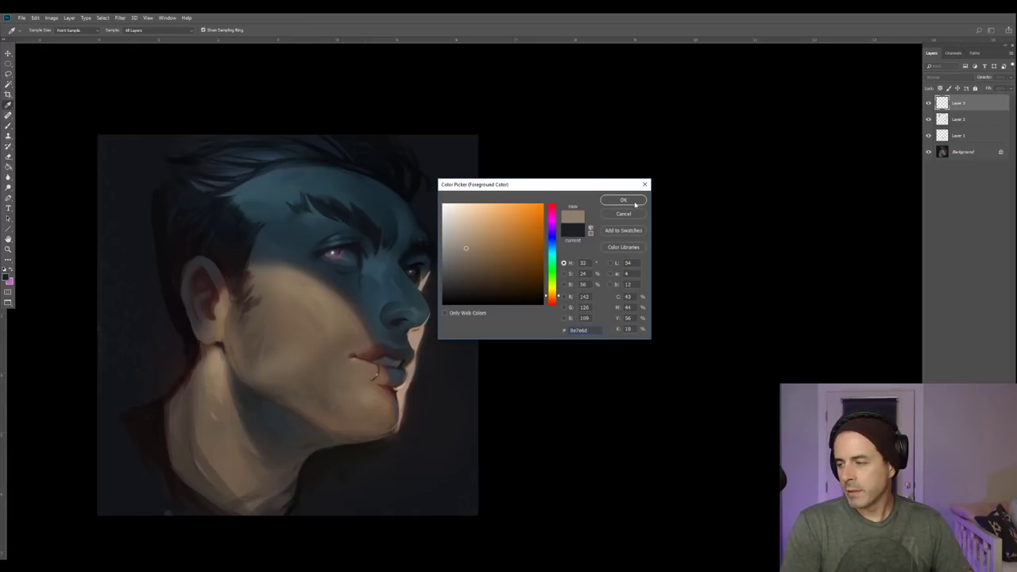
pyautogui.press('Return')
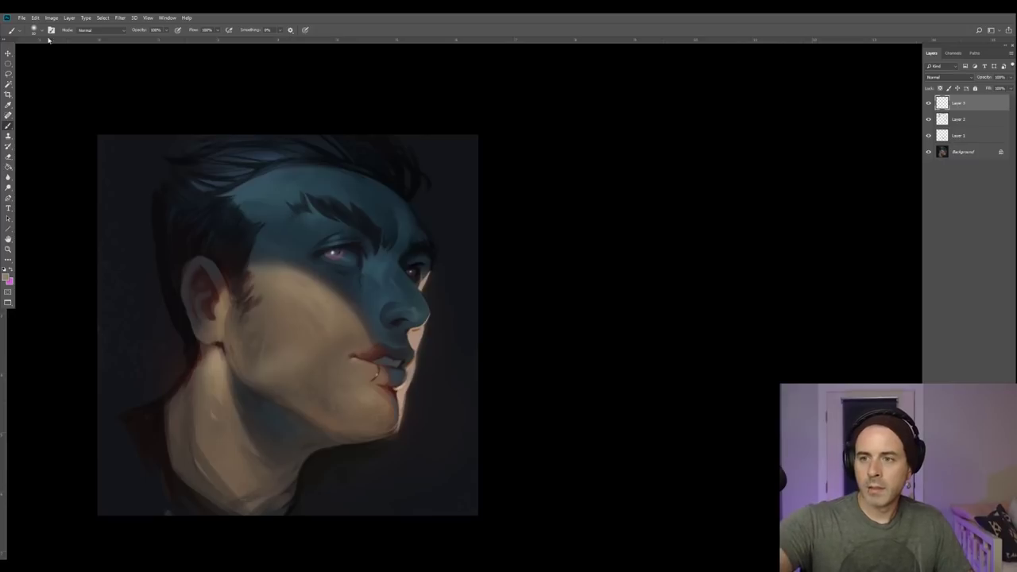
# Enlarge the airbrush considerably and softly blend the skin tone over the lit cheek.
pyautogui.rightClick(290, 213)
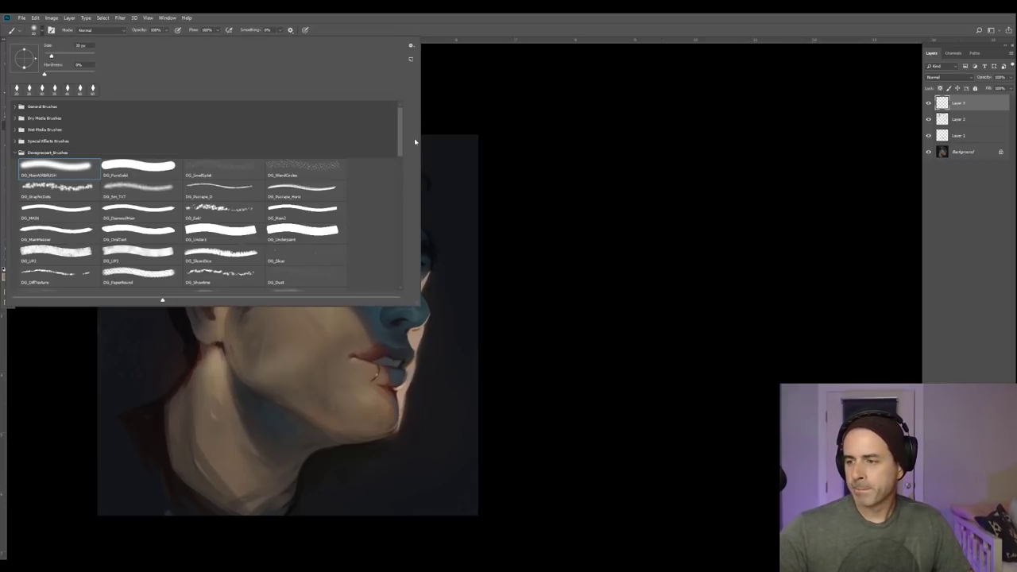
pyautogui.click(422, 144)
pyautogui.press(']')
pyautogui.press(']')
pyautogui.press(']')
pyautogui.press(']')
pyautogui.press(']')
pyautogui.press(']')
pyautogui.press(']')
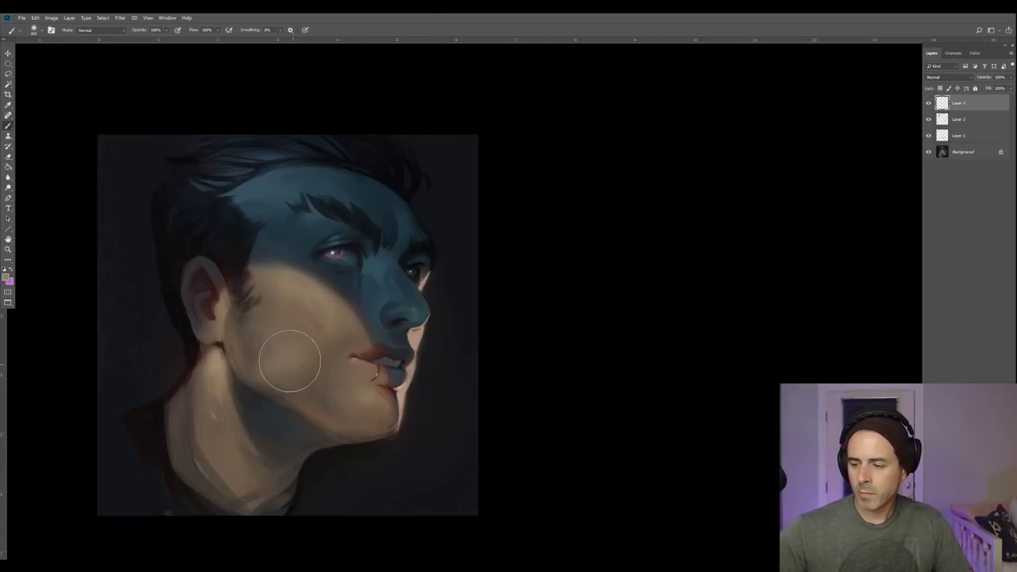
pyautogui.press(']')
pyautogui.press(']')
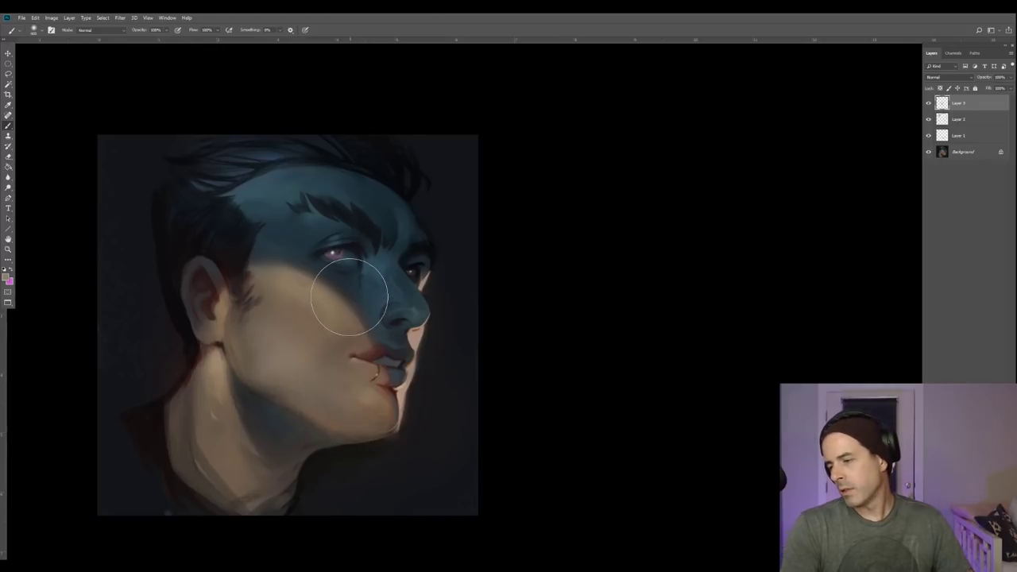
# Erase excess airbrushed skin tone around the cheek with an enlarged eraser.
pyautogui.click(8, 157)
pyautogui.press(']')
pyautogui.press(']')
pyautogui.press(']')
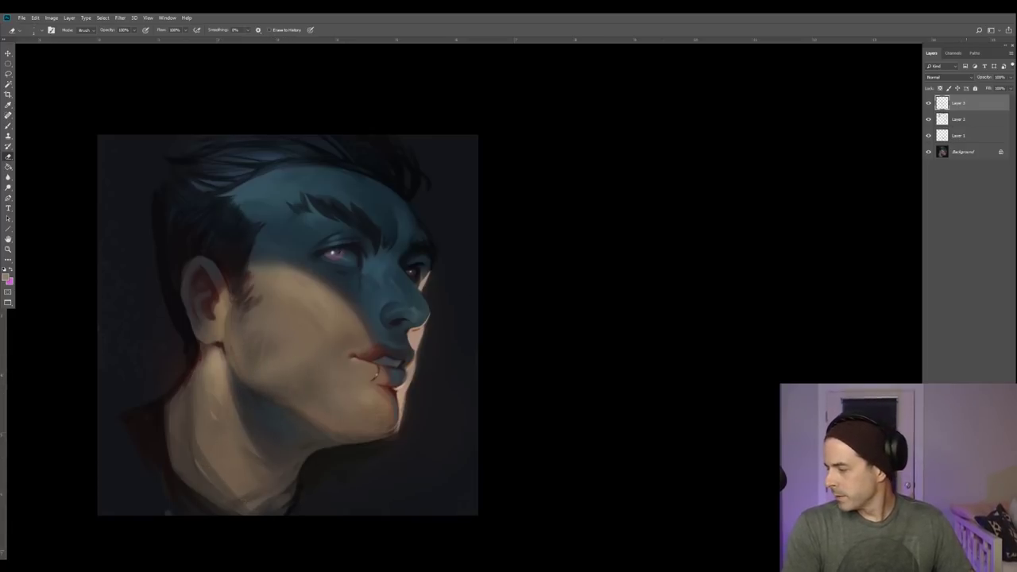
# Add a new empty layer on top of the stack and choose the DG_MASK brush.
pyautogui.hotkey('ctrl', 'shift', 'alt', 'n')
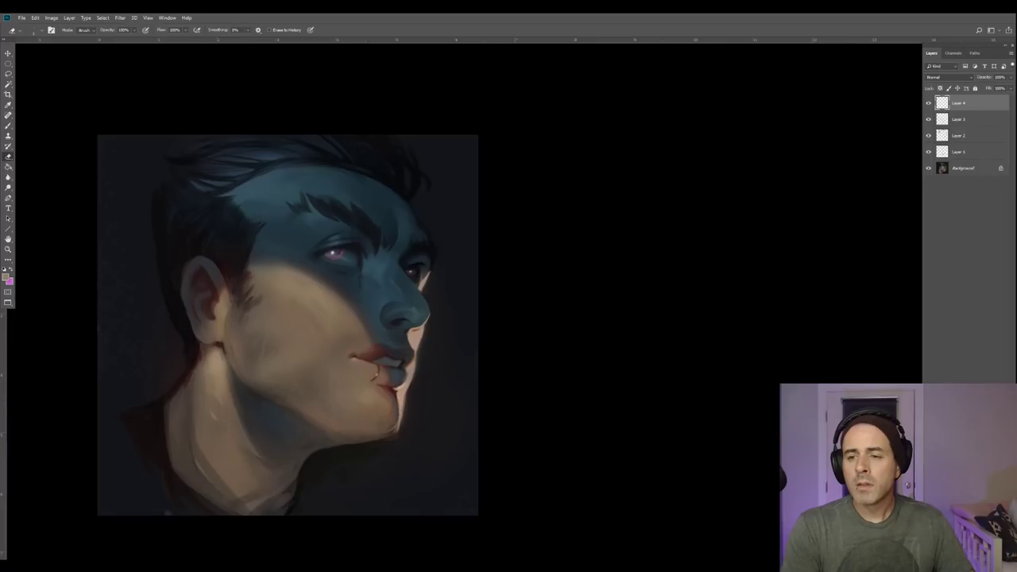
pyautogui.press('b')
pyautogui.click(39, 31)
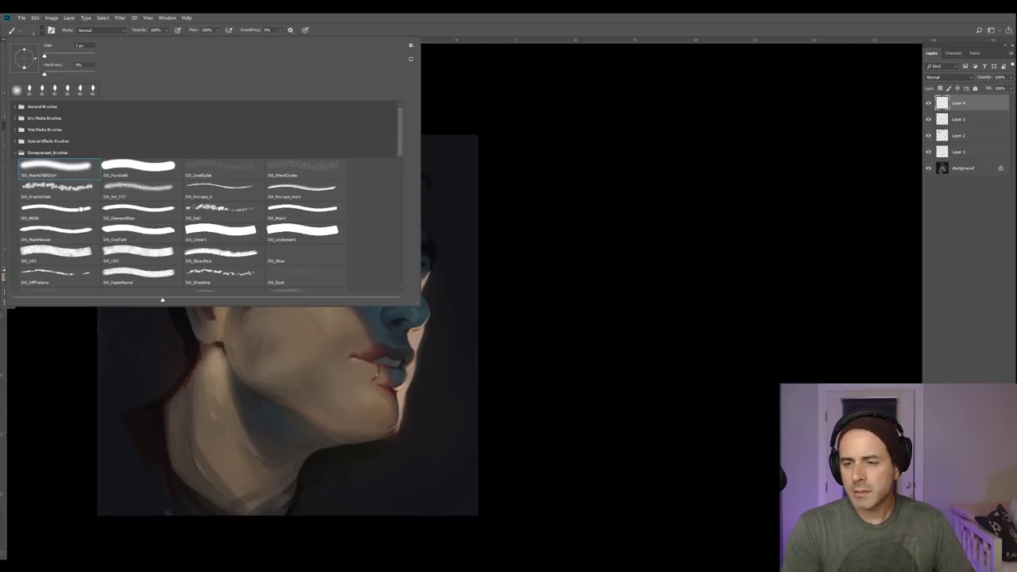
pyautogui.doubleClick(56, 209)
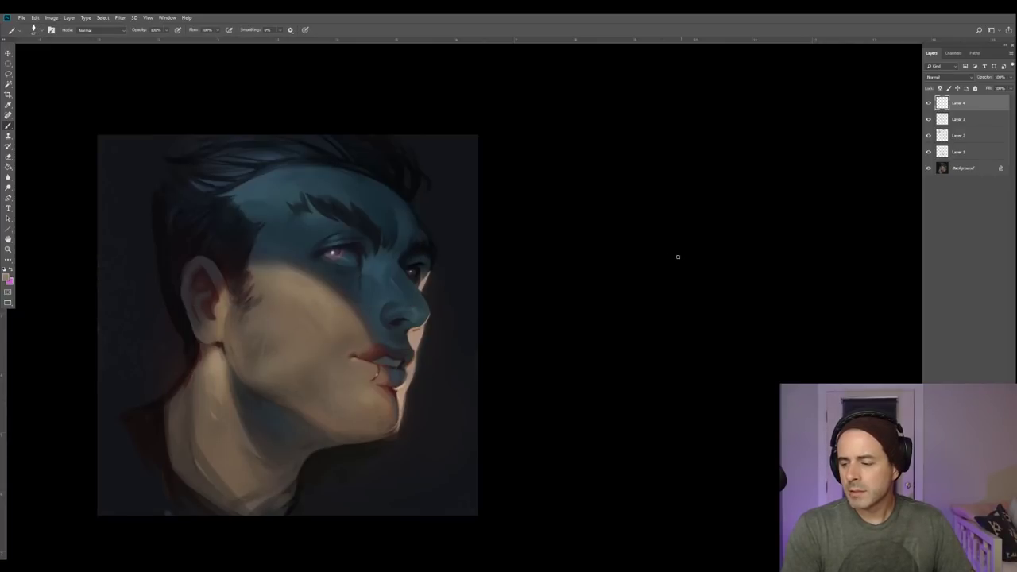
# Paint over the lower cheek and jaw with skin tones sampled from the lit side of the face.
pyautogui.keyDown('alt'); pyautogui.click(257, 381); pyautogui.keyUp('alt')
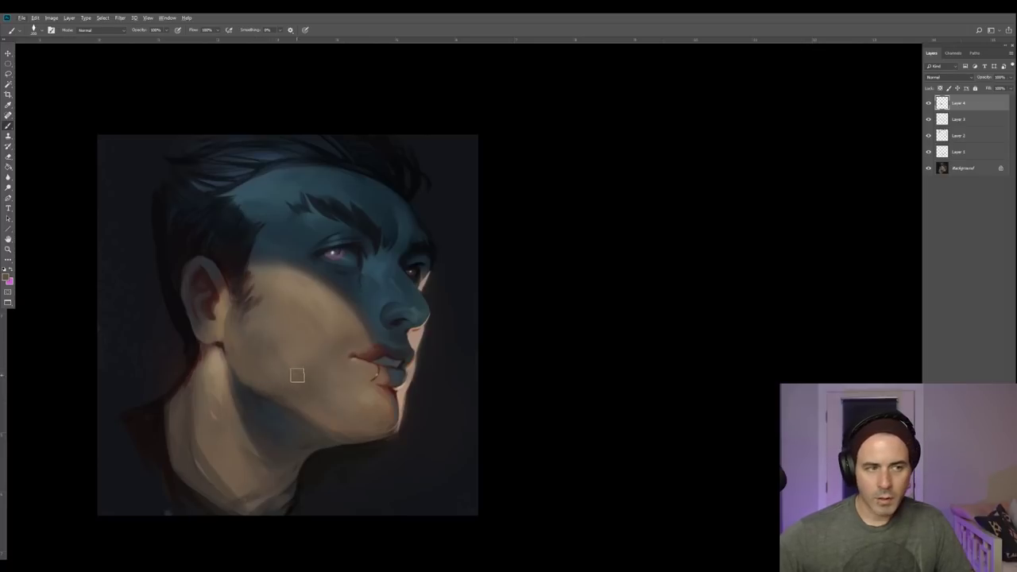
pyautogui.press(']')
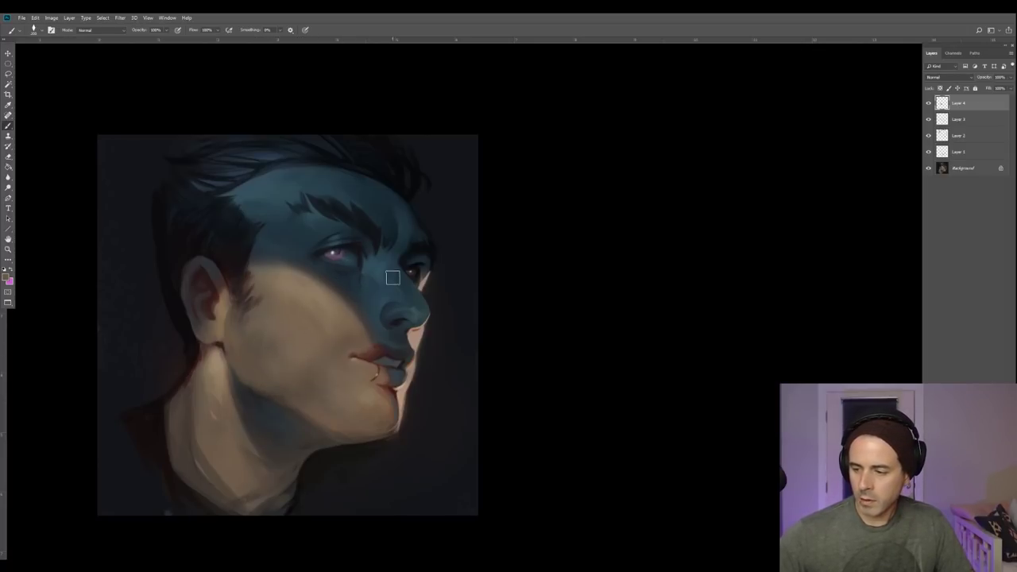
pyautogui.keyDown('alt'); pyautogui.click(301, 366); pyautogui.keyUp('alt')
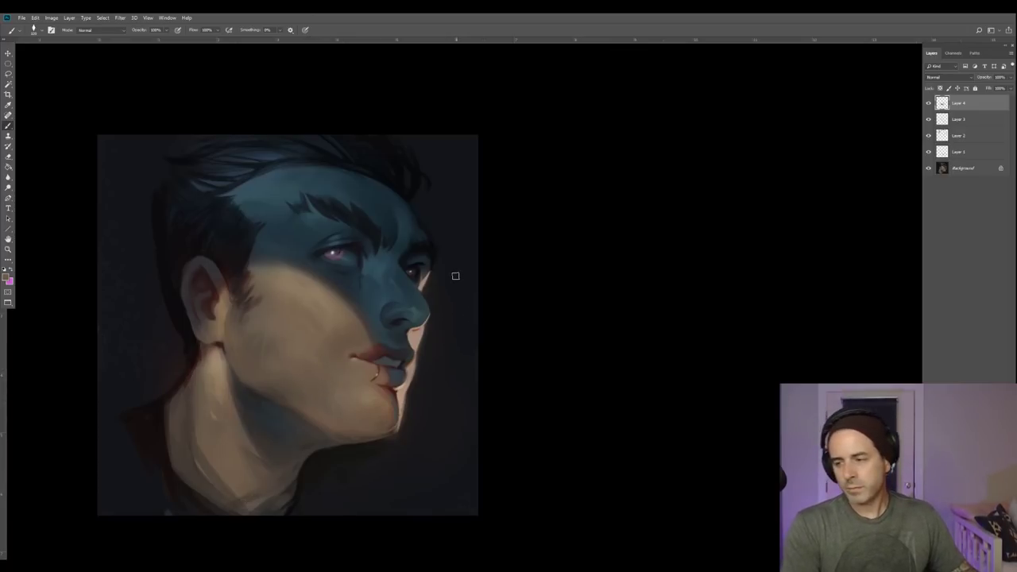
# Flip the canvas horizontally to check the portrait in mirror image.
pyautogui.hotkey('ctrl', 'shift', 'h')
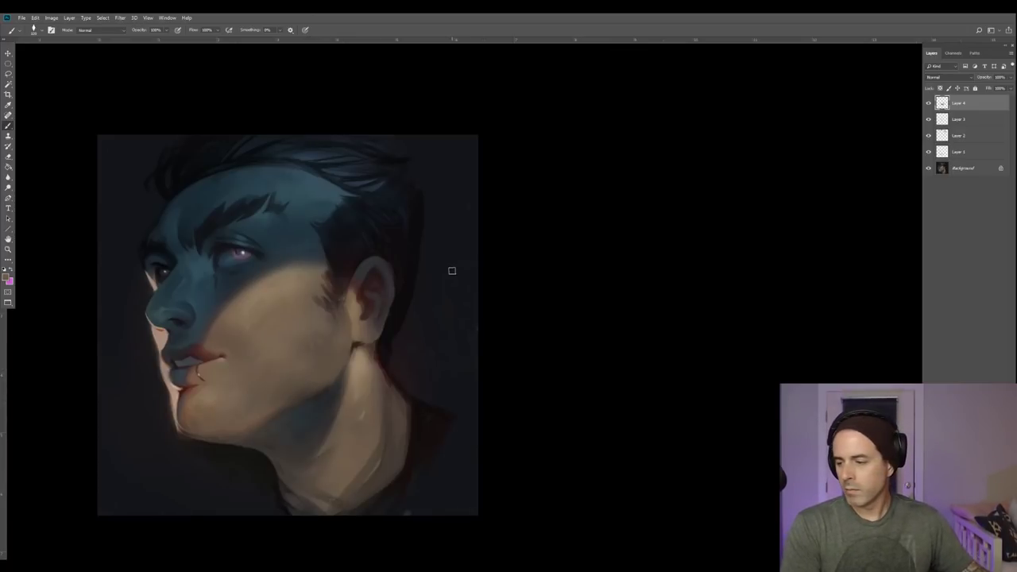
pyautogui.moveTo(307, 287); pyautogui.dragTo(344, 285)
pyautogui.hotkey('ctrl', 'Tab')
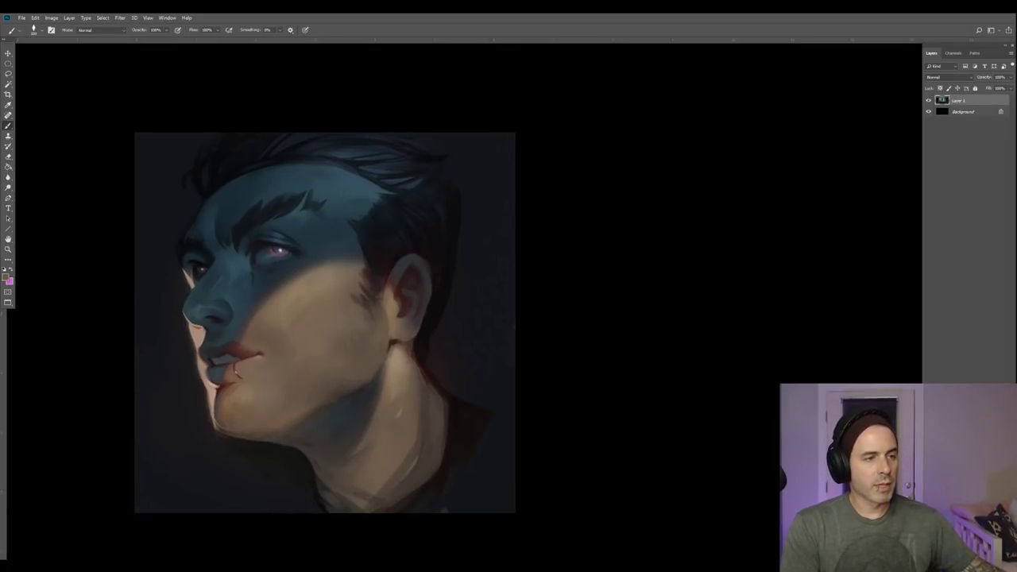
pyautogui.hotkey('ctrl', 'z')
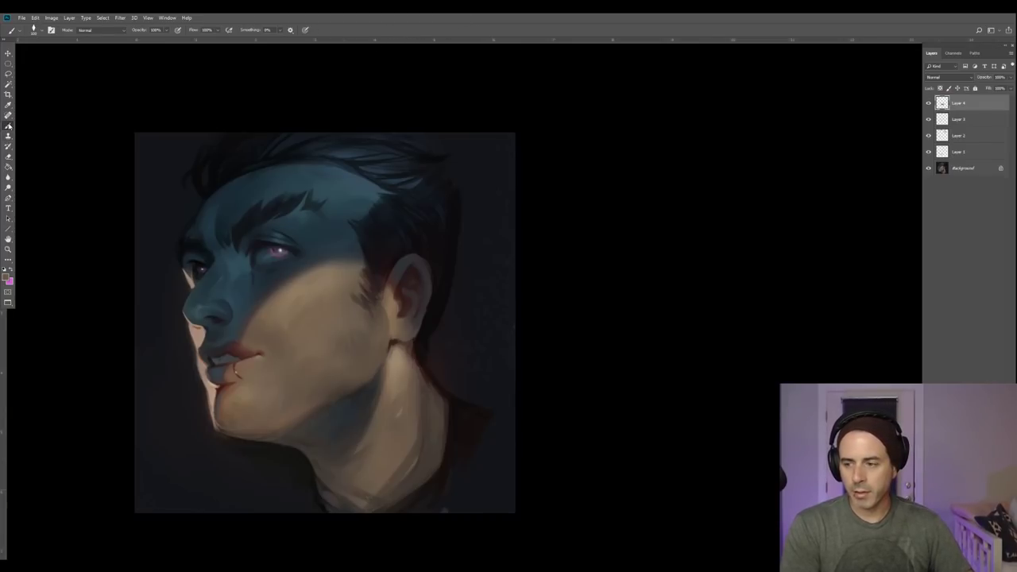
# Refine the corner of the mouth and the lower lip with colors sampled from the surrounding skin.
pyautogui.press('alt')
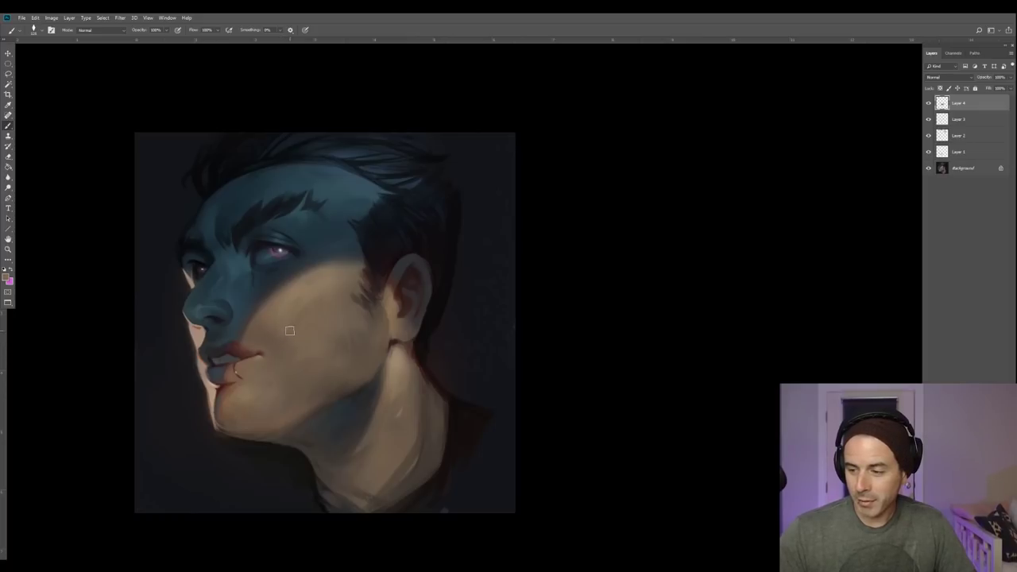
pyautogui.press('alt')
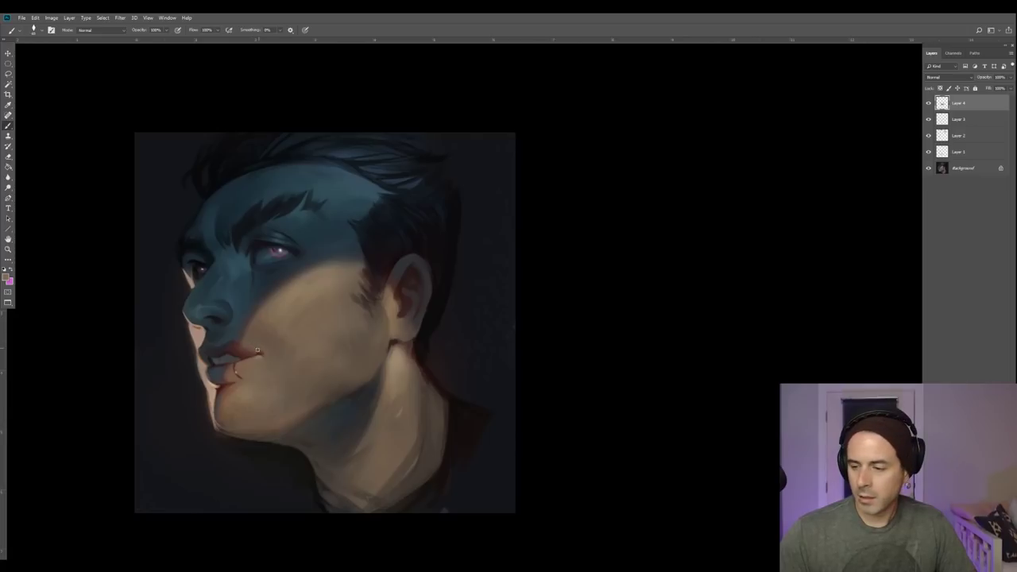
pyautogui.keyDown('alt'); pyautogui.click(262, 358); pyautogui.keyUp('alt')
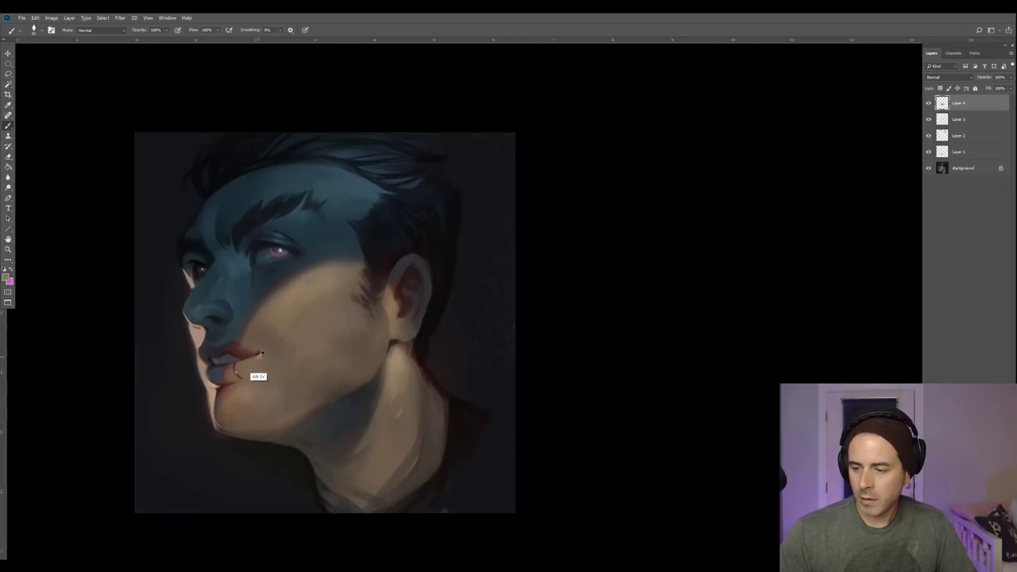
pyautogui.keyDown('alt'); pyautogui.click(244, 368); pyautogui.keyUp('alt')
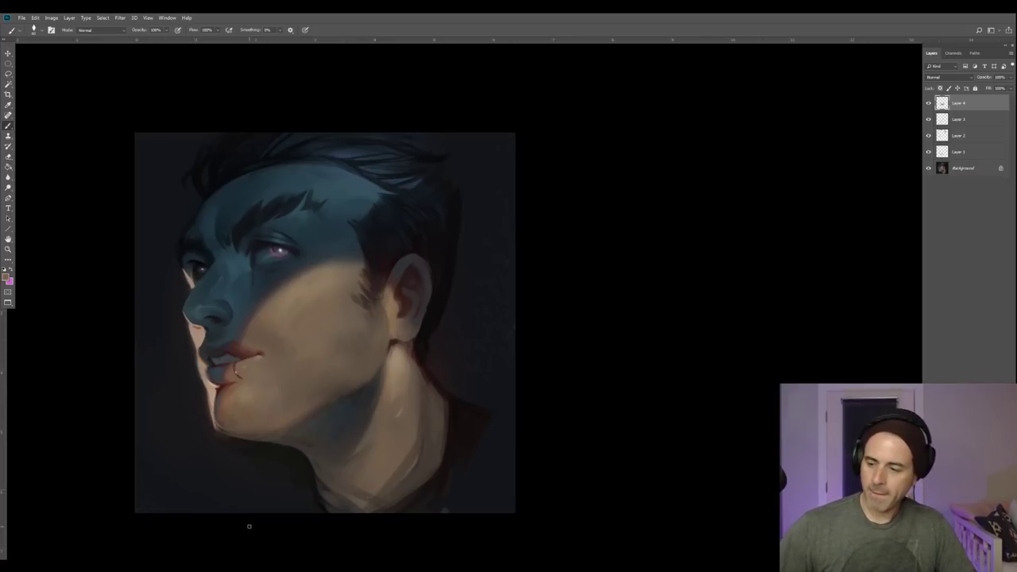
# Smooth the jawline and the underside of the chin with repeatedly sampled skin and shadow tones.
pyautogui.keyDown('alt'); pyautogui.click(281, 429); pyautogui.keyUp('alt')
pyautogui.keyDown('alt'); pyautogui.click(279, 411); pyautogui.keyUp('alt')
pyautogui.keyDown('alt'); pyautogui.click(305, 427); pyautogui.keyUp('alt')
pyautogui.keyDown('alt'); pyautogui.click(286, 435); pyautogui.keyUp('alt')
pyautogui.keyDown('alt'); pyautogui.click(289, 445); pyautogui.keyUp('alt')
# Paint the background beneath the chin and extend the dark shoulder behind the neck using sampled dark tones.
pyautogui.keyDown('alt'); pyautogui.click(223, 448); pyautogui.keyUp('alt')
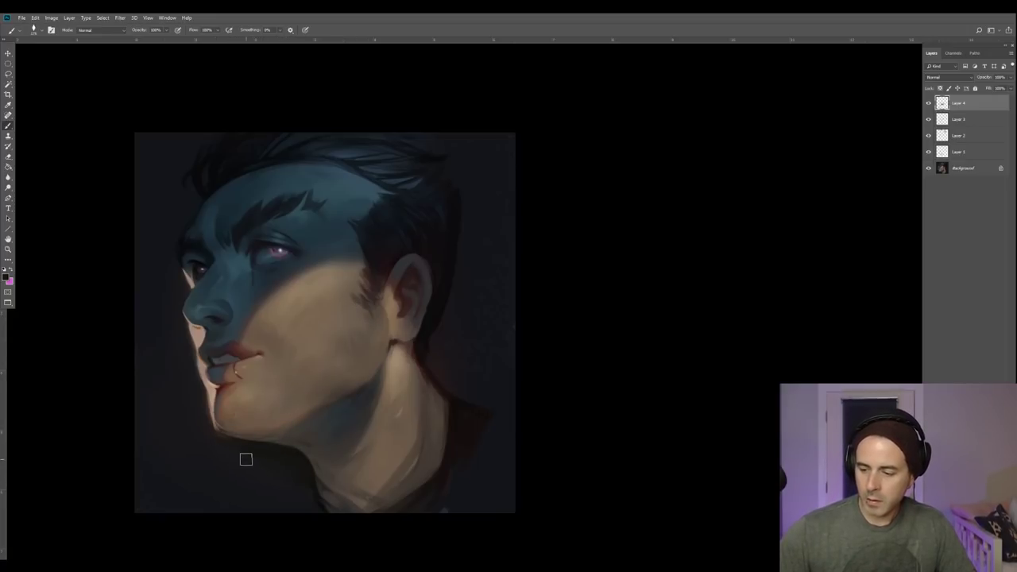
pyautogui.keyDown('alt'); pyautogui.click(289, 478); pyautogui.keyUp('alt')
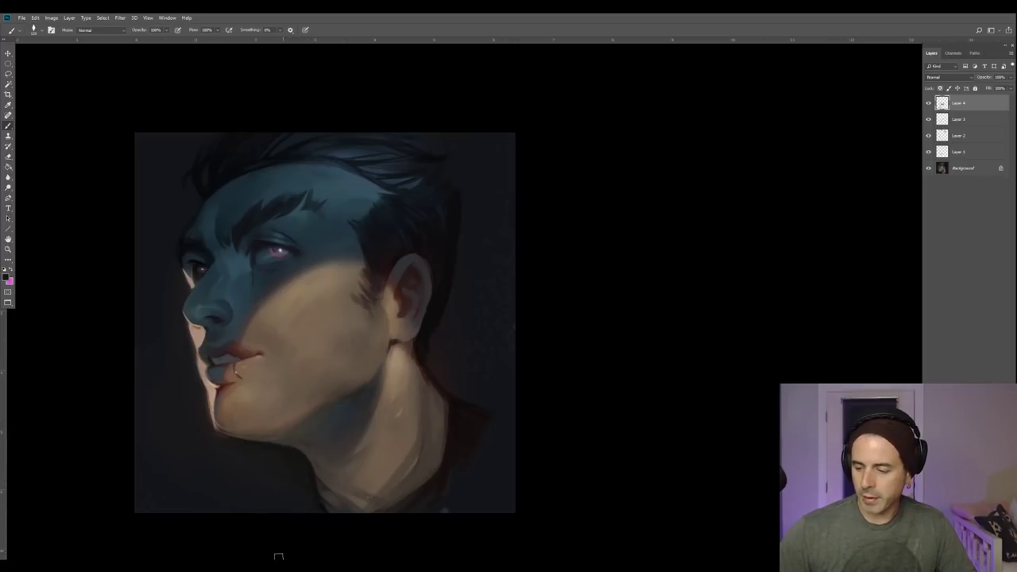
pyautogui.keyDown('alt'); pyautogui.click(484, 408); pyautogui.keyUp('alt')
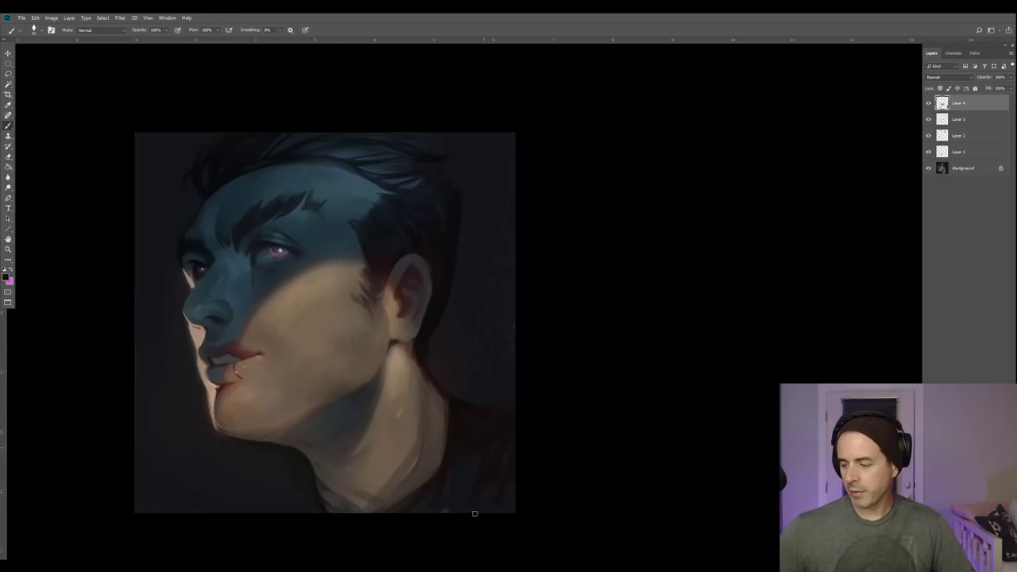
pyautogui.keyDown('alt'); pyautogui.click(424, 357); pyautogui.keyUp('alt')
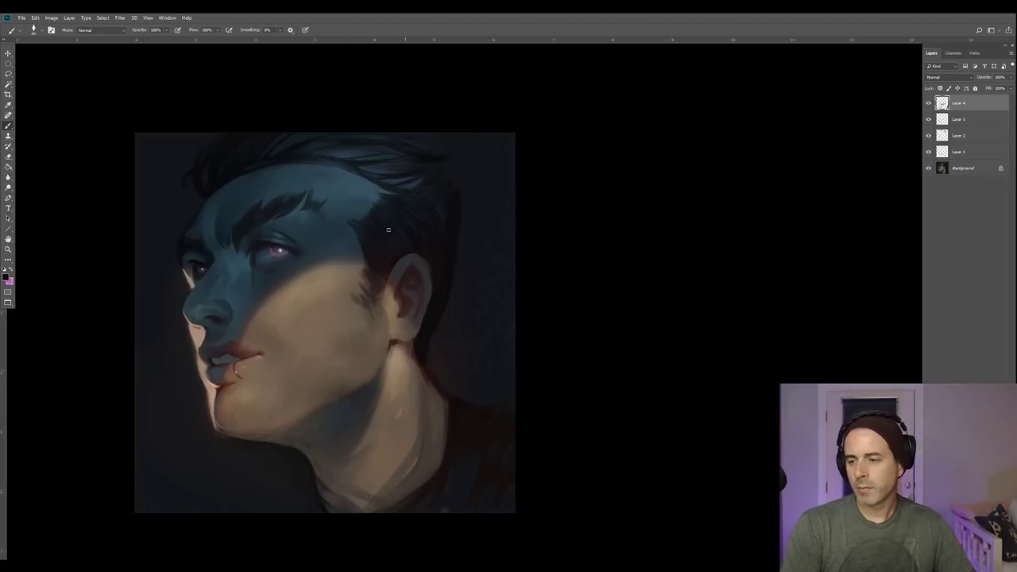
# Add another empty layer on top and choose the DG_PureSolid brush.
pyautogui.hotkey('ctrl', 'shift', 'alt', 'n')
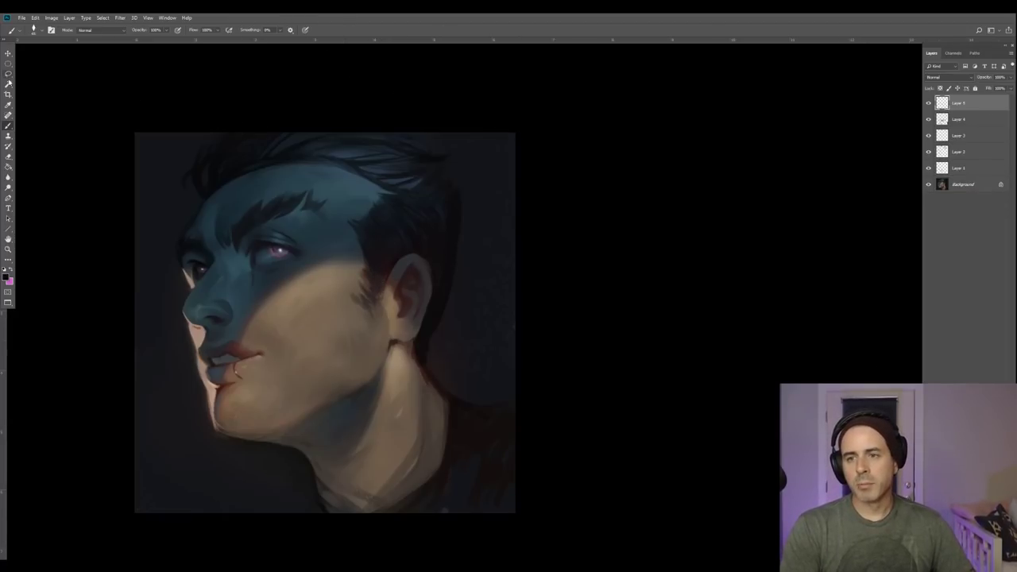
pyautogui.click(37, 32)
pyautogui.click(143, 165)
pyautogui.click(434, 53)
# Pick a light blue foreground color and cover the shadowed forehead, near eye and side of the nose with it.
pyautogui.click(8, 280)
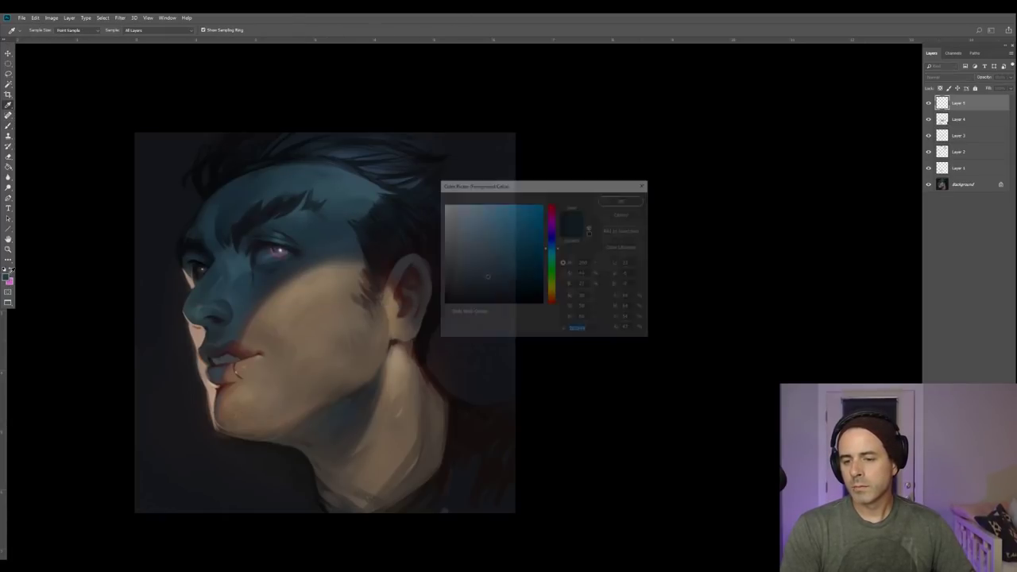
pyautogui.click(626, 201)
pyautogui.moveTo(252, 292); pyautogui.dragTo(342, 241)
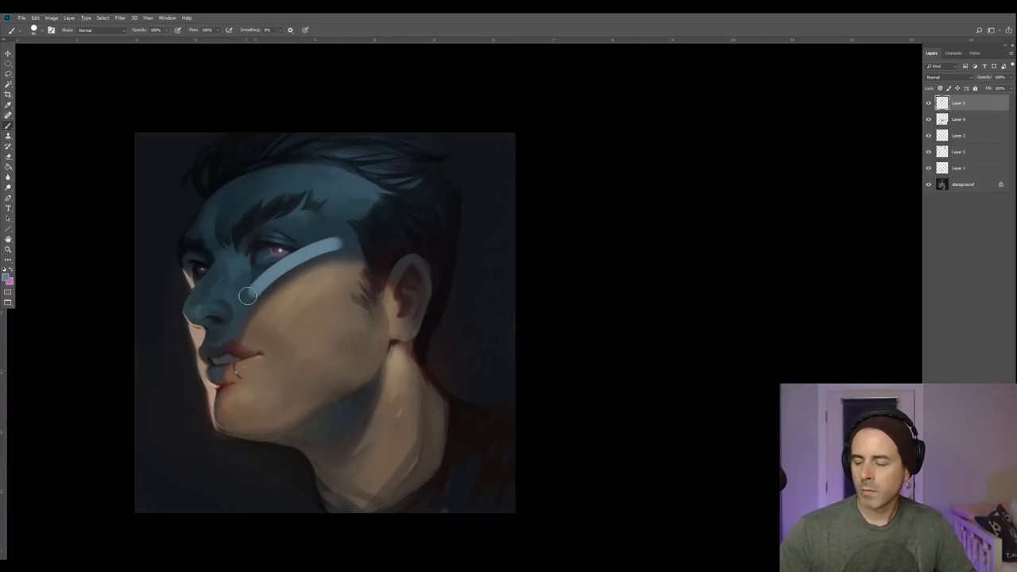
pyautogui.moveTo(264, 220)
pyautogui.mouseDown()
pyautogui.moveTo(326, 193)
pyautogui.moveTo(330, 230)
pyautogui.moveTo(343, 228)
pyautogui.moveTo(342, 201)
pyautogui.moveTo(297, 175)
pyautogui.moveTo(374, 195)
pyautogui.mouseUp()
# Set the light blue layer to the Color Dodge blend mode at 40% opacity.
pyautogui.click(946, 77)
pyautogui.click(947, 78)
pyautogui.scroll(-8, 947, 78)
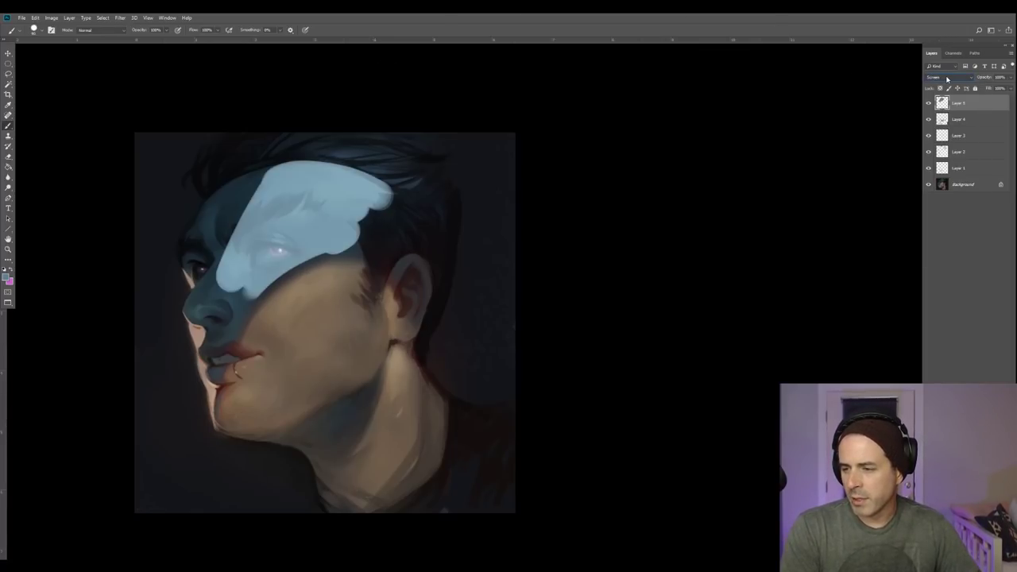
pyautogui.scroll(1, 947, 78)
pyautogui.scroll(-1, 947, 78)
pyautogui.click(1010, 77)
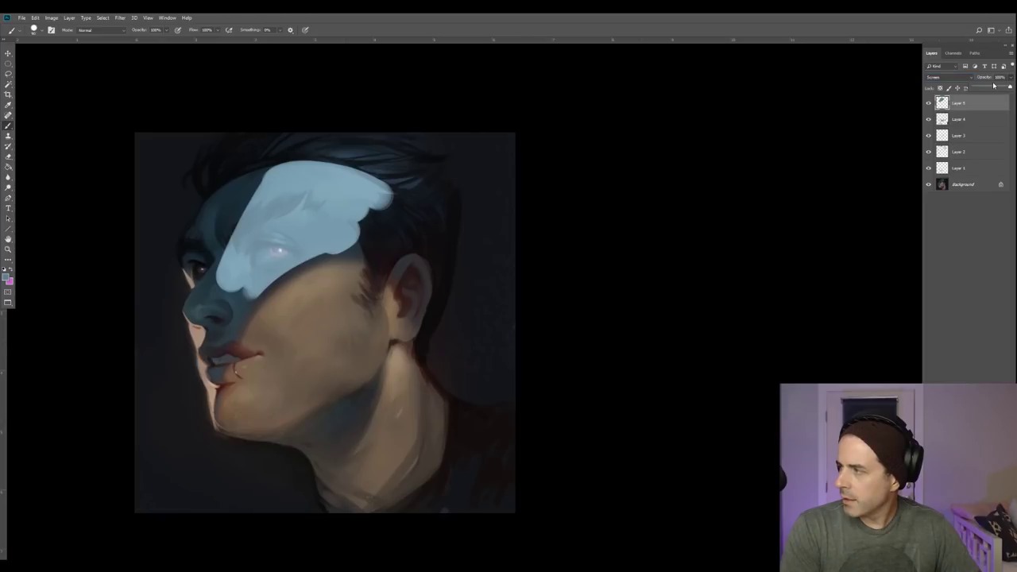
pyautogui.click(991, 88)
pyautogui.scroll(-1, 937, 76)
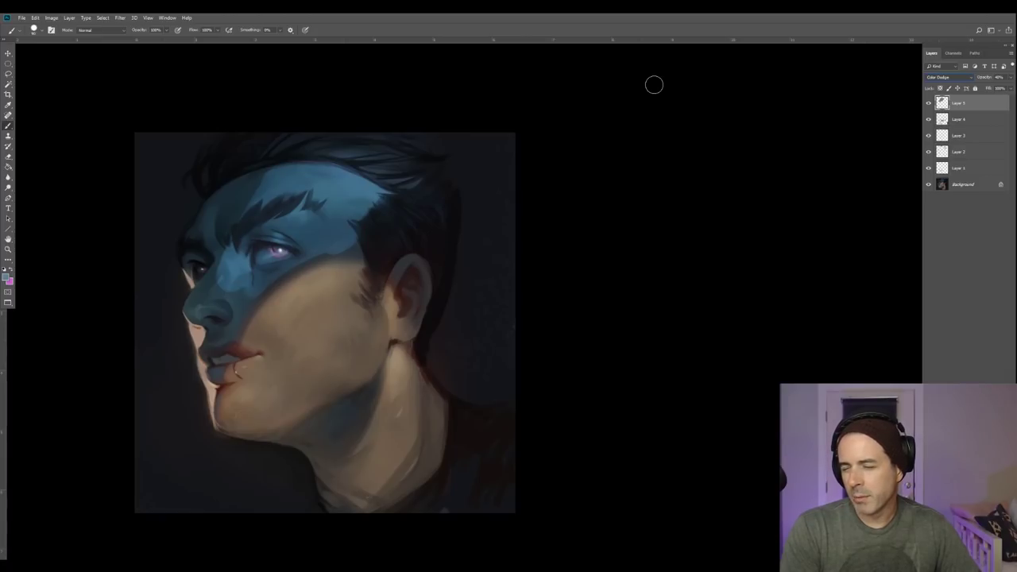
# Compare the neighbouring blend modes, including Linear Dodge (Add), and return the layer to Color Dodge.
pyautogui.press('Down')
pyautogui.press('Down')
pyautogui.press('Down')
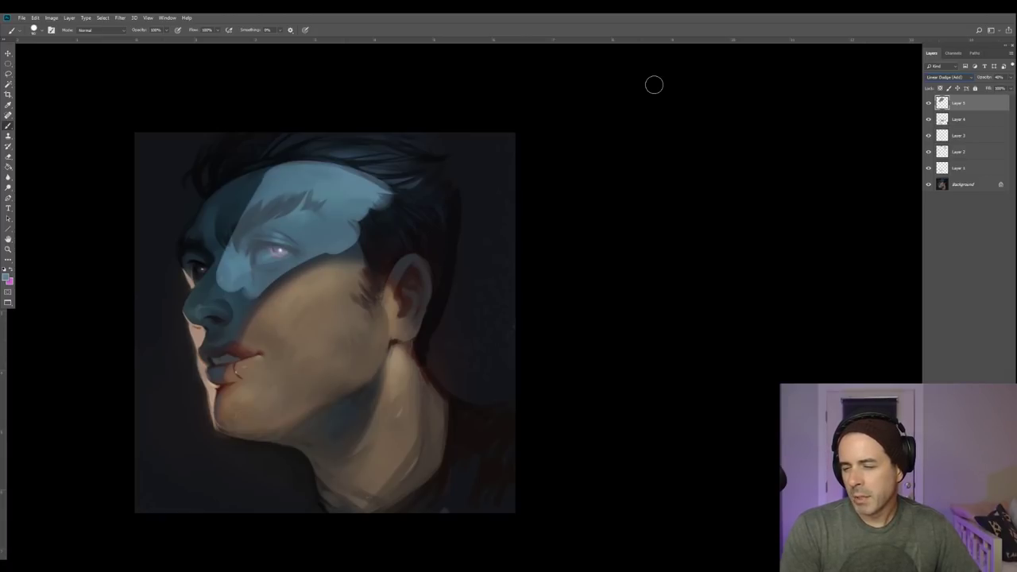
pyautogui.press('Up')
pyautogui.press('Up')
pyautogui.press('Up')
pyautogui.press('Up')
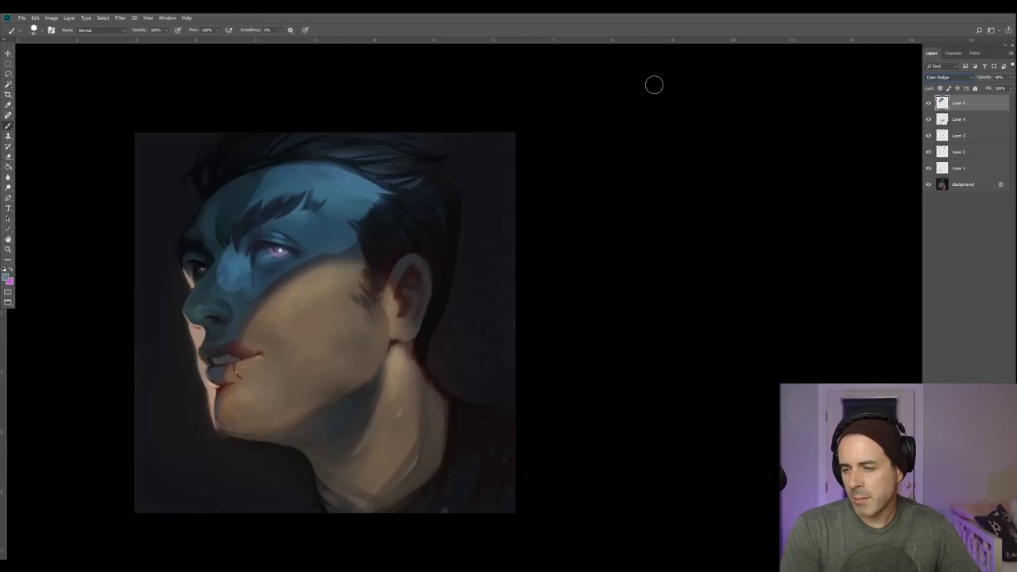
pyautogui.press('Down')
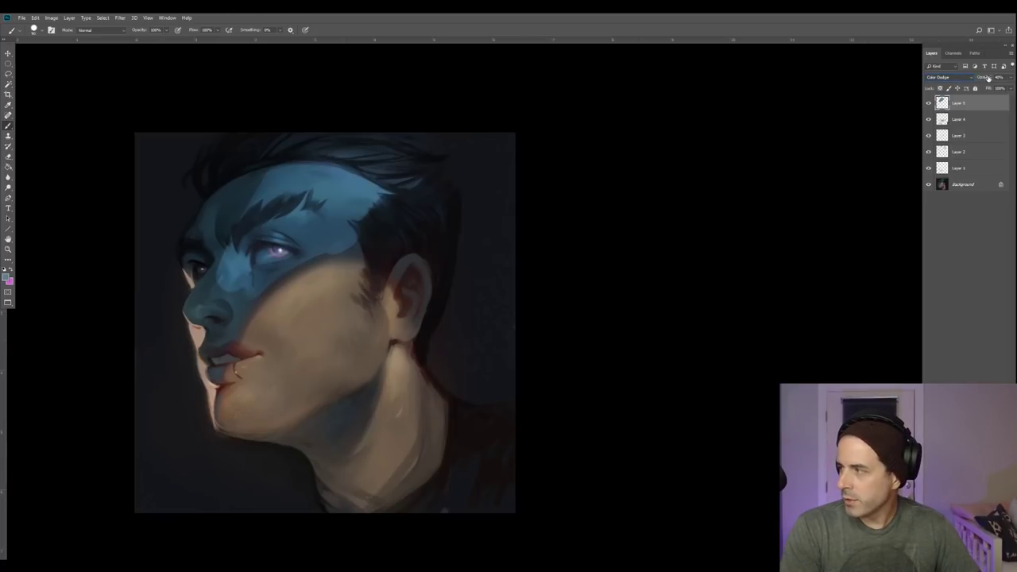
# Lower the layer's opacity to 30% and extend the blue glow over the rest of the forehead and nose.
pyautogui.click(1012, 78)
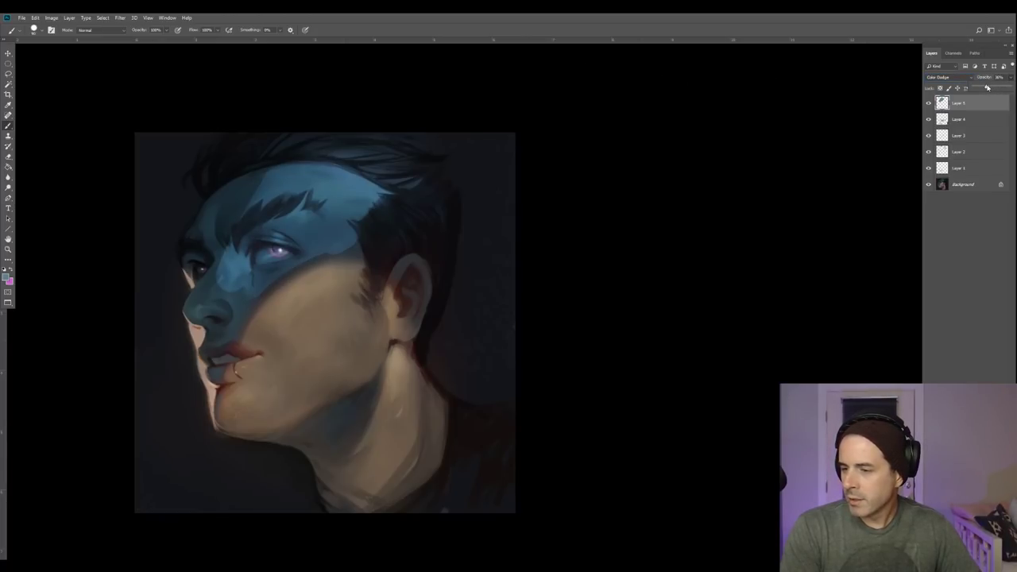
pyautogui.click(228, 227)
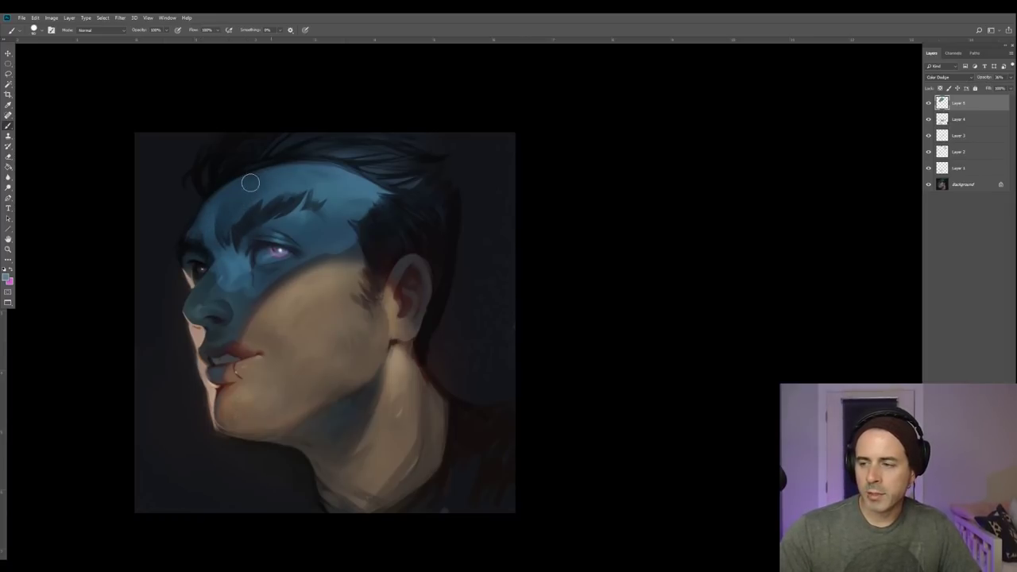
pyautogui.moveTo(203, 245)
pyautogui.mouseDown()
pyautogui.moveTo(193, 269)
pyautogui.moveTo(212, 259)
pyautogui.moveTo(219, 267)
pyautogui.moveTo(194, 312)
pyautogui.moveTo(233, 284)
pyautogui.moveTo(240, 308)
pyautogui.mouseUp()
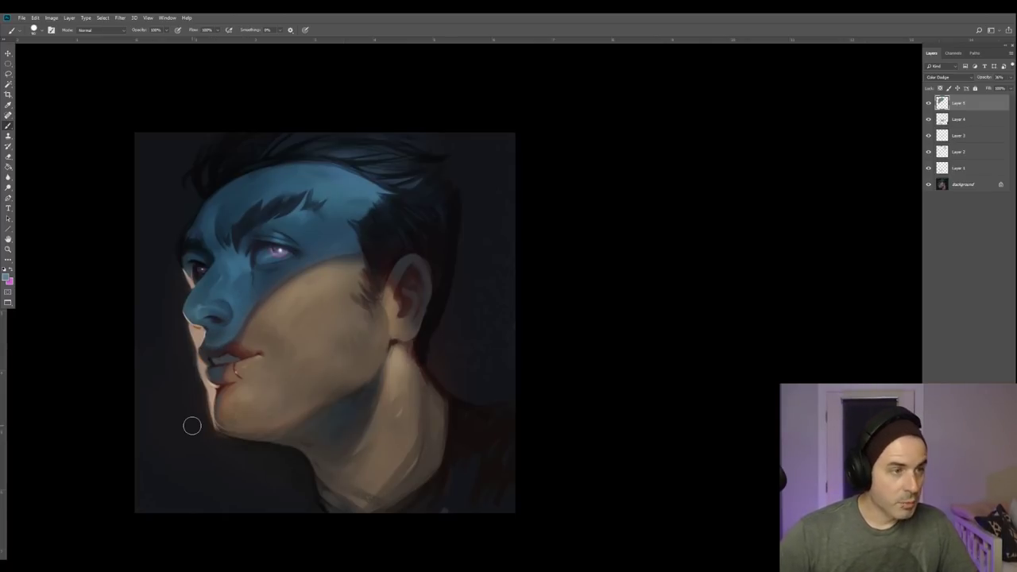
# Shrink the brush and add the blue glow to the shadowed lips and the outer rim of the ear.
pyautogui.press('[')
pyautogui.press('[')
pyautogui.press('[')
pyautogui.press('[')
pyautogui.press('[')
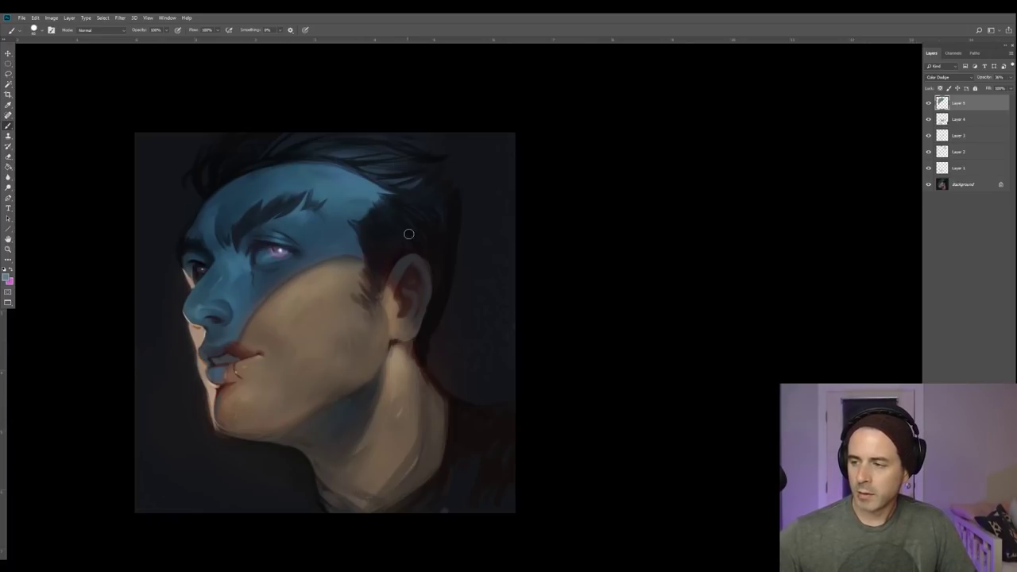
pyautogui.moveTo(395, 275)
pyautogui.mouseDown()
pyautogui.moveTo(416, 324)
pyautogui.moveTo(411, 258)
pyautogui.moveTo(411, 276)
pyautogui.moveTo(413, 261)
pyautogui.moveTo(422, 265)
pyautogui.moveTo(418, 319)
pyautogui.mouseUp()
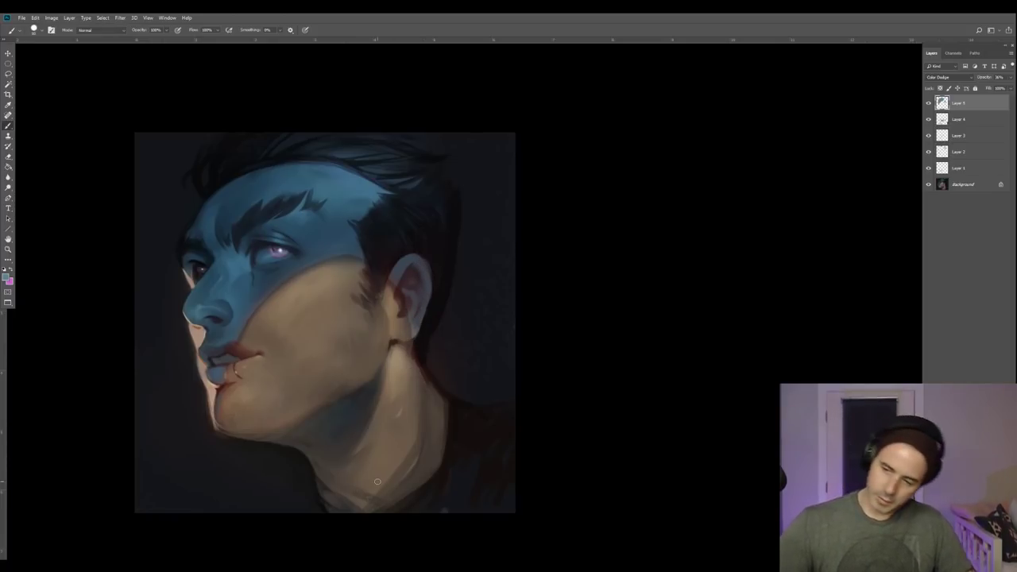
# Reduce the Color Dodge layer's opacity to 23% and switch to the Eraser.
pyautogui.click(1006, 80)
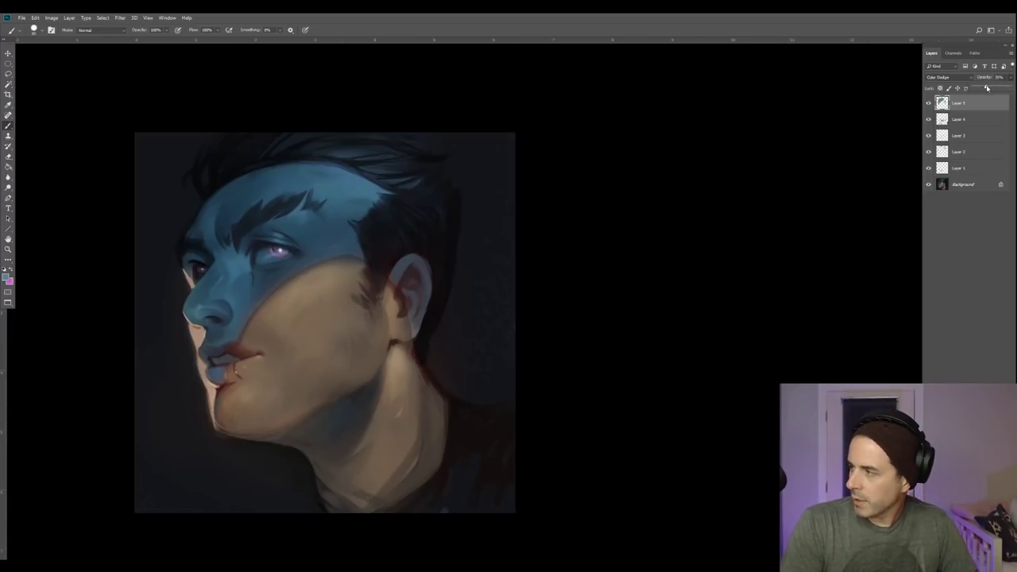
pyautogui.moveTo(968, 88); pyautogui.dragTo(964, 88)
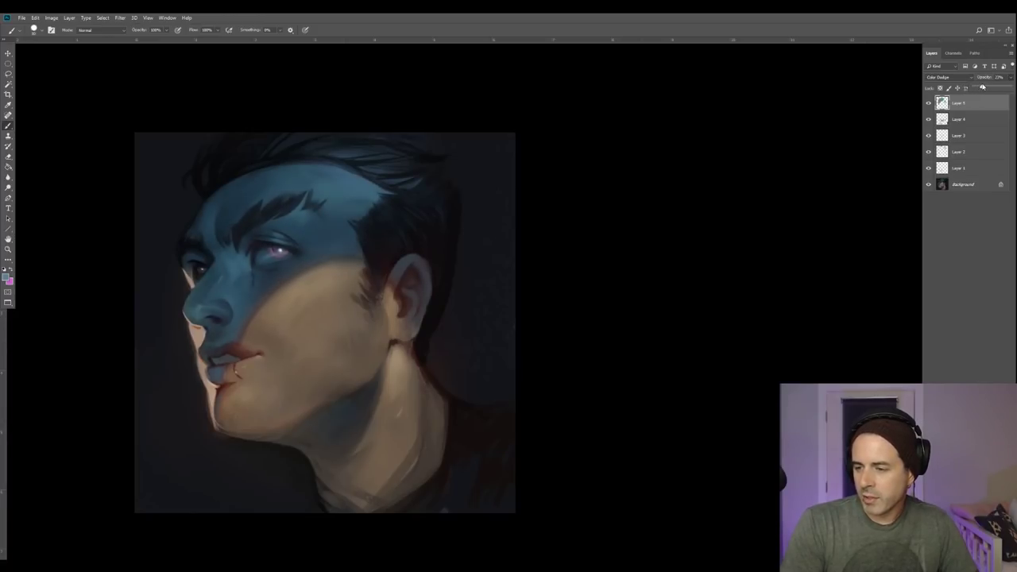
pyautogui.press('e')
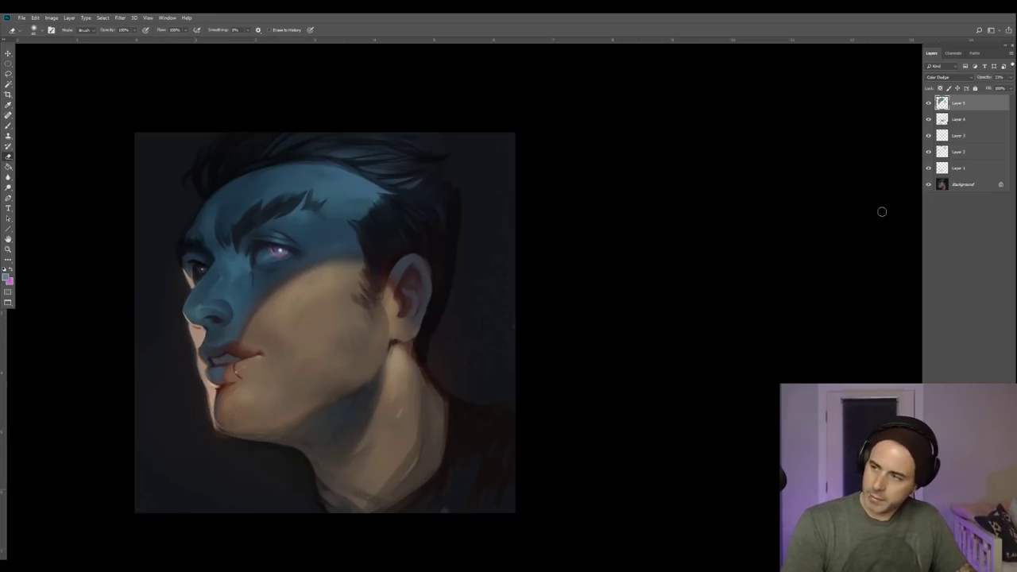
# Add a new layer on top of the stack and set its blend mode to Overlay.
pyautogui.hotkey('ctrl', 'shift', 'alt', 'n')
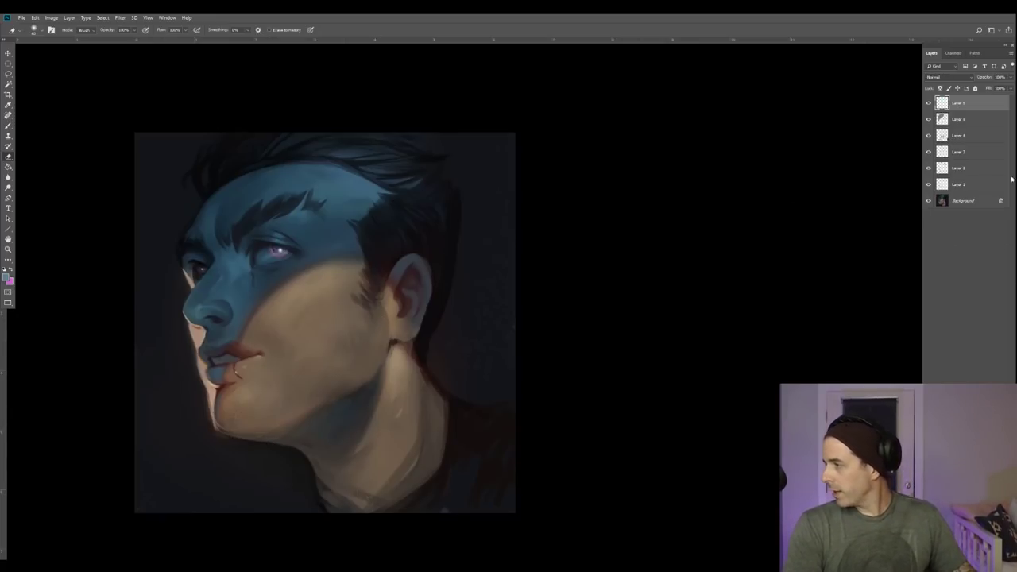
pyautogui.click(942, 77)
pyautogui.click(950, 175)
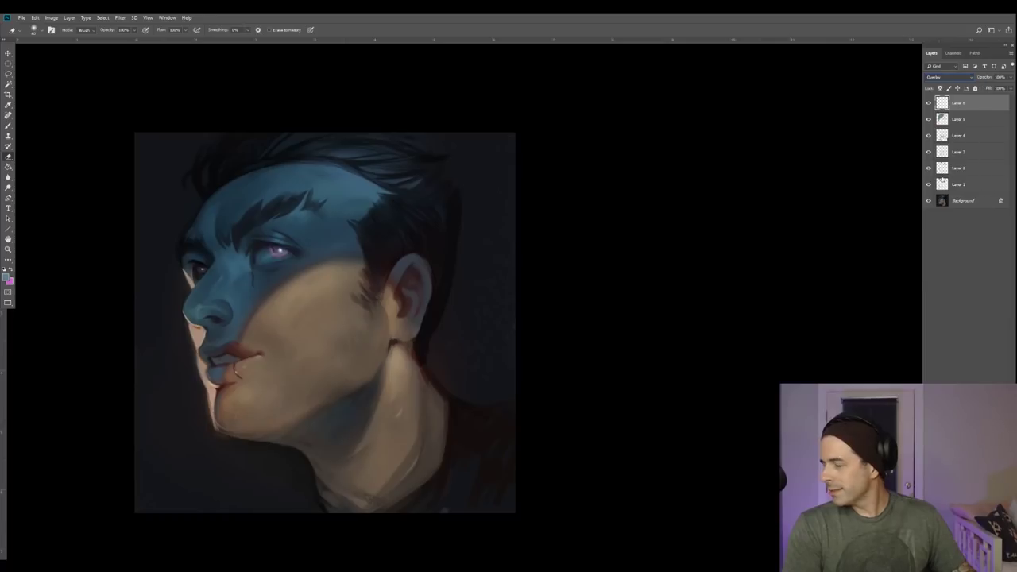
# Choose the soft DG_MainAIRBRUSH brush and set the foreground to a salmon orange (R 219, G 148, B 126).
pyautogui.click(8, 126)
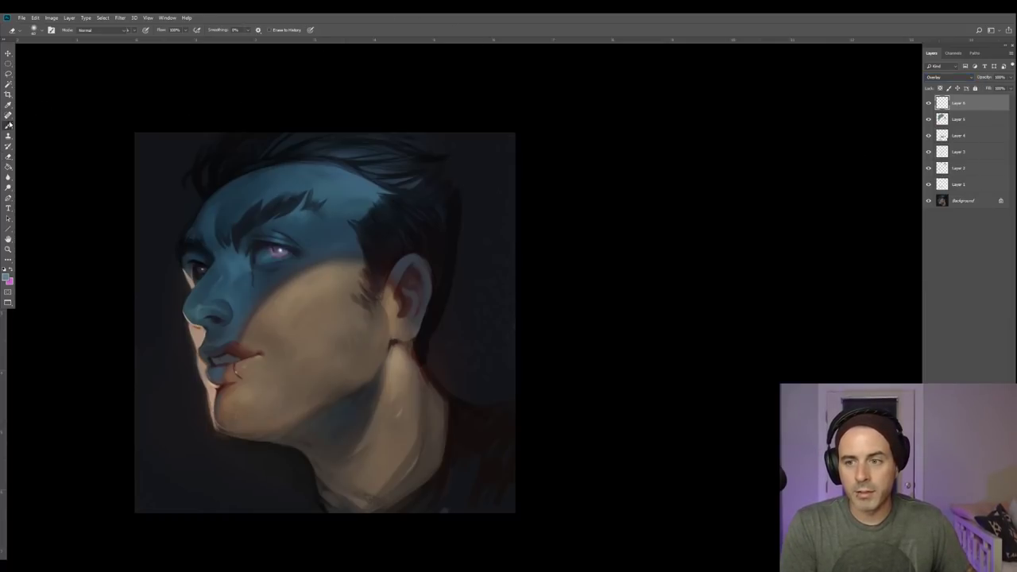
pyautogui.click(43, 30)
pyautogui.doubleClick(75, 165)
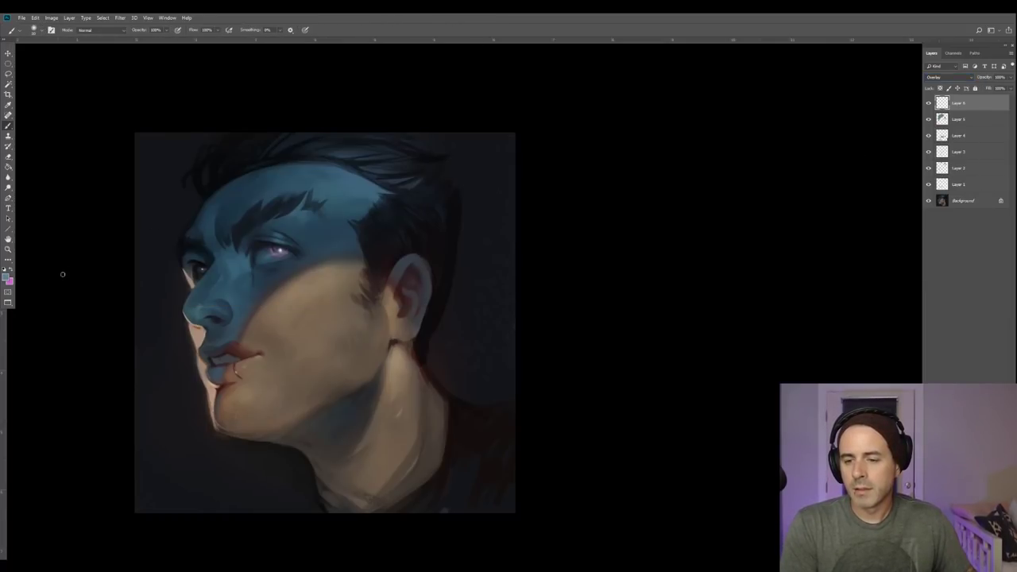
pyautogui.click(6, 279)
pyautogui.click(551, 294)
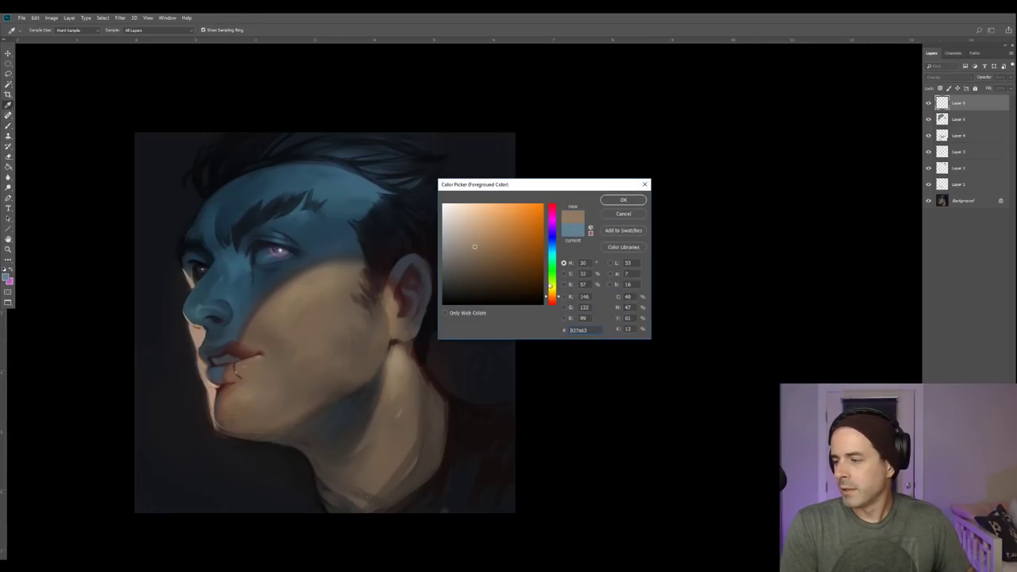
pyautogui.click(554, 303)
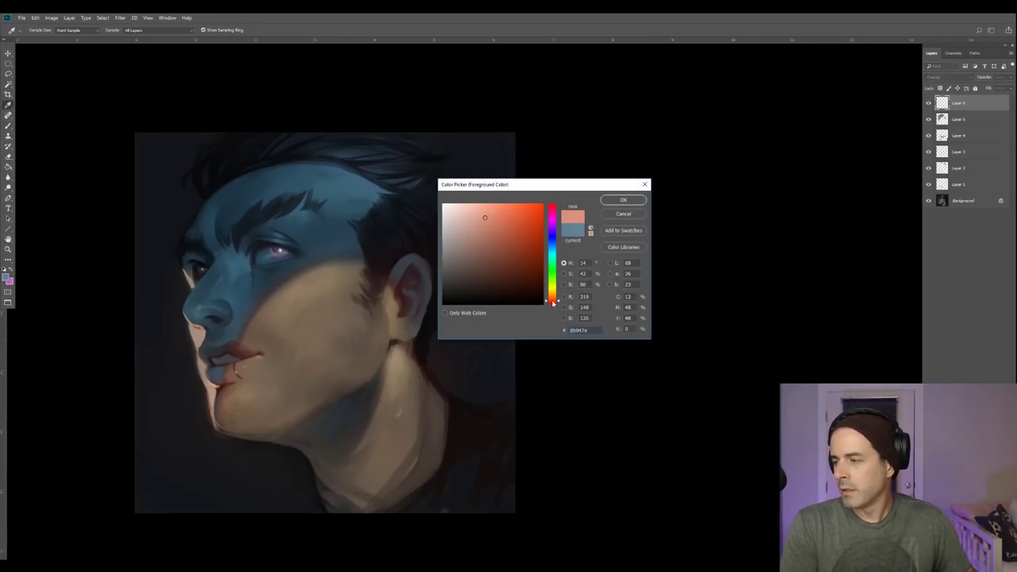
pyautogui.click(623, 200)
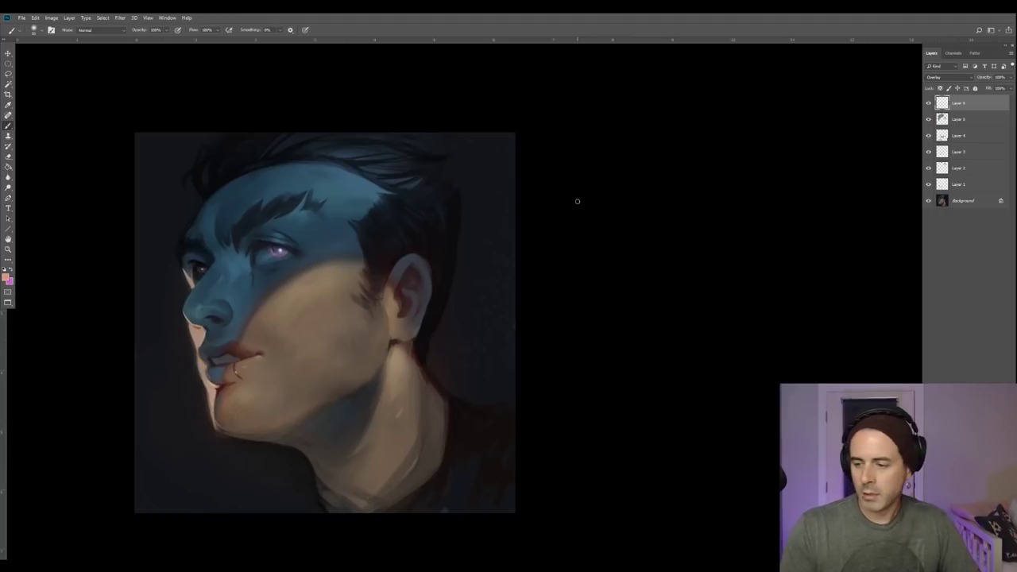
# Paint an orange glow along the shadow edge across the cheek and beside the mouth, enlarging the brush for a softer pass.
pyautogui.moveTo(238, 348)
pyautogui.mouseDown()
pyautogui.moveTo(260, 308)
pyautogui.moveTo(242, 346)
pyautogui.moveTo(292, 281)
pyautogui.moveTo(251, 325)
pyautogui.moveTo(295, 279)
pyautogui.moveTo(283, 290)
pyautogui.moveTo(327, 267)
pyautogui.moveTo(295, 279)
pyautogui.moveTo(370, 260)
pyautogui.mouseUp()
pyautogui.press(']')
pyautogui.press(']')
pyautogui.press(']')
pyautogui.moveTo(251, 346); pyautogui.dragTo(292, 281)
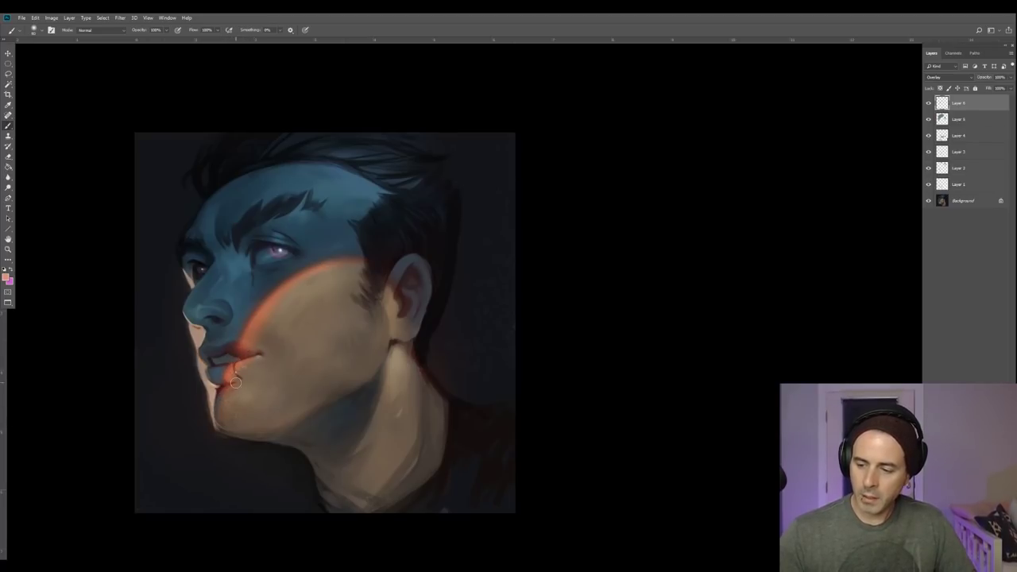
# Extend the orange glow down the chin's shadow edge and, with a larger brush, onto the neck and the skin below the ear.
pyautogui.moveTo(220, 415); pyautogui.dragTo(224, 410)
pyautogui.press(']')
pyautogui.press(']')
pyautogui.press(']')
pyautogui.press(']')
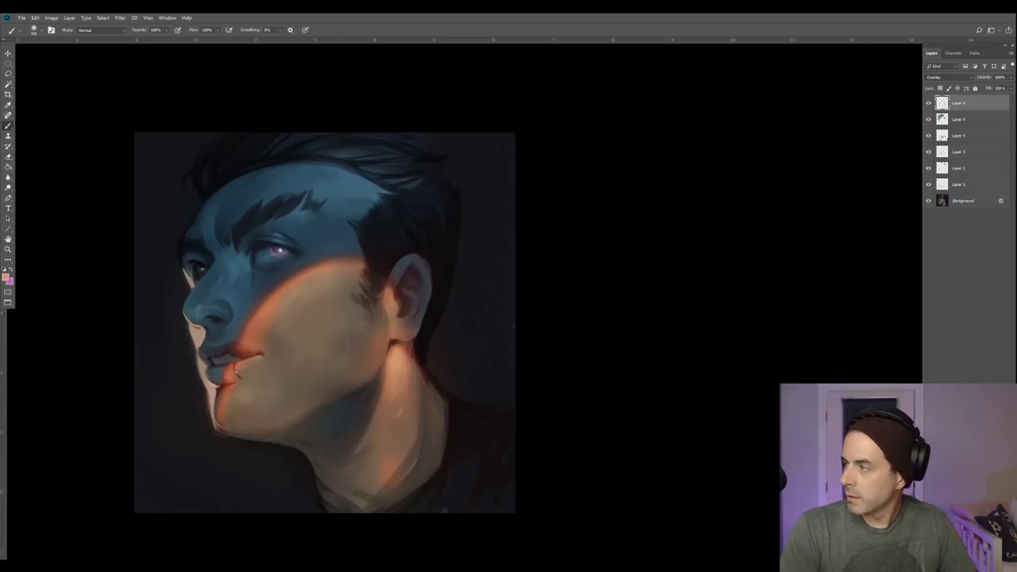
# Lower the Overlay layer's opacity slightly to soften the orange glow.
pyautogui.click(1010, 78)
pyautogui.moveTo(1002, 89); pyautogui.dragTo(1000, 89)
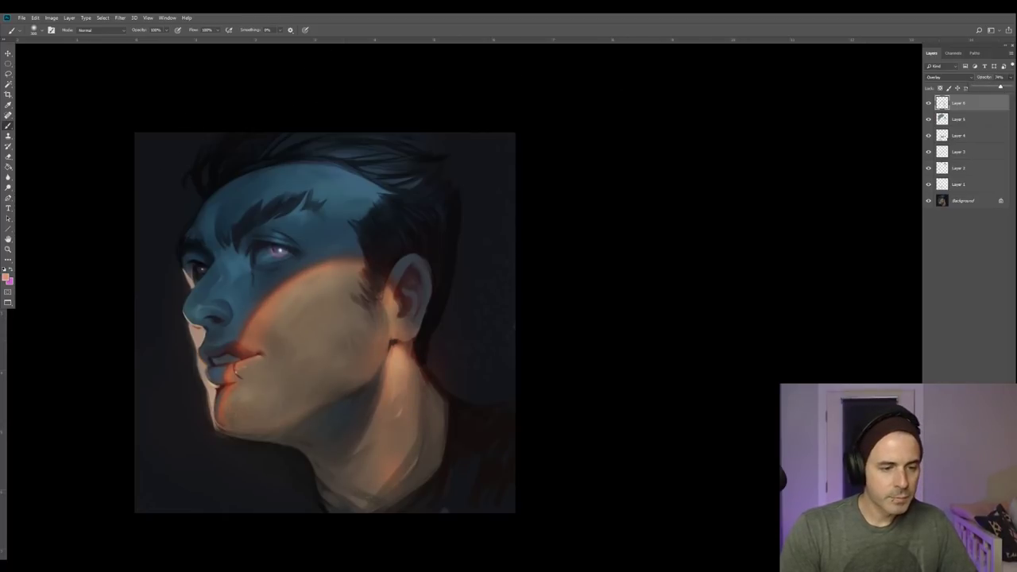
pyautogui.press('Return')
pyautogui.hotkey('ctrl', 'Tab')
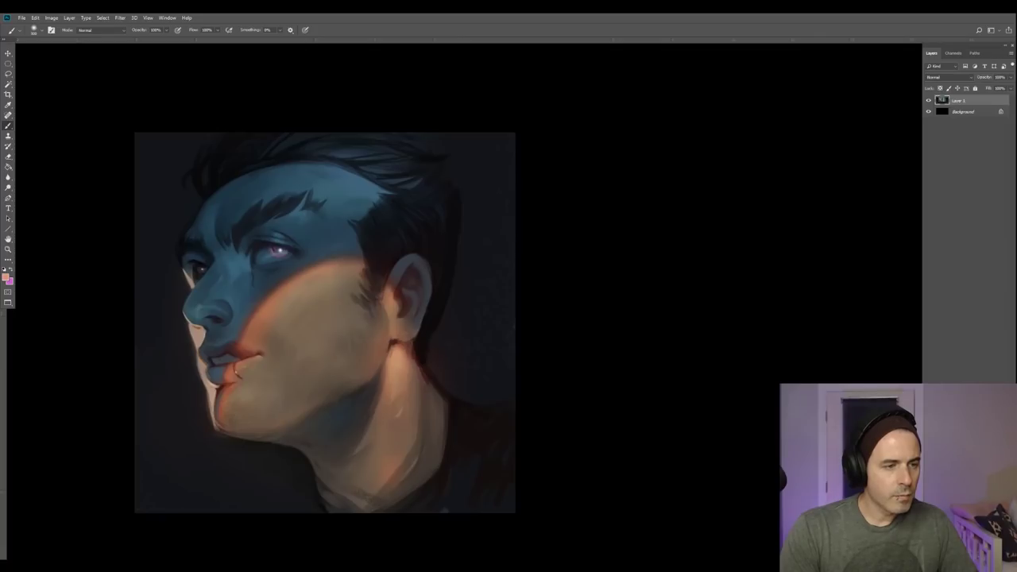
pyautogui.hotkey('ctrl', 'z')
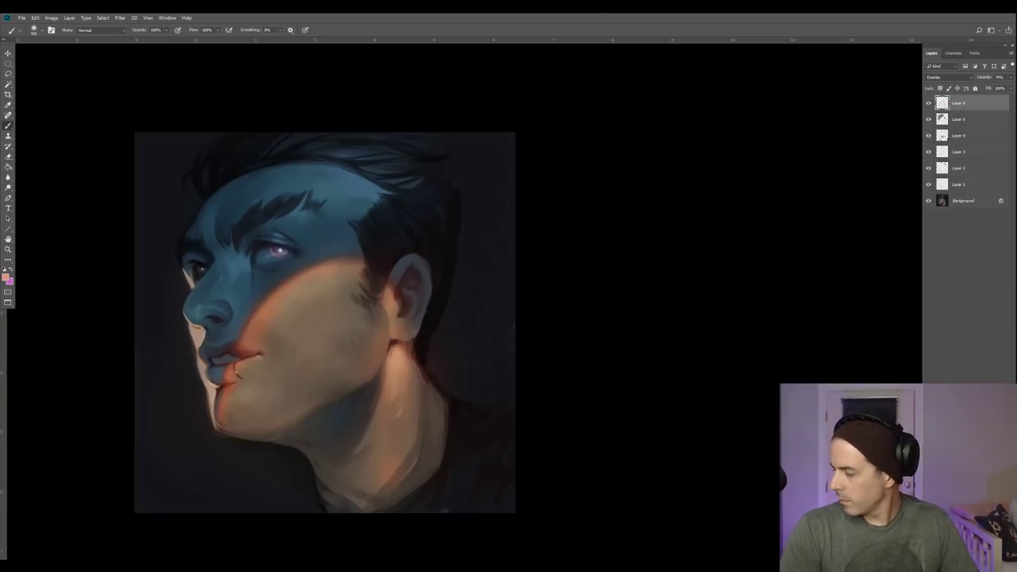
# Add another new layer in Normal mode and switch to the DG_MAIN brush.
pyautogui.hotkey('ctrl', 'shift', 'alt', 'n')
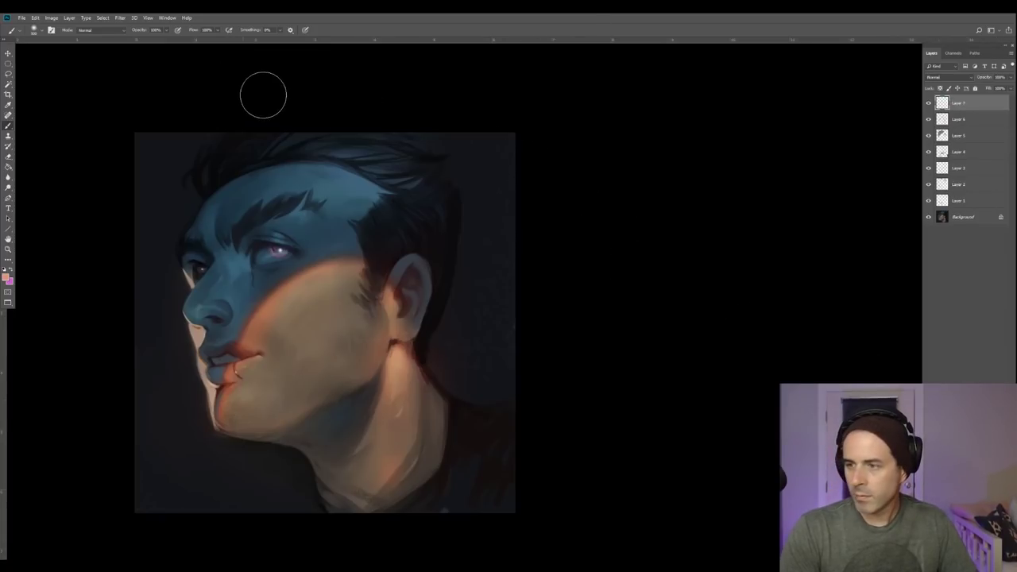
pyautogui.click(35, 31)
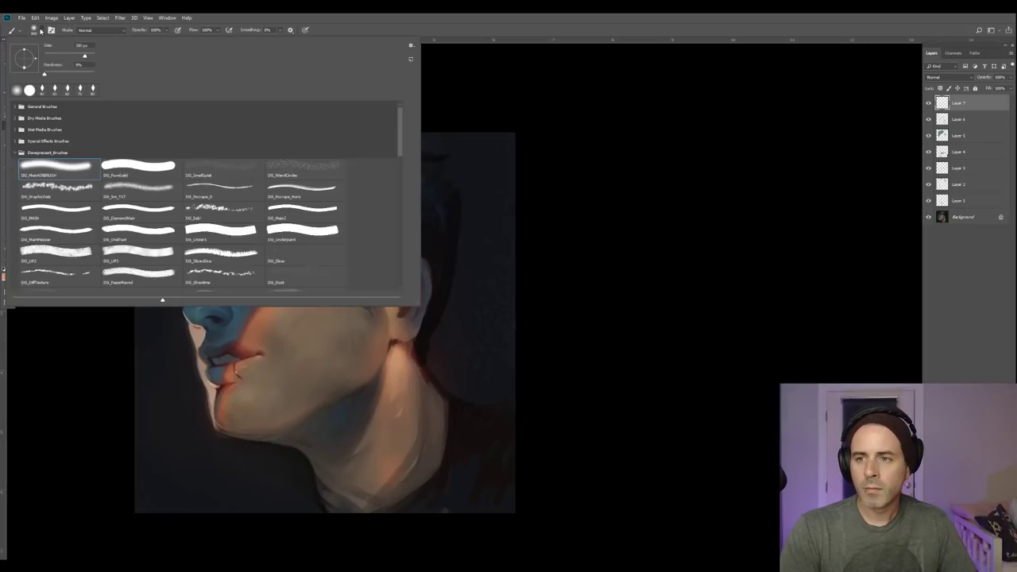
pyautogui.doubleClick(53, 213)
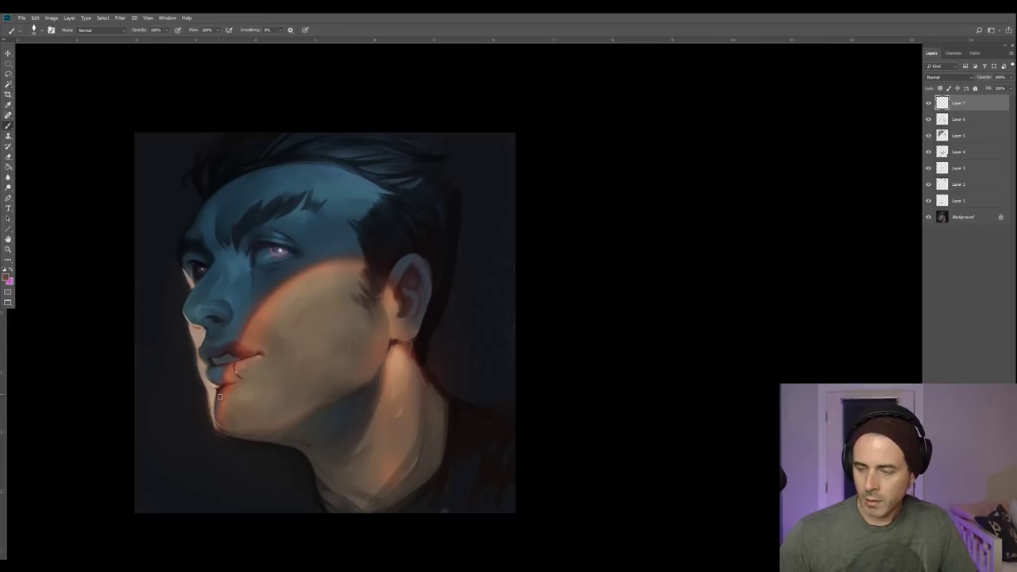
# Sample nearby skin tones and blend the lower chin, reducing the brush size for finer strokes.
pyautogui.keyDown('alt'); pyautogui.click(243, 435); pyautogui.keyUp('alt')
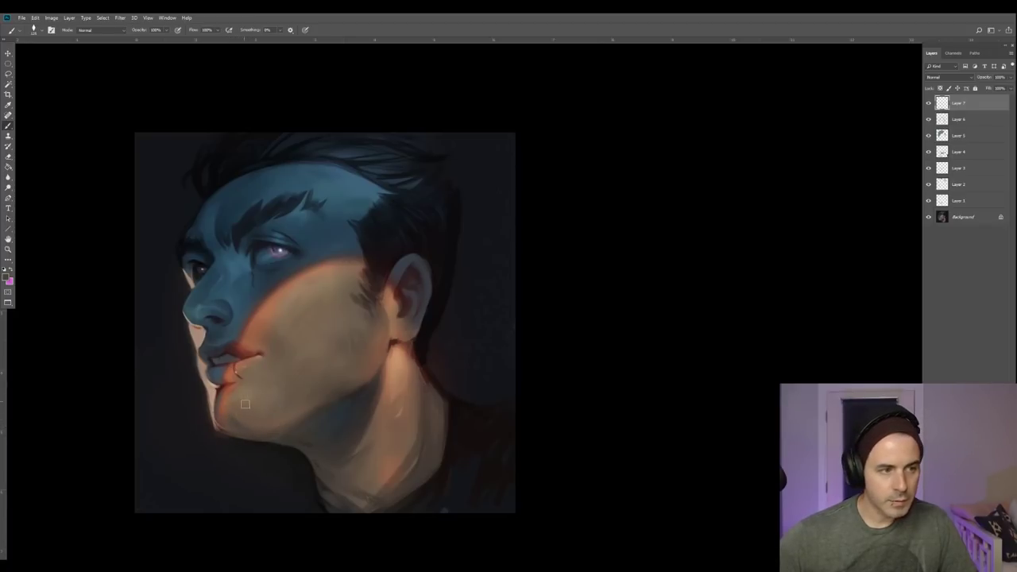
pyautogui.keyDown('alt'); pyautogui.click(241, 422); pyautogui.keyUp('alt')
pyautogui.keyDown('alt'); pyautogui.click(244, 417); pyautogui.keyUp('alt')
pyautogui.keyDown('alt'); pyautogui.click(238, 425); pyautogui.keyUp('alt')
pyautogui.press('[')
pyautogui.press('[')
pyautogui.press('[')
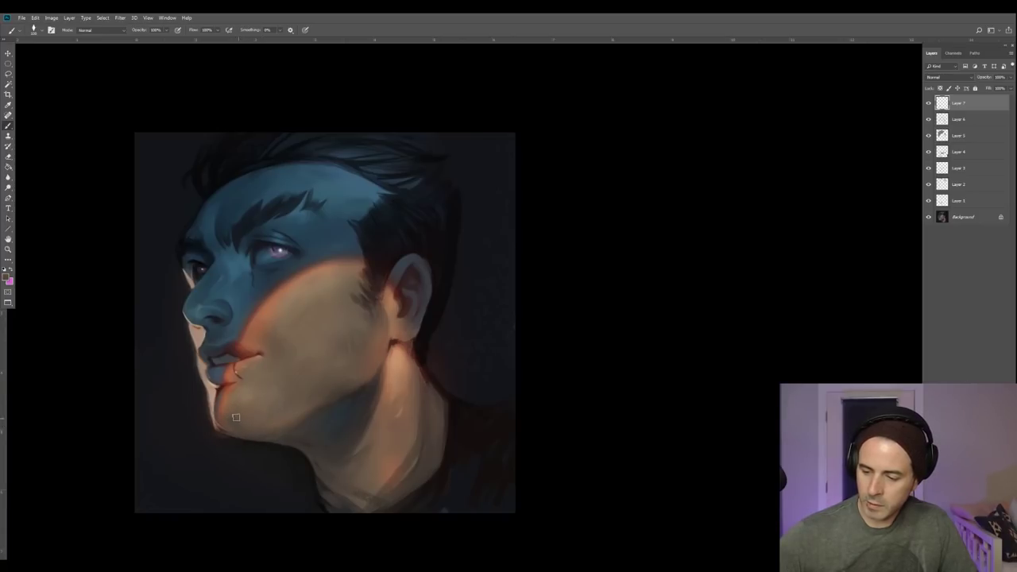
# Refine the underside of the chin and jawline with sampled skin, shadow and background colours.
pyautogui.keyDown('alt'); pyautogui.click(290, 432); pyautogui.keyUp('alt')
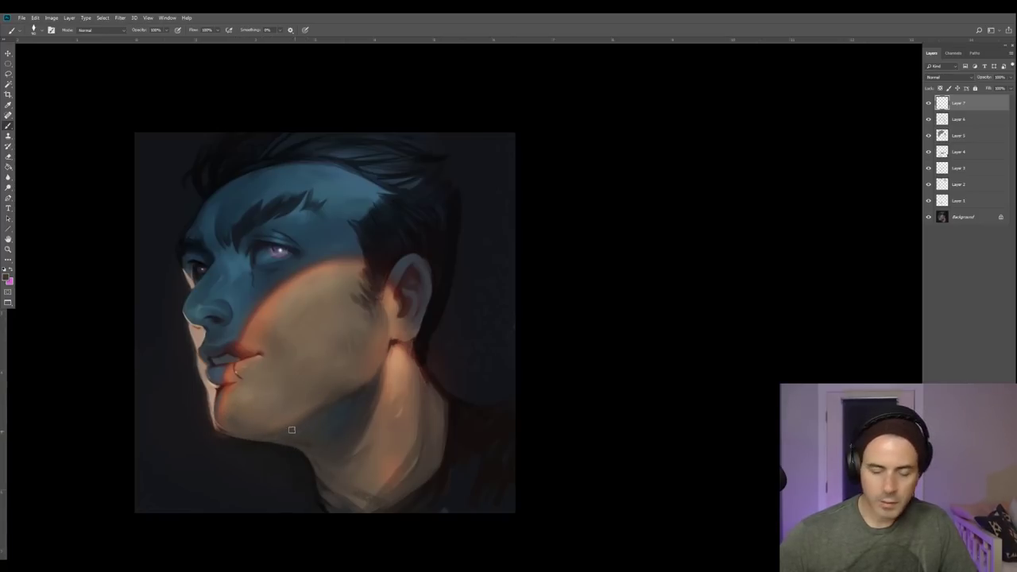
pyautogui.keyDown('alt'); pyautogui.click(223, 433); pyautogui.keyUp('alt')
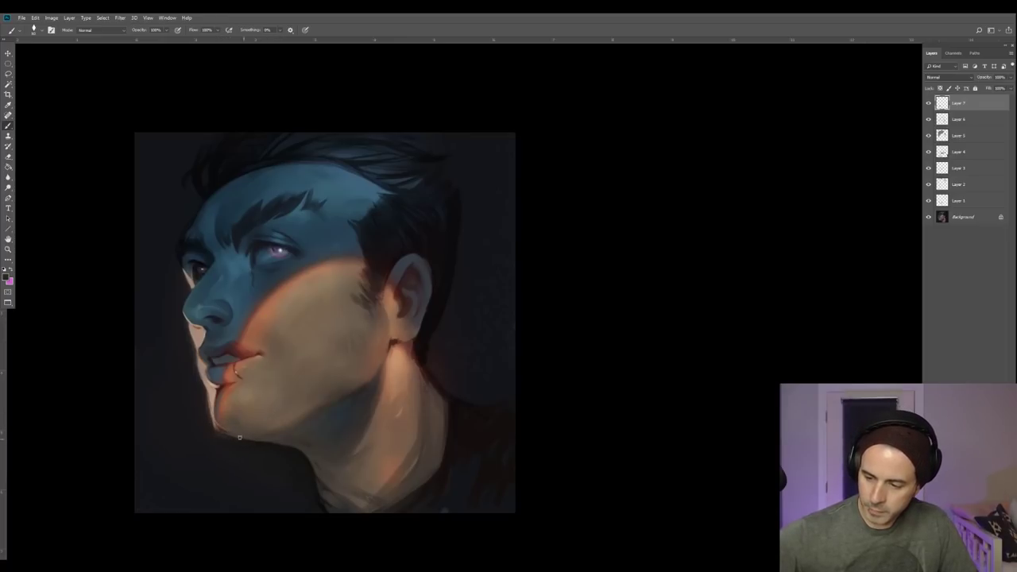
pyautogui.keyDown('alt'); pyautogui.click(232, 428); pyautogui.keyUp('alt')
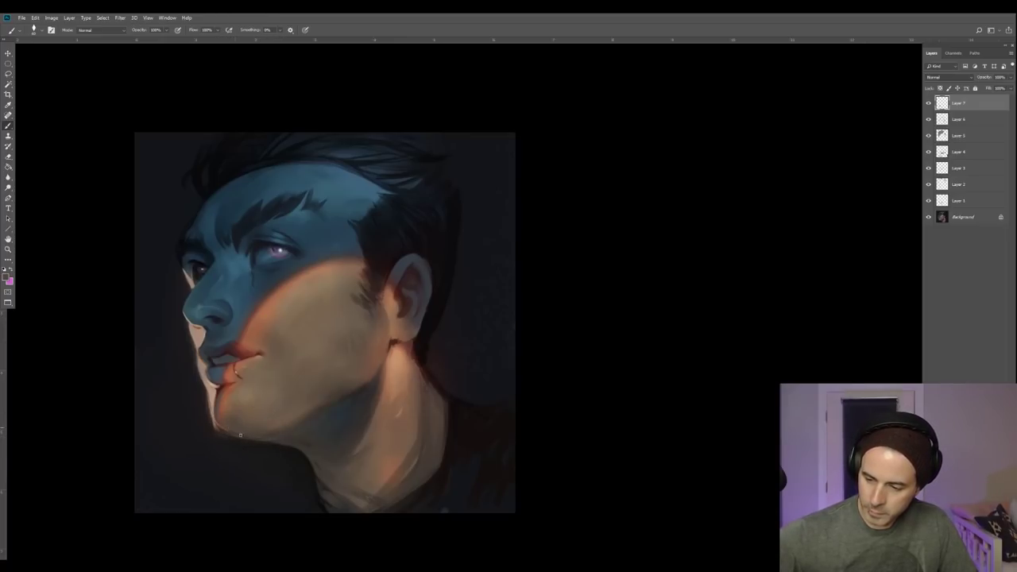
pyautogui.keyDown('alt'); pyautogui.click(259, 444); pyautogui.keyUp('alt')
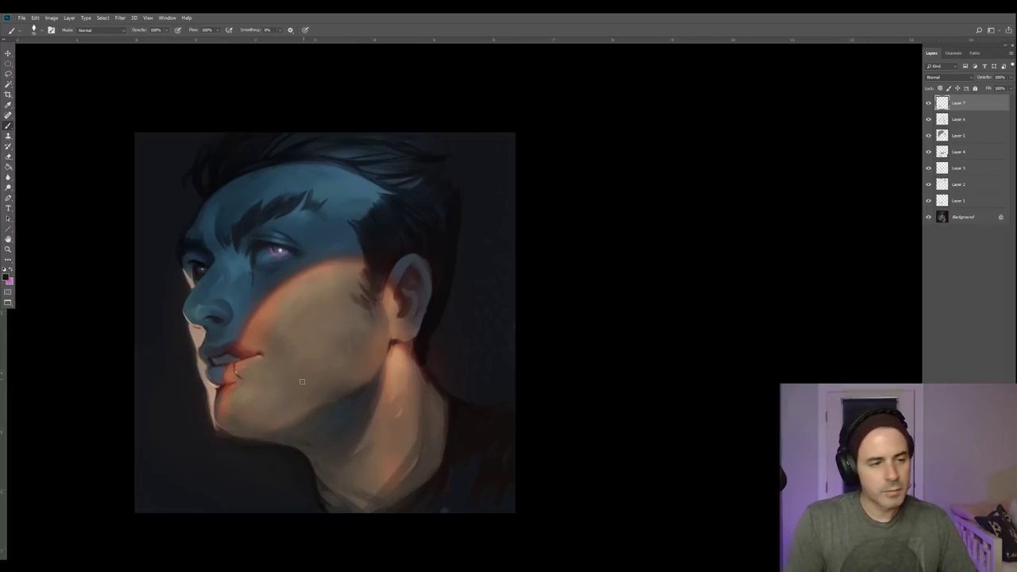
pyautogui.keyDown('alt'); pyautogui.click(261, 438); pyautogui.keyUp('alt')
pyautogui.keyDown('alt'); pyautogui.click(261, 436); pyautogui.keyUp('alt')
pyautogui.keyDown('alt'); pyautogui.click(265, 431); pyautogui.keyUp('alt')
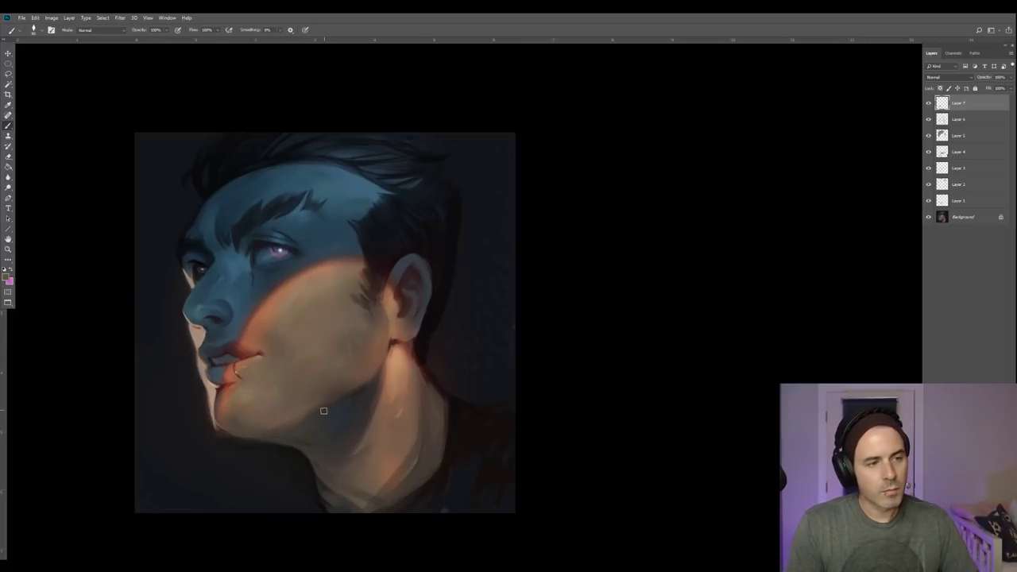
# Smooth the jaw, the chin and the cheek beside the mouth using sampled skin tones.
pyautogui.keyDown('alt'); pyautogui.click(304, 442); pyautogui.keyUp('alt')
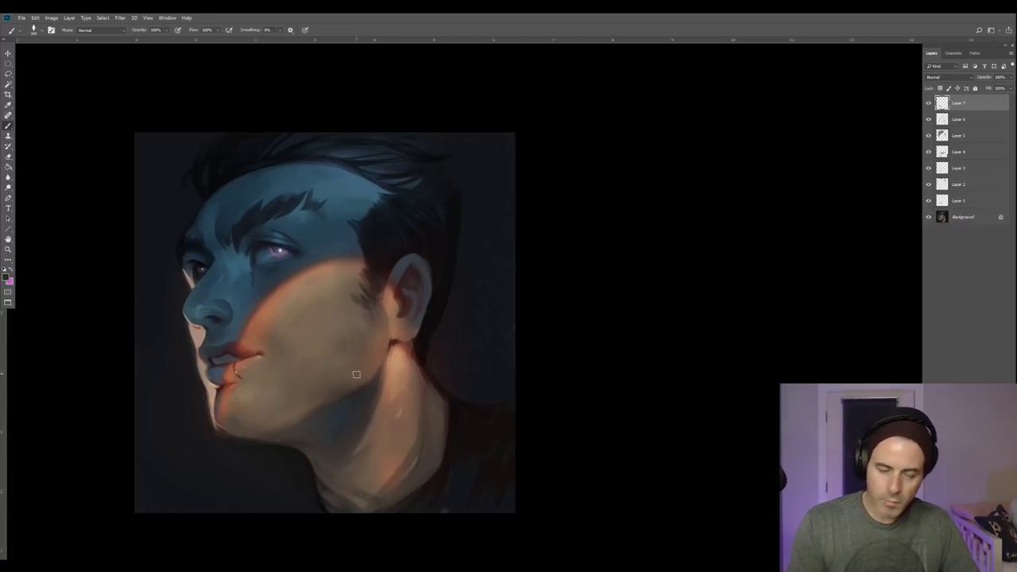
pyautogui.keyDown('alt'); pyautogui.click(235, 415); pyautogui.keyUp('alt')
pyautogui.keyDown('alt'); pyautogui.click(233, 430); pyautogui.keyUp('alt')
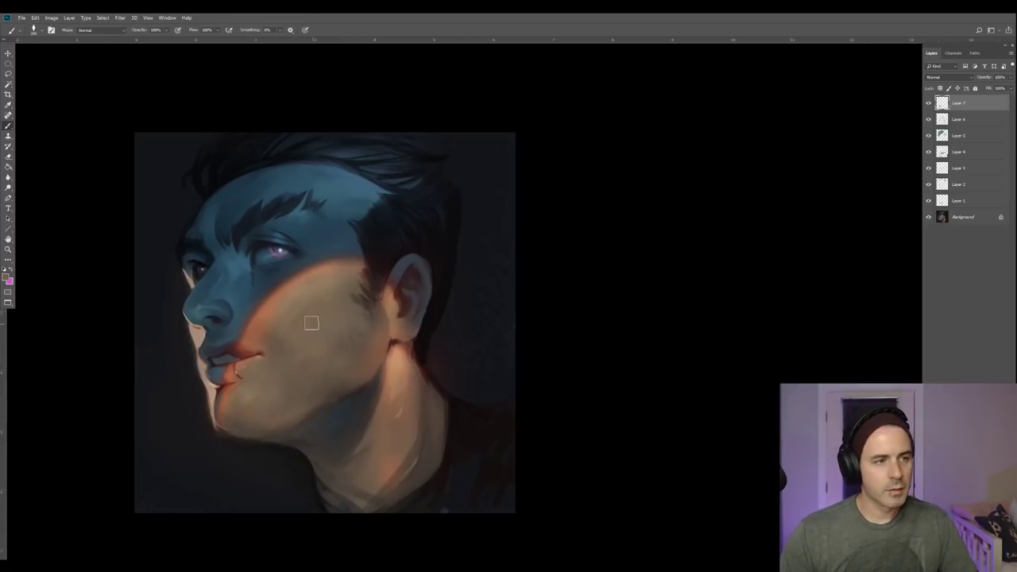
pyautogui.keyDown('alt'); pyautogui.click(292, 340); pyautogui.keyUp('alt')
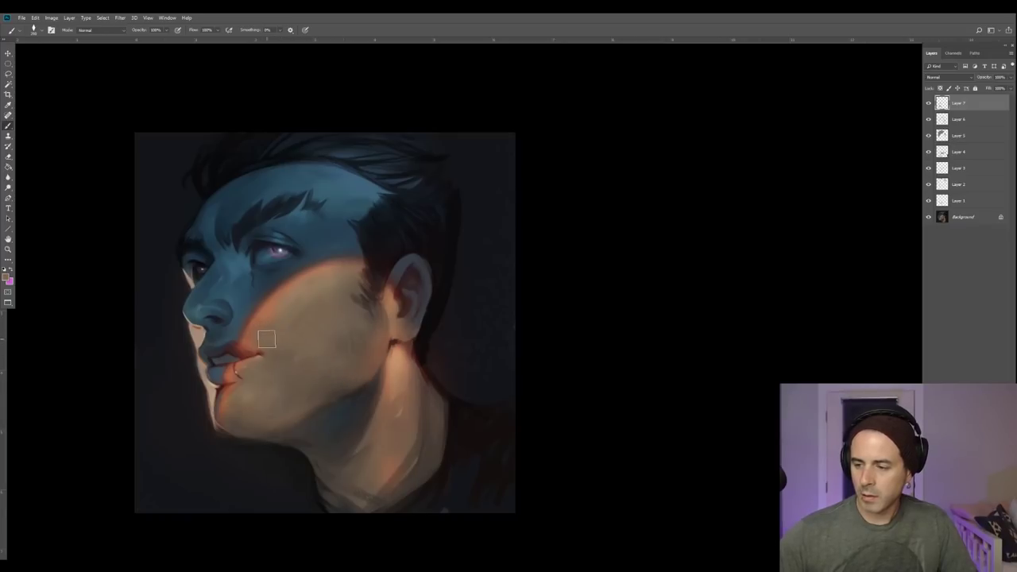
pyautogui.keyDown('alt'); pyautogui.click(268, 363); pyautogui.keyUp('alt')
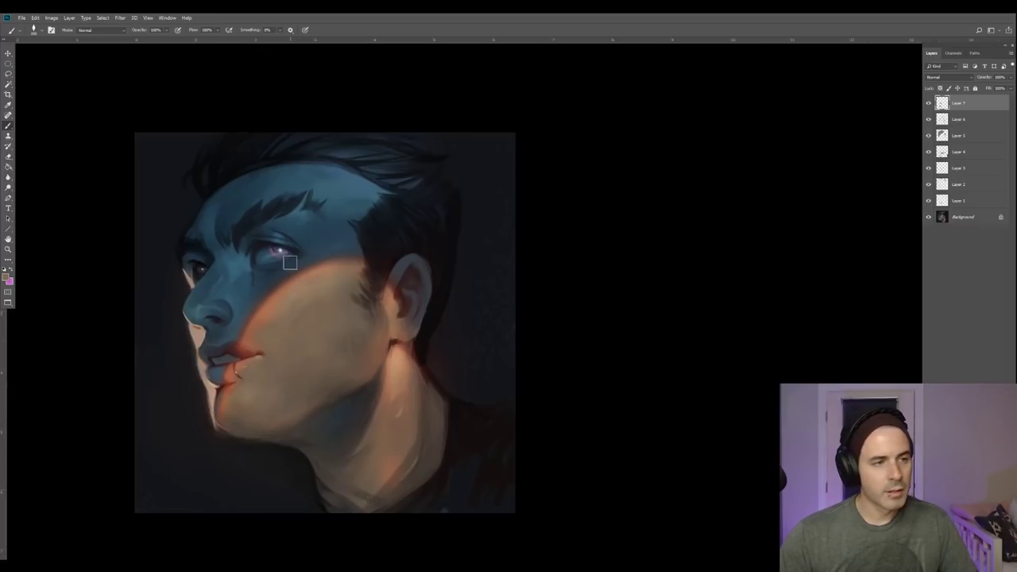
# Pick a lighter skin tone, paint a highlight stroke down the upper cheek, and shrink the brush.
pyautogui.click(6, 277)
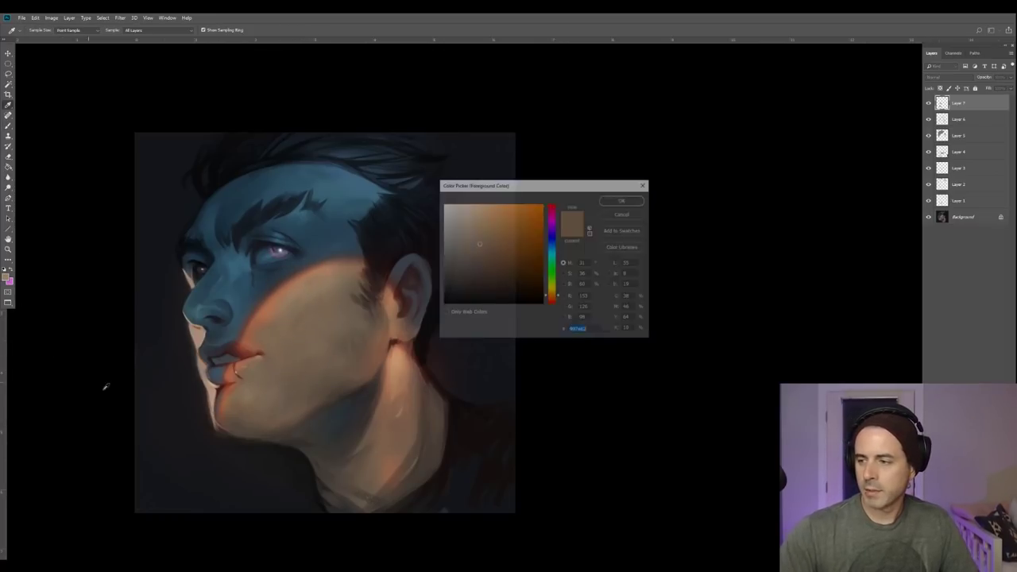
pyautogui.click(619, 201)
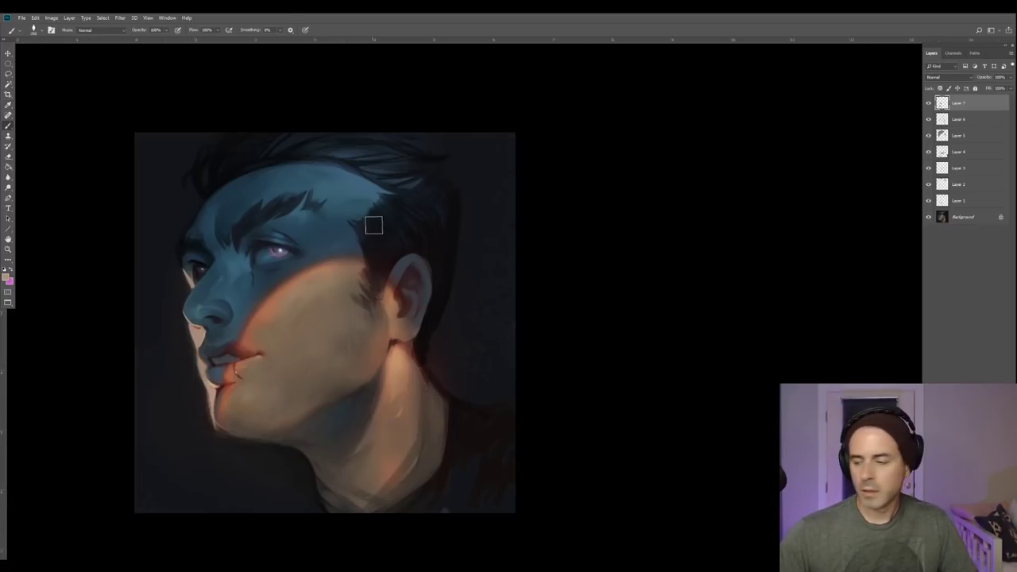
pyautogui.keyDown('alt'); pyautogui.click(311, 285); pyautogui.keyUp('alt')
pyautogui.moveTo(324, 282); pyautogui.dragTo(293, 326)
pyautogui.press('[')
pyautogui.press('[')
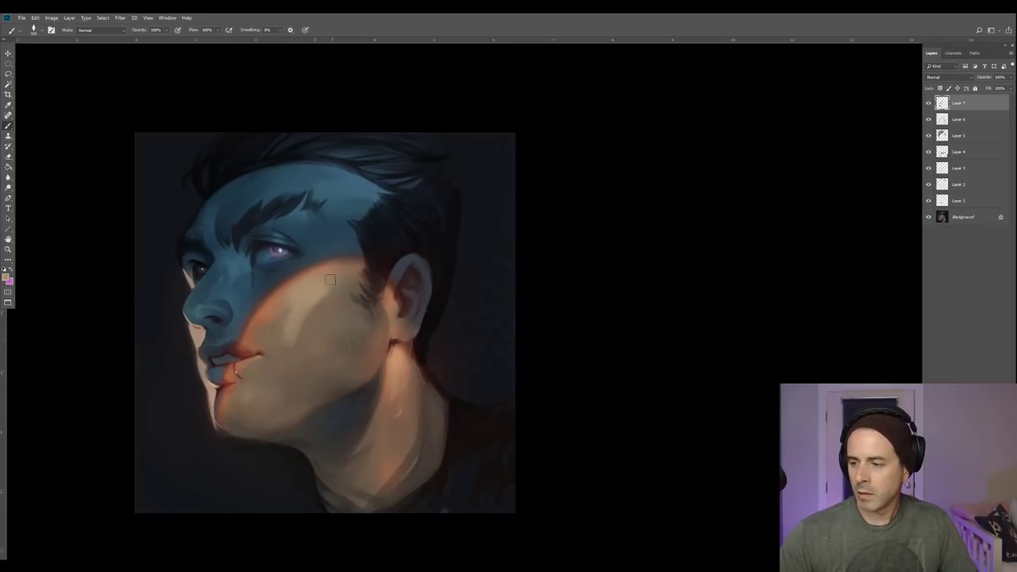
# Blend the edges of the cheek highlight with sampled skin tones and add a small light accent on the chin.
pyautogui.keyDown('alt'); pyautogui.click(279, 356); pyautogui.keyUp('alt')
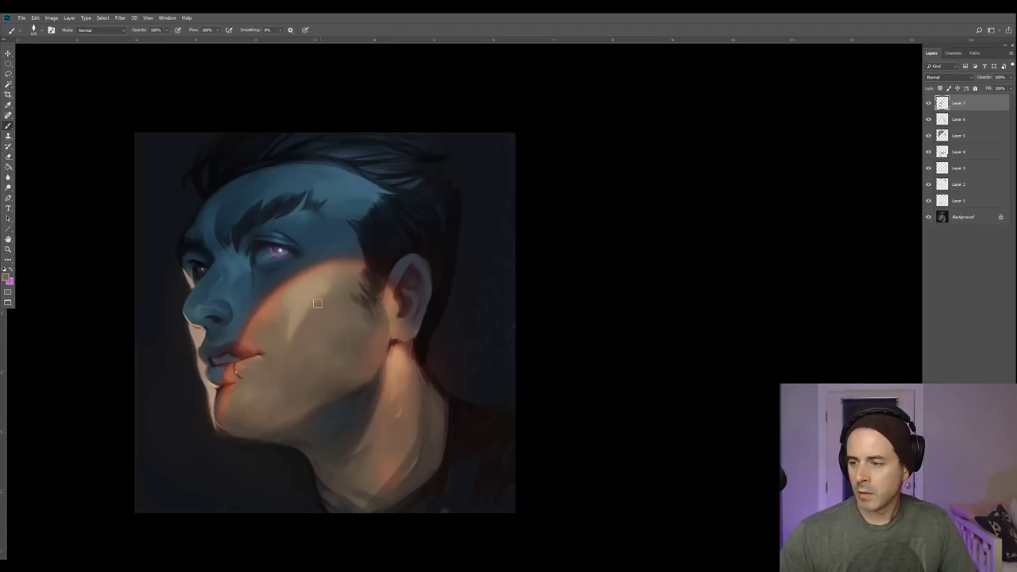
pyautogui.keyDown('alt'); pyautogui.click(314, 297); pyautogui.keyUp('alt')
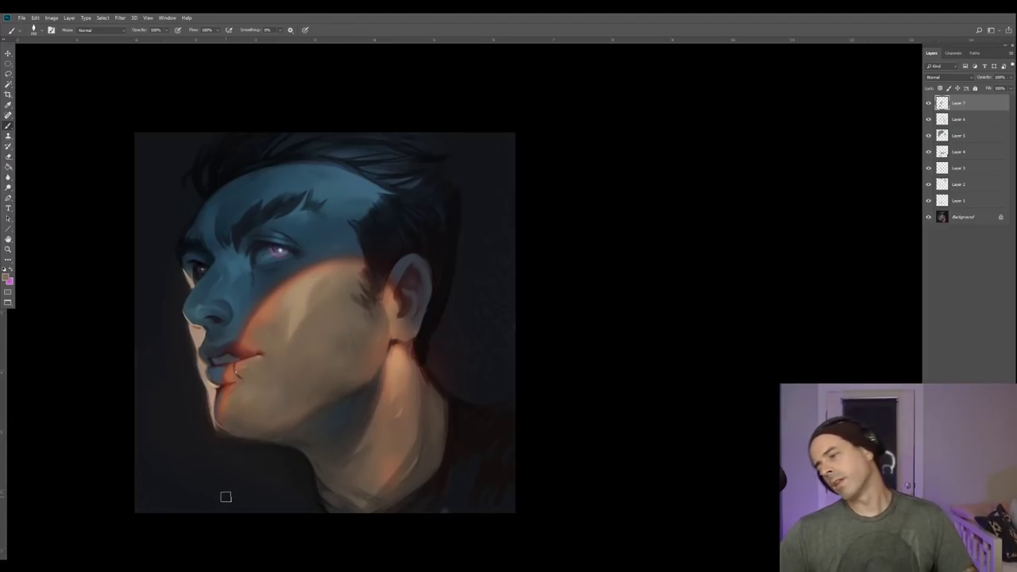
pyautogui.keyDown('alt'); pyautogui.click(305, 291); pyautogui.keyUp('alt')
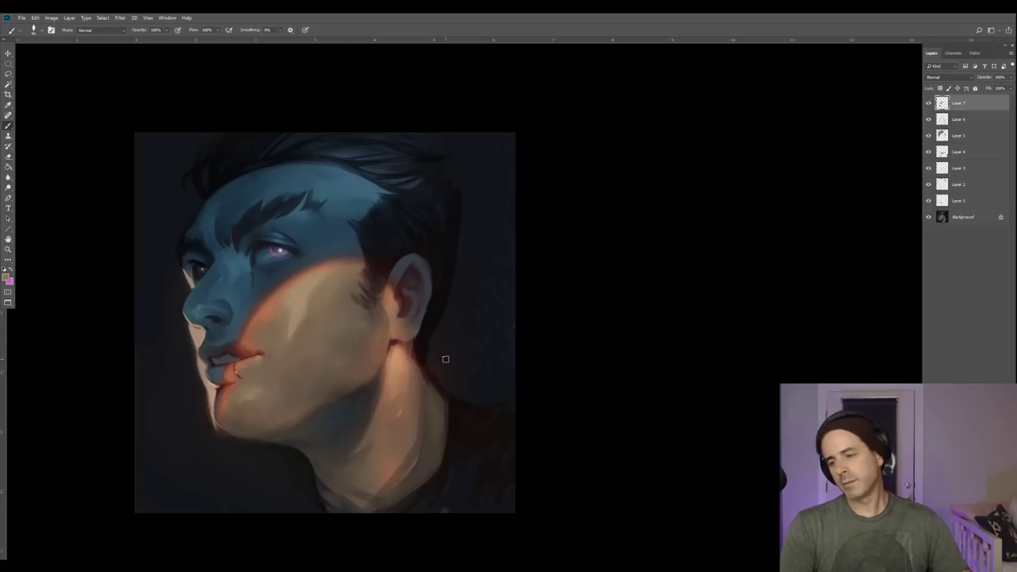
pyautogui.keyDown('alt'); pyautogui.click(306, 305); pyautogui.keyUp('alt')
pyautogui.keyDown('alt'); pyautogui.click(307, 303); pyautogui.keyUp('alt')
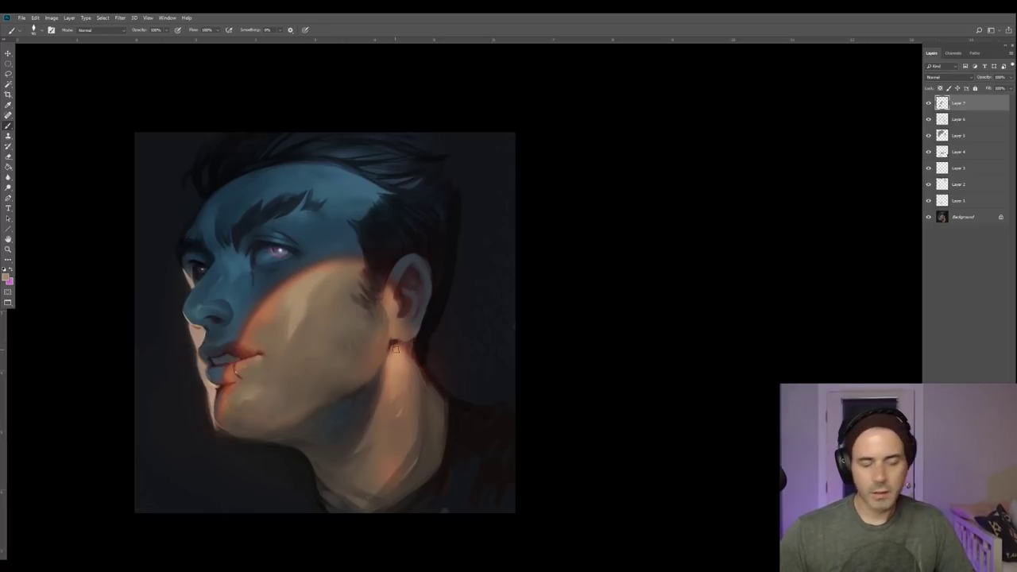
# Smooth the lit side of the neck below the ear by repainting it with sampled skin and shadow tones.
pyautogui.moveTo(400, 391); pyautogui.dragTo(384, 407)
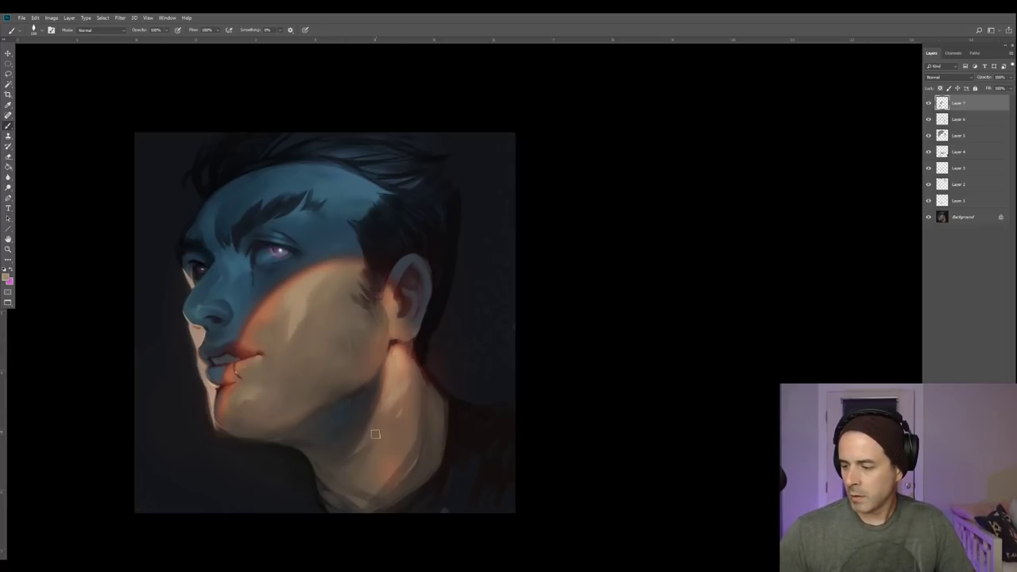
pyautogui.keyDown('alt'); pyautogui.click(400, 402); pyautogui.keyUp('alt')
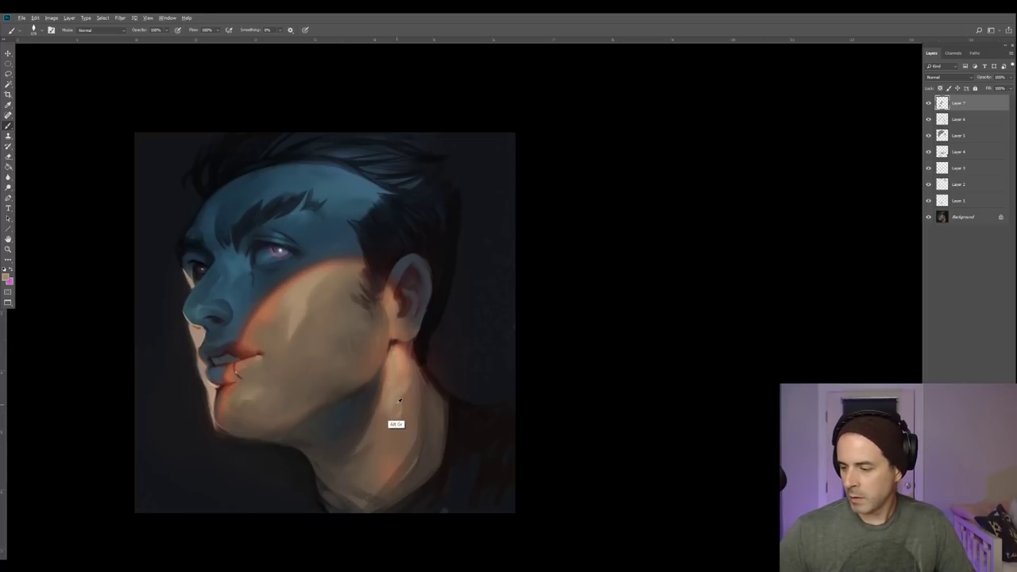
pyautogui.keyDown('alt'); pyautogui.click(393, 402); pyautogui.keyUp('alt')
pyautogui.keyDown('alt'); pyautogui.click(400, 396); pyautogui.keyUp('alt')
pyautogui.keyDown('alt'); pyautogui.click(406, 409); pyautogui.keyUp('alt')
pyautogui.moveTo(408, 398); pyautogui.dragTo(398, 458)
pyautogui.keyDown('alt'); pyautogui.click(391, 451); pyautogui.keyUp('alt')
pyautogui.keyDown('alt'); pyautogui.click(394, 465); pyautogui.keyUp('alt')
pyautogui.keyDown('alt'); pyautogui.click(393, 434); pyautogui.keyUp('alt')
pyautogui.keyDown('alt'); pyautogui.click(393, 423); pyautogui.keyUp('alt')
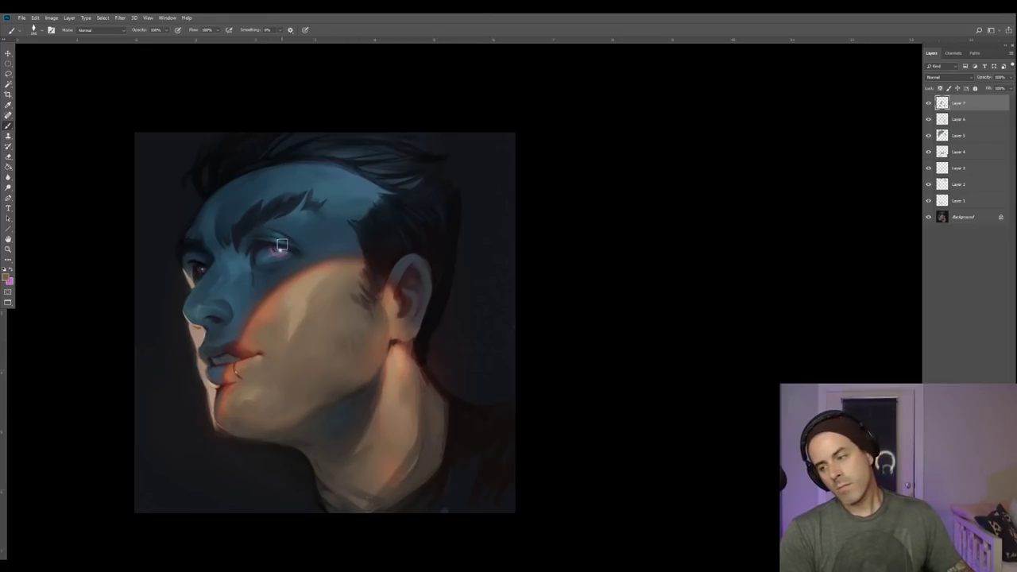
# Flip the portrait canvas horizontally to check the head in mirror view.
pyautogui.moveTo(312, 293); pyautogui.dragTo(320, 292)
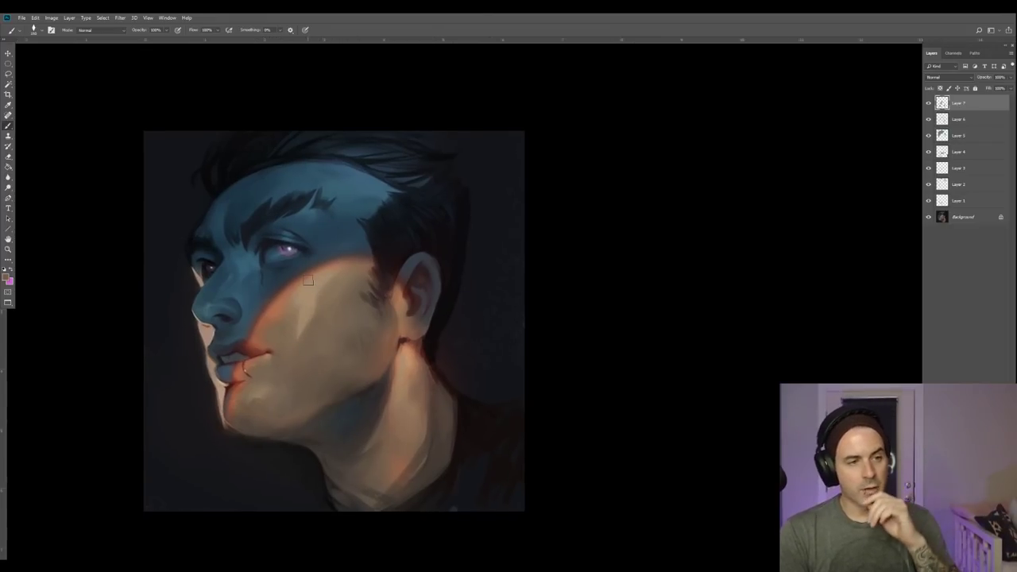
pyautogui.moveTo(312, 295); pyautogui.dragTo(330, 294)
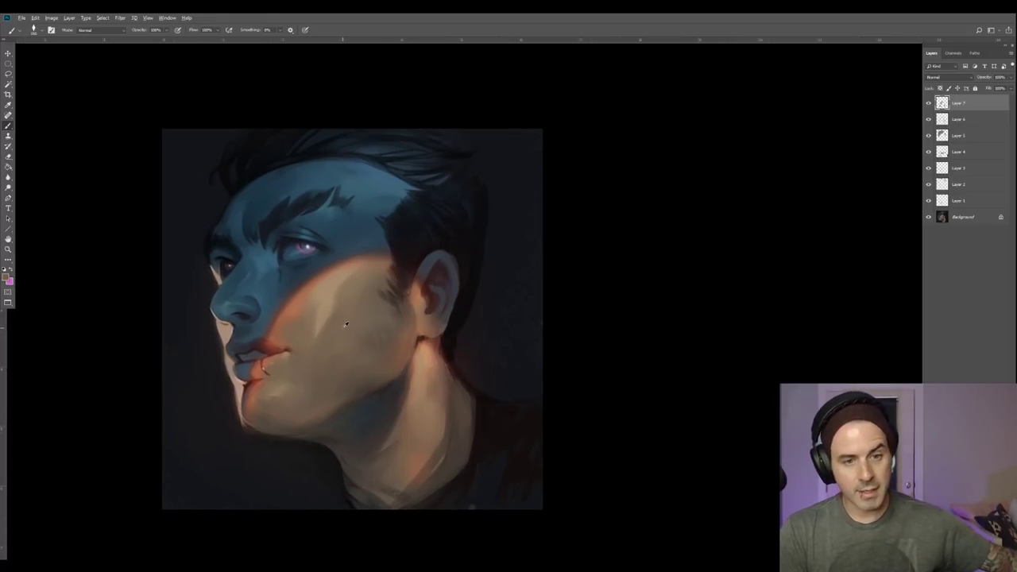
pyautogui.hotkey('alt', 'h')
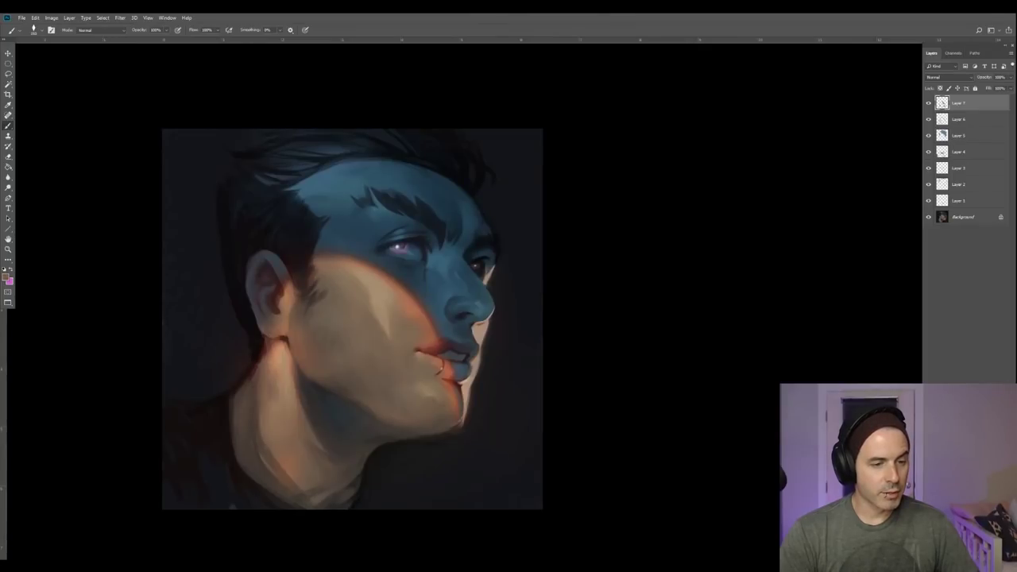
pyautogui.hotkey('ctrl', 'Tab')
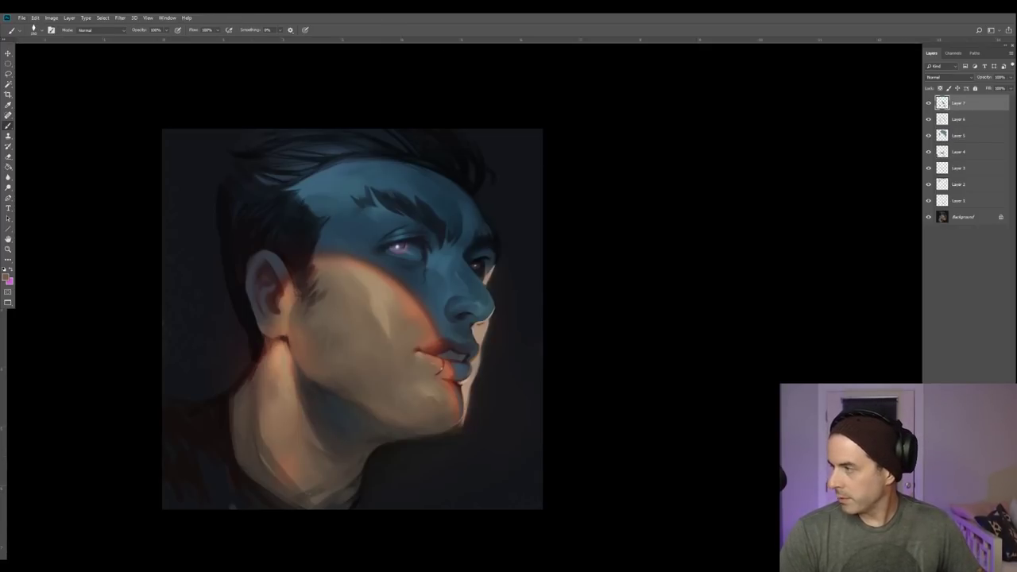
# Add a new layer above Layer 7 and set its blending mode to Overlay.
pyautogui.hotkey('ctrl', 'shift', 'alt', 'n')
pyautogui.click(926, 77)
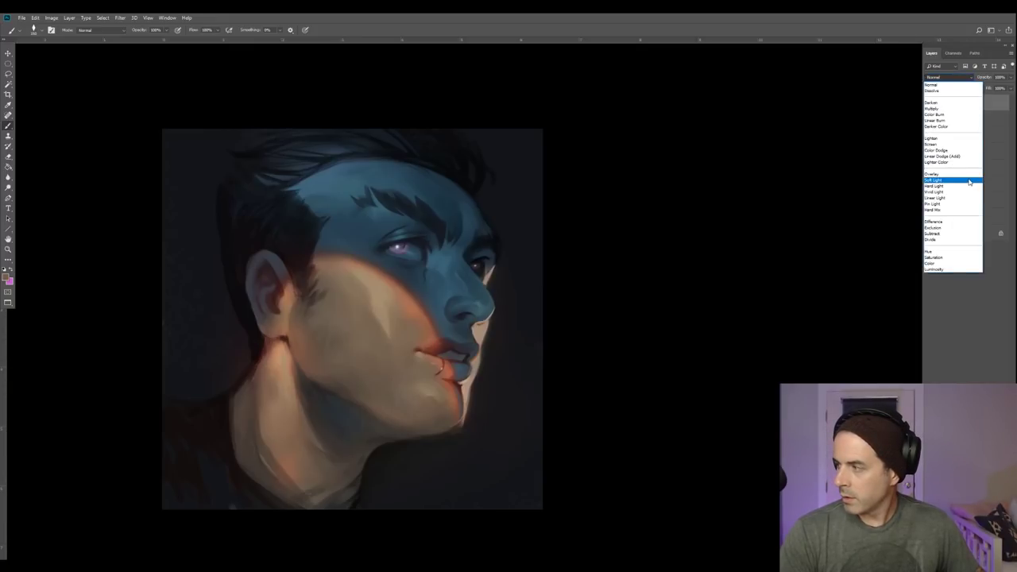
pyautogui.click(944, 173)
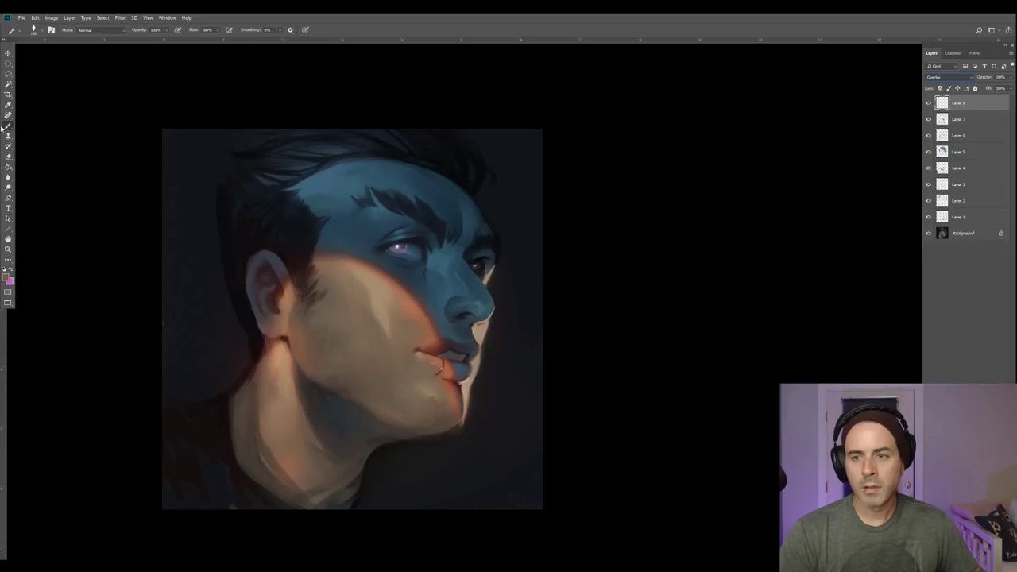
# Choose a soft brush and set the foreground colour to a muted orange skin tone with a hue of about 17°.
pyautogui.click(6, 278)
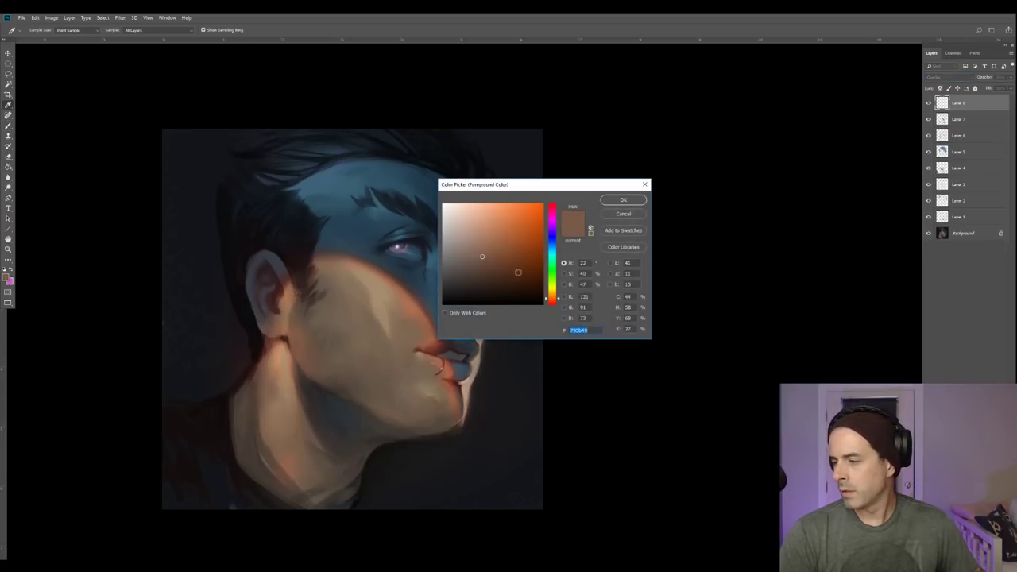
pyautogui.moveTo(554, 304); pyautogui.dragTo(553, 298)
pyautogui.click(482, 230)
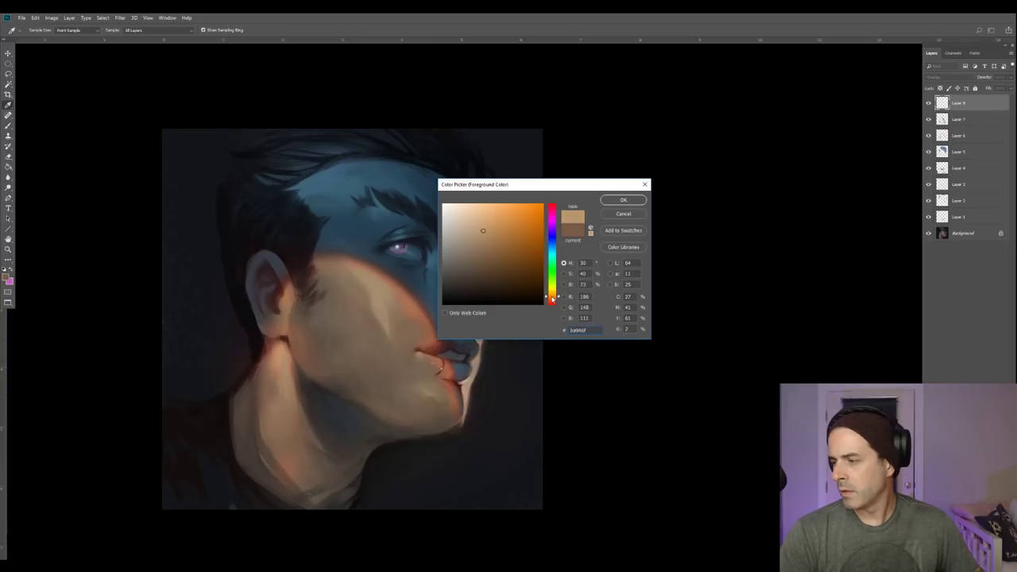
pyautogui.click(623, 200)
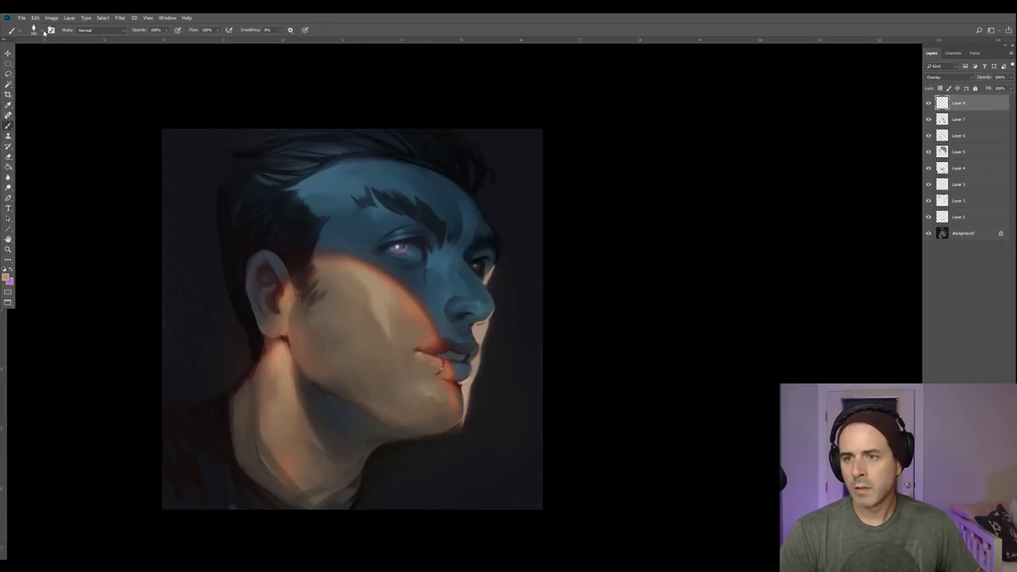
pyautogui.click(44, 31)
pyautogui.doubleClick(70, 167)
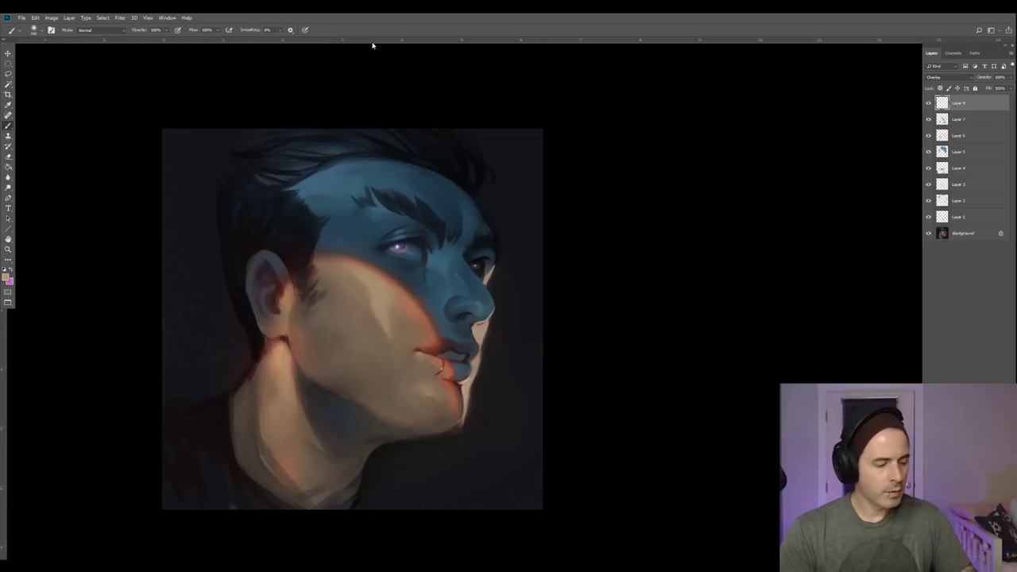
pyautogui.click(6, 276)
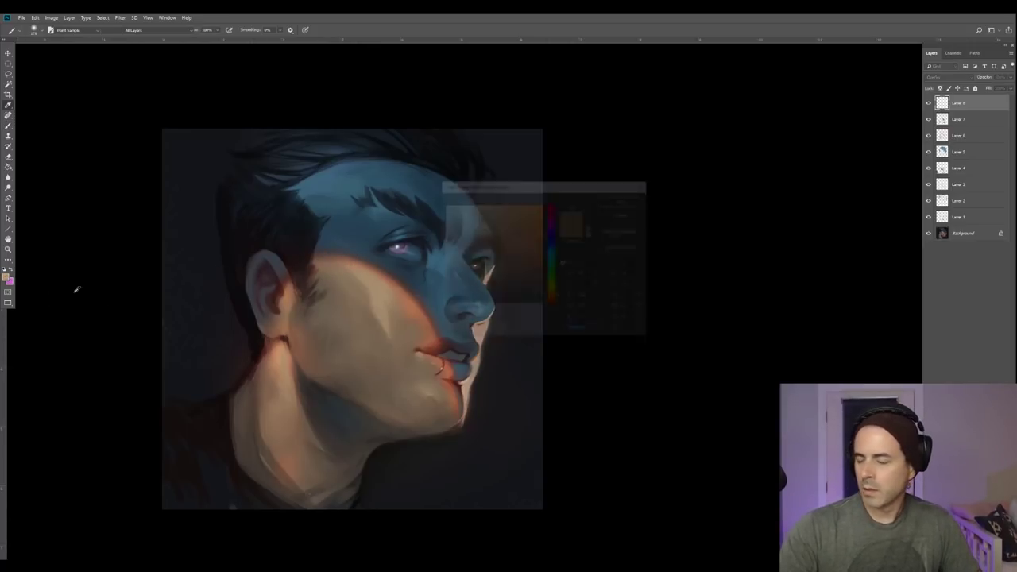
pyautogui.moveTo(554, 304); pyautogui.dragTo(554, 300)
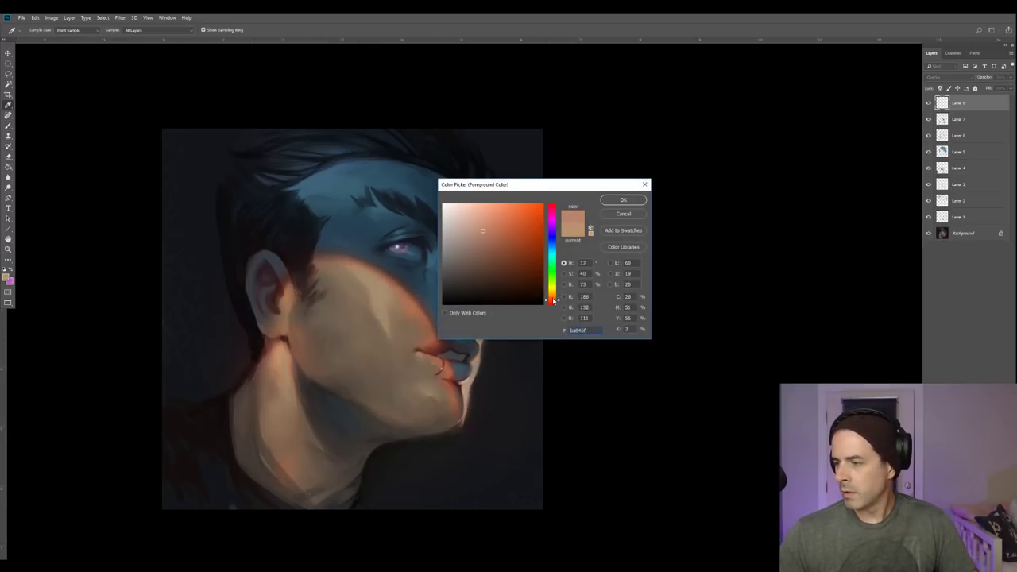
pyautogui.click(482, 229)
pyautogui.click(623, 200)
# Paint a warm orange tint over the lit cheek, jaw and neck, and lower the Overlay layer's opacity to 62%.
pyautogui.moveTo(342, 286); pyautogui.dragTo(394, 320)
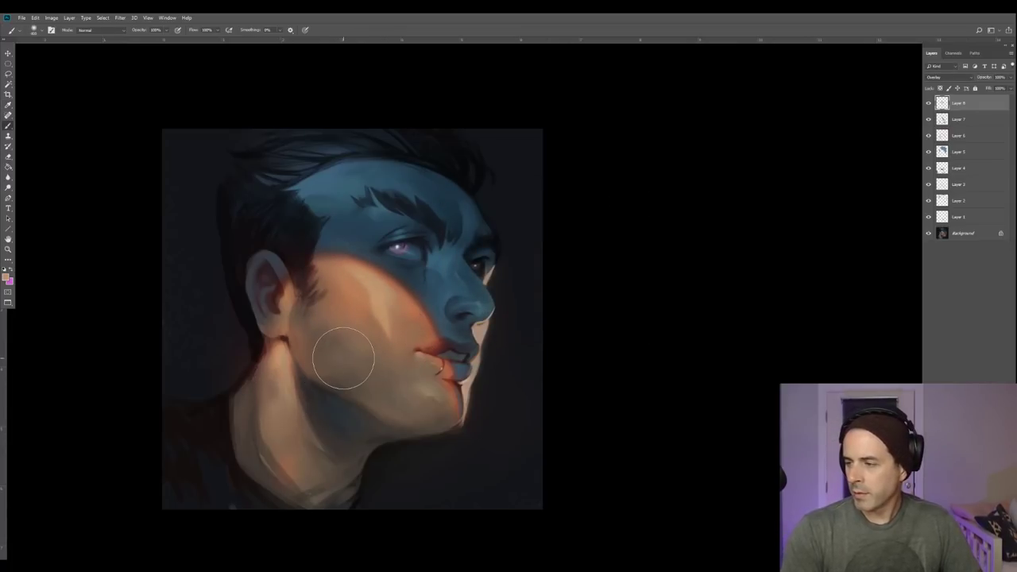
pyautogui.moveTo(336, 302)
pyautogui.mouseDown()
pyautogui.moveTo(334, 360)
pyautogui.moveTo(426, 383)
pyautogui.moveTo(422, 406)
pyautogui.moveTo(317, 360)
pyautogui.moveTo(315, 439)
pyautogui.moveTo(252, 478)
pyautogui.moveTo(261, 474)
pyautogui.moveTo(262, 500)
pyautogui.mouseUp()
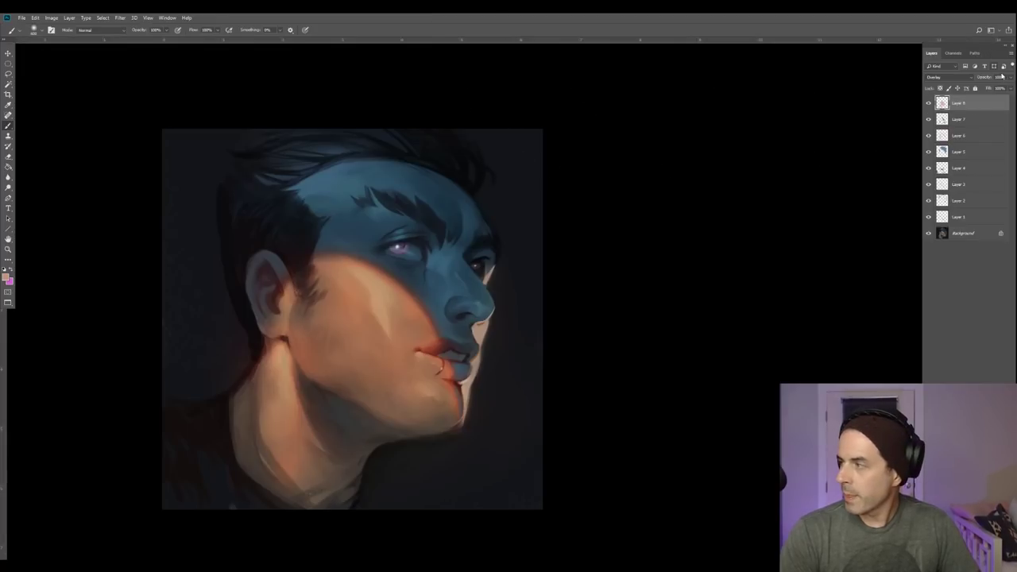
pyautogui.click(1009, 77)
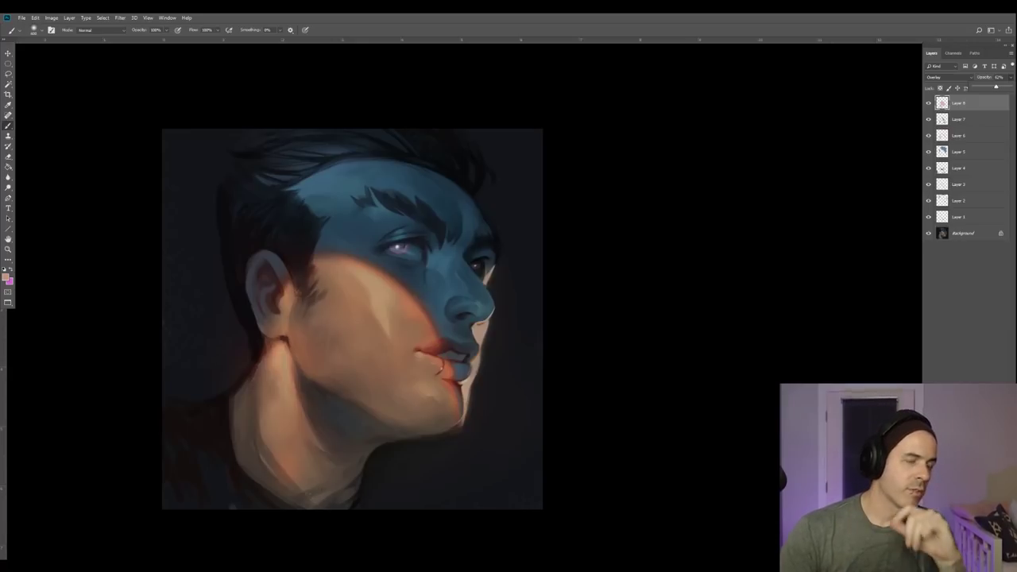
pyautogui.hotkey('ctrl', 'Tab')
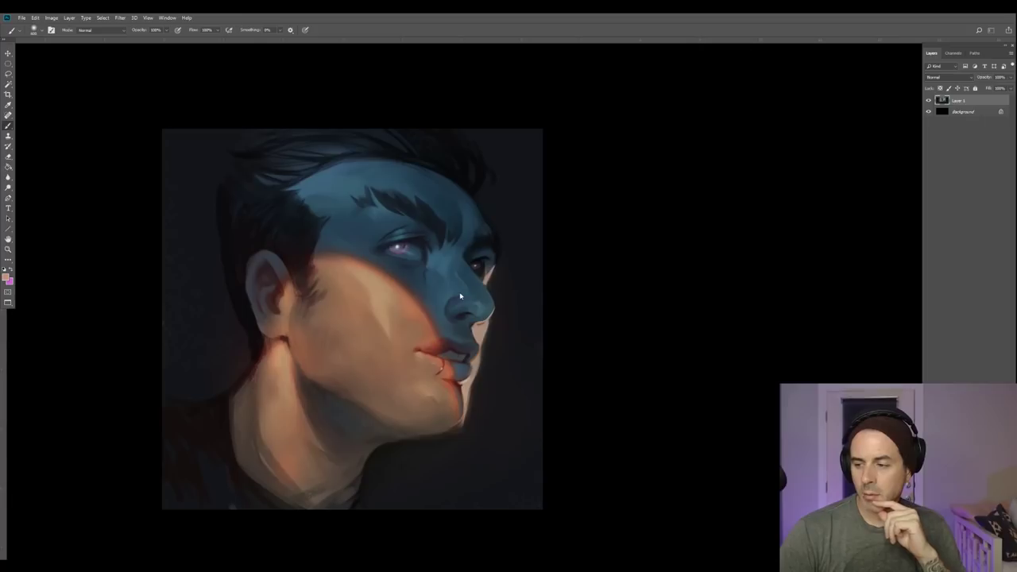
pyautogui.hotkey('ctrl', 'Tab')
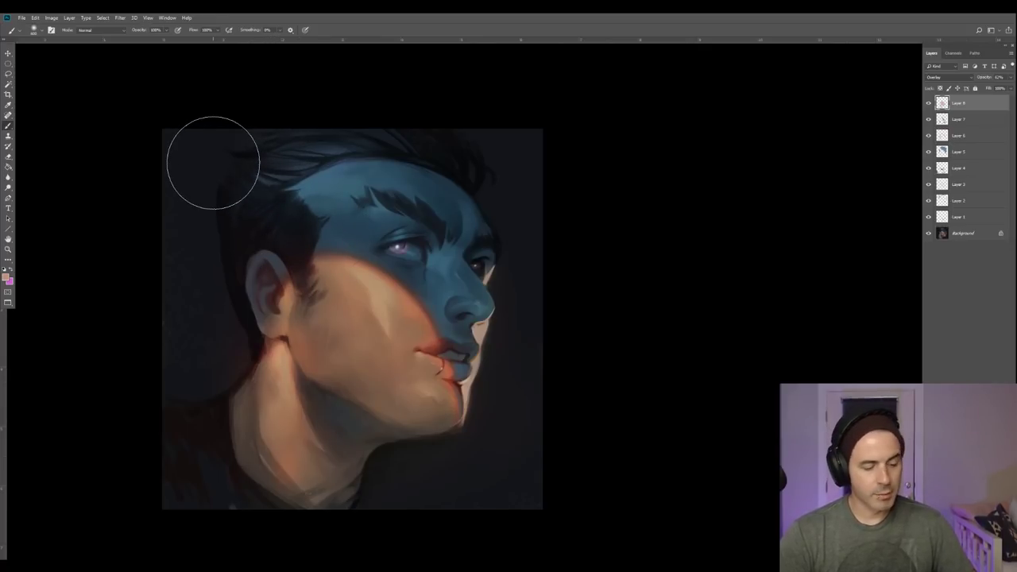
# Switch back to the detail painting brush, add a new Normal layer on top, and refine the ear's outer edge with sampled dark tones.
pyautogui.click(35, 31)
pyautogui.doubleClick(58, 207)
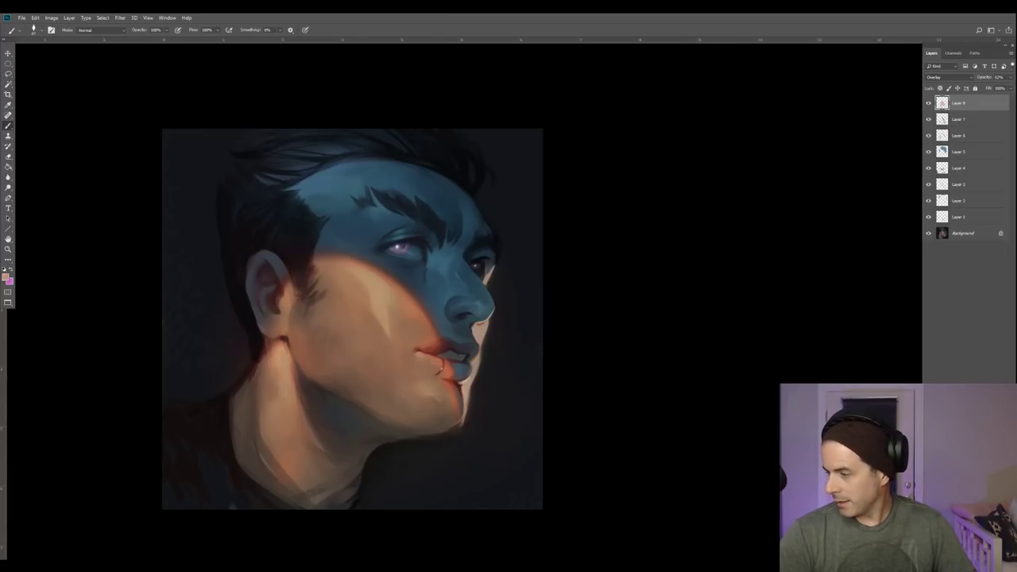
pyautogui.hotkey('ctrl', 'shift', 'alt', 'n')
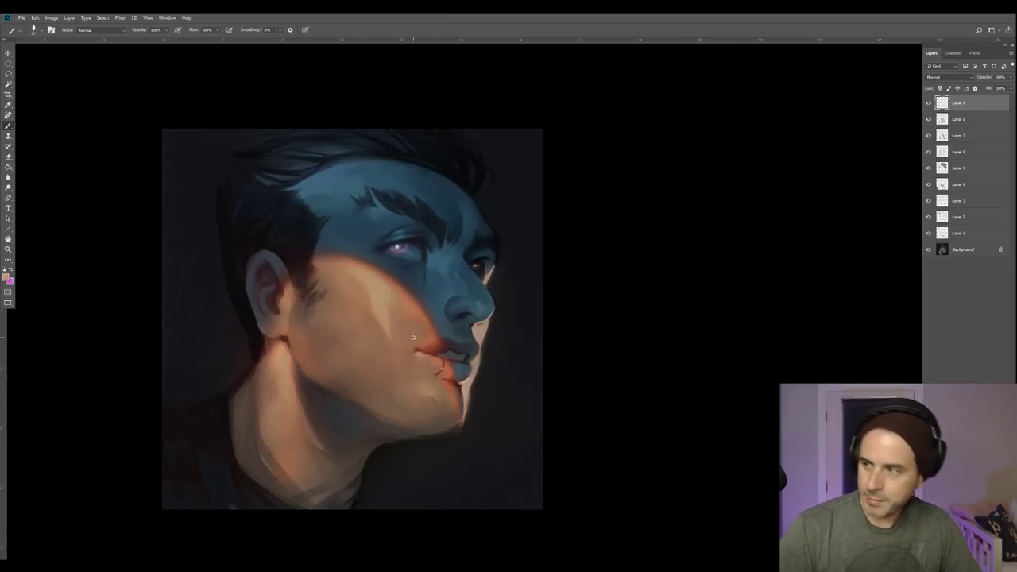
pyautogui.keyDown('alt'); pyautogui.click(255, 314); pyautogui.keyUp('alt')
pyautogui.keyDown('alt'); pyautogui.click(250, 278); pyautogui.keyUp('alt')
pyautogui.keyDown('alt'); pyautogui.click(250, 264); pyautogui.keyUp('alt')
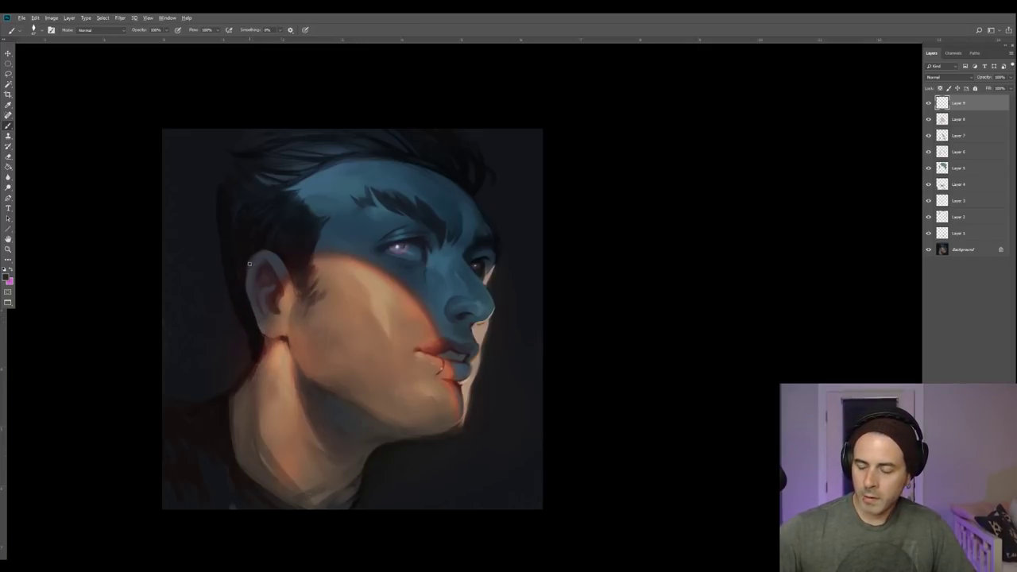
# Repaint the earlobe and the skin between the ear and sideburn using sampled shadow and skin tones.
pyautogui.keyDown('alt'); pyautogui.click(273, 338); pyautogui.keyUp('alt')
pyautogui.keyDown('alt'); pyautogui.click(283, 345); pyautogui.keyUp('alt')
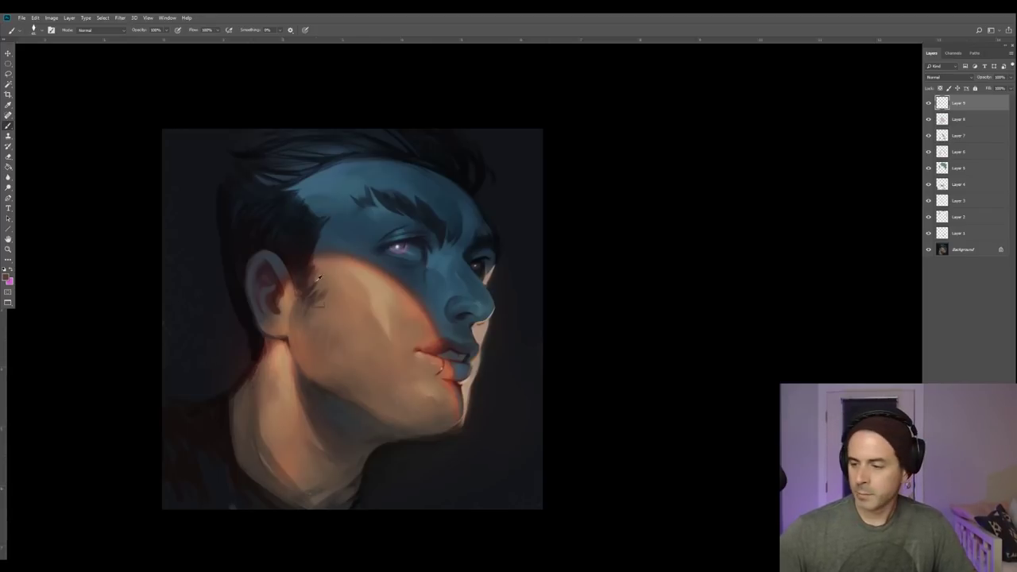
pyautogui.keyDown('alt'); pyautogui.click(297, 310); pyautogui.keyUp('alt')
pyautogui.keyDown('alt'); pyautogui.click(294, 324); pyautogui.keyUp('alt')
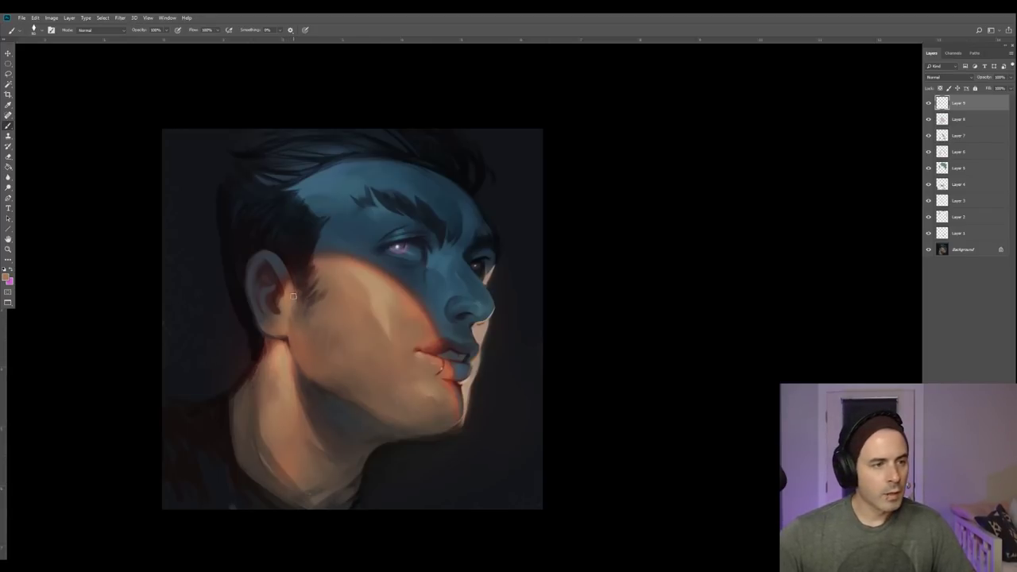
pyautogui.keyDown('alt'); pyautogui.click(270, 324); pyautogui.keyUp('alt')
pyautogui.press('alt')
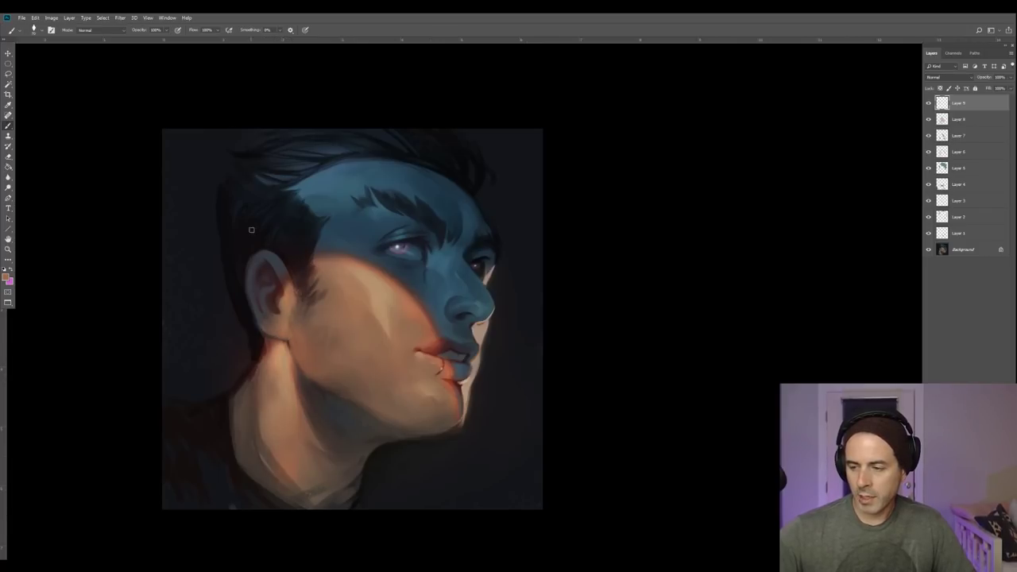
# Clean up the back of the ear and earlobe with a smaller brush, and define the jaw edge beneath using sampled tones.
pyautogui.keyDown('alt'); pyautogui.click(253, 306); pyautogui.keyUp('alt')
pyautogui.press('[')
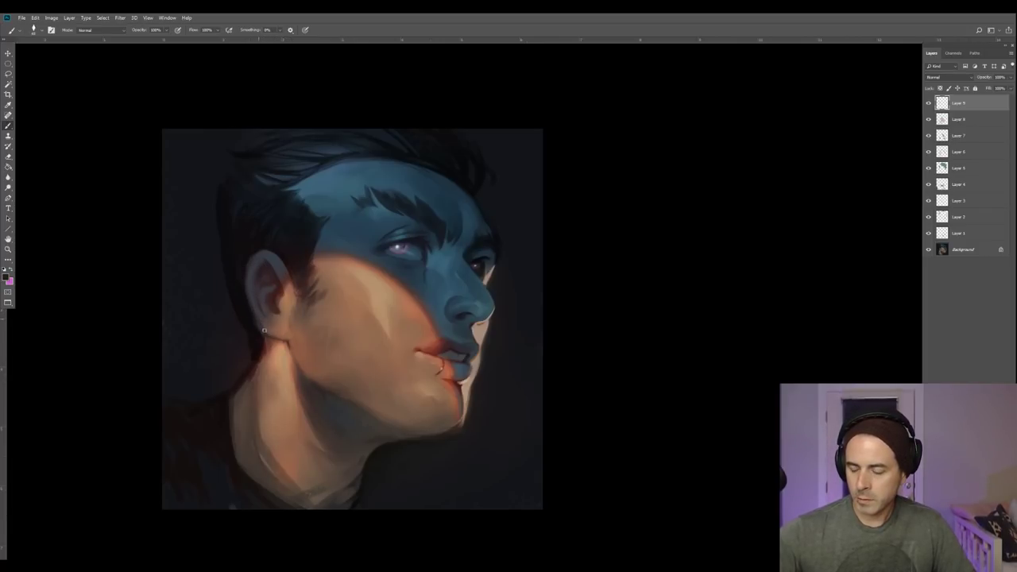
pyautogui.keyDown('alt'); pyautogui.click(275, 336); pyautogui.keyUp('alt')
pyautogui.keyDown('alt'); pyautogui.click(297, 334); pyautogui.keyUp('alt')
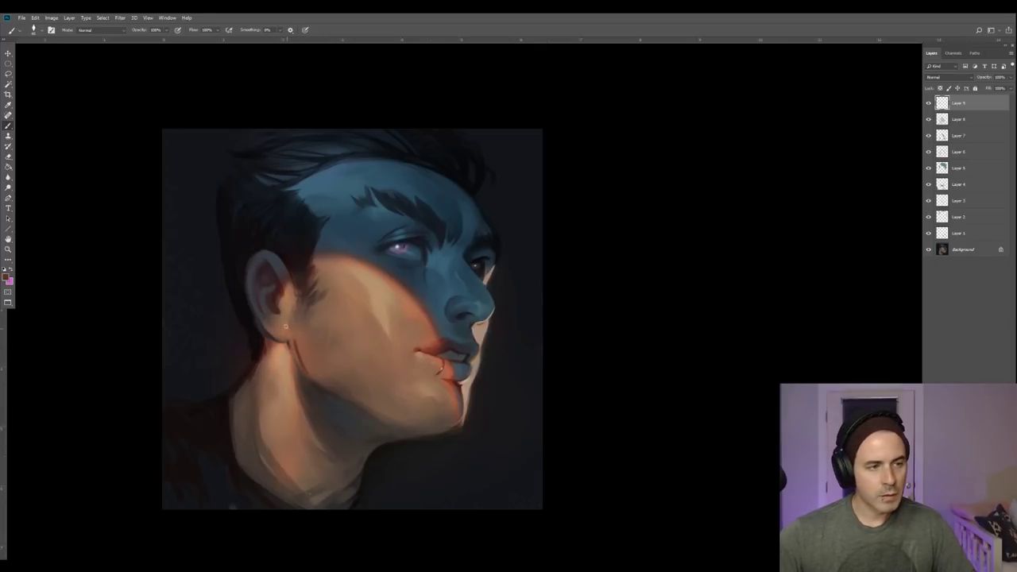
pyautogui.keyDown('alt'); pyautogui.click(295, 343); pyautogui.keyUp('alt')
# Blend warm shadow along the back of the jaw and smooth the light on the neck below the ear on Layer 9.
pyautogui.keyDown('ctrl'); pyautogui.click(307, 352); pyautogui.keyUp('ctrl')
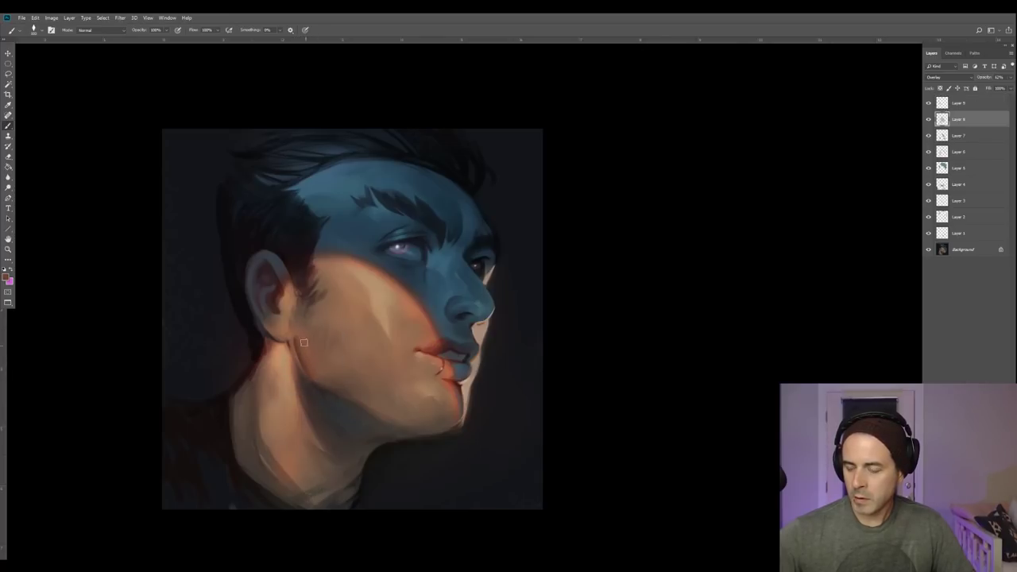
pyautogui.hotkey('alt', ']')
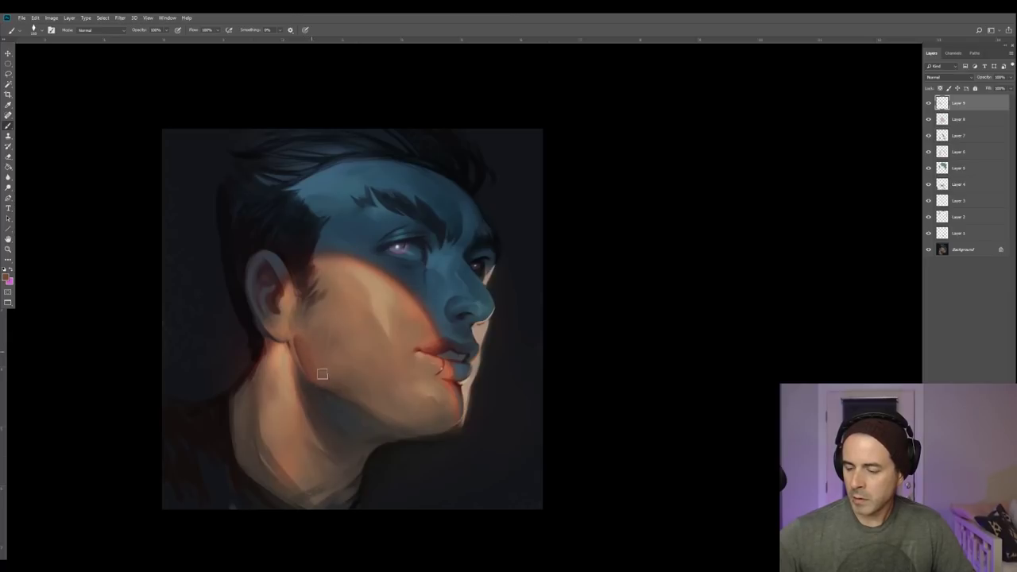
pyautogui.keyDown('alt'); pyautogui.click(323, 400); pyautogui.keyUp('alt')
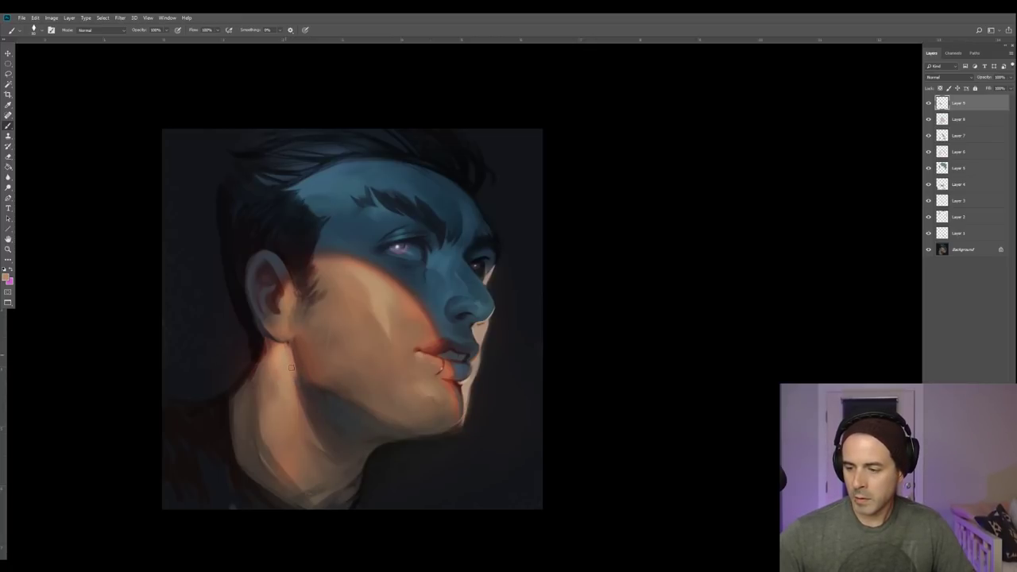
pyautogui.keyDown('alt'); pyautogui.click(276, 358); pyautogui.keyUp('alt')
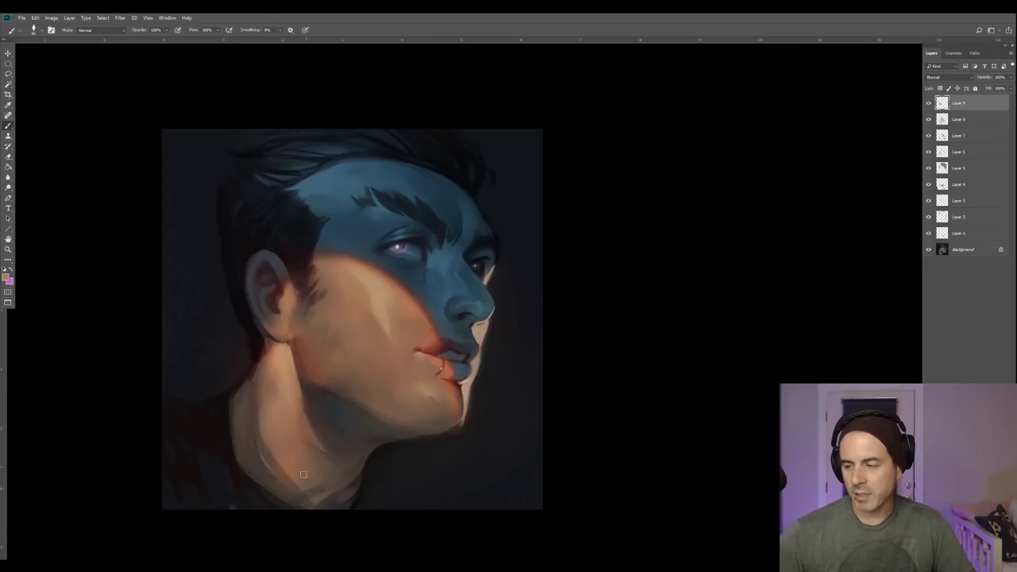
pyautogui.keyDown('alt'); pyautogui.click(300, 356); pyautogui.keyUp('alt')
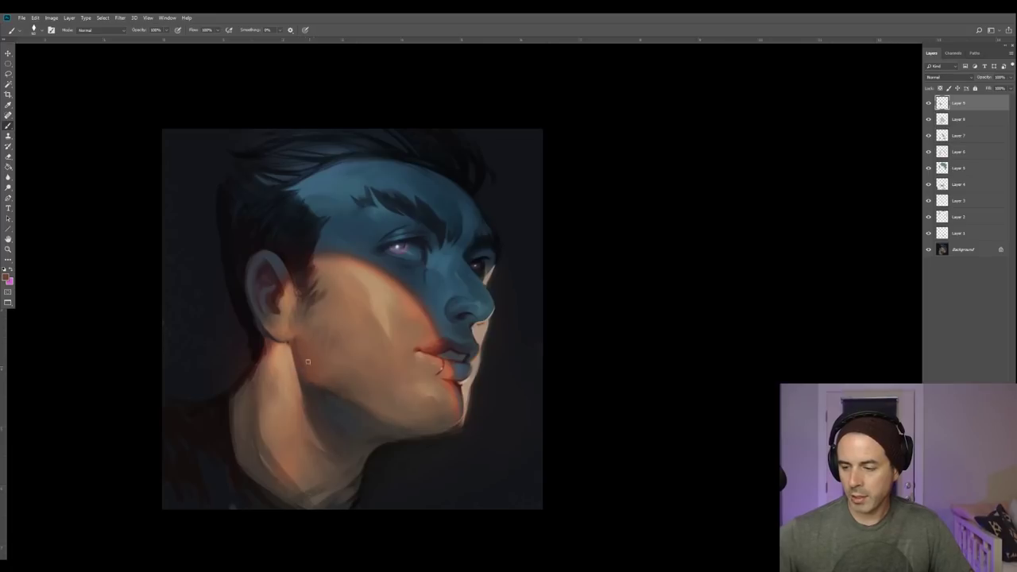
# Refine the front of the ear beside the sideburn on Layer 9 with sampled skin and dark shadow tones.
pyautogui.keyDown('alt'); pyautogui.click(294, 326); pyautogui.keyUp('alt')
pyautogui.press(']')
pyautogui.keyDown('alt'); pyautogui.click(294, 292); pyautogui.keyUp('alt')
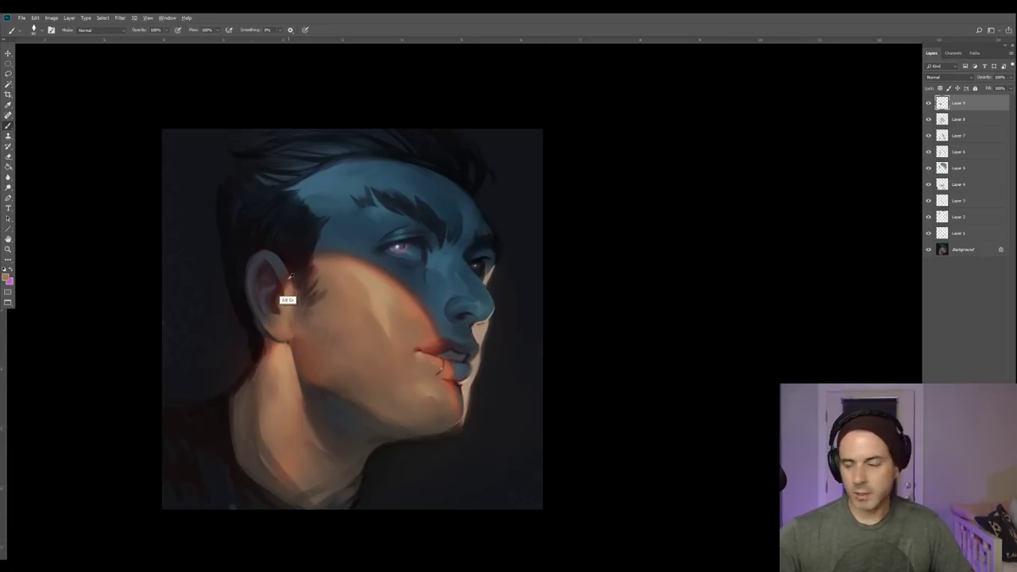
pyautogui.hotkey('alt', '[')
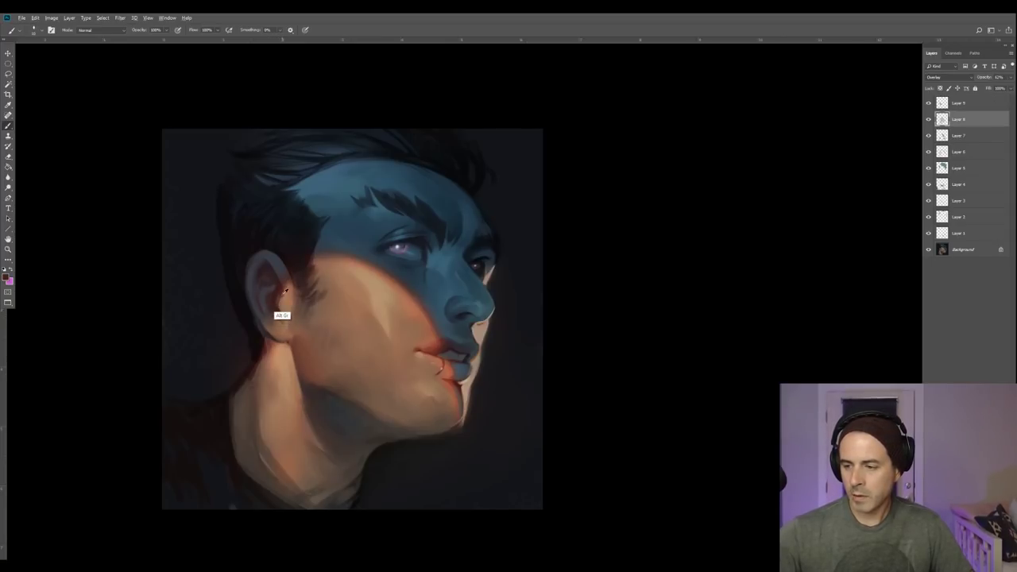
pyautogui.hotkey('alt', ']')
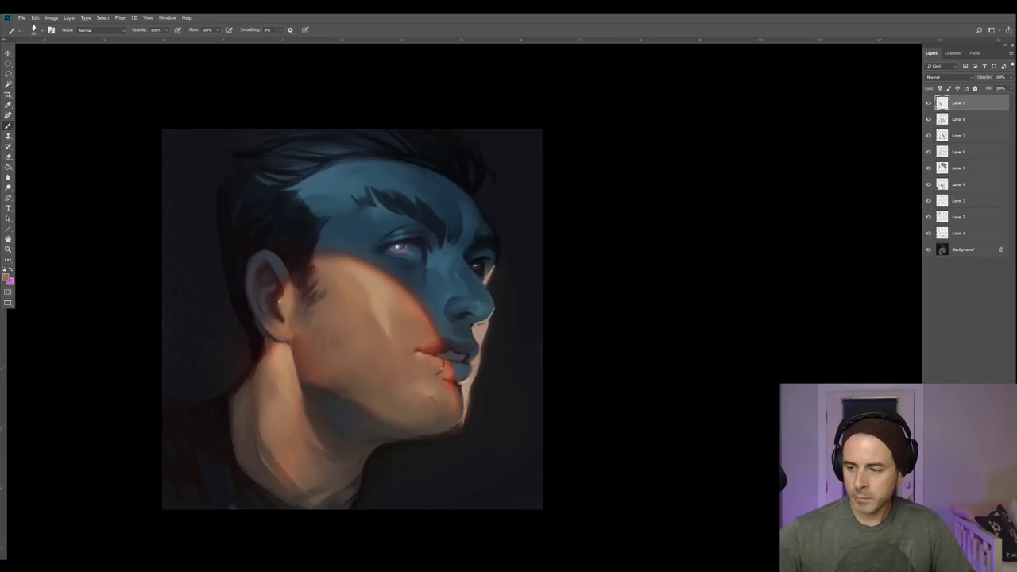
pyautogui.keyDown('alt'); pyautogui.click(276, 299); pyautogui.keyUp('alt')
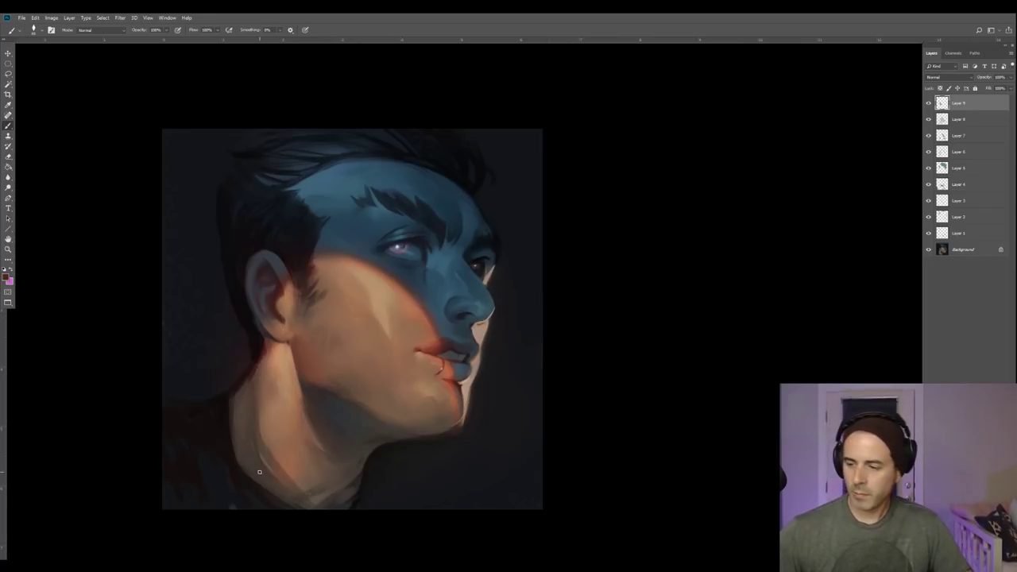
# Soften the back corner of the jaw below the earlobe using sampled skin and shadow tones and a larger brush.
pyautogui.keyDown('alt'); pyautogui.click(298, 332); pyautogui.keyUp('alt')
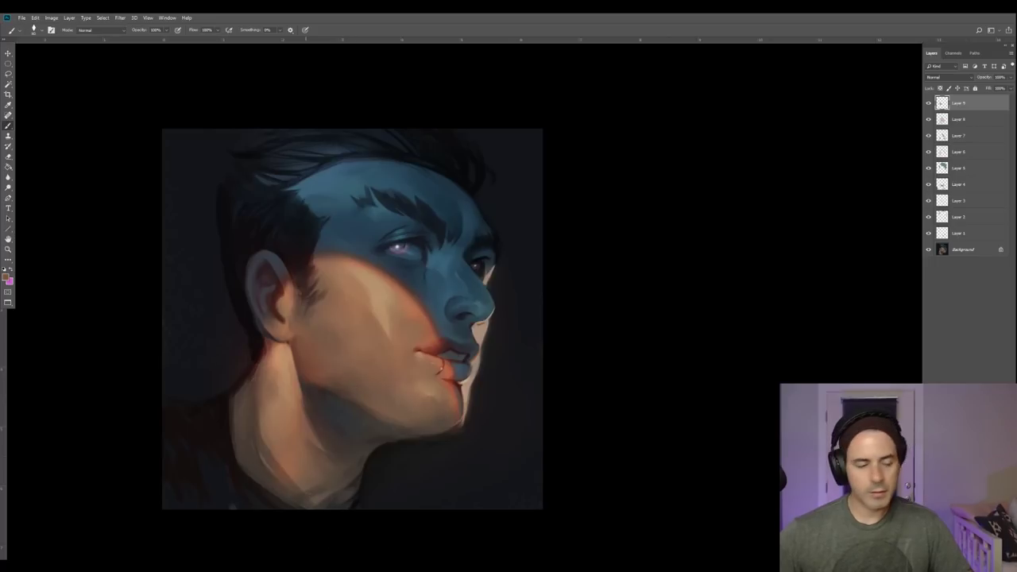
pyautogui.keyDown('alt'); pyautogui.click(306, 375); pyautogui.keyUp('alt')
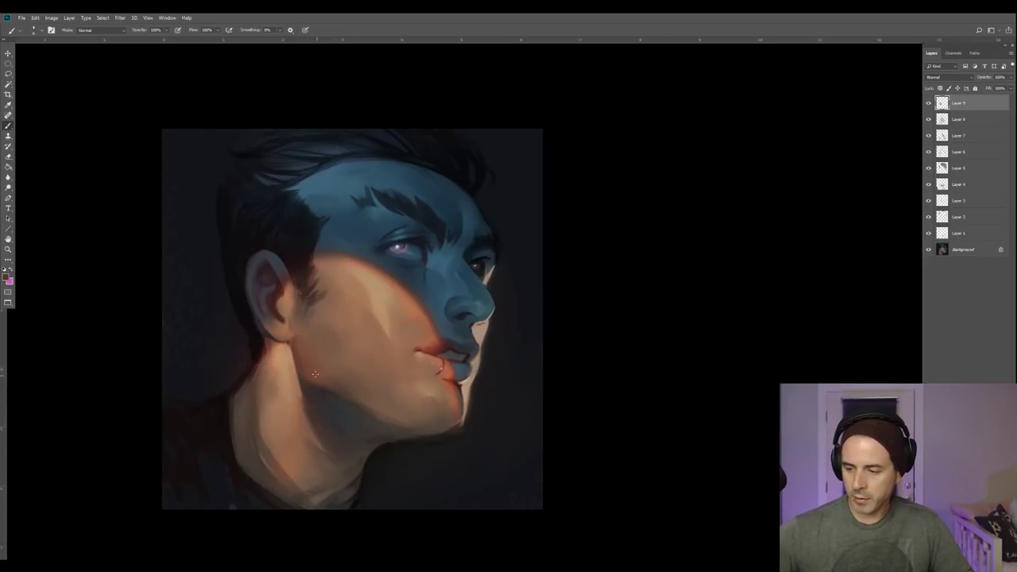
pyautogui.keyDown('alt'); pyautogui.click(317, 386); pyautogui.keyUp('alt')
pyautogui.keyDown('alt'); pyautogui.click(312, 381); pyautogui.keyUp('alt')
pyautogui.press(']')
pyautogui.press(']')
pyautogui.press(']')
pyautogui.keyDown('alt'); pyautogui.click(326, 392); pyautogui.keyUp('alt')
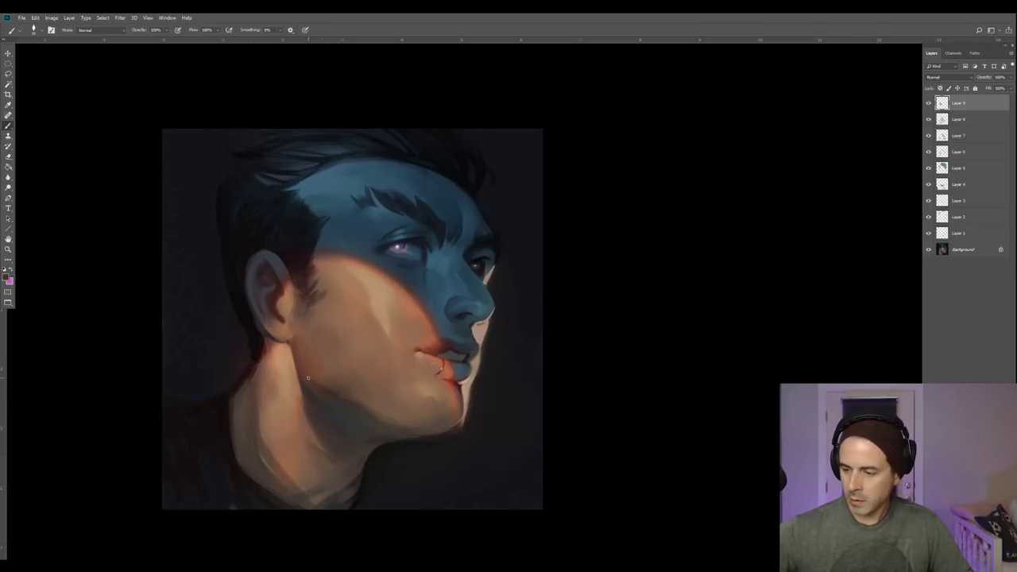
# Blend the underside of the jaw into the neck shadow with a larger brush and sampled warm brown tones.
pyautogui.keyDown('alt'); pyautogui.click(311, 377); pyautogui.keyUp('alt')
pyautogui.press(']')
pyautogui.press(']')
pyautogui.press(']')
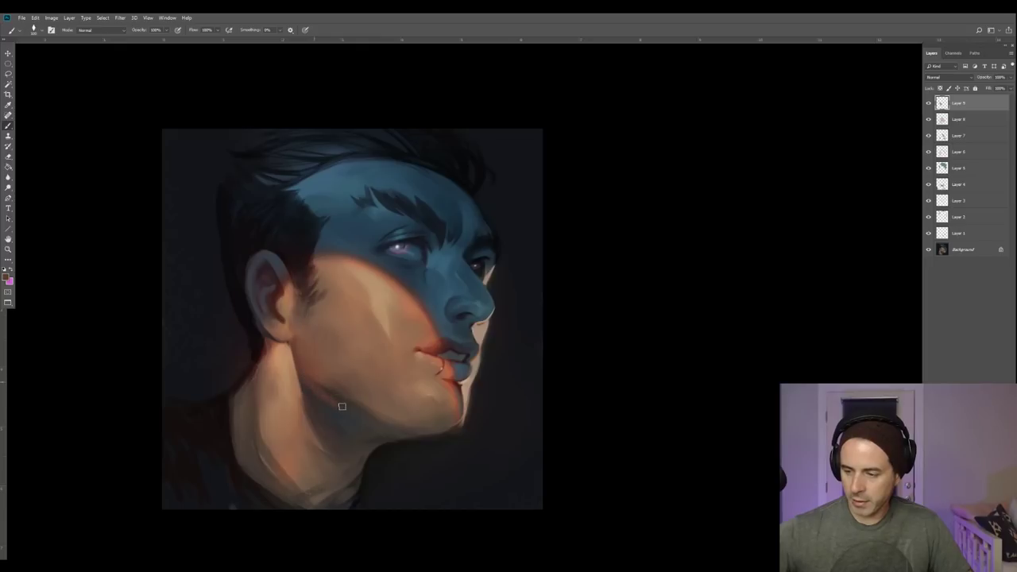
pyautogui.keyDown('alt'); pyautogui.click(318, 399); pyautogui.keyUp('alt')
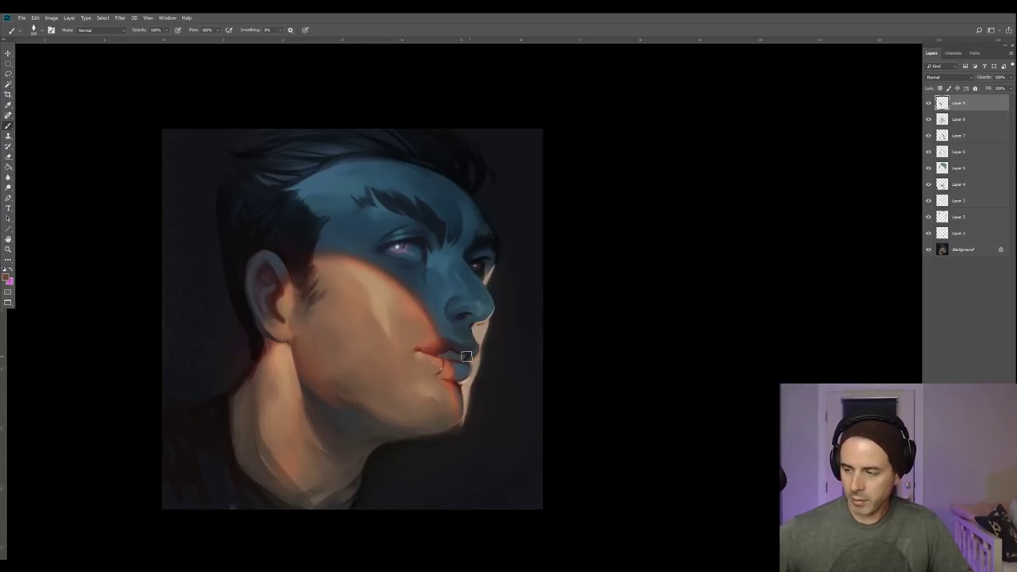
pyautogui.keyDown('alt'); pyautogui.click(328, 380); pyautogui.keyUp('alt')
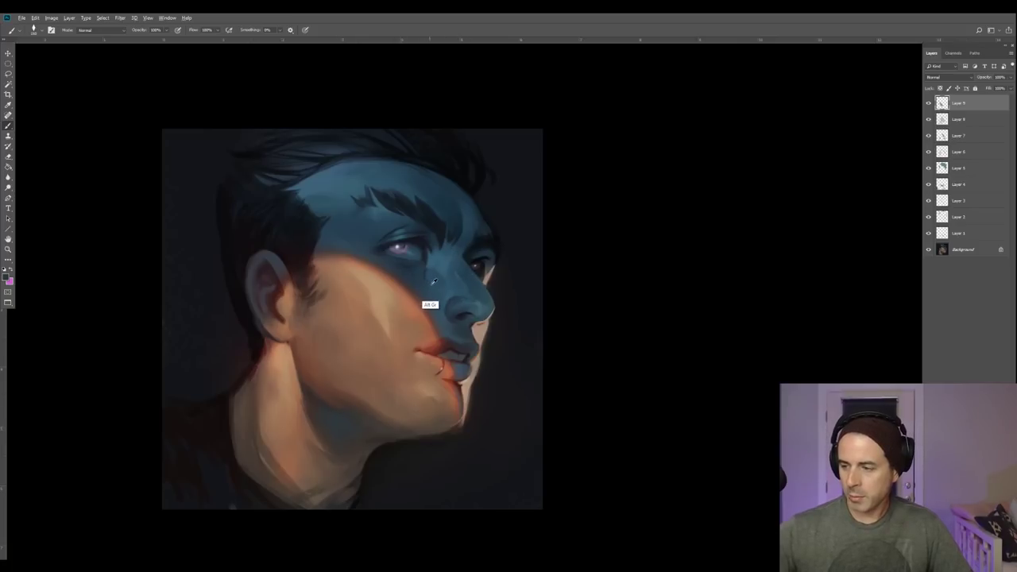
# Paint cool blue reflected light into the neck shadow beneath the jaw, blending it with tones sampled nearby.
pyautogui.keyDown('alt'); pyautogui.click(335, 422); pyautogui.keyUp('alt')
pyautogui.moveTo(328, 416); pyautogui.dragTo(352, 453)
pyautogui.keyDown('alt'); pyautogui.click(330, 419); pyautogui.keyUp('alt')
pyautogui.keyDown('alt'); pyautogui.click(325, 415); pyautogui.keyUp('alt')
pyautogui.keyDown('alt'); pyautogui.click(323, 407); pyautogui.keyUp('alt')
pyautogui.moveTo(322, 408)
pyautogui.mouseDown()
pyautogui.moveTo(346, 454)
pyautogui.moveTo(349, 433)
pyautogui.mouseUp()
pyautogui.keyDown('alt'); pyautogui.click(339, 420); pyautogui.keyUp('alt')
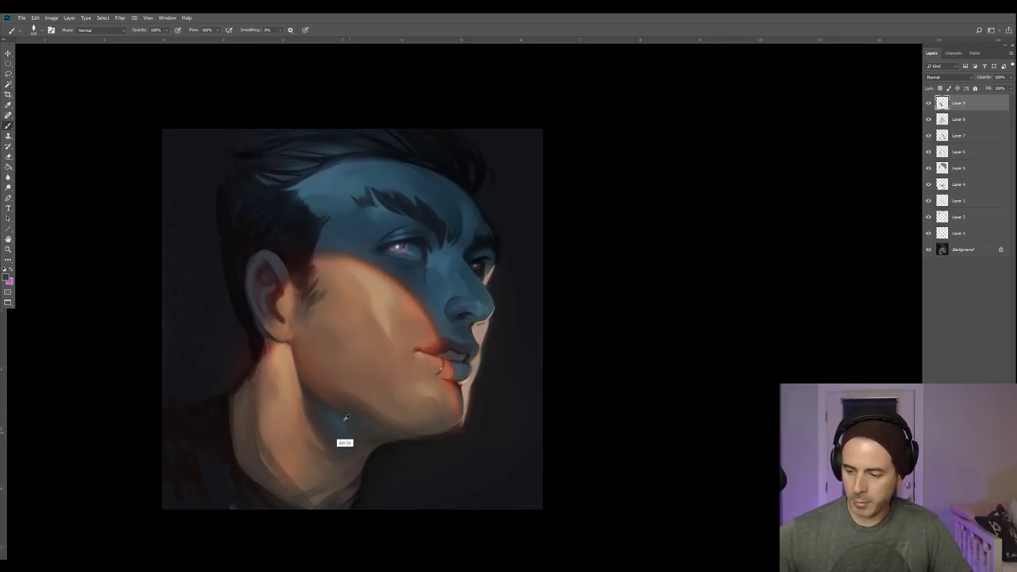
pyautogui.press('alt')
pyautogui.keyDown('alt'); pyautogui.click(340, 419); pyautogui.keyUp('alt')
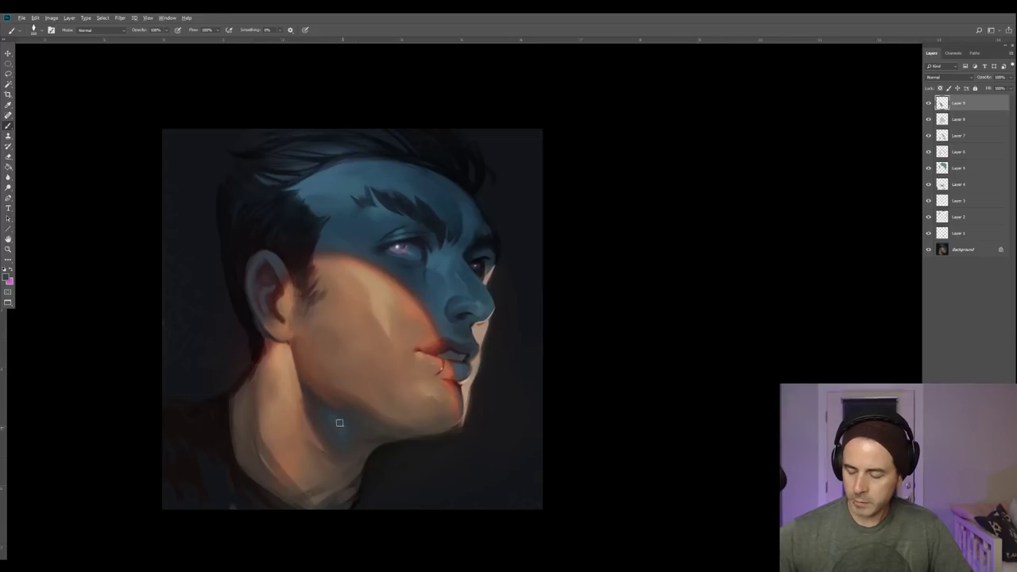
# Resize the brush and blend the blue reflected light down the front of the neck with sampled shadow tones.
pyautogui.press('[')
pyautogui.press('[')
pyautogui.press('[')
pyautogui.press('[')
pyautogui.press('[')
pyautogui.press('[')
pyautogui.press('[')
pyautogui.press('[')
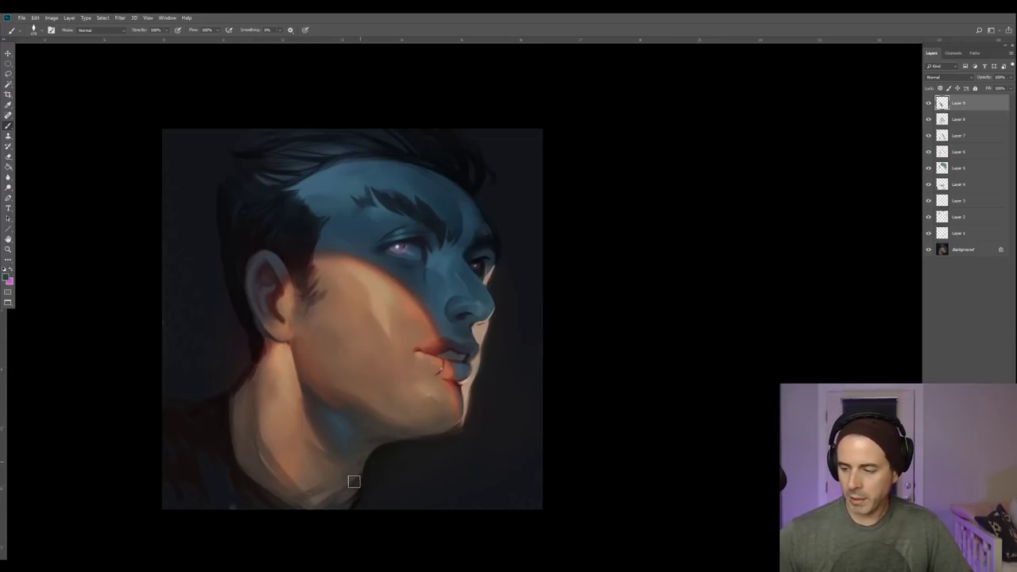
pyautogui.keyDown('alt'); pyautogui.click(355, 449); pyautogui.keyUp('alt')
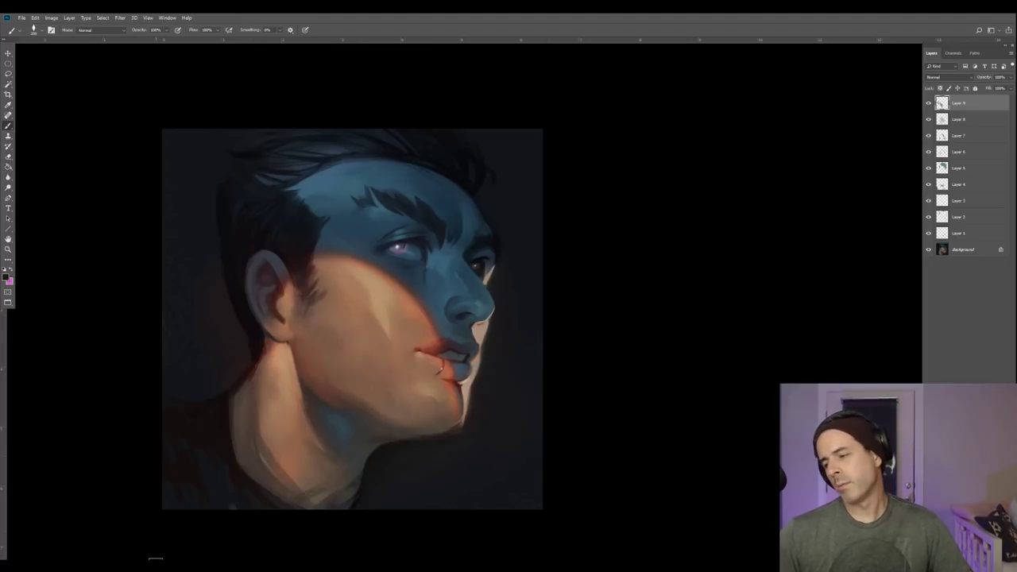
# Paint warm dark brown into the background behind the neck, reducing the brush size close to the hairline and nape.
pyautogui.press(']')
pyautogui.press(']')
pyautogui.press(']')
pyautogui.press(']')
pyautogui.press(']')
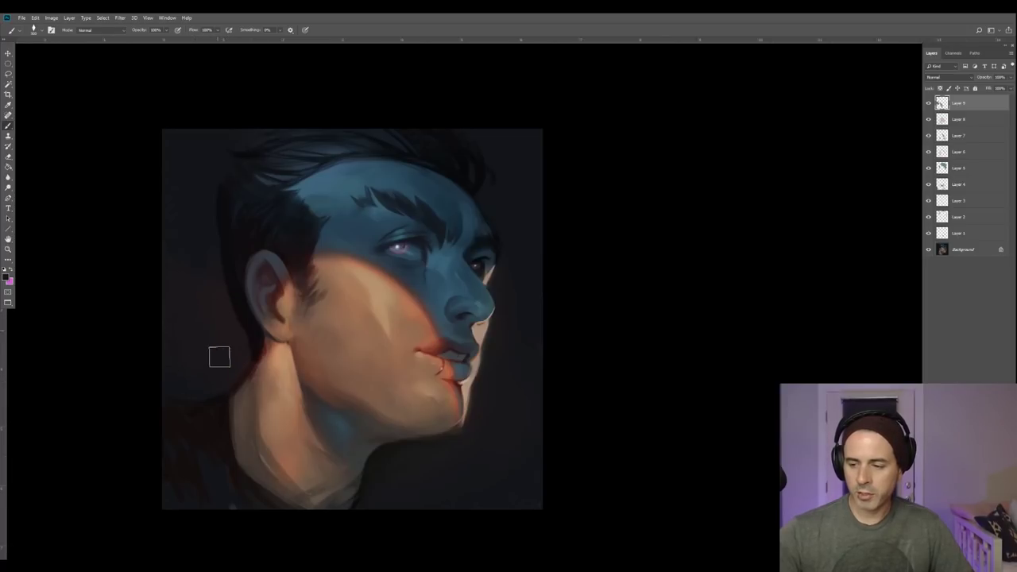
pyautogui.press('[')
pyautogui.press('[')
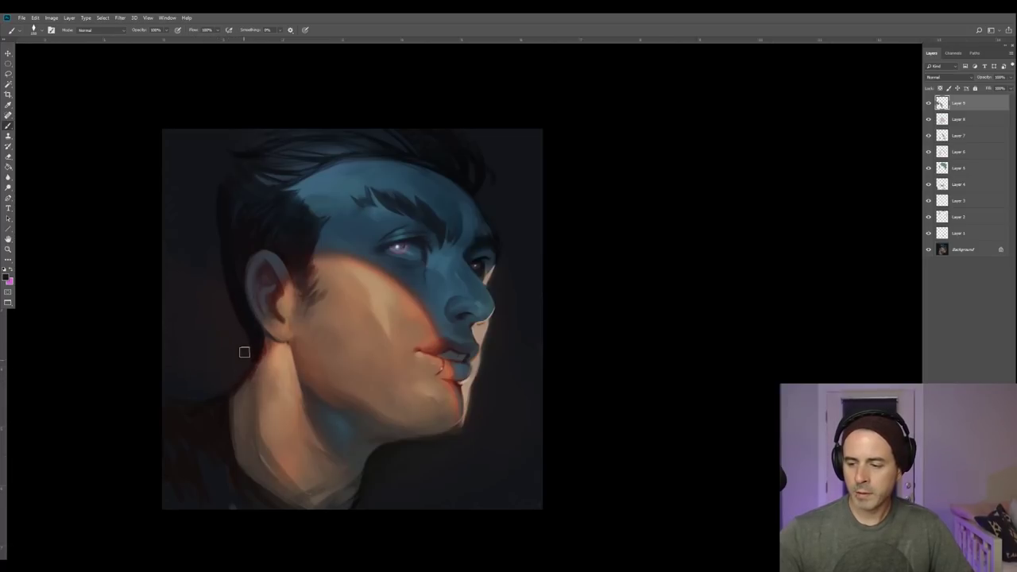
pyautogui.press('[')
pyautogui.press('[')
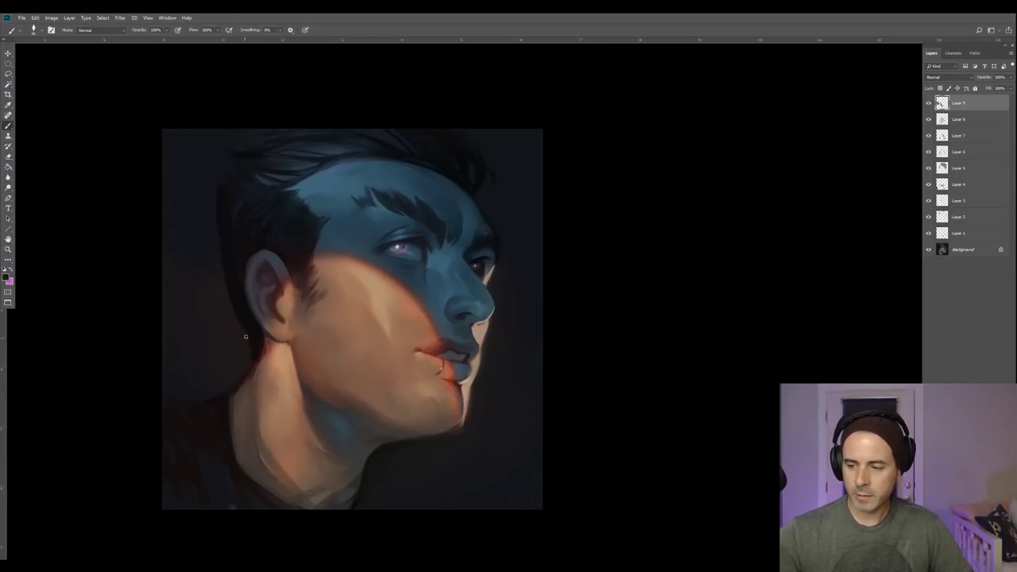
# Smooth the dark background behind the ear and hair with a larger brush and sampled background tones.
pyautogui.press(']')
pyautogui.press(']')
pyautogui.press(']')
pyautogui.keyDown('alt'); pyautogui.click(213, 289); pyautogui.keyUp('alt')
pyautogui.keyDown('alt'); pyautogui.click(220, 293); pyautogui.keyUp('alt')
pyautogui.press(']')
pyautogui.press(']')
pyautogui.press(']')
pyautogui.press(']')
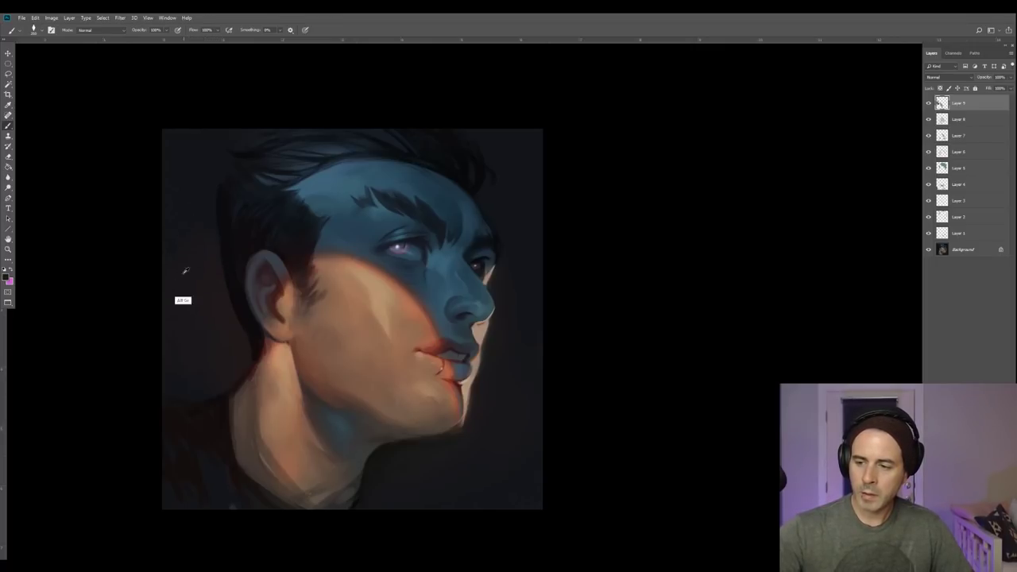
pyautogui.keyDown('alt'); pyautogui.click(211, 266); pyautogui.keyUp('alt')
pyautogui.keyDown('alt'); pyautogui.click(177, 303); pyautogui.keyUp('alt')
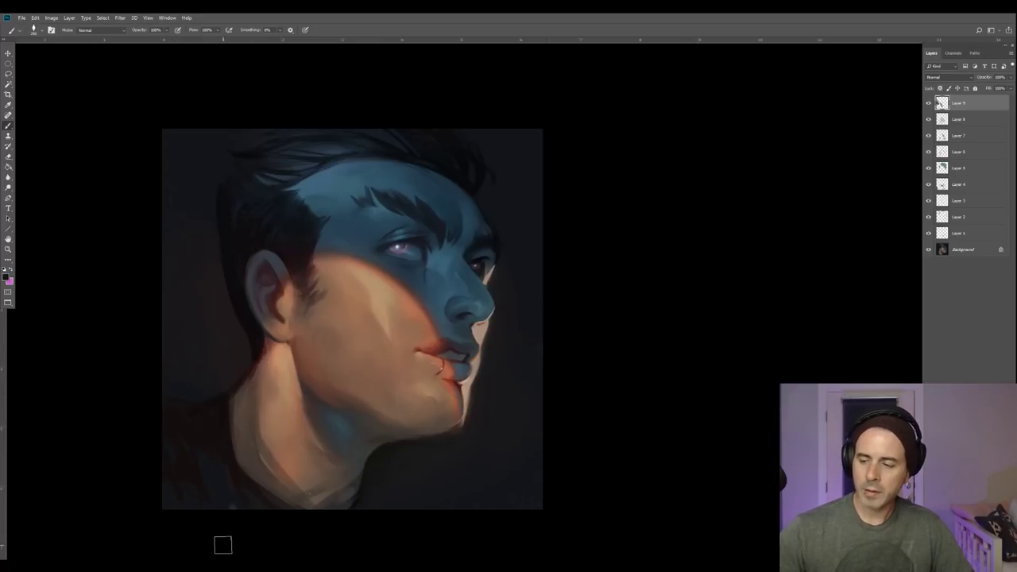
# Refine the nape edge below the ear with sampled skin and warm shadow tones.
pyautogui.press('alt')
pyautogui.keyDown('alt'); pyautogui.click(264, 352); pyautogui.keyUp('alt')
pyautogui.keyDown('alt'); pyautogui.click(257, 352); pyautogui.keyUp('alt')
pyautogui.press('[')
pyautogui.keyDown('alt'); pyautogui.click(266, 357); pyautogui.keyUp('alt')
pyautogui.press('alt')
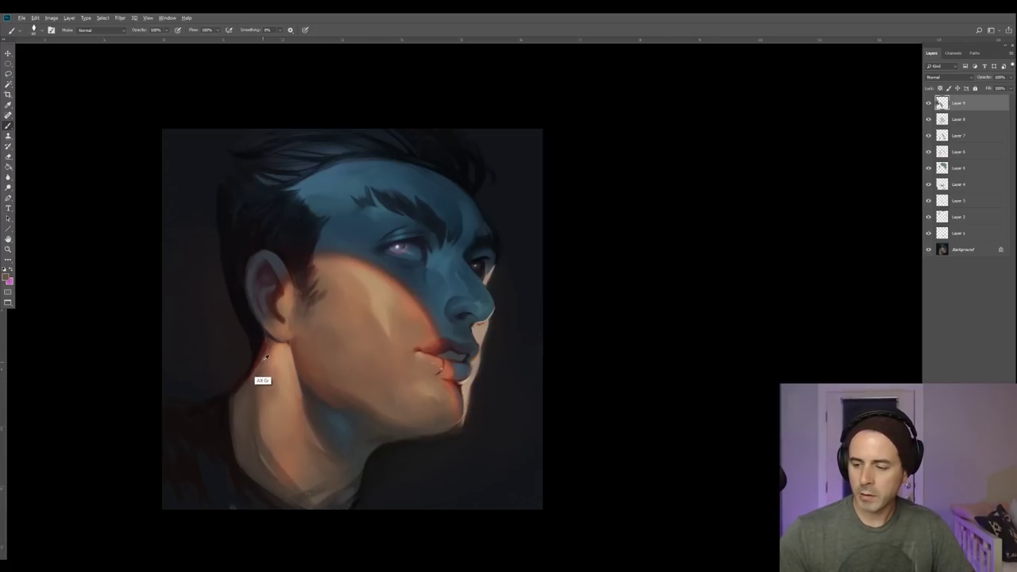
pyautogui.keyDown('alt'); pyautogui.click(260, 366); pyautogui.keyUp('alt')
pyautogui.press(']')
pyautogui.keyDown('alt'); pyautogui.click(262, 446); pyautogui.keyUp('alt')
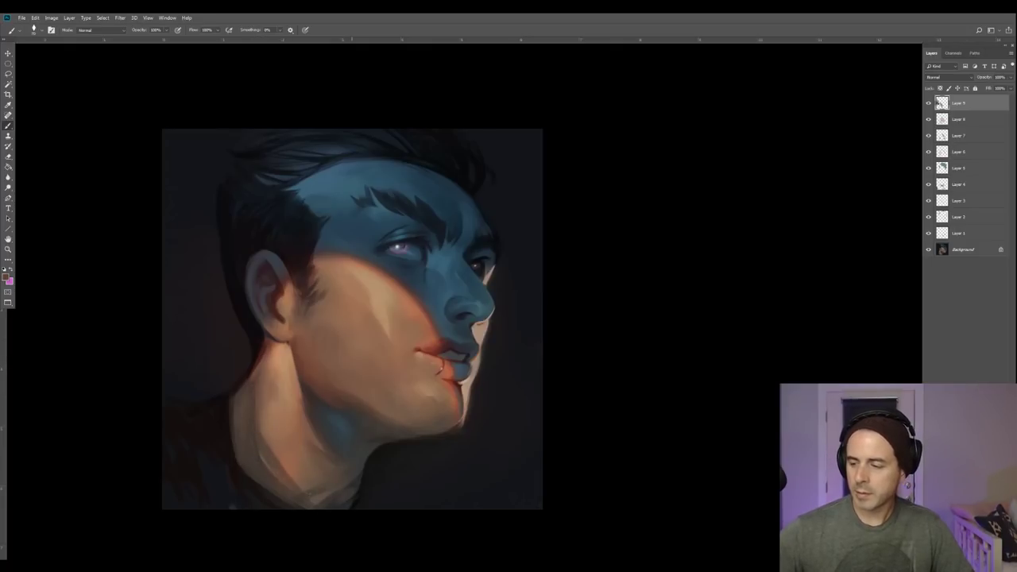
# Smooth the lit skin on the lower neck with strokes of sampled skin tones.
pyautogui.keyDown('alt'); pyautogui.click(294, 445); pyautogui.keyUp('alt')
pyautogui.keyDown('alt'); pyautogui.click(283, 458); pyautogui.keyUp('alt')
pyautogui.keyDown('alt'); pyautogui.click(285, 455); pyautogui.keyUp('alt')
pyautogui.moveTo(267, 437); pyautogui.dragTo(296, 480)
pyautogui.keyDown('alt'); pyautogui.click(261, 435); pyautogui.keyUp('alt')
pyautogui.keyDown('alt'); pyautogui.click(266, 437); pyautogui.keyUp('alt')
pyautogui.press(']')
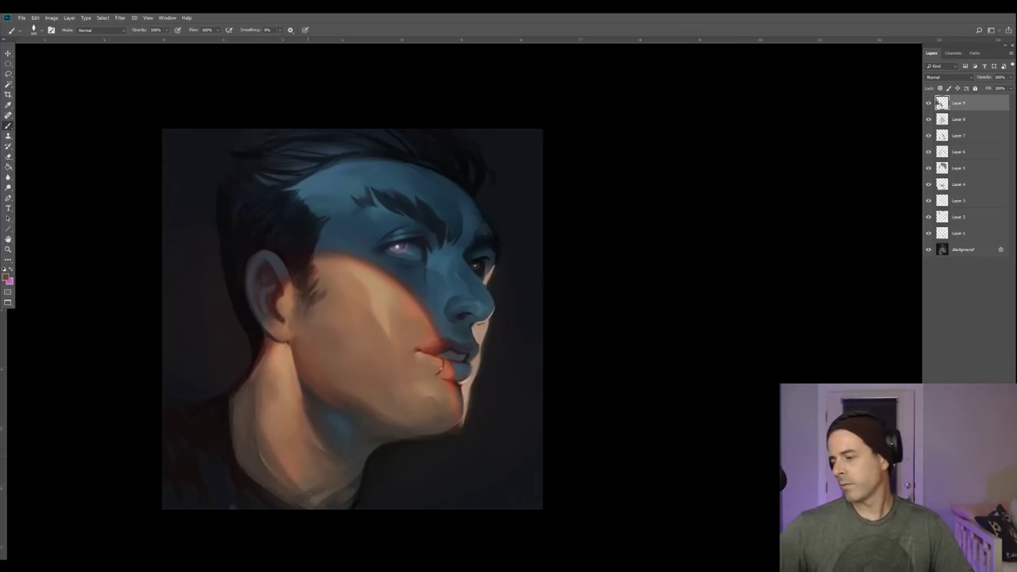
# Clean up the chin's outer contour and the area beneath it with sampled dark background tones.
pyautogui.keyDown('alt'); pyautogui.click(469, 422); pyautogui.keyUp('alt')
pyautogui.moveTo(469, 422); pyautogui.dragTo(445, 443)
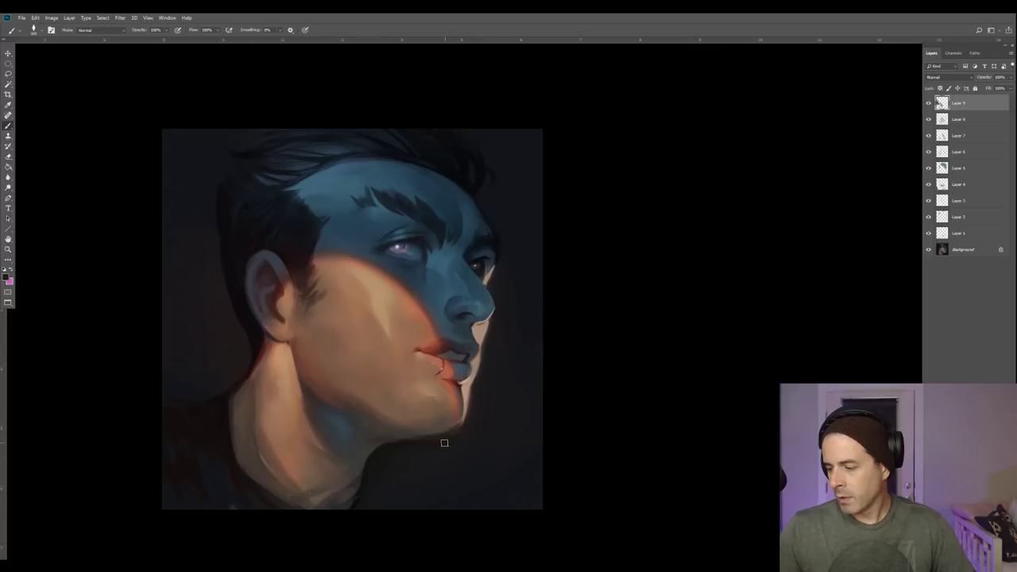
pyautogui.keyDown('alt'); pyautogui.click(467, 427); pyautogui.keyUp('alt')
pyautogui.keyDown('alt'); pyautogui.click(453, 445); pyautogui.keyUp('alt')
pyautogui.keyDown('alt'); pyautogui.click(481, 419); pyautogui.keyUp('alt')
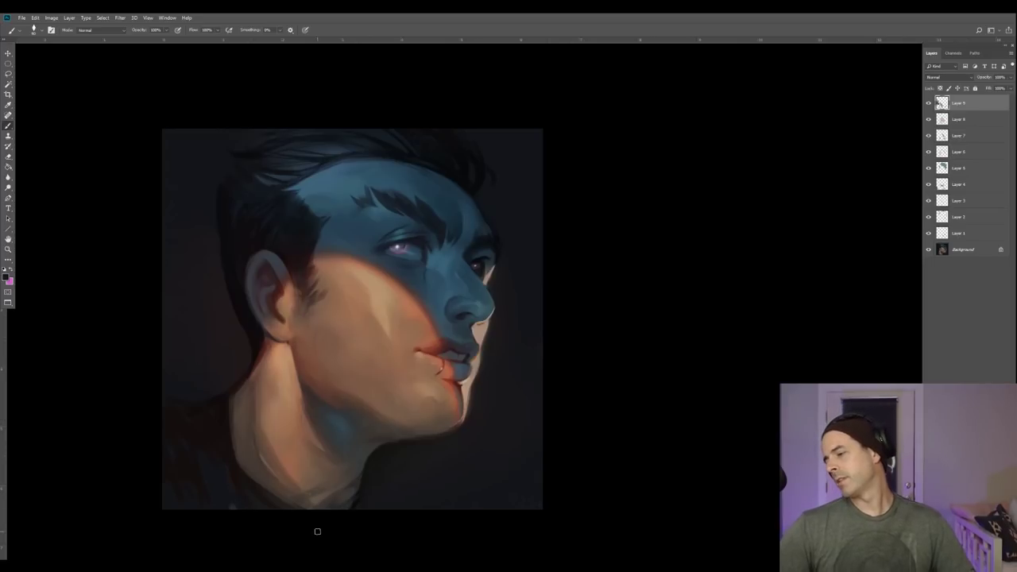
# Refine the shadowed upper lip and the skin below the nose with sampled blue and dark tones.
pyautogui.keyDown('alt'); pyautogui.click(469, 317); pyautogui.keyUp('alt')
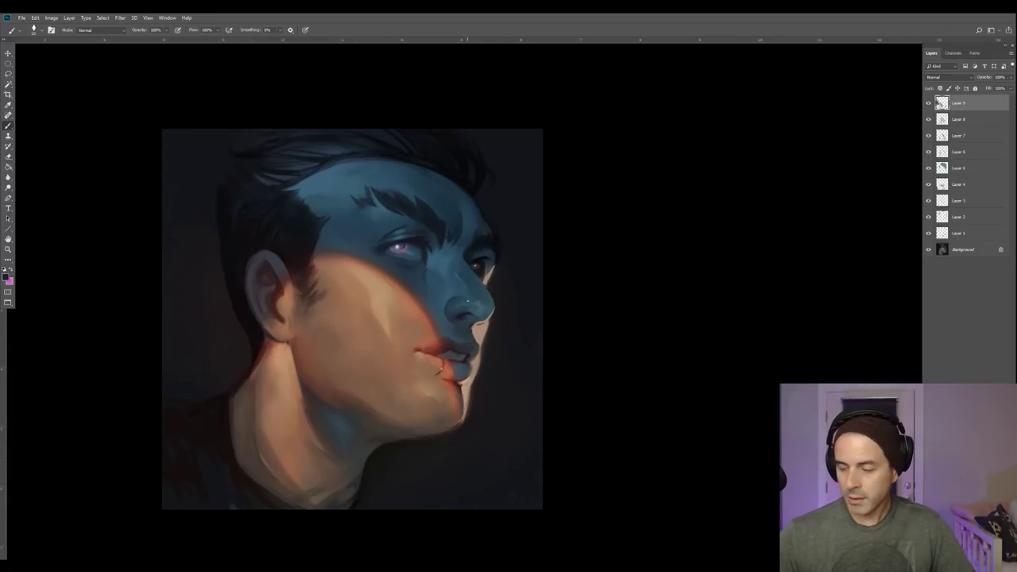
pyautogui.keyDown('alt'); pyautogui.click(454, 342); pyautogui.keyUp('alt')
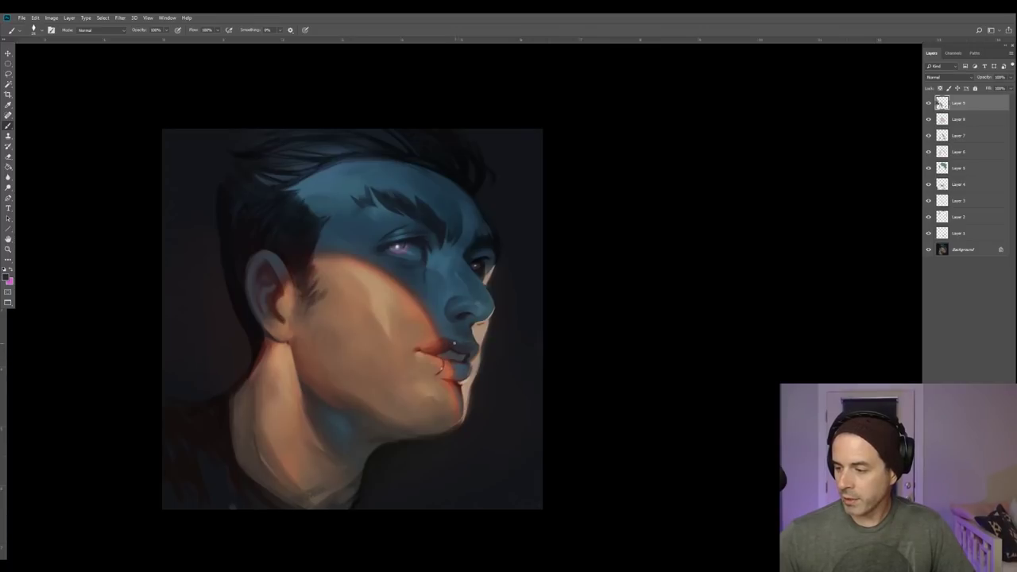
pyautogui.press('alt')
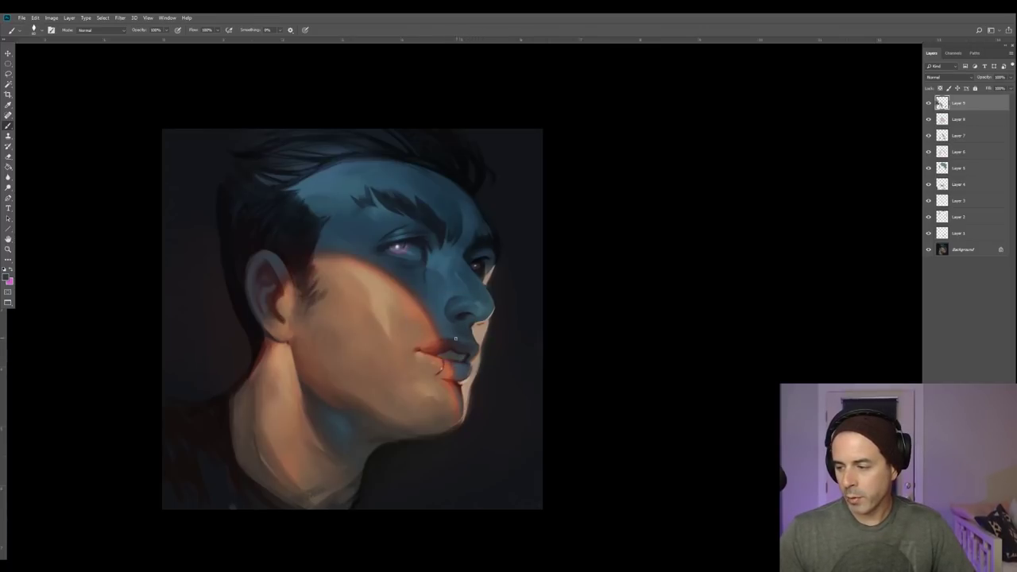
pyautogui.keyDown('alt'); pyautogui.click(449, 342); pyautogui.keyUp('alt')
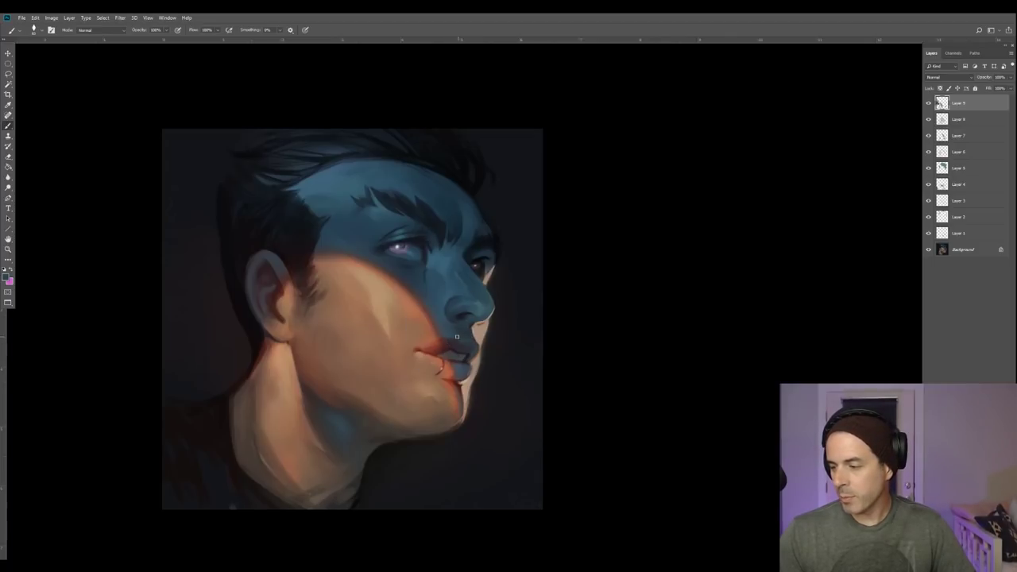
pyautogui.press('alt')
pyautogui.press('alt')
pyautogui.press('alt')
pyautogui.press('alt')
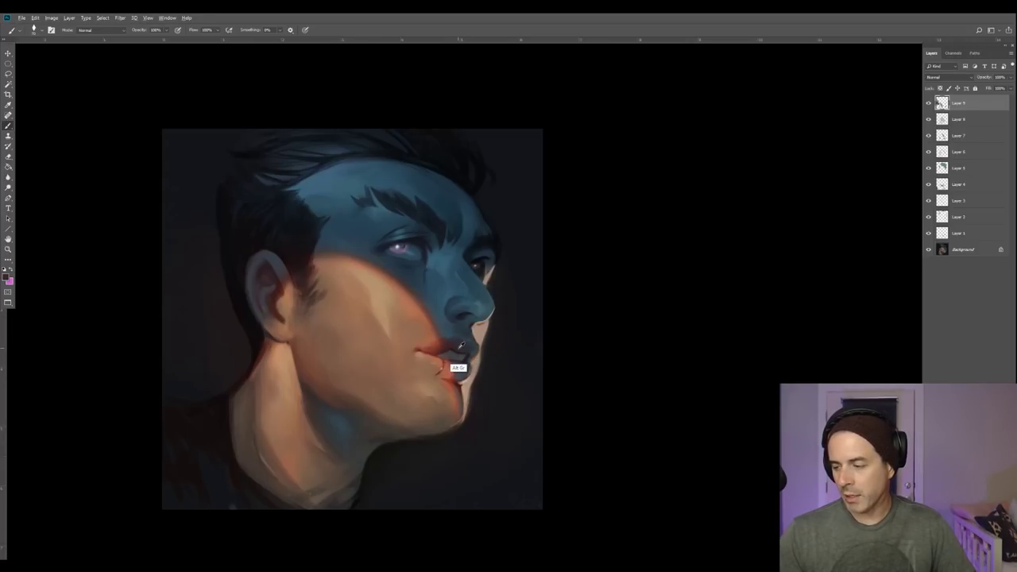
# Touch up the far side of the upper lip and the mouth opening on Layer 9 with sampled dark tones.
pyautogui.hotkey('alt', '[')
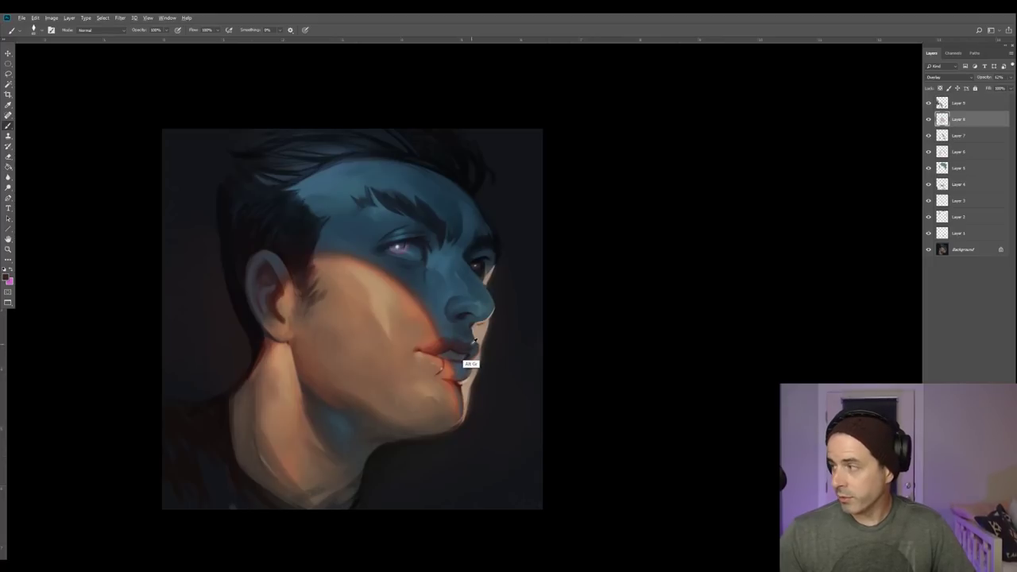
pyautogui.hotkey('alt', ']')
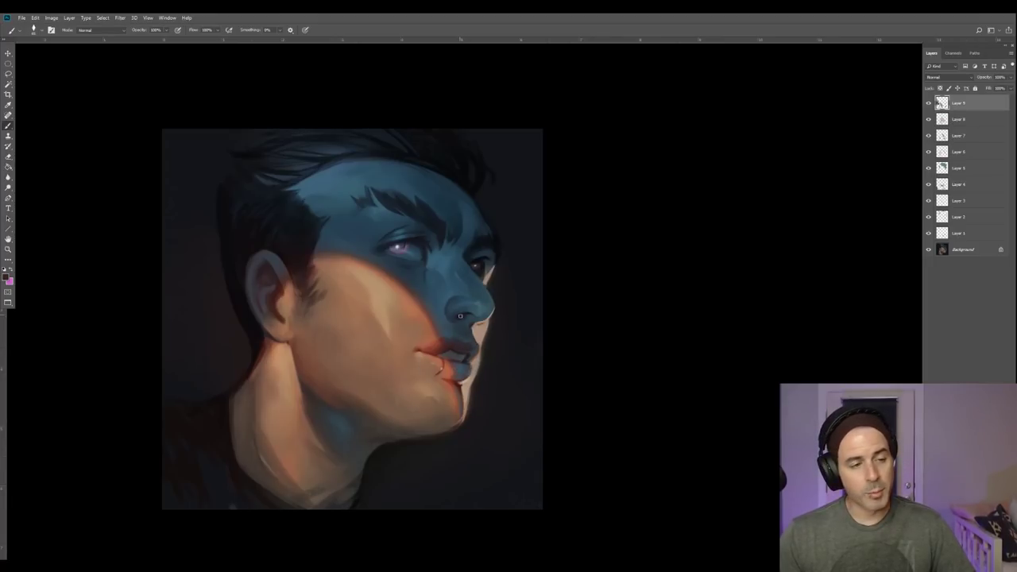
pyautogui.press('alt')
pyautogui.press('alt')
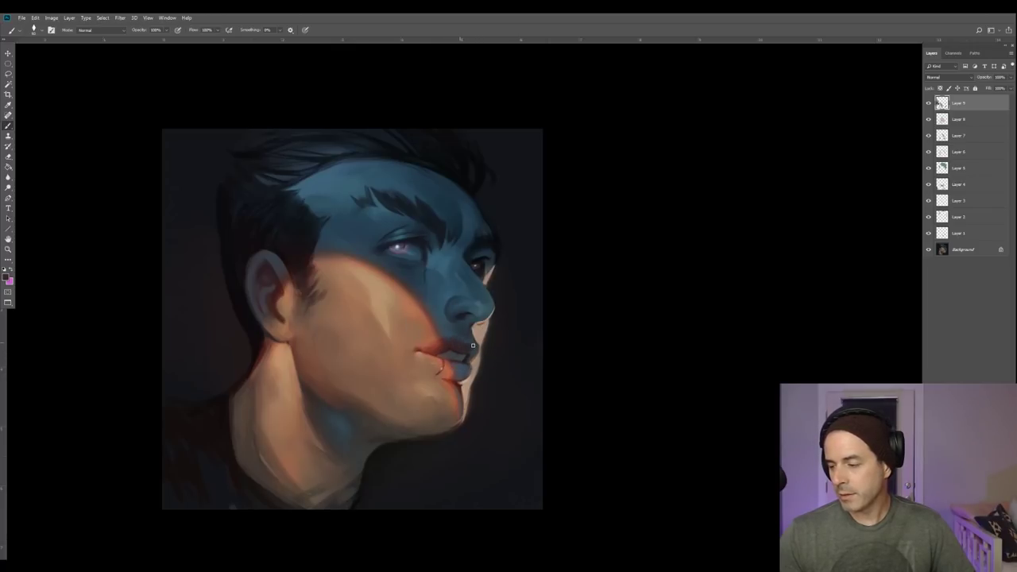
pyautogui.press('alt')
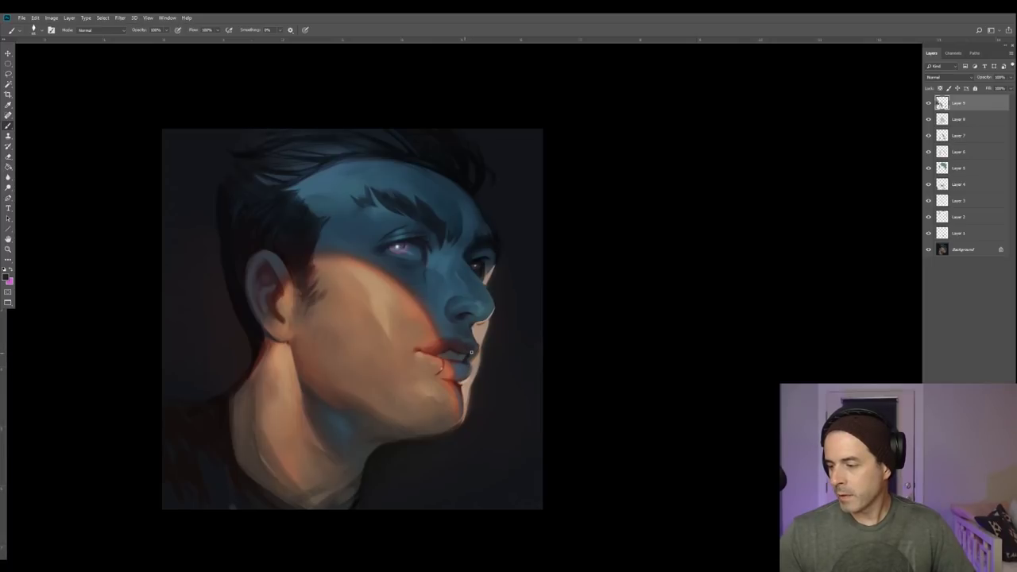
pyautogui.press('alt')
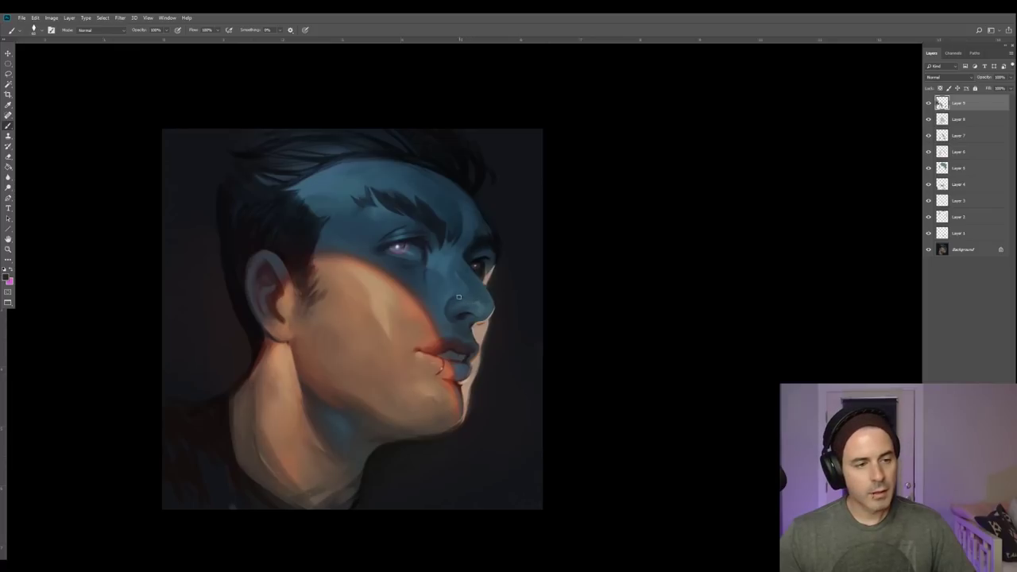
pyautogui.keyDown('alt'); pyautogui.click(448, 340); pyautogui.keyUp('alt')
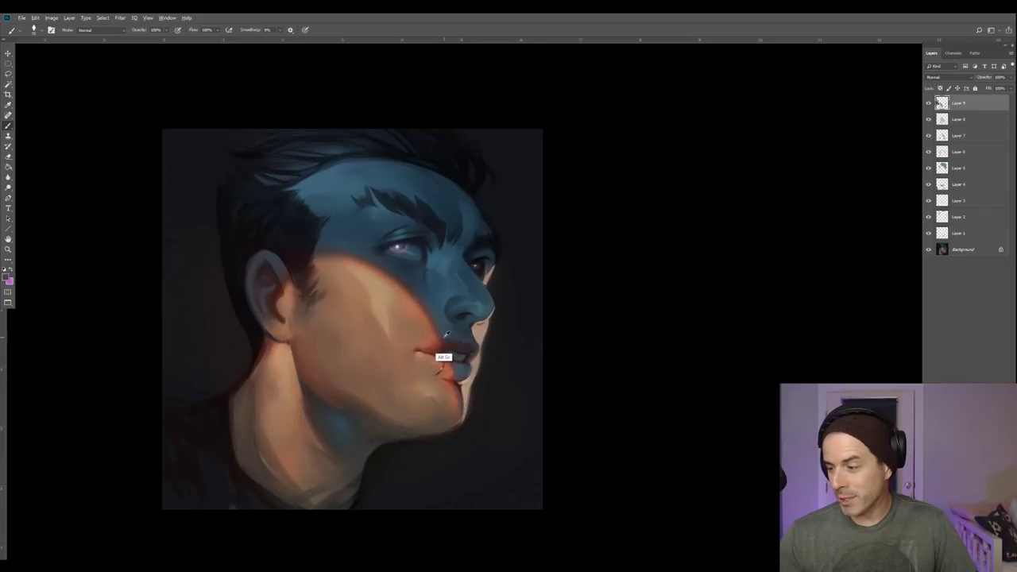
# Touch up the shadowed upper lip just beneath the nose with sampled dark tones.
pyautogui.keyDown('alt'); pyautogui.click(461, 341); pyautogui.keyUp('alt')
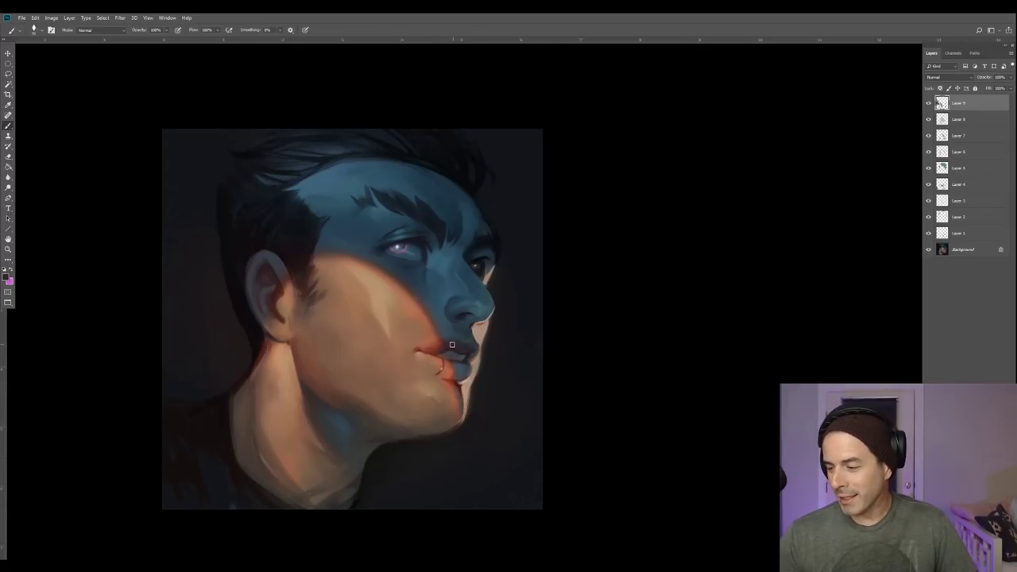
pyautogui.keyDown('alt'); pyautogui.click(461, 342); pyautogui.keyUp('alt')
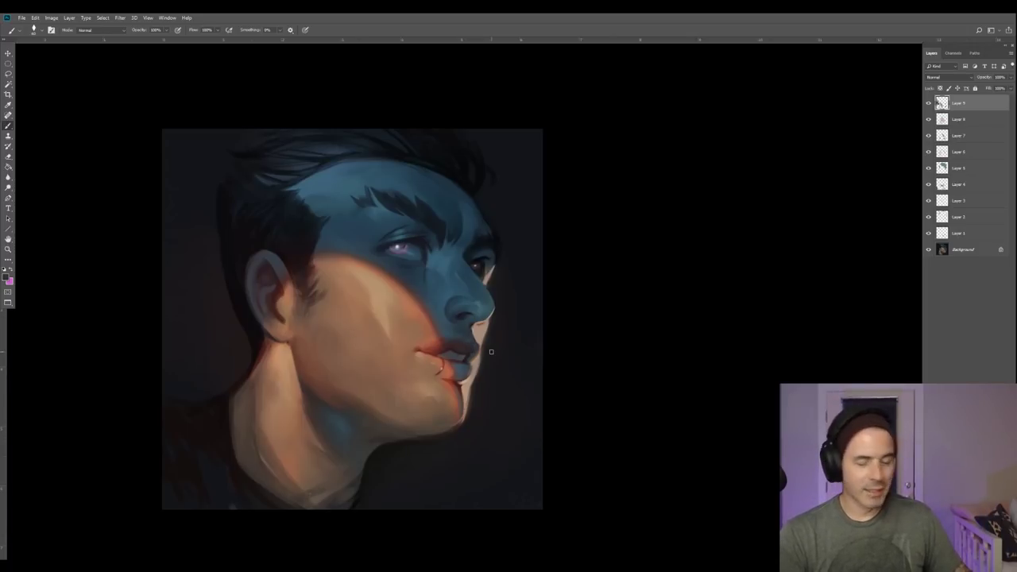
pyautogui.click(7, 65)
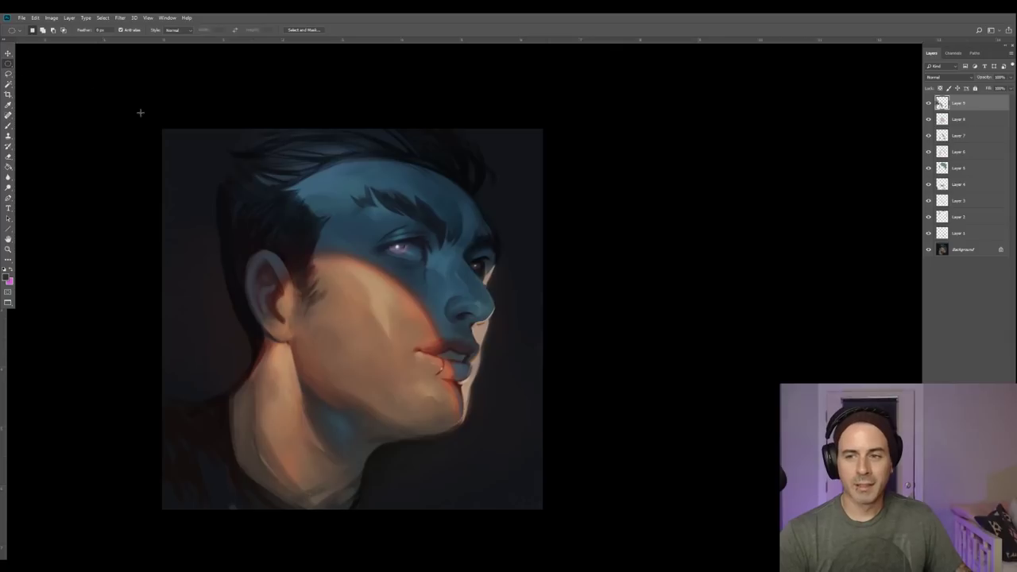
pyautogui.moveTo(141, 110); pyautogui.dragTo(175, 125)
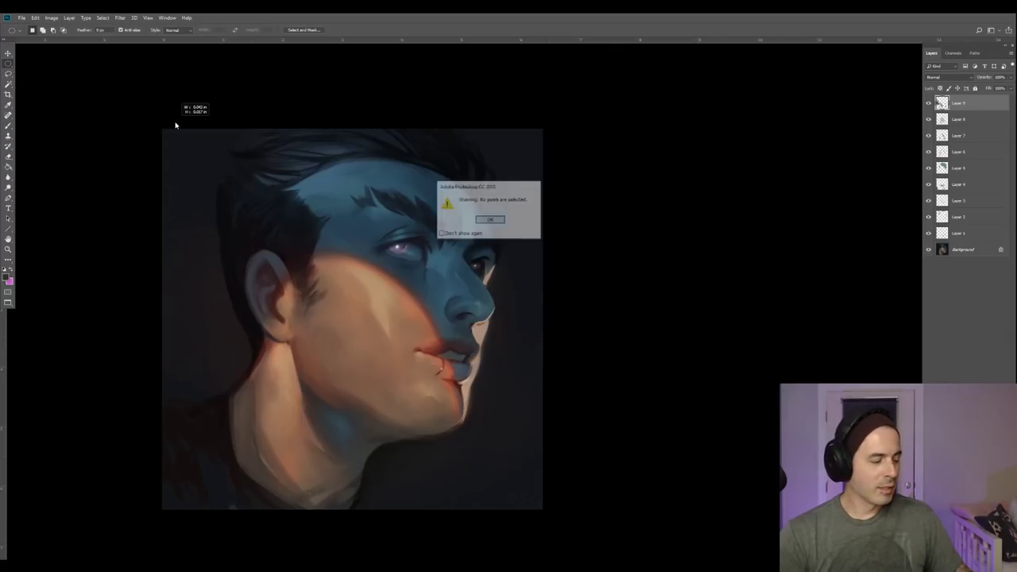
pyautogui.click(490, 220)
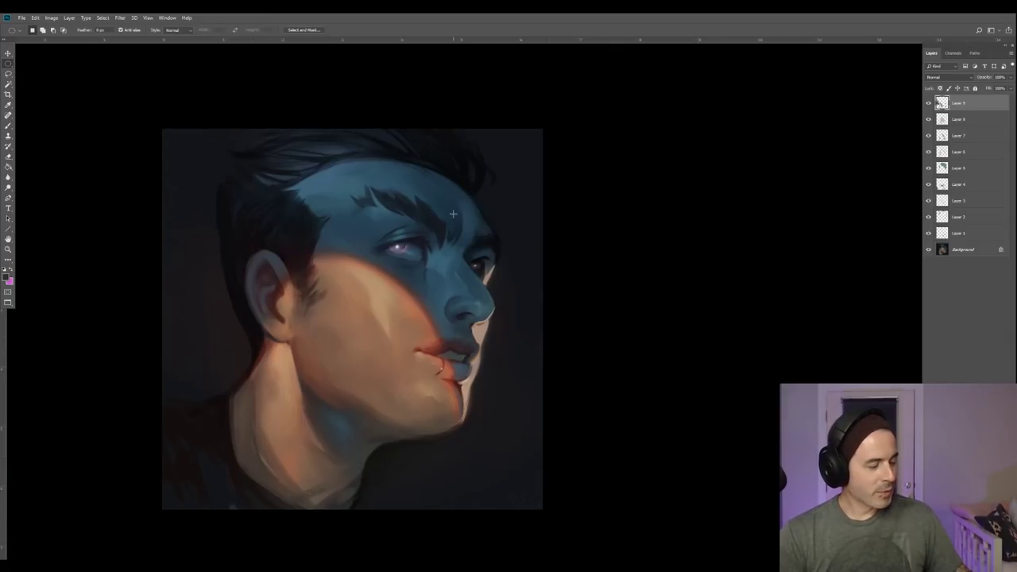
# Flip the painting horizontally to check the face mirrored, with the brush ready for further touch-ups.
pyautogui.moveTo(304, 209); pyautogui.dragTo(329, 215)
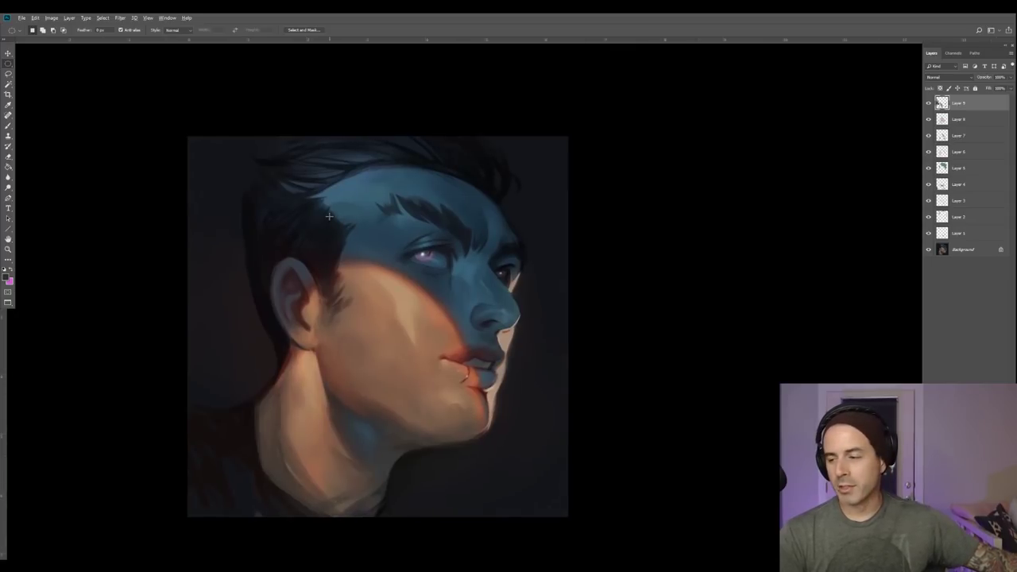
pyautogui.hotkey('ctrl', 'shift', 'h')
pyautogui.moveTo(258, 240); pyautogui.dragTo(280, 228)
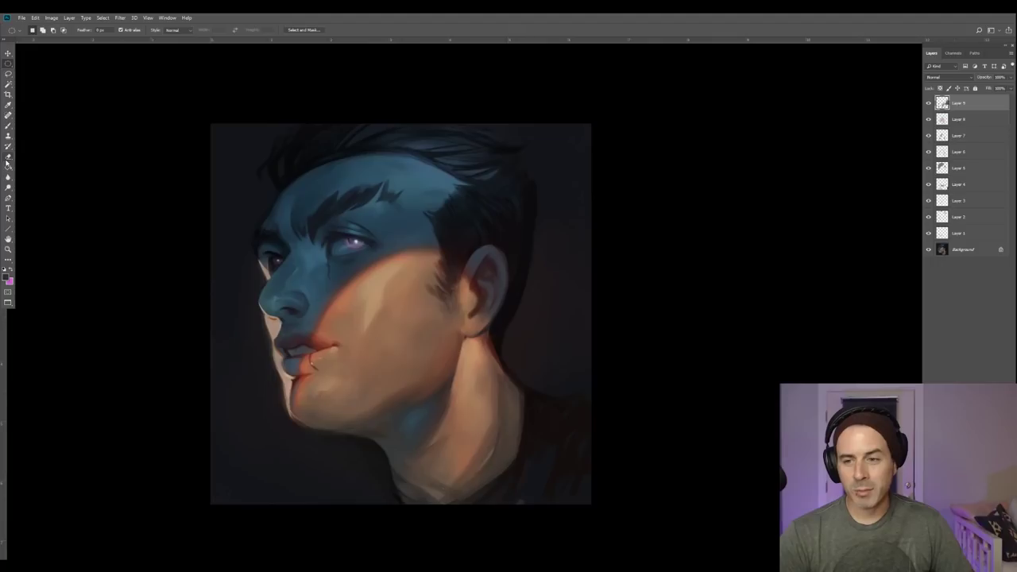
pyautogui.click(8, 125)
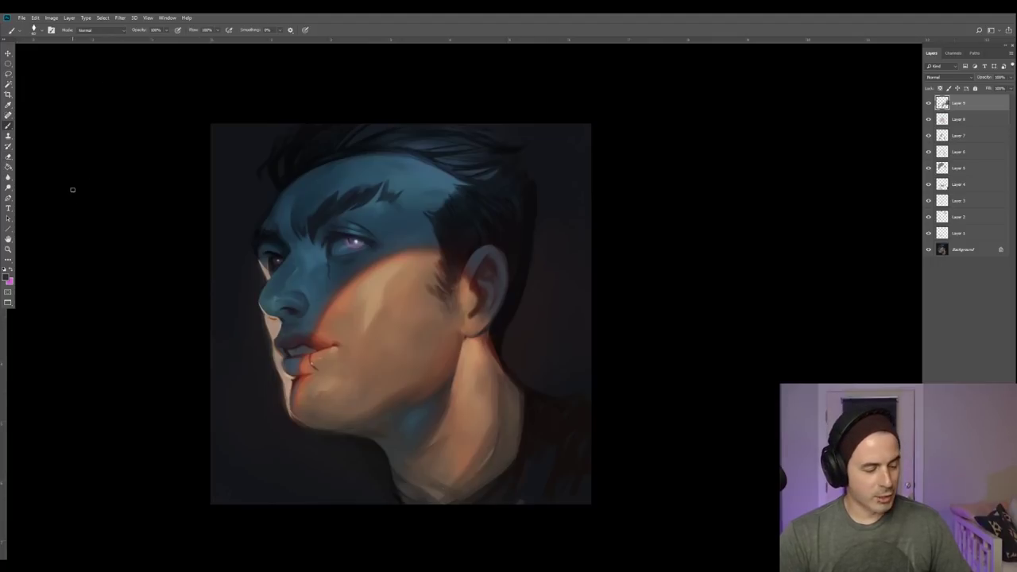
pyautogui.moveTo(211, 269); pyautogui.dragTo(234, 261)
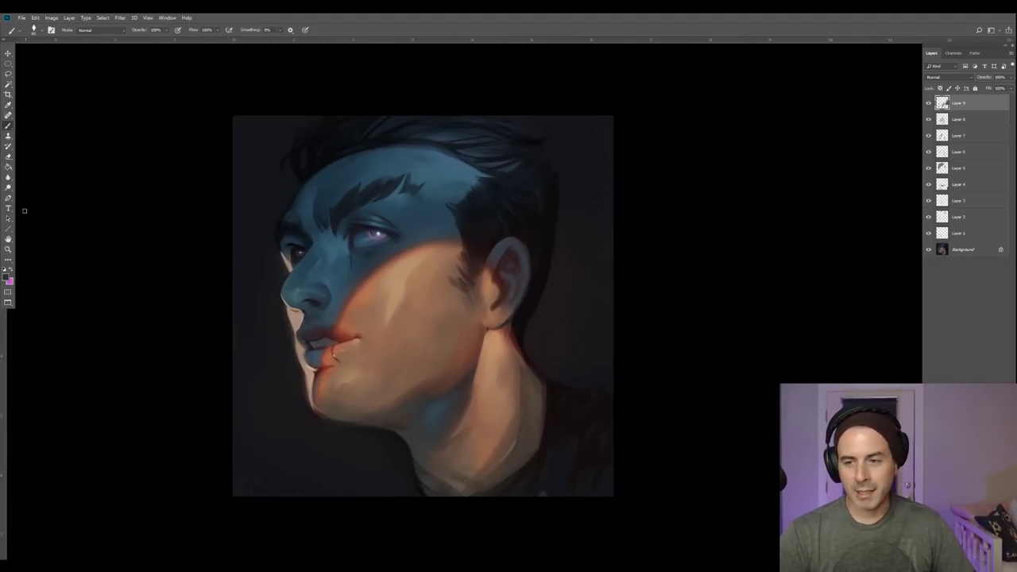
pyautogui.click(8, 248)
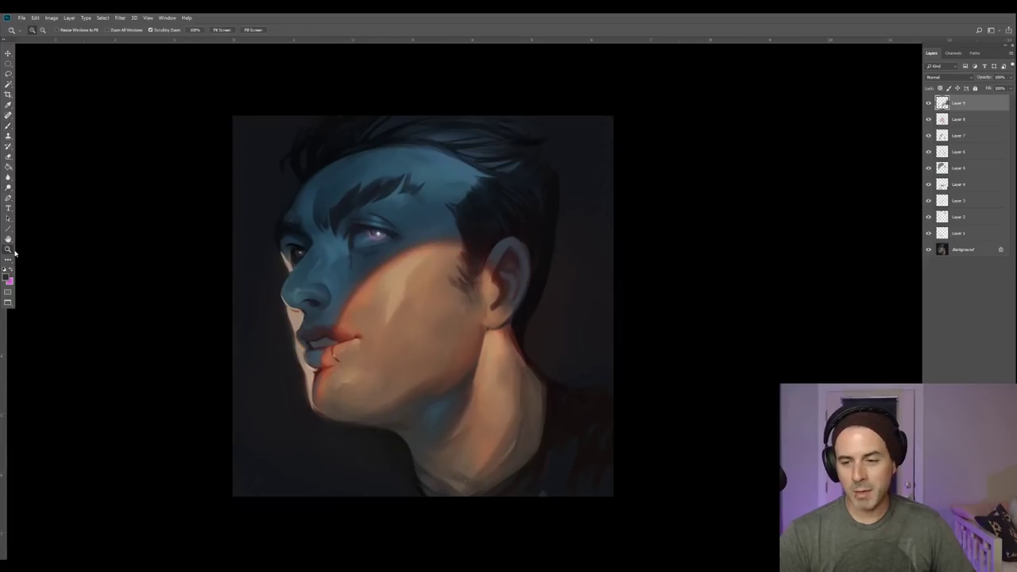
pyautogui.click(293, 261)
pyautogui.click(13, 124)
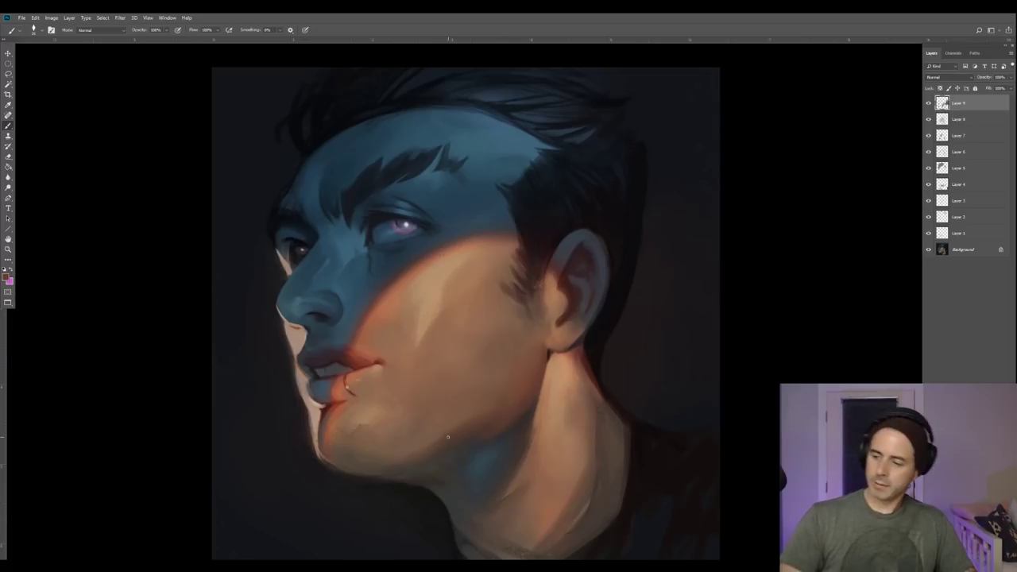
pyautogui.moveTo(434, 322); pyautogui.dragTo(431, 327)
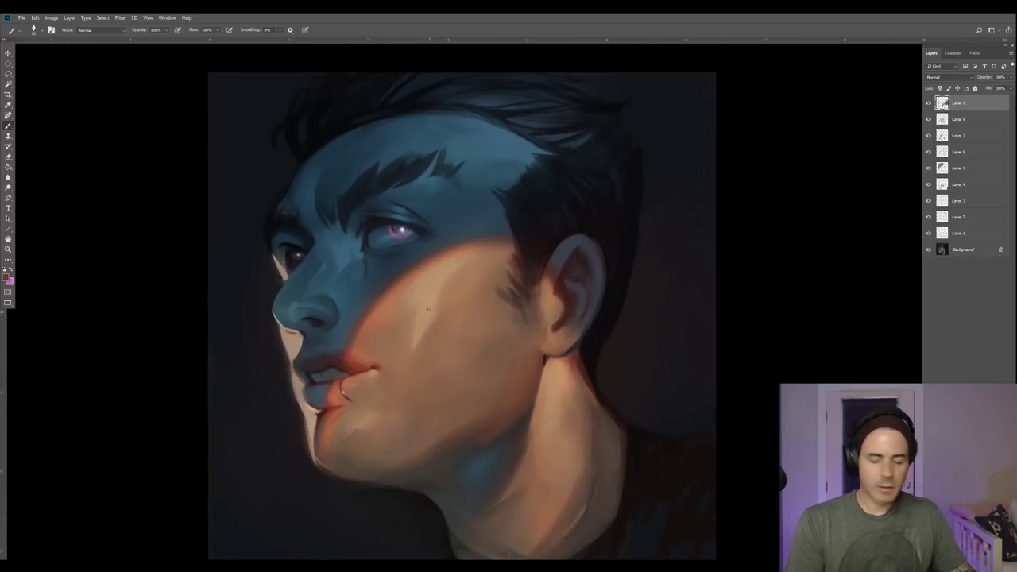
pyautogui.moveTo(459, 232); pyautogui.dragTo(445, 236)
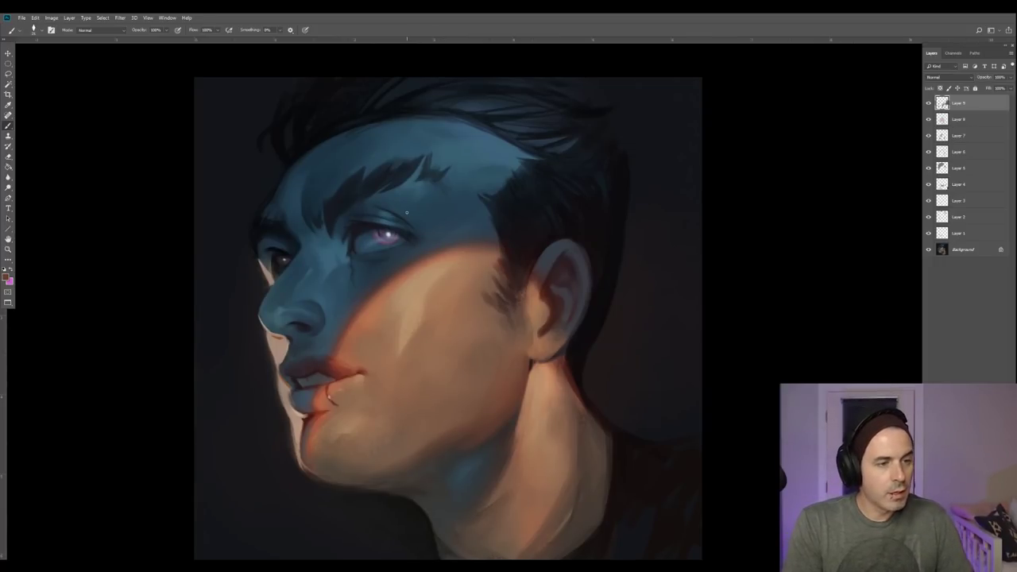
# Refine the shadowed skin below the near eye with sampled blue tones.
pyautogui.keyDown('alt'); pyautogui.click(379, 268); pyautogui.keyUp('alt')
pyautogui.keyDown('alt'); pyautogui.click(379, 268); pyautogui.keyUp('alt')
pyautogui.keyDown('alt'); pyautogui.click(380, 268); pyautogui.keyUp('alt')
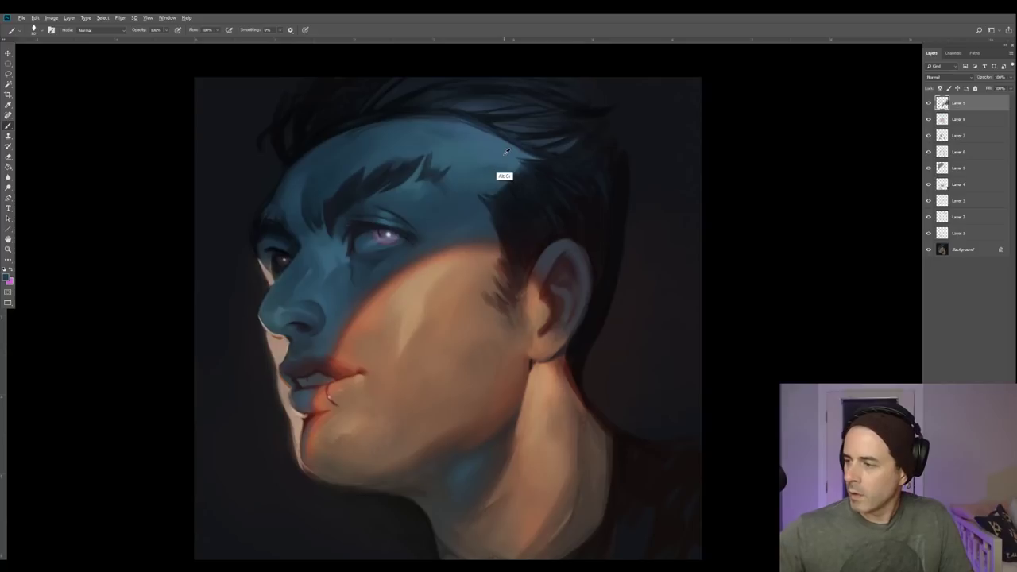
# Rework the upper rim of the ear and its edge against the hair with sampled blue and dark tones.
pyautogui.keyDown('alt'); pyautogui.click(557, 255); pyautogui.keyUp('alt')
pyautogui.keyDown('alt'); pyautogui.click(550, 257); pyautogui.keyUp('alt')
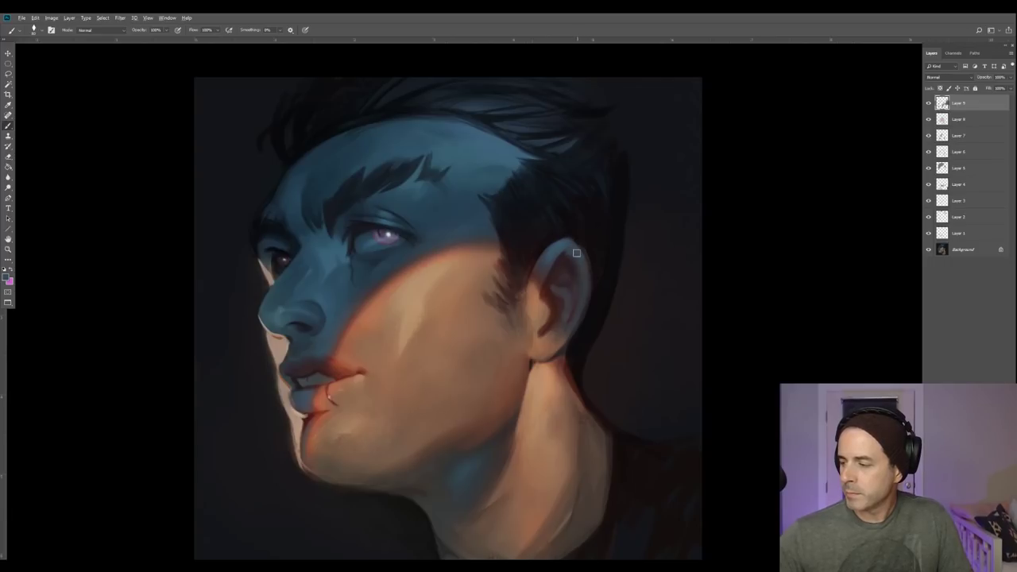
pyautogui.keyDown('alt'); pyautogui.click(578, 238); pyautogui.keyUp('alt')
pyautogui.press('[')
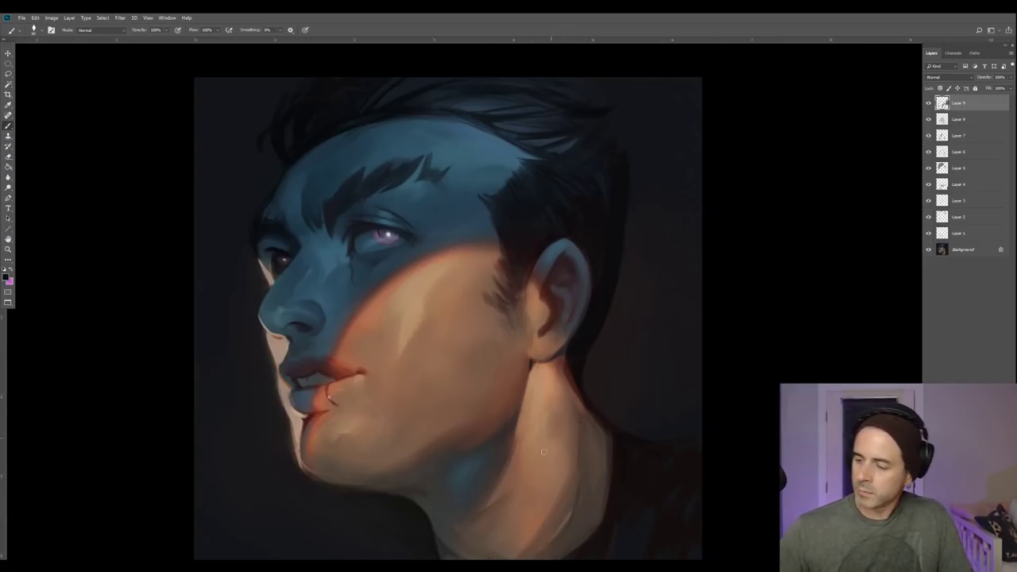
# Paint a highlight on the forehead near the temple hairline, using a lighter variant of the sampled blue.
pyautogui.keyDown('alt'); pyautogui.click(502, 154); pyautogui.keyUp('alt')
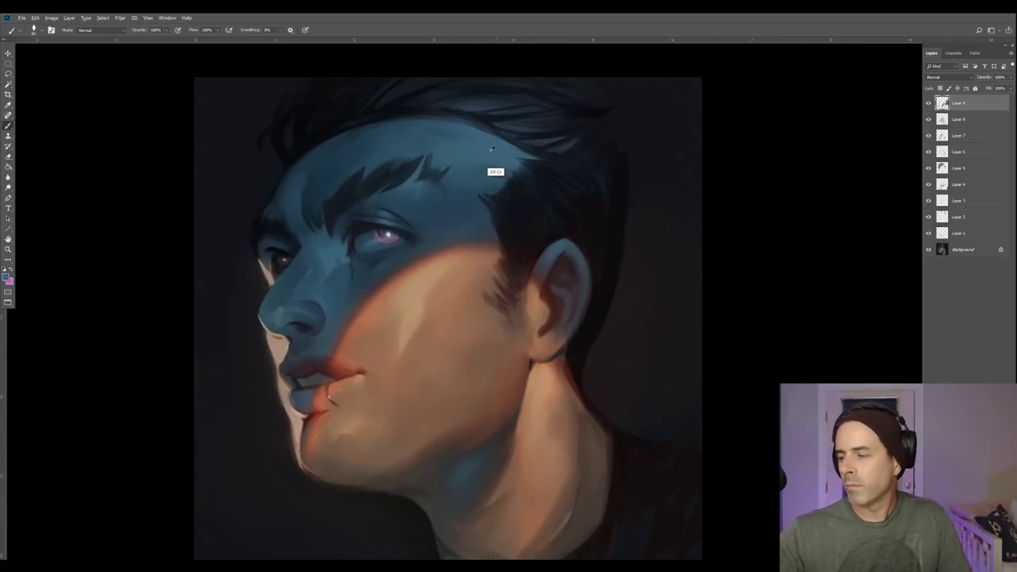
pyautogui.click(6, 278)
pyautogui.click(507, 250)
pyautogui.press('Return')
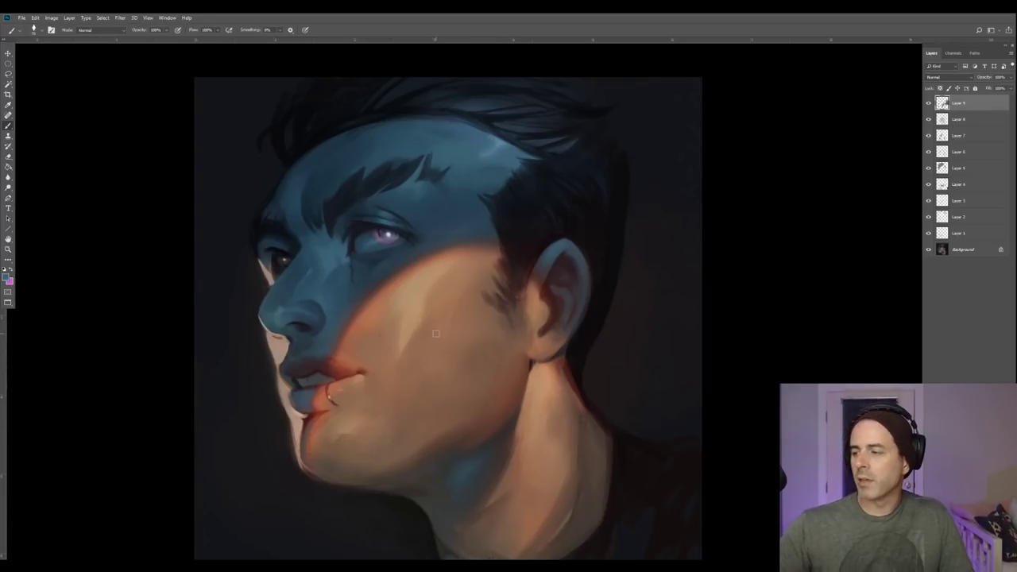
# Set the foreground colour to a brighter blue and flip the painting horizontally again.
pyautogui.scroll(-1, 388, 295)
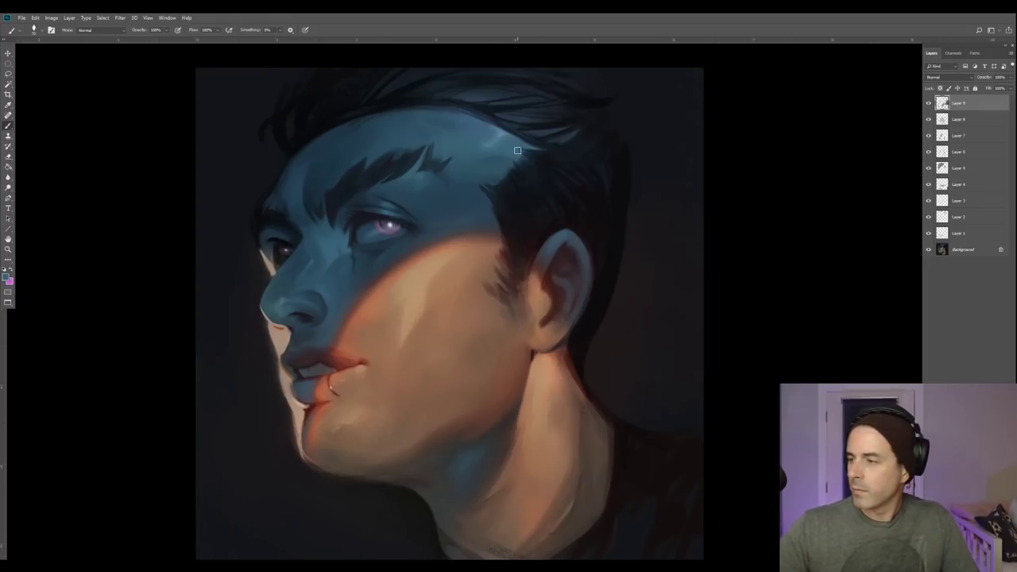
pyautogui.click(6, 275)
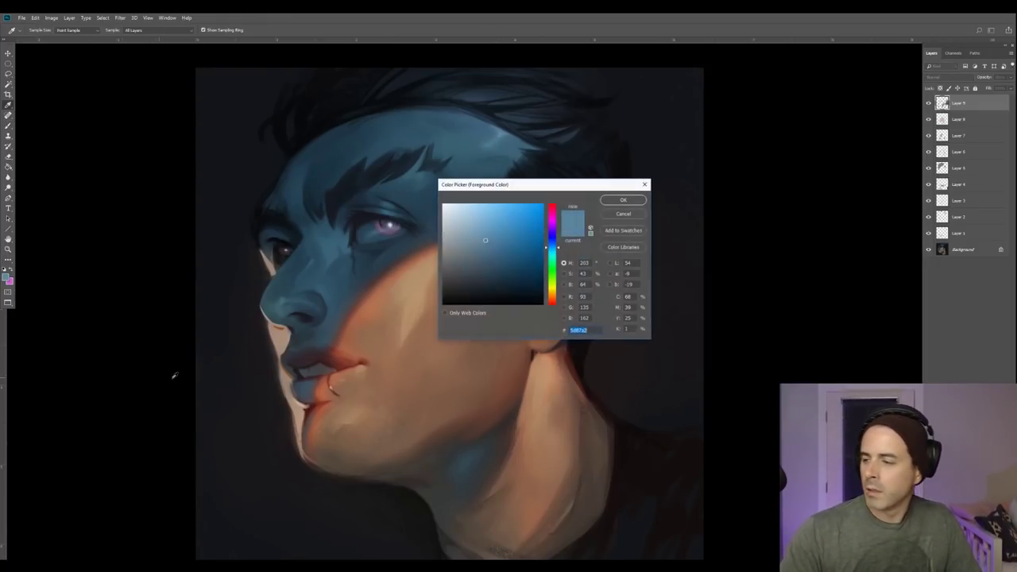
pyautogui.click(484, 225)
pyautogui.click(625, 199)
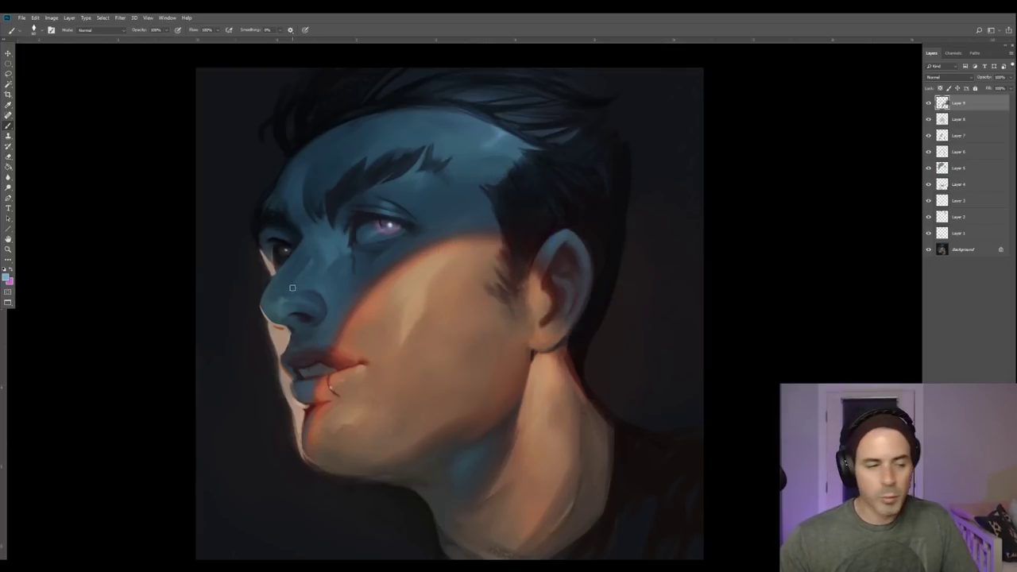
pyautogui.hotkey('ctrl', 'shift', 'h')
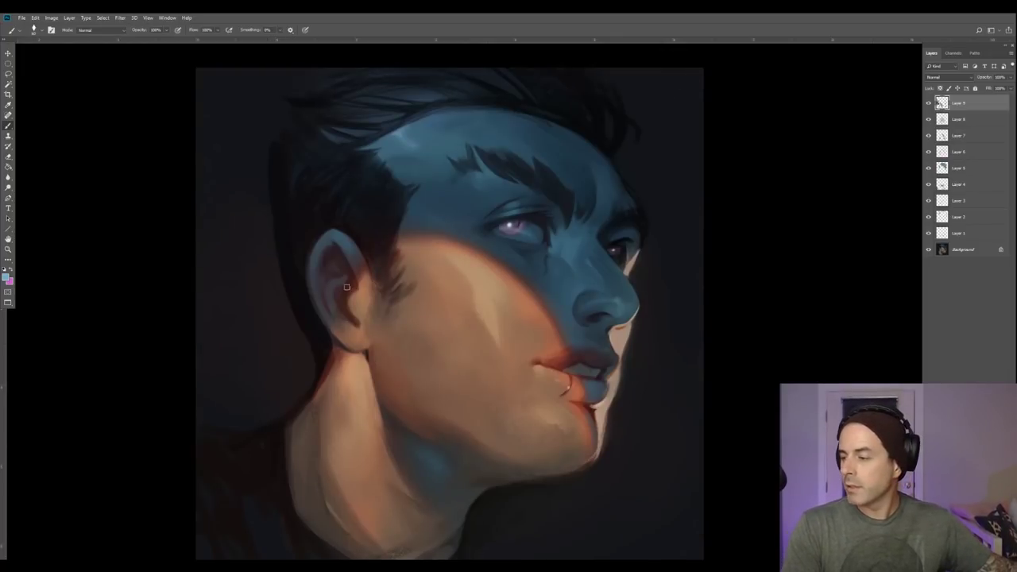
# Add a light blue highlight on the tip of the nose and blend its edges with sampled blues.
pyautogui.moveTo(496, 329); pyautogui.dragTo(350, 296)
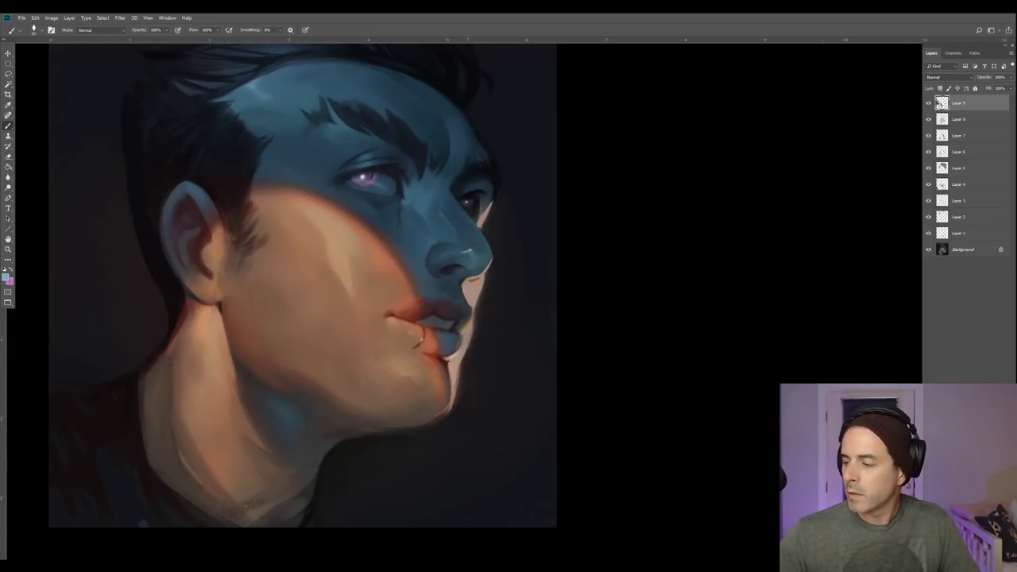
pyautogui.keyDown('alt'); pyautogui.click(466, 251); pyautogui.keyUp('alt')
pyautogui.keyDown('alt'); pyautogui.click(470, 254); pyautogui.keyUp('alt')
pyautogui.keyDown('alt'); pyautogui.click(476, 251); pyautogui.keyUp('alt')
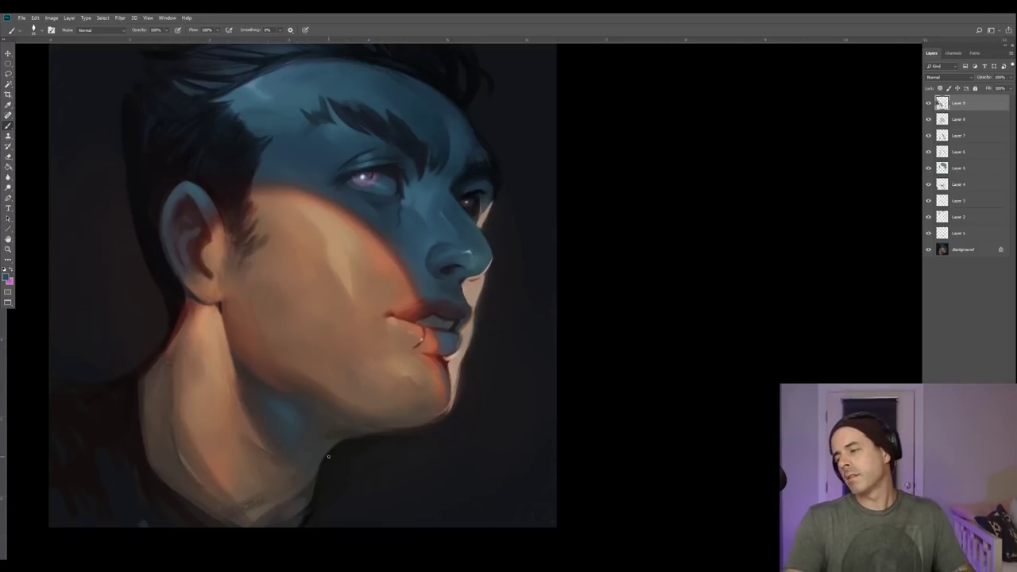
# Refine the near eye's upper eyelid and the skin above it with sampled blue tones.
pyautogui.moveTo(240, 274)
pyautogui.mouseDown()
pyautogui.moveTo(253, 296)
pyautogui.moveTo(245, 288)
pyautogui.mouseUp()
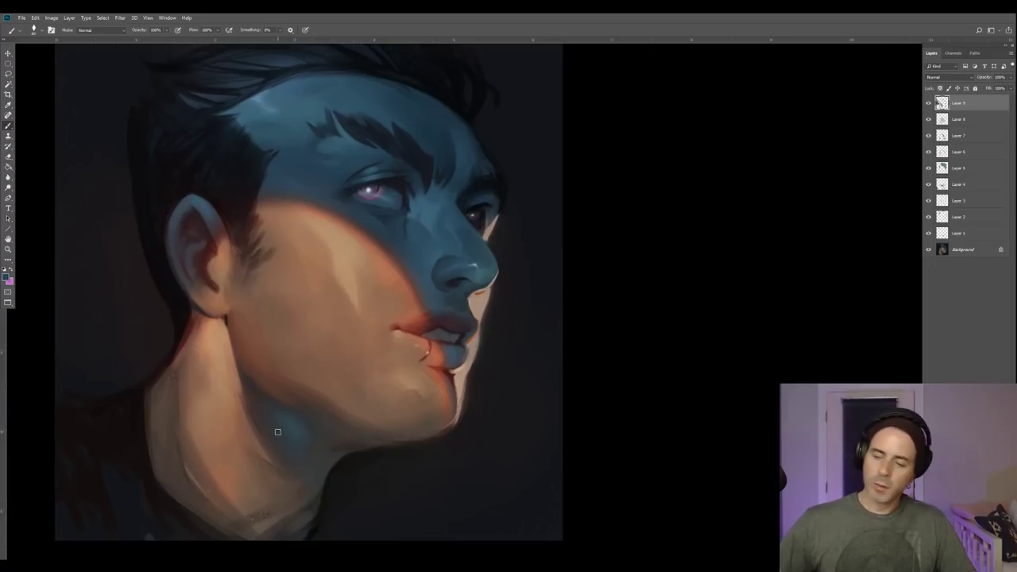
pyautogui.keyDown('alt'); pyautogui.click(355, 174); pyautogui.keyUp('alt')
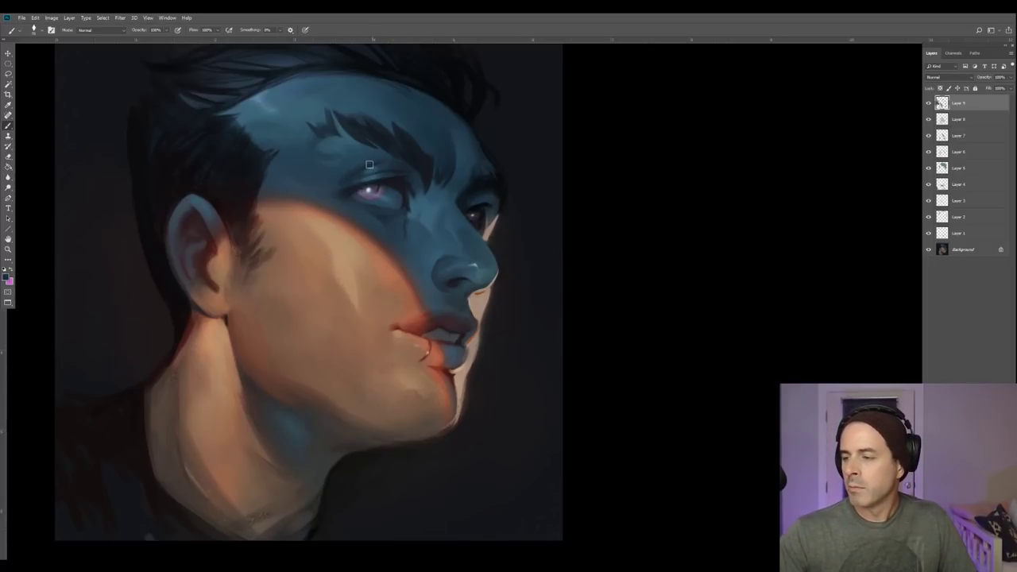
pyautogui.press('alt')
pyautogui.press('alt')
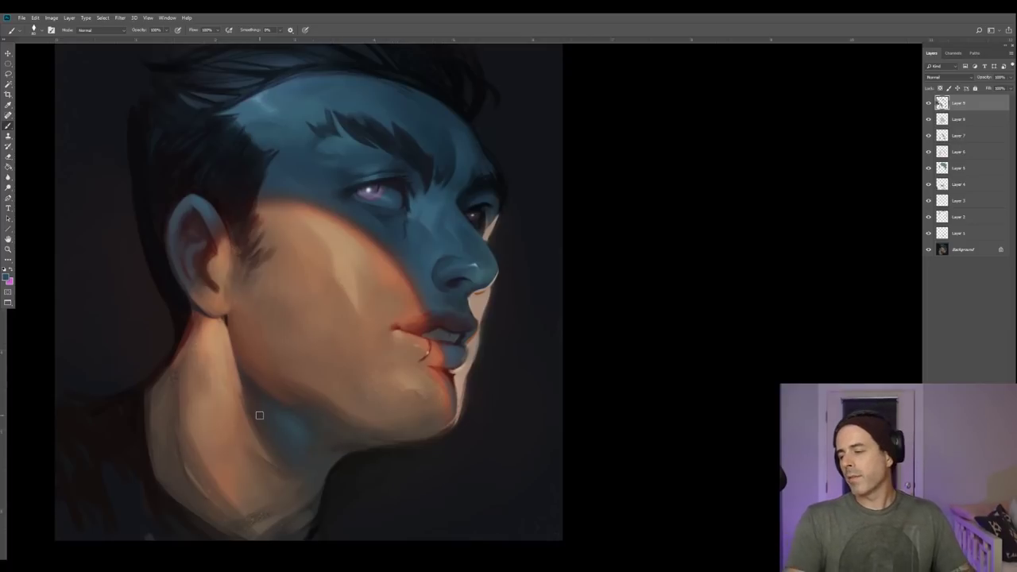
# Paint subtle crease lines across the forehead above the near eyebrow with sampled blues.
pyautogui.moveTo(299, 349); pyautogui.dragTo(335, 388)
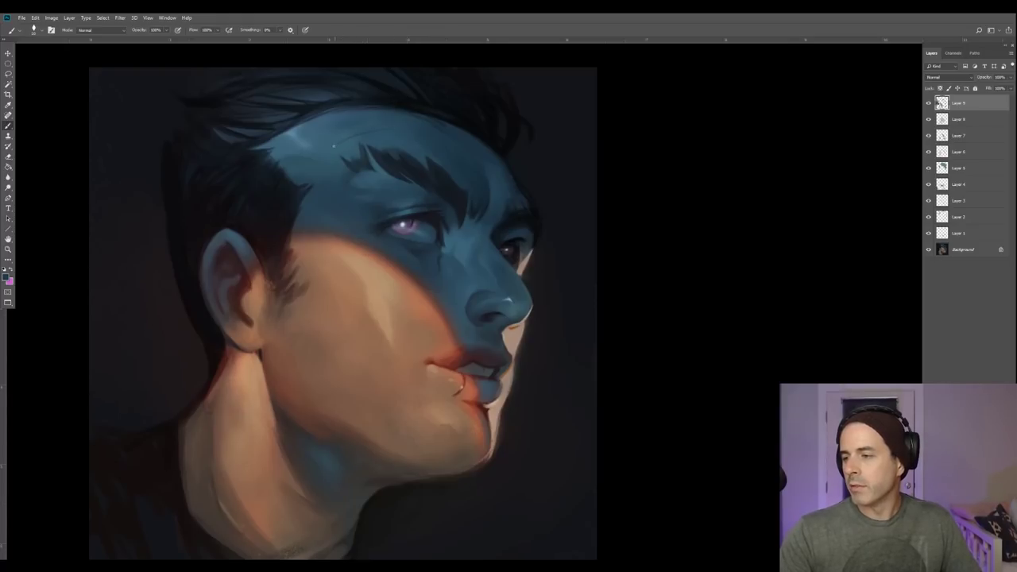
pyautogui.keyDown('alt'); pyautogui.click(349, 139); pyautogui.keyUp('alt')
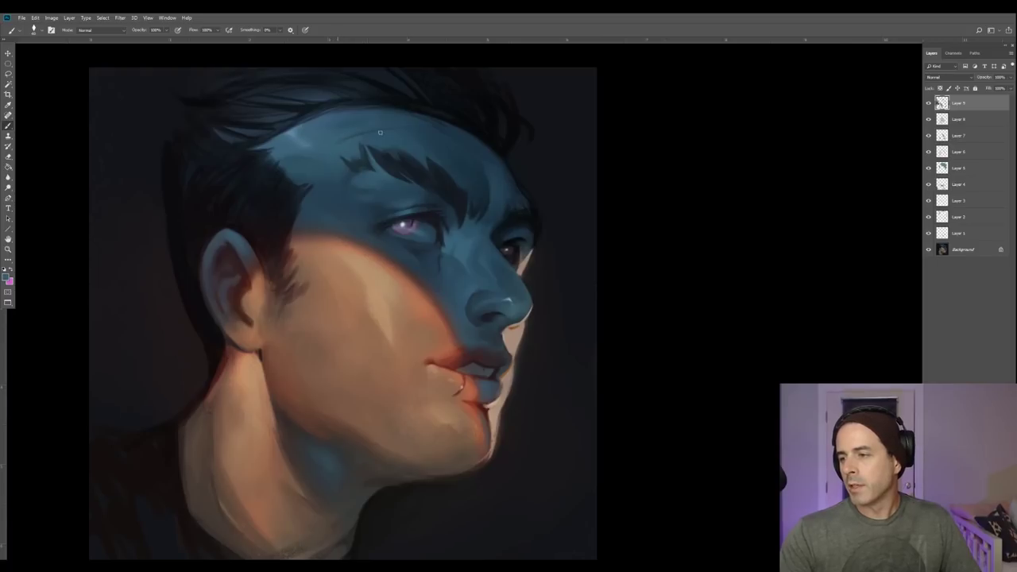
pyautogui.keyDown('alt'); pyautogui.click(374, 133); pyautogui.keyUp('alt')
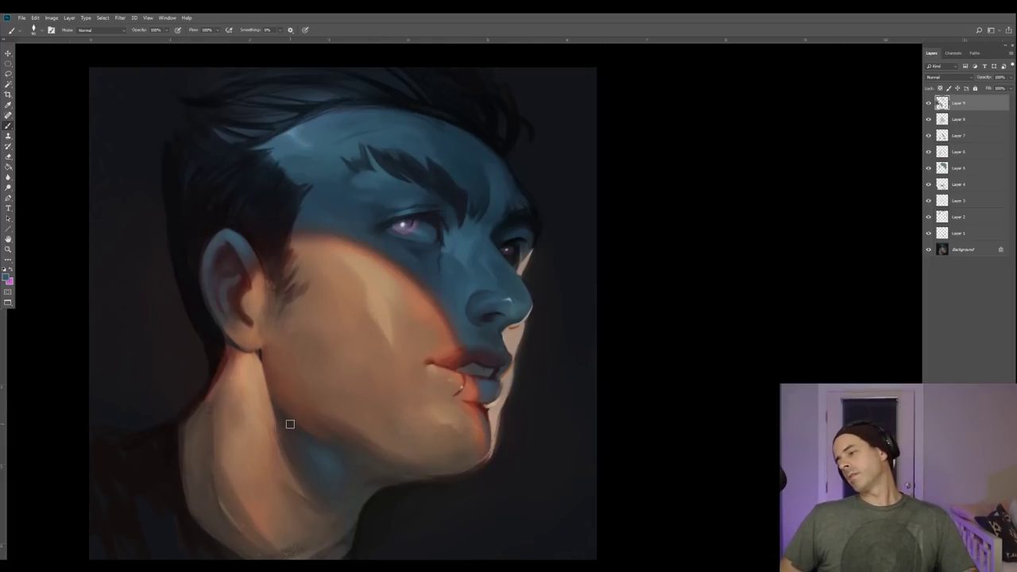
# Shape the inner folds of the ear with sampled blue and dark reddish tones.
pyautogui.keyDown('alt'); pyautogui.click(228, 230); pyautogui.keyUp('alt')
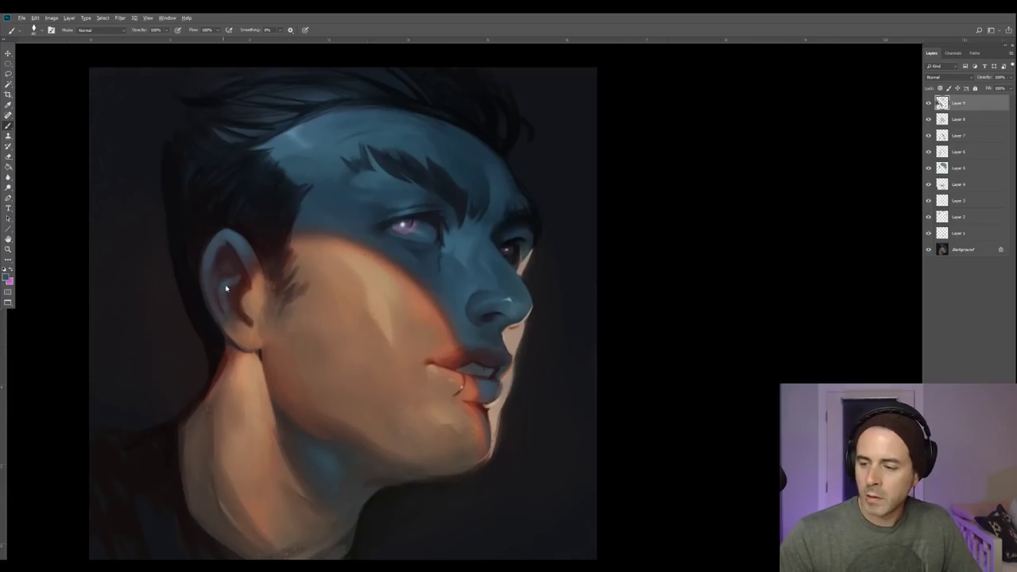
pyautogui.keyDown('alt'); pyautogui.click(230, 272); pyautogui.keyUp('alt')
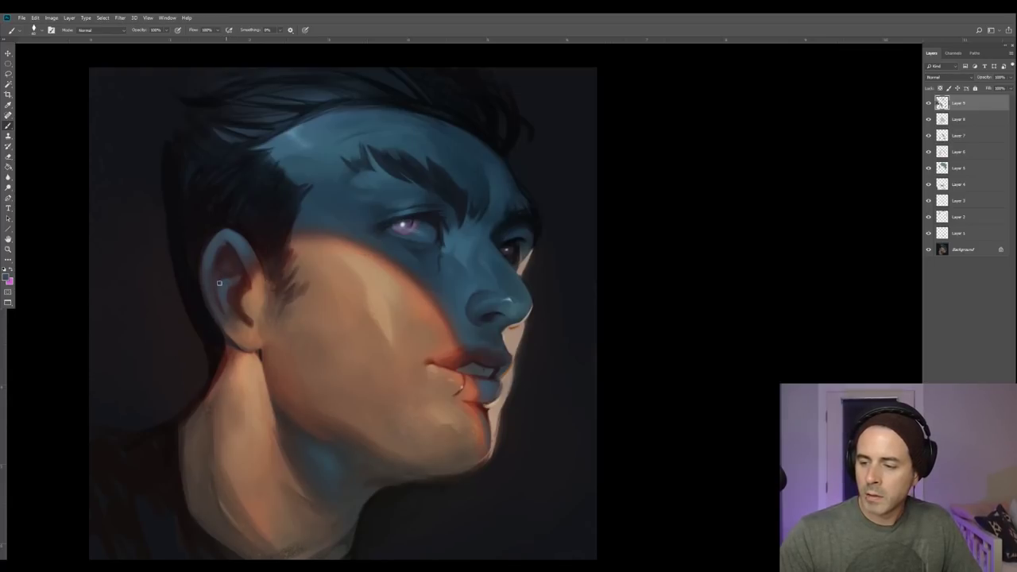
pyautogui.keyDown('alt'); pyautogui.click(230, 306); pyautogui.keyUp('alt')
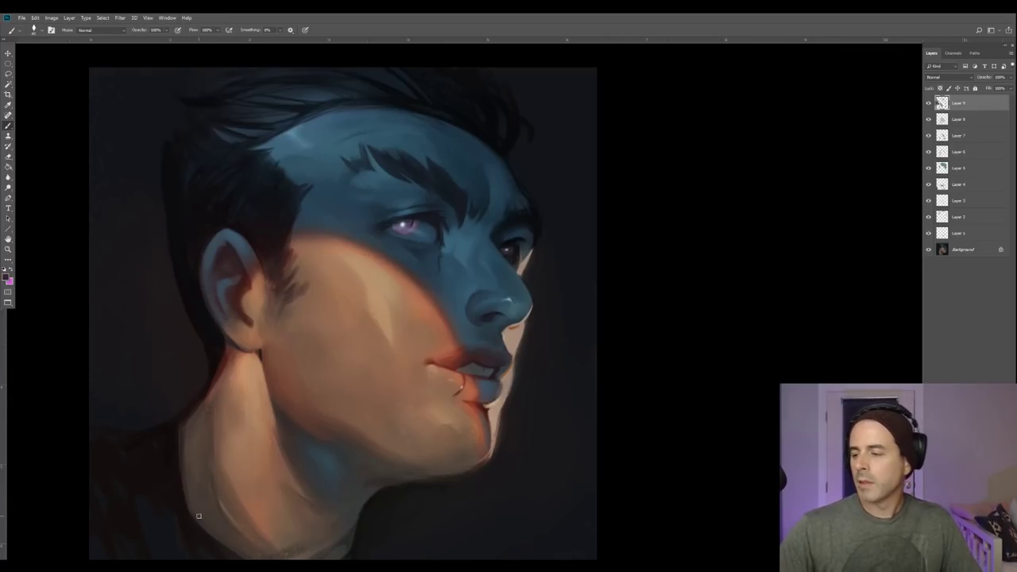
# Touch up the back edge of the neck near the collar with sampled skin and brown tones.
pyautogui.keyDown('alt'); pyautogui.click(216, 407); pyautogui.keyUp('alt')
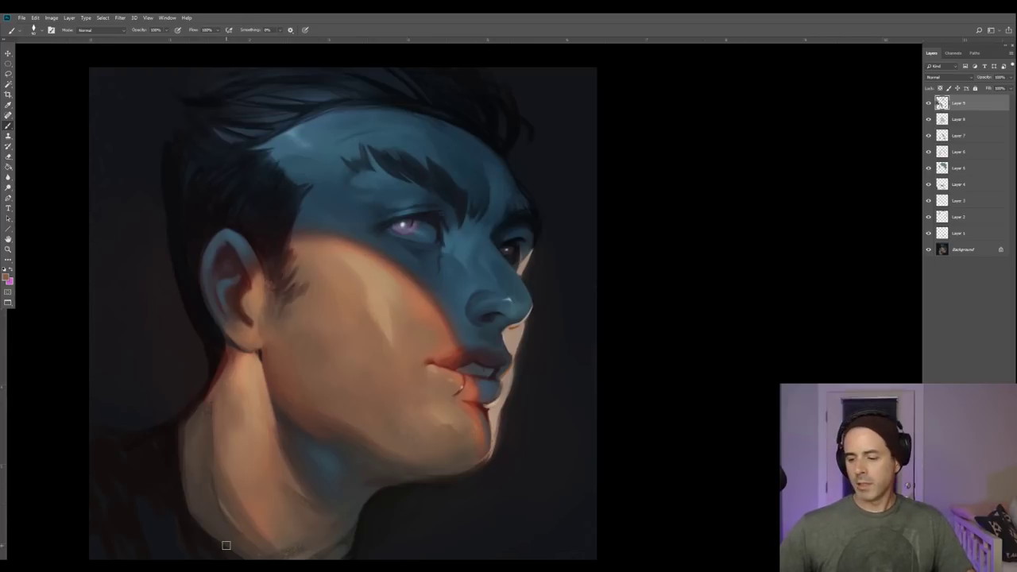
pyautogui.keyDown('alt'); pyautogui.click(205, 467); pyautogui.keyUp('alt')
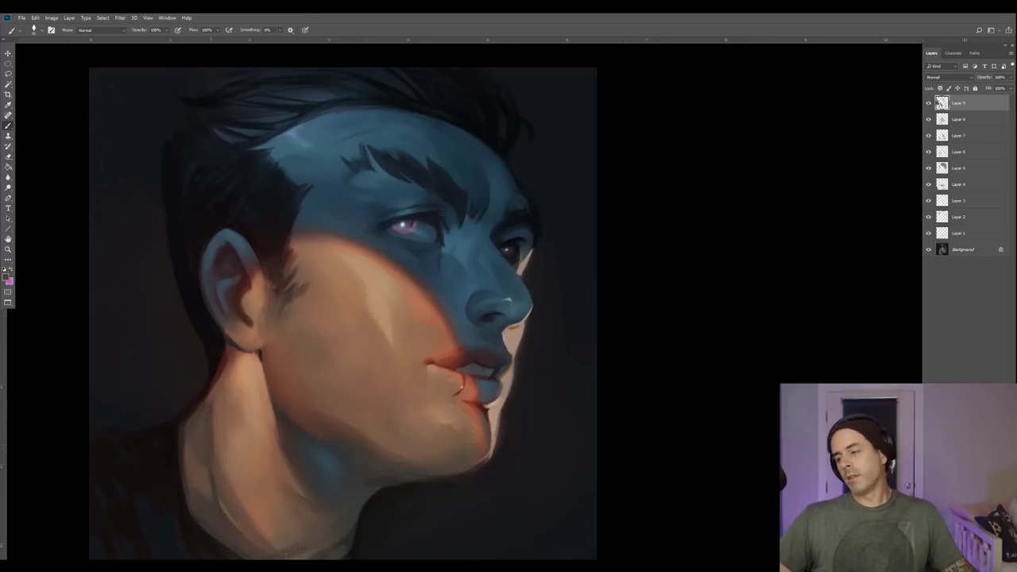
# Paint the dark background above and in front of the front hair with a larger brush in dark brown tones.
pyautogui.moveTo(401, 325); pyautogui.dragTo(386, 360)
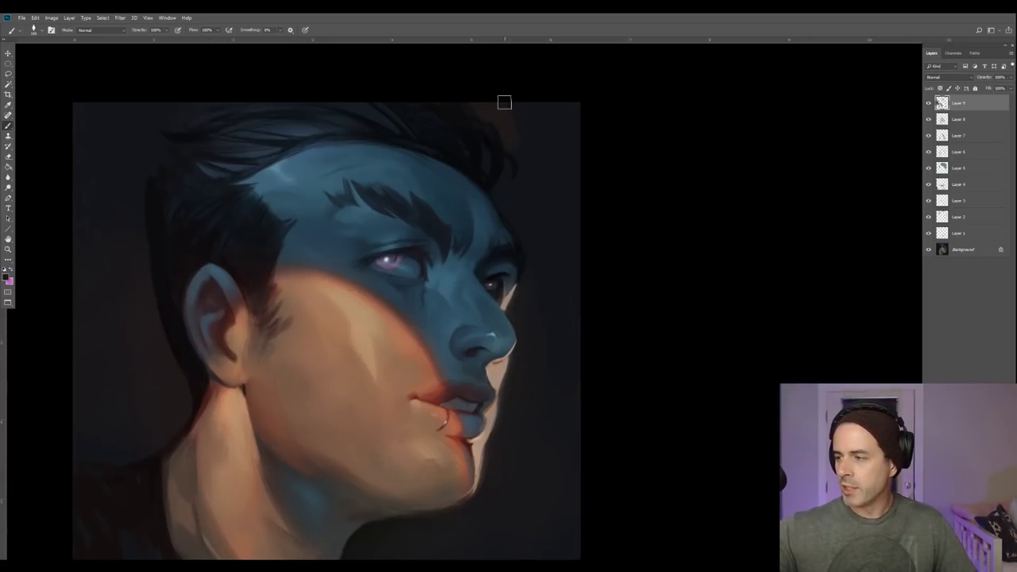
pyautogui.press(']')
pyautogui.press(']')
pyautogui.press(']')
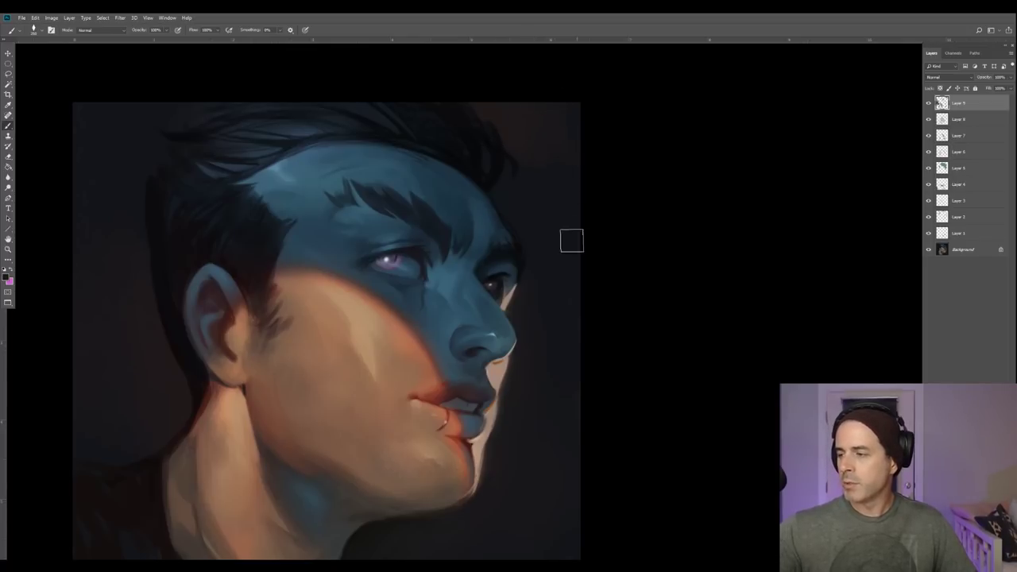
# Refine the loose dark hair strands overhanging the forehead with a smaller brush.
pyautogui.press('[')
pyautogui.press('[')
pyautogui.press('[')
pyautogui.press('[')
pyautogui.press('[')
pyautogui.press('[')
pyautogui.press('[')
pyautogui.press('[')
pyautogui.press('[')
pyautogui.press('[')
pyautogui.press('[')
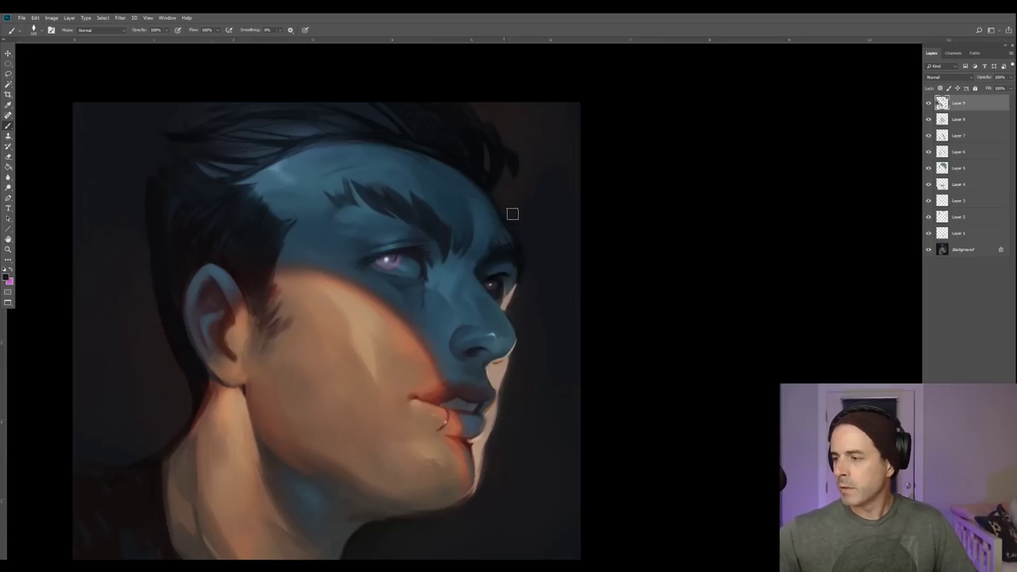
# Blend the dark background in front of the hair and face profile, varying the brush size.
pyautogui.press(']')
pyautogui.press(']')
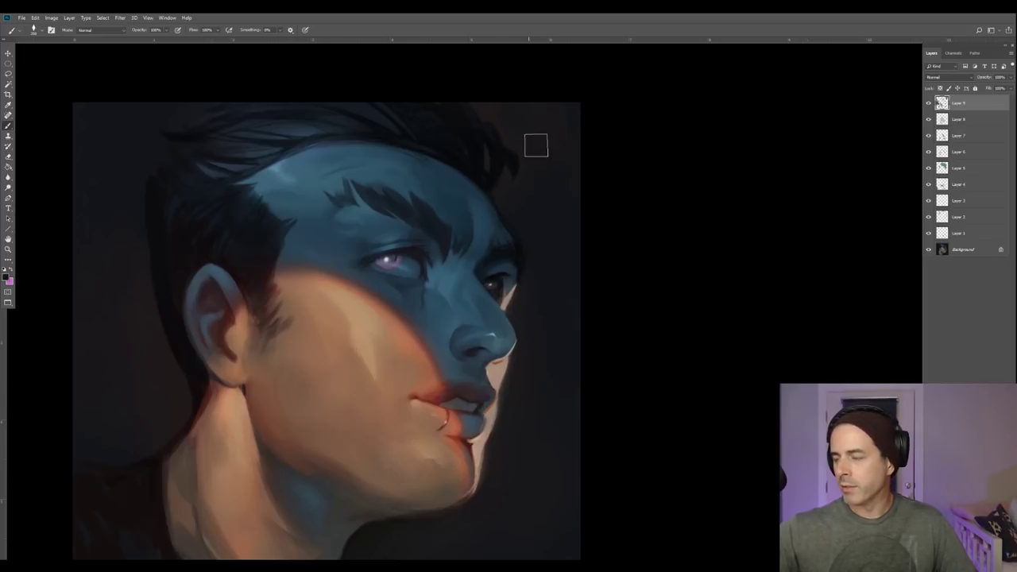
pyautogui.press('[')
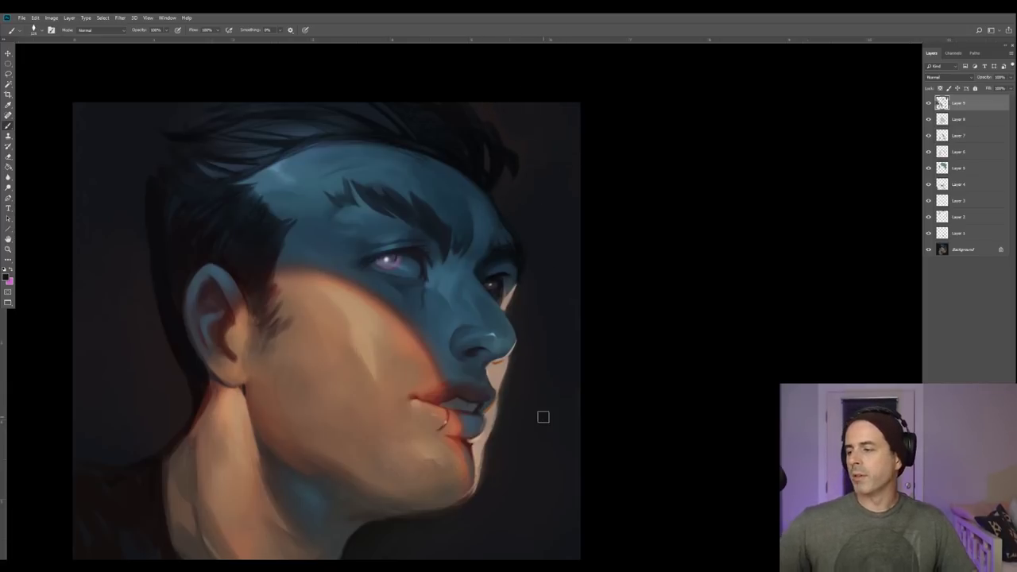
pyautogui.press('space')
pyautogui.moveTo(314, 396); pyautogui.dragTo(329, 393)
pyautogui.press(']')
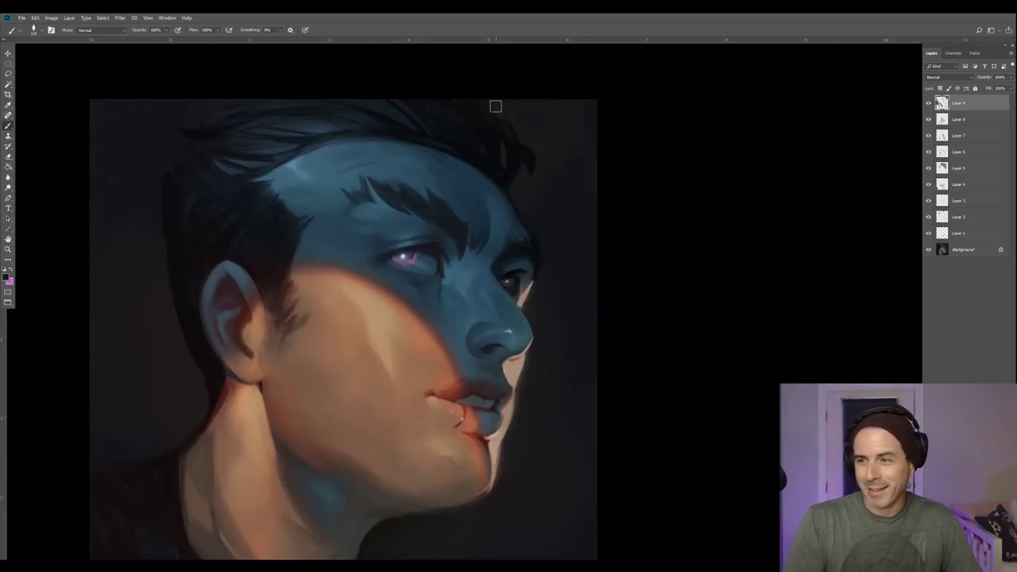
# Repaint the background behind the head and shape the hair tufts at the back with sampled dark tones.
pyautogui.press('alt')
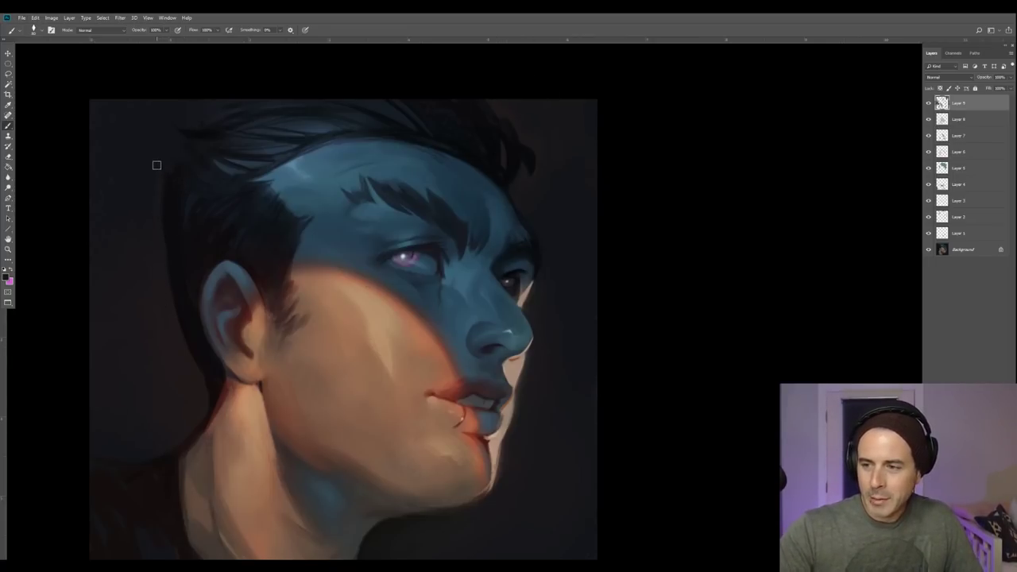
pyautogui.press(']')
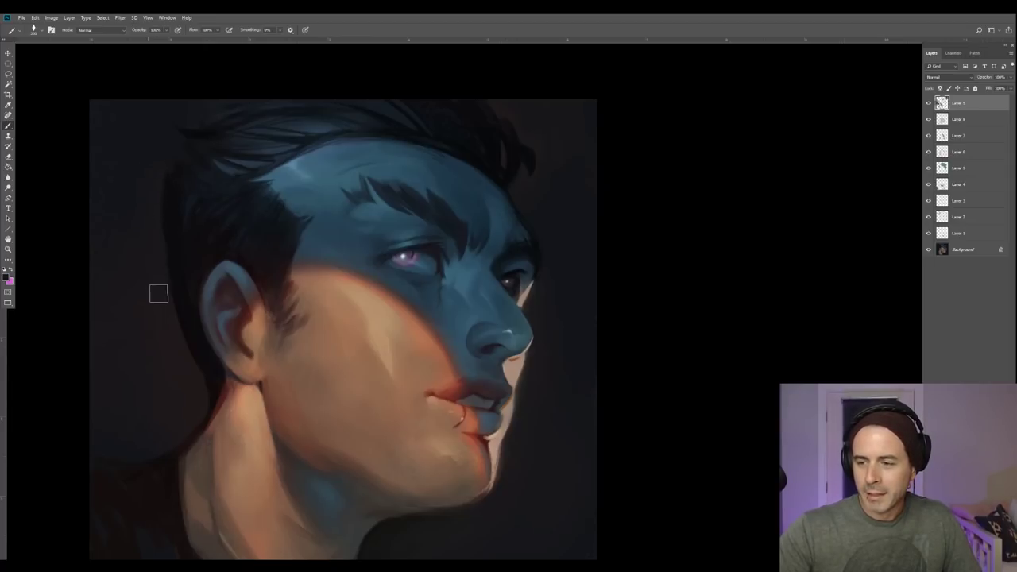
pyautogui.press('alt')
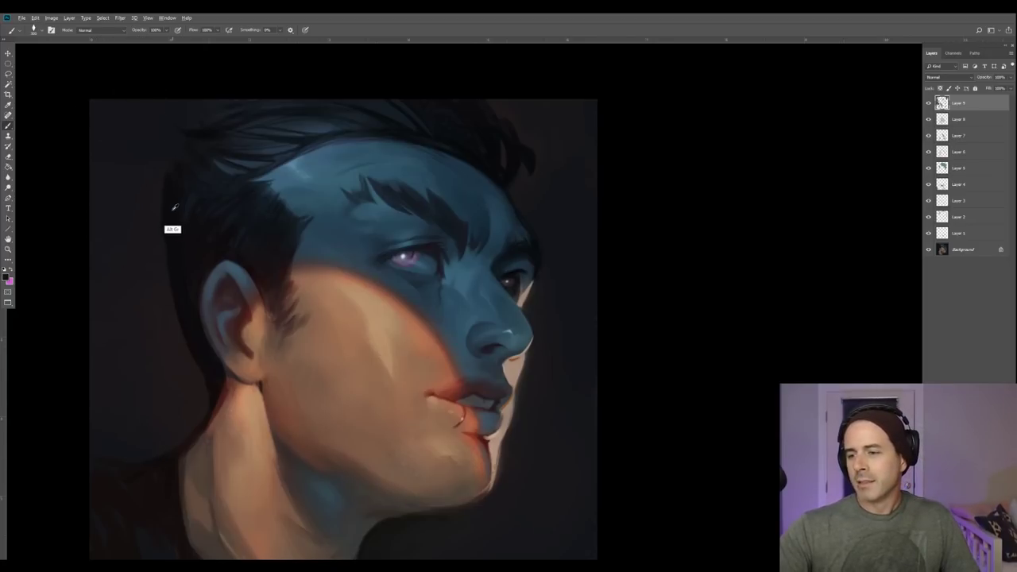
pyautogui.press('alt')
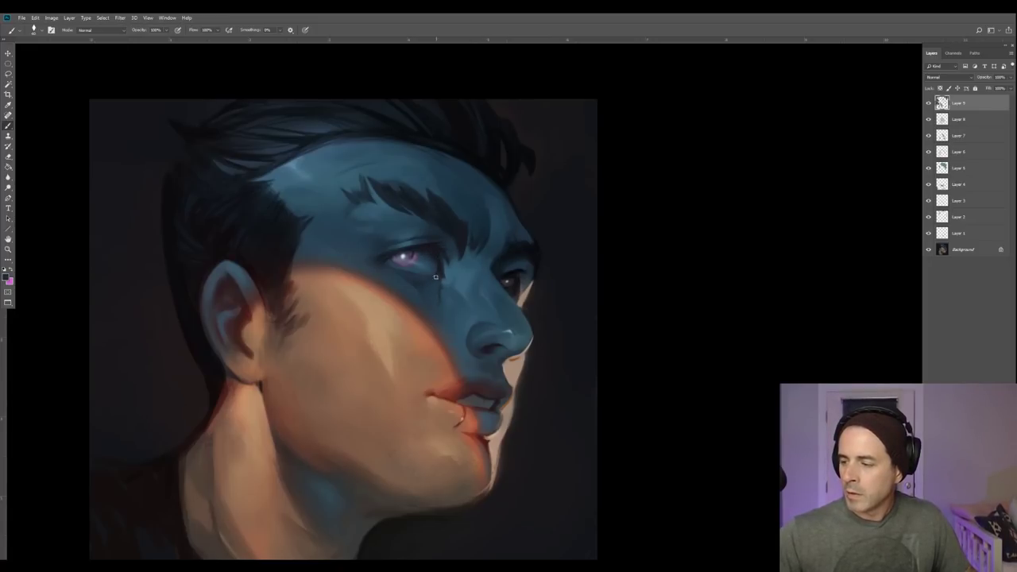
# Flip the canvas horizontally and view the whole mirrored portrait at a smaller zoom to check it.
pyautogui.scroll(-2, 380, 393)
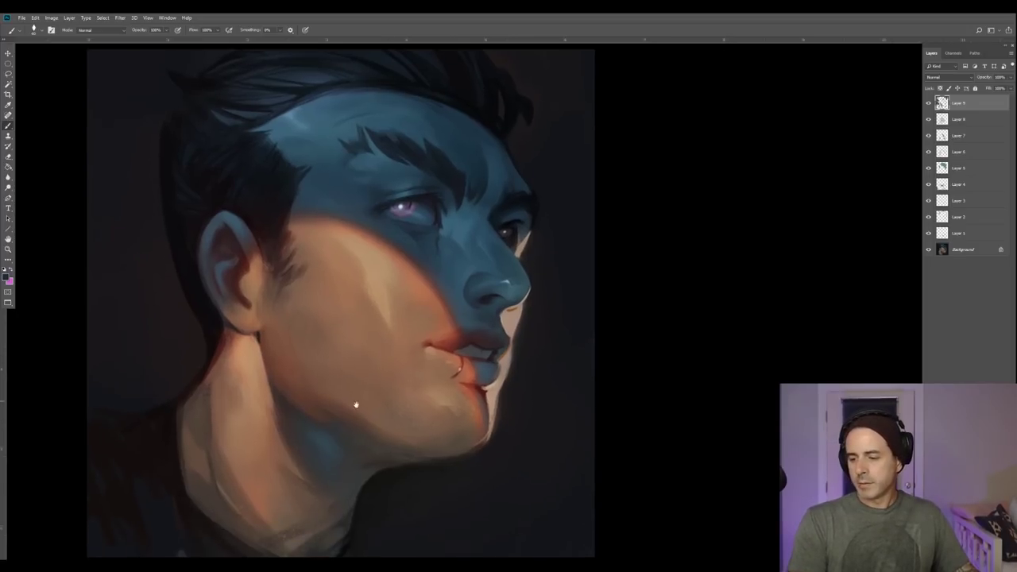
pyautogui.moveTo(332, 329); pyautogui.dragTo(335, 332)
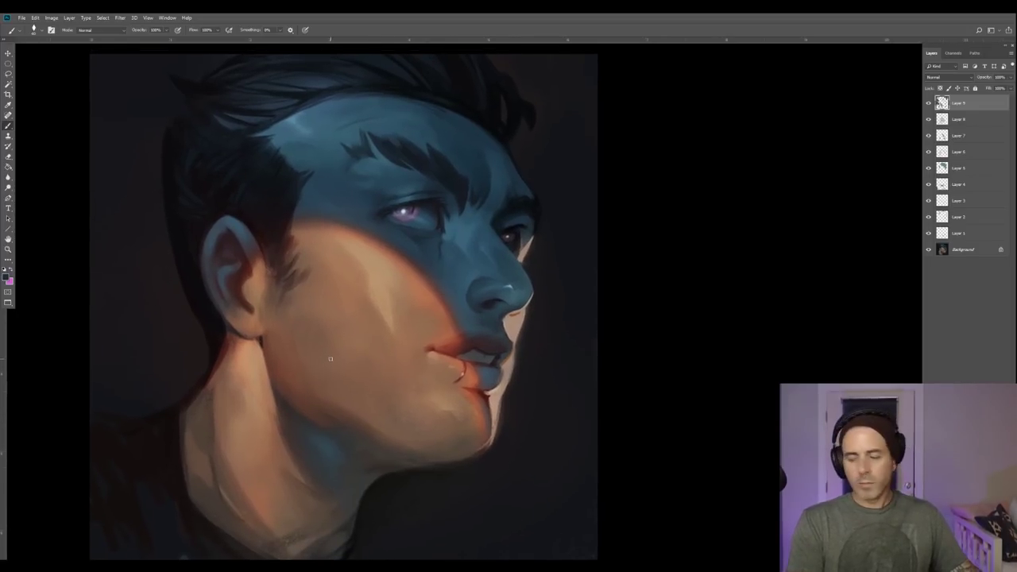
pyautogui.hotkey('ctrl', 'shift', 'h')
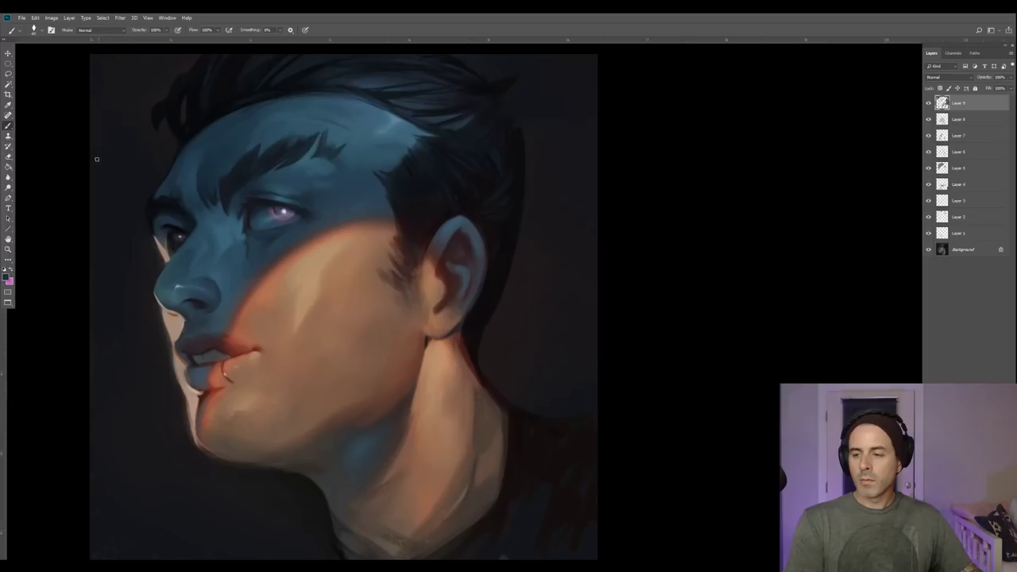
pyautogui.click(7, 248)
pyautogui.keyDown('alt'); pyautogui.click(243, 283); pyautogui.keyUp('alt')
pyautogui.moveTo(266, 313); pyautogui.dragTo(298, 355)
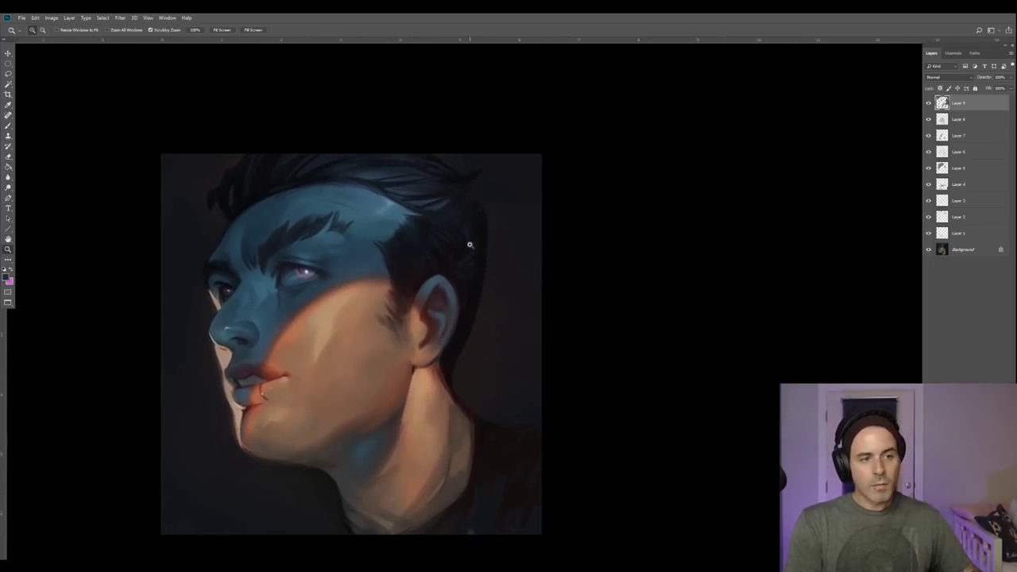
pyautogui.moveTo(393, 325); pyautogui.dragTo(389, 302)
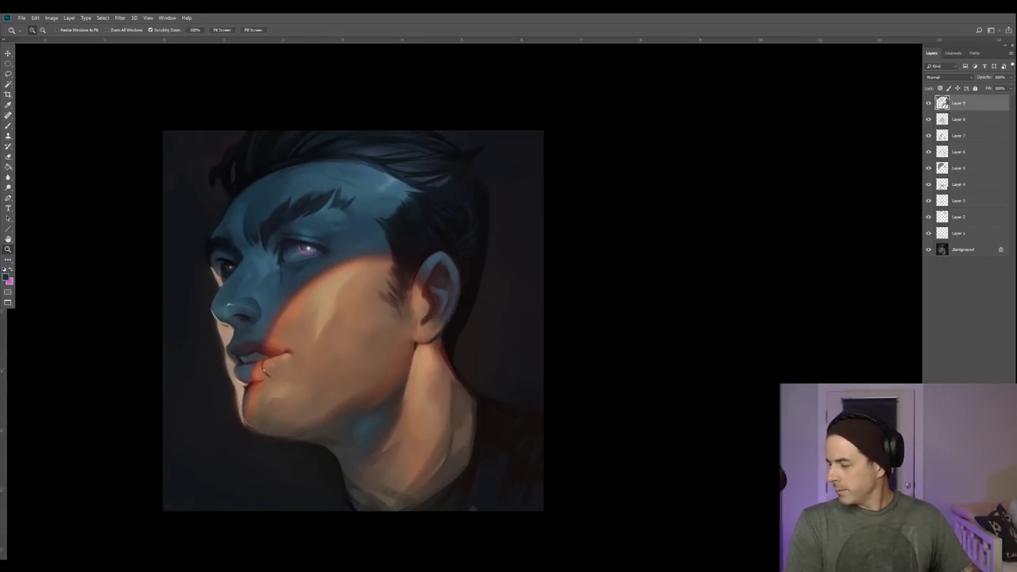
# Add a new layer and touch up the skin in front of the ear with sampled brown tones.
pyautogui.hotkey('ctrl', 'shift', 'alt', 'n')
pyautogui.click(9, 125)
pyautogui.keyDown('alt'); pyautogui.click(256, 388); pyautogui.keyUp('alt')
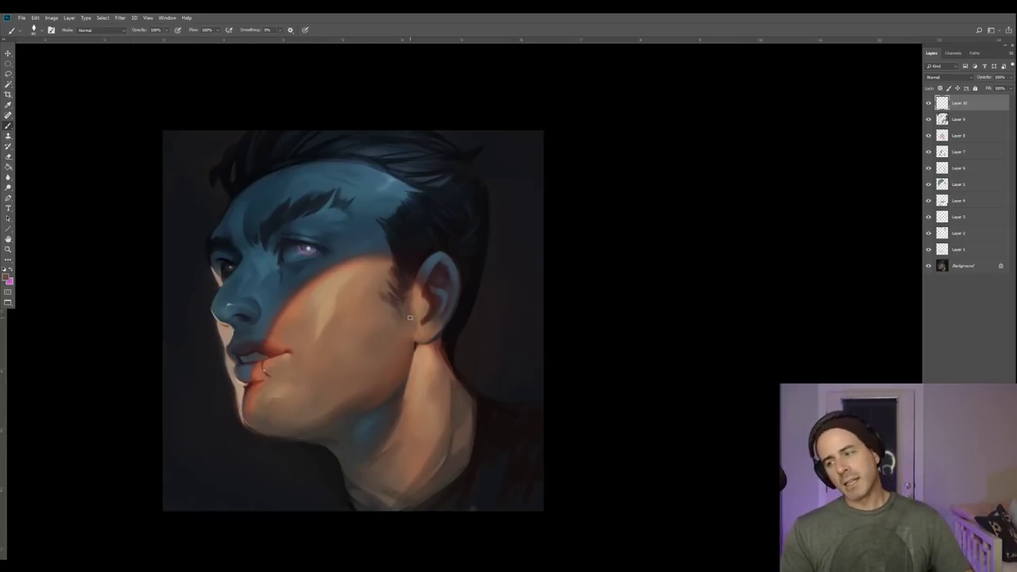
pyautogui.keyDown('alt'); pyautogui.click(267, 297); pyautogui.keyUp('alt')
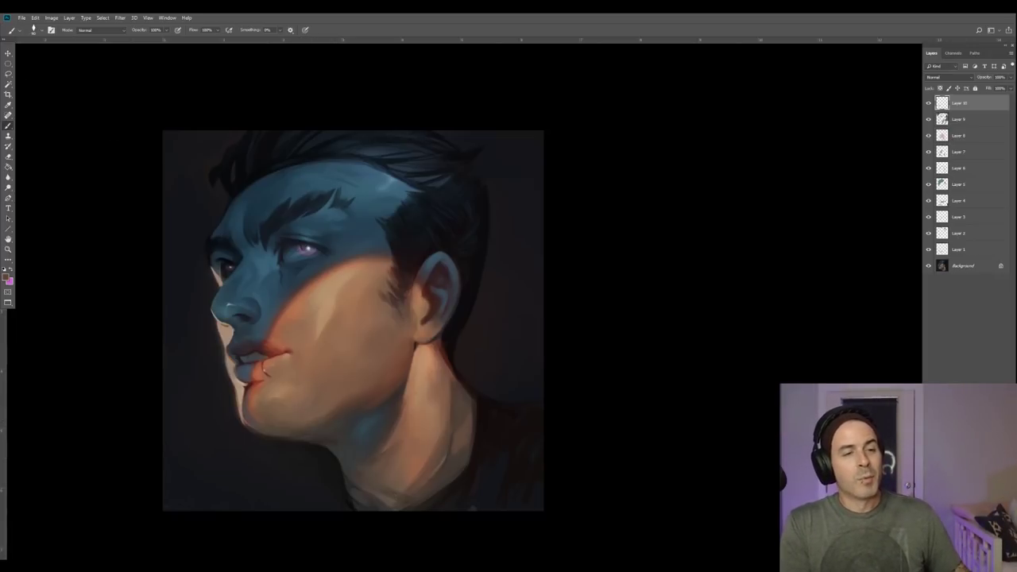
# Enlarge the view of the portrait and flip the canvas horizontally back to its original orientation.
pyautogui.click(7, 251)
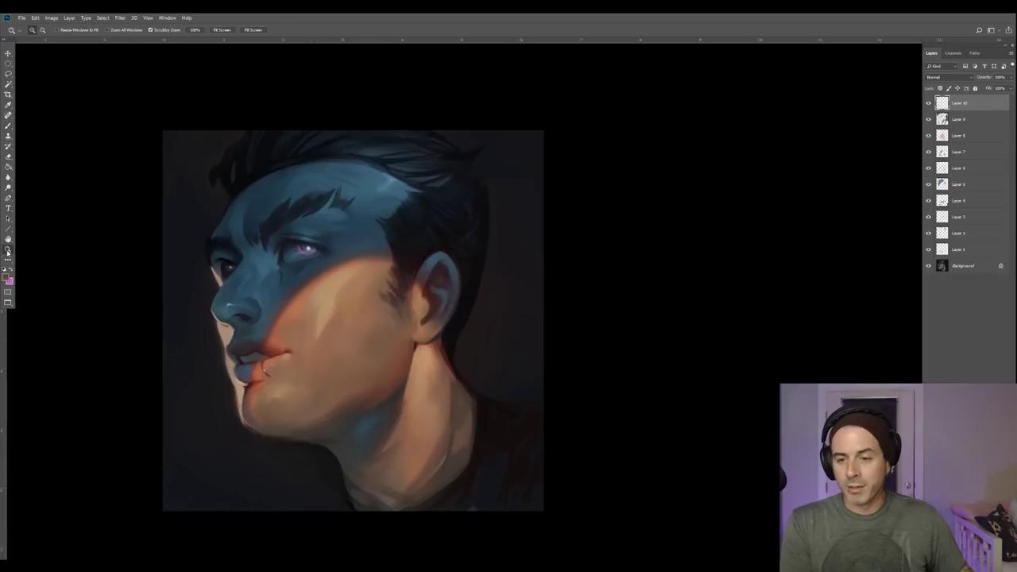
pyautogui.click(302, 301)
pyautogui.moveTo(318, 334); pyautogui.dragTo(386, 329)
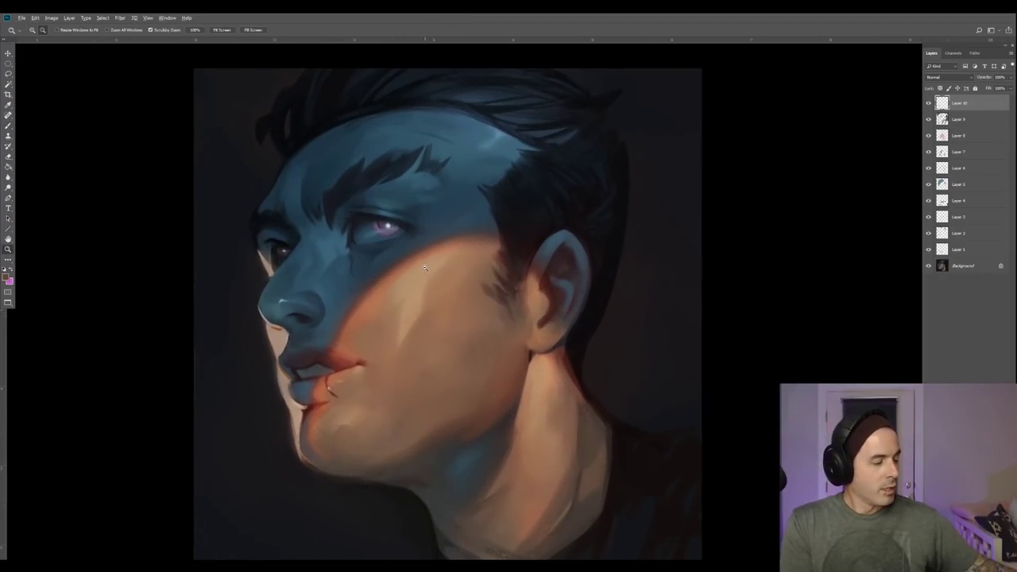
pyautogui.hotkey('ctrl', 'alt', 'shift', 'h')
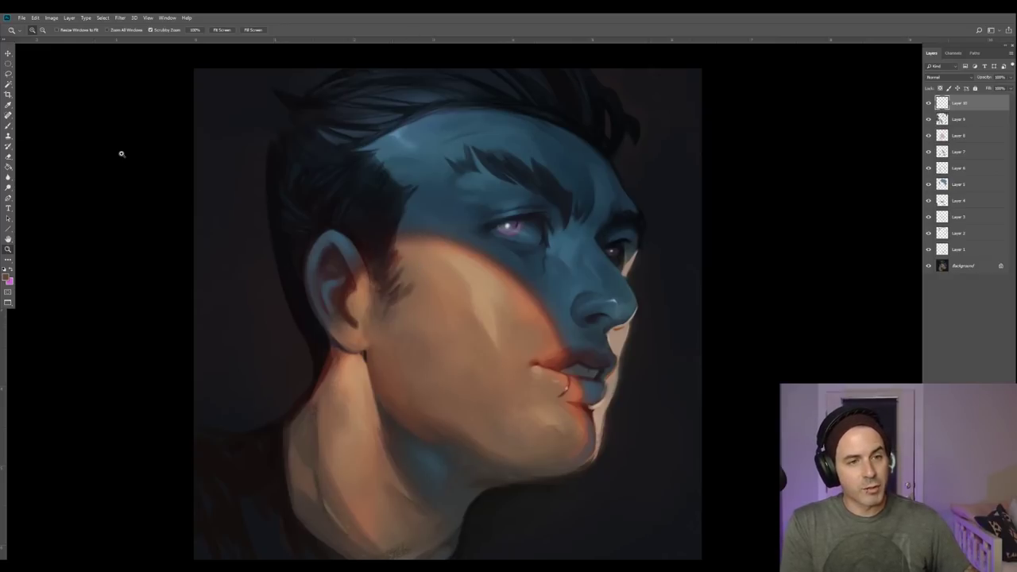